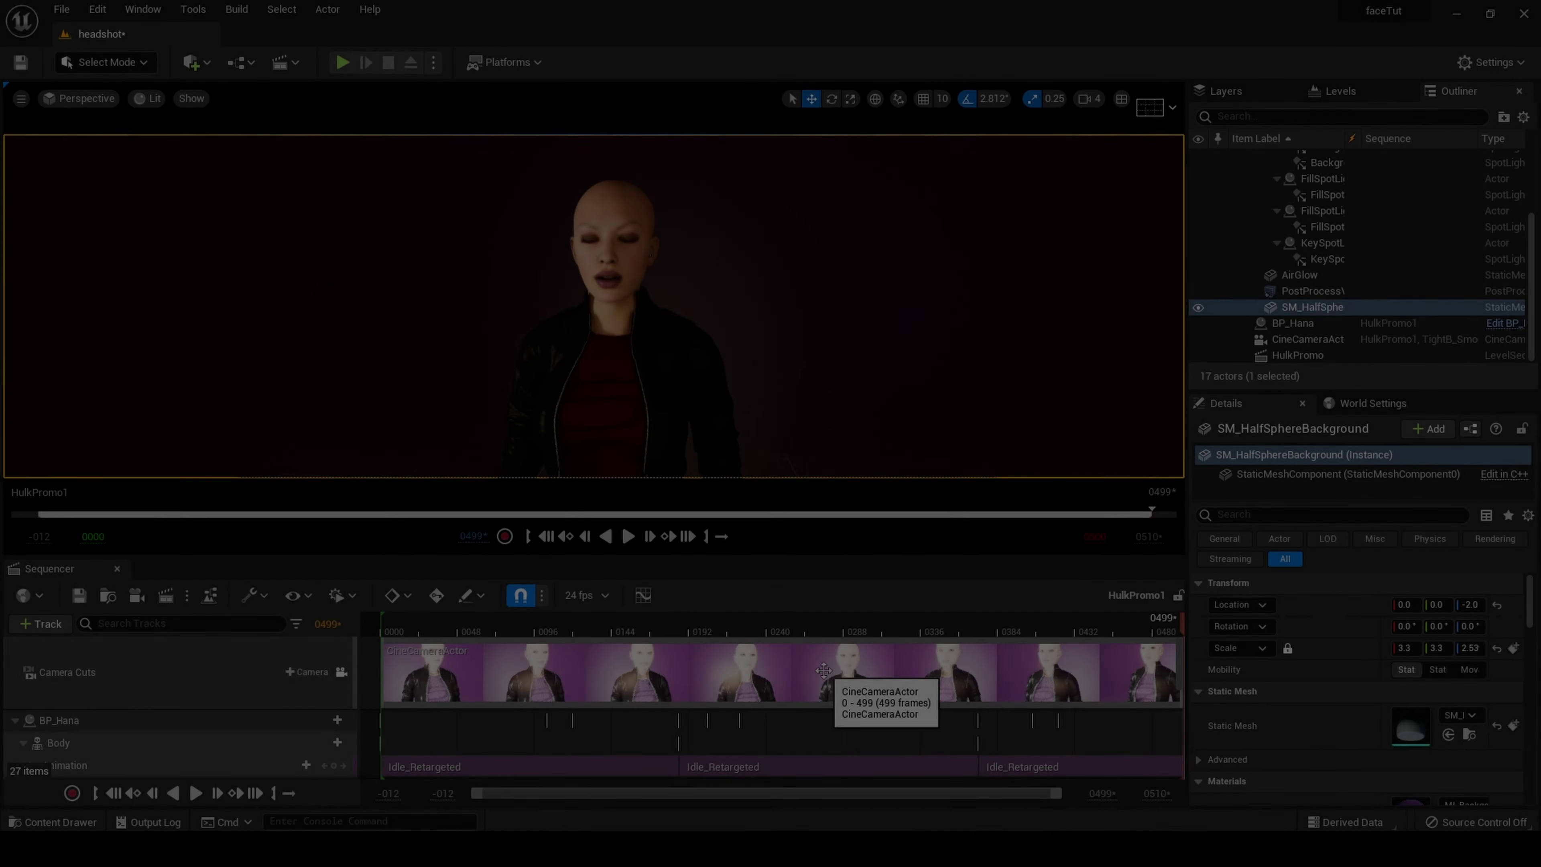
# Step: Play the HulkPromo1 sequence, stop it, and return the playhead to frame 0000
pyautogui.click(626, 538)
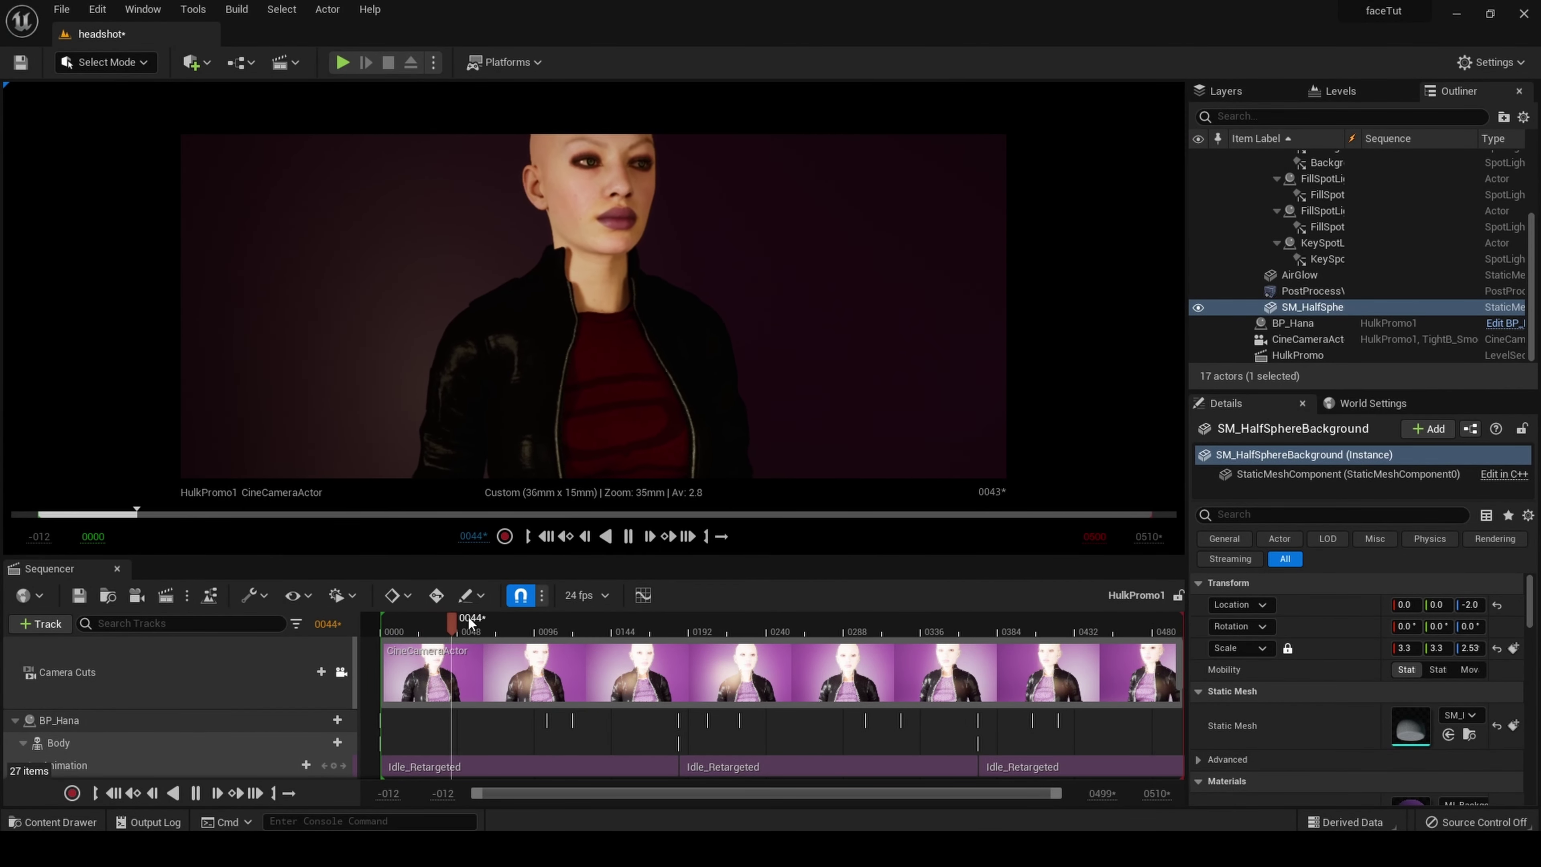
pyautogui.click(629, 536)
pyautogui.click(555, 538)
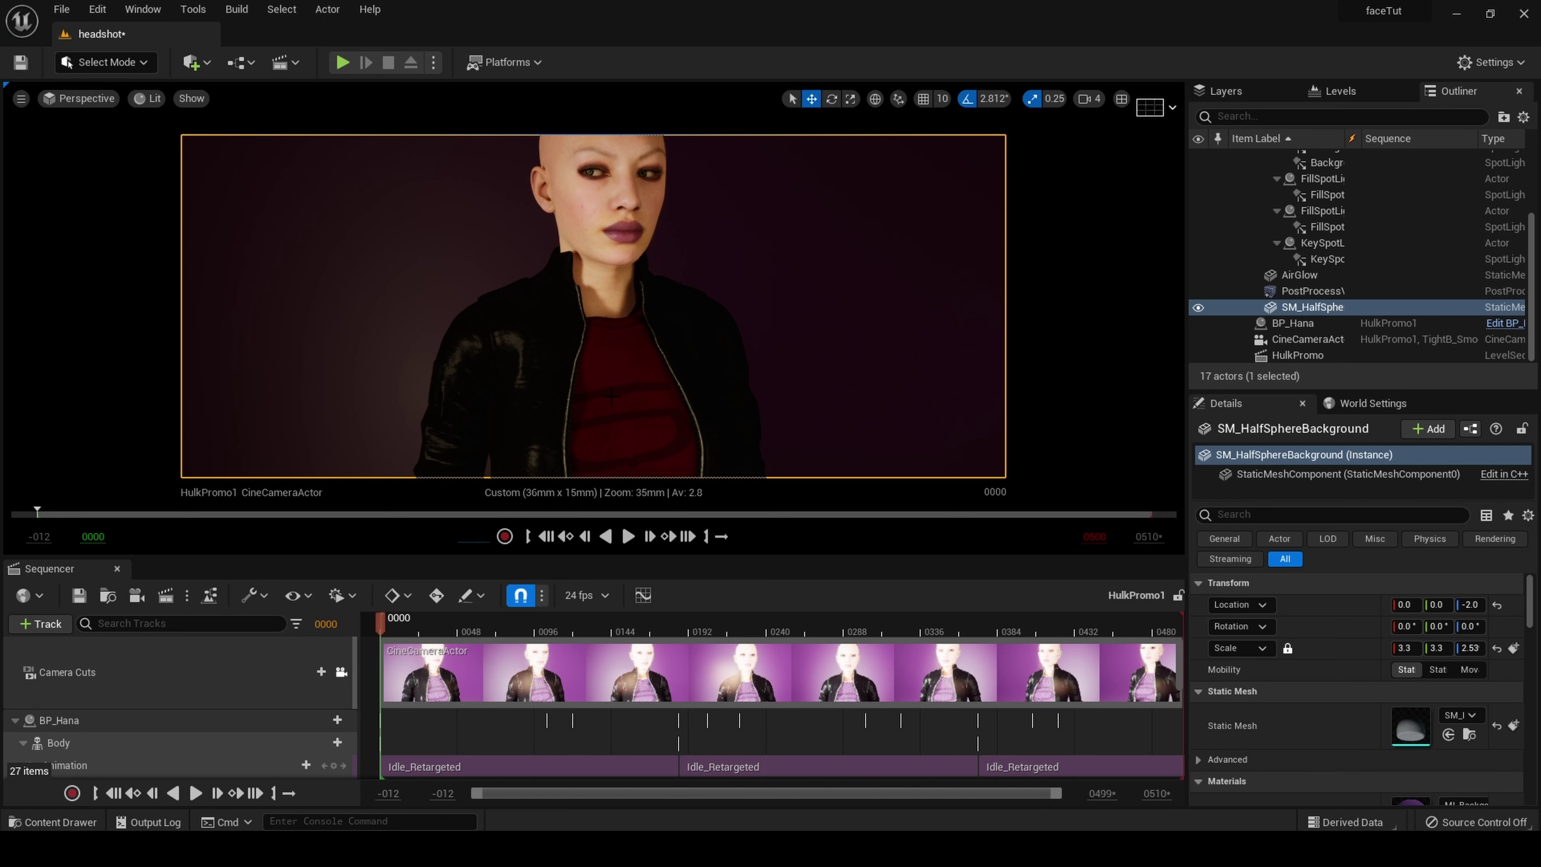
# Step: Release the viewport from the camera cuts to look at the character freely, then restore the camera view
pyautogui.click(341, 672)
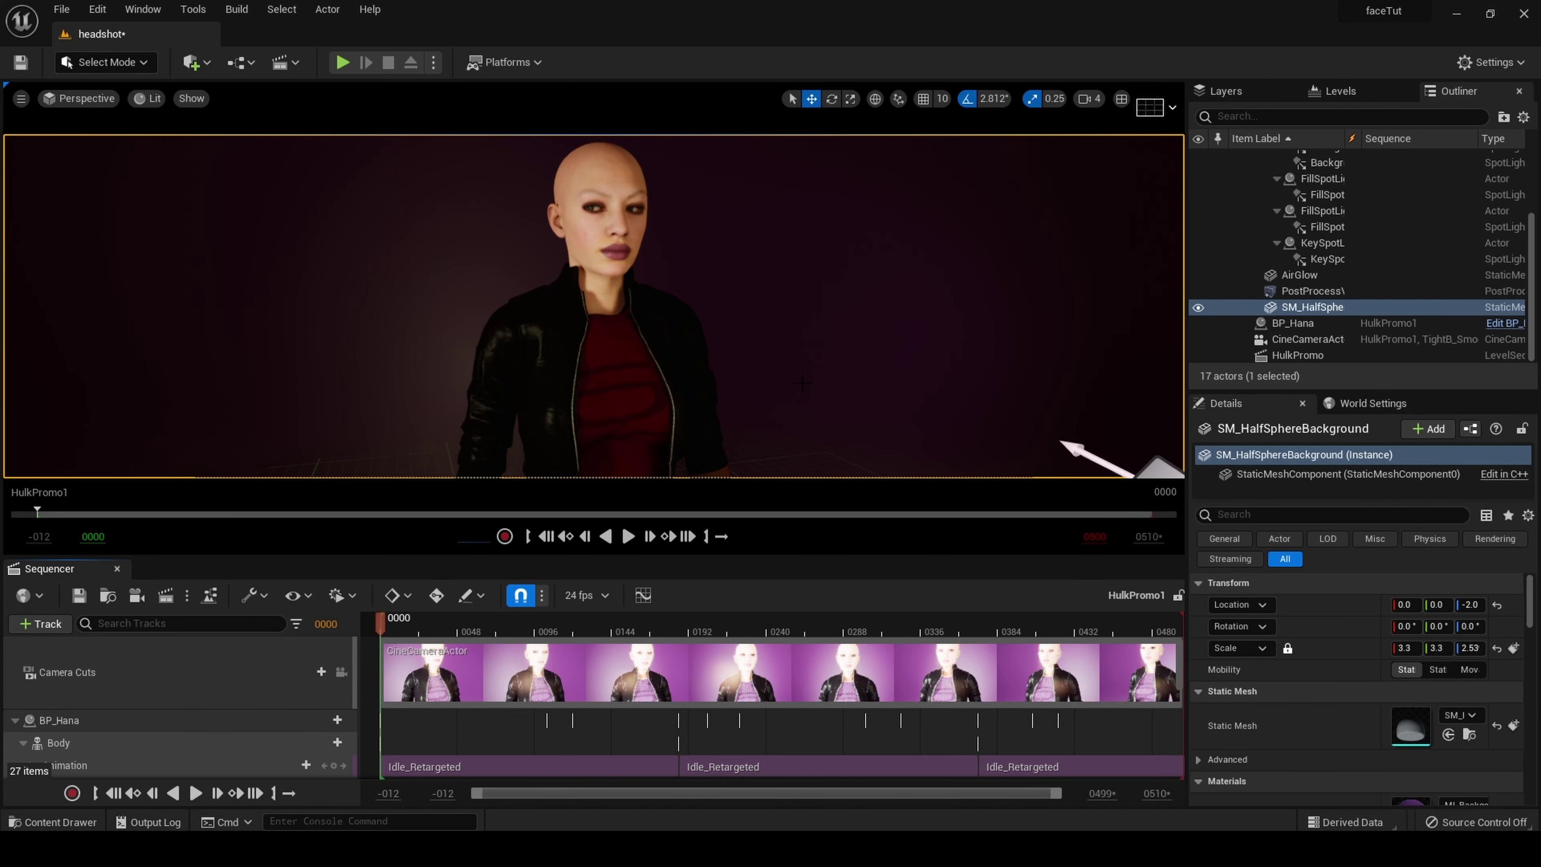
pyautogui.moveTo(593, 307); pyautogui.dragTo(592, 261, button='right')
pyautogui.moveTo(802, 382)
pyautogui.mouseDown(button='right')
pyautogui.moveTo(803, 328)
pyautogui.moveTo(802, 382)
pyautogui.mouseUp(button='right')
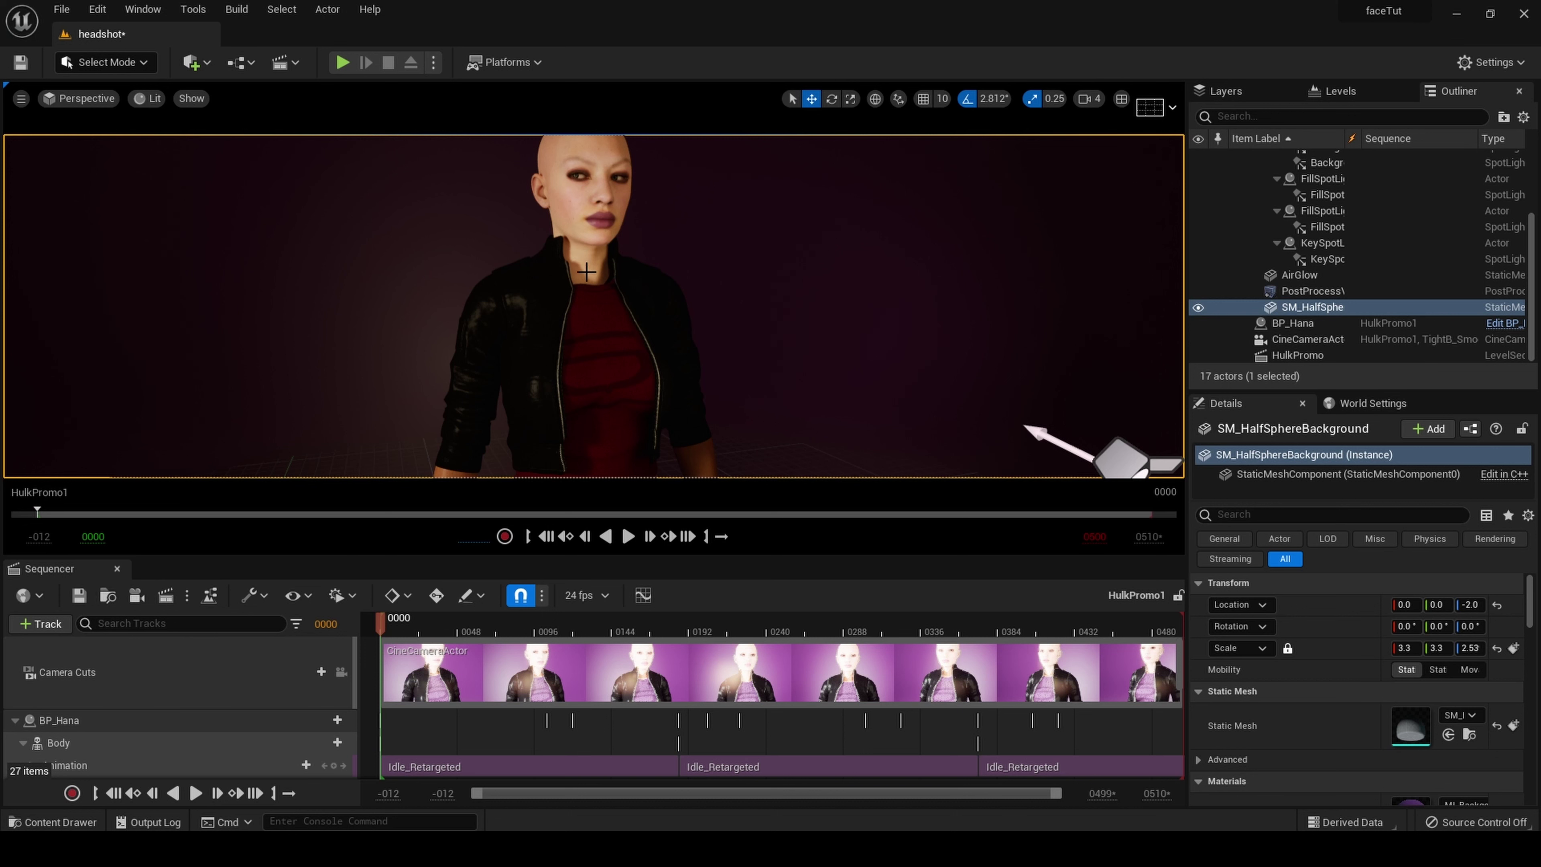
pyautogui.click(341, 672)
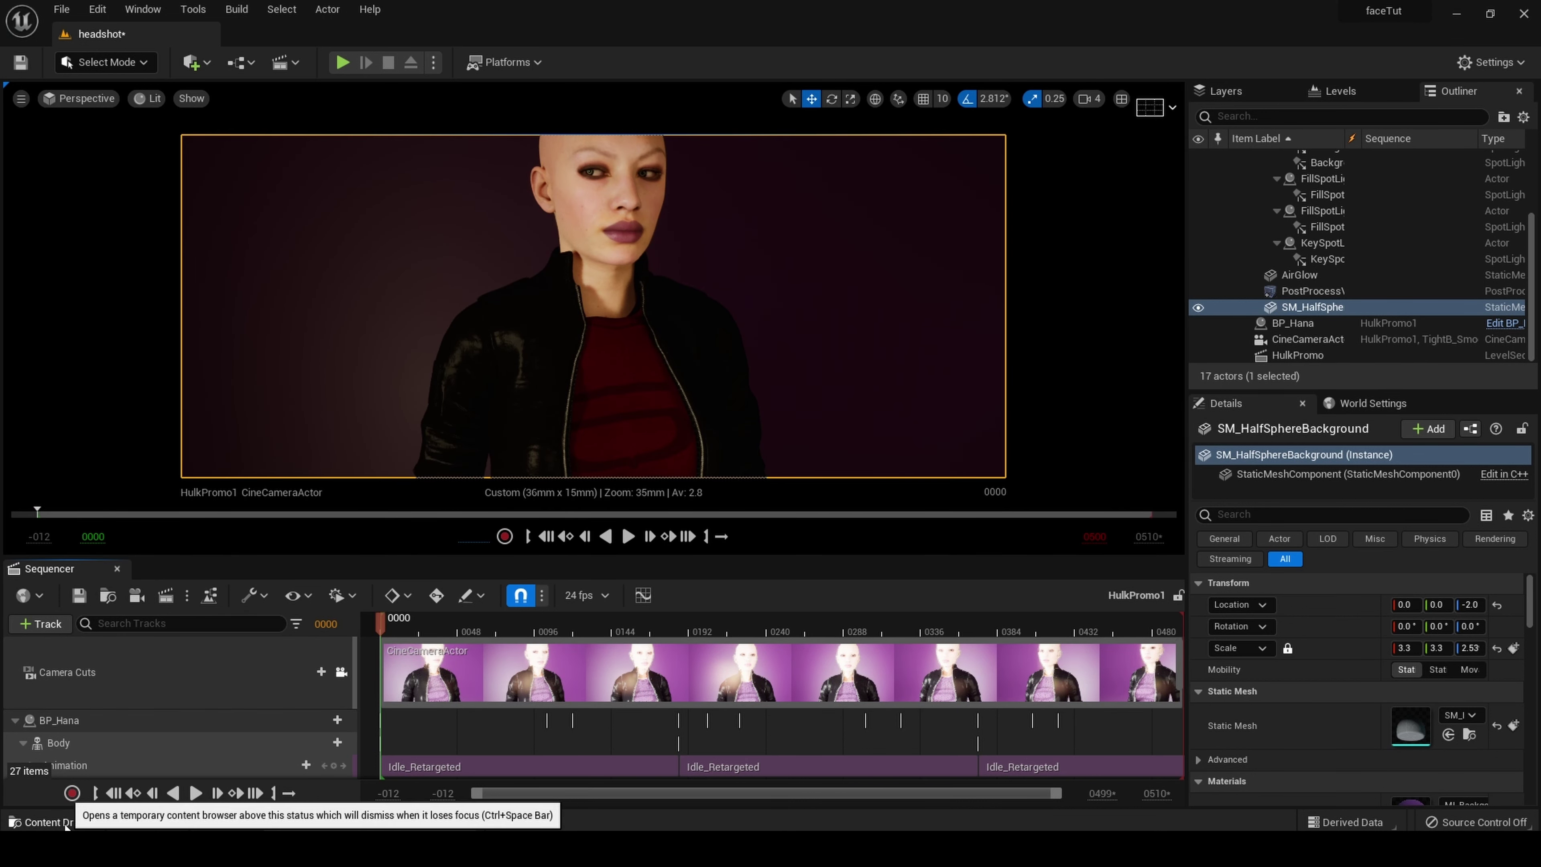
# Step: Open the Hana_FaceMesh skeletal mesh from MetaHumans/Hana/Face in a maximized editor window
pyautogui.click(79, 821)
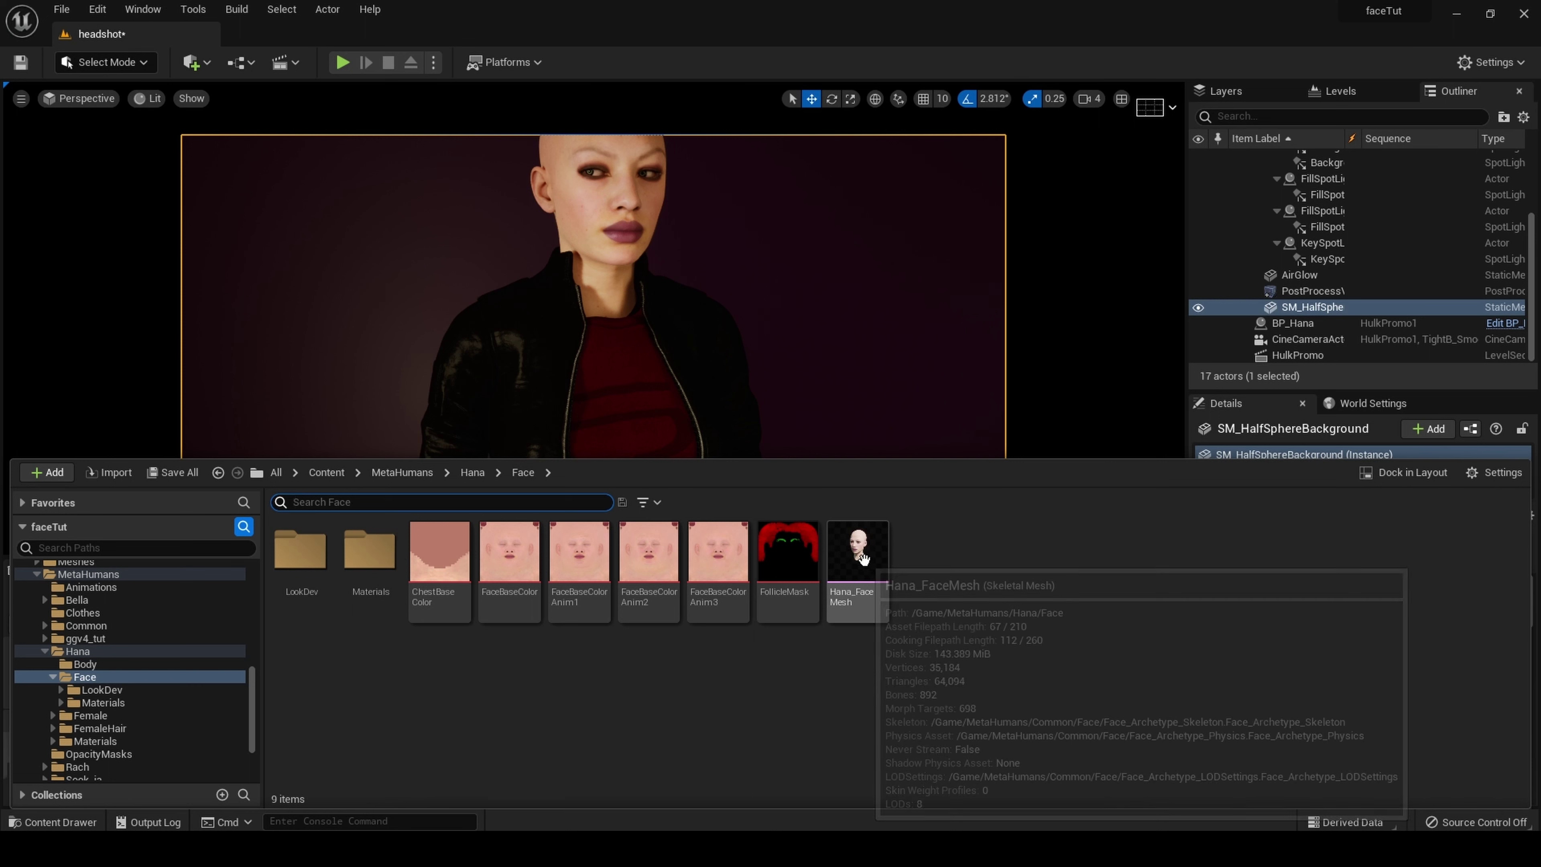
pyautogui.rightClick(863, 558)
pyautogui.doubleClick(852, 568)
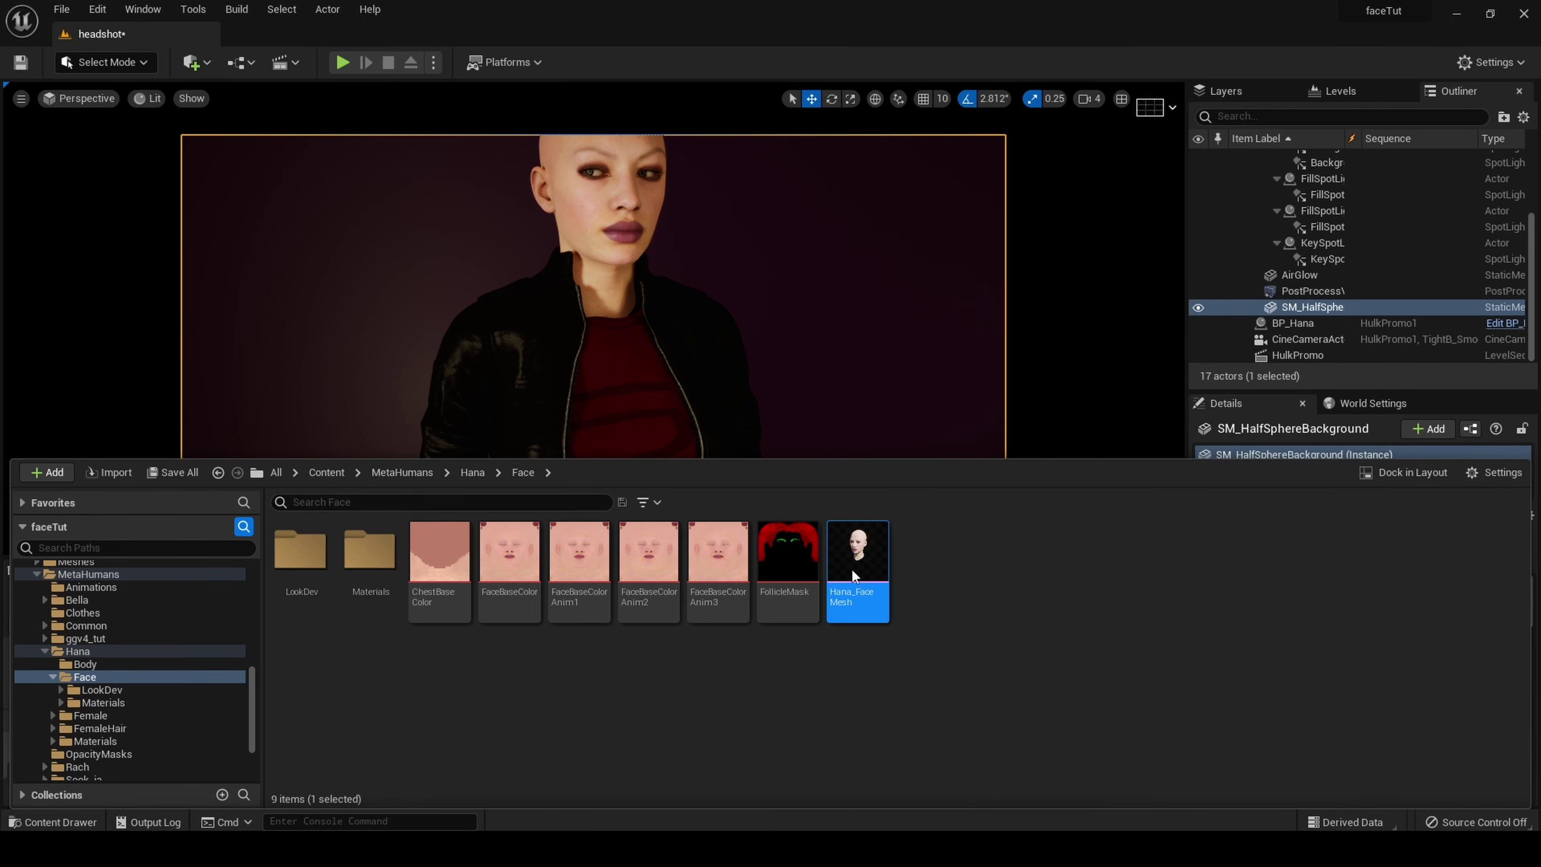
pyautogui.hotkey('ctrl', 'space')
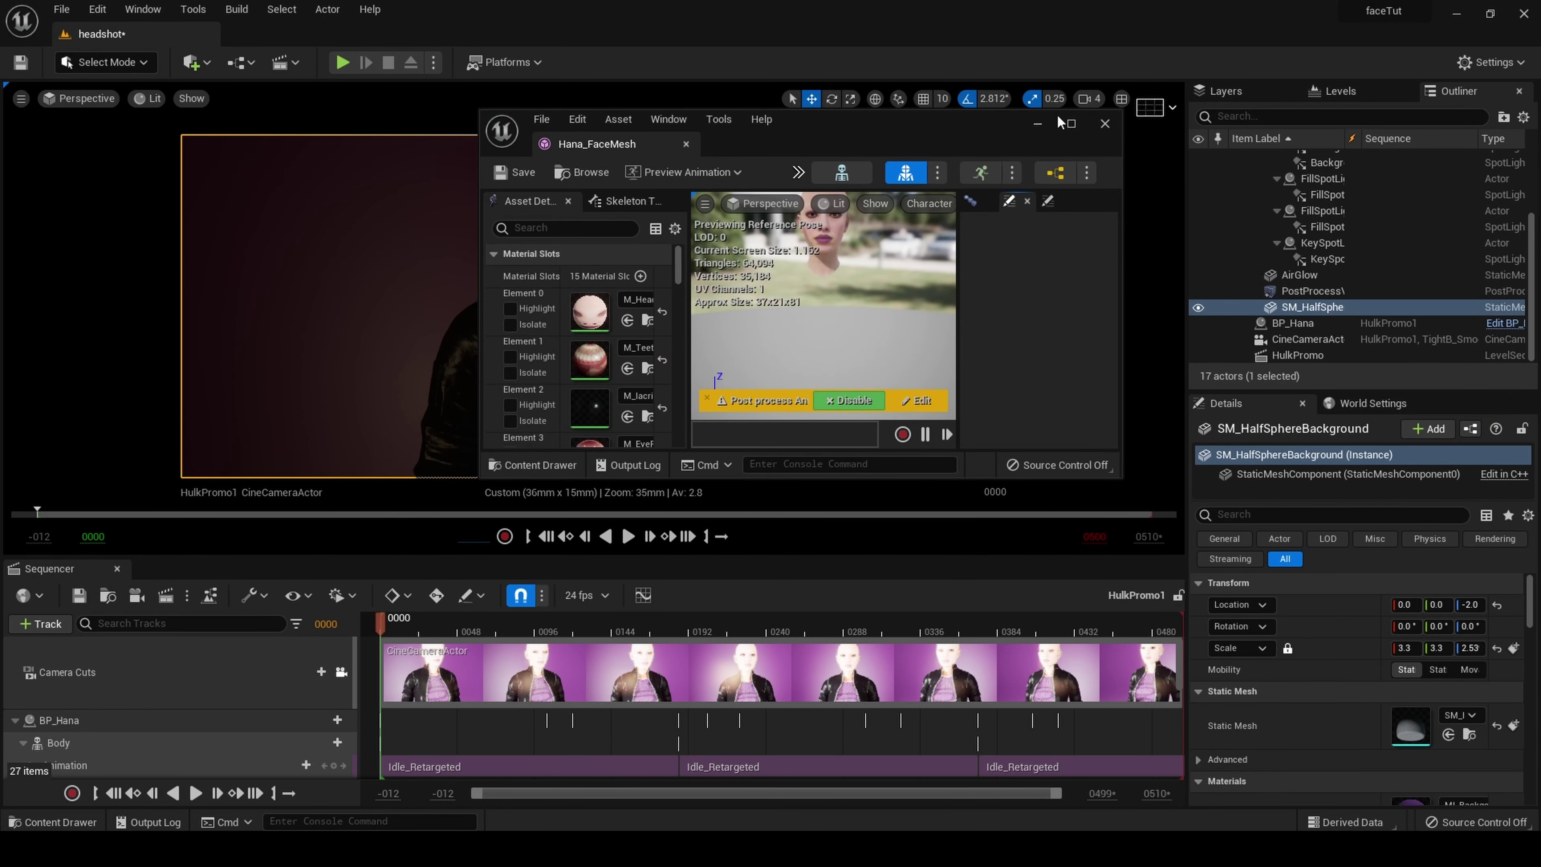
pyautogui.click(1070, 123)
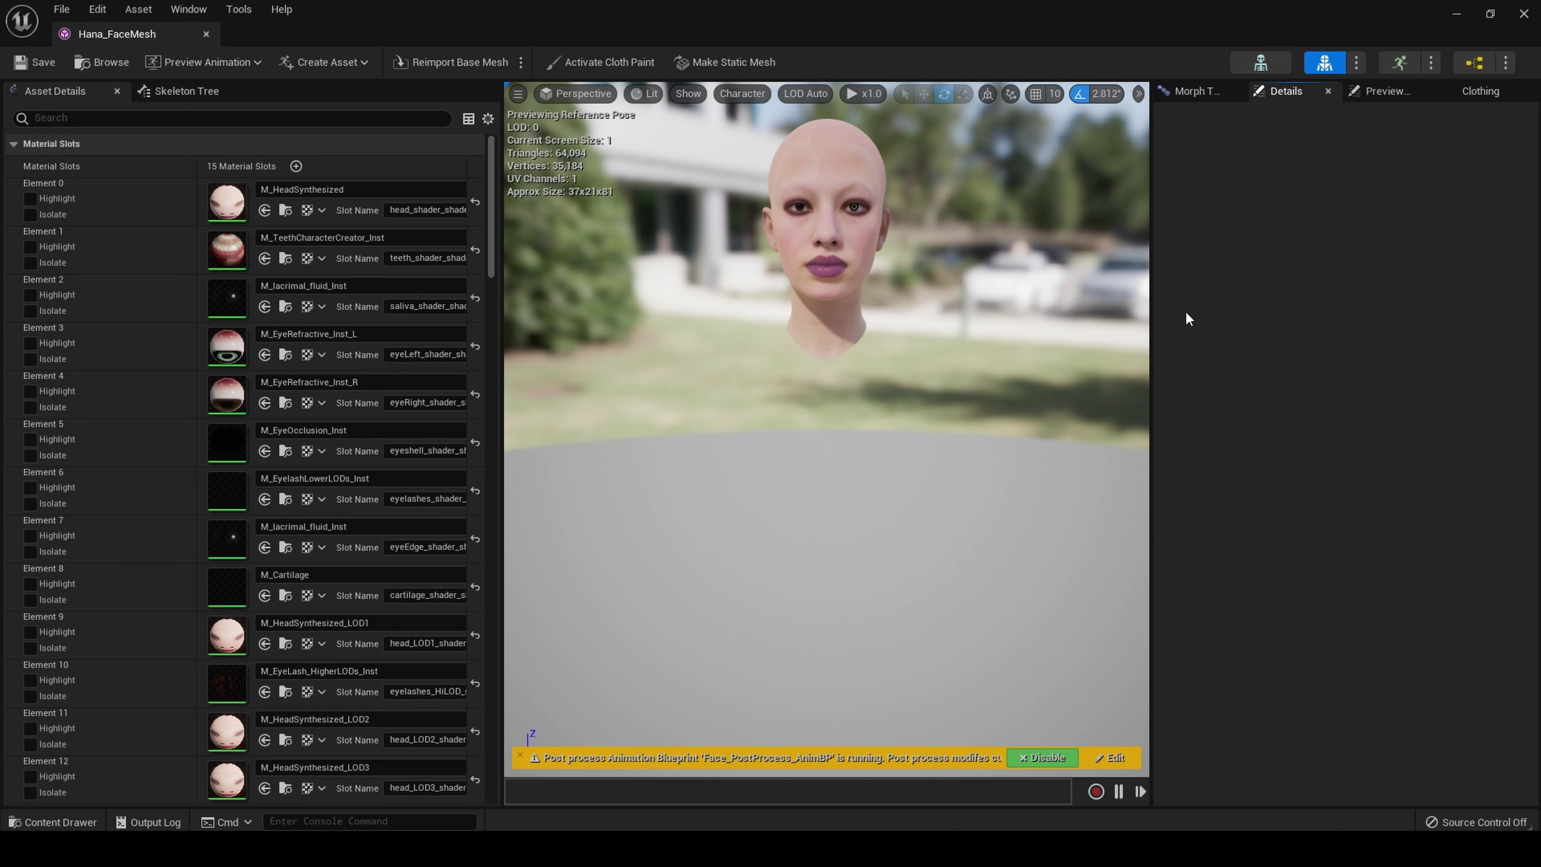
# Step: Start converting the face mesh to a static mesh, with MetaHumans/Hana/Face as the destination folder
pyautogui.click(730, 62)
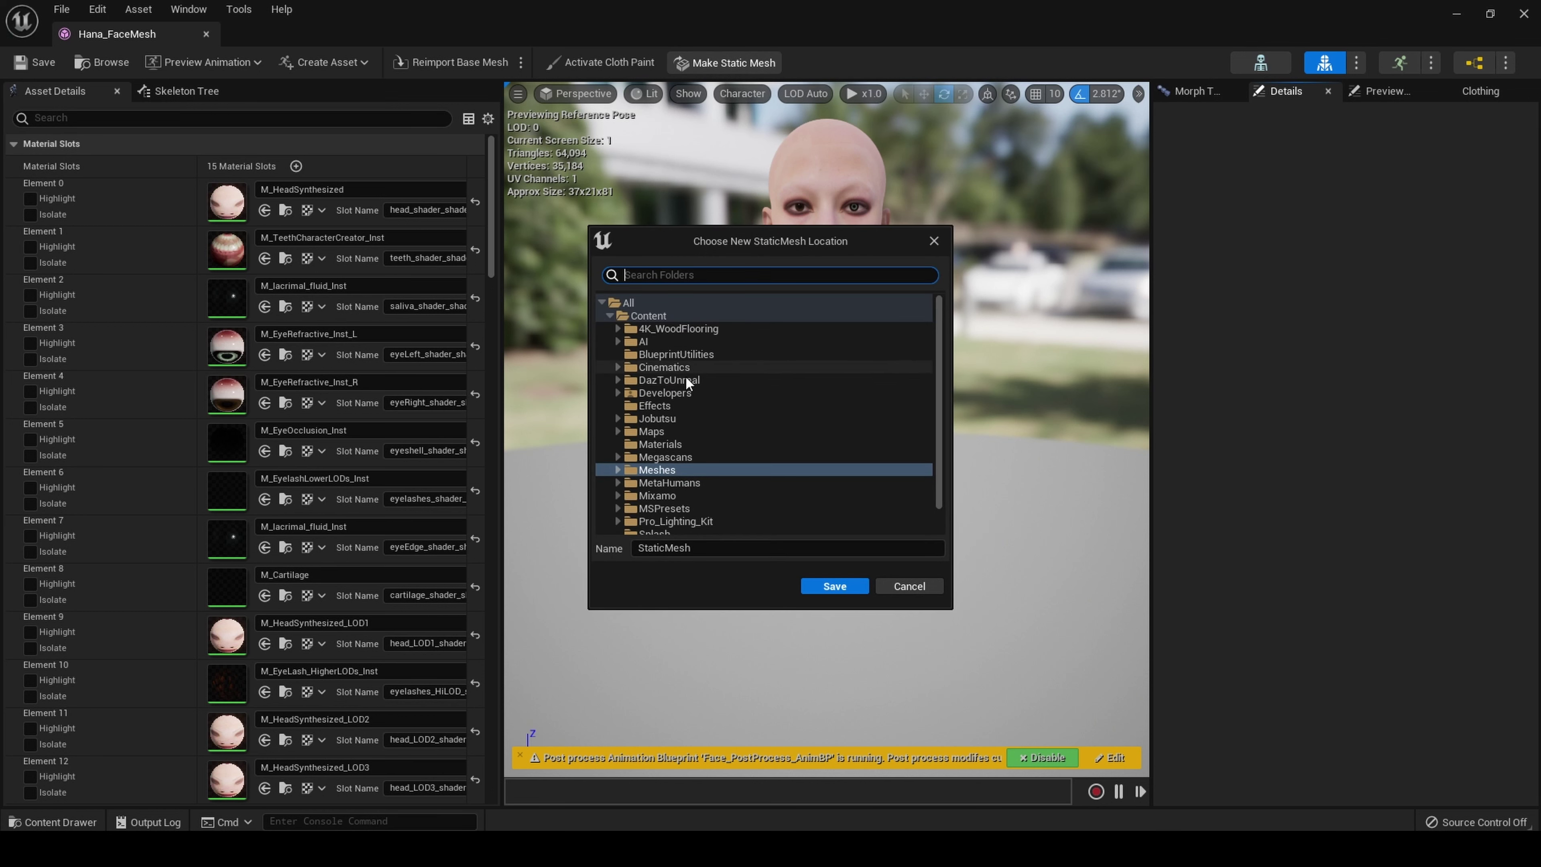
pyautogui.doubleClick(680, 481)
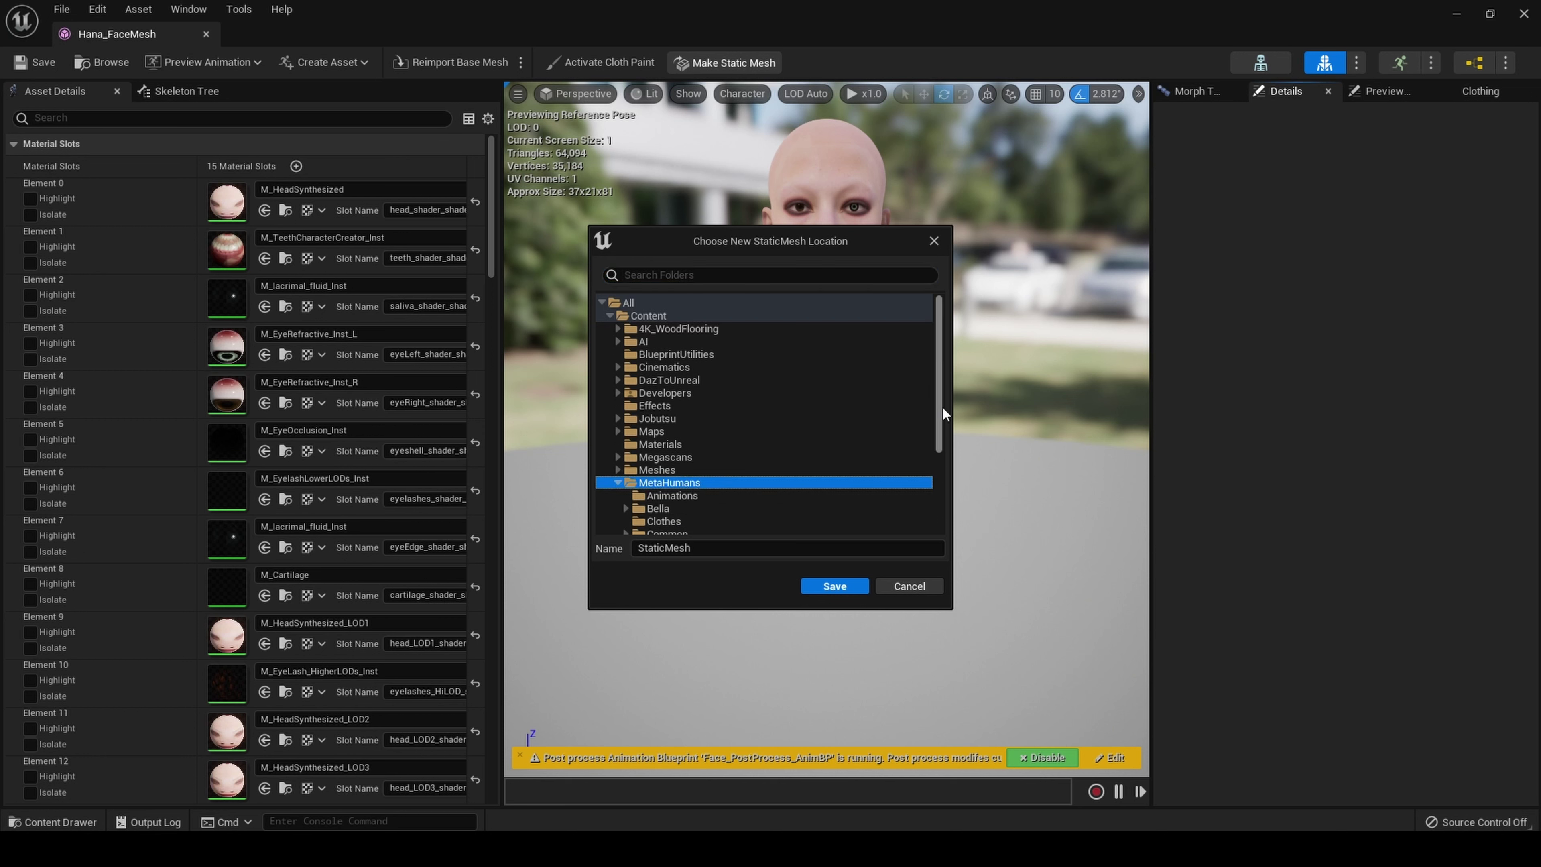
pyautogui.moveTo(943, 407); pyautogui.dragTo(939, 466)
pyautogui.click(667, 461)
pyautogui.doubleClick(671, 460)
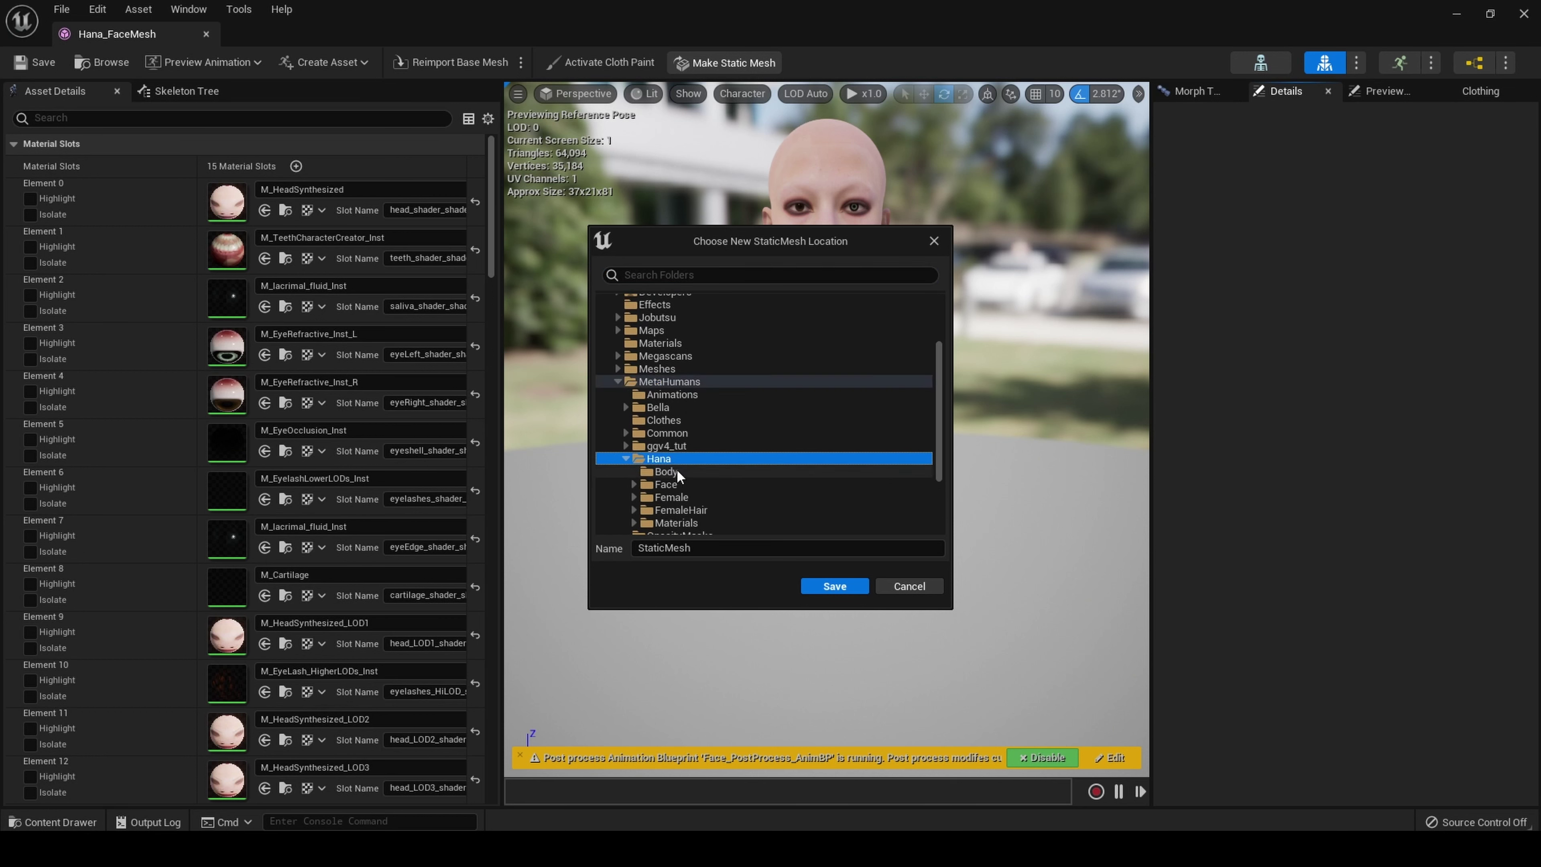
pyautogui.doubleClick(679, 484)
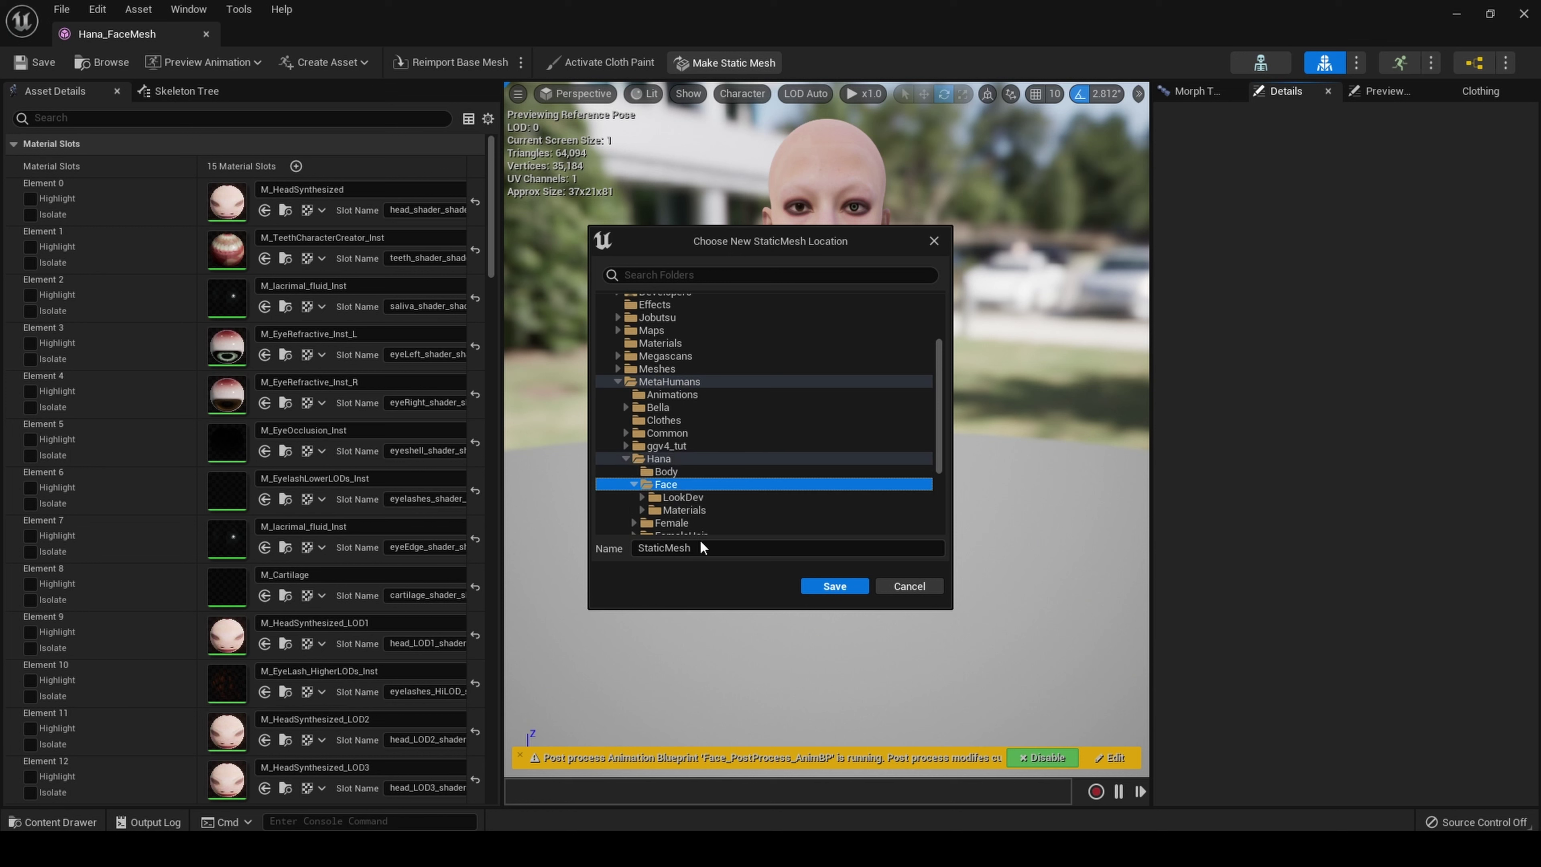
# Step: Name the new static mesh HanaFace_StaticMesh, save it, and close the skeletal mesh editor
pyautogui.click(640, 550)
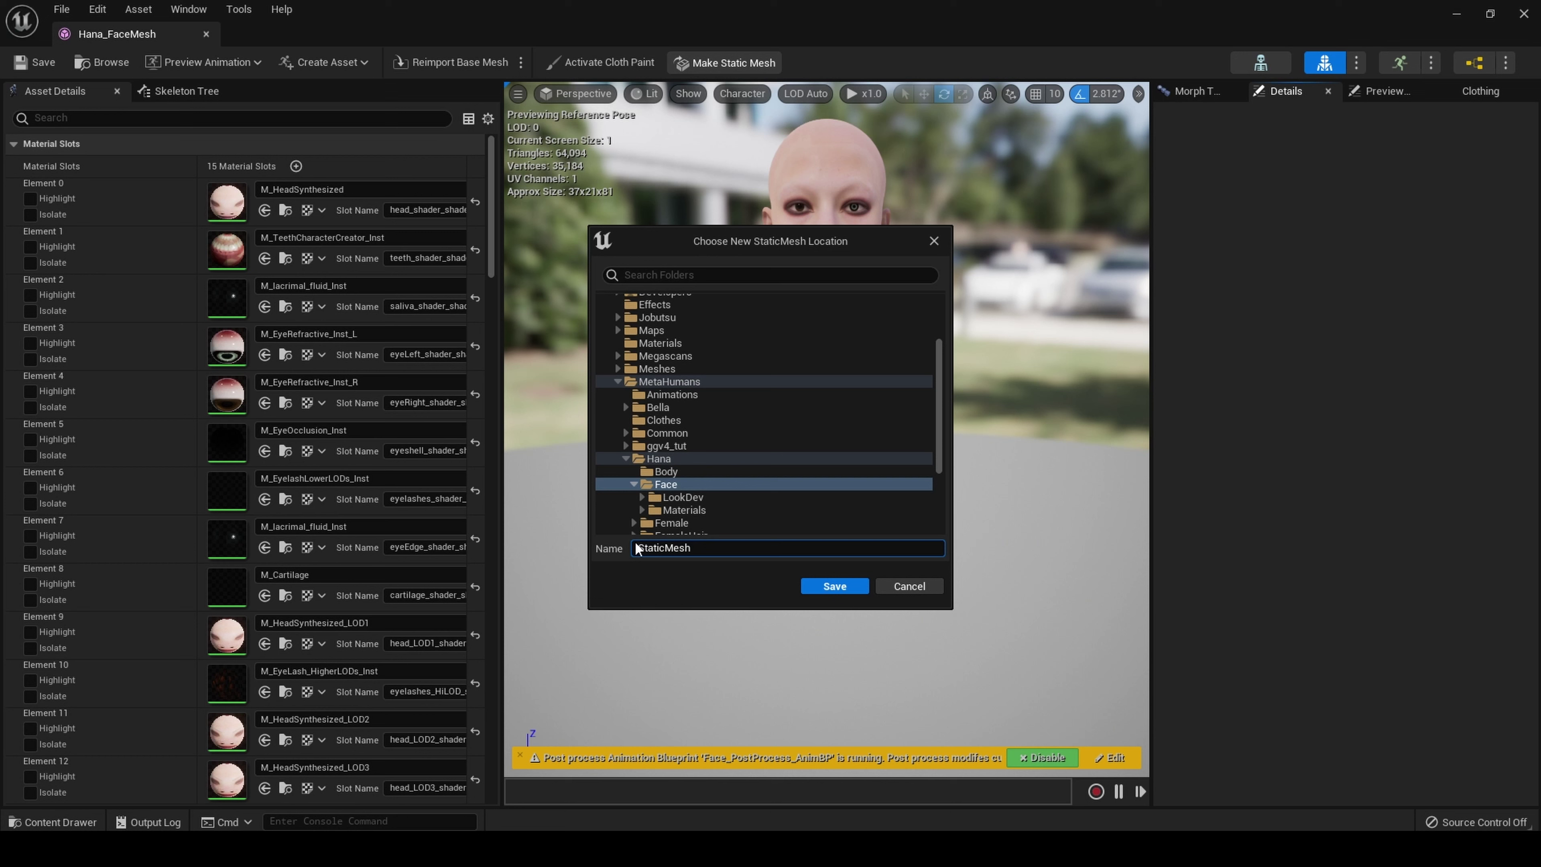
pyautogui.write('HanaFace_')
pyautogui.click(842, 587)
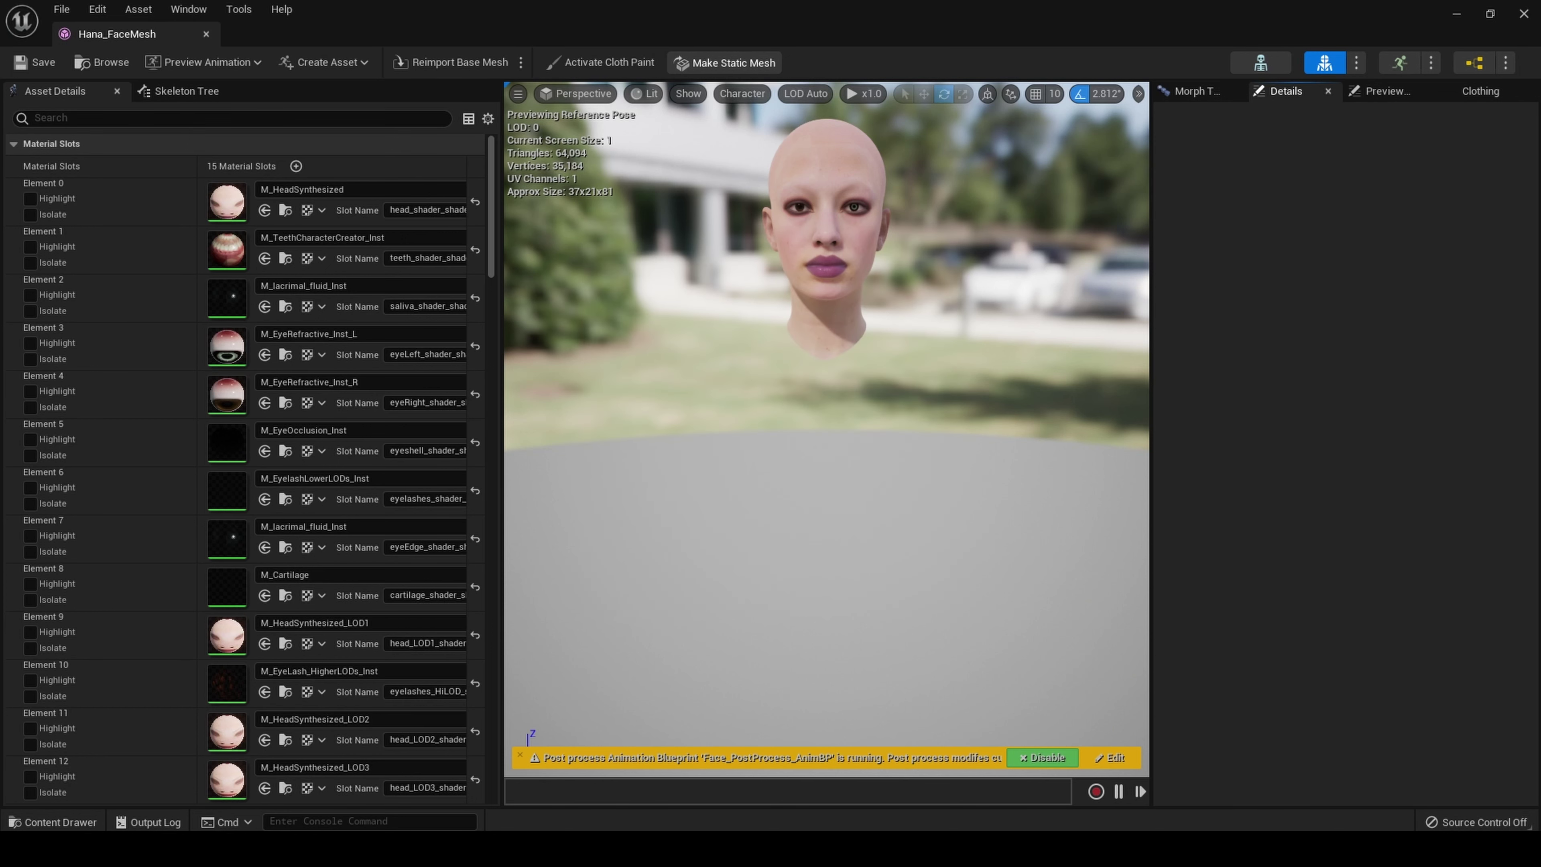
pyautogui.click(1525, 15)
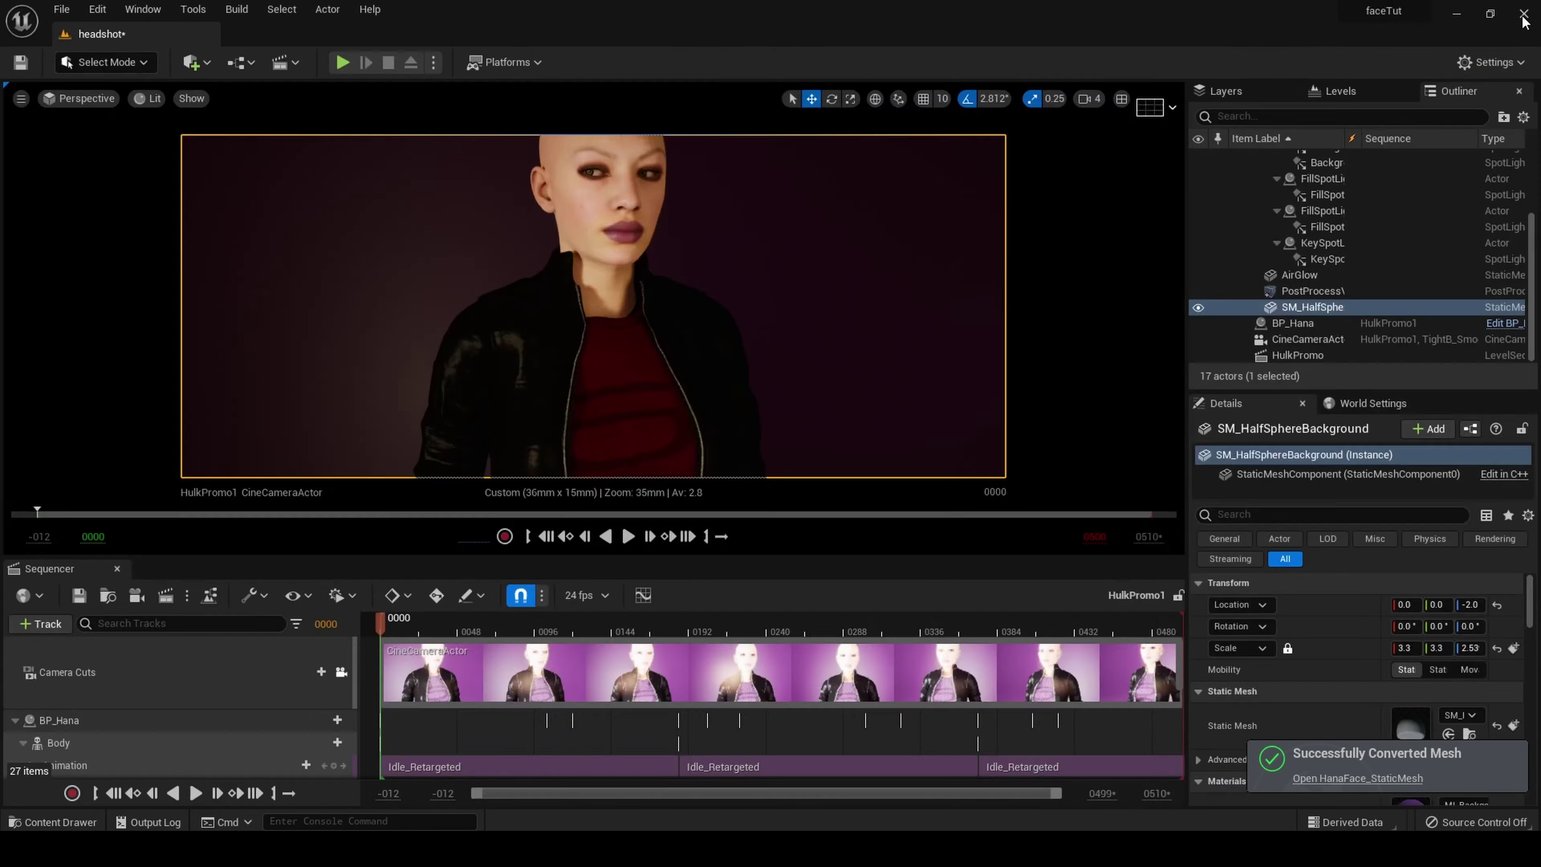
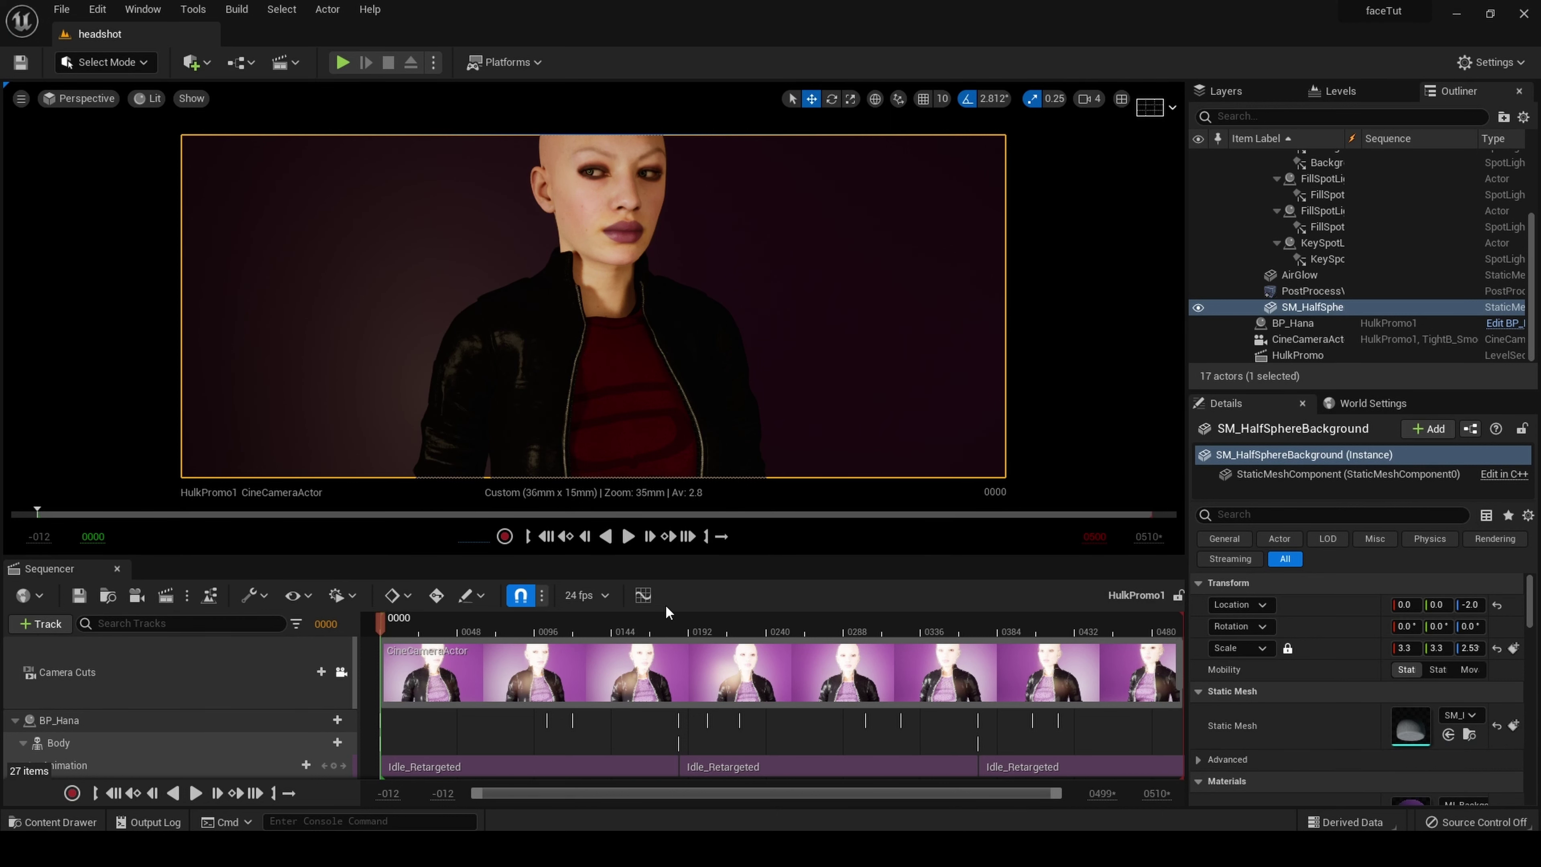
# Step: Open HanaFace_StaticMesh from the Hana/Face folder and orbit around the head to inspect it
pyautogui.click(53, 822)
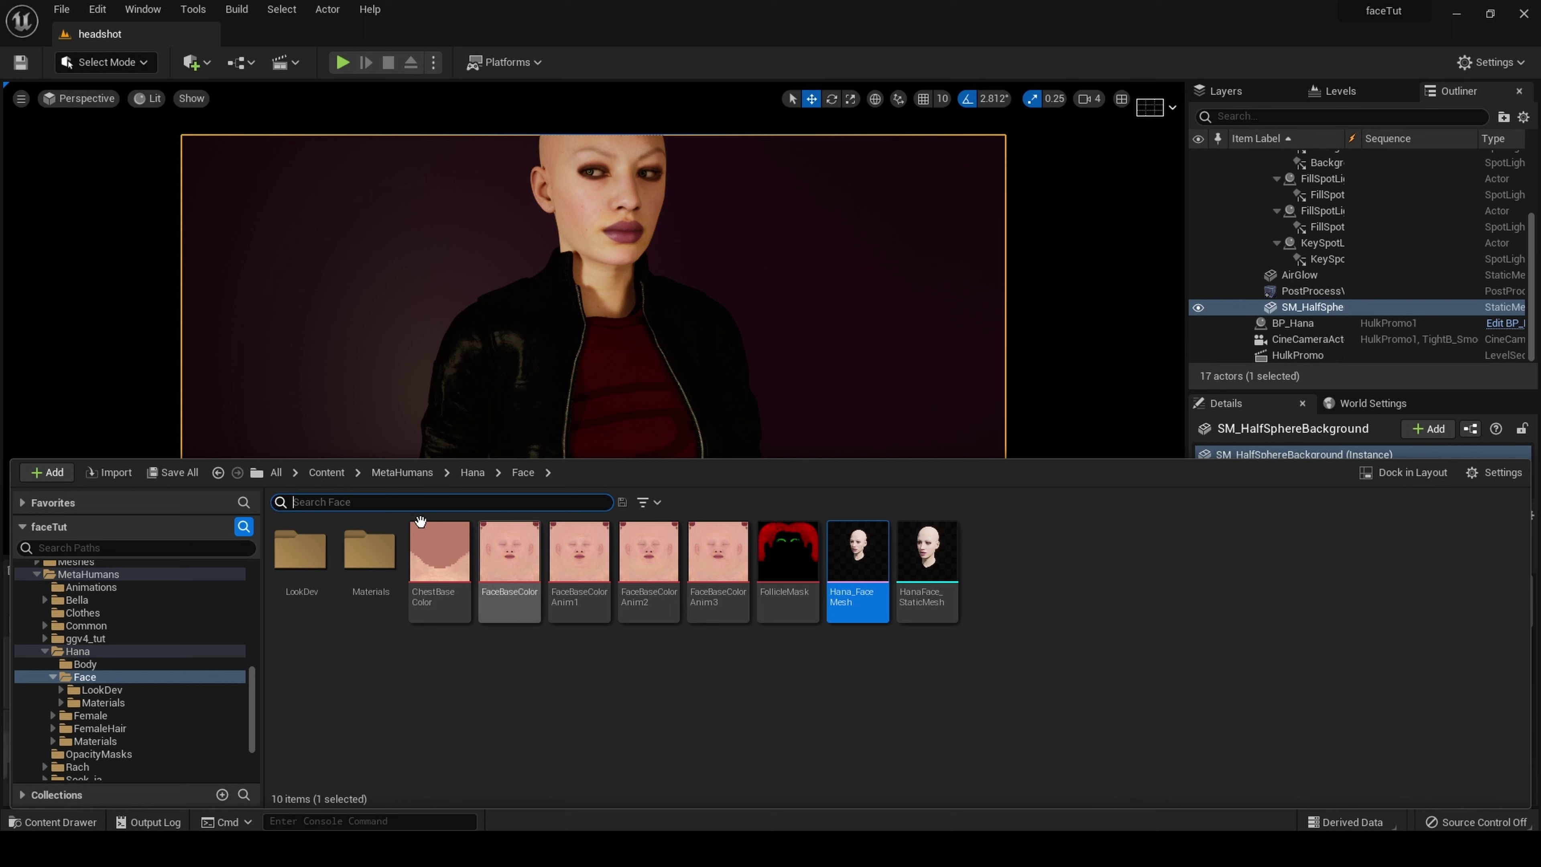
pyautogui.moveTo(942, 608)
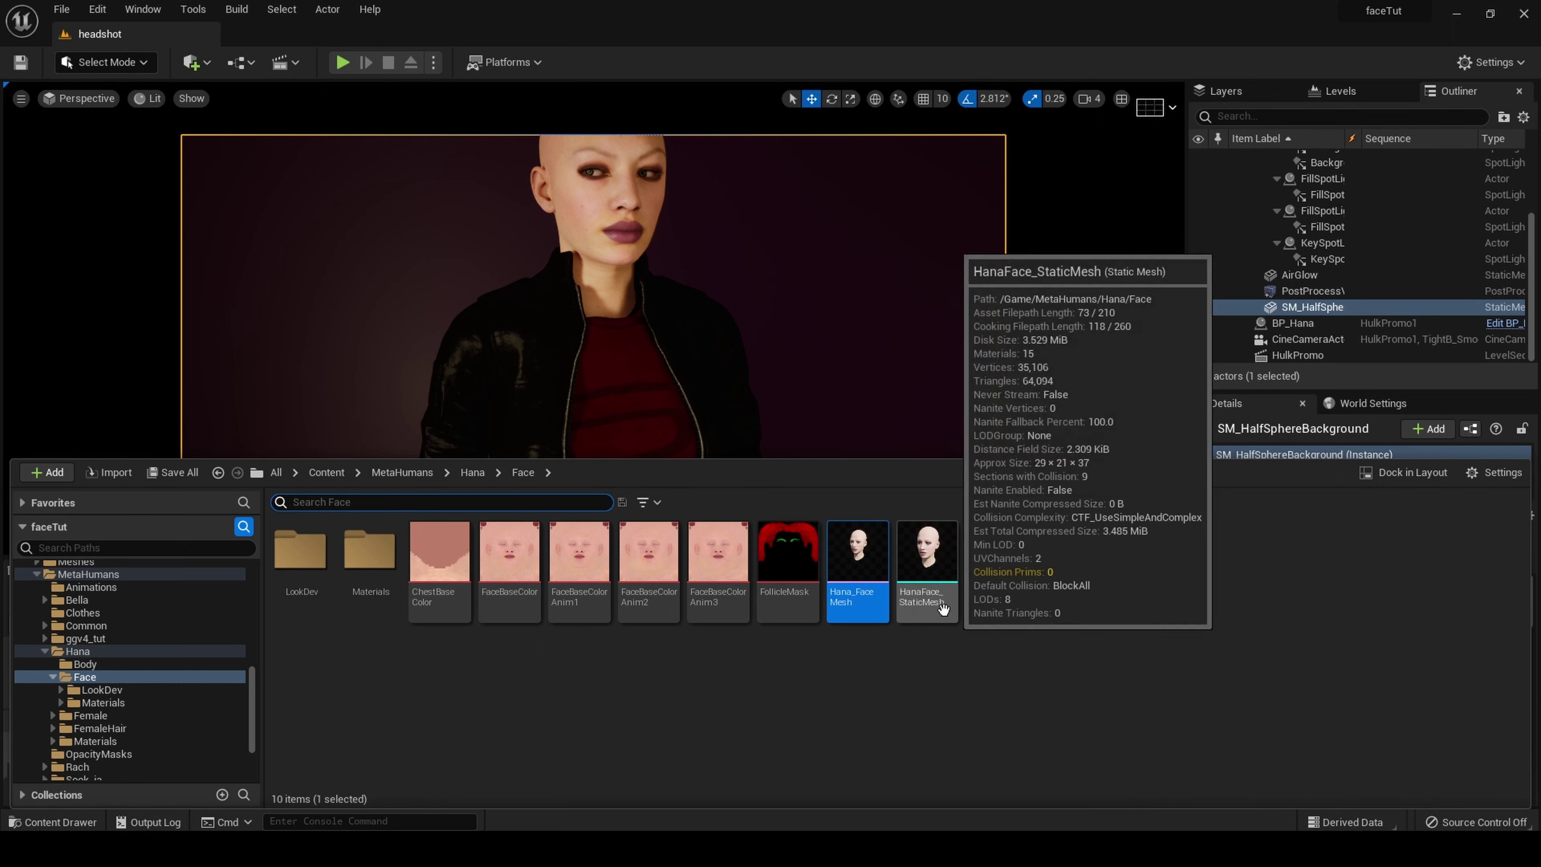
pyautogui.click(948, 575)
pyautogui.doubleClick(948, 575)
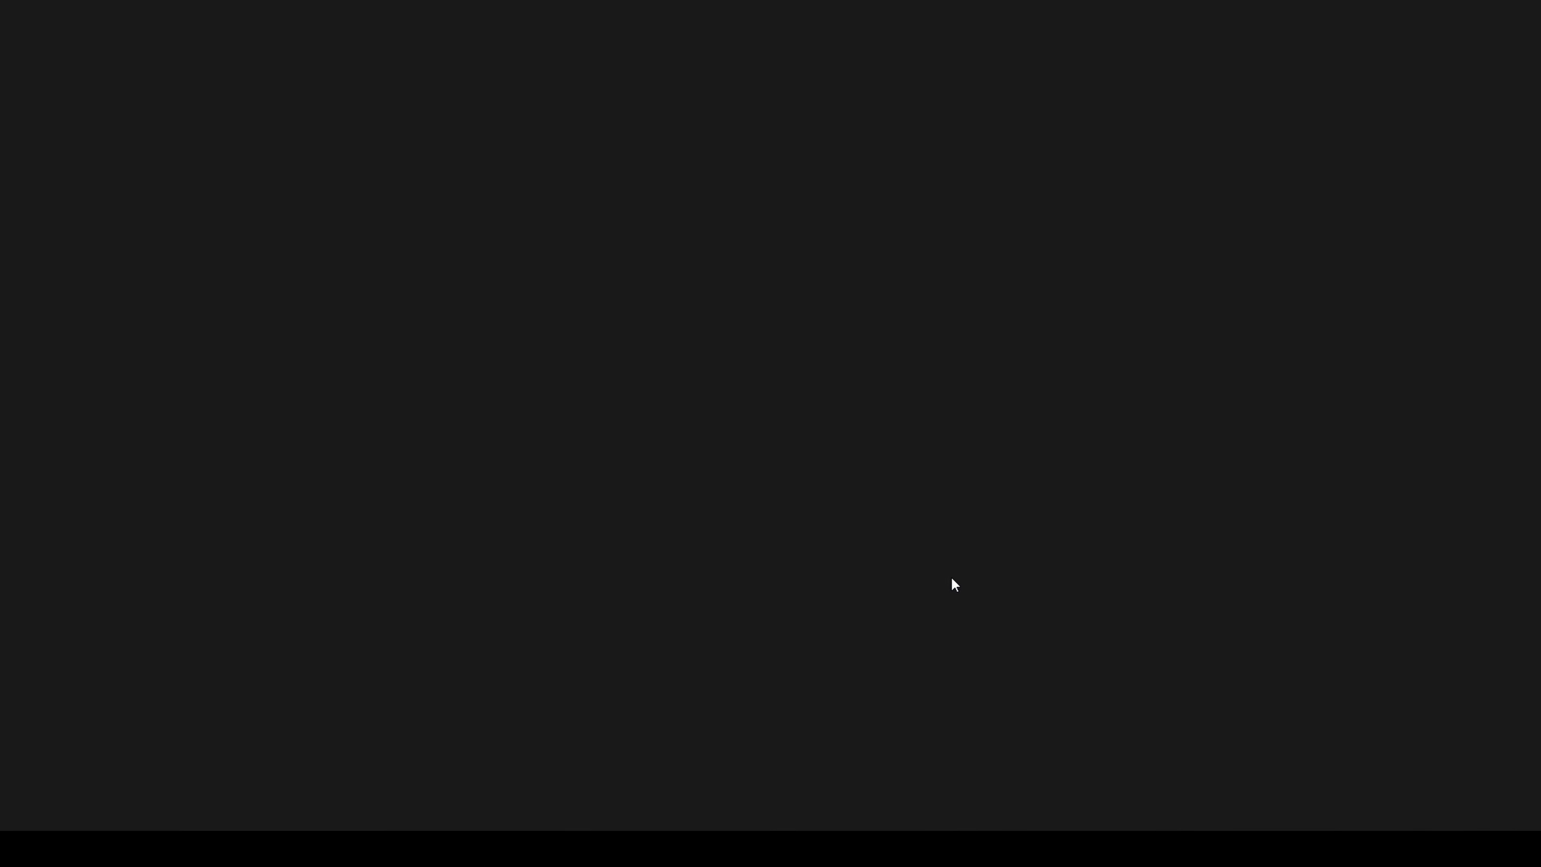
pyautogui.moveTo(647, 530); pyautogui.dragTo(656, 473)
pyautogui.moveTo(647, 530); pyautogui.dragTo(647, 583, button='middle')
pyautogui.moveTo(647, 531)
pyautogui.mouseDown()
pyautogui.moveTo(653, 510)
pyautogui.moveTo(651, 565)
pyautogui.moveTo(656, 522)
pyautogui.mouseUp()
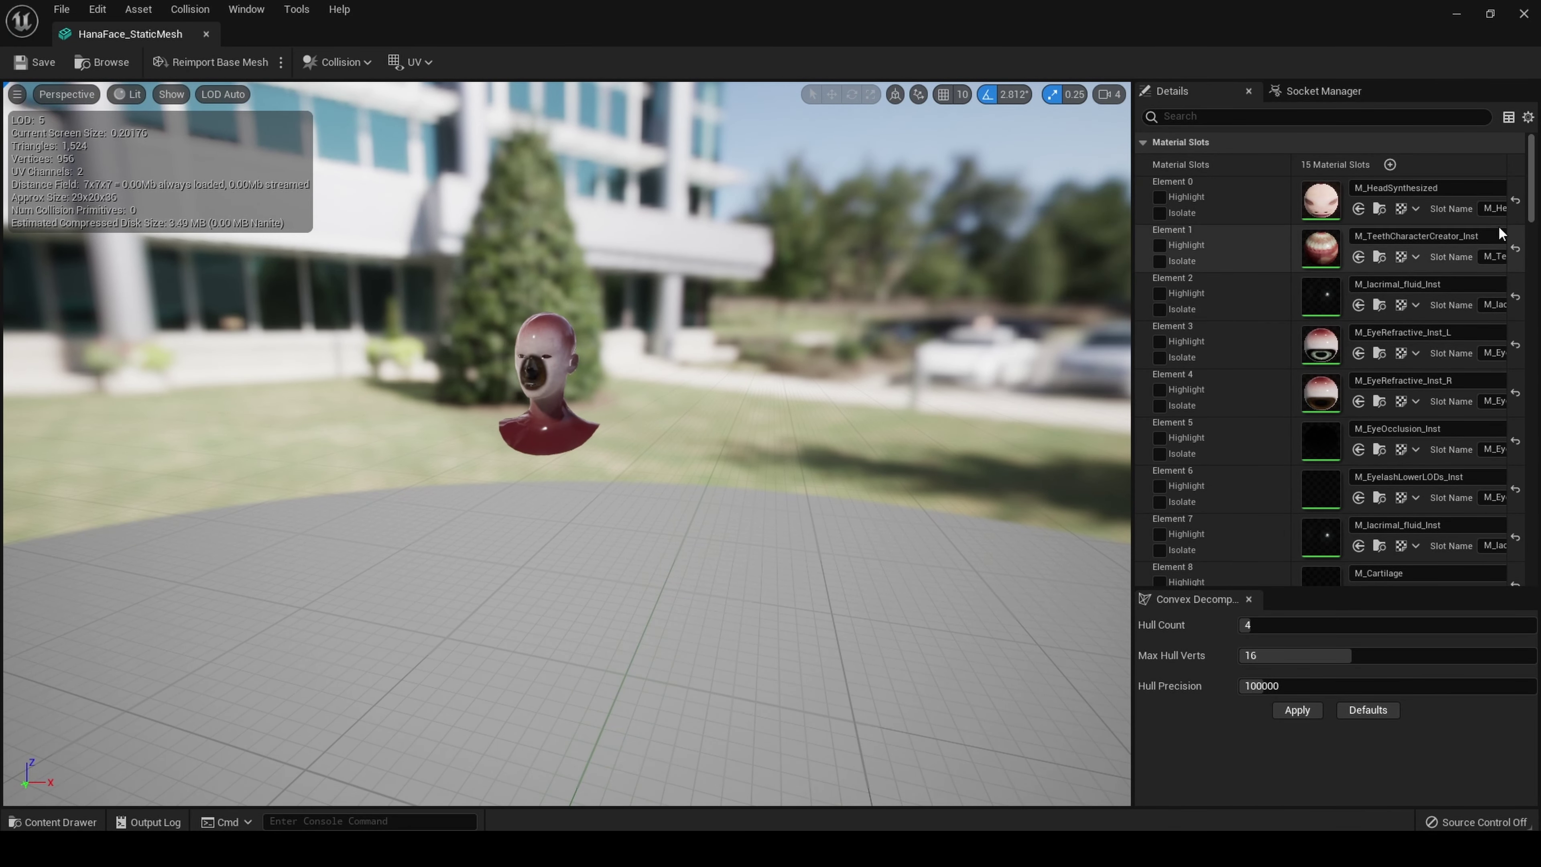
# Step: Reset the materials of elements 0 through 8 of the static mesh to their default
pyautogui.click(1515, 200)
pyautogui.click(1515, 248)
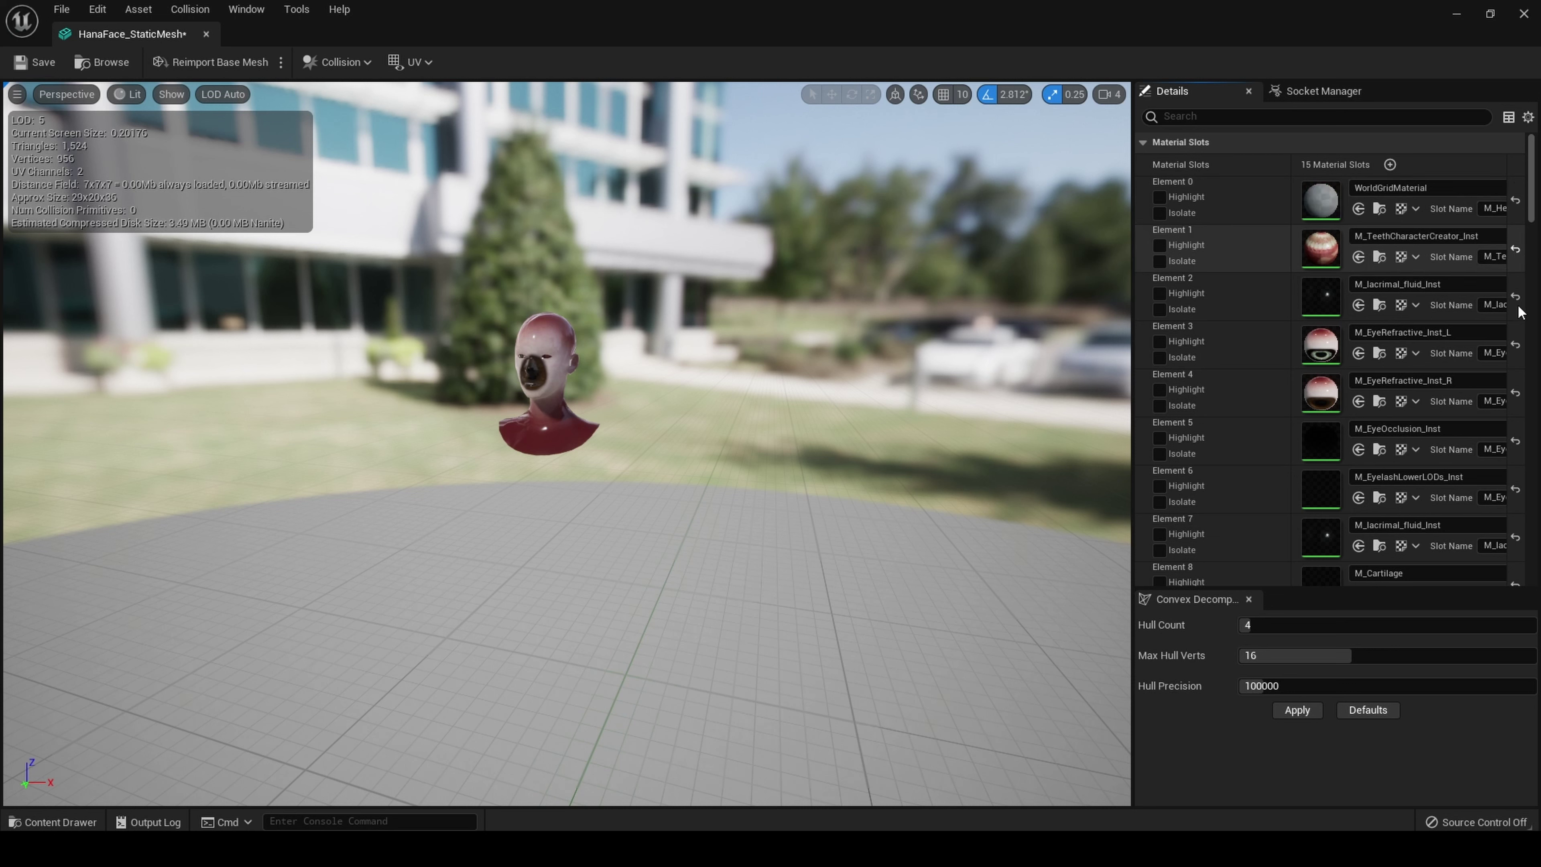
pyautogui.click(1515, 345)
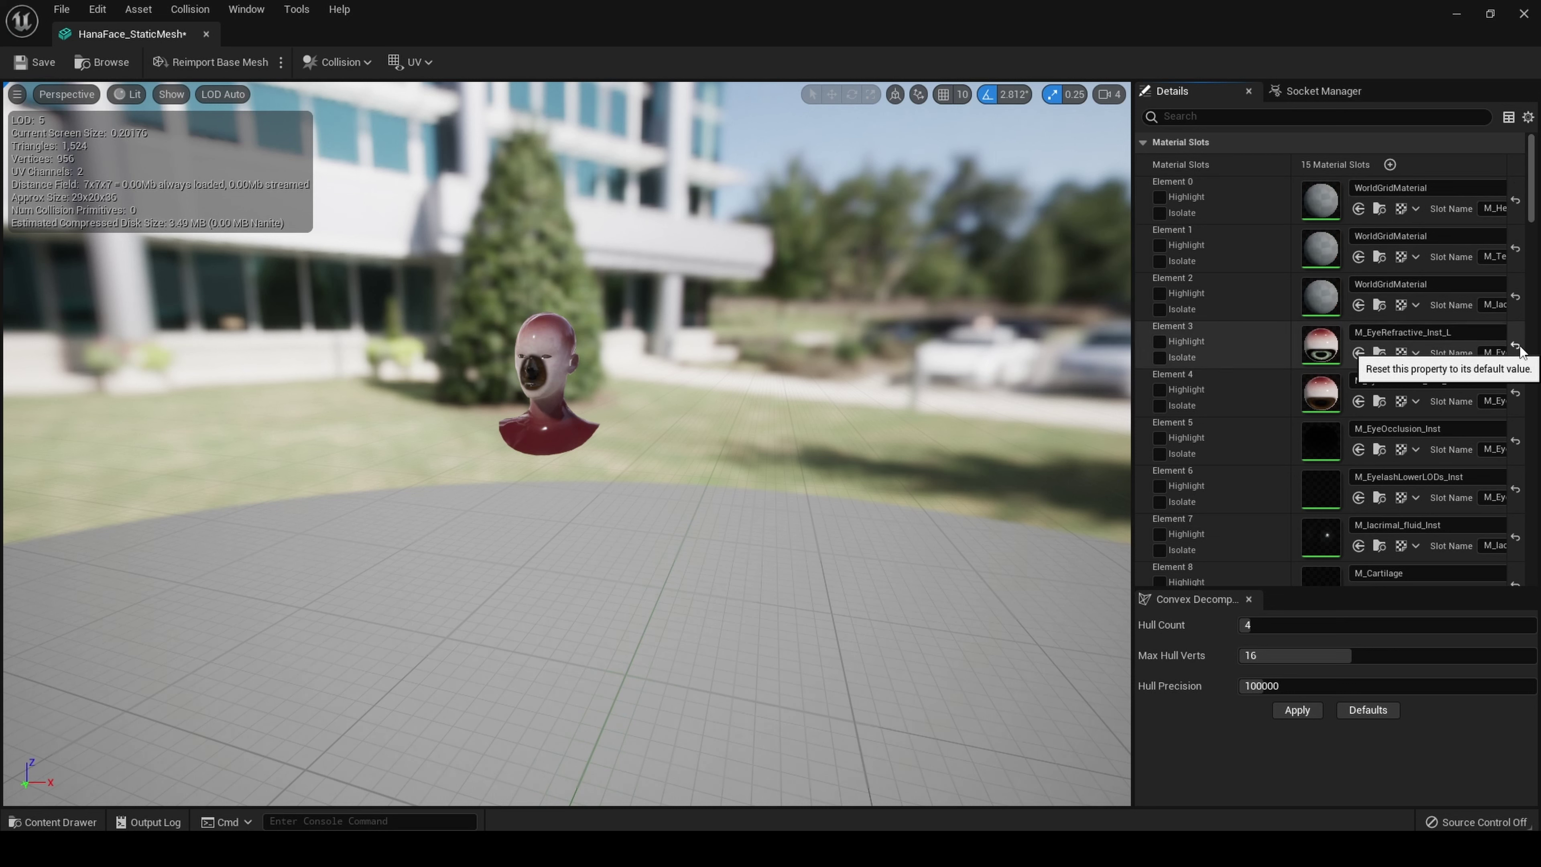
pyautogui.click(1515, 393)
pyautogui.click(1515, 441)
pyautogui.click(1515, 490)
pyautogui.click(1515, 537)
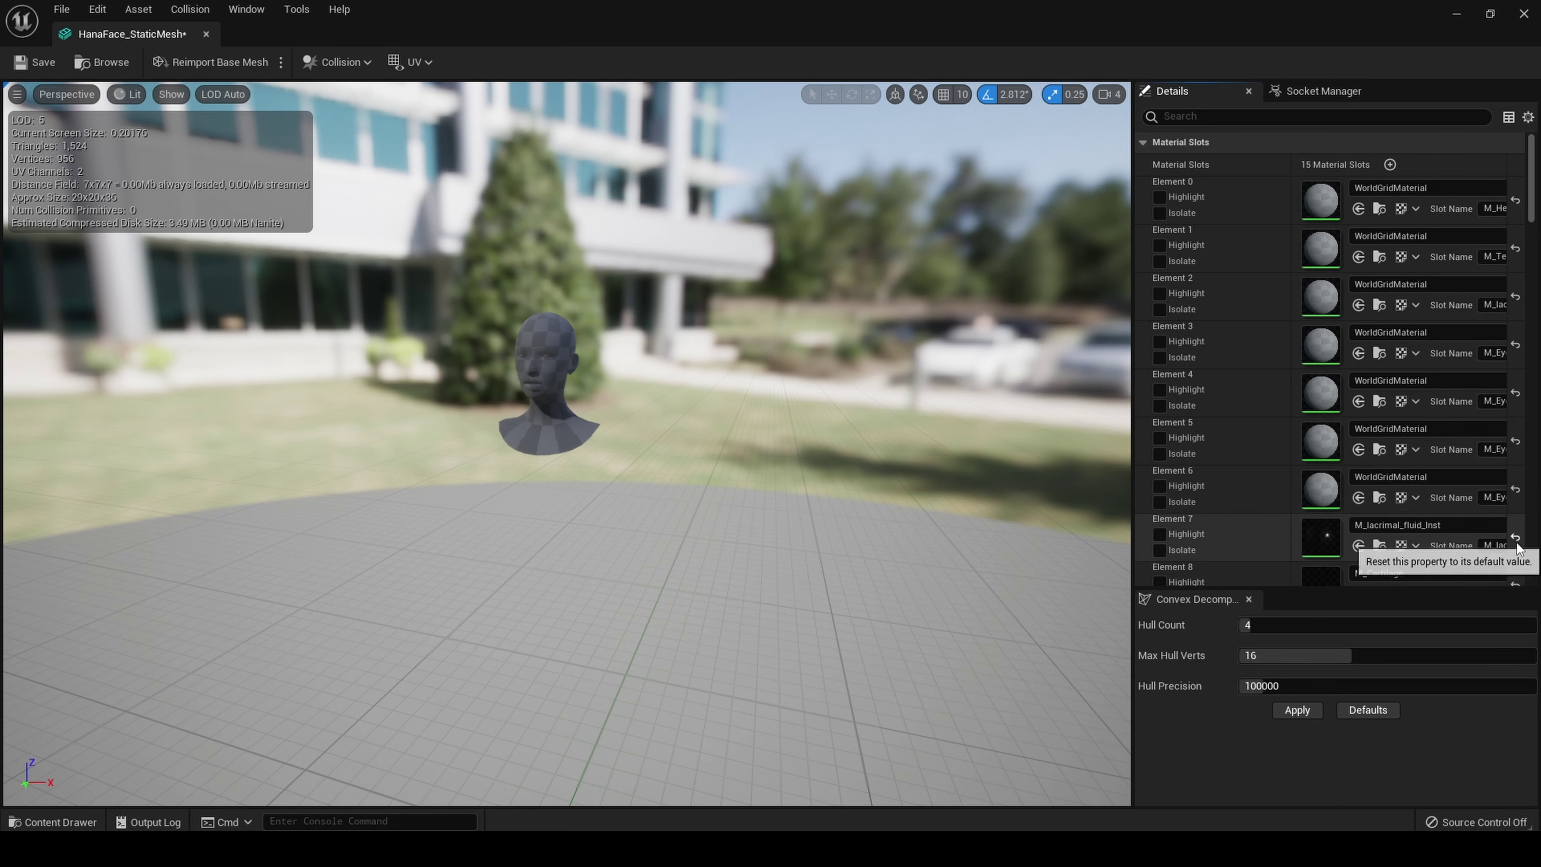
pyautogui.click(1515, 585)
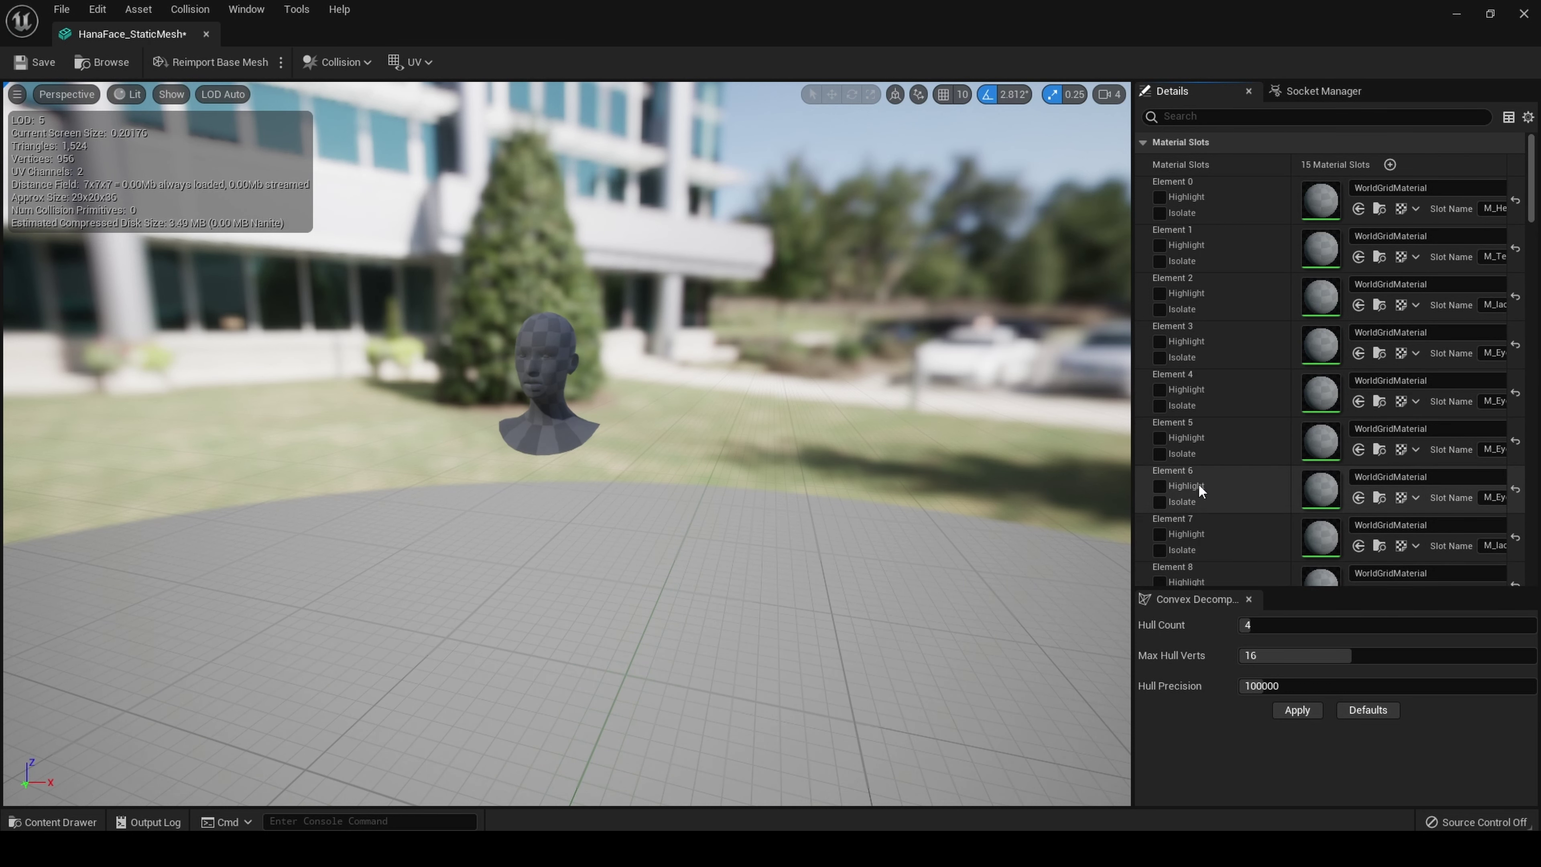
pyautogui.scroll(-3, 940, 619)
pyautogui.moveTo(563, 503); pyautogui.dragTo(461, 374)
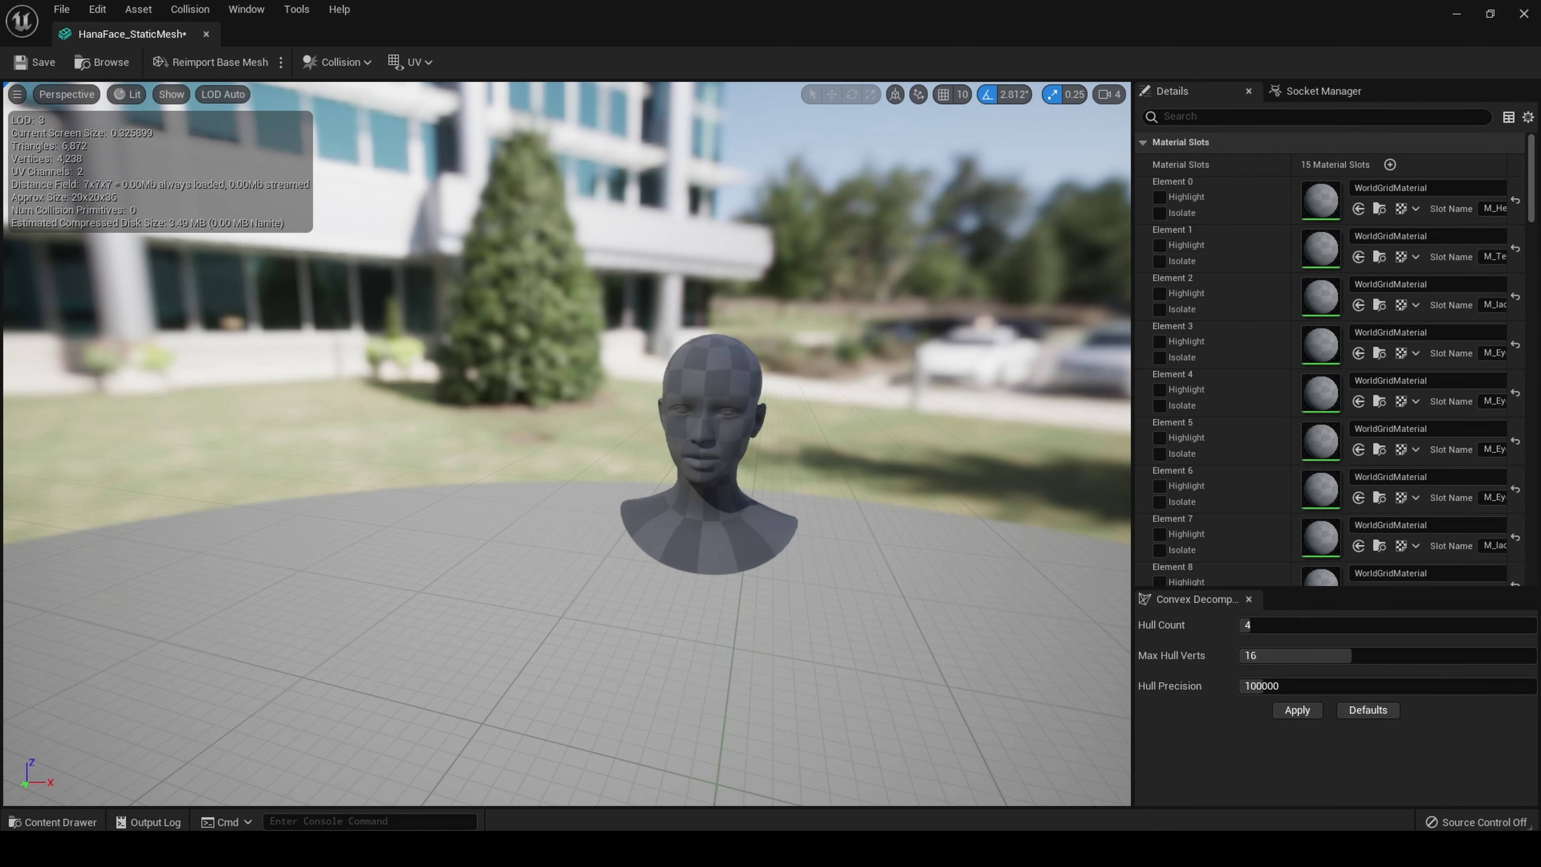
# Step: Export the static mesh asset as an FBX file named HanaFace_StaticMesh in the Models/Tutorials/dazGroom folder on drive H
pyautogui.click(66, 822)
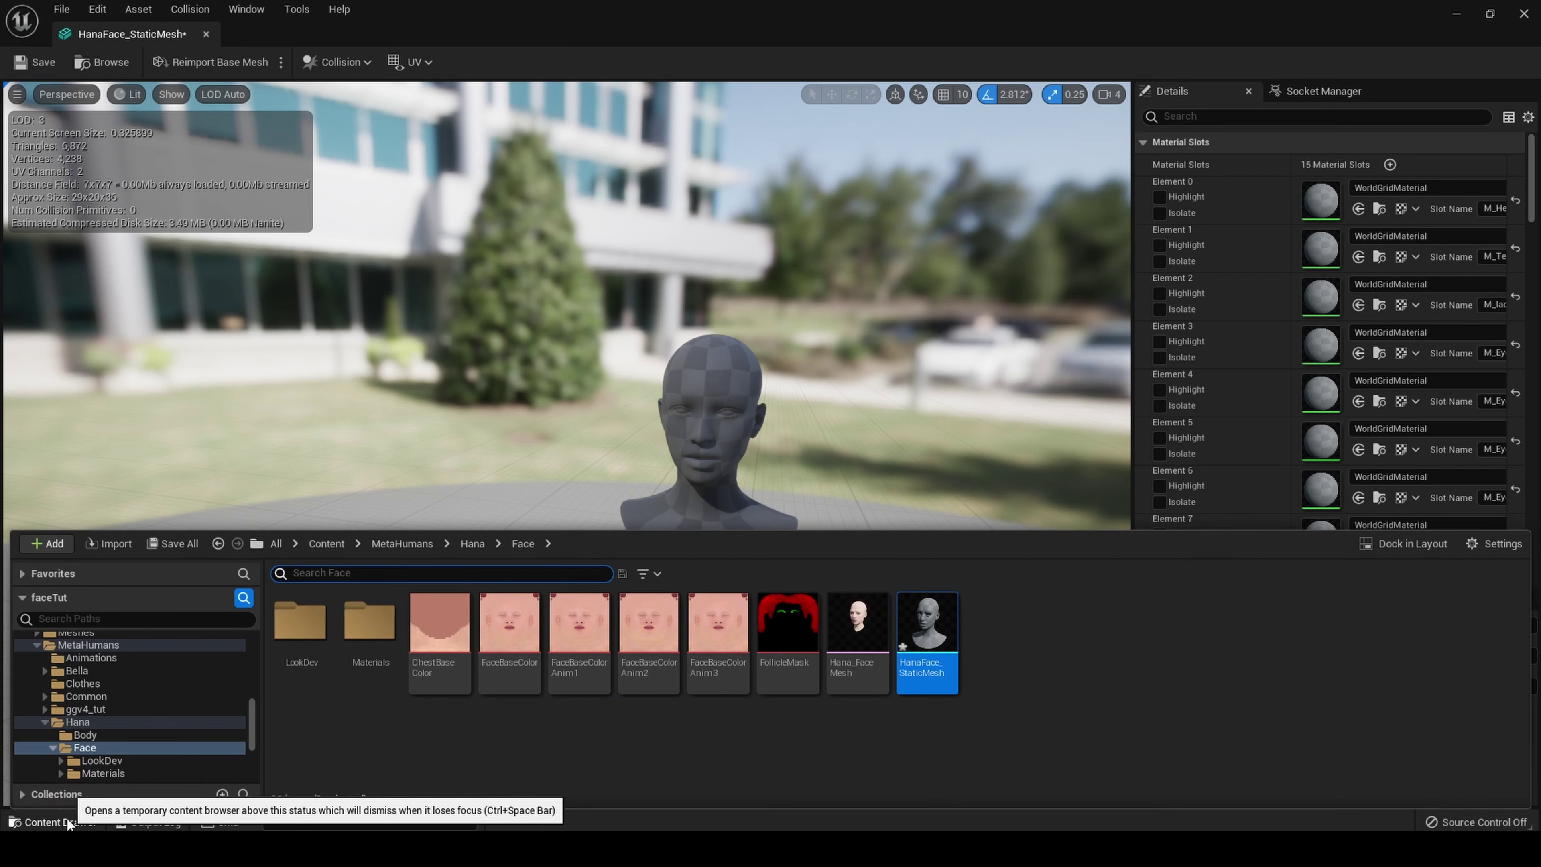
pyautogui.rightClick(936, 617)
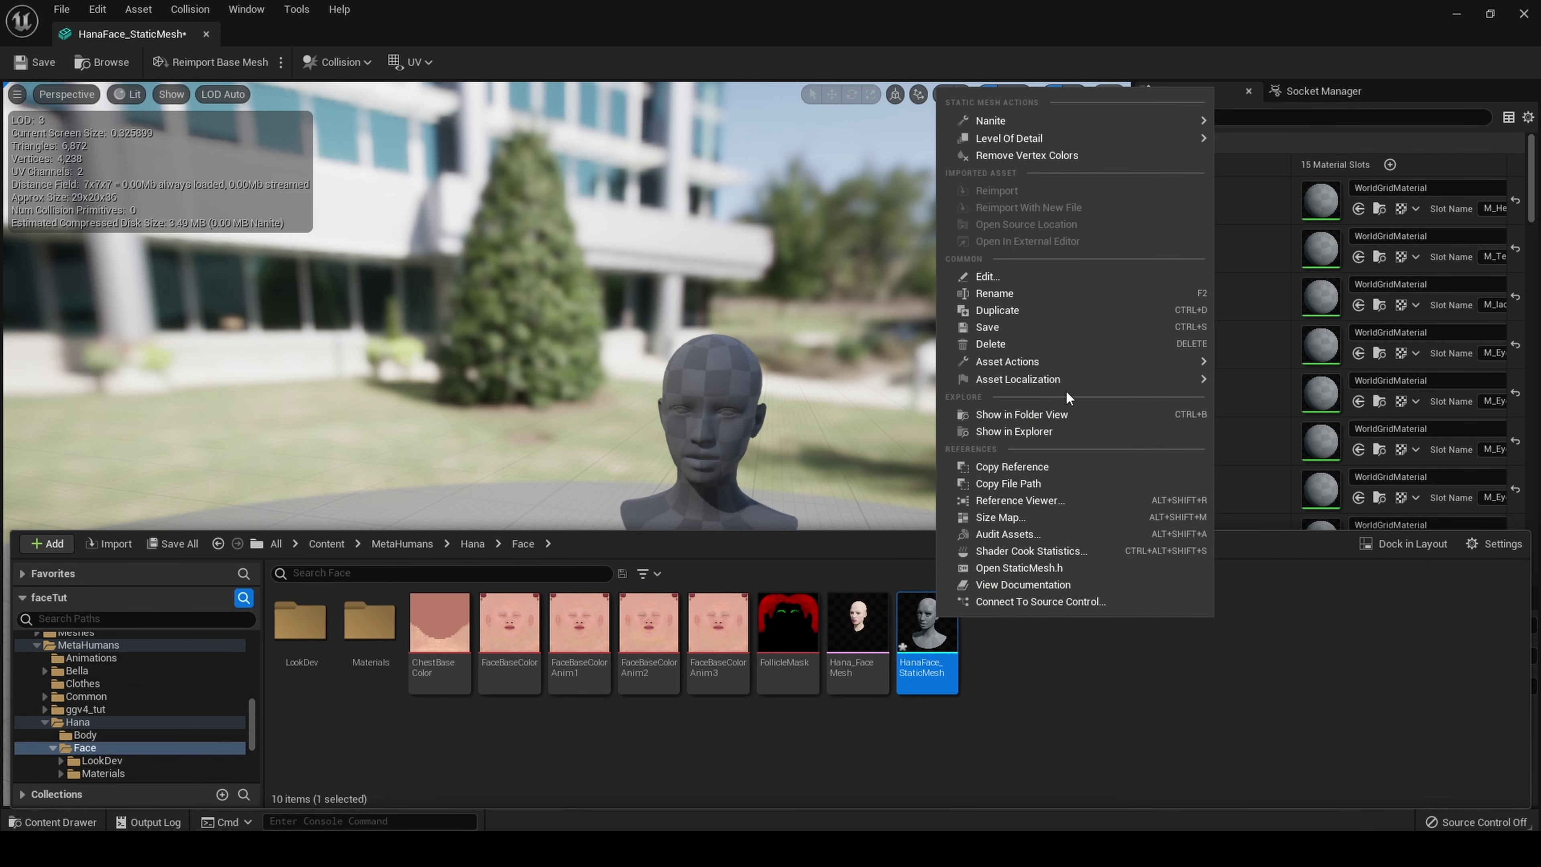
pyautogui.moveTo(1163, 360)
pyautogui.click(1281, 430)
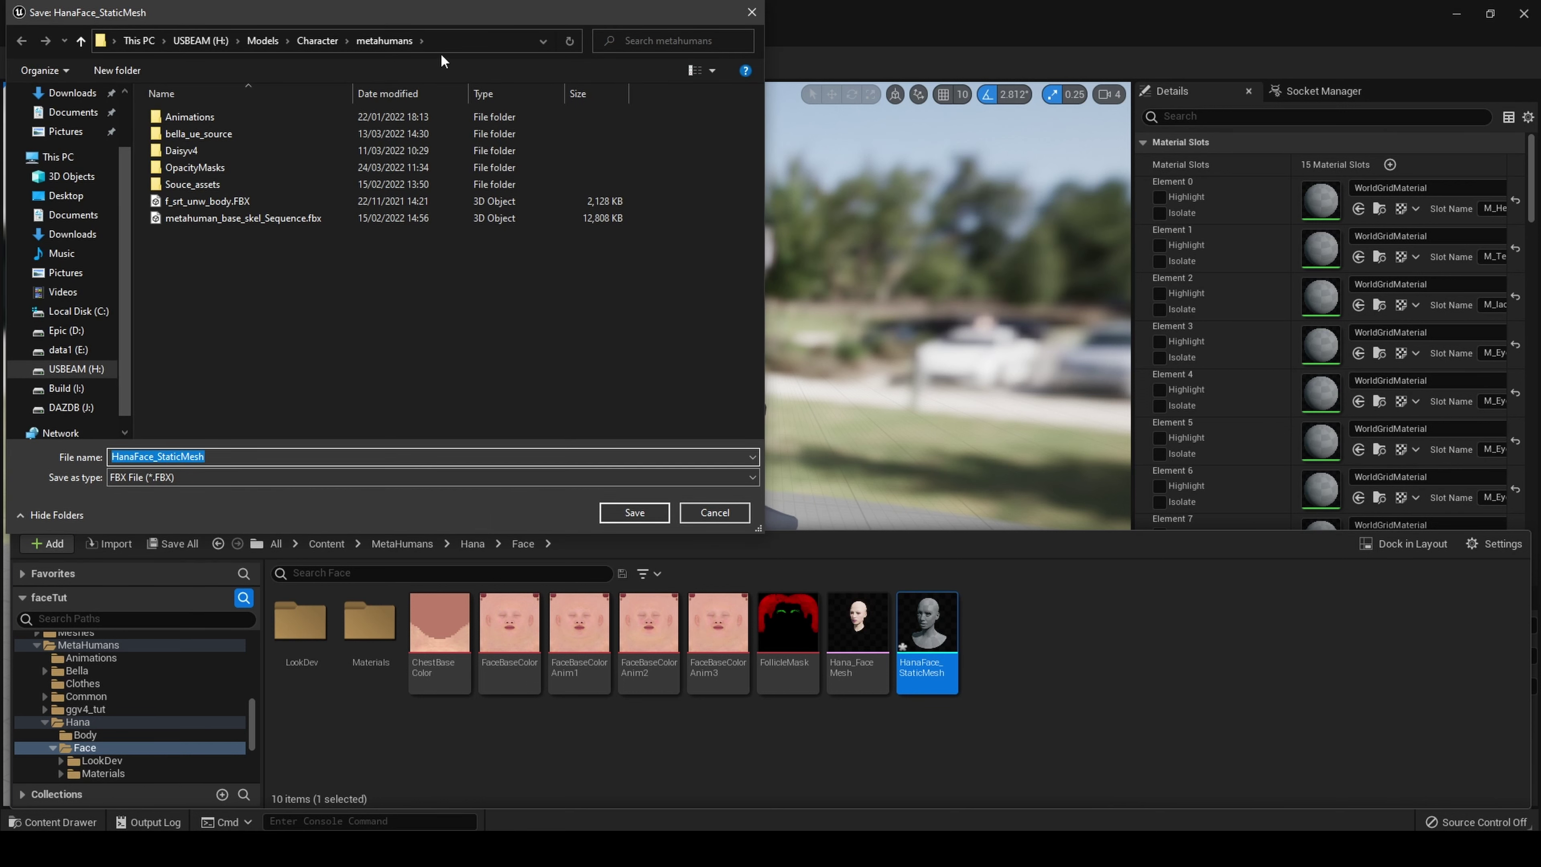
pyautogui.click(279, 37)
pyautogui.doubleClick(221, 419)
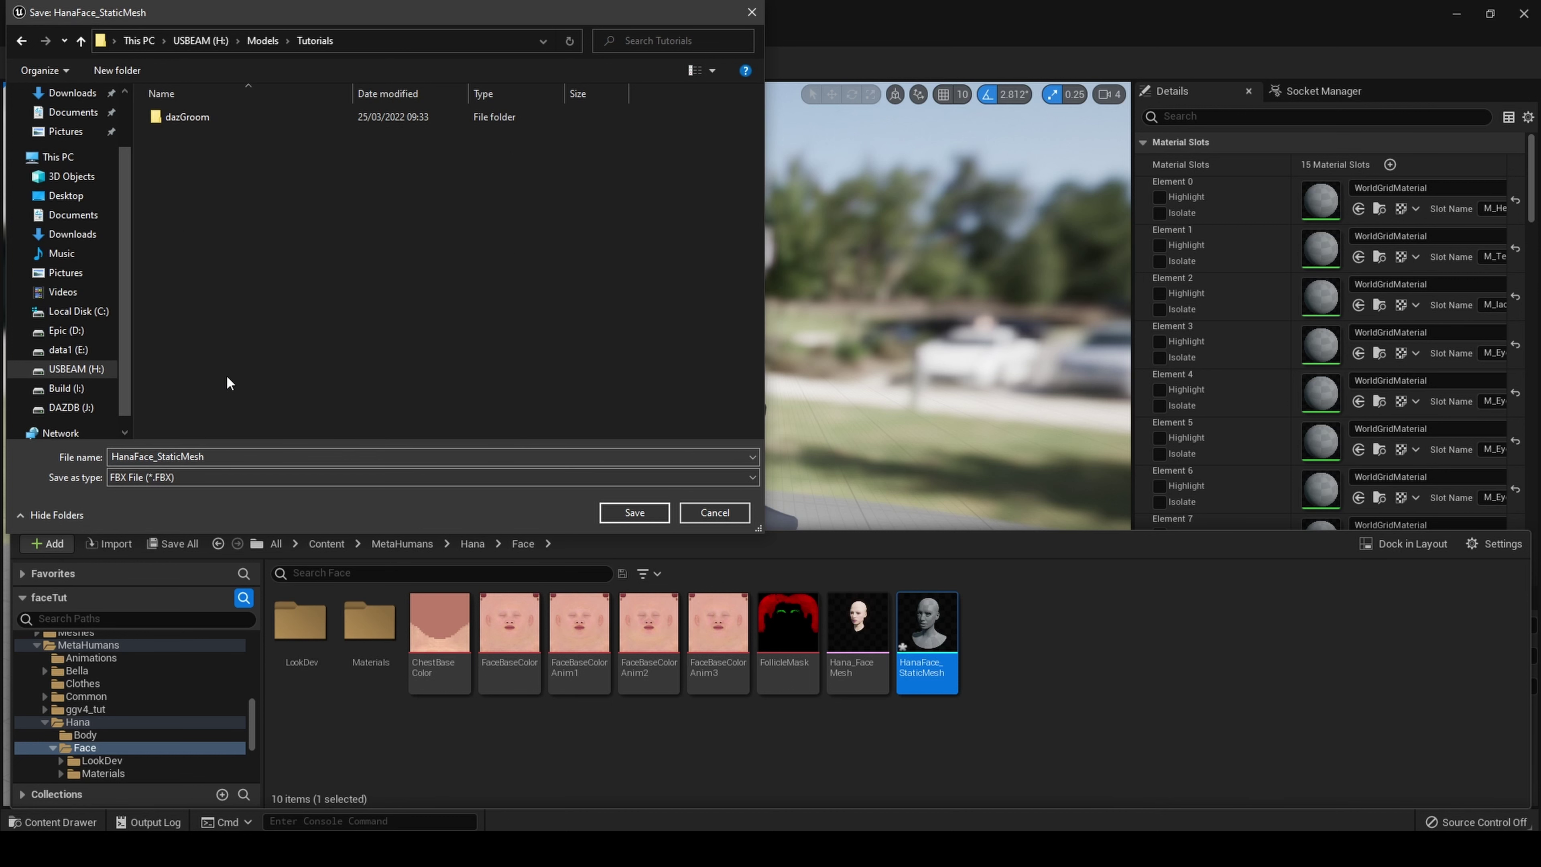
pyautogui.doubleClick(209, 118)
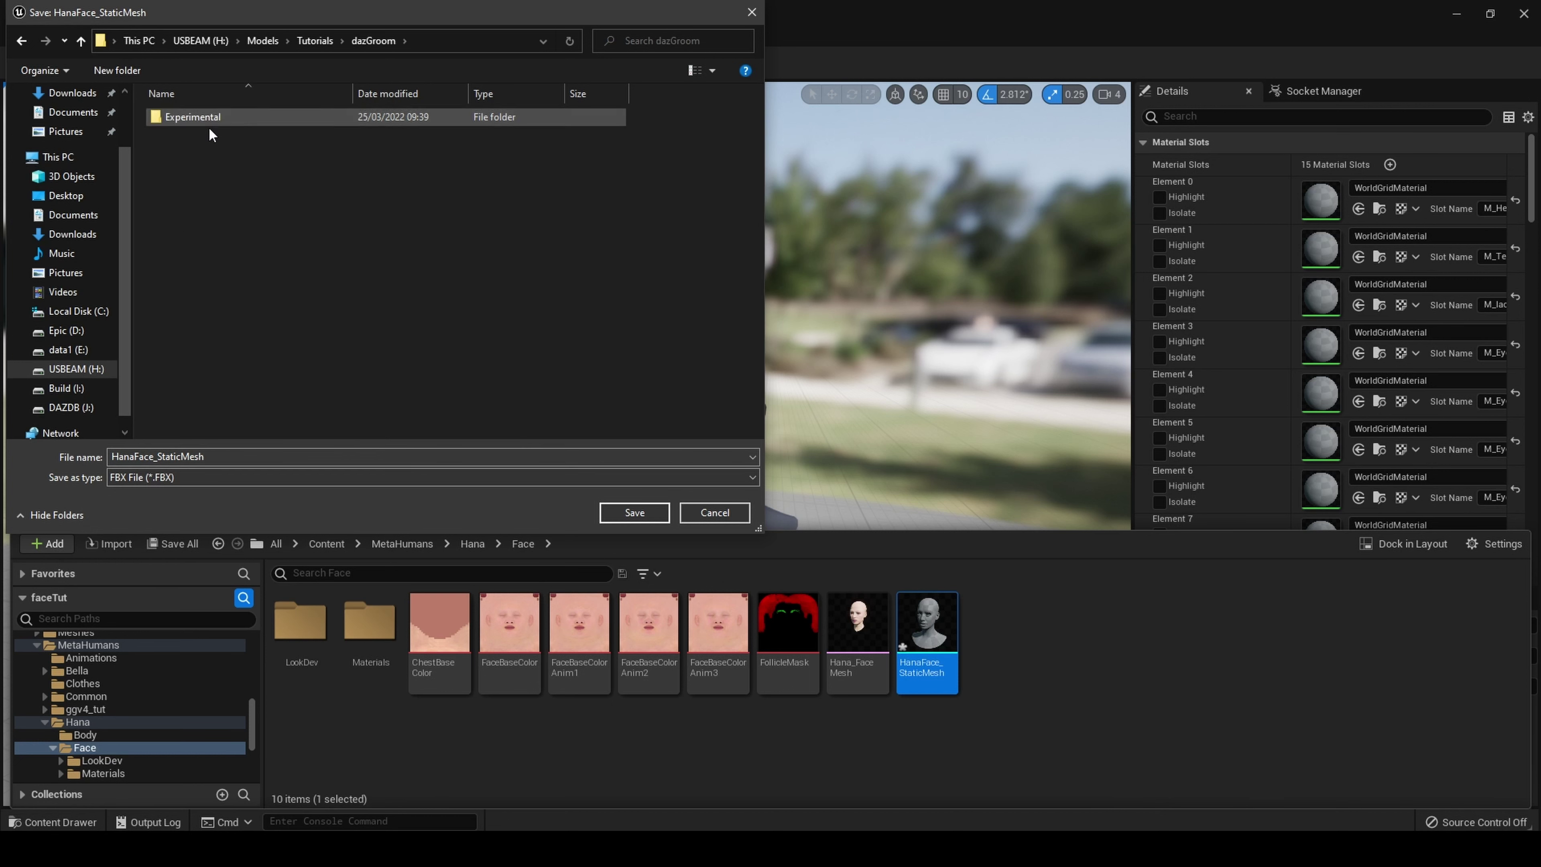
pyautogui.doubleClick(227, 453)
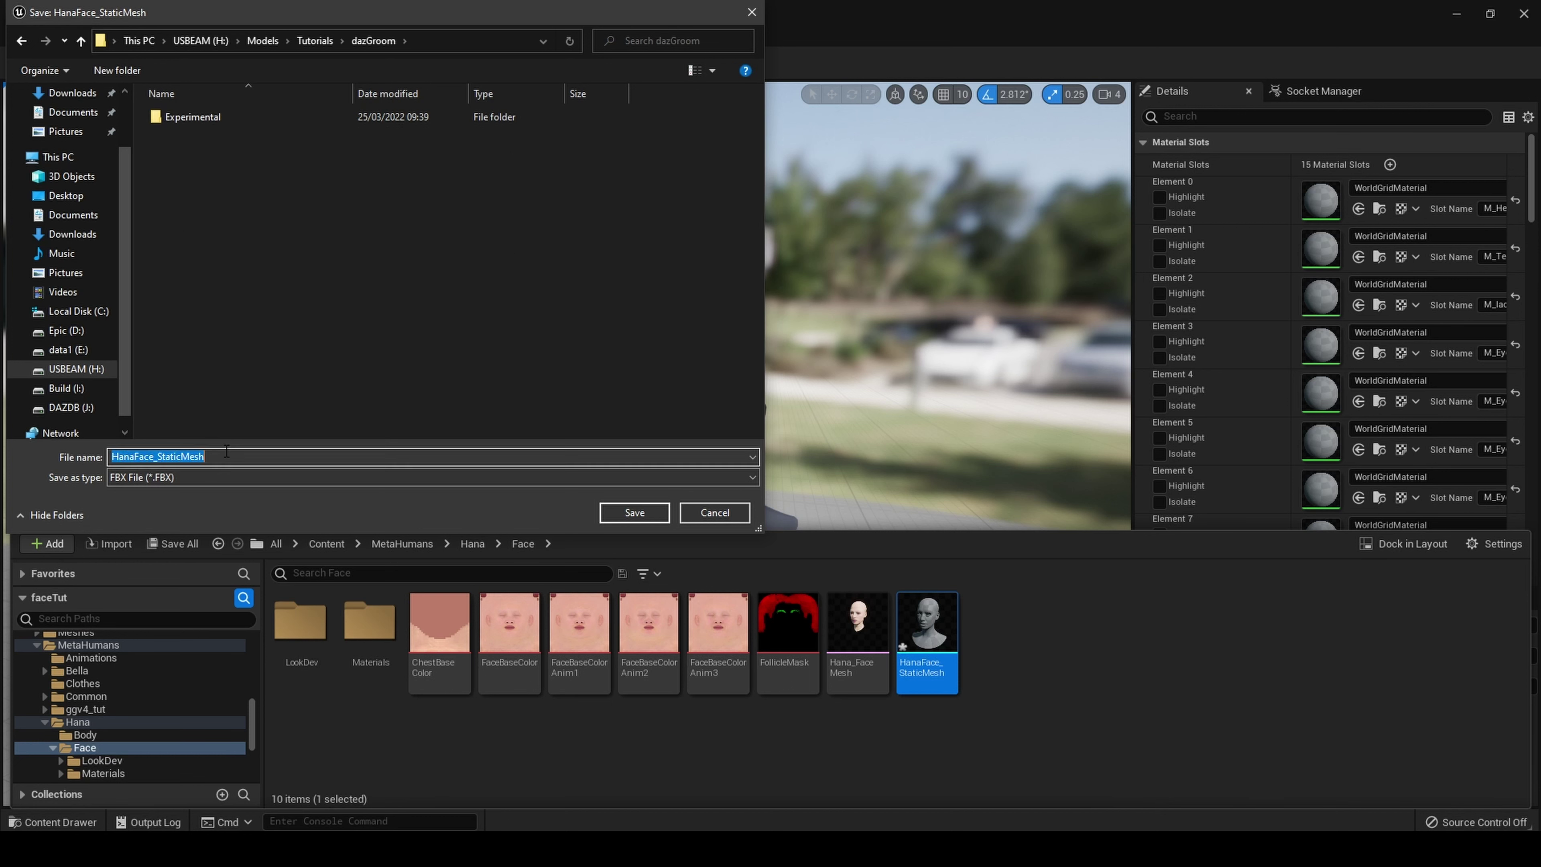
pyautogui.click(630, 513)
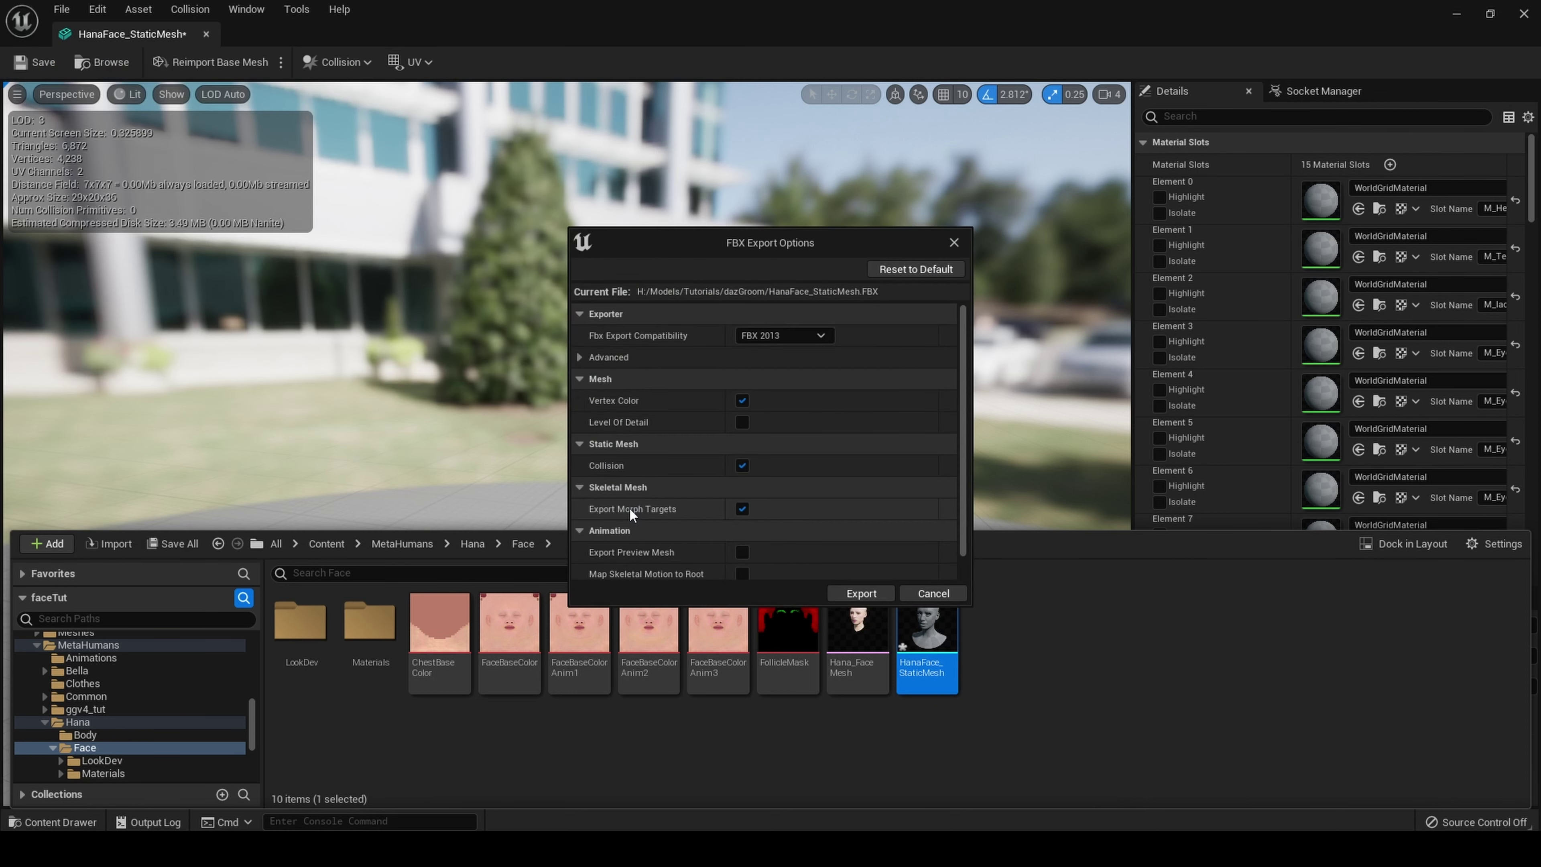
# Step: Turn off Export Morph Targets in the FBX export options and complete the static mesh export
pyautogui.scroll(-1, 955, 448)
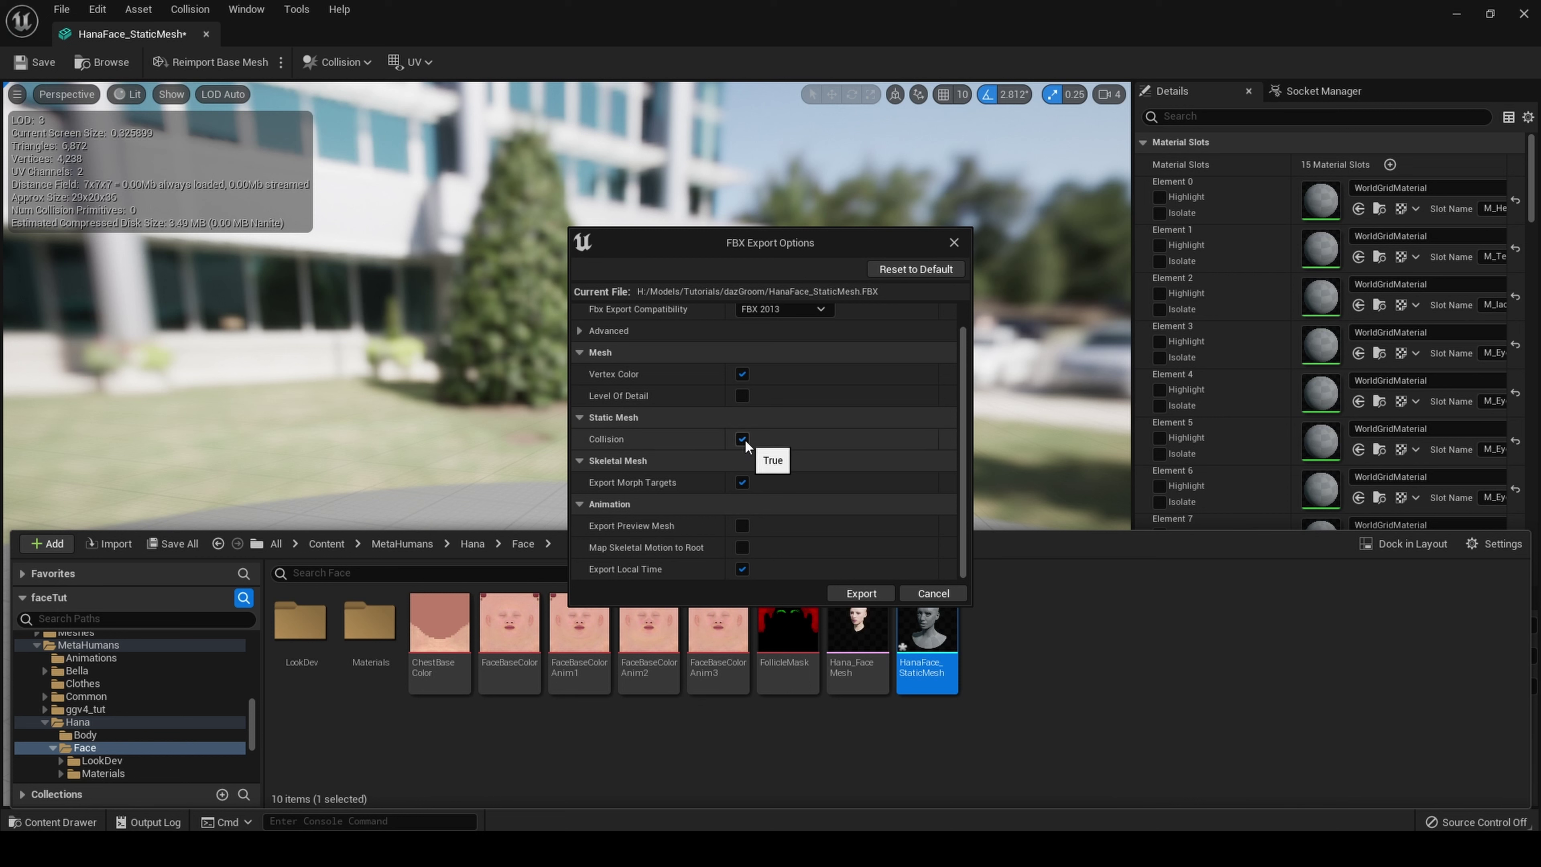
pyautogui.click(743, 483)
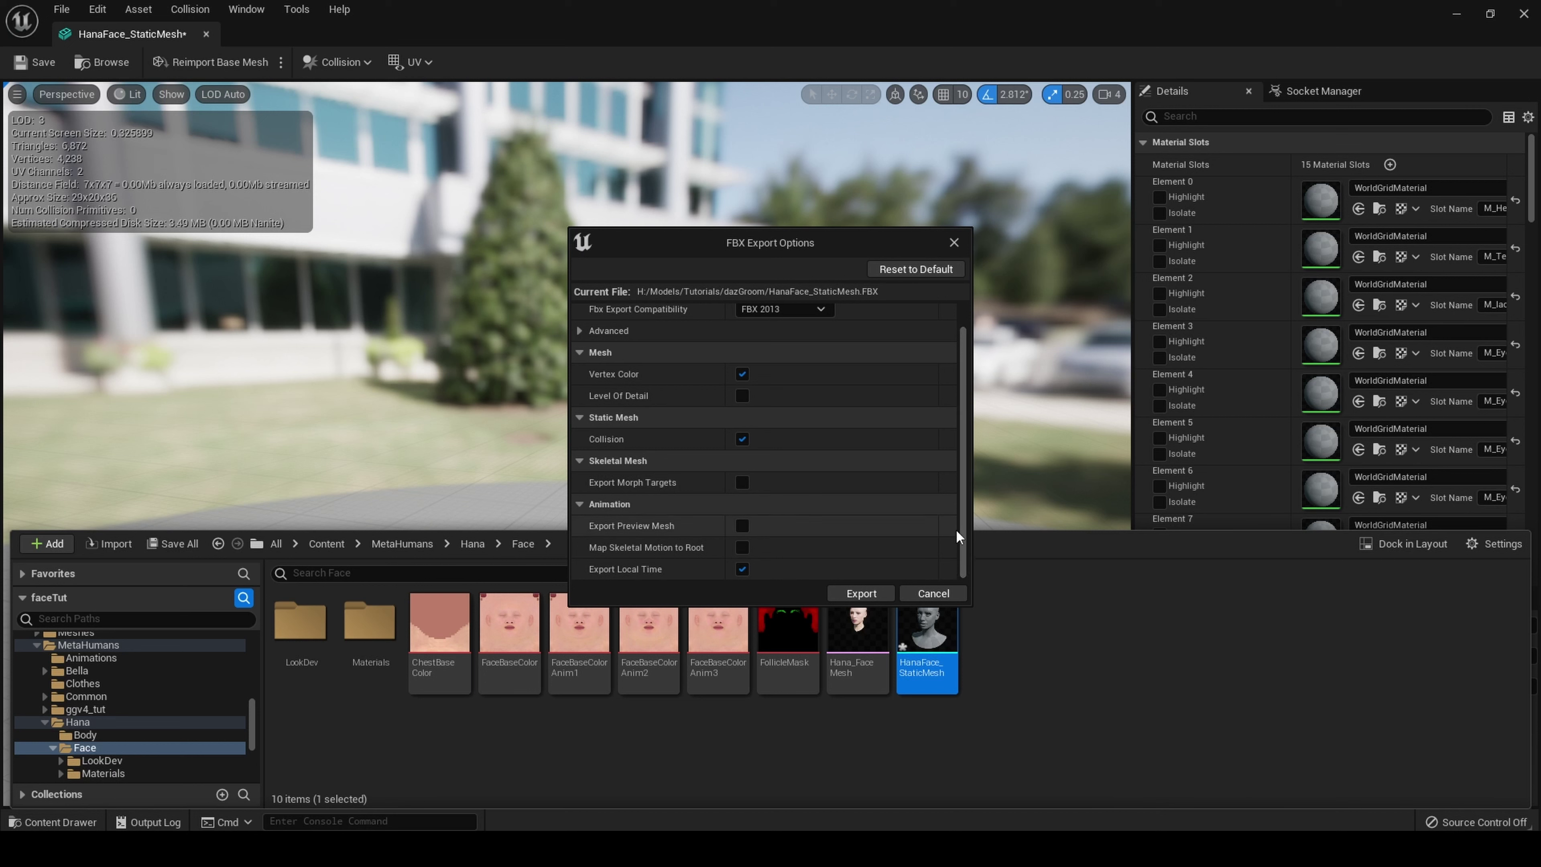
pyautogui.click(862, 594)
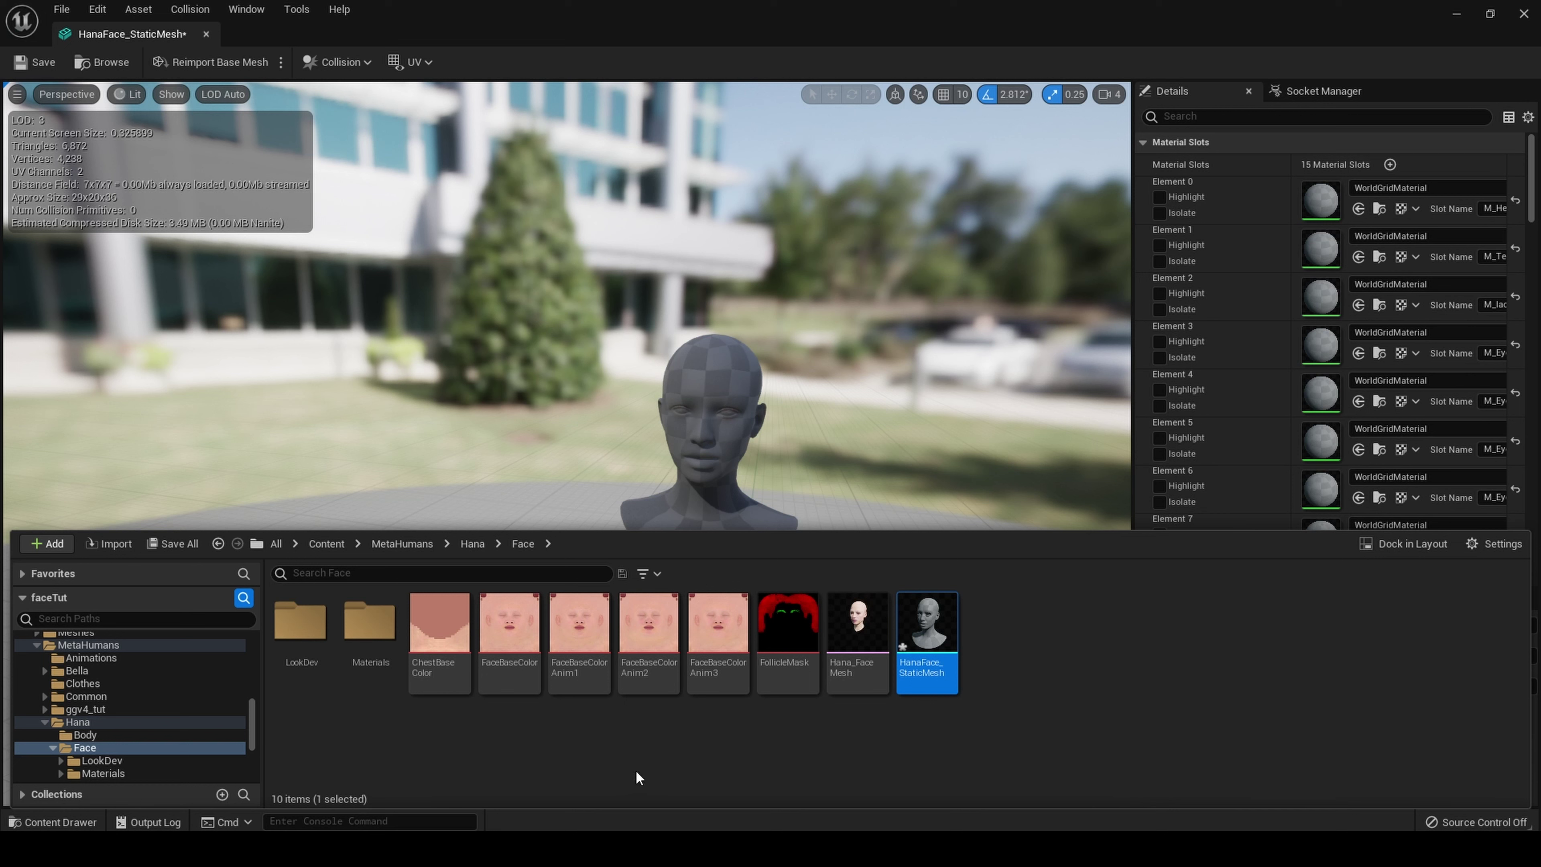
# Step: Switch to Blender, dismiss the splash screen, and enable the Screencast Keys display for the viewport
pyautogui.moveTo(532, 849)
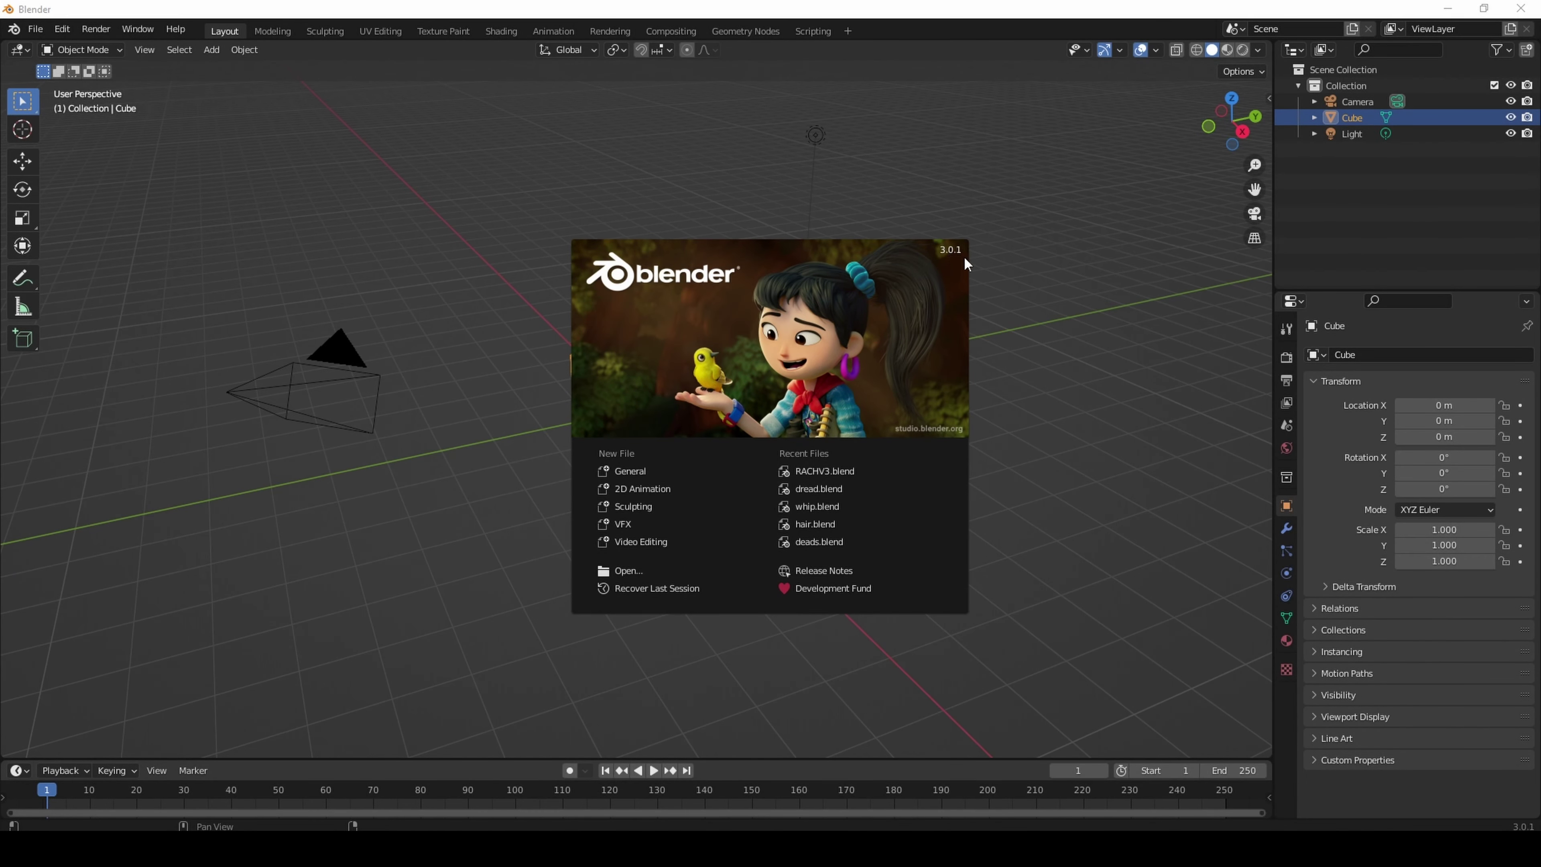
pyautogui.click(1052, 283)
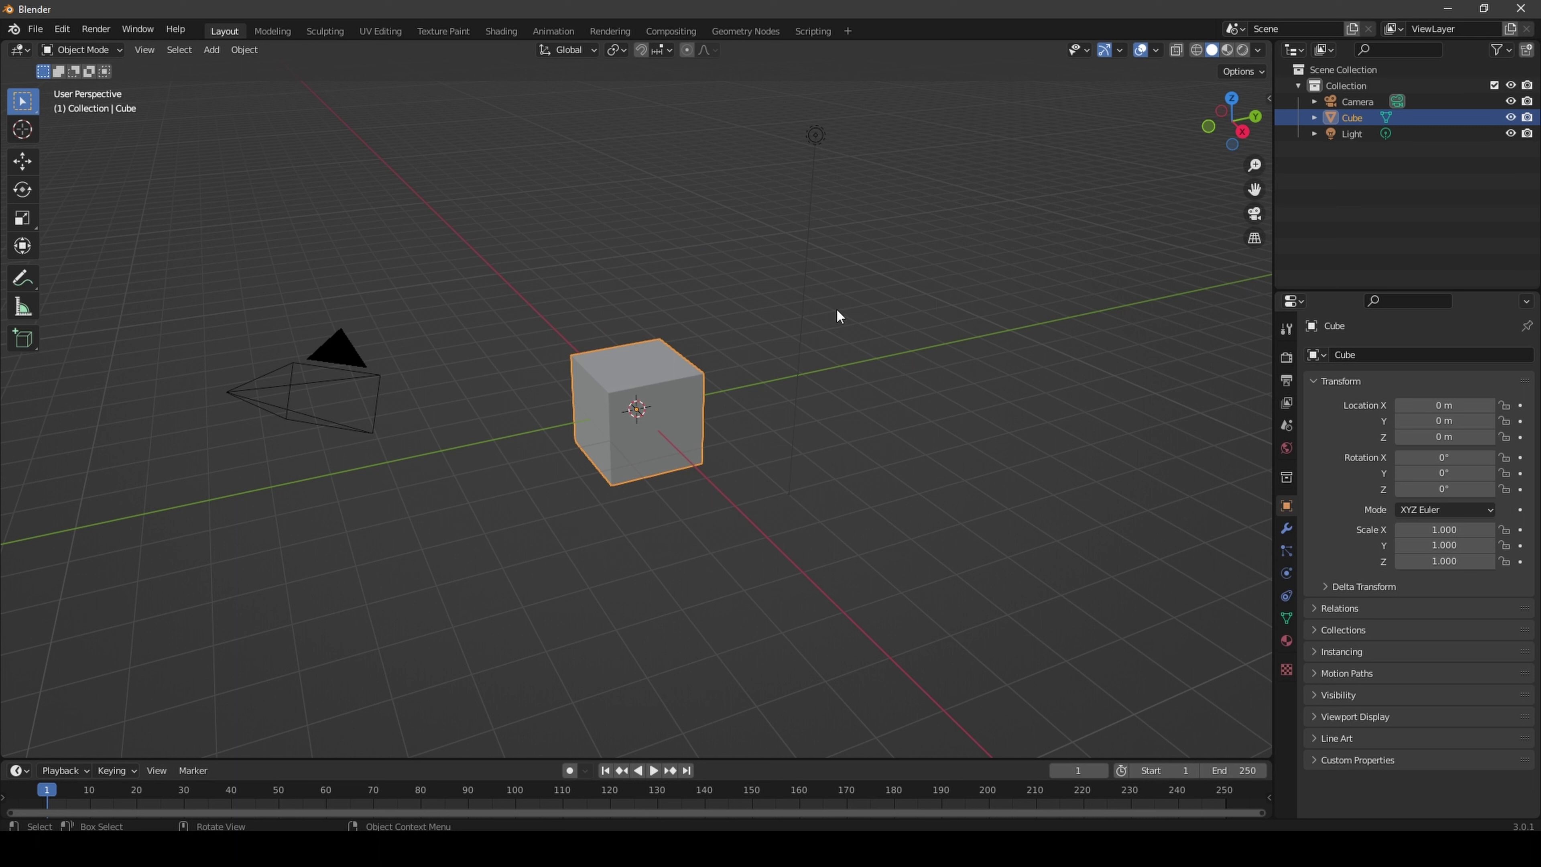
pyautogui.click(1269, 98)
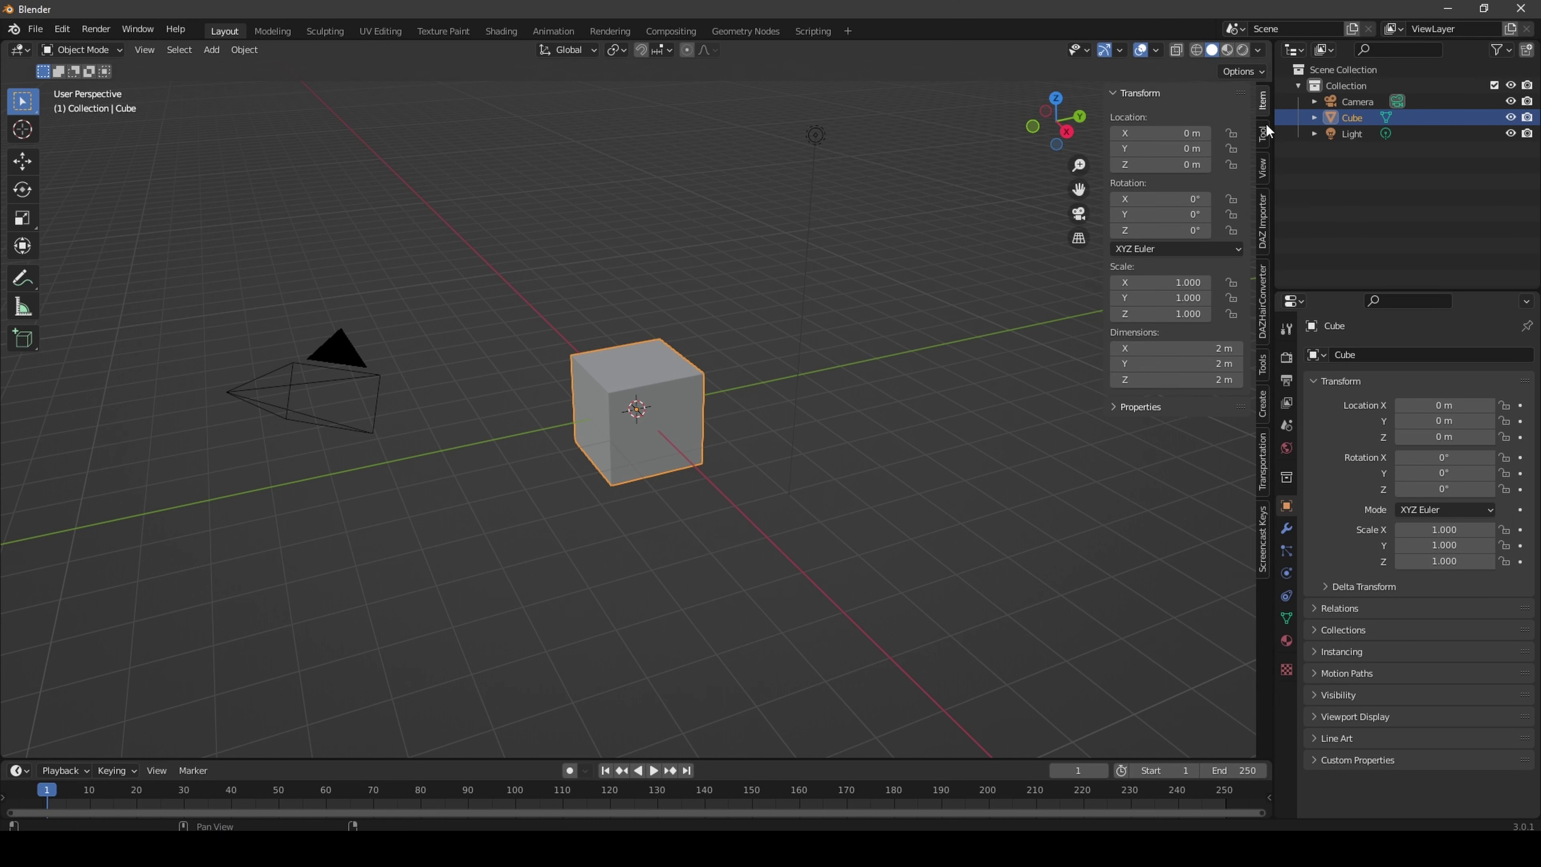
pyautogui.click(1263, 527)
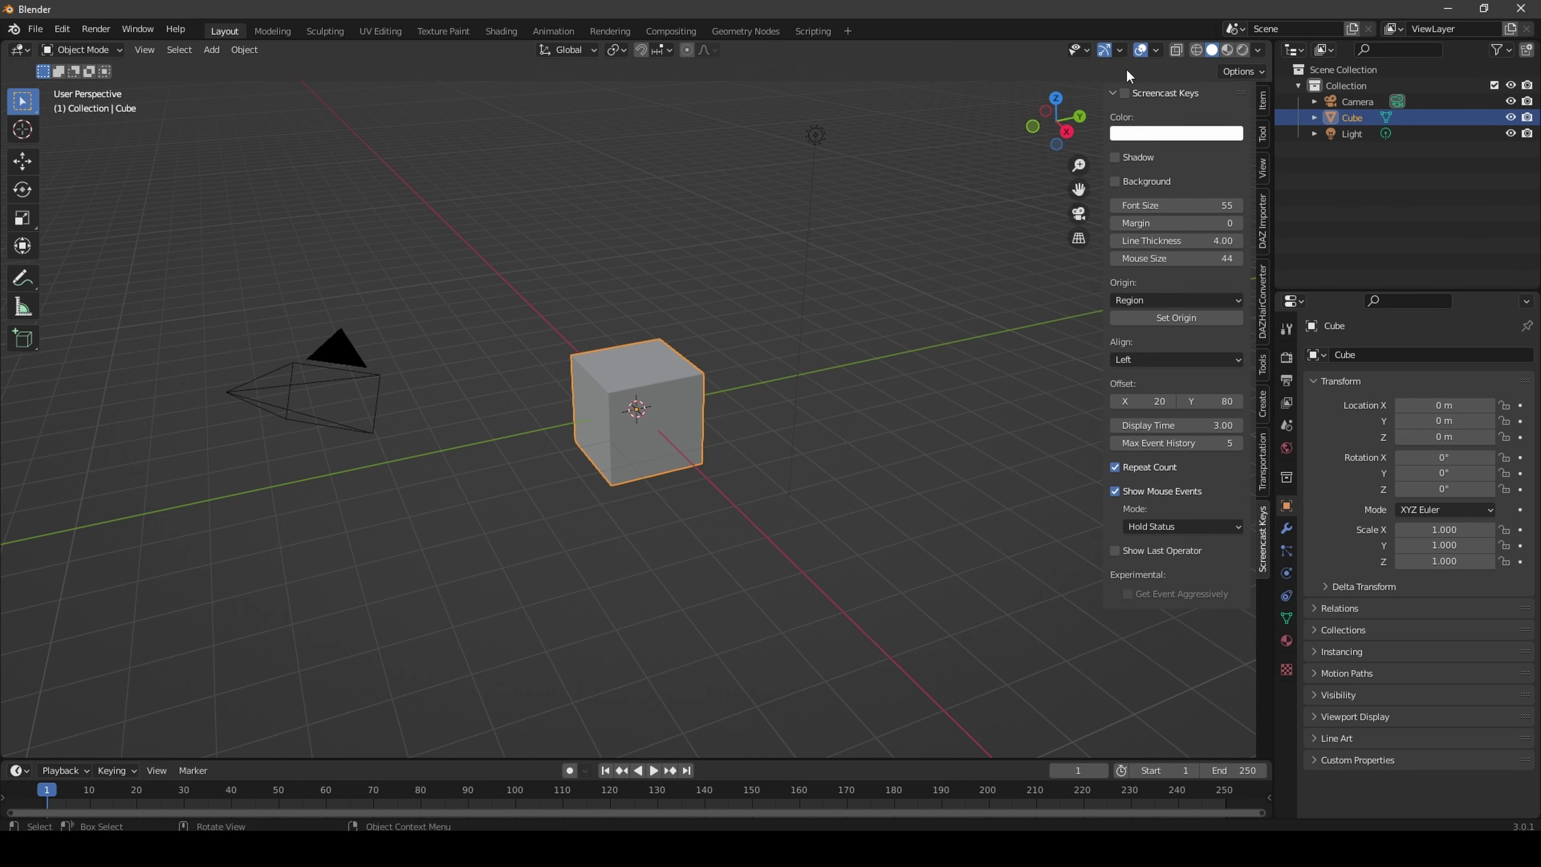
pyautogui.click(1265, 100)
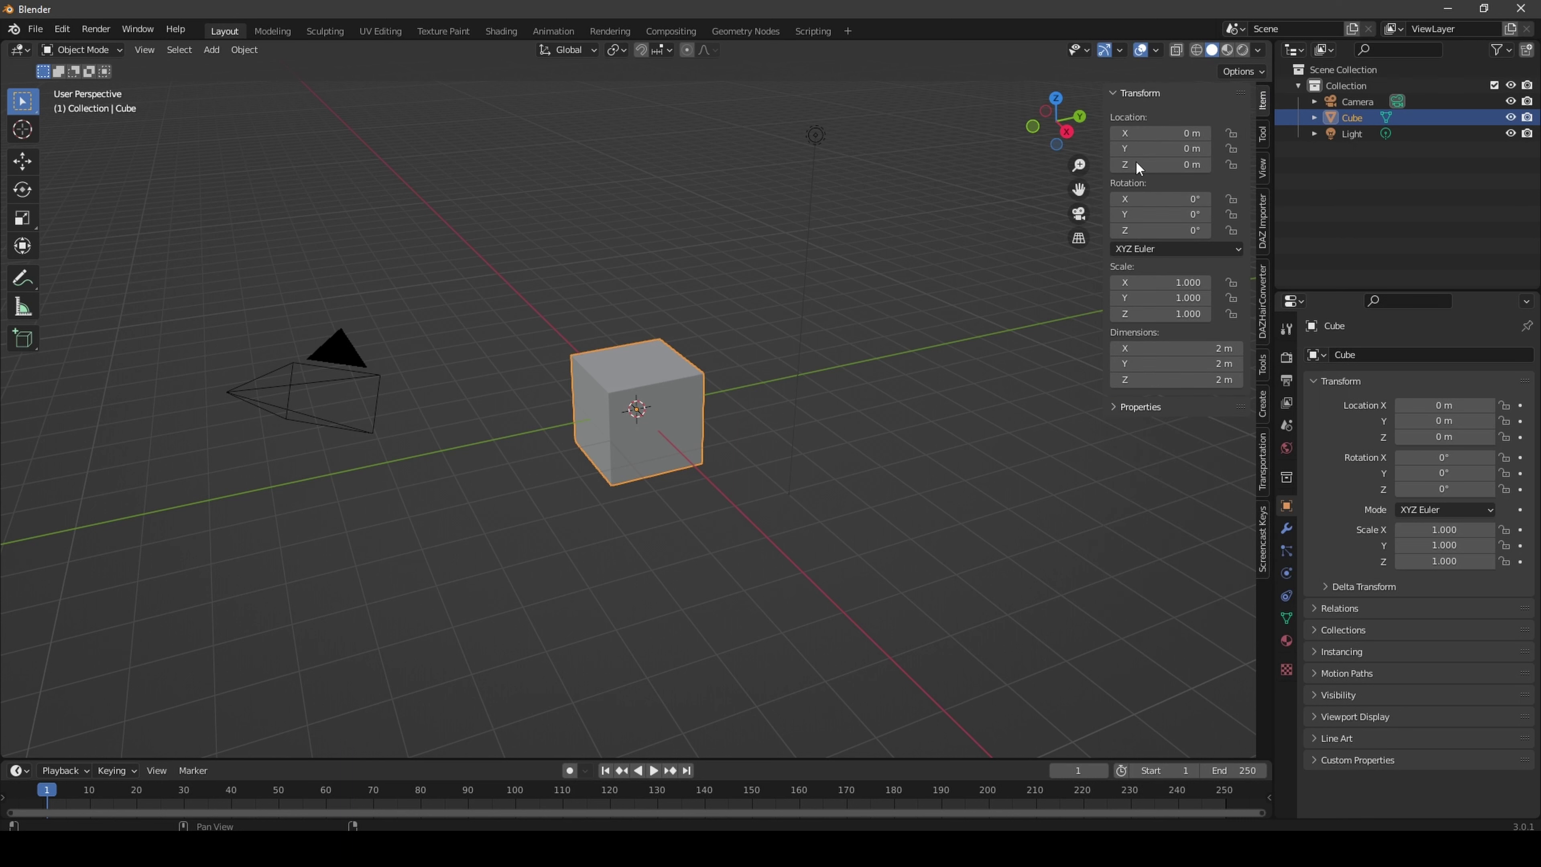
# Step: Delete the default cube, camera and light from the scene
pyautogui.click(870, 332)
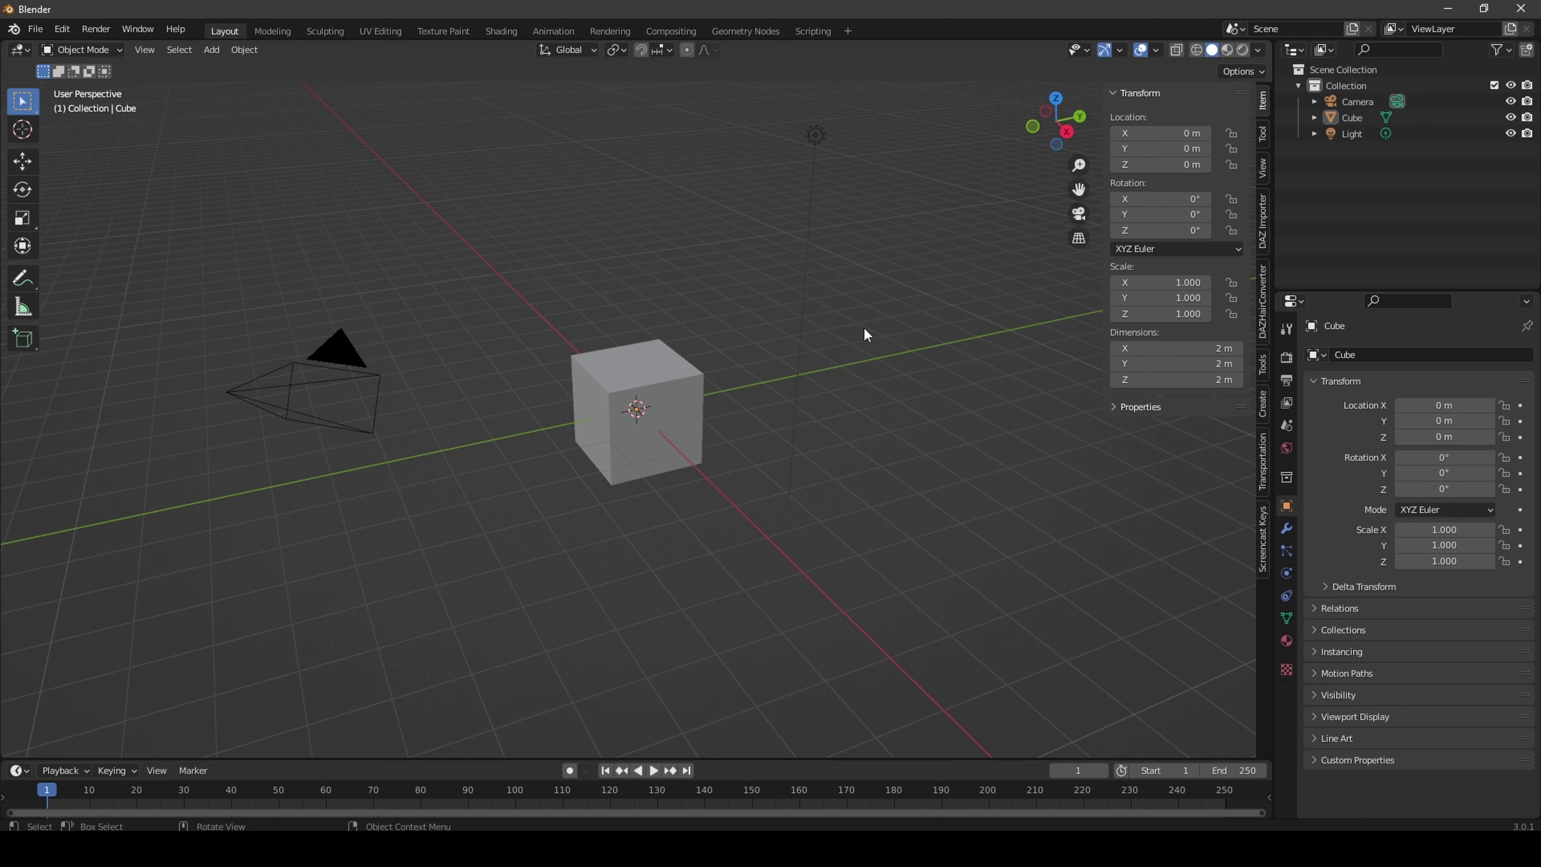
pyautogui.press('a')
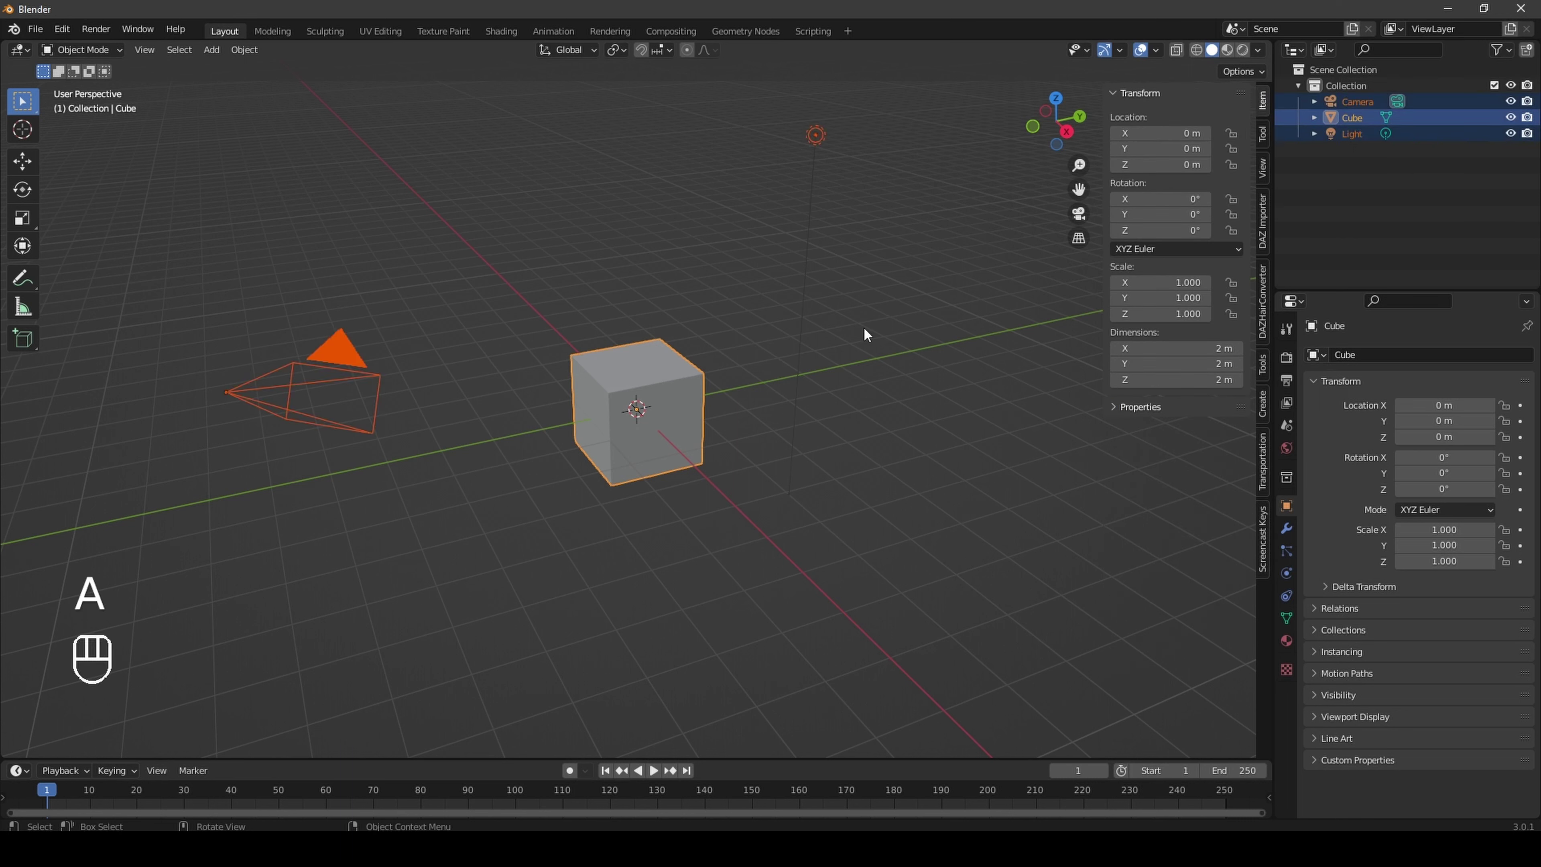
pyautogui.press('x')
pyautogui.click(865, 331)
# Step: Import HanaFace_StaticMesh.FBX from the Models\Tutorials\dazGroom folder on drive H using the default FBX import options
pyautogui.click(37, 30)
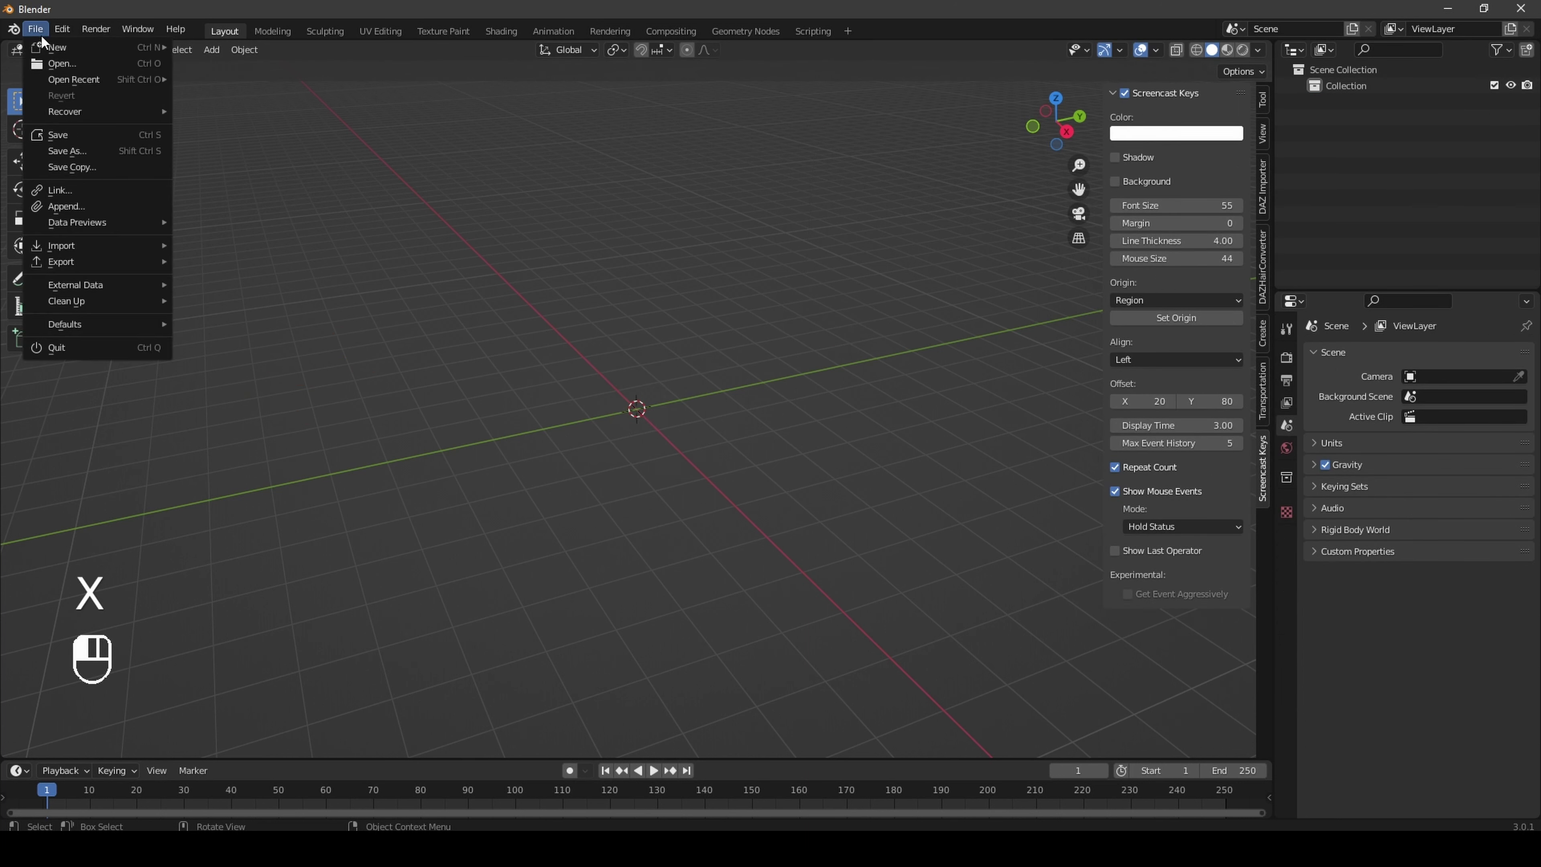
pyautogui.moveTo(106, 244)
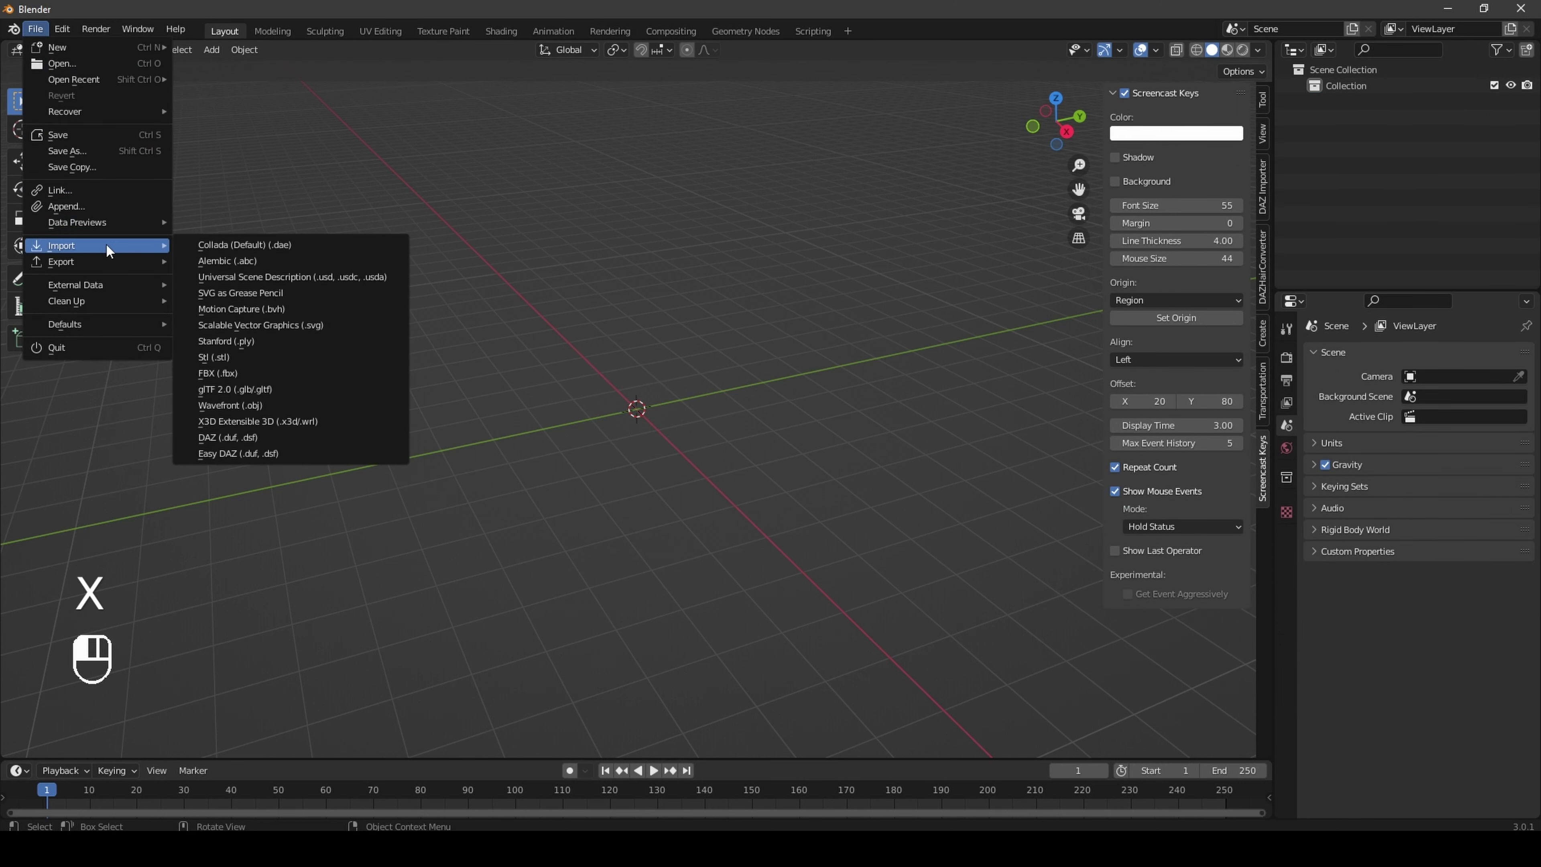
pyautogui.click(268, 375)
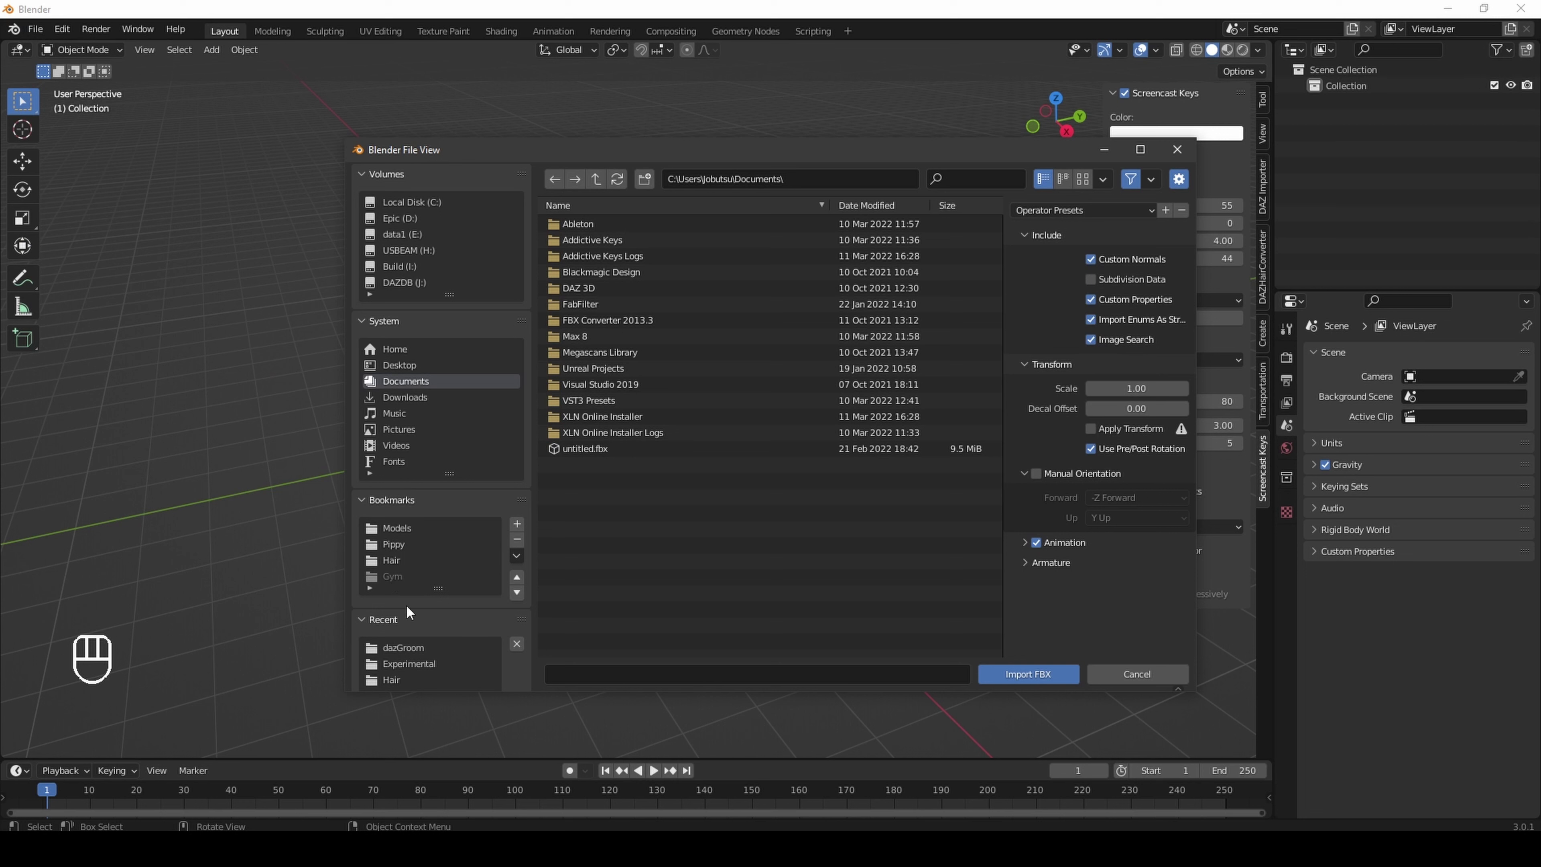
pyautogui.click(409, 648)
pyautogui.click(586, 241)
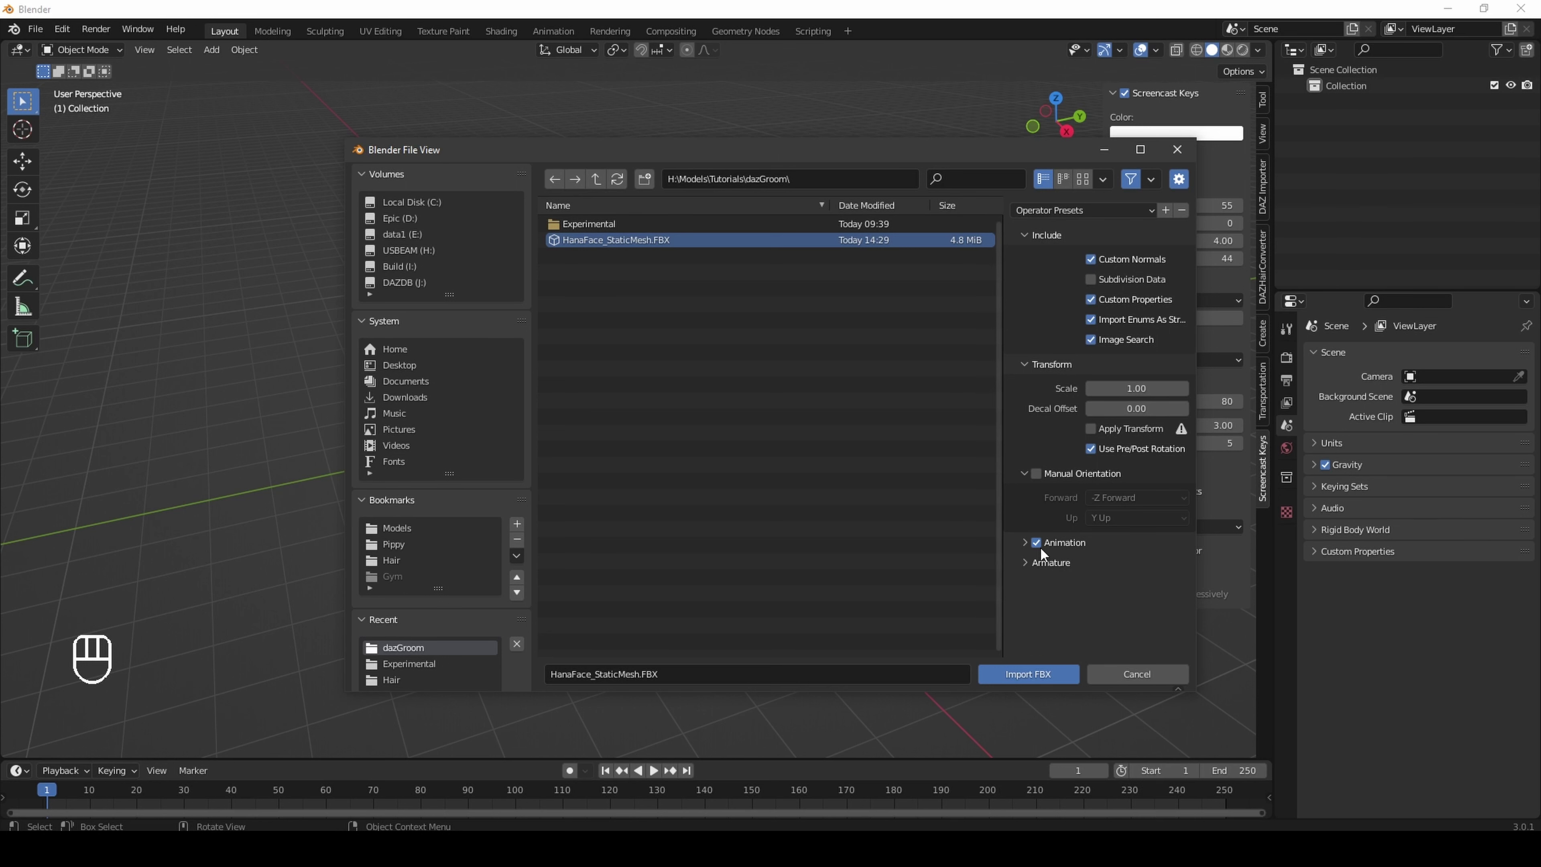
pyautogui.click(1045, 675)
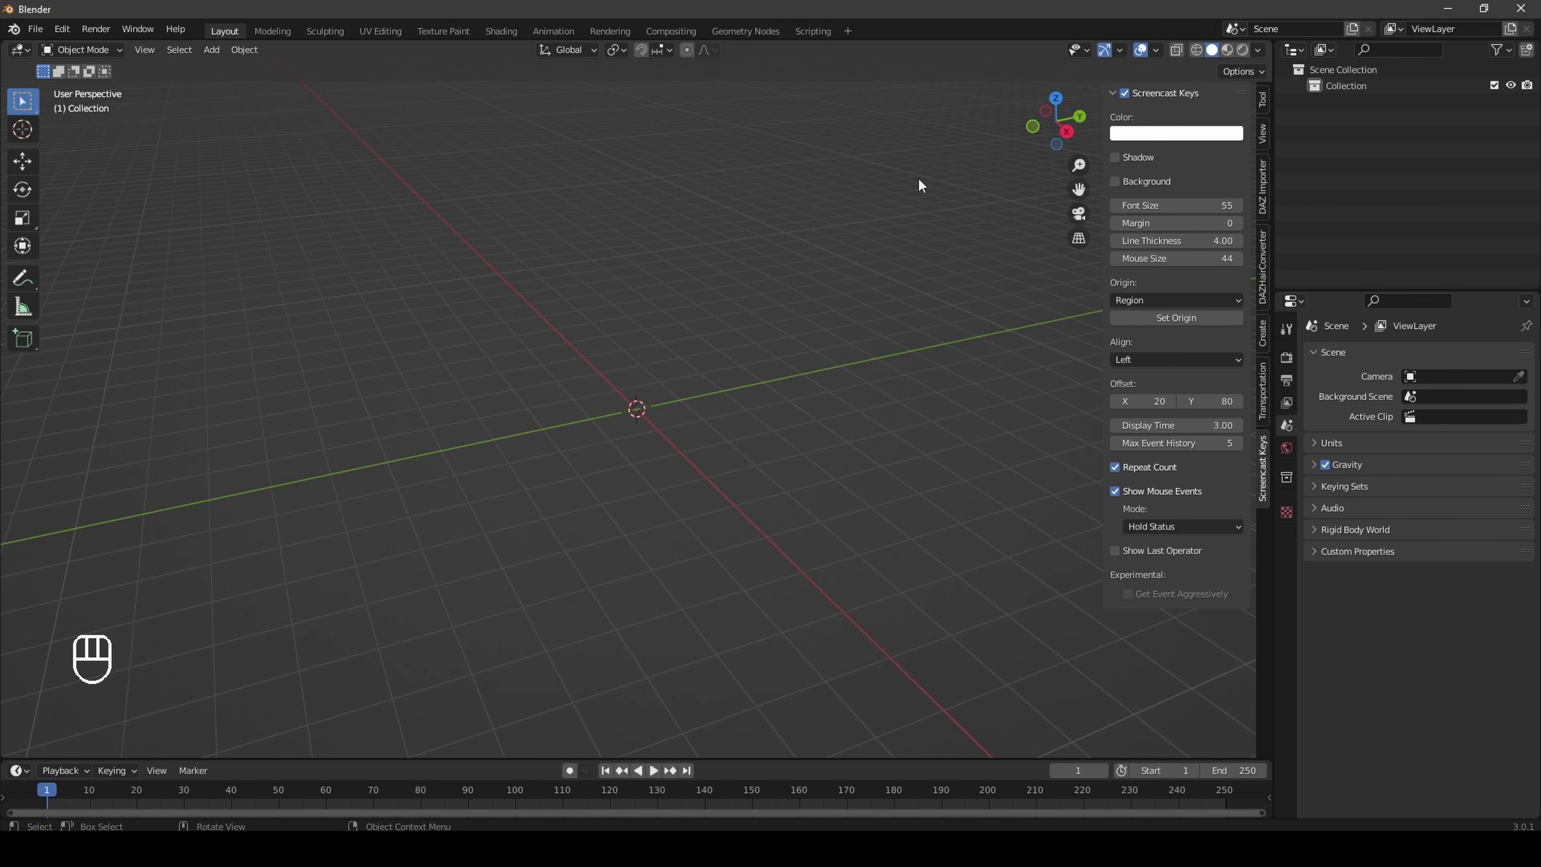
# Step: Examine the imported head mesh up close from the front
pyautogui.moveTo(1053, 134); pyautogui.dragTo(1014, 136)
pyautogui.click(873, 264)
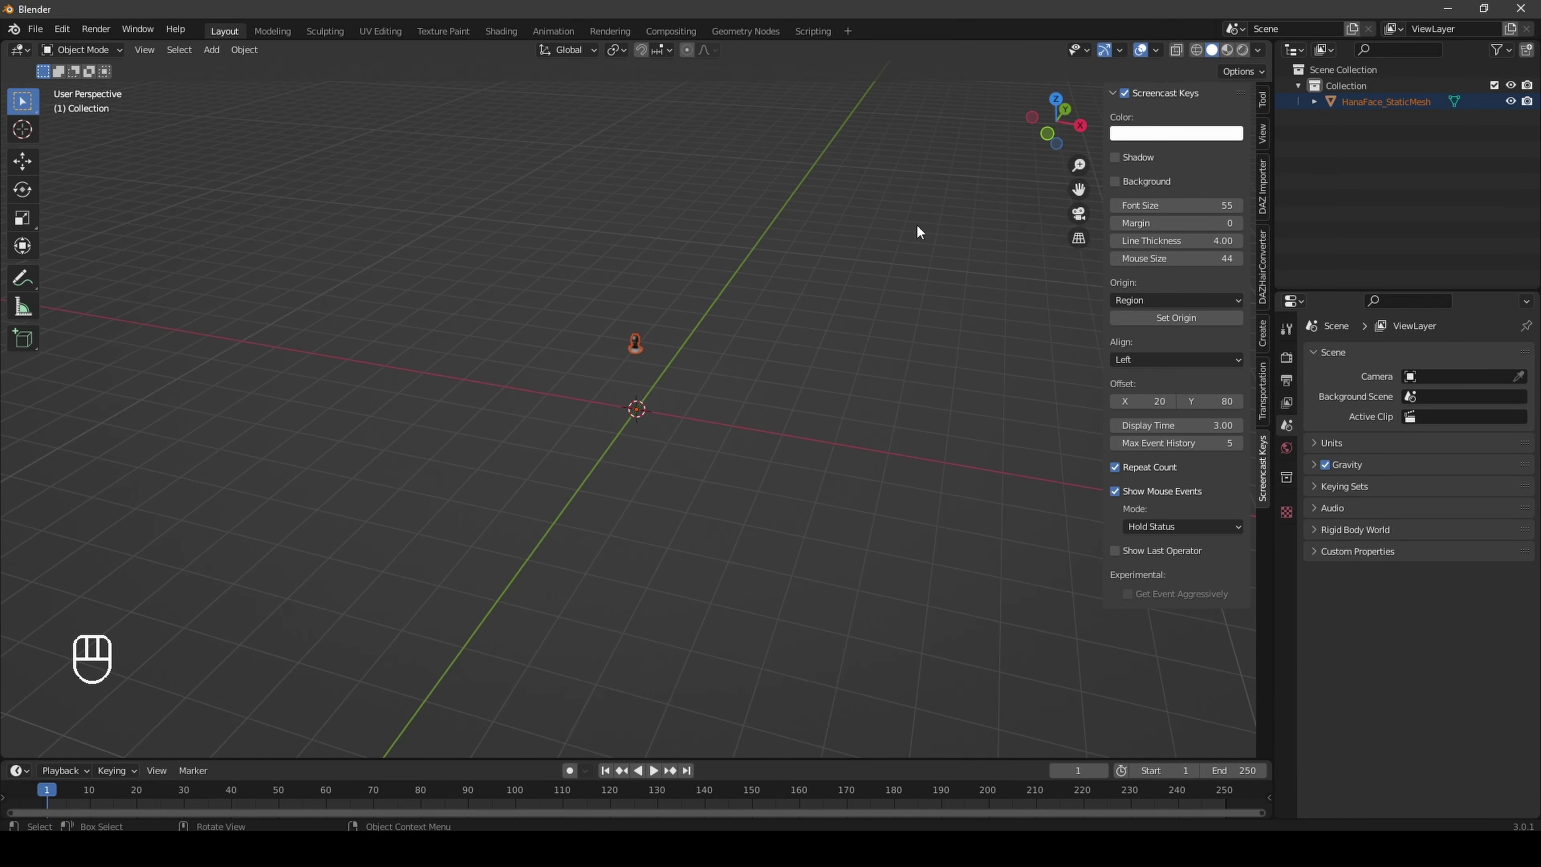
pyautogui.hotkey('shift', 'c')
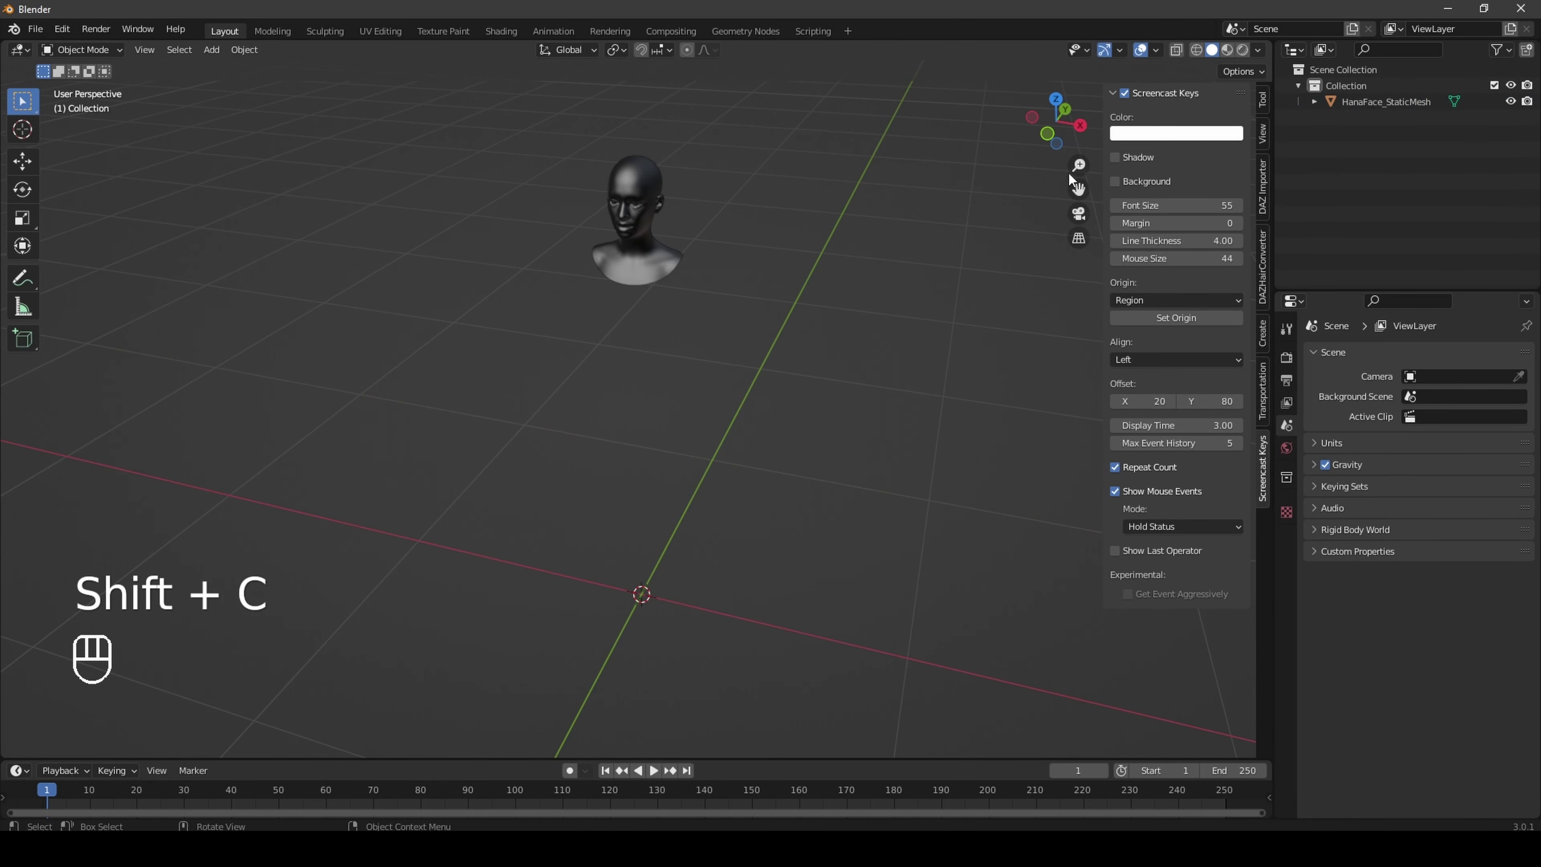
pyautogui.click(1047, 133)
pyautogui.moveTo(1079, 190); pyautogui.dragTo(1093, 408)
pyautogui.scroll(1, 835, 429)
pyautogui.scroll(-1, 835, 428)
pyautogui.scroll(2, 841, 419)
pyautogui.scroll(-2, 862, 392)
pyautogui.scroll(2, 903, 354)
pyautogui.scroll(-2, 903, 354)
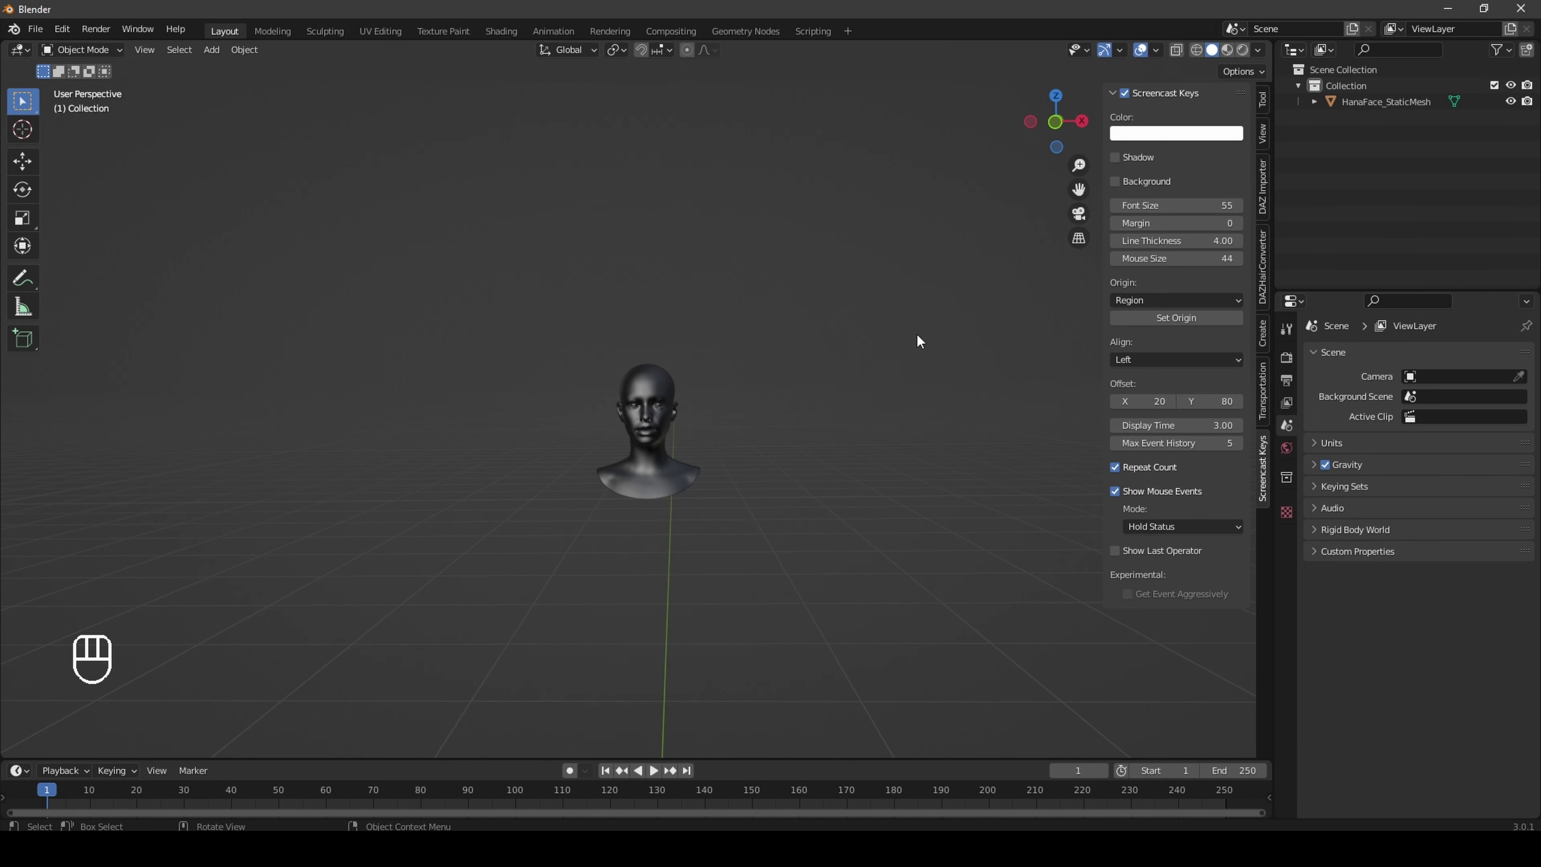
# Step: Select HanaFace_StaticMesh and examine it in the front orthographic view
pyautogui.click(645, 365)
pyautogui.hotkey('shift', 'c')
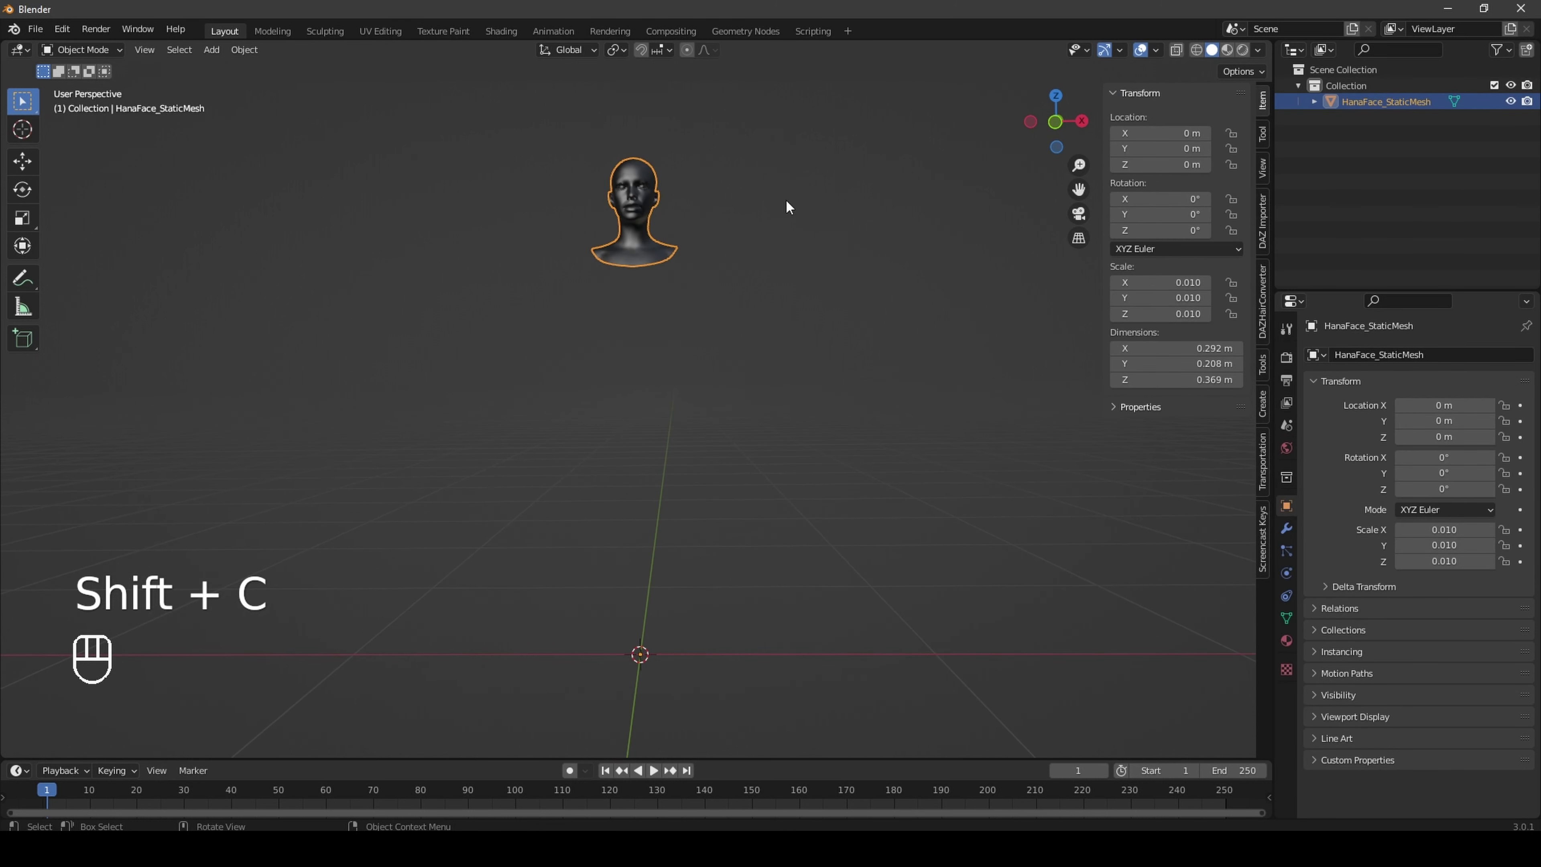
pyautogui.moveTo(1052, 130); pyautogui.dragTo(1055, 139)
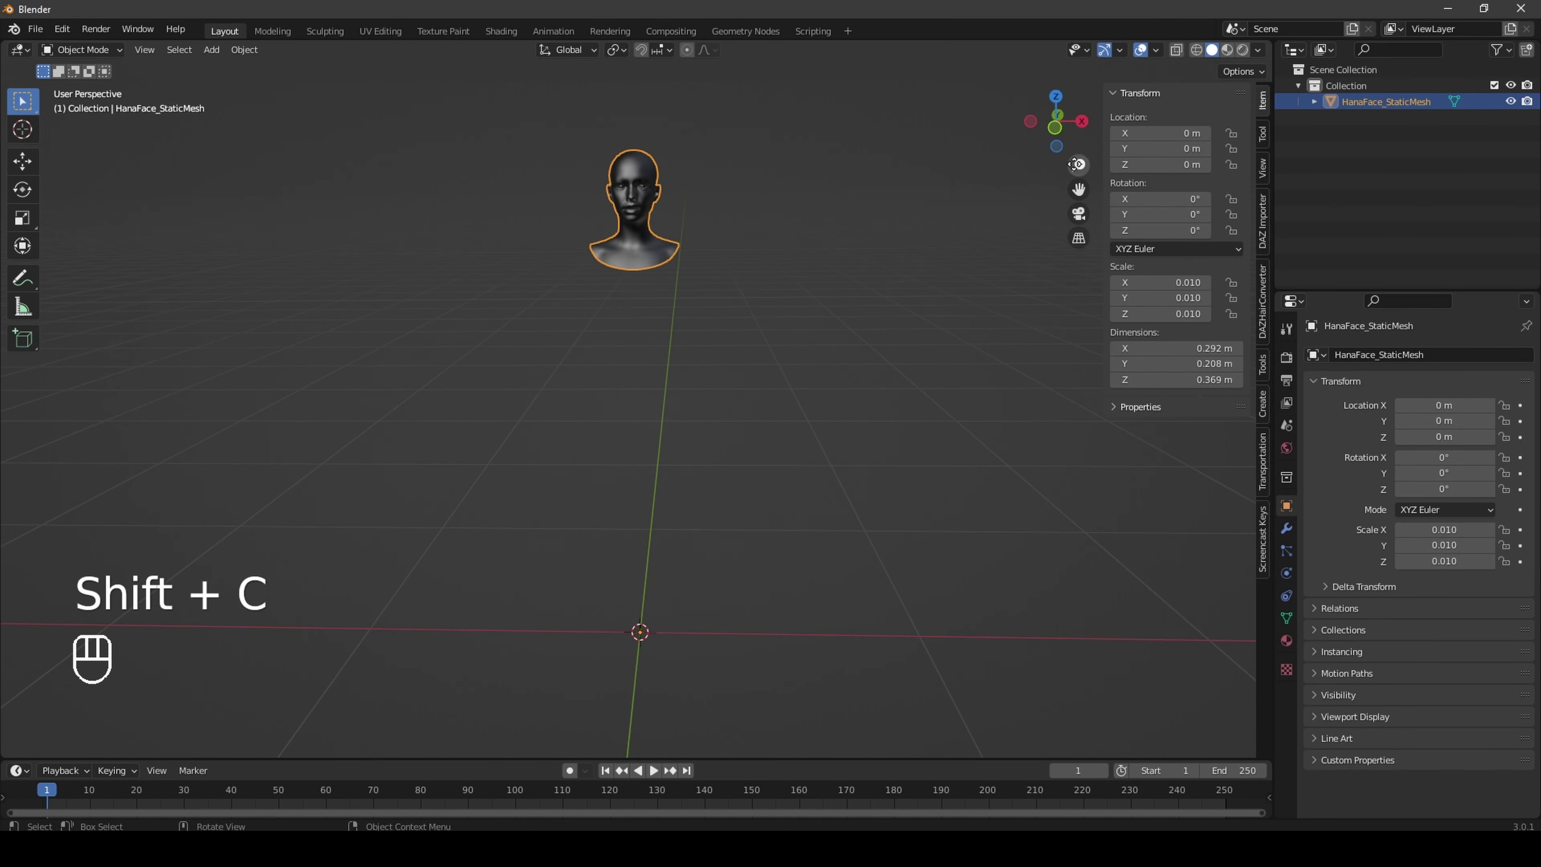
pyautogui.moveTo(1075, 191); pyautogui.dragTo(1085, 417)
pyautogui.click(1056, 129)
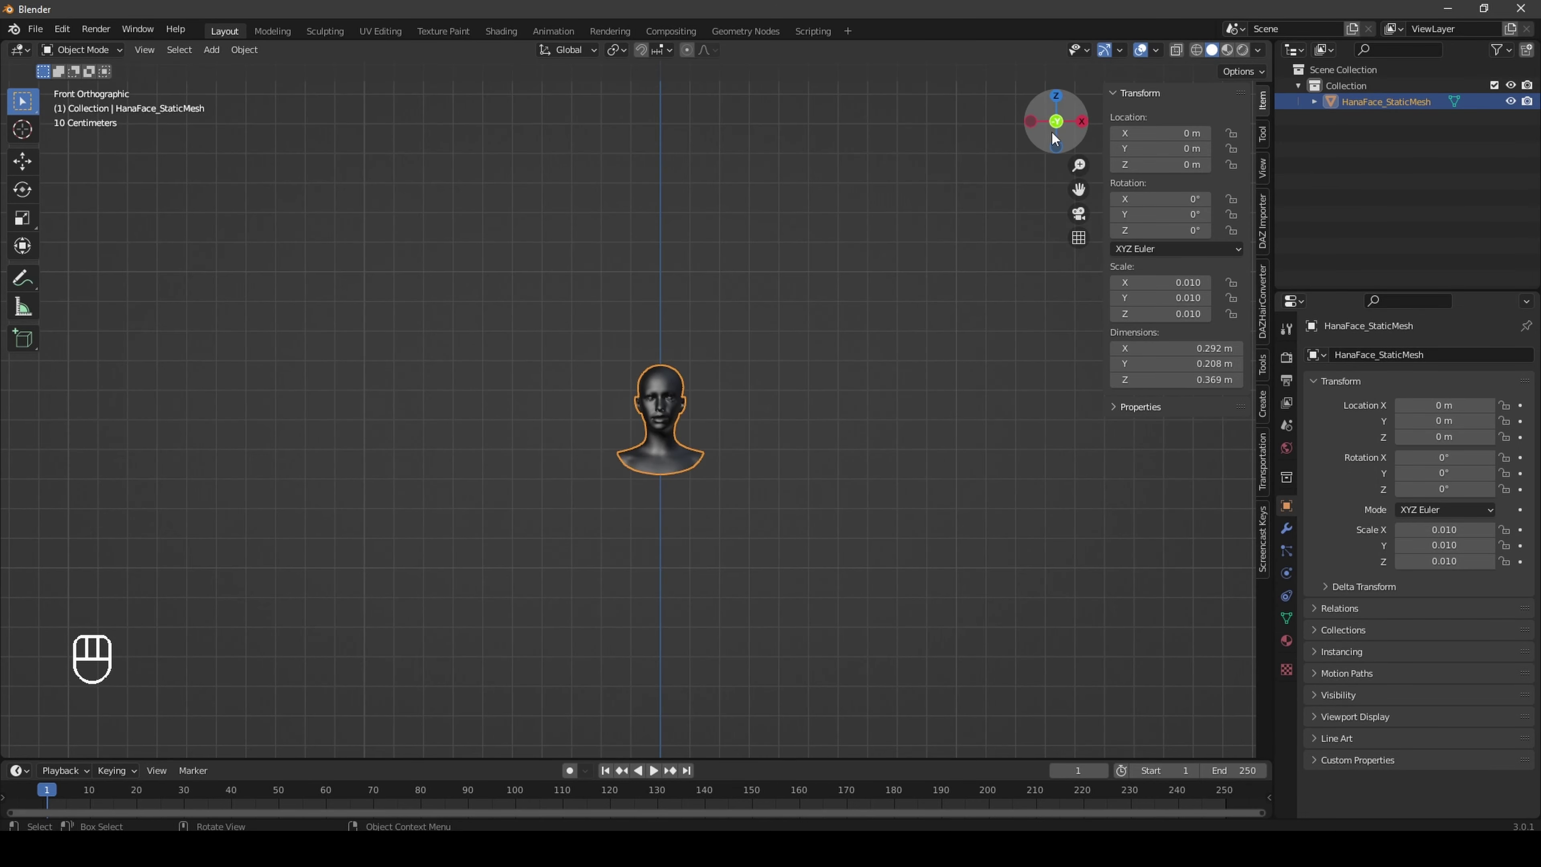
pyautogui.scroll(3, 959, 207)
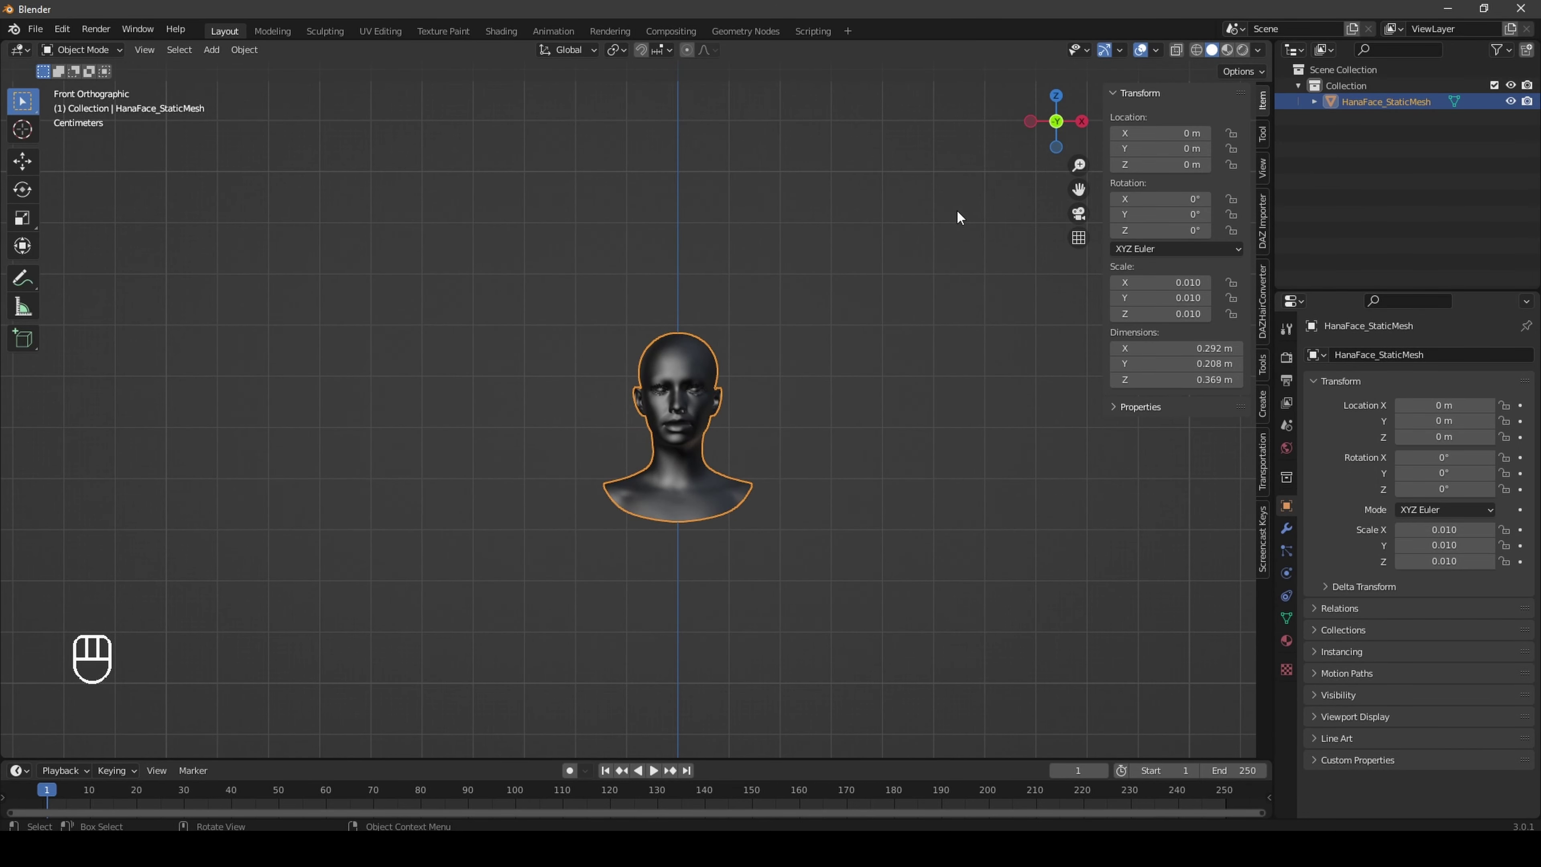
pyautogui.scroll(2, 959, 218)
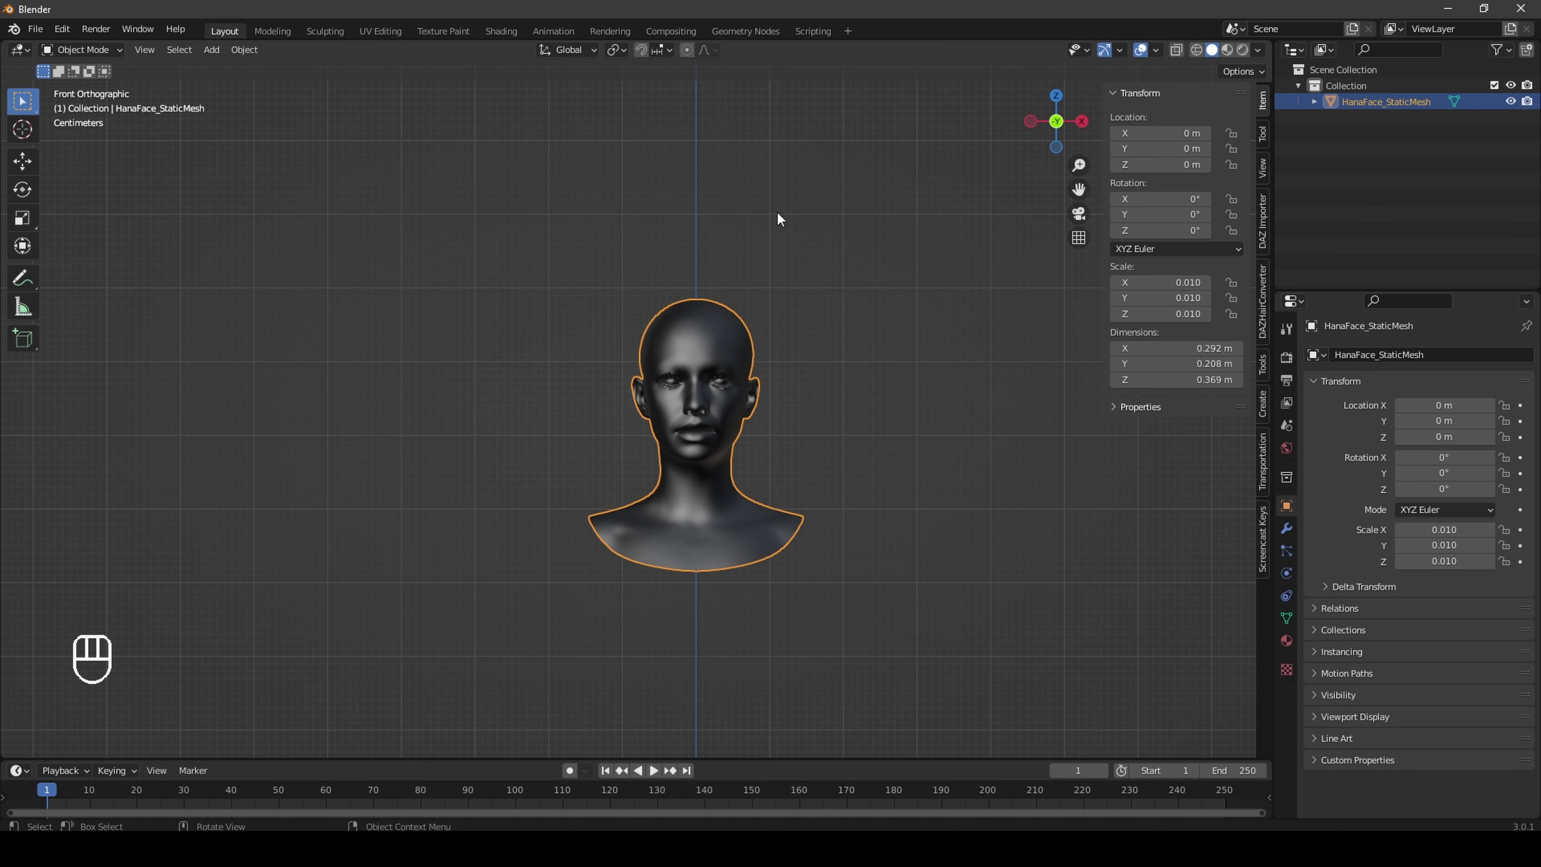
# Step: Export the head mesh as a Wavefront OBJ named Hana_face_Static_ue5 into the dazGroom folder, keeping the default geometry options
pyautogui.click(36, 29)
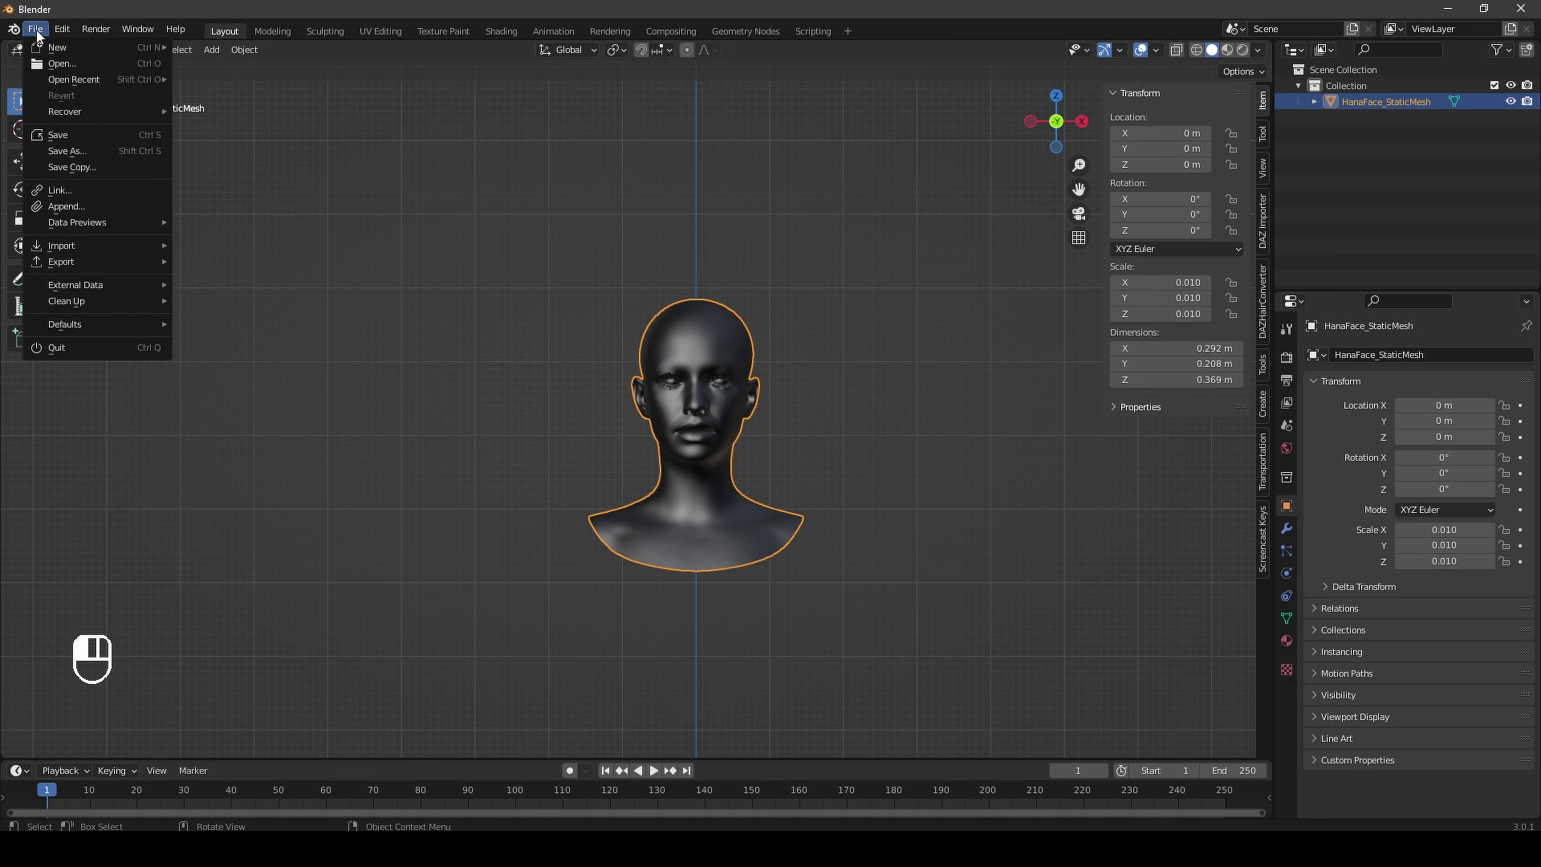
pyautogui.moveTo(143, 268)
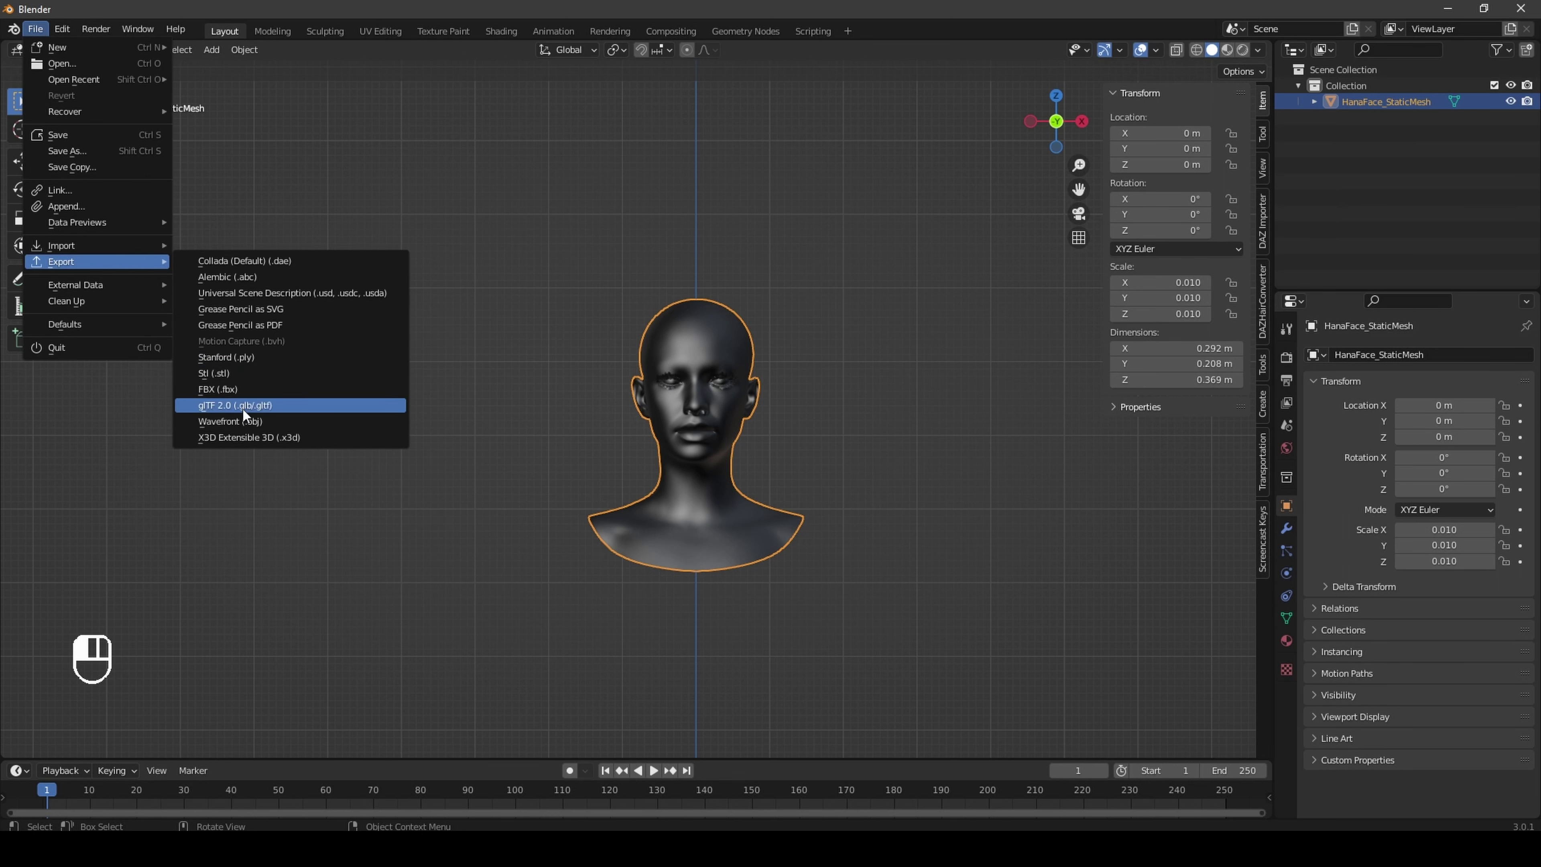
pyautogui.click(265, 423)
pyautogui.click(419, 647)
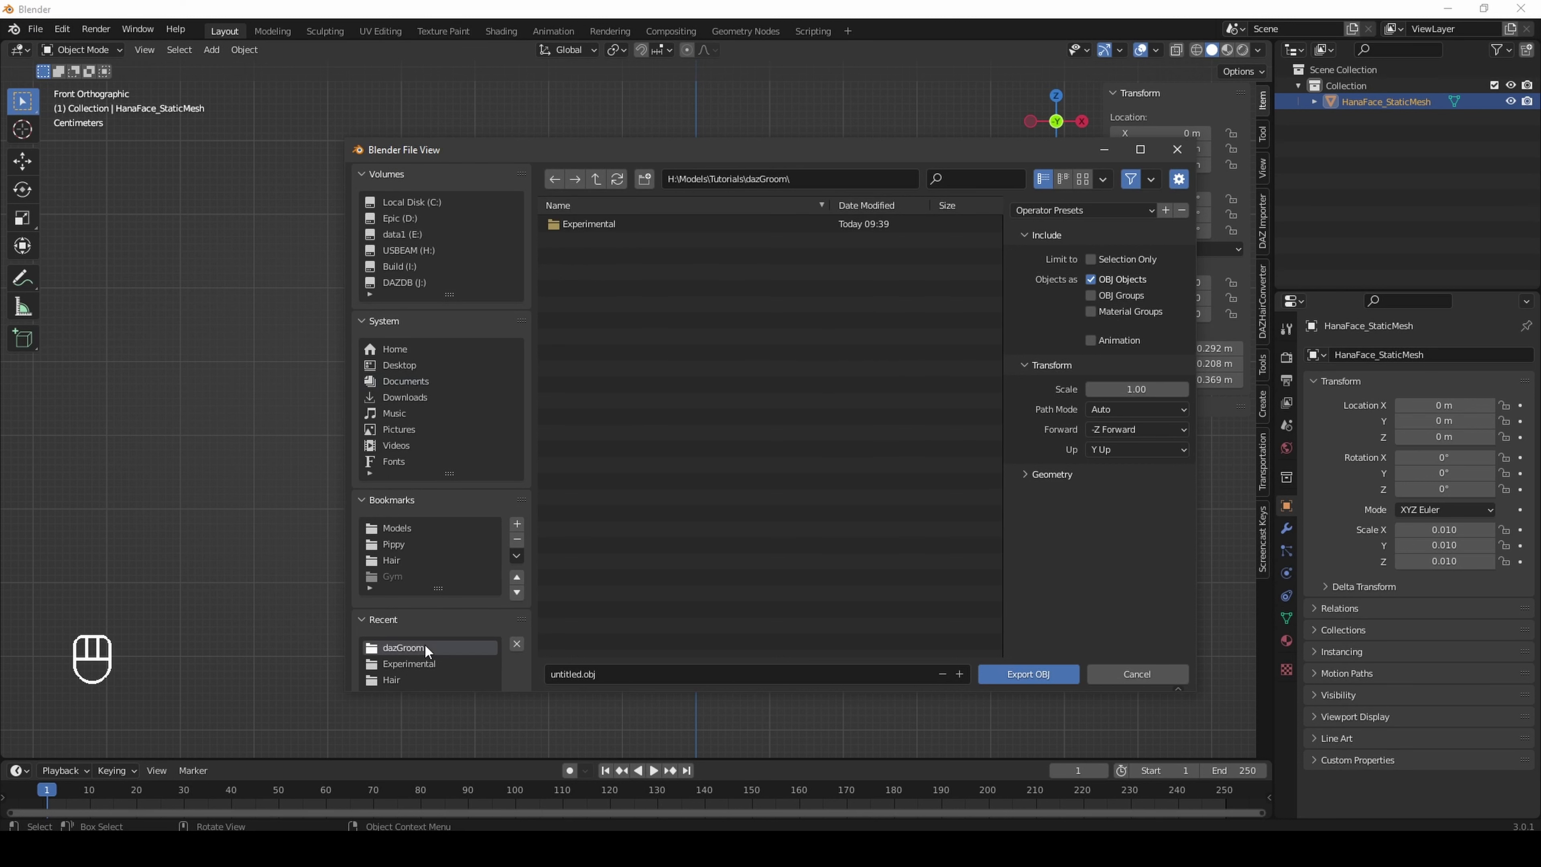
pyautogui.click(690, 673)
pyautogui.press('BackSpace')
pyautogui.write('Hana_face_Static_ue5')
pyautogui.click(1024, 476)
pyautogui.click(1025, 476)
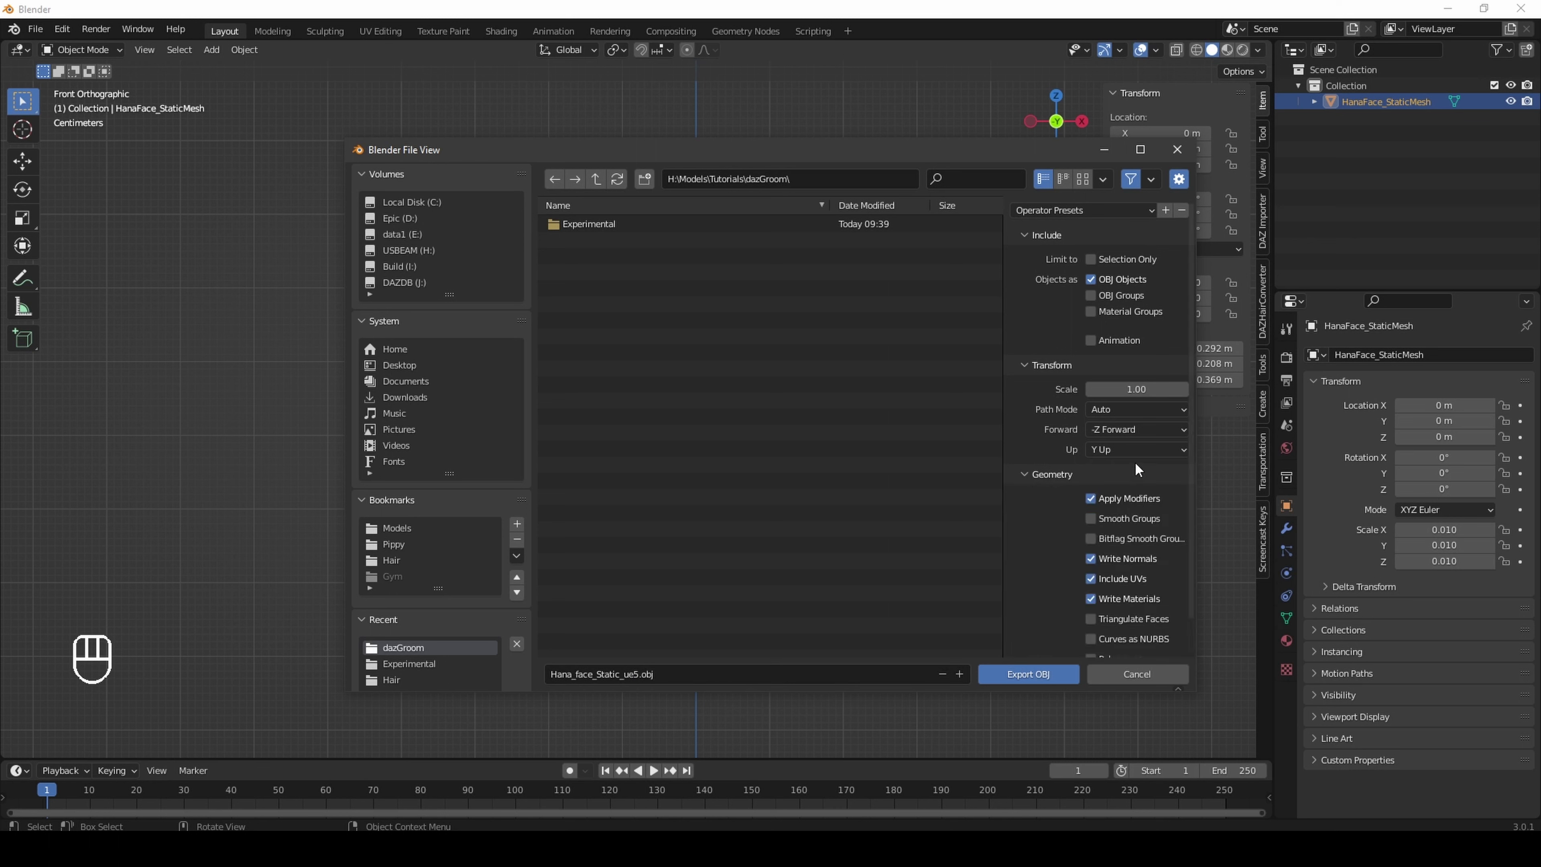
pyautogui.scroll(-2, 1045, 574)
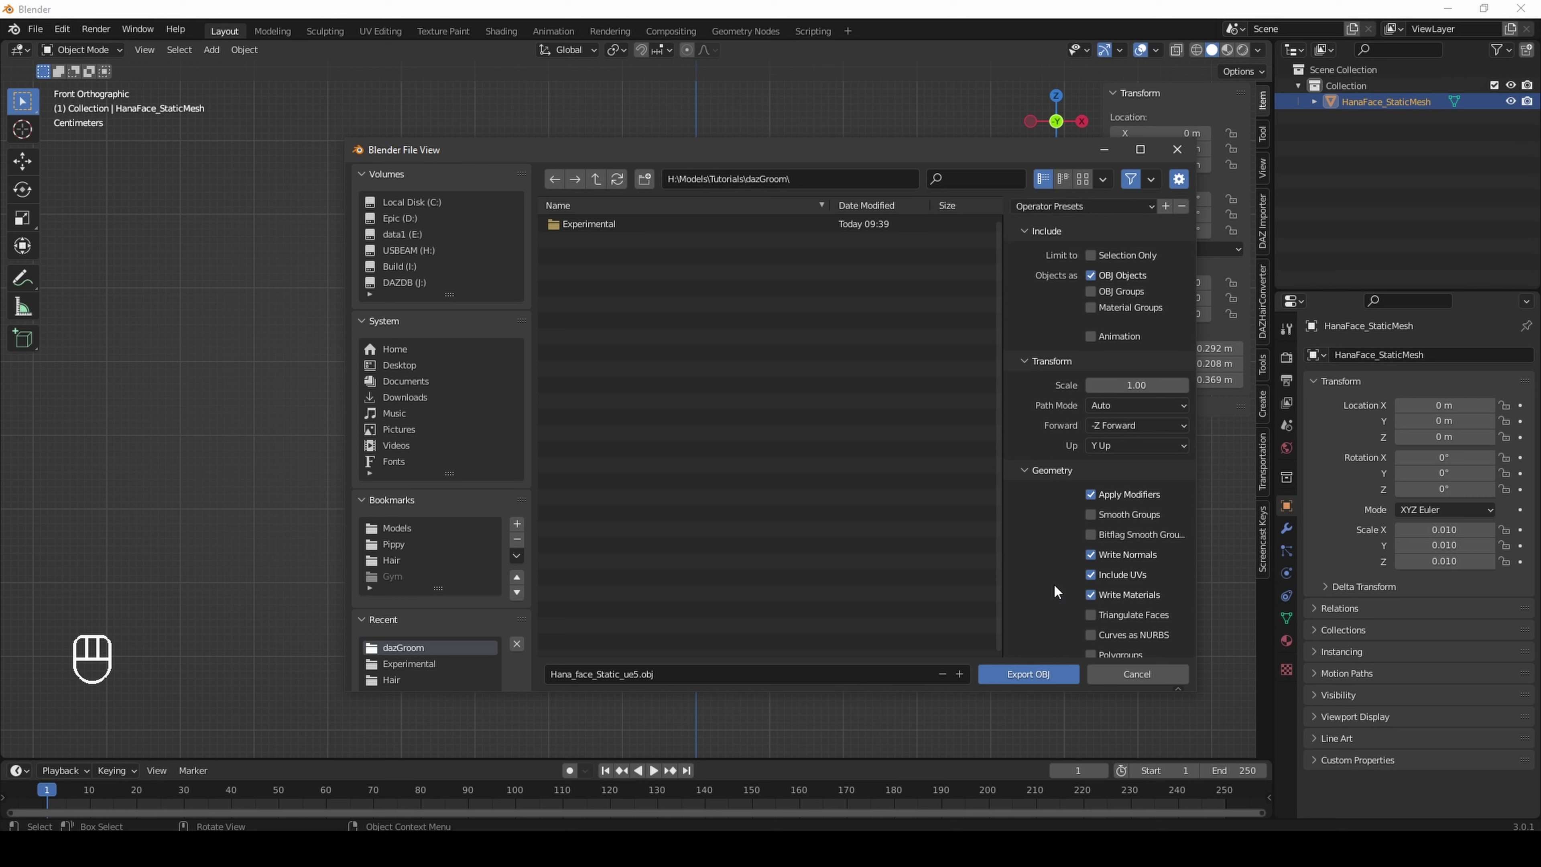
pyautogui.click(1036, 672)
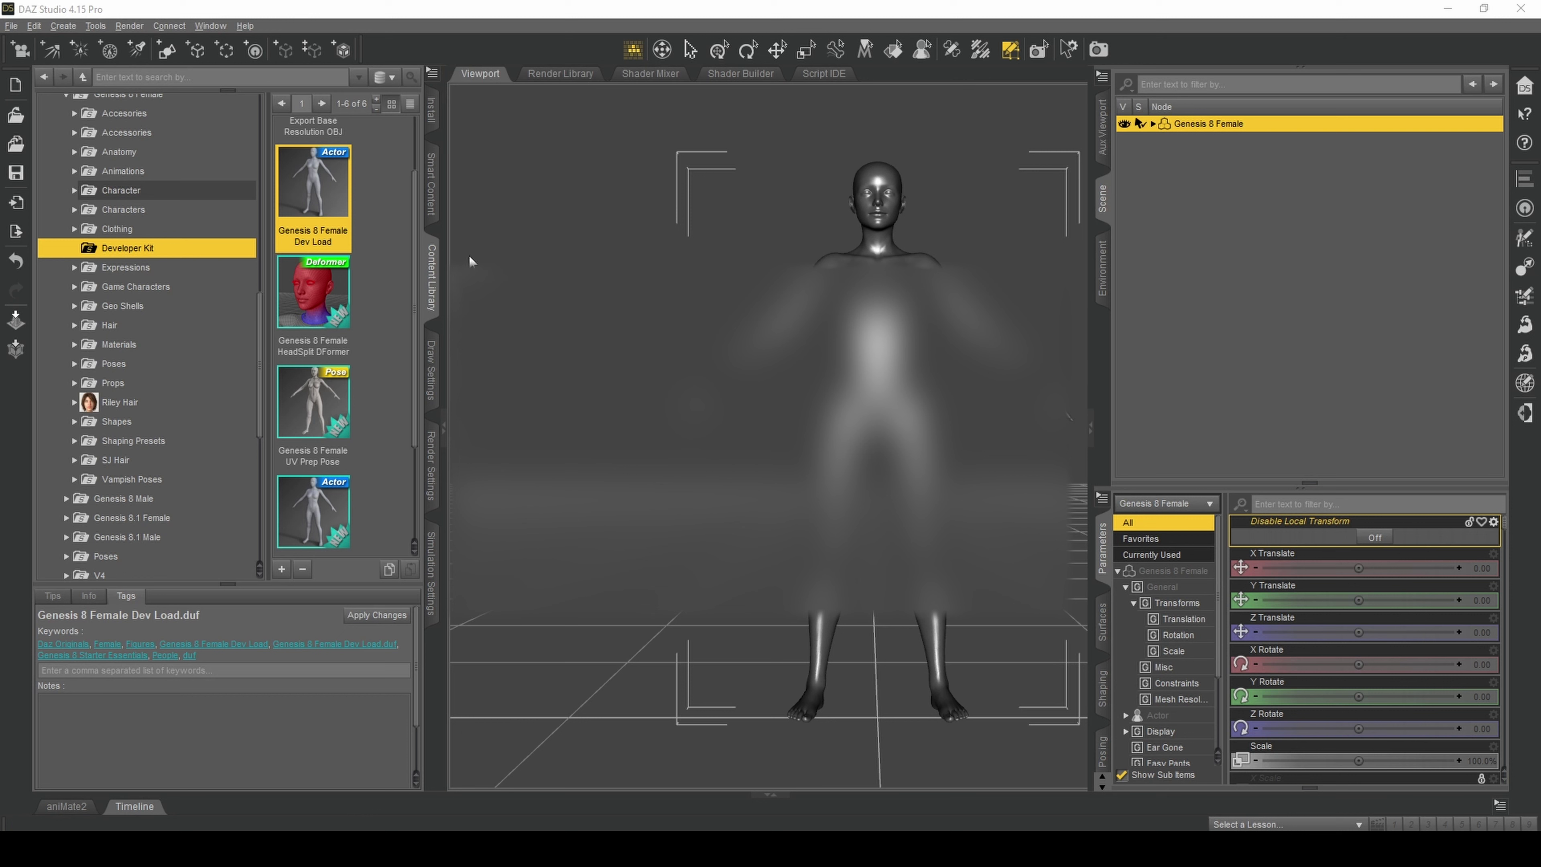
# Step: Locate Hana_face_Static_ue5.obj for import in the Models\Tutorials\dazGroom folder on drive H
pyautogui.click(11, 26)
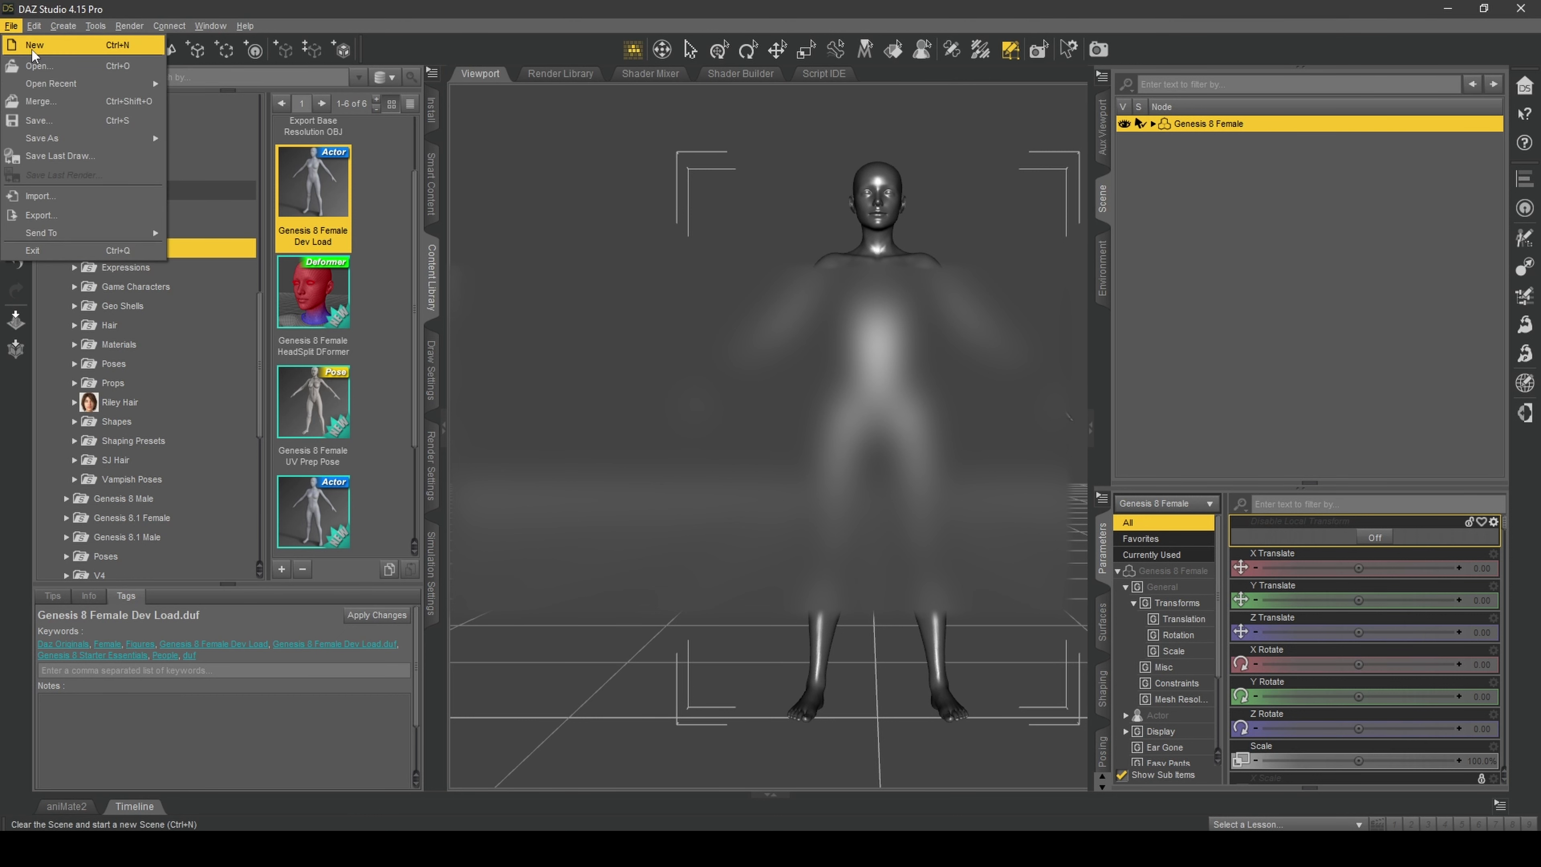
pyautogui.click(80, 192)
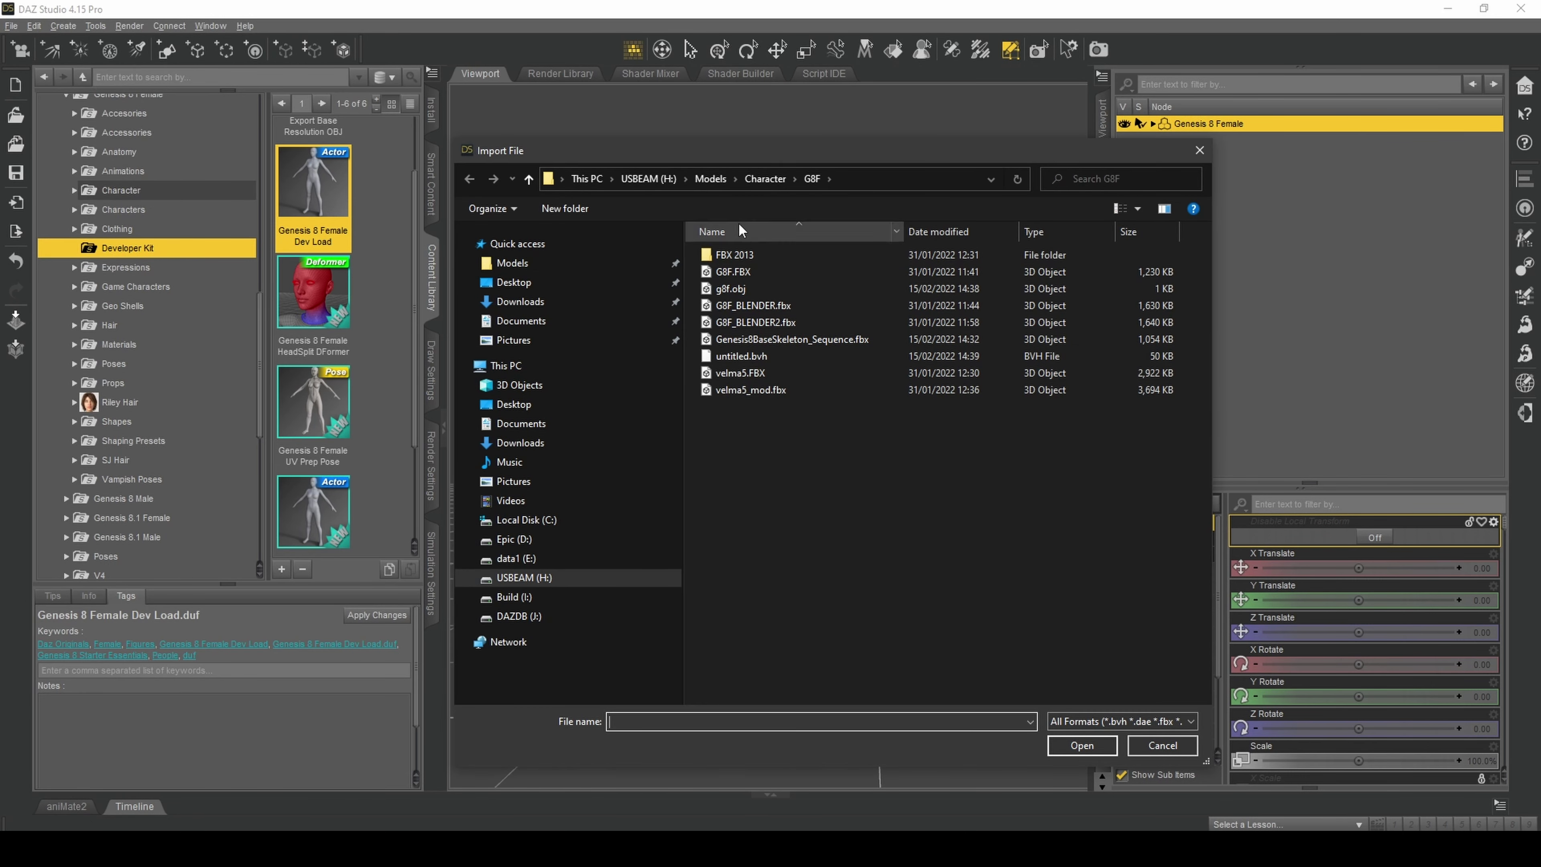
pyautogui.click(715, 177)
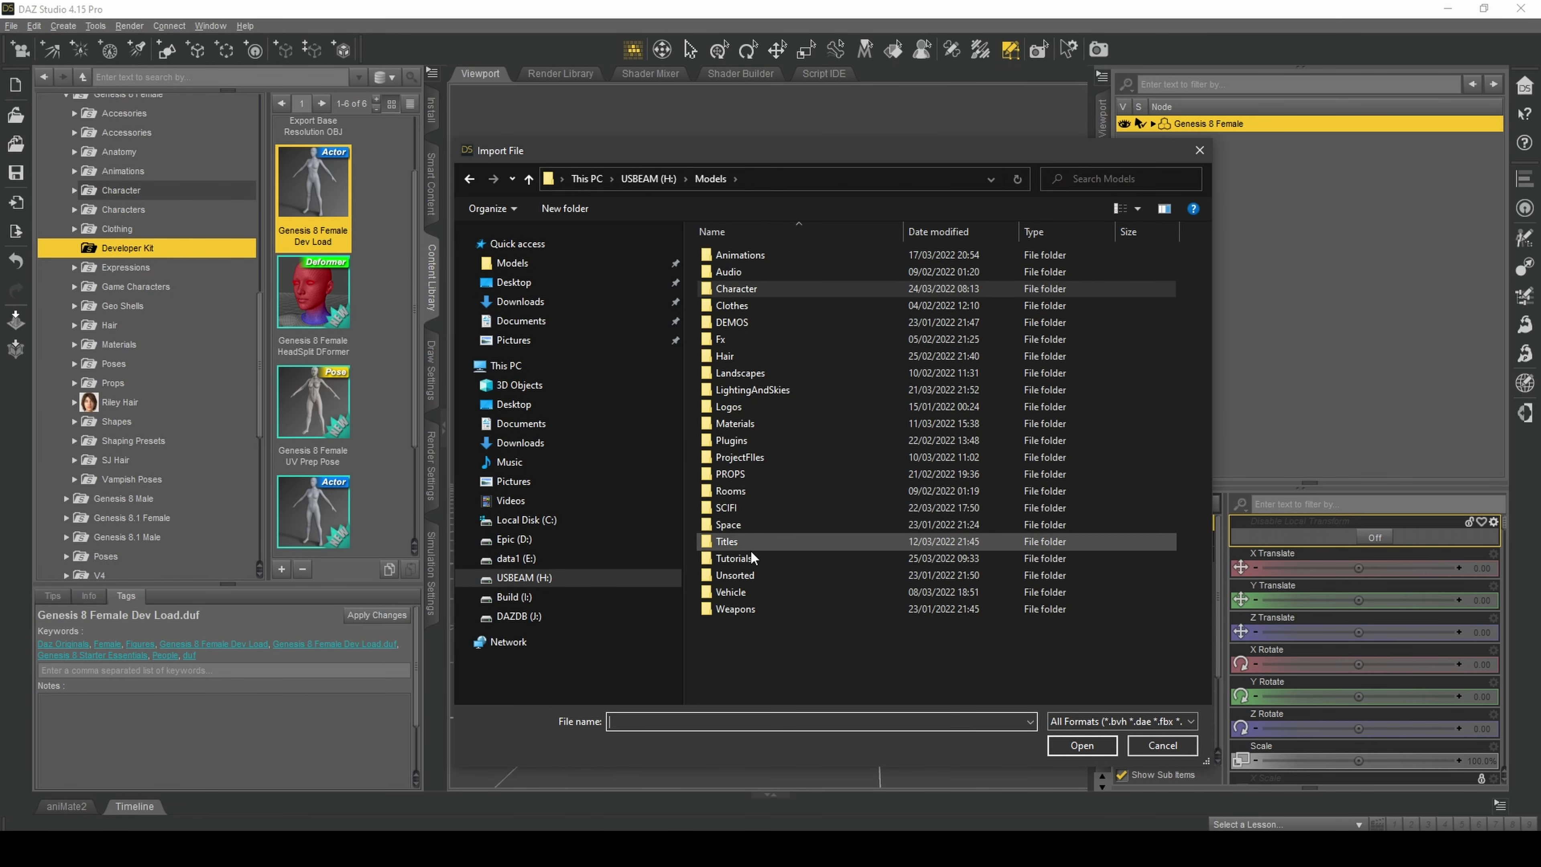
pyautogui.doubleClick(754, 563)
pyautogui.doubleClick(747, 255)
pyautogui.click(809, 274)
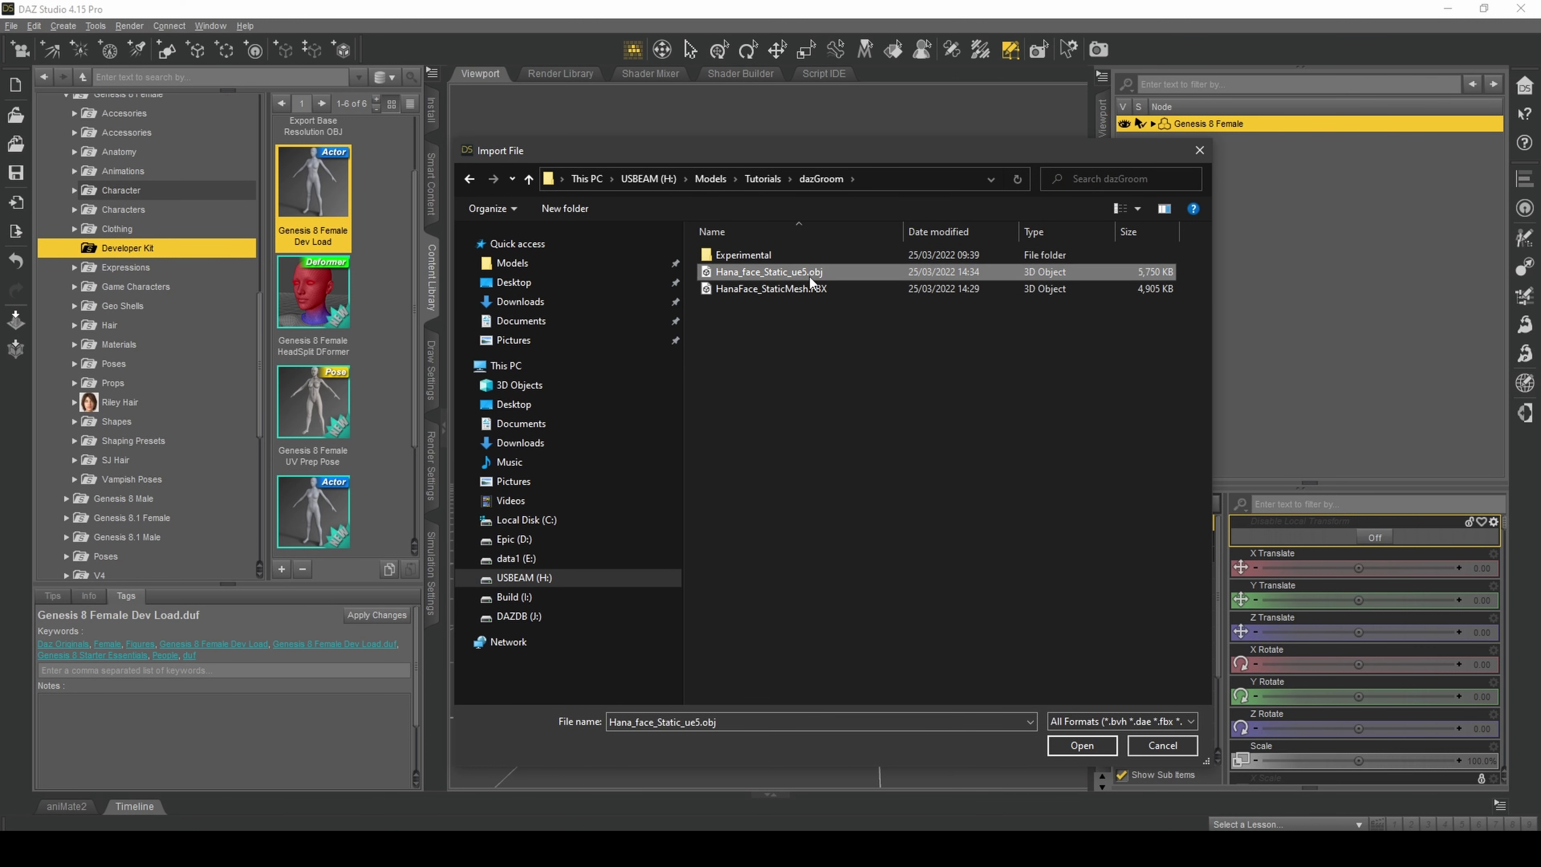
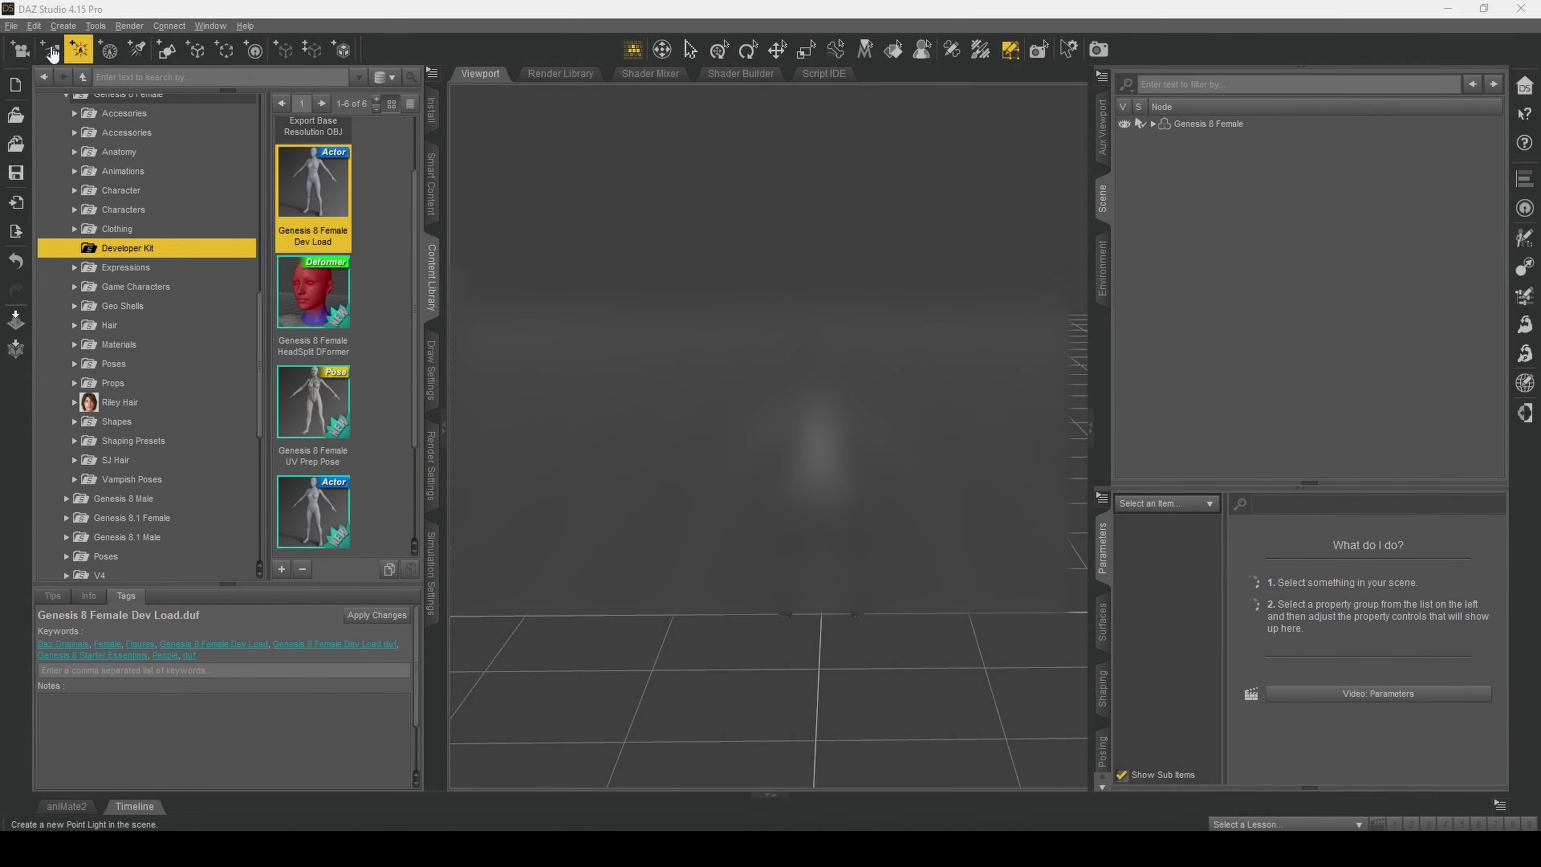
# Step: Start importing Hana_face_Static_ue5.obj into the scene with Genesis 8 Female, bringing up its OBJ import options
pyautogui.click(11, 26)
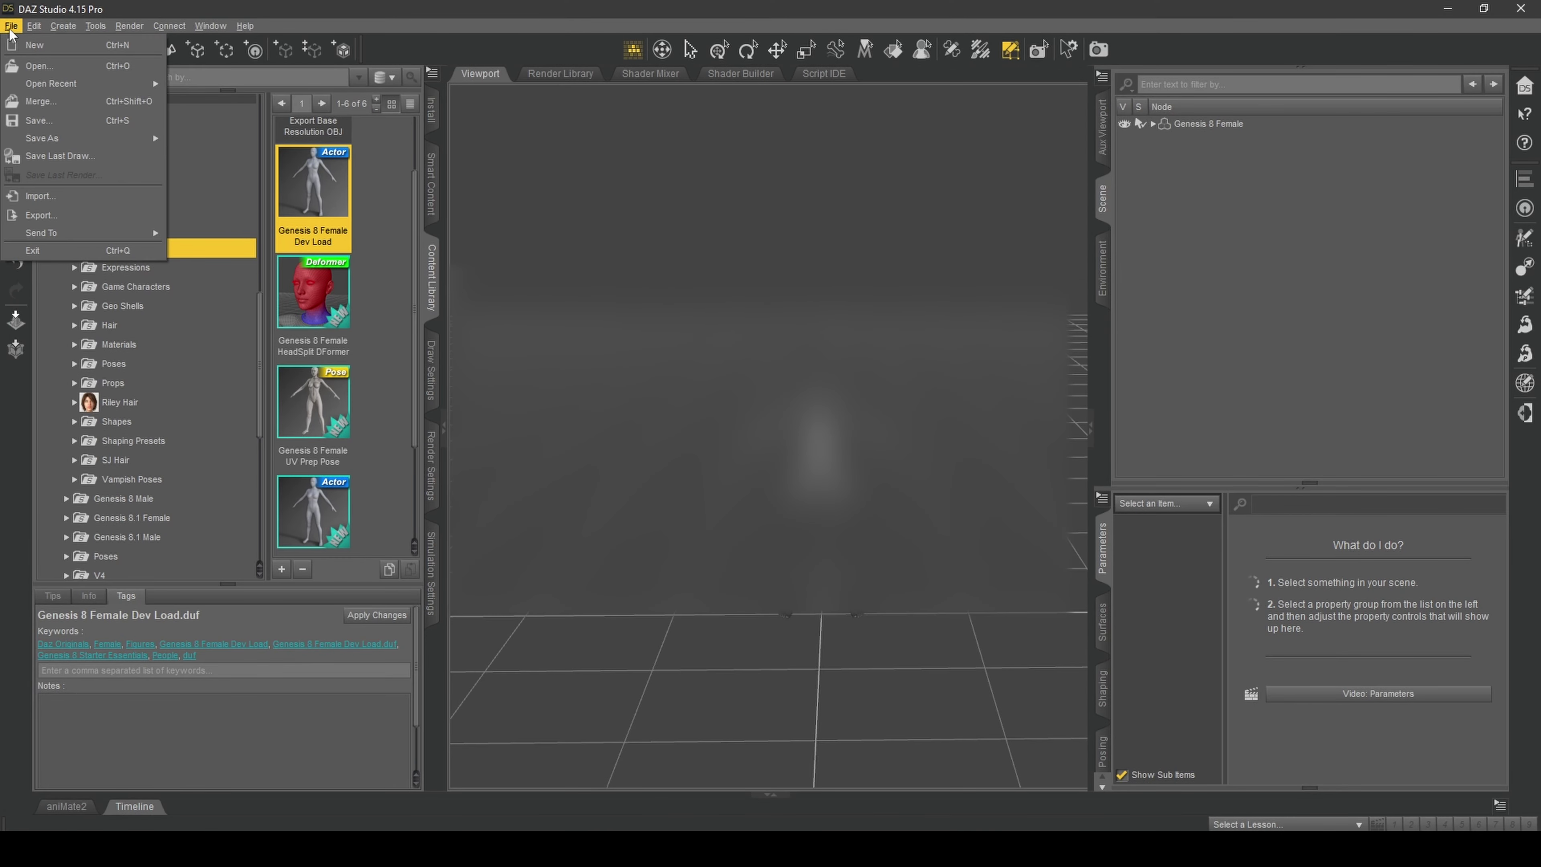
pyautogui.click(52, 196)
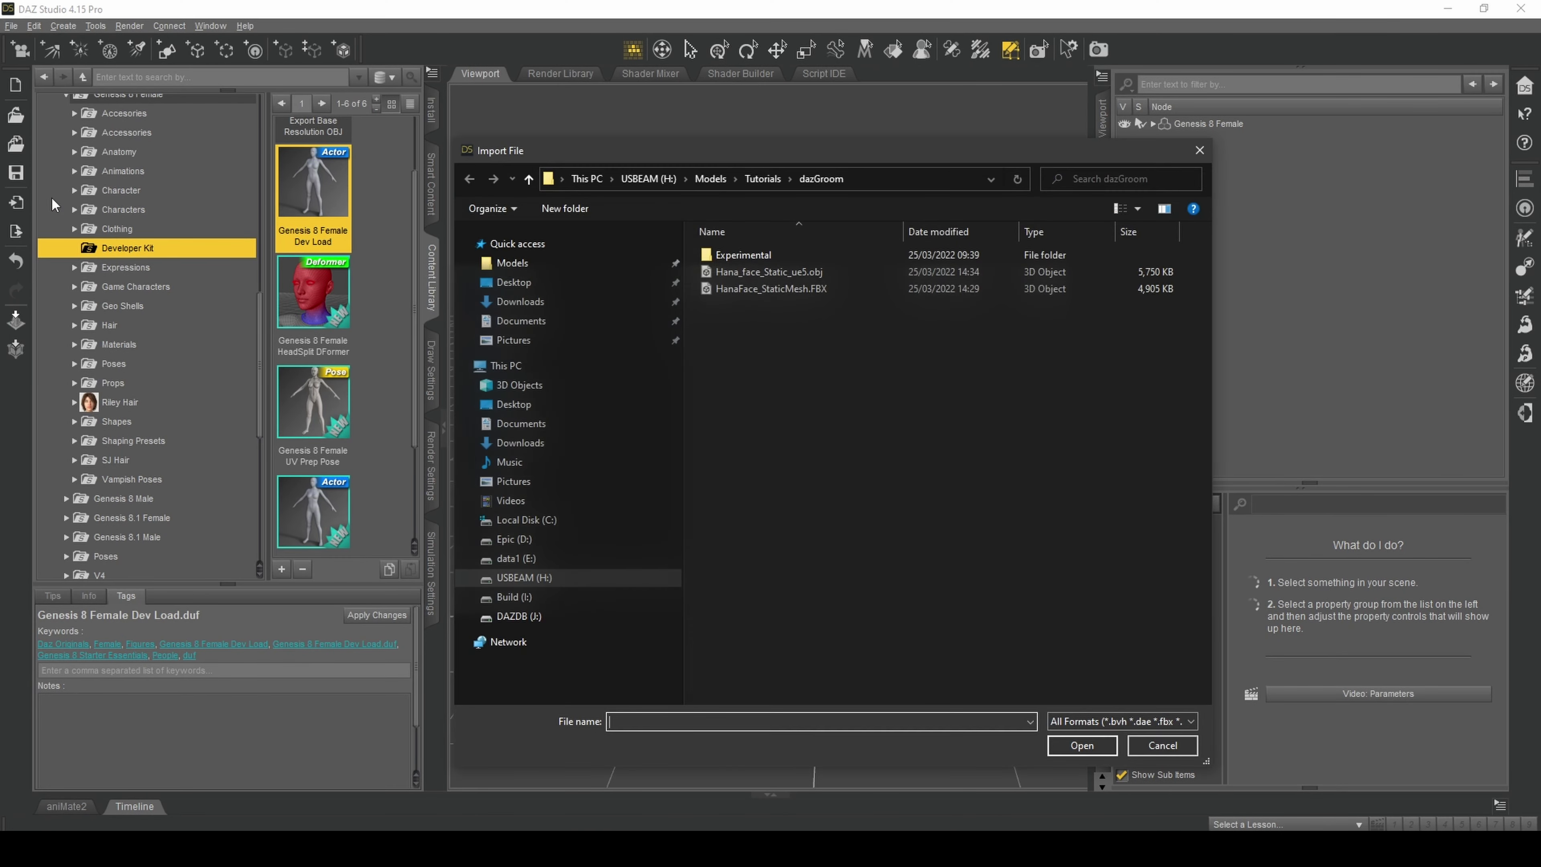
pyautogui.click(818, 273)
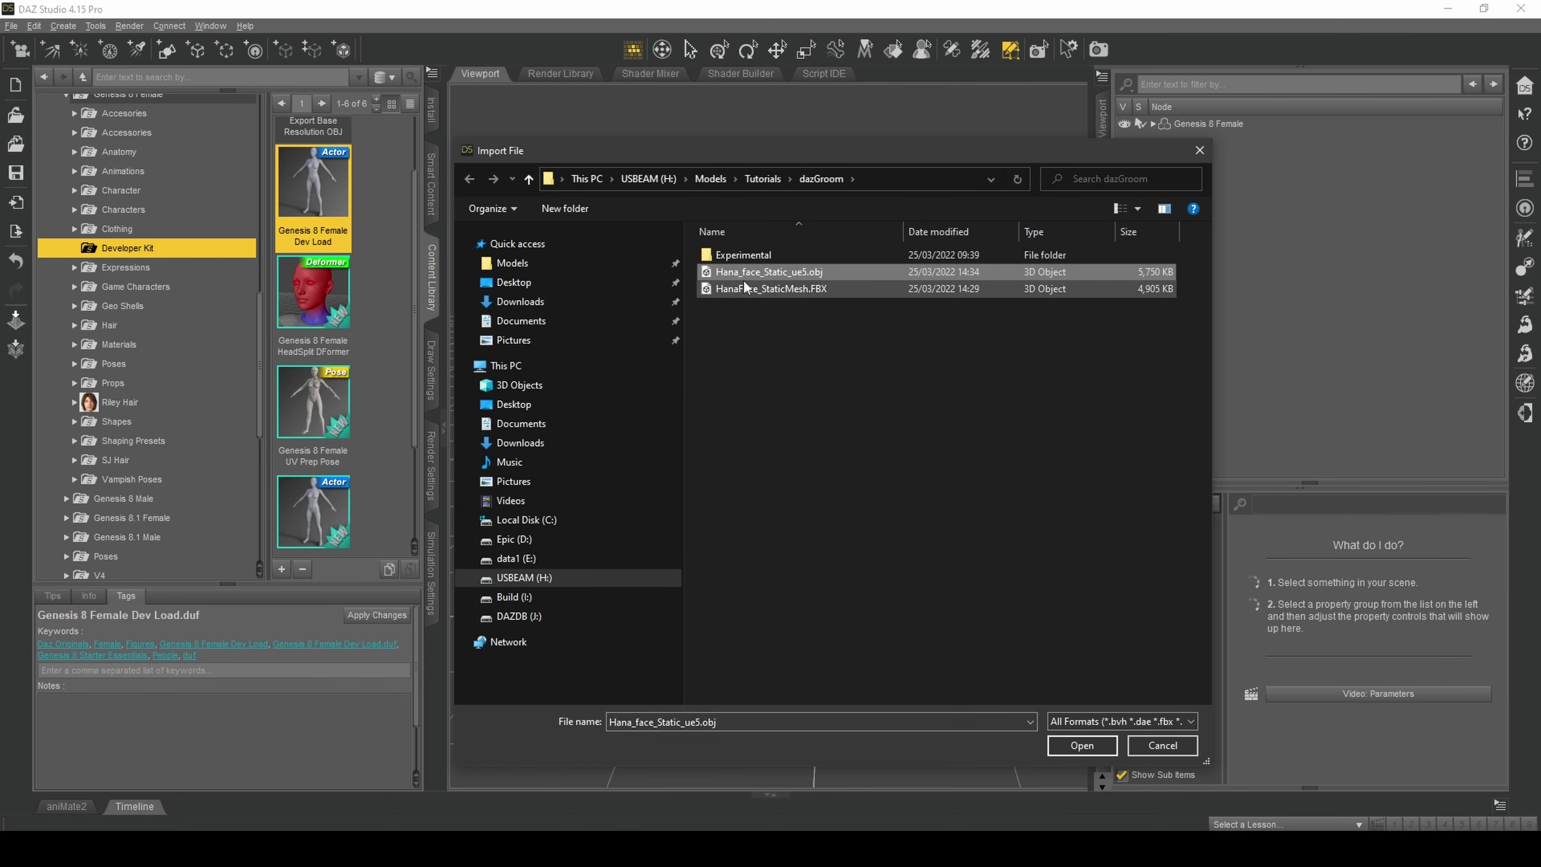
pyautogui.click(1082, 744)
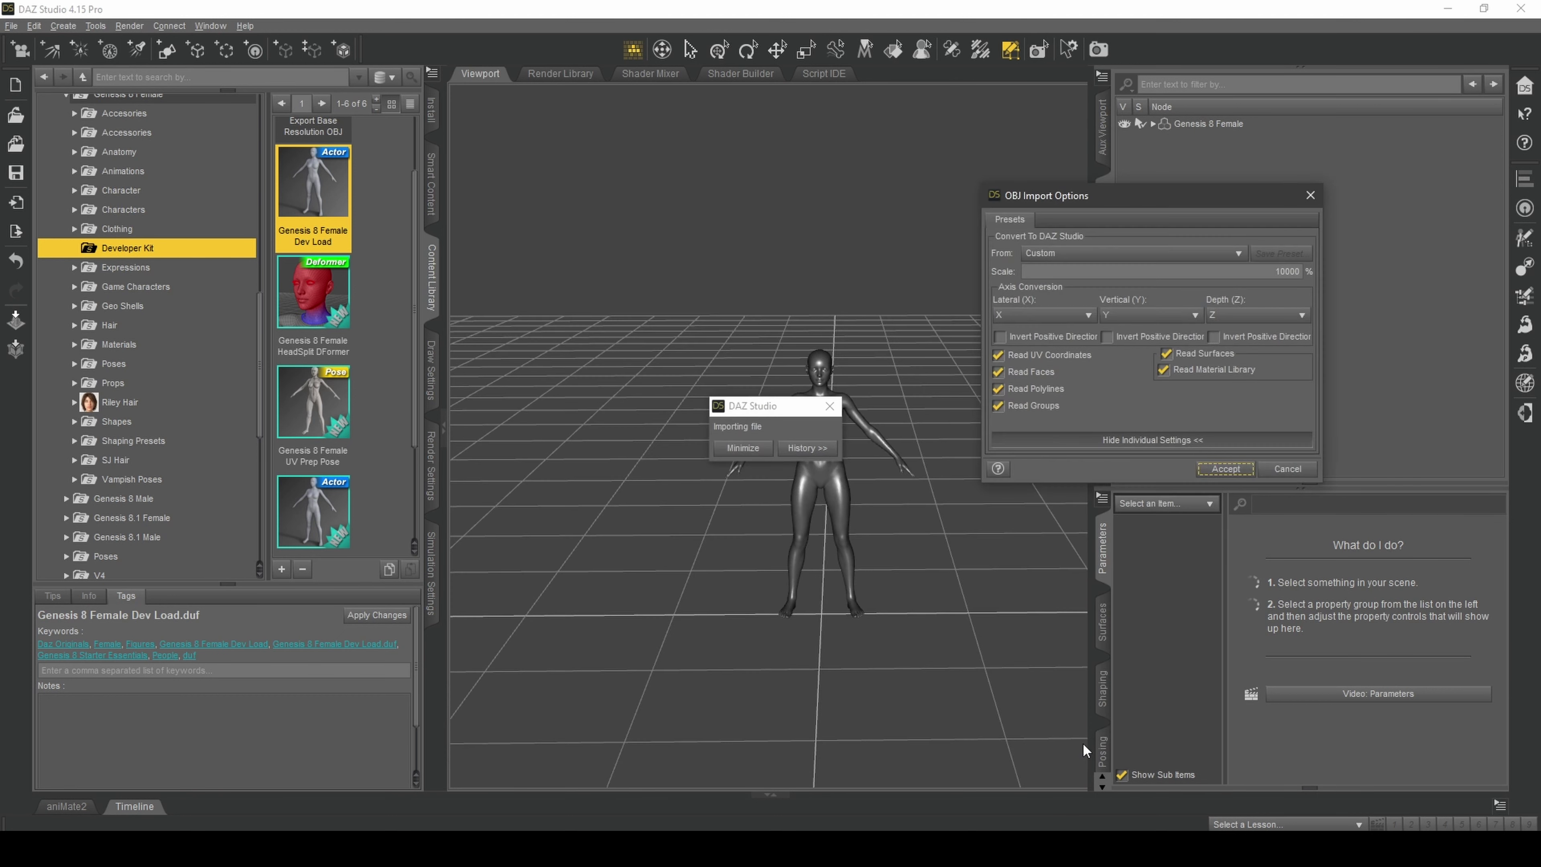
# Step: Import the face OBJ with custom settings, using X as the lateral, Y as the vertical and Z as the depth axis
pyautogui.click(1253, 315)
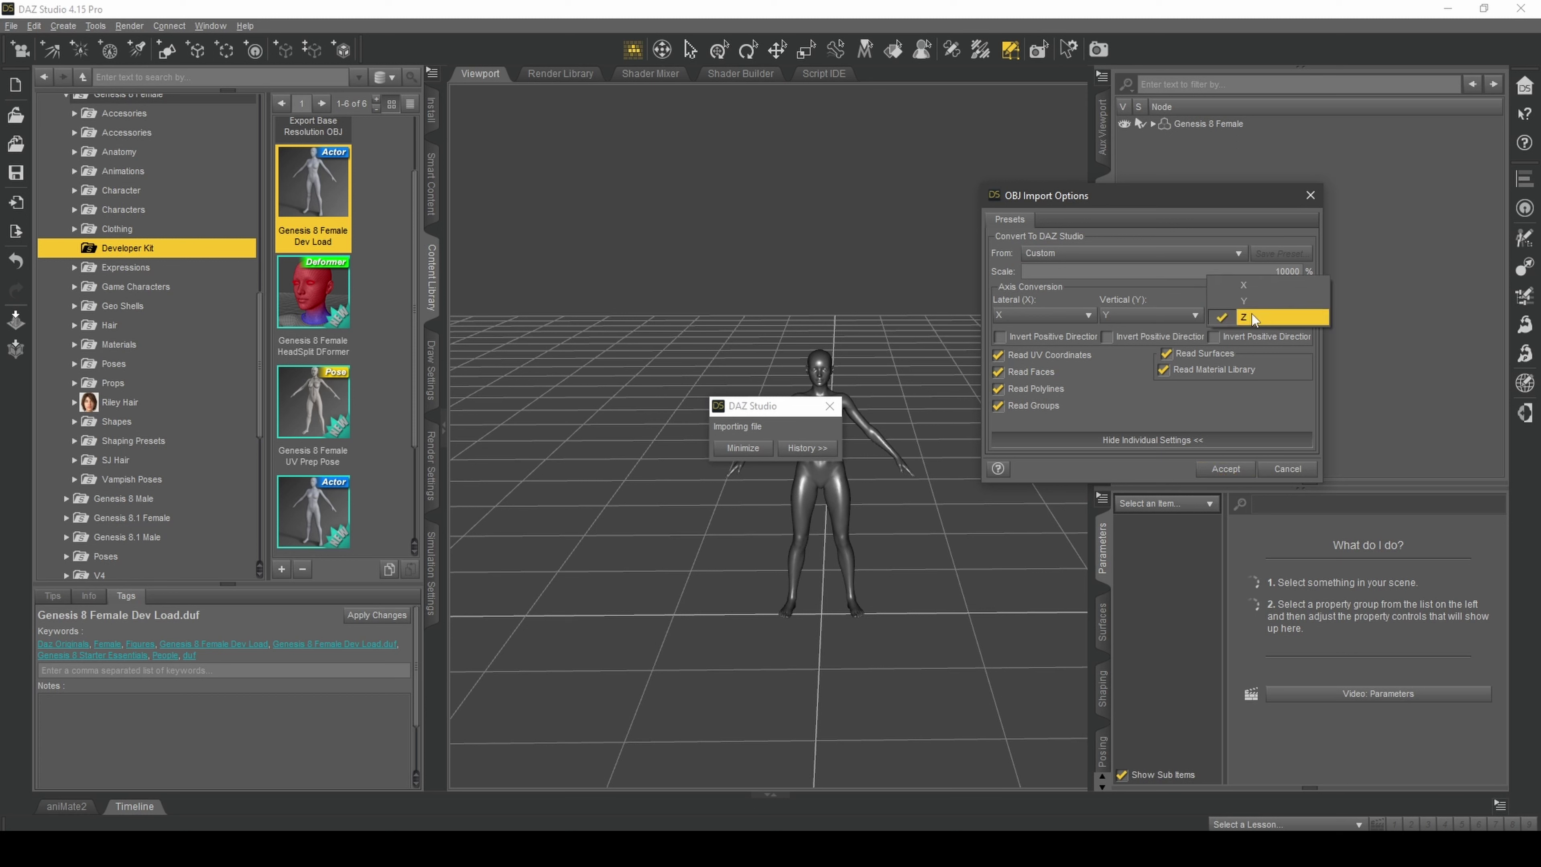
pyautogui.click(1251, 318)
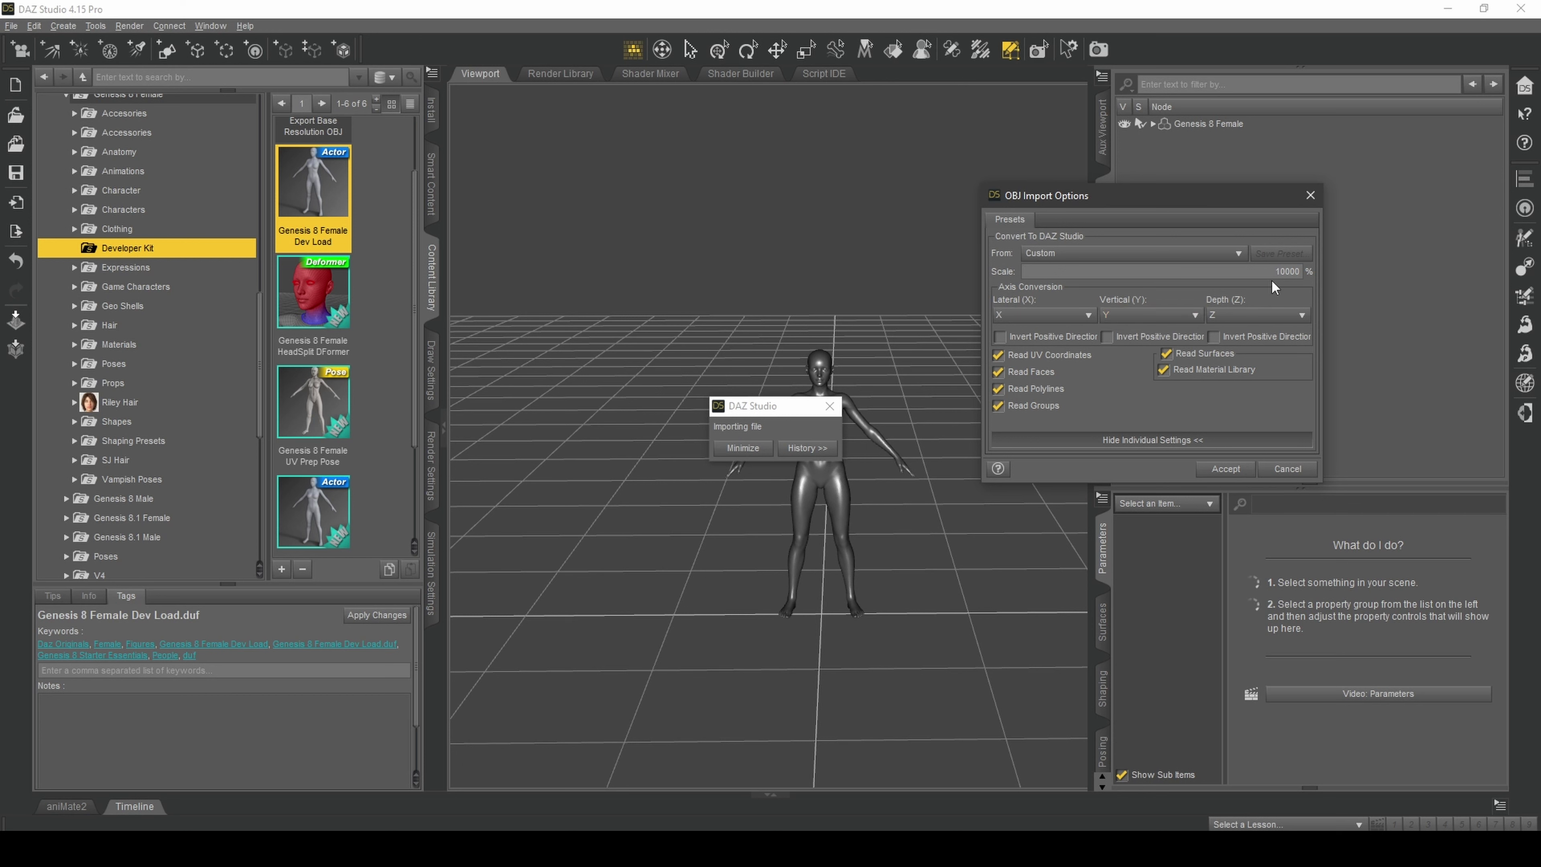
pyautogui.click(1205, 254)
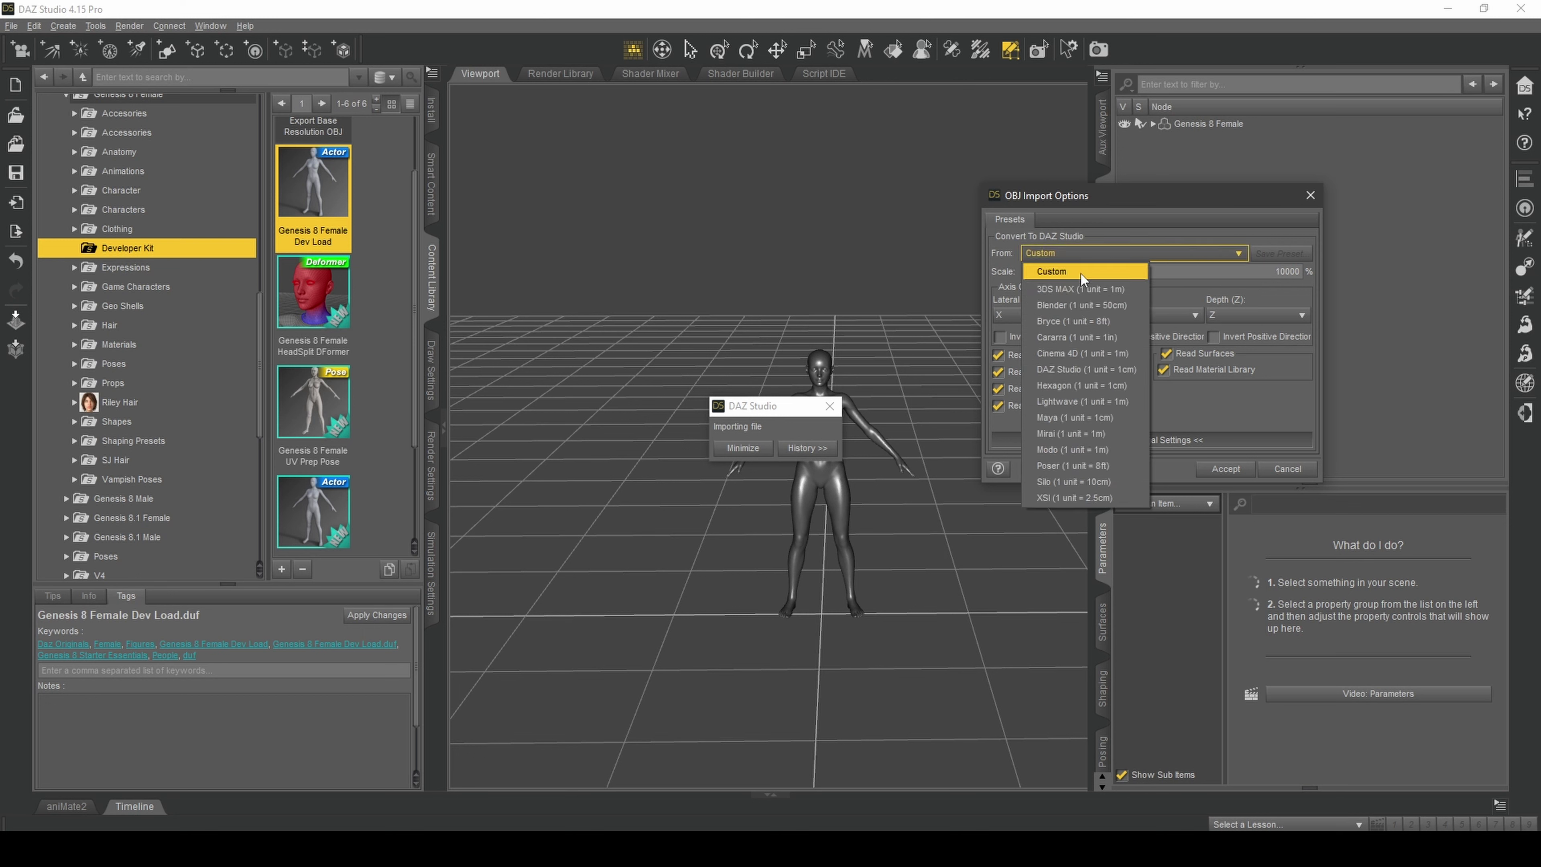
pyautogui.click(1085, 308)
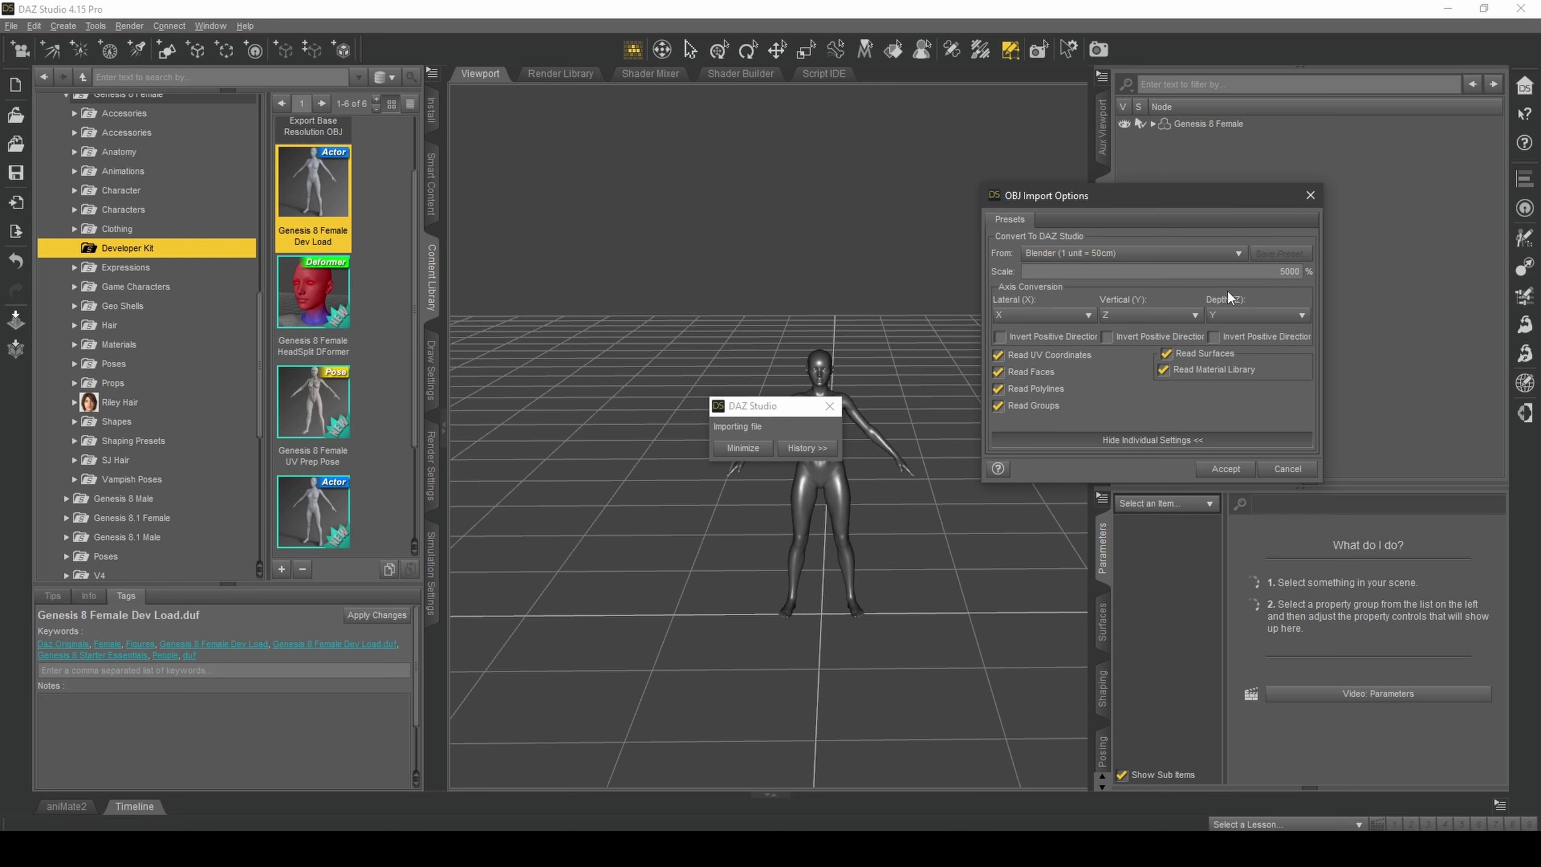
pyautogui.click(1244, 315)
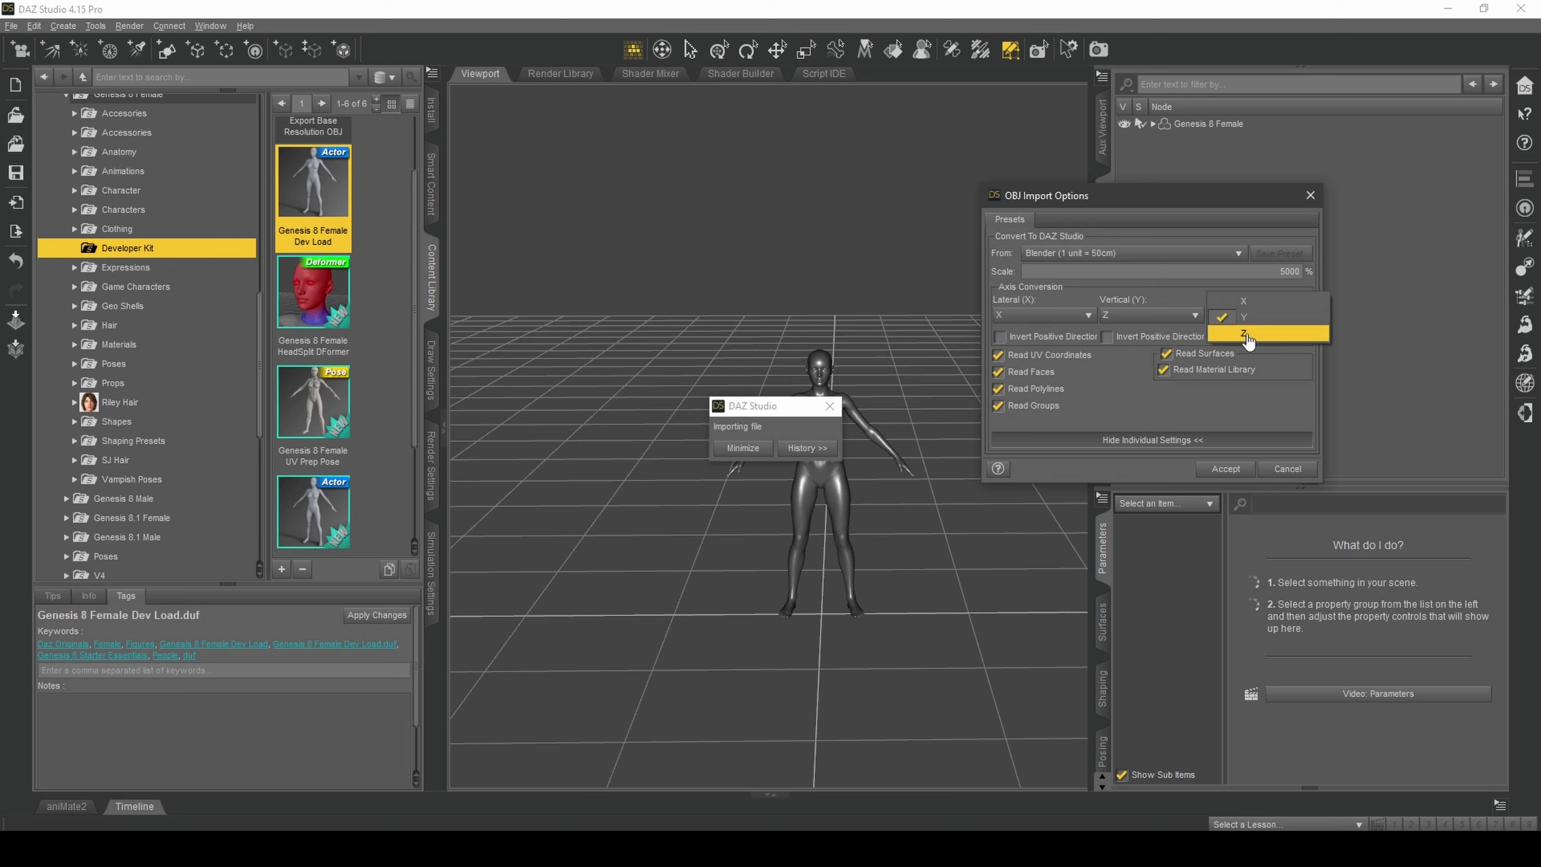
pyautogui.click(1243, 334)
pyautogui.scroll(1, 1159, 319)
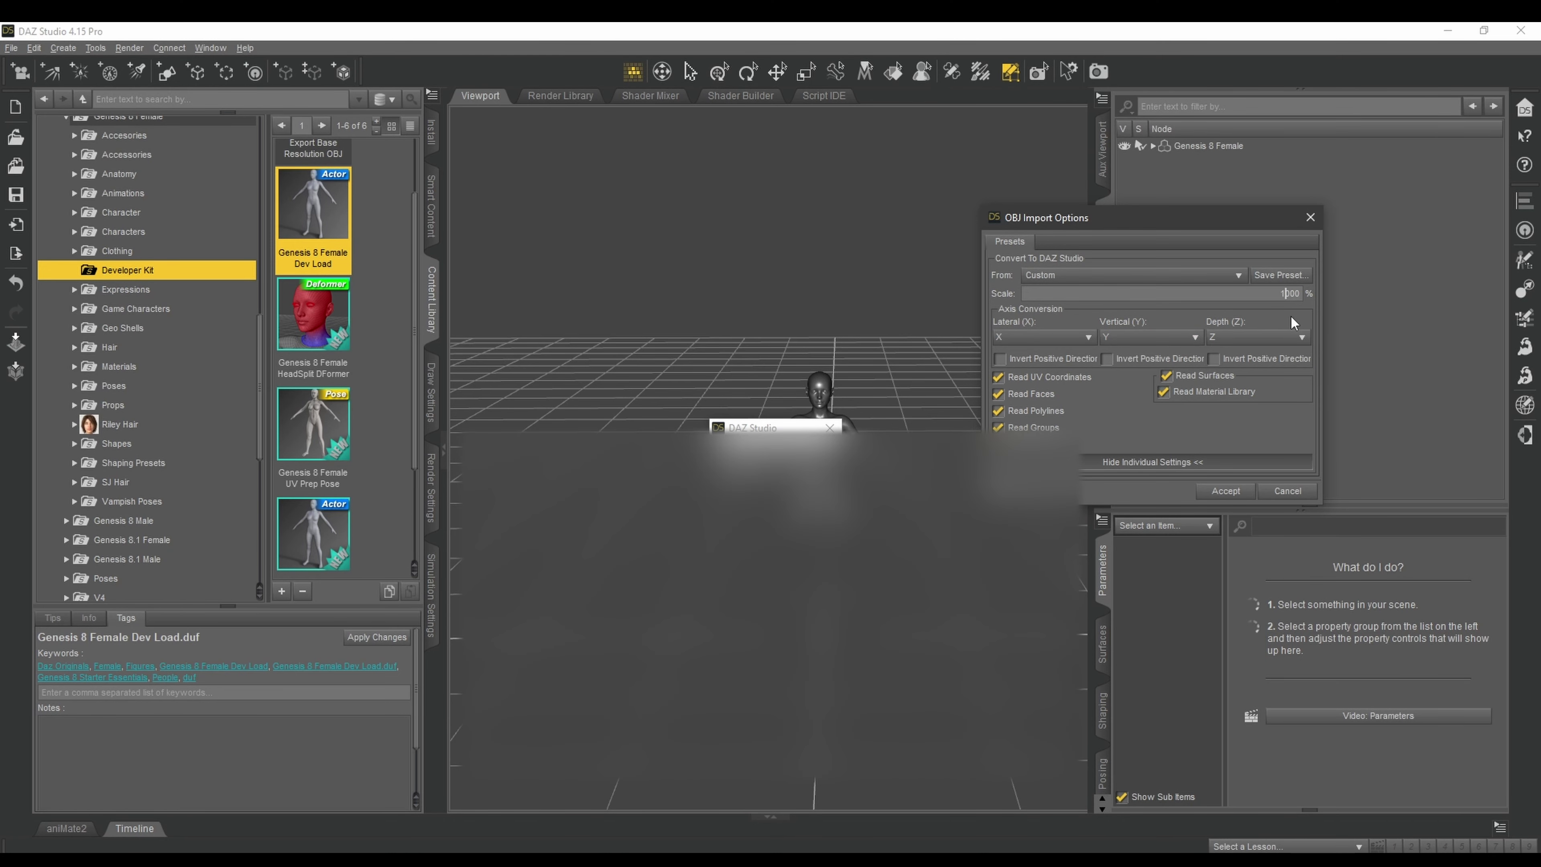
pyautogui.click(1225, 491)
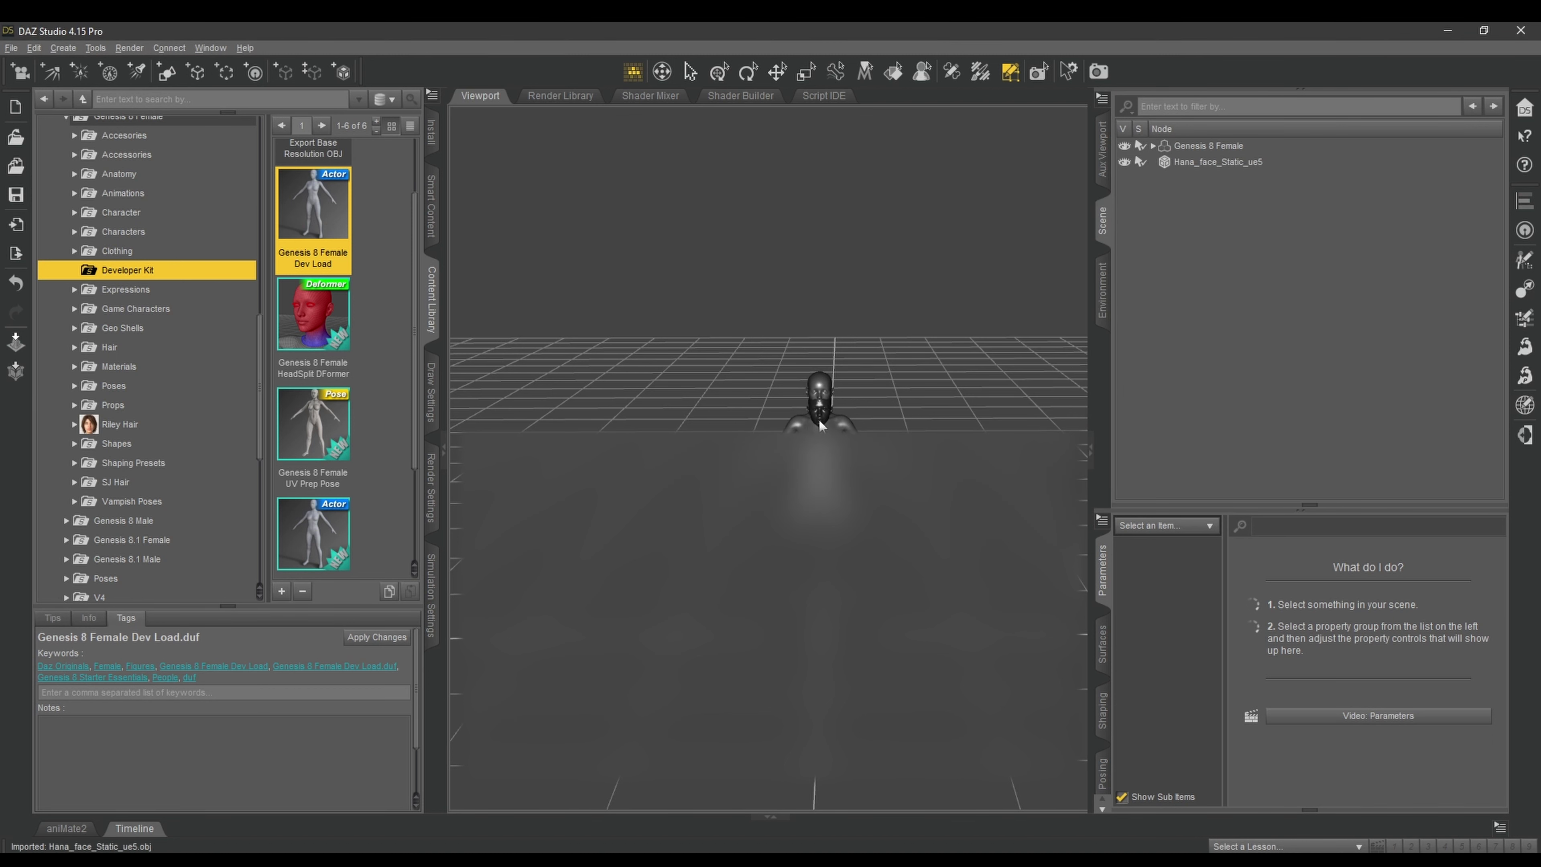
# Step: Move Hana_face_Static_ue5 up over the Genesis 8 Female head, with Y Translate at 11.43 and Z Translate at 2.55
pyautogui.click(1103, 222)
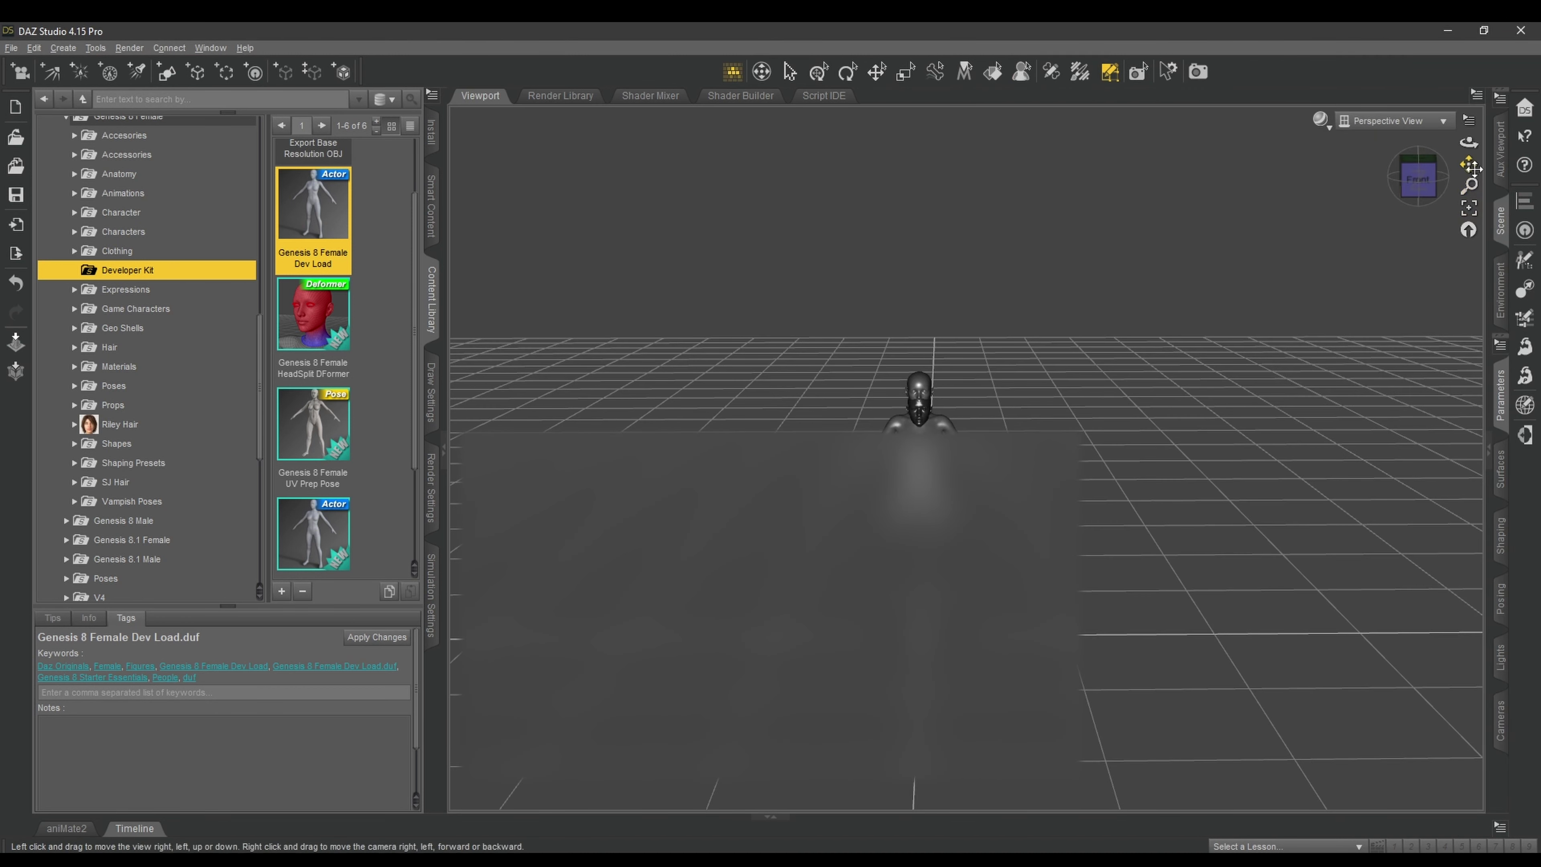
pyautogui.moveTo(1469, 185); pyautogui.dragTo(1363, 525)
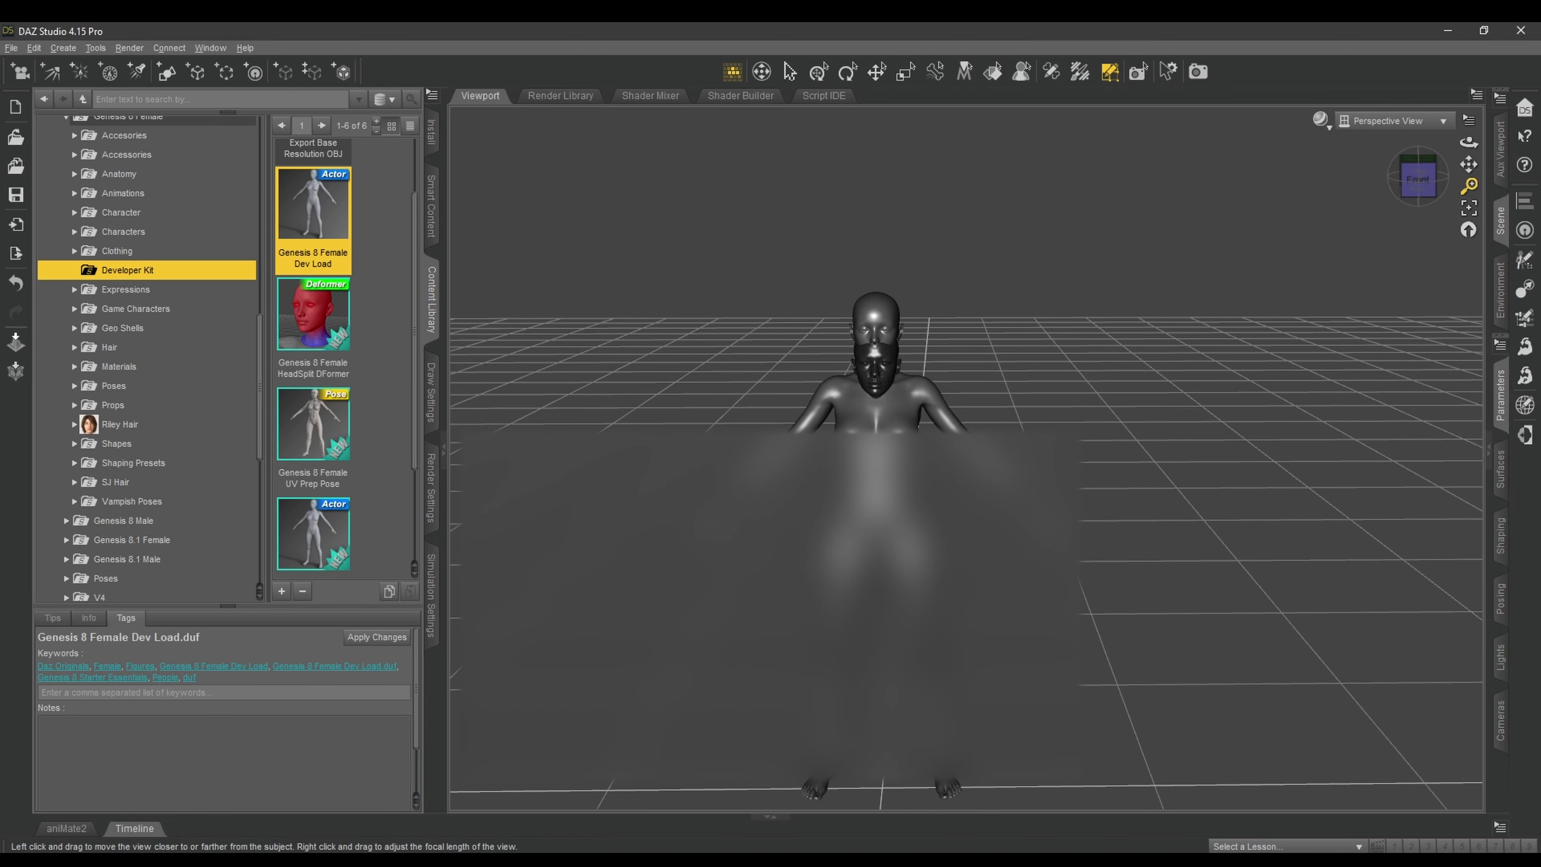
pyautogui.moveTo(1469, 185)
pyautogui.mouseDown()
pyautogui.moveTo(1469, 230)
pyautogui.moveTo(1469, 192)
pyautogui.mouseUp()
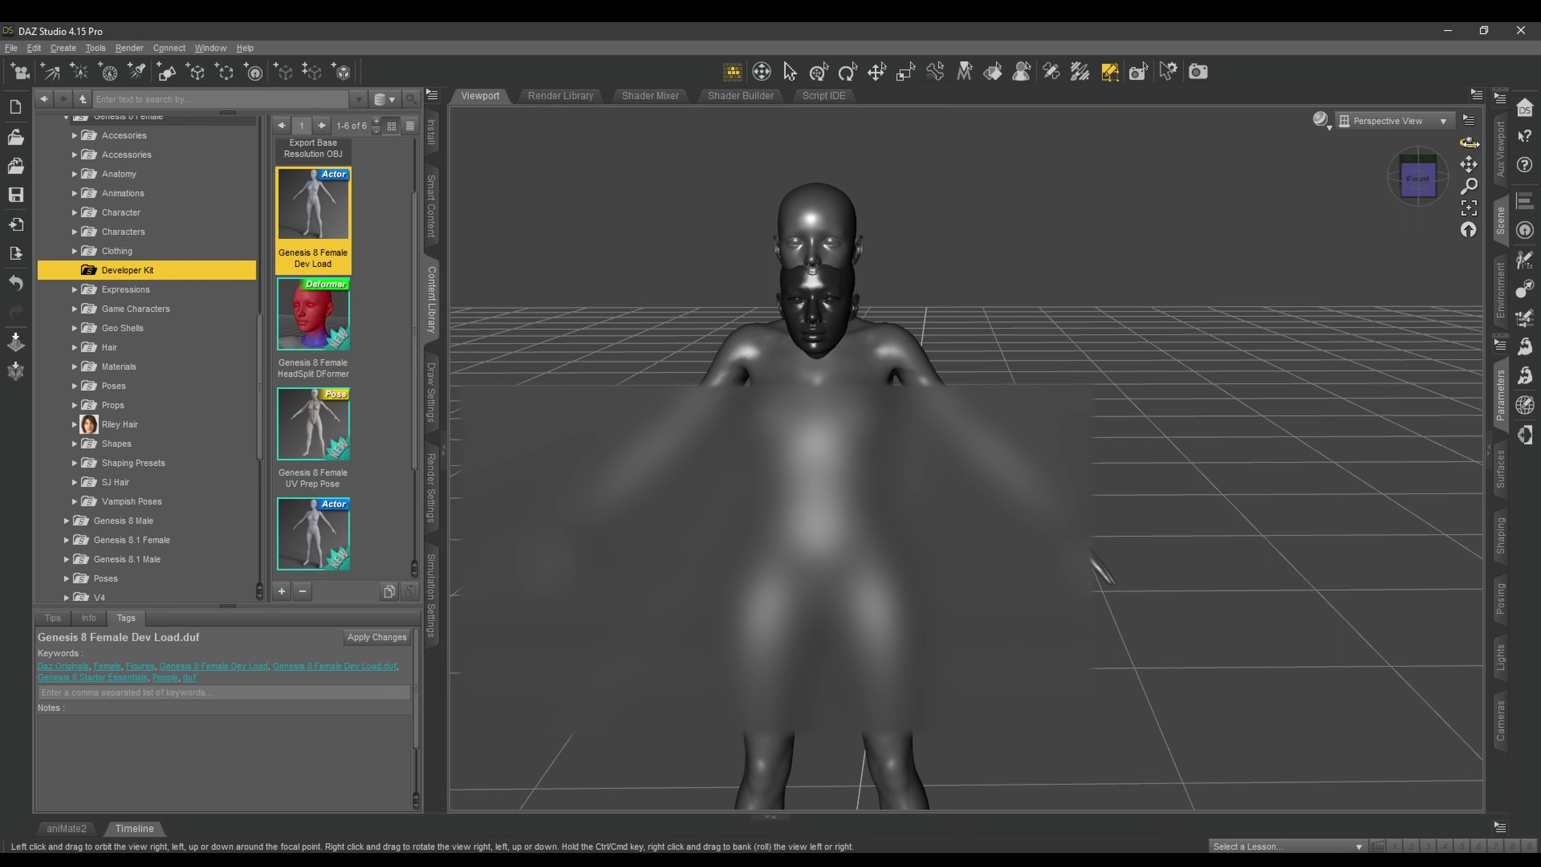
pyautogui.click(1501, 232)
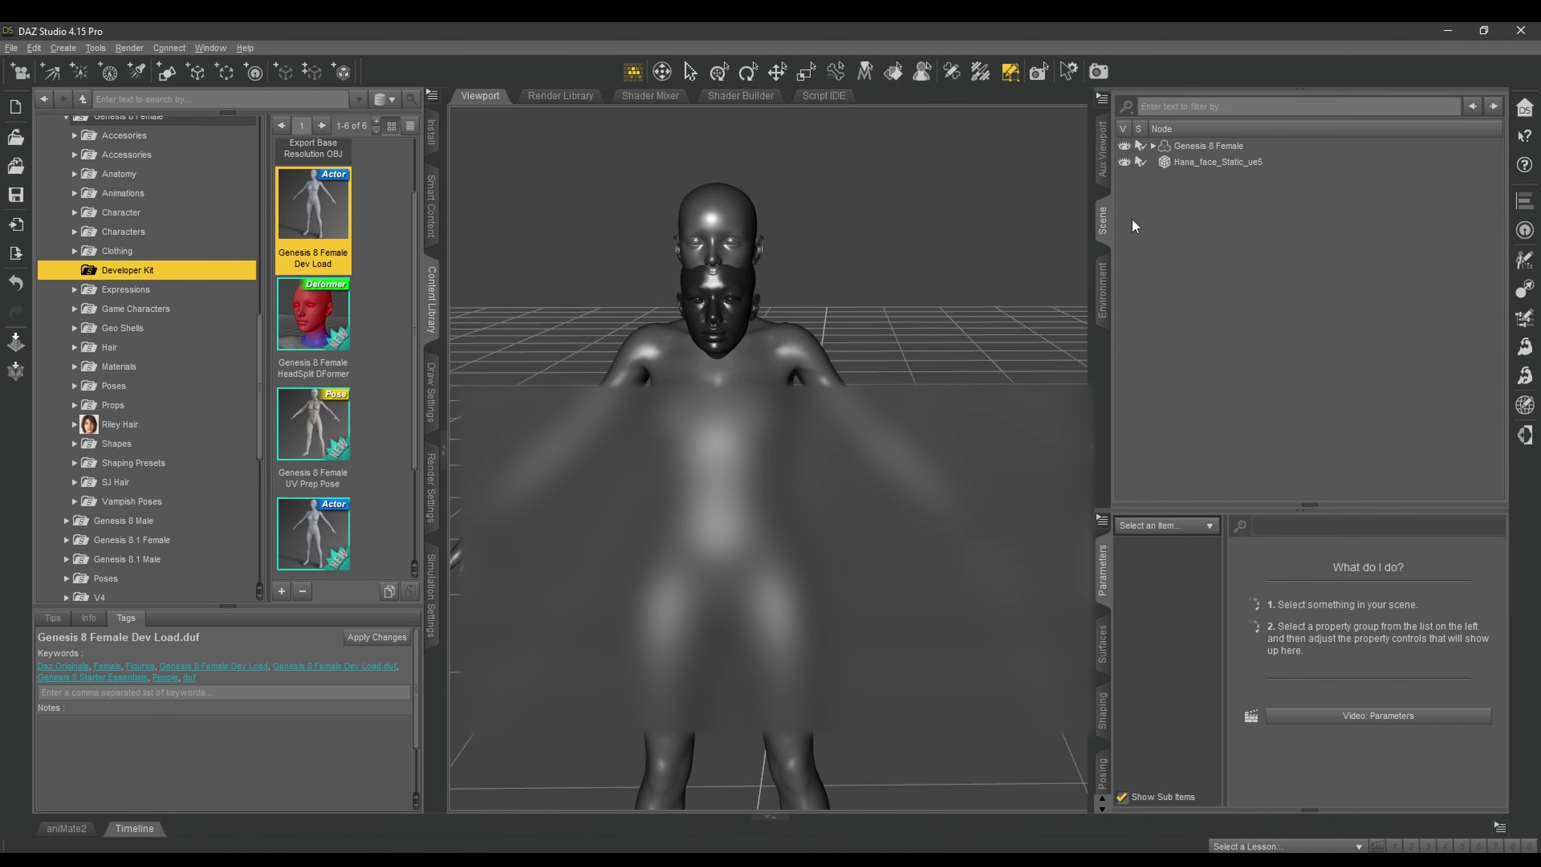
pyautogui.click(1165, 163)
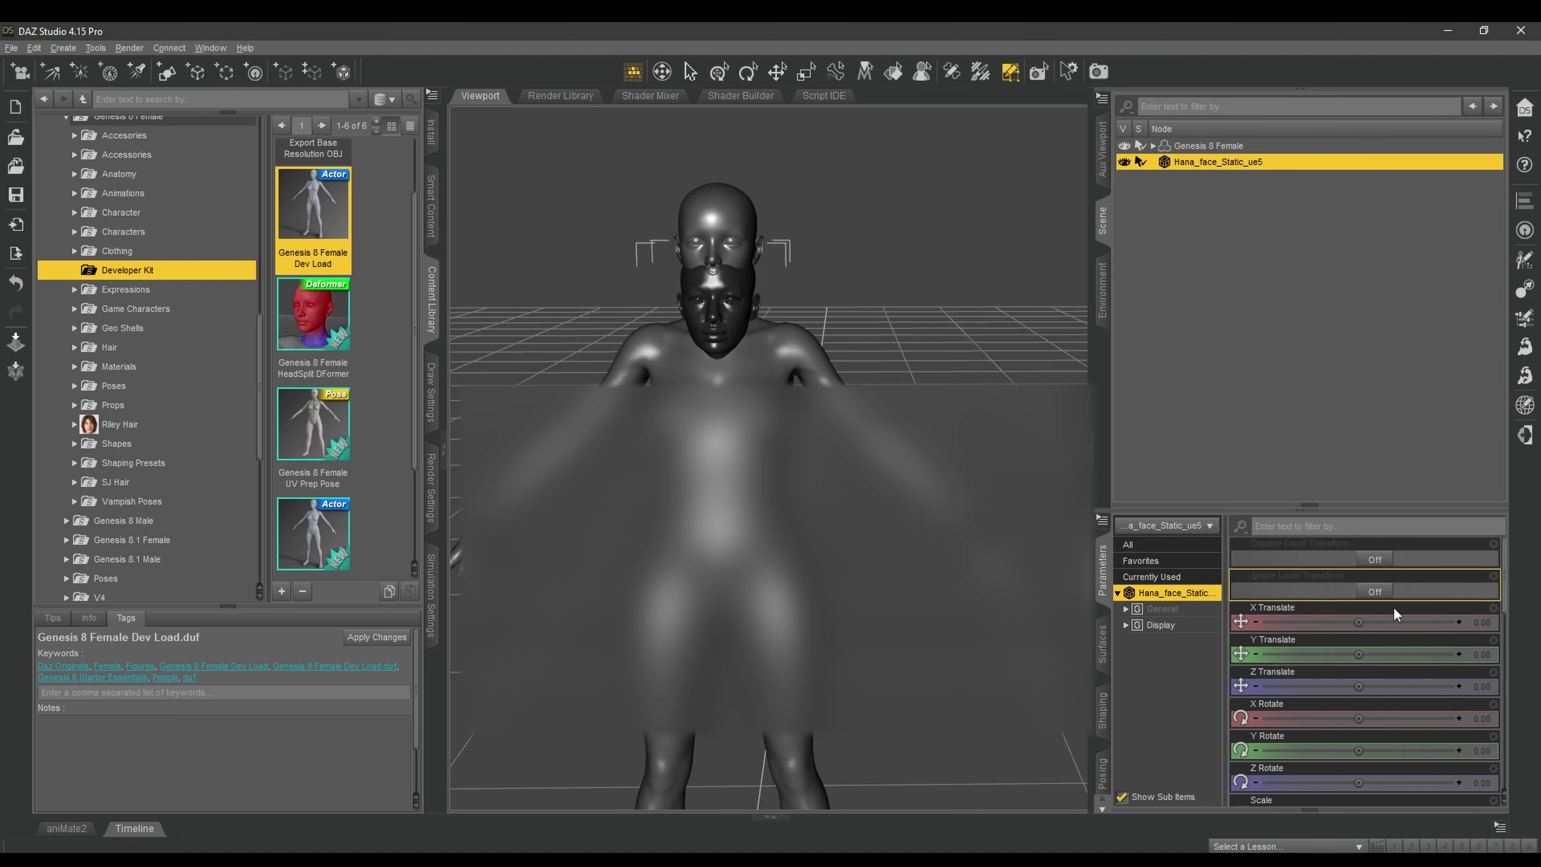
pyautogui.moveTo(1361, 691); pyautogui.dragTo(1388, 655)
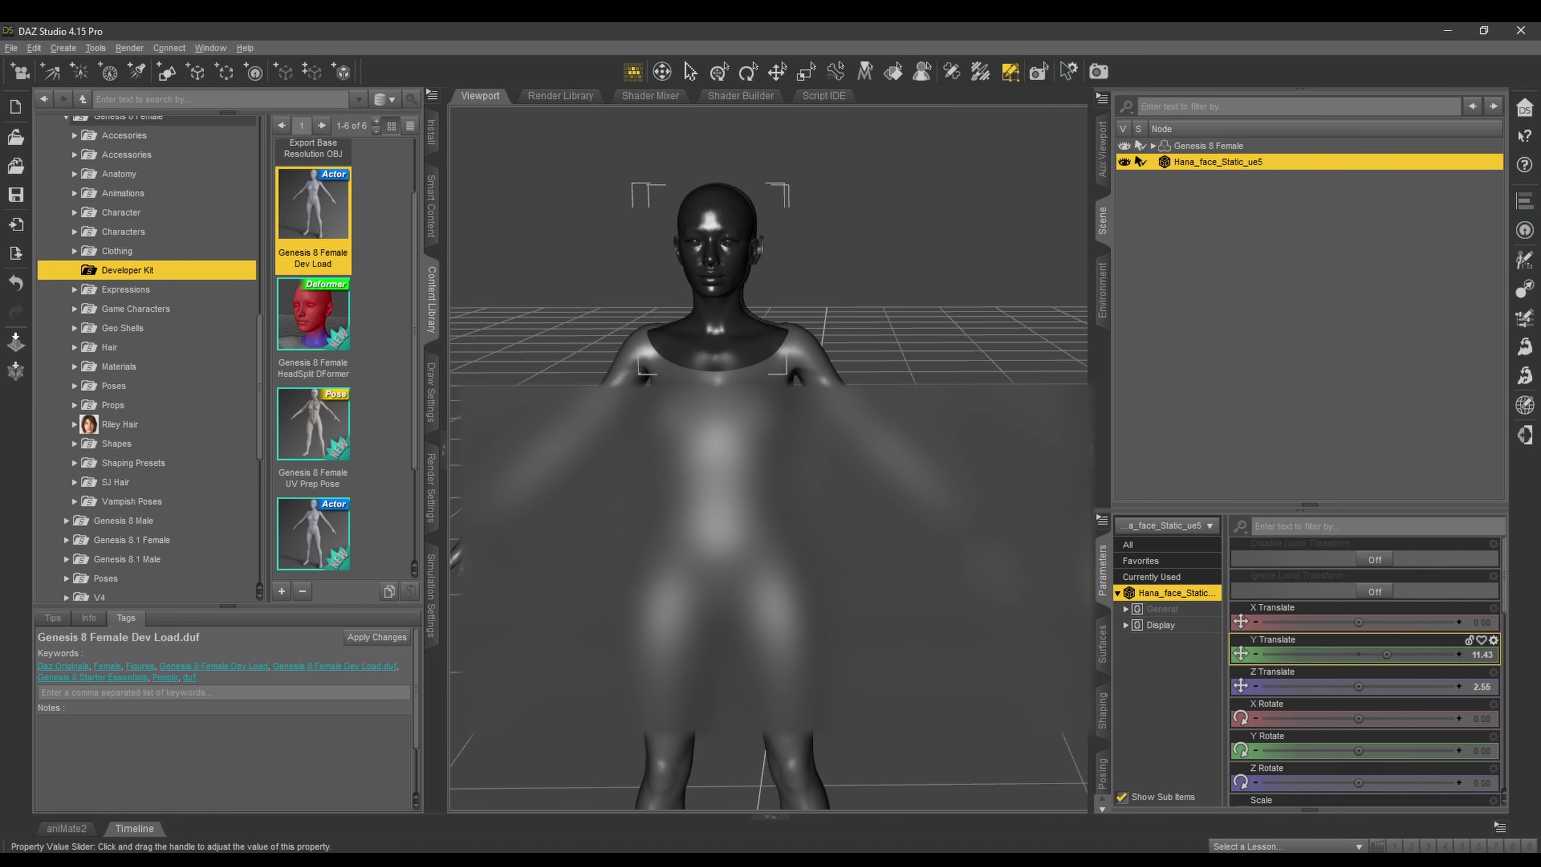
# Step: Align the Hana face with the Genesis head in side view, setting X Translate to 0.40, Y to 11.45 and Z to -2.66
pyautogui.click(1104, 229)
pyautogui.moveTo(1418, 165); pyautogui.dragTo(1350, 174)
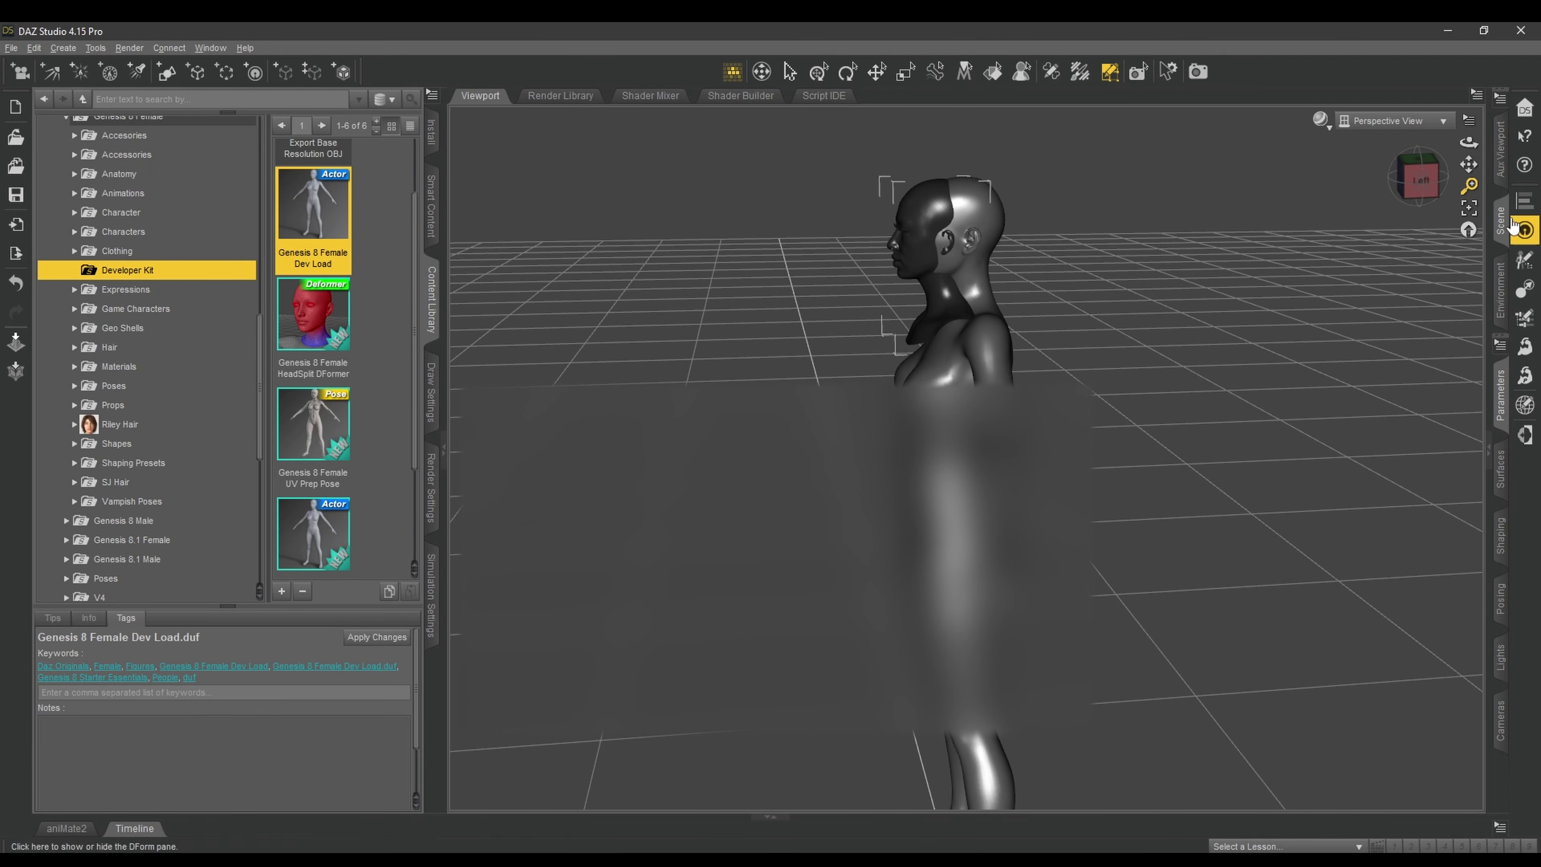
pyautogui.click(1490, 224)
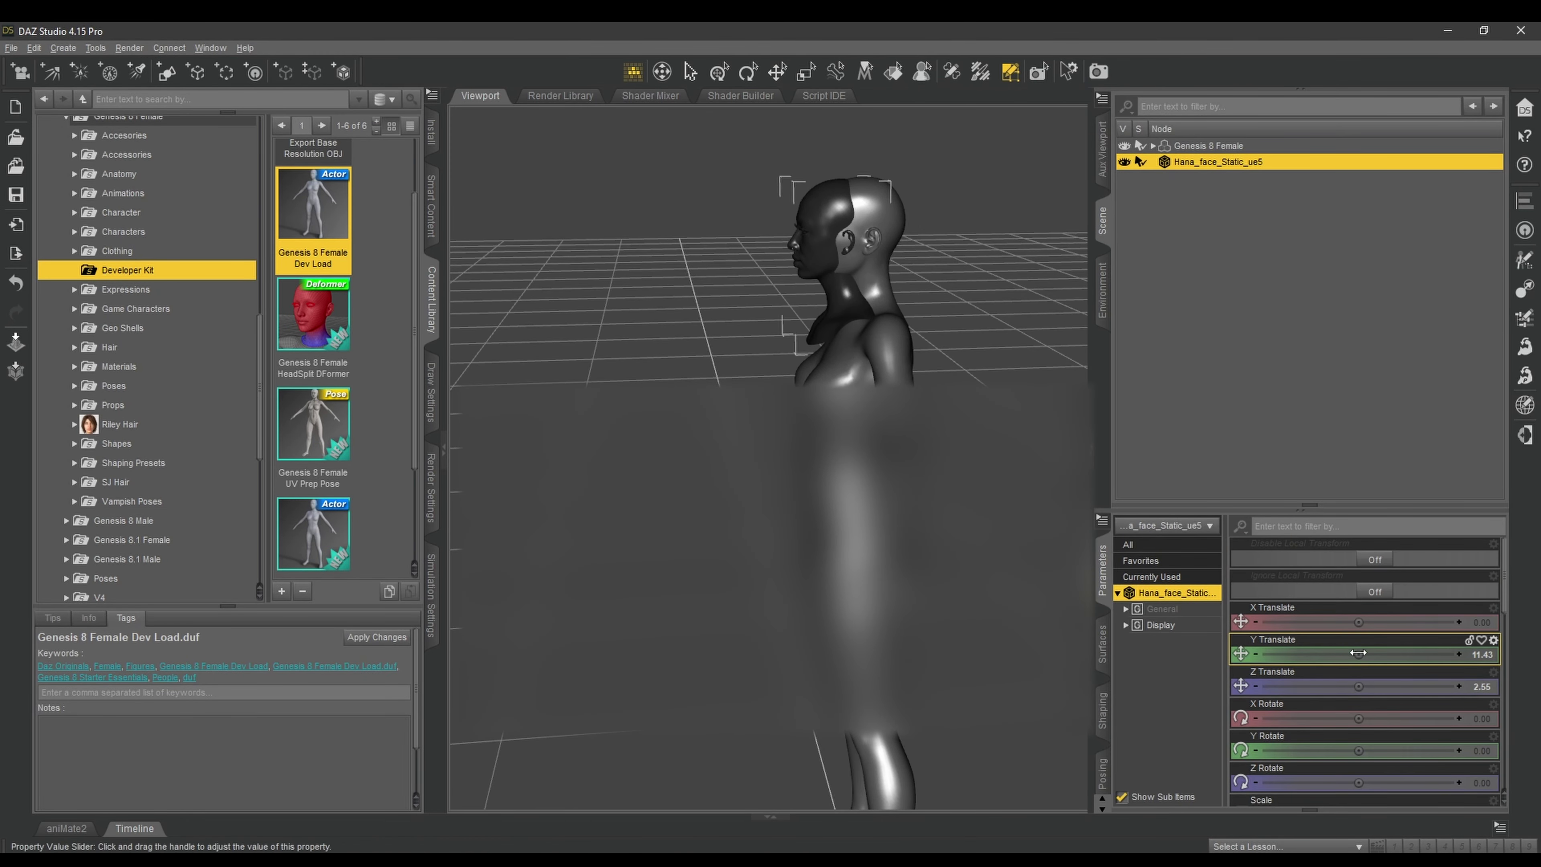
pyautogui.moveTo(1359, 654); pyautogui.dragTo(1359, 622)
pyautogui.moveTo(1358, 686); pyautogui.dragTo(1337, 686)
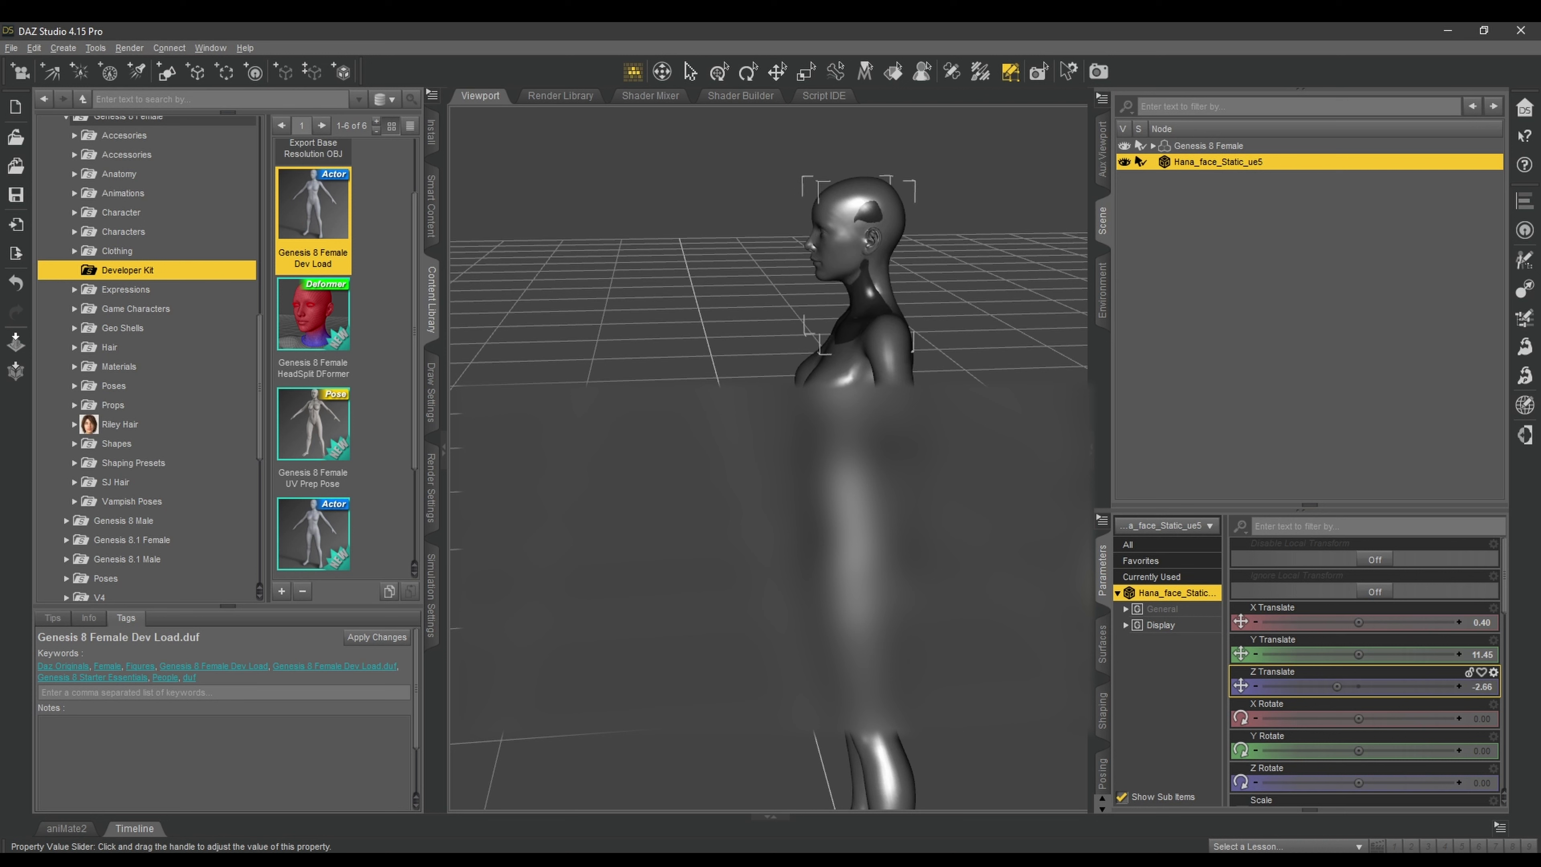
# Step: Scale the Genesis 8 Female figure to 99.5%
pyautogui.click(1223, 148)
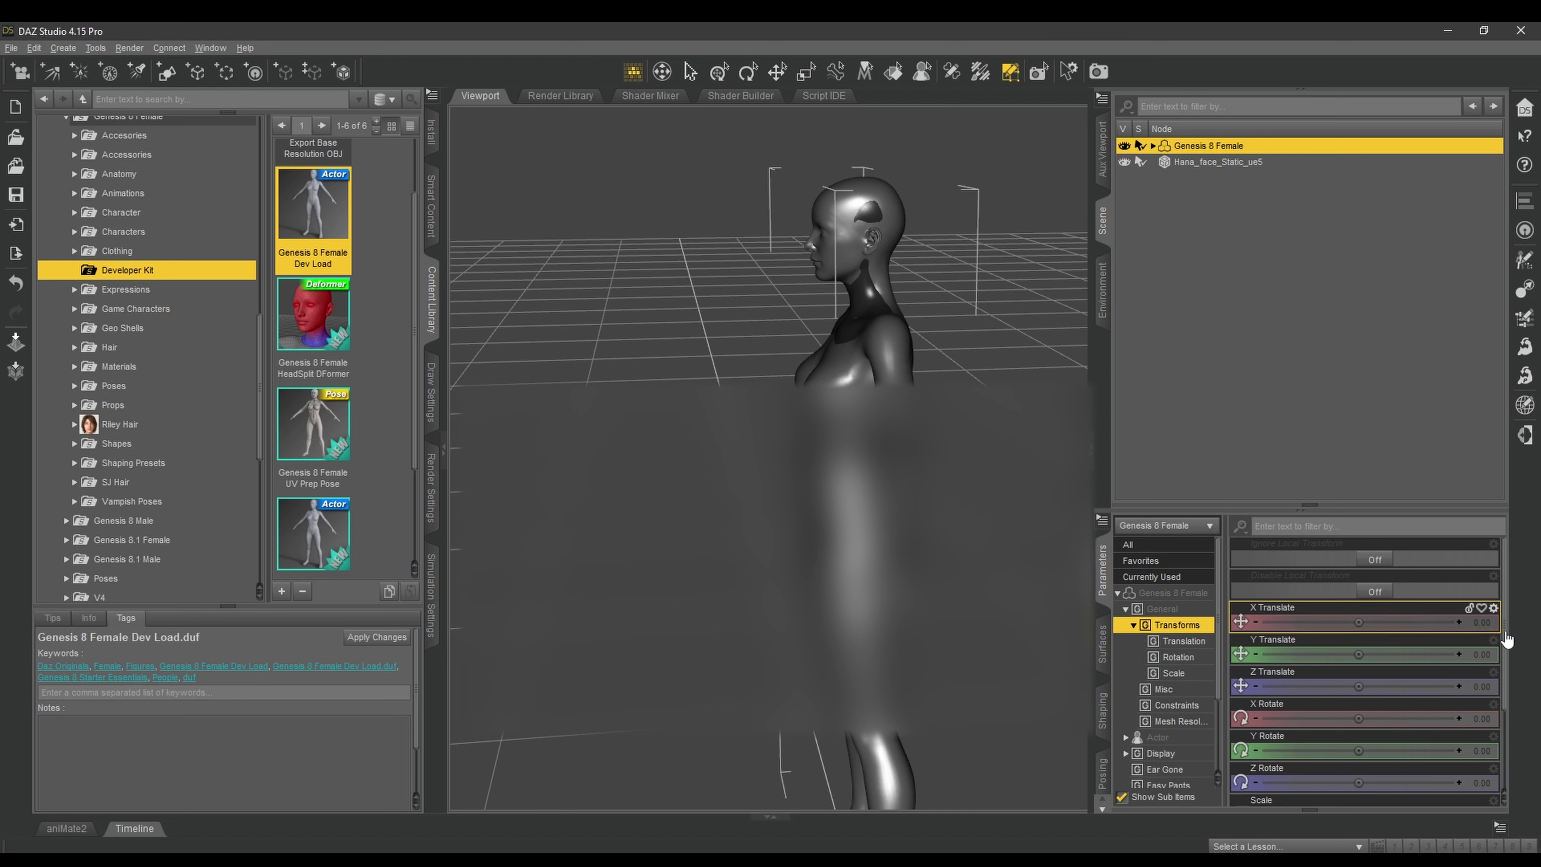
pyautogui.scroll(-3, 1499, 643)
pyautogui.click(1480, 725)
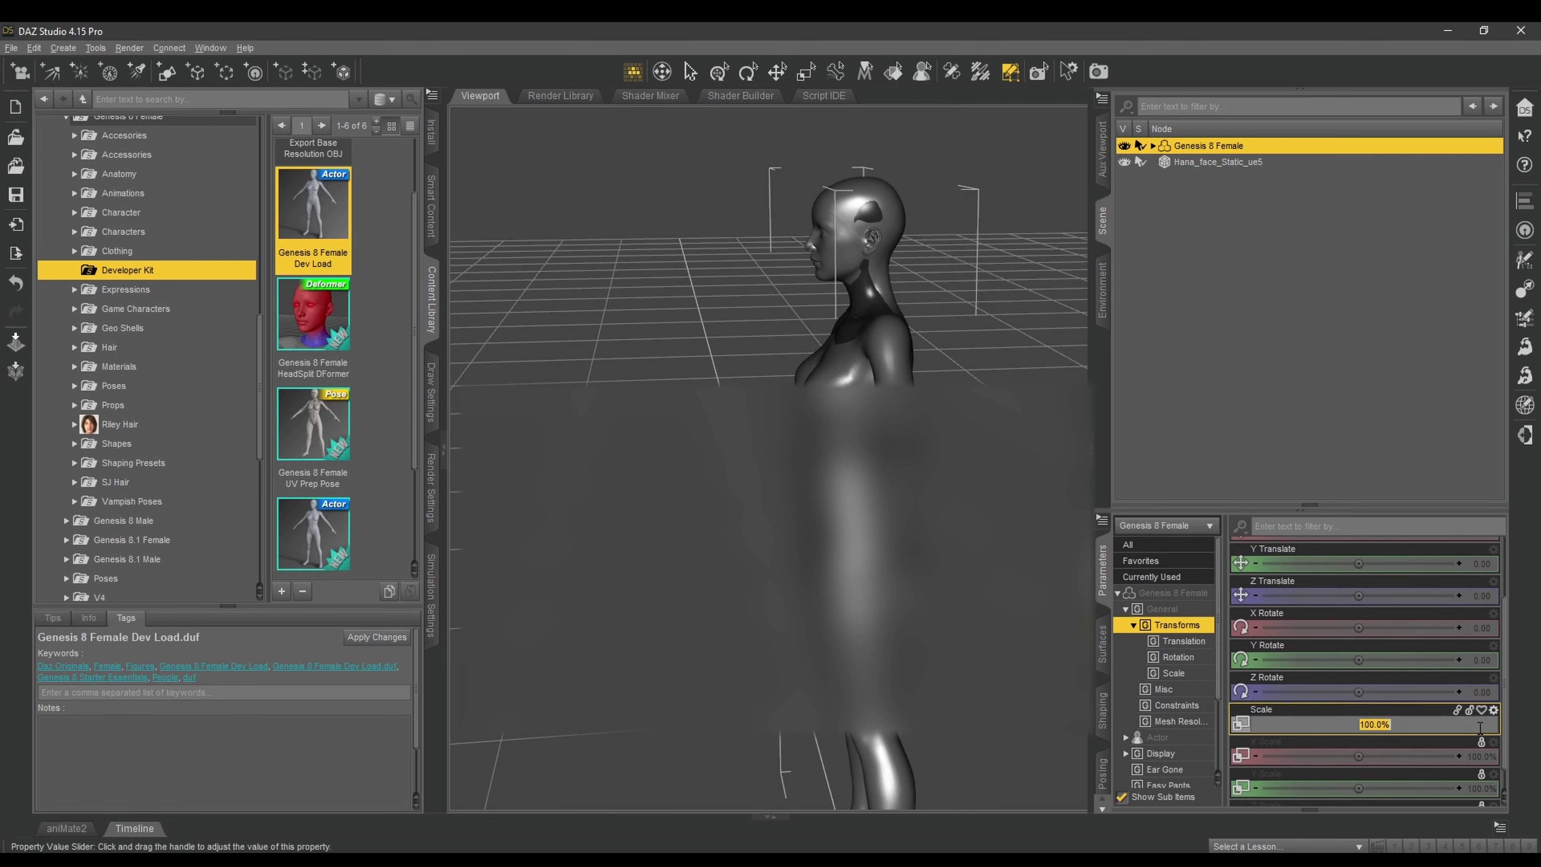
pyautogui.write('99.5')
pyautogui.press('Return')
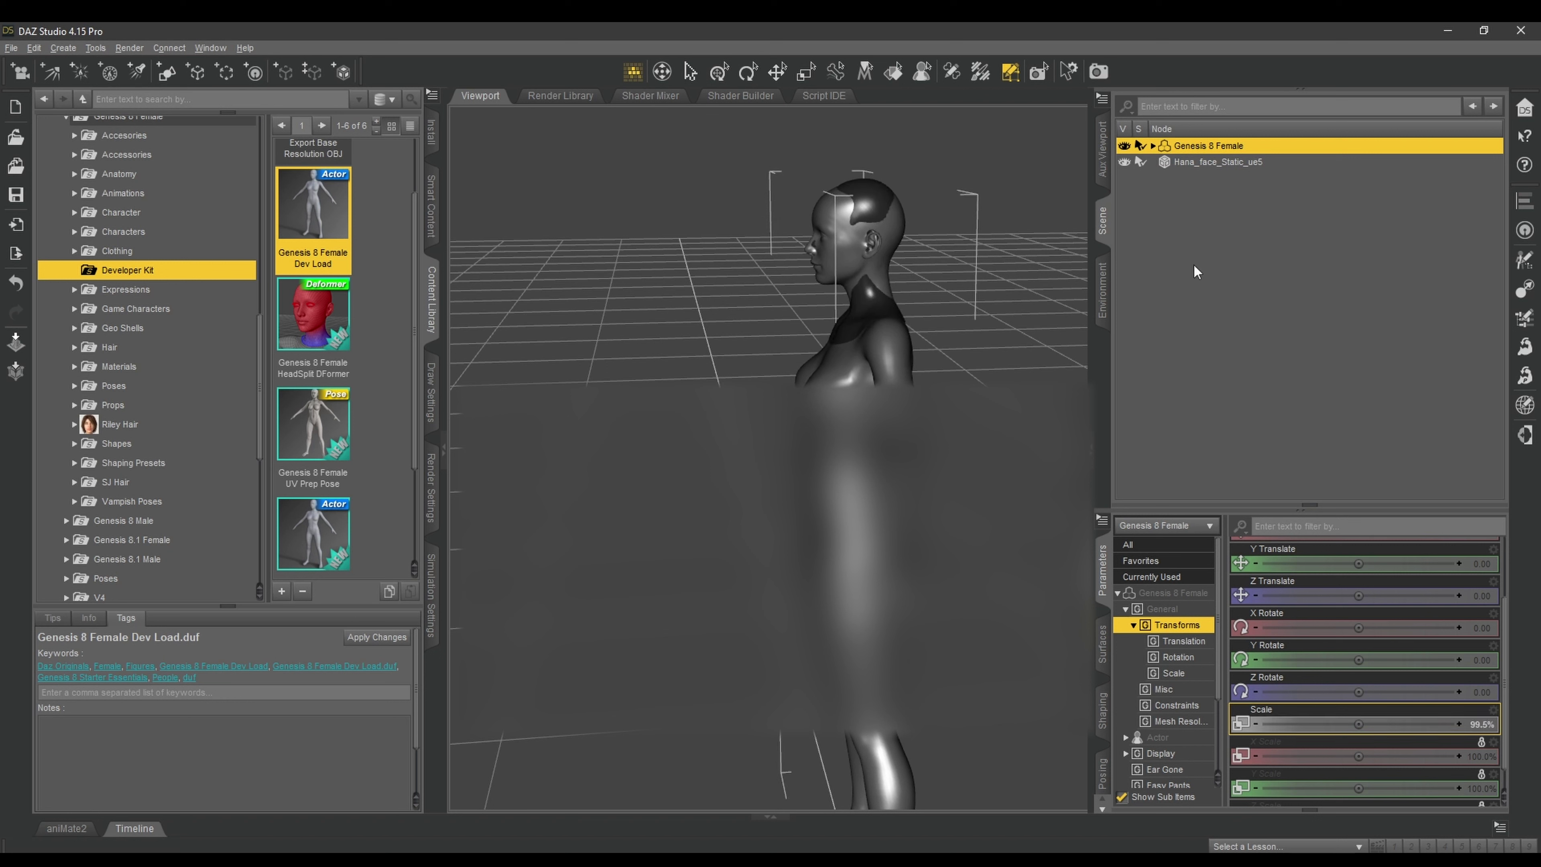
# Step: Check the fit from the front, delete Hana_face_Static_ue5 from the scene and select Genesis 8 Female
pyautogui.click(1105, 221)
pyautogui.moveTo(1419, 187)
pyautogui.mouseDown()
pyautogui.moveTo(1462, 205)
pyautogui.moveTo(1442, 165)
pyautogui.moveTo(1462, 182)
pyautogui.moveTo(1394, 156)
pyautogui.moveTo(1439, 165)
pyautogui.mouseUp()
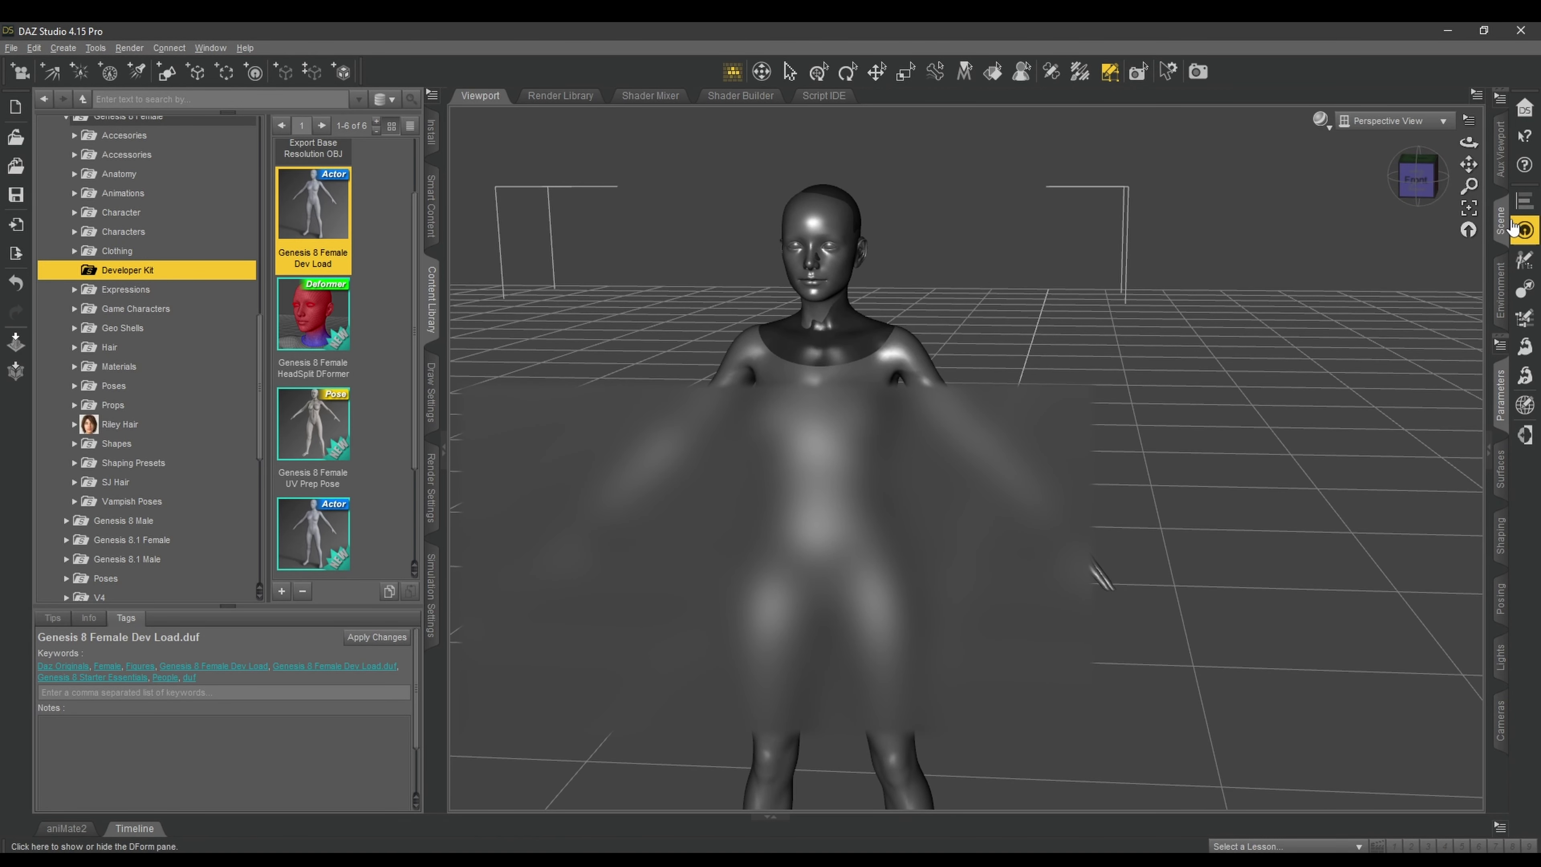
pyautogui.click(1500, 222)
pyautogui.click(1228, 161)
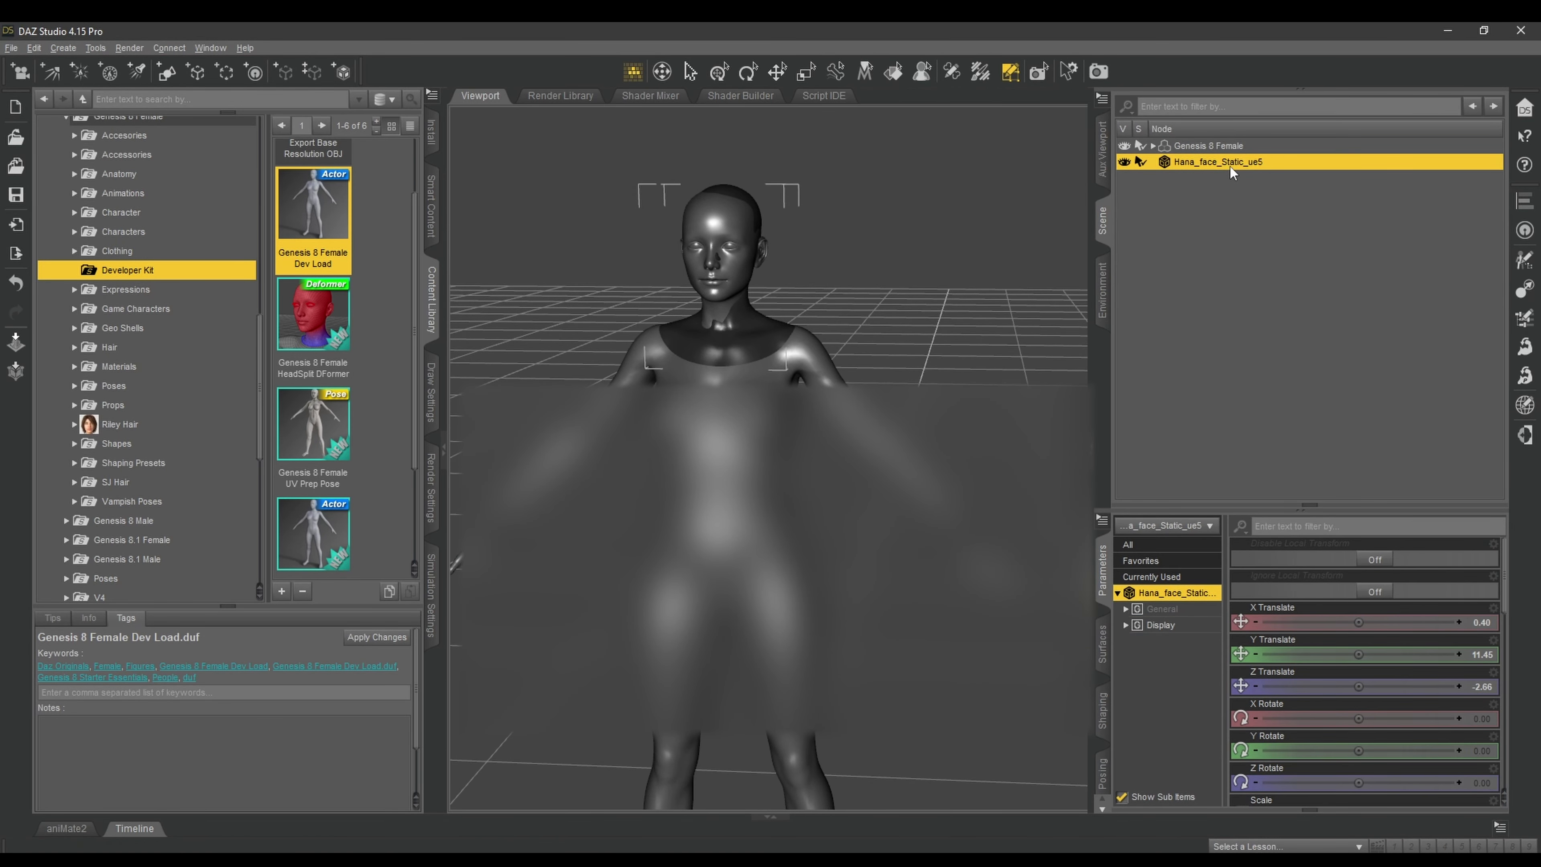
pyautogui.press('Delete')
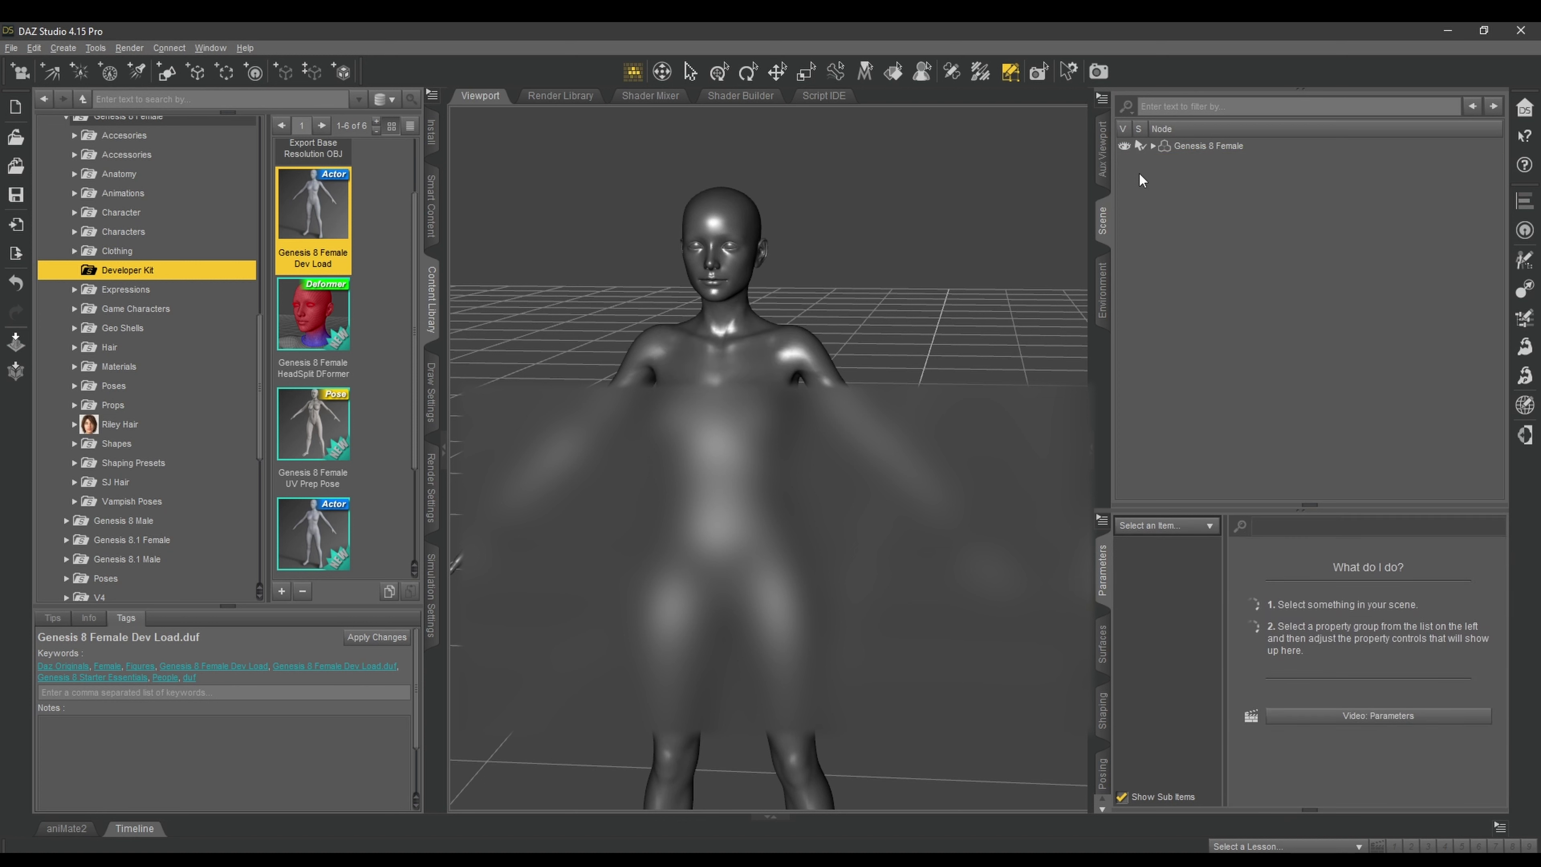
pyautogui.click(1190, 149)
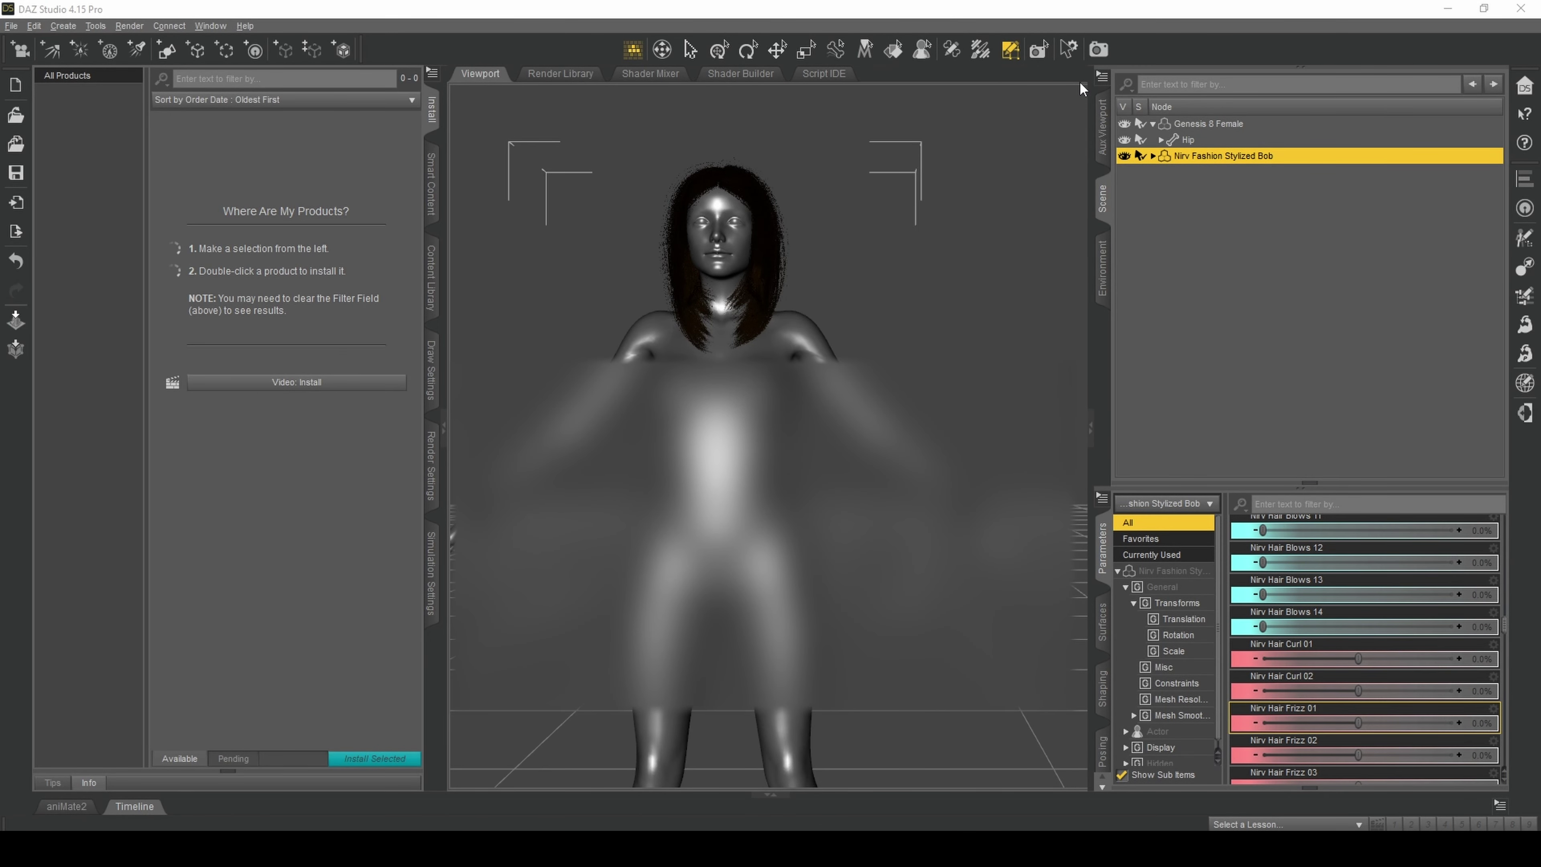
# Step: Examine the Nirv Fashion Stylized Bob hair on the figure from the front, from above and from the side
pyautogui.click(1101, 205)
pyautogui.moveTo(1416, 167)
pyautogui.mouseDown()
pyautogui.moveTo(1376, 178)
pyautogui.moveTo(1426, 176)
pyautogui.moveTo(1410, 158)
pyautogui.mouseUp()
pyautogui.click(1413, 163)
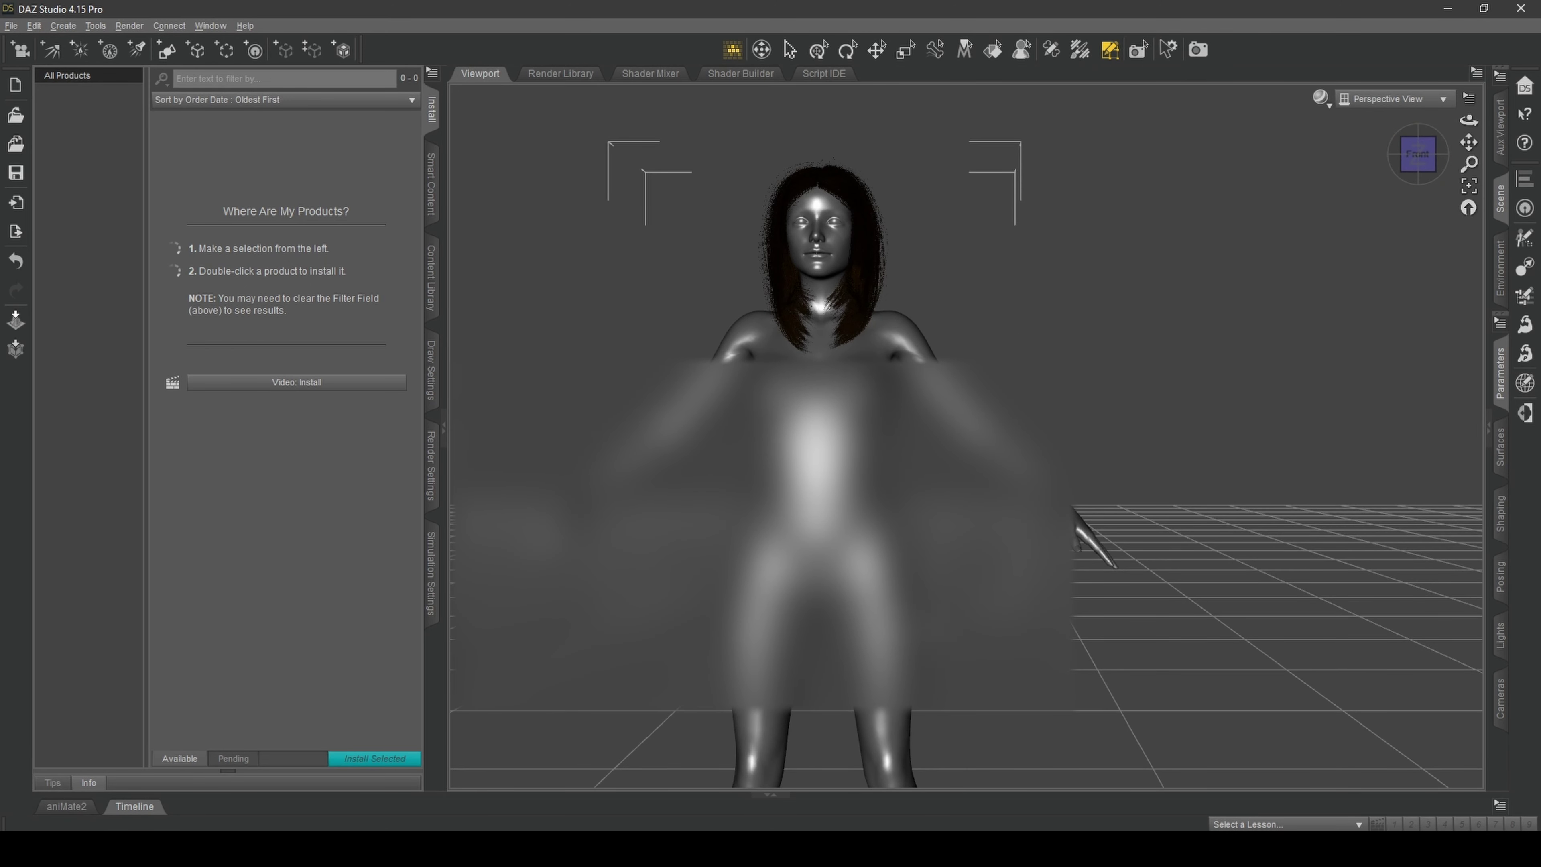
pyautogui.moveTo(1424, 169); pyautogui.dragTo(1396, 182)
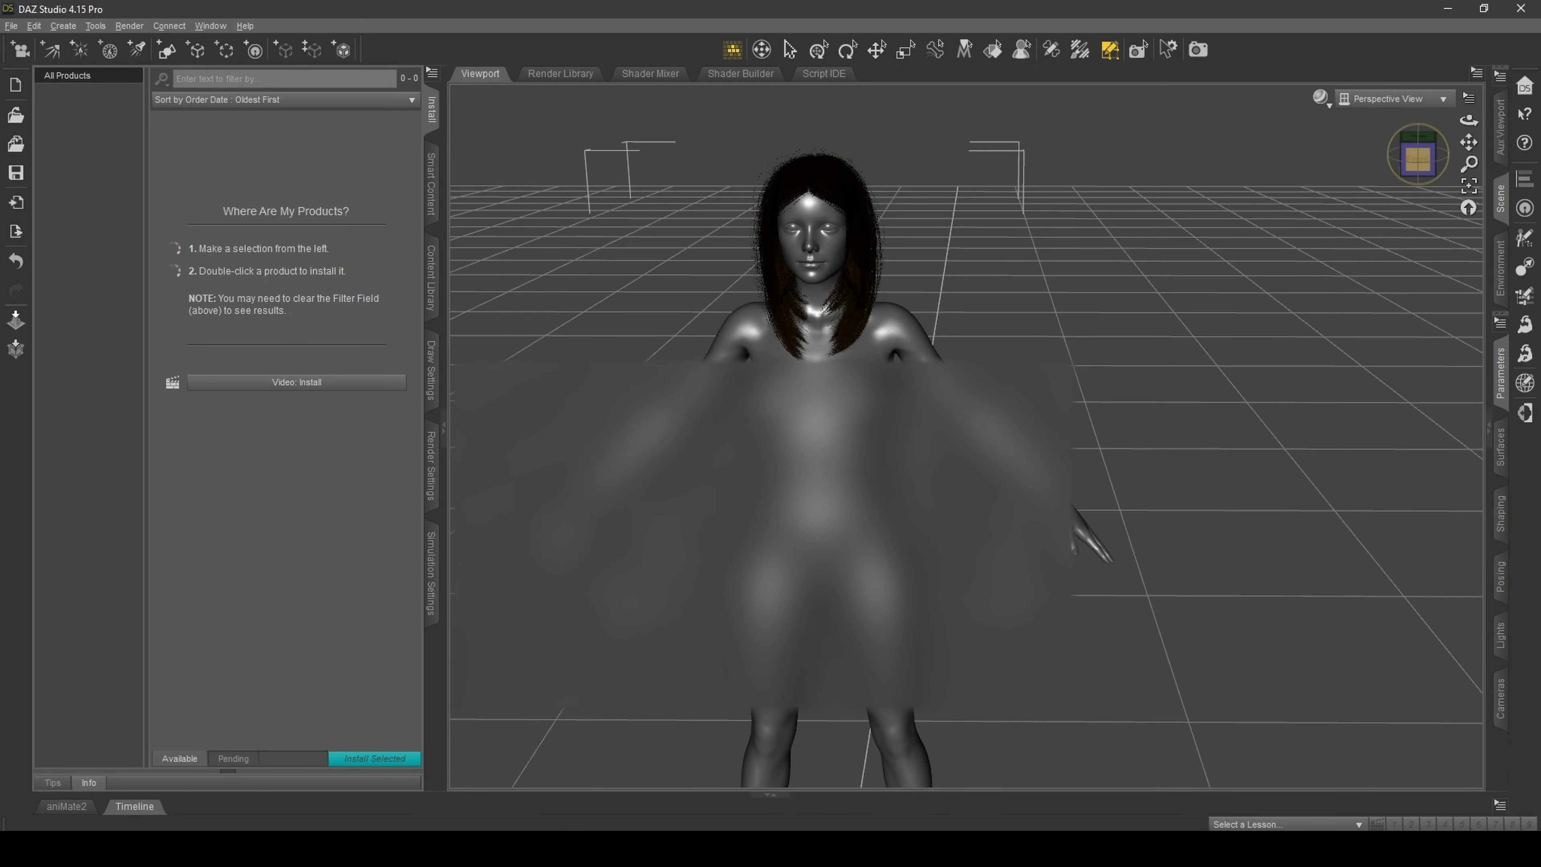
pyautogui.click(1418, 155)
pyautogui.click(1423, 159)
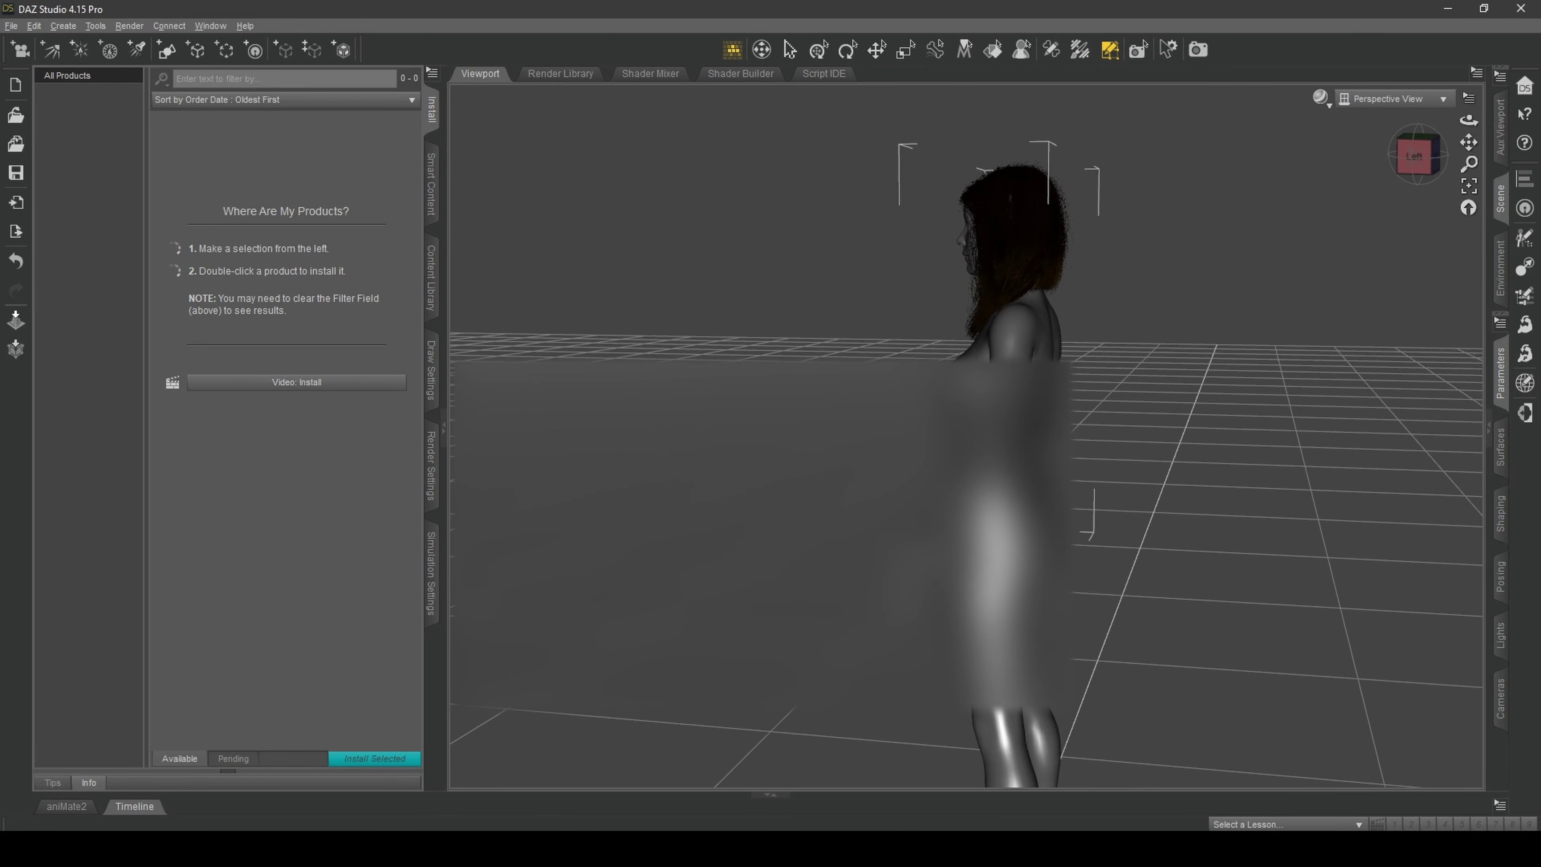
# Step: Set the bob hair's Curl 01 to 41.4%, Curl 02 to -0.42%, Frizz 01 to 13.8% and Frizz 02 to 25.5%
pyautogui.click(1424, 159)
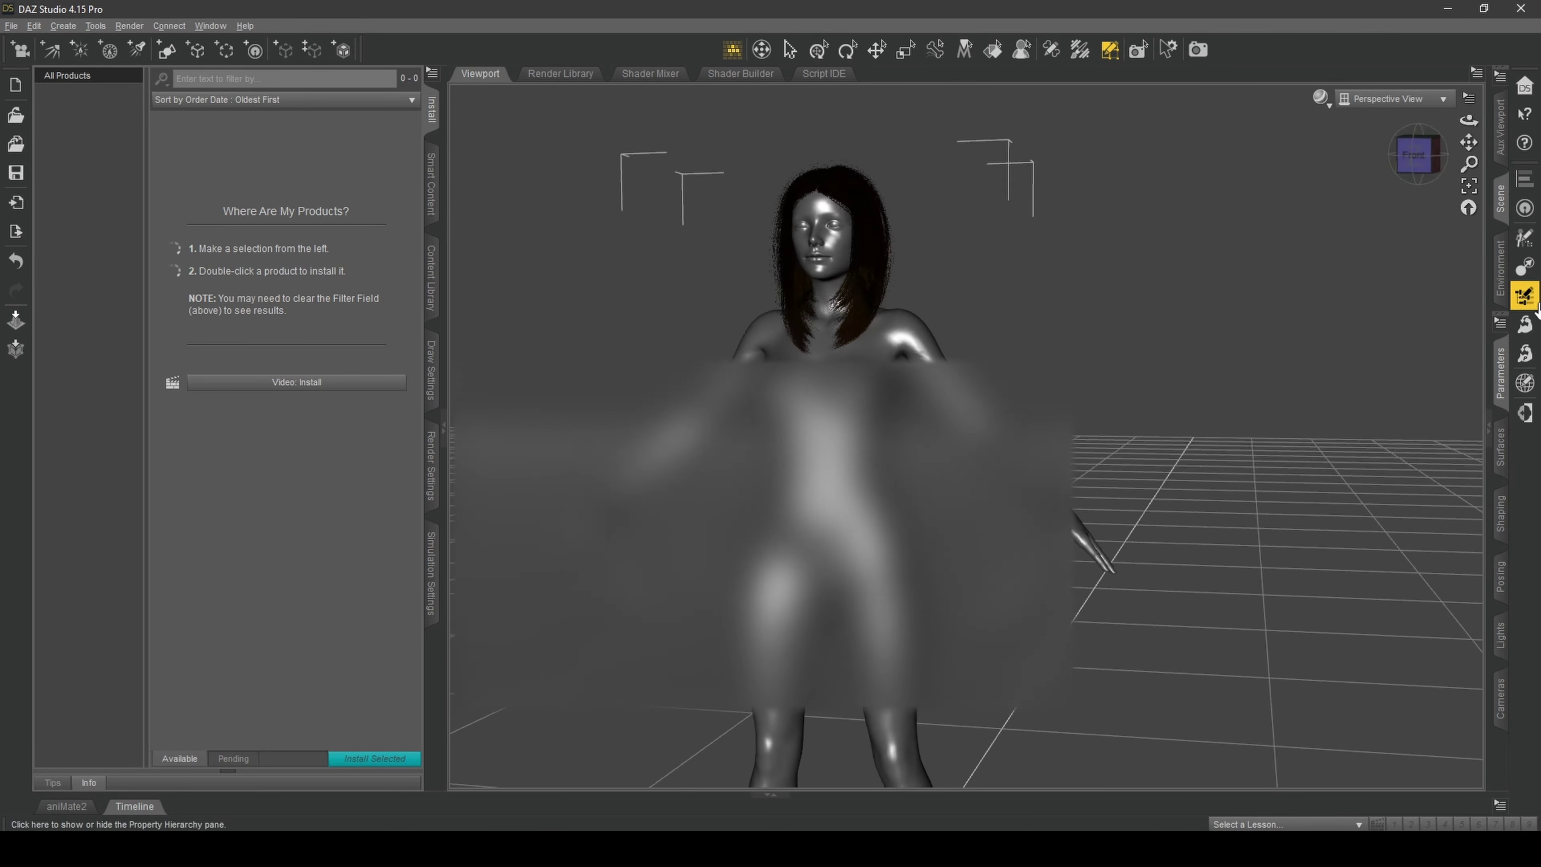
pyautogui.click(1502, 199)
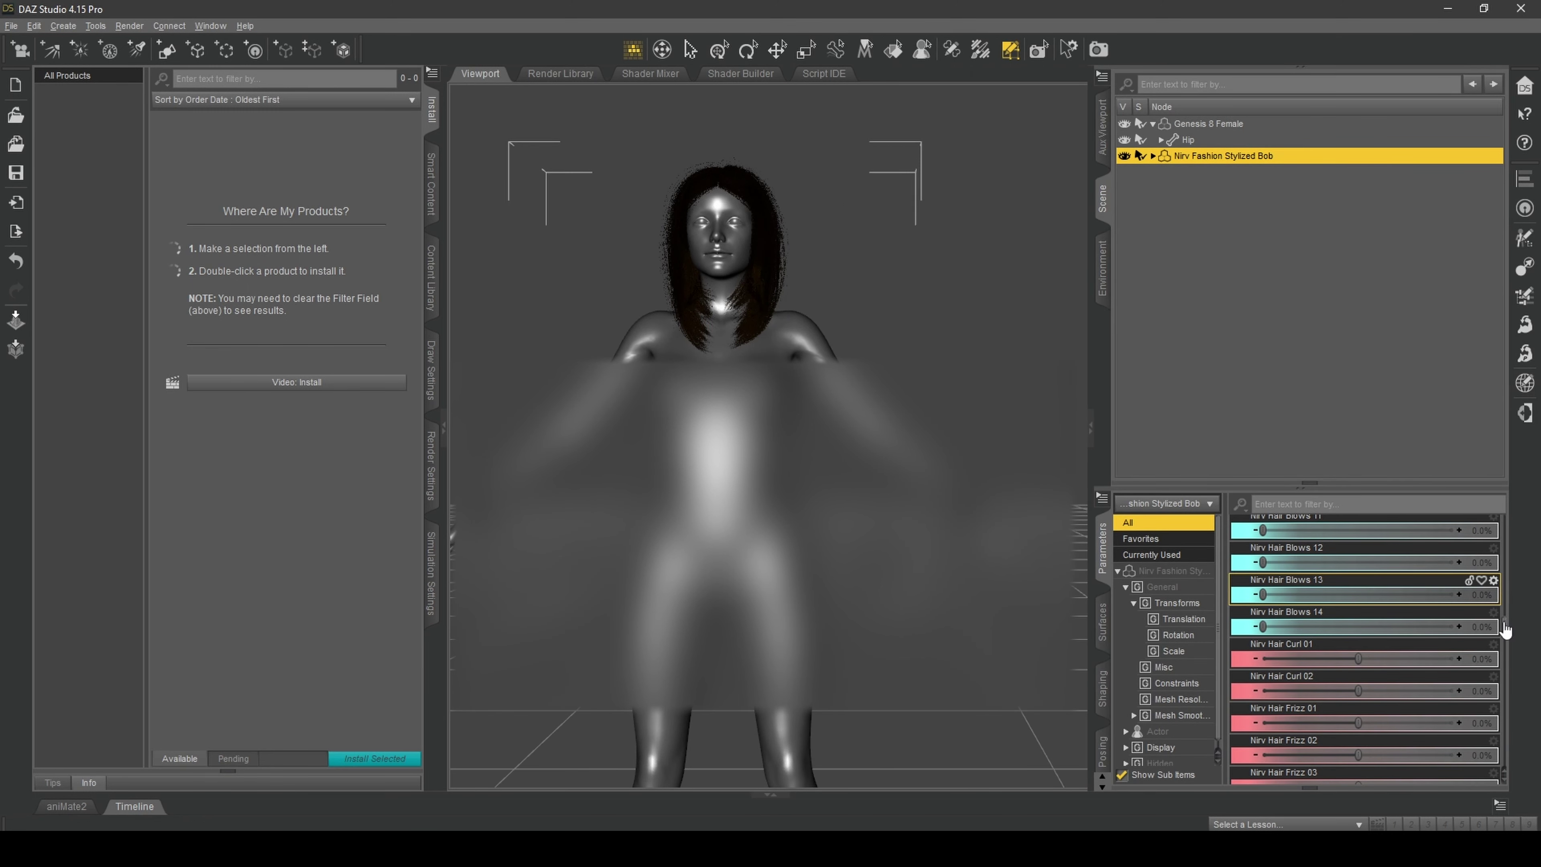
pyautogui.scroll(-10, 1504, 638)
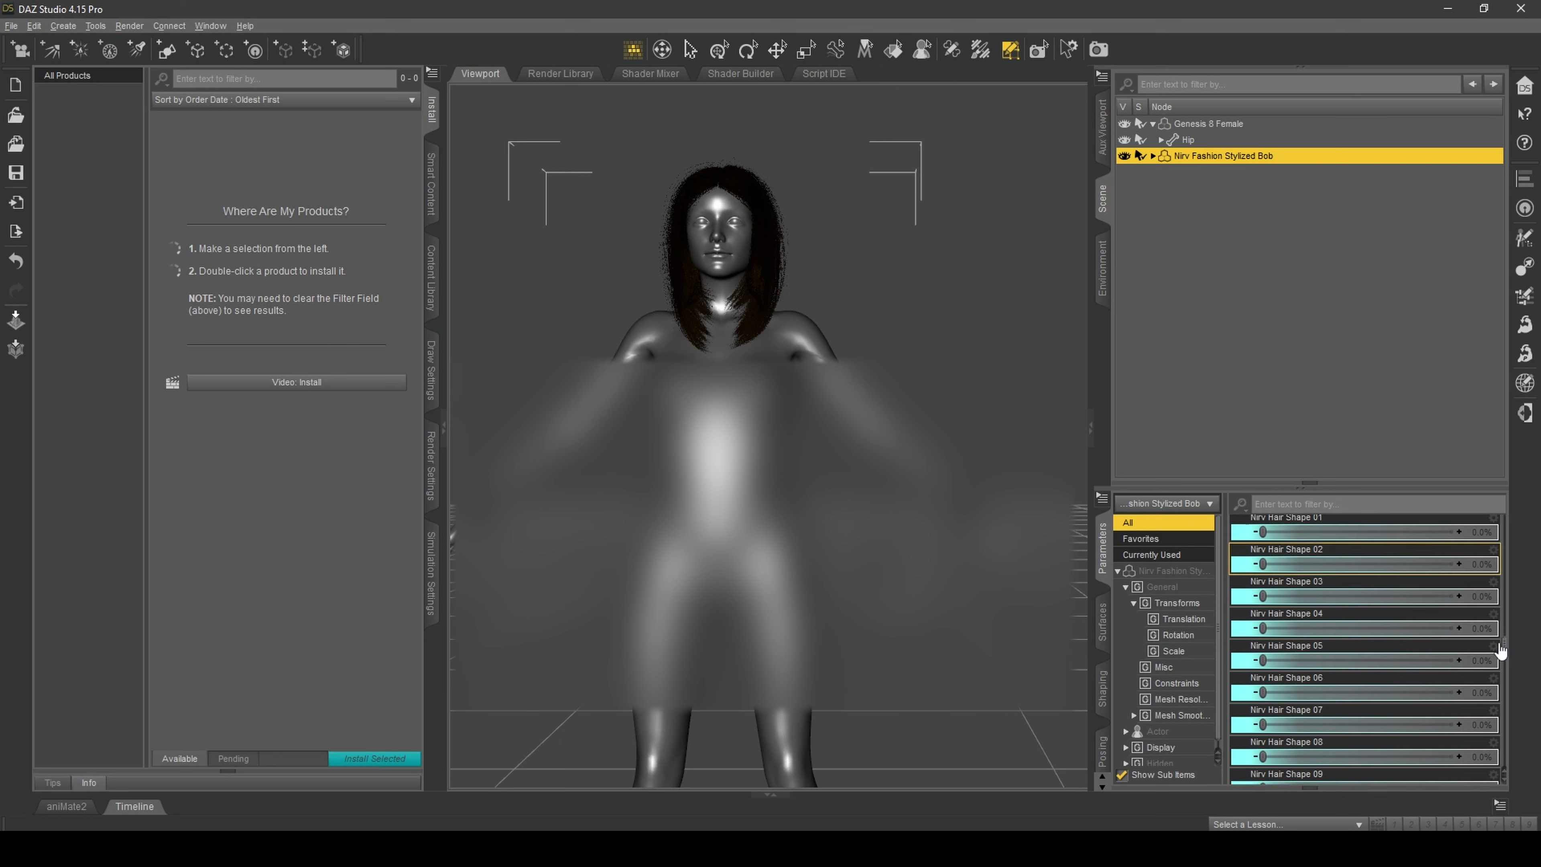
pyautogui.scroll(10, 1501, 651)
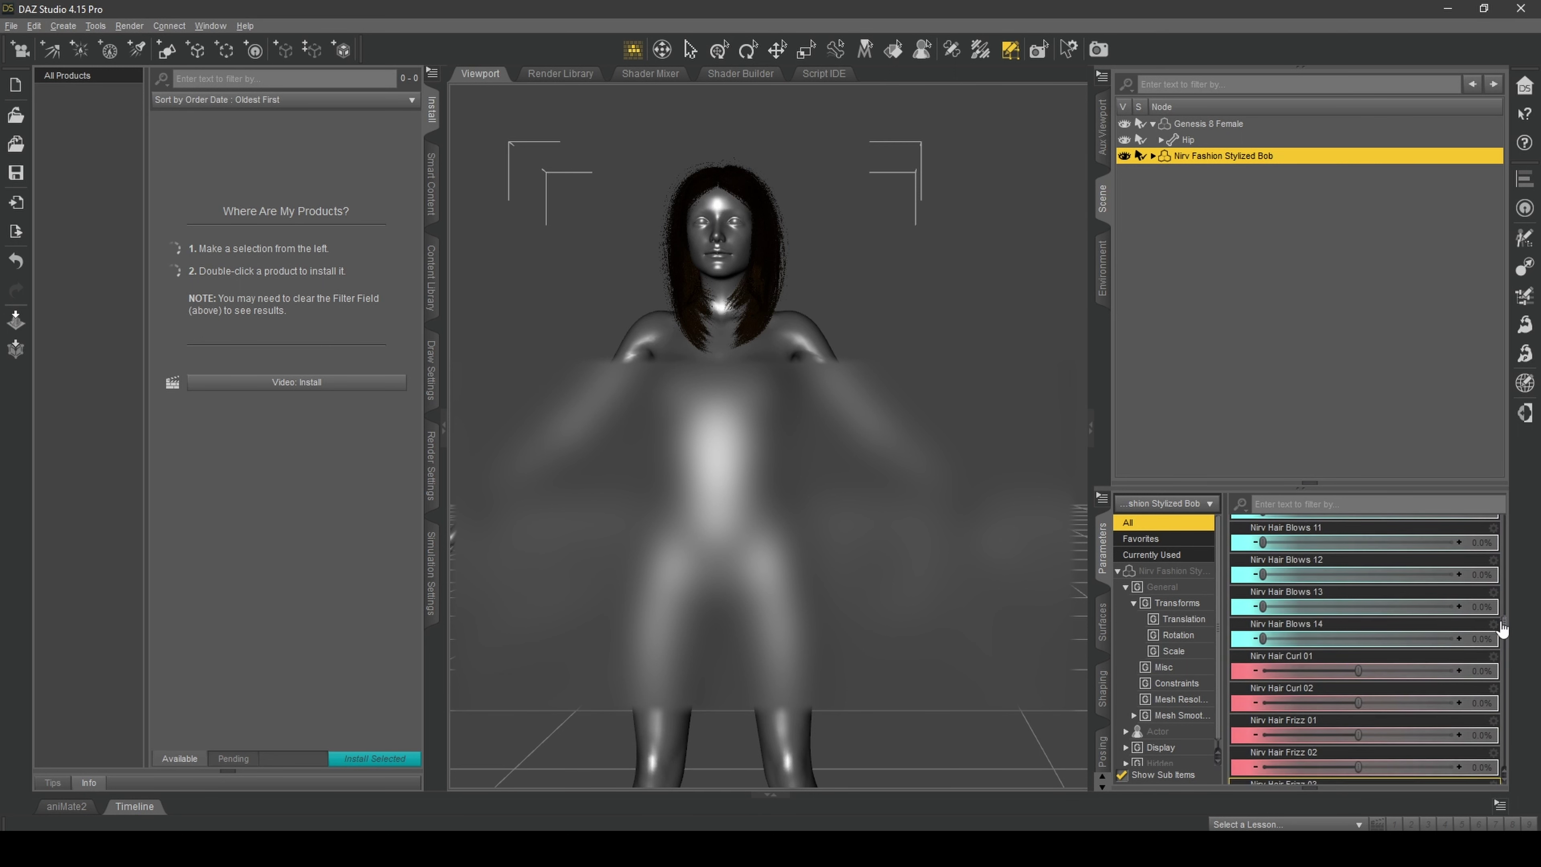
pyautogui.scroll(5, 1502, 619)
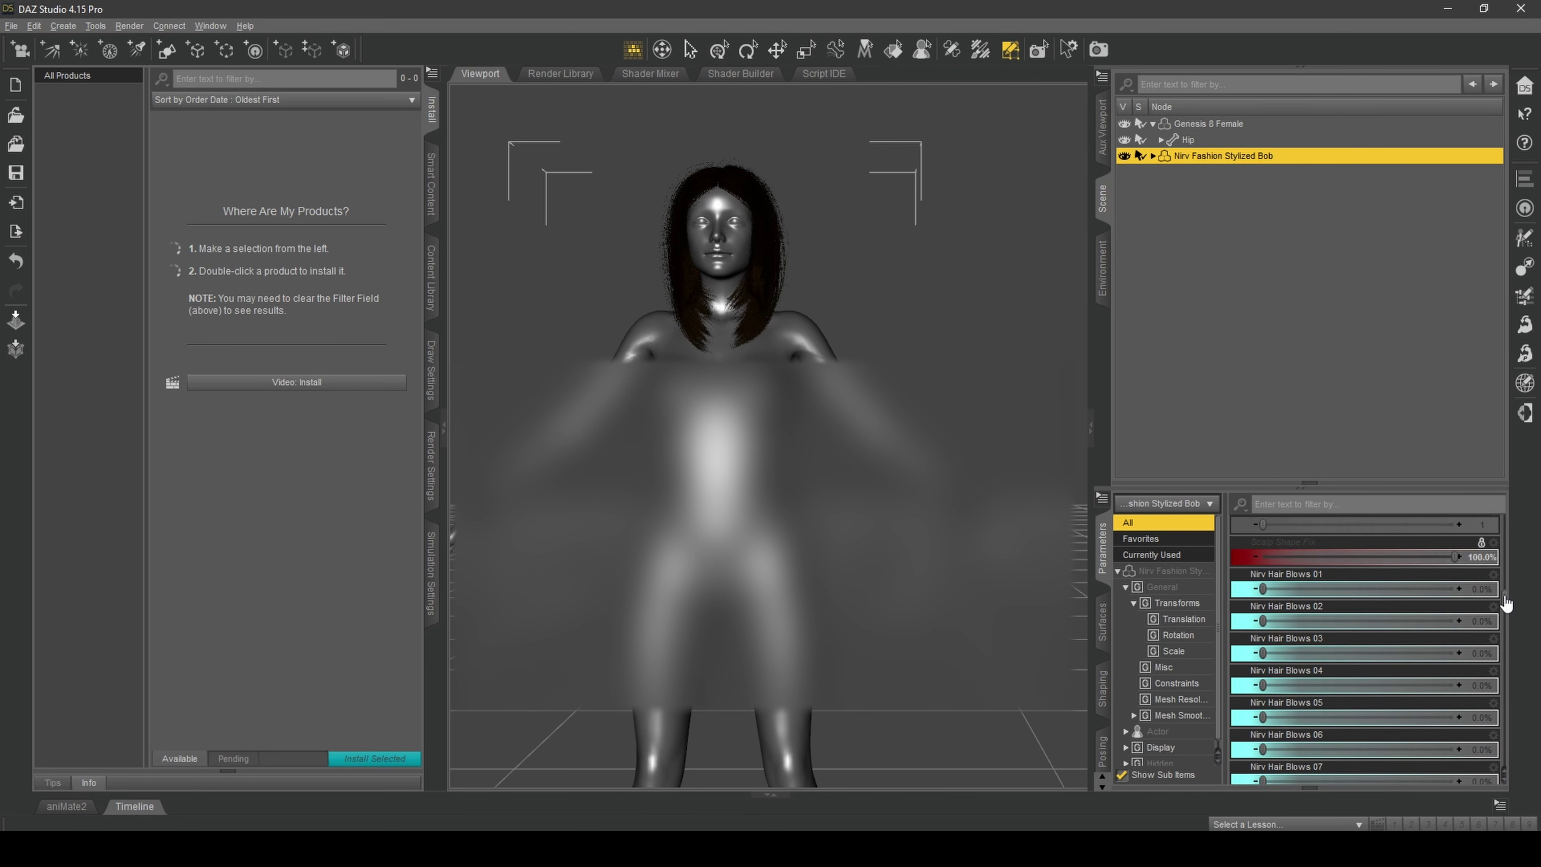
pyautogui.scroll(-6, 1504, 626)
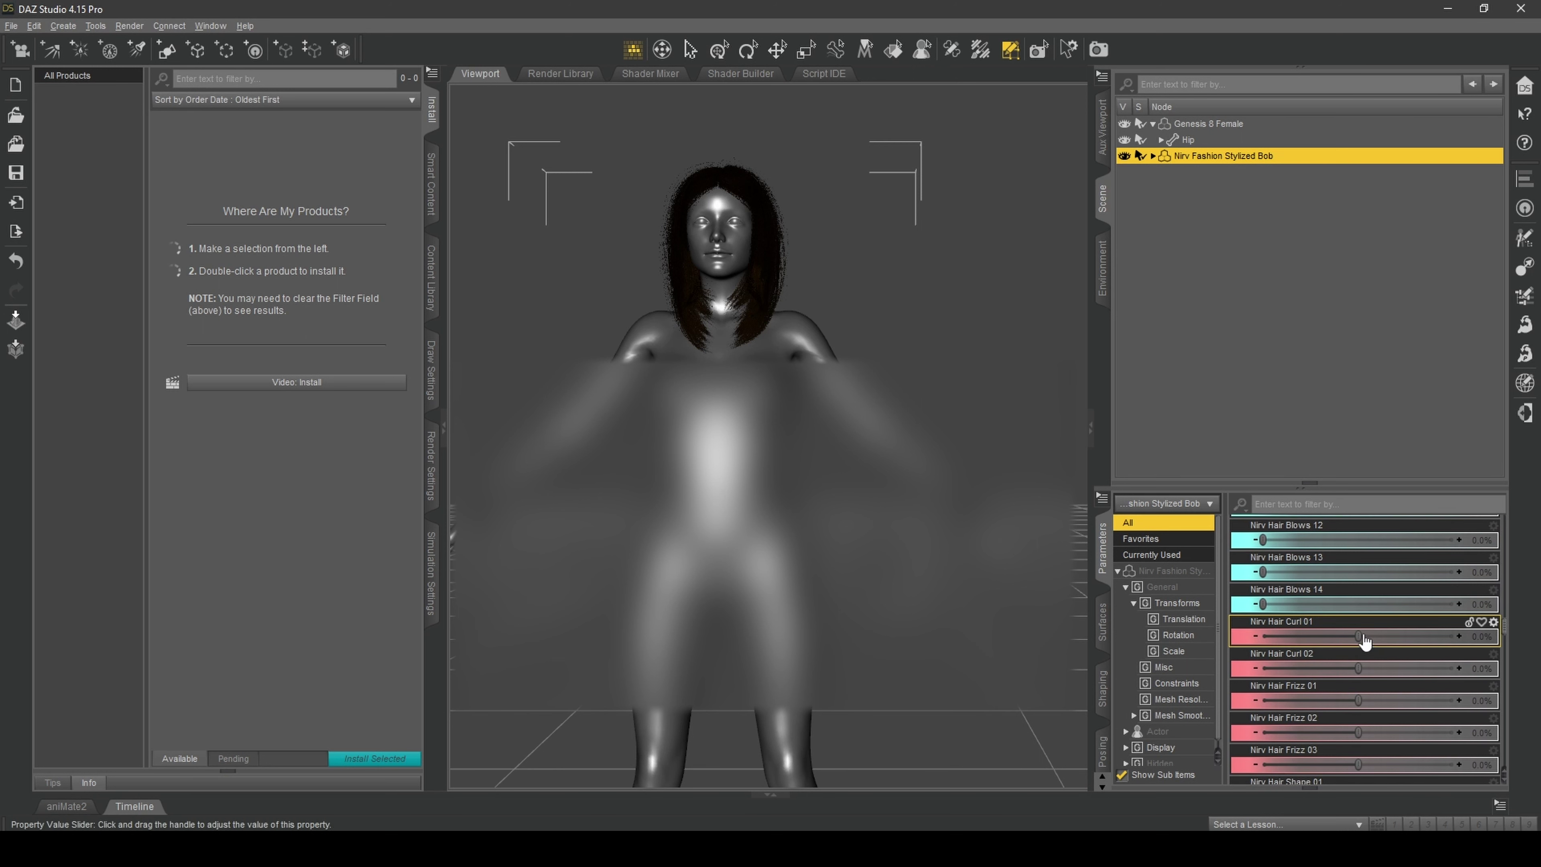
pyautogui.moveTo(1380, 635); pyautogui.dragTo(1384, 732)
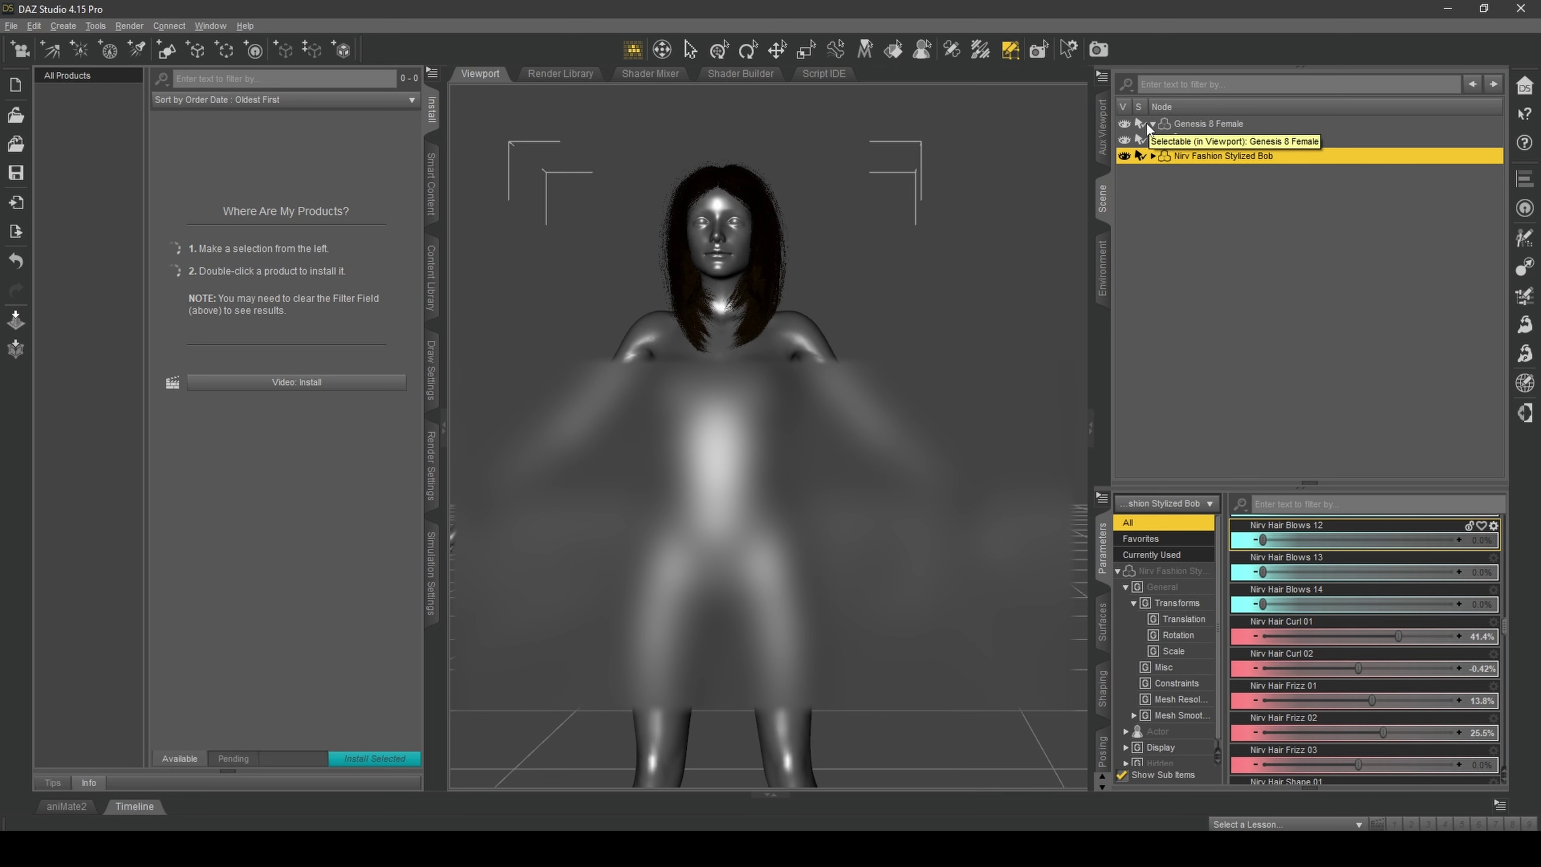
# Step: Inspect the Nirv Fashion Stylized Bob's child nodes in the scene hierarchy and view the figure from the front
pyautogui.click(1103, 200)
pyautogui.moveTo(1419, 156)
pyautogui.mouseDown()
pyautogui.moveTo(1335, 156)
pyautogui.moveTo(1420, 157)
pyautogui.mouseUp()
pyautogui.click(1421, 158)
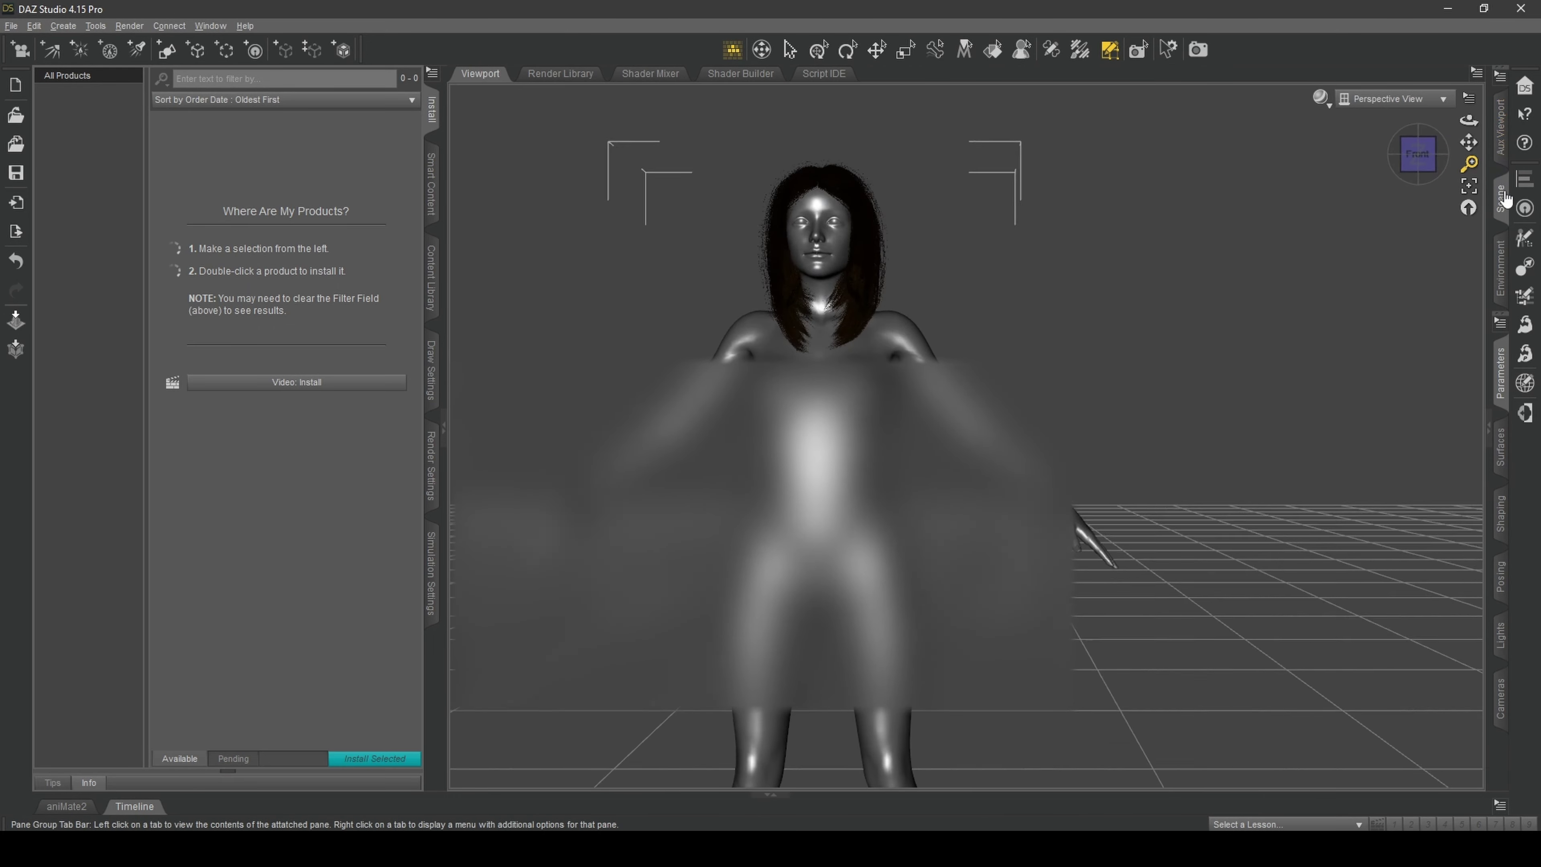
pyautogui.click(1501, 198)
pyautogui.click(1153, 156)
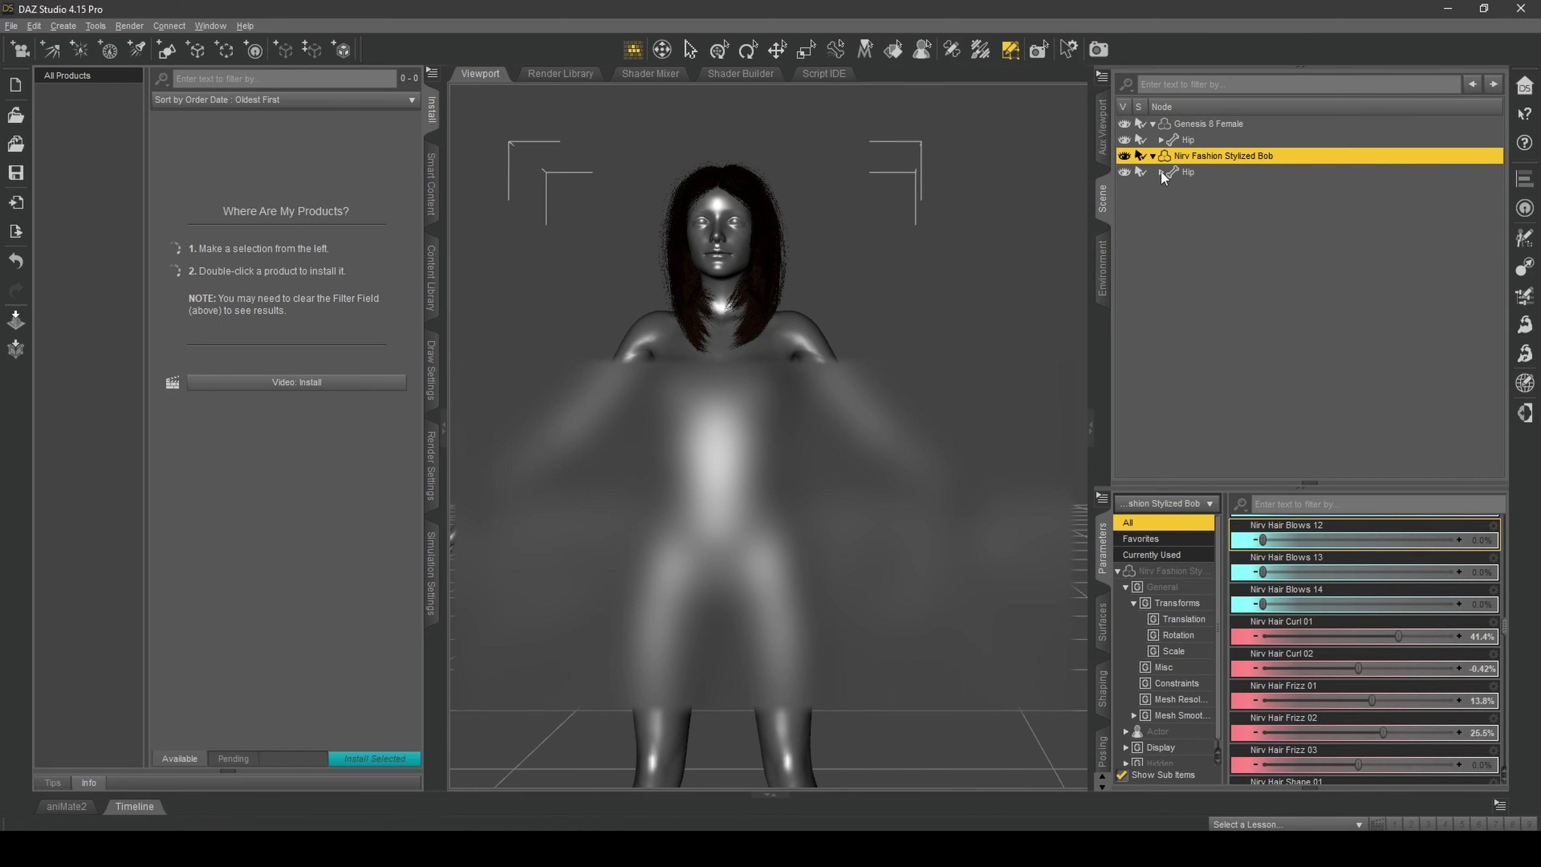
pyautogui.click(1153, 157)
pyautogui.click(1153, 157)
pyautogui.click(1099, 203)
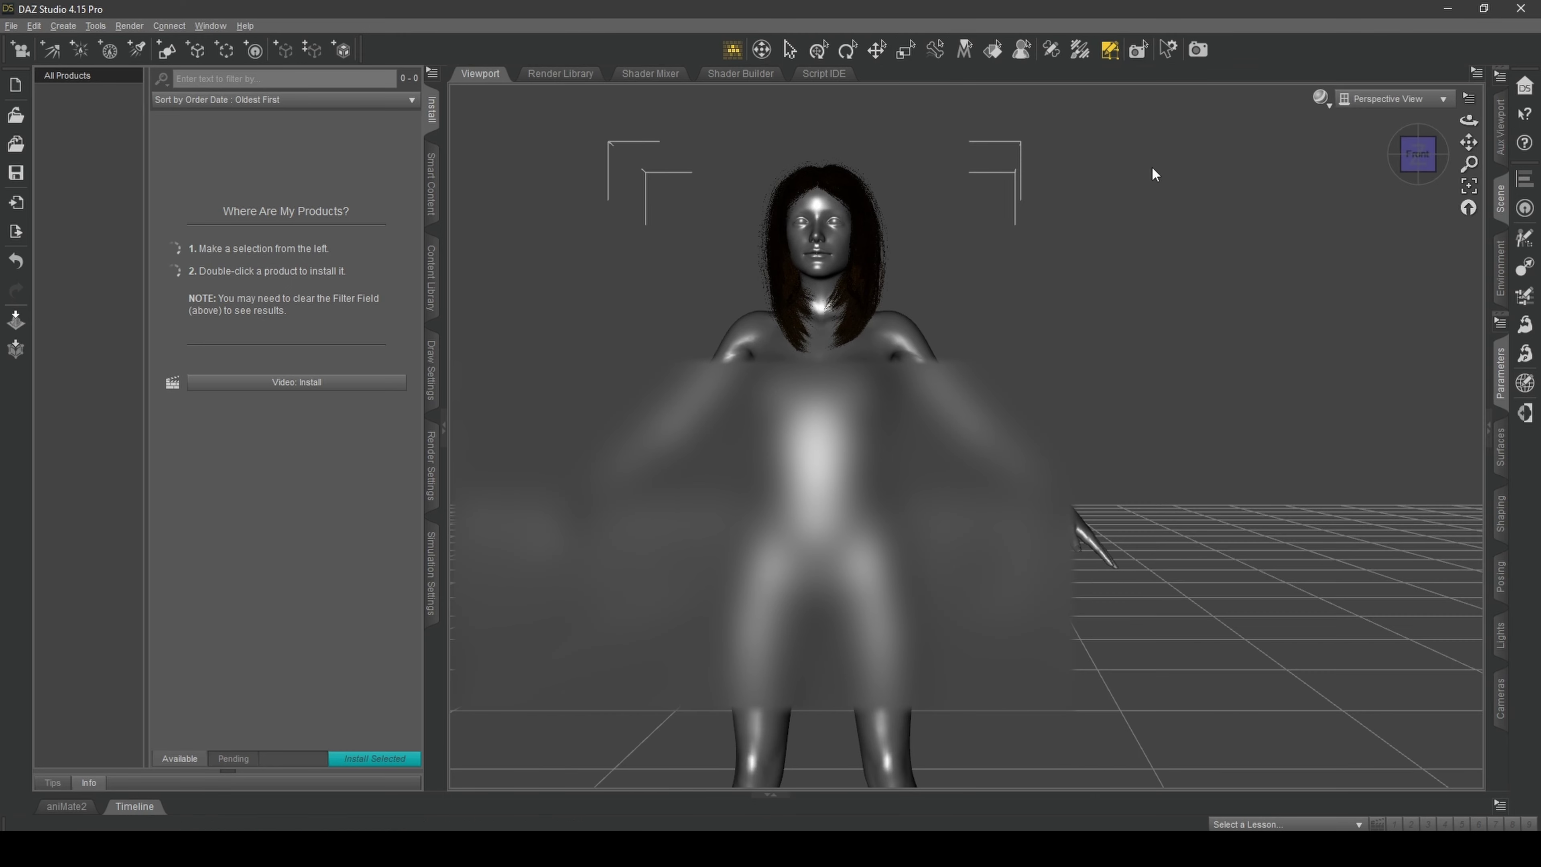
pyautogui.moveTo(1419, 155)
pyautogui.mouseDown()
pyautogui.moveTo(1487, 165)
pyautogui.moveTo(1426, 157)
pyautogui.mouseUp()
pyautogui.click(1415, 155)
# Step: Start a Wavefront OBJ export of the Nirv Fashion Stylized Bob and browse to the Models > Tutorials > dazGroom folder
pyautogui.click(11, 26)
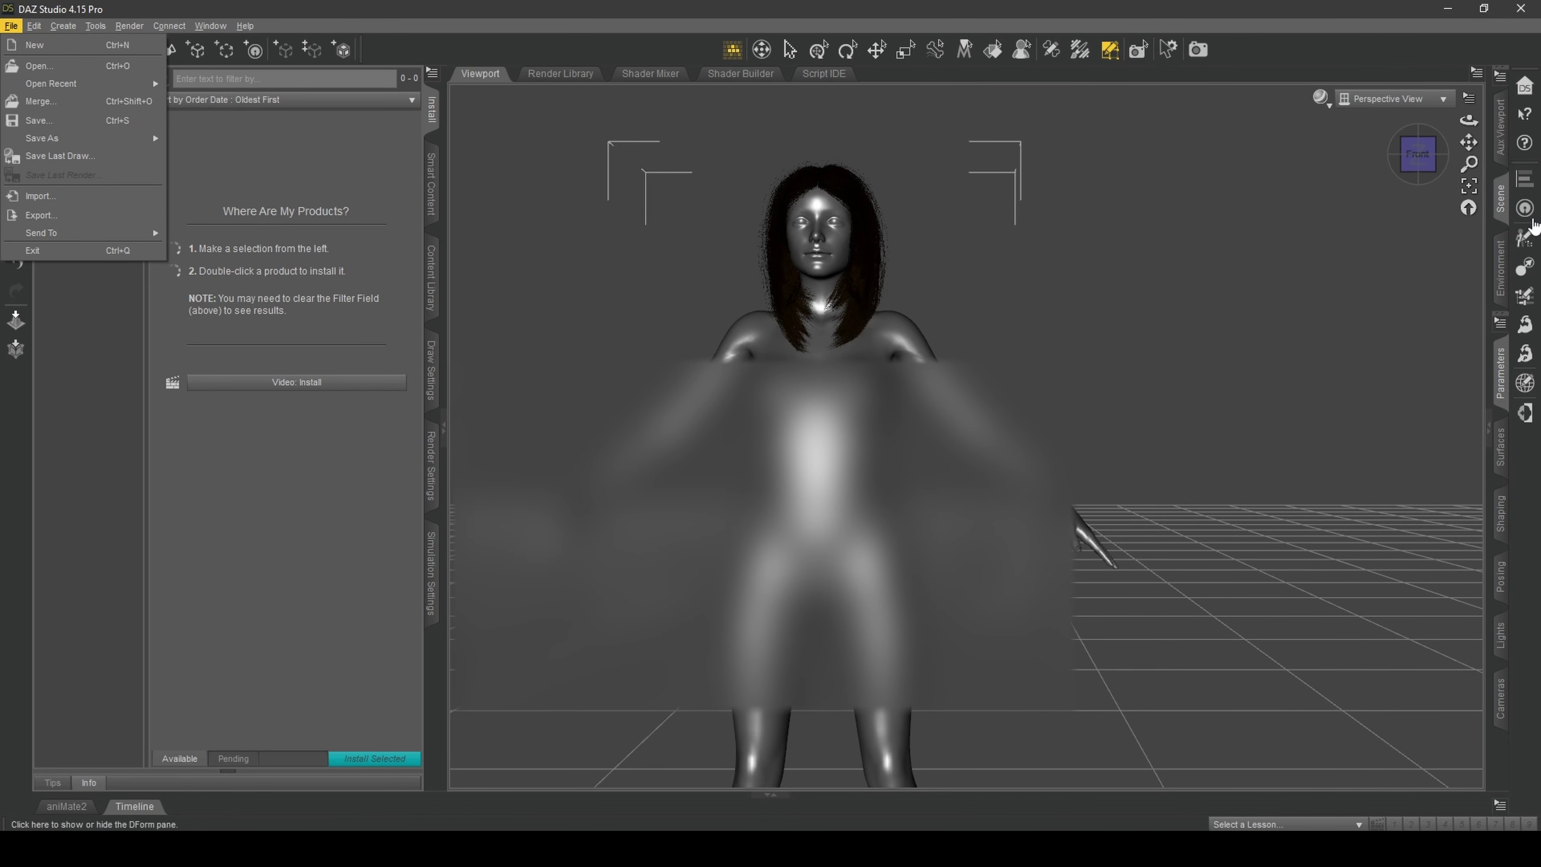
pyautogui.click(1503, 210)
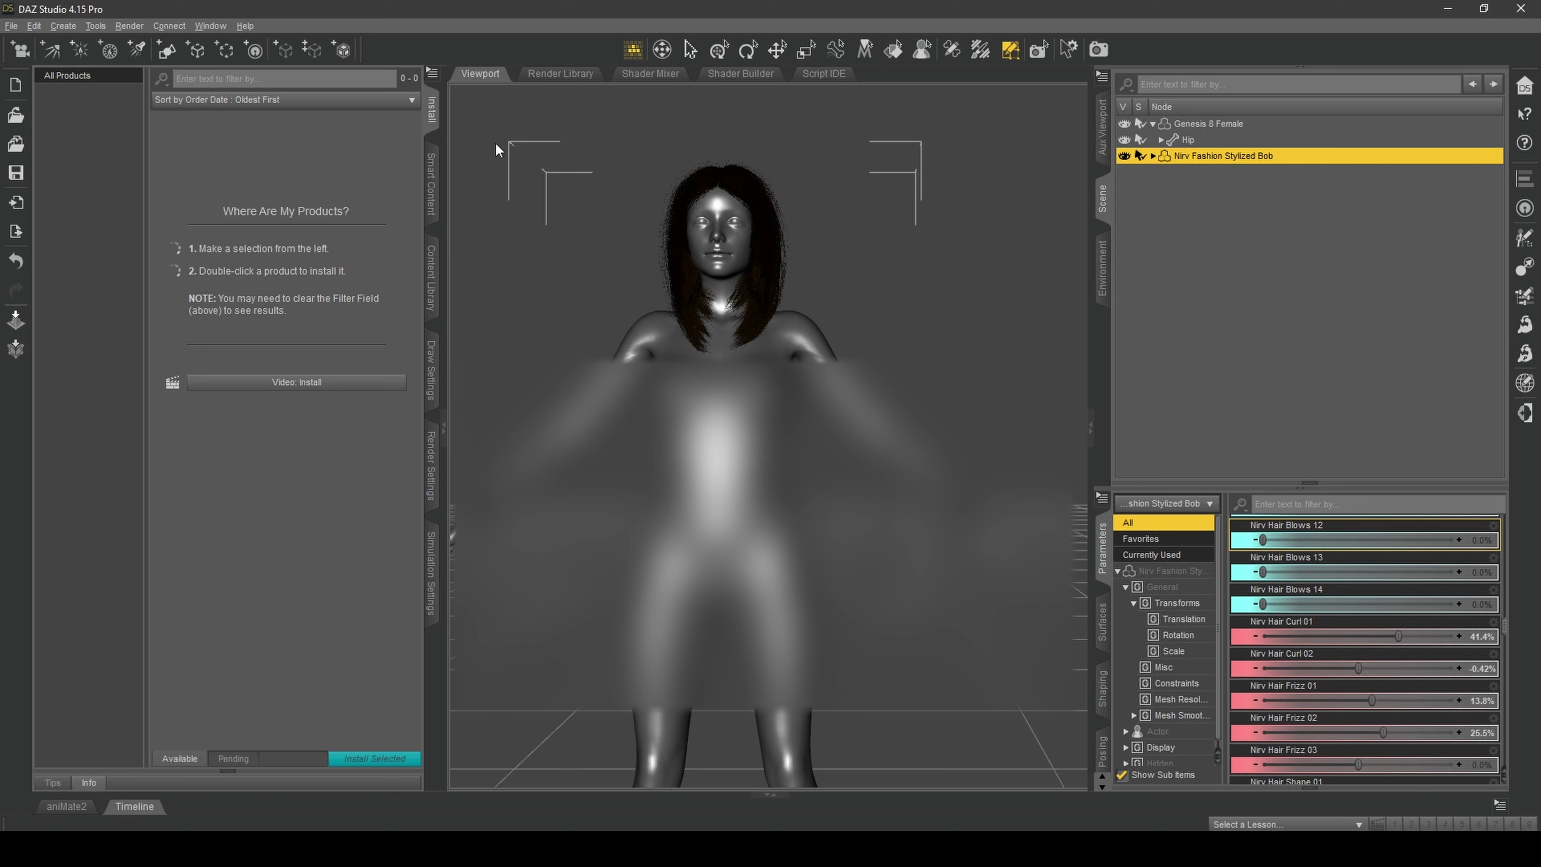
pyautogui.click(18, 44)
pyautogui.click(13, 28)
pyautogui.click(11, 25)
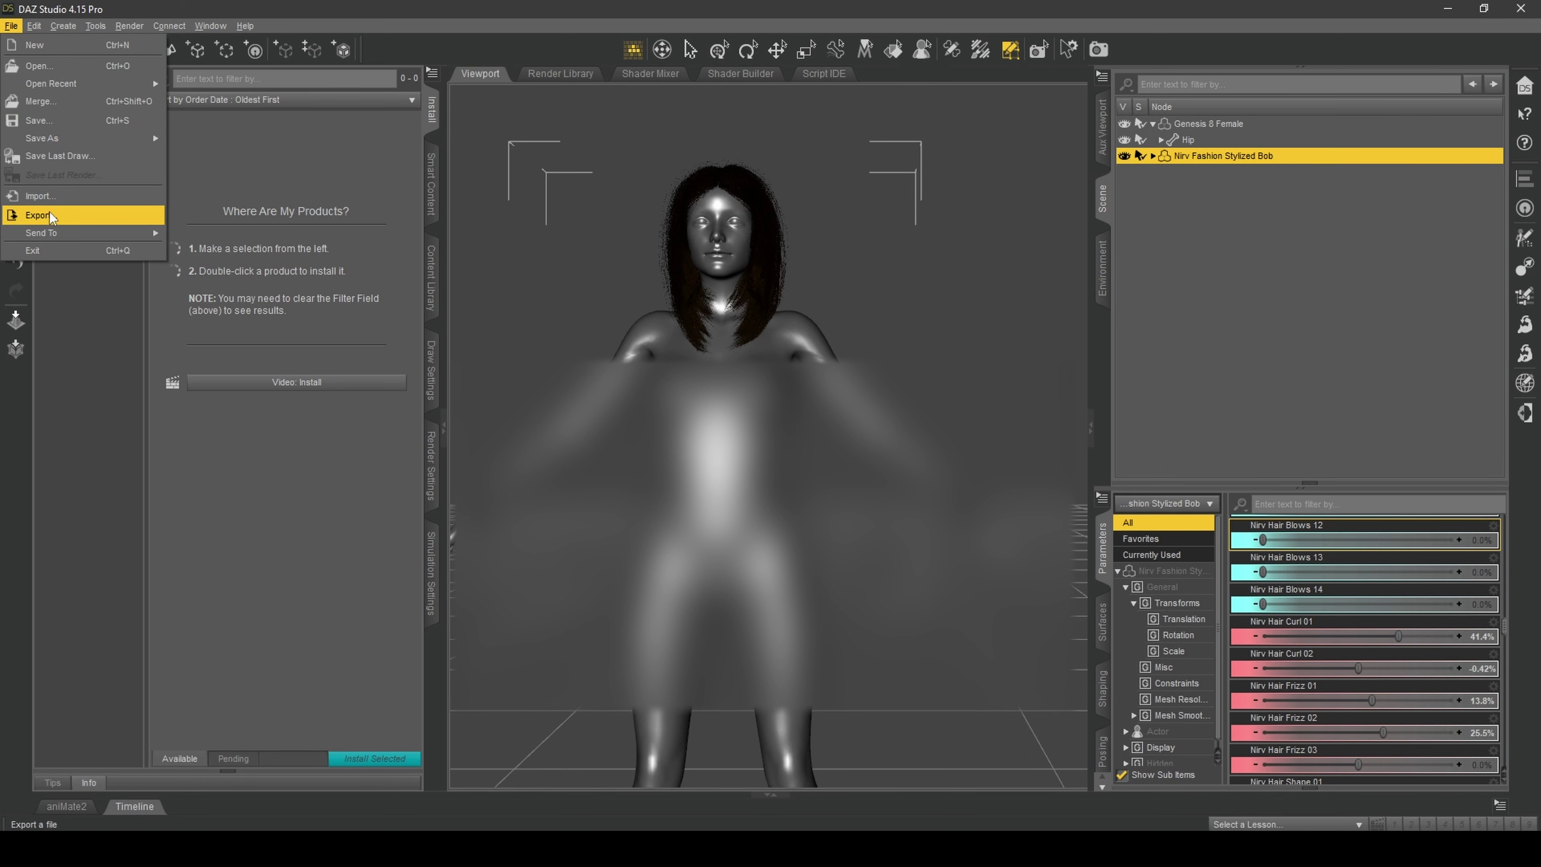
pyautogui.click(37, 215)
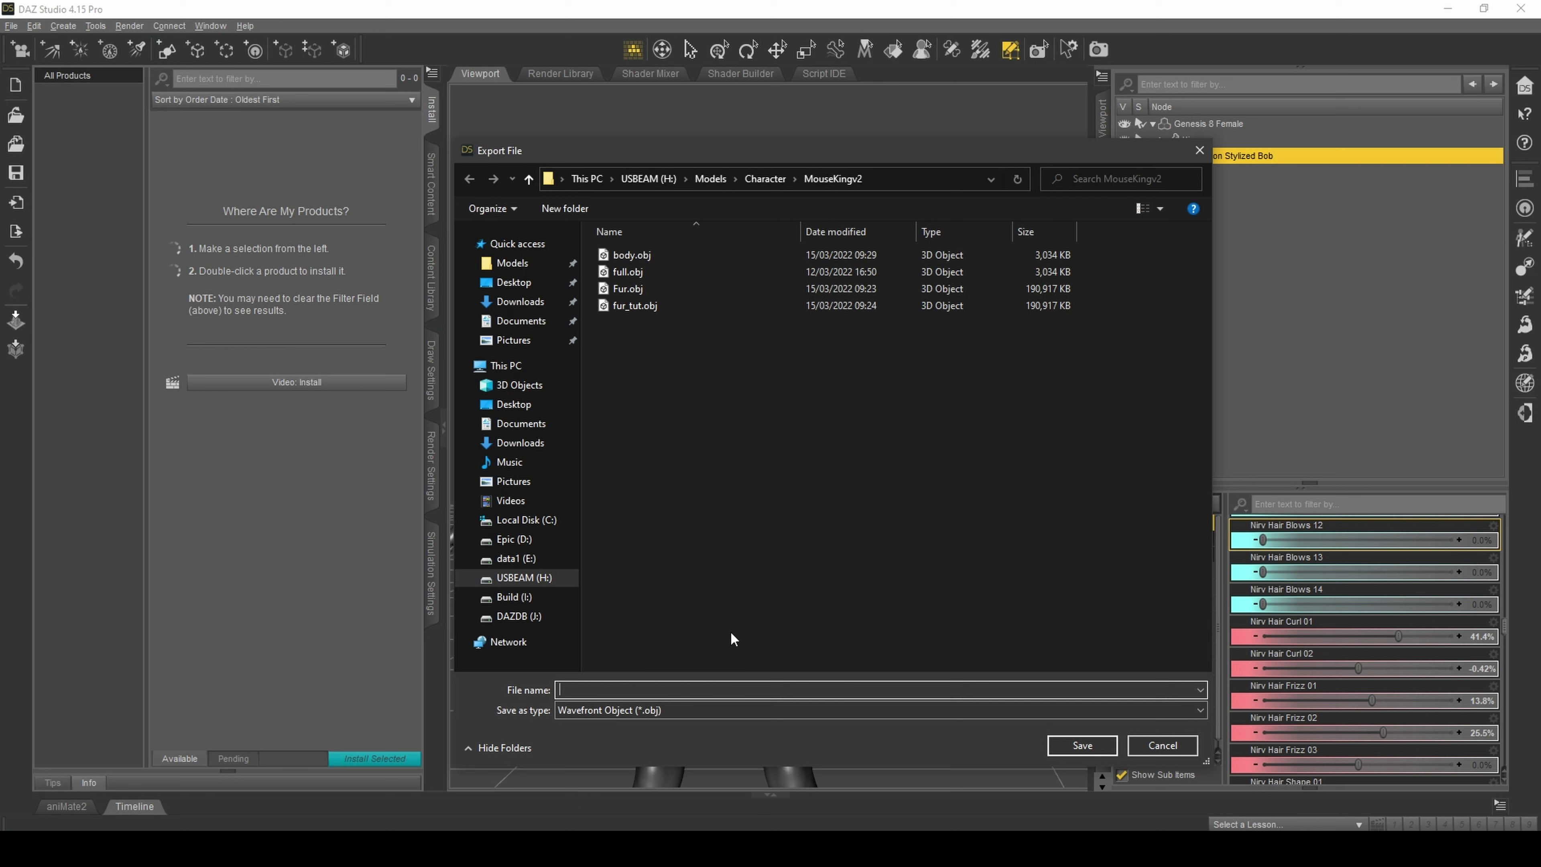
pyautogui.click(712, 182)
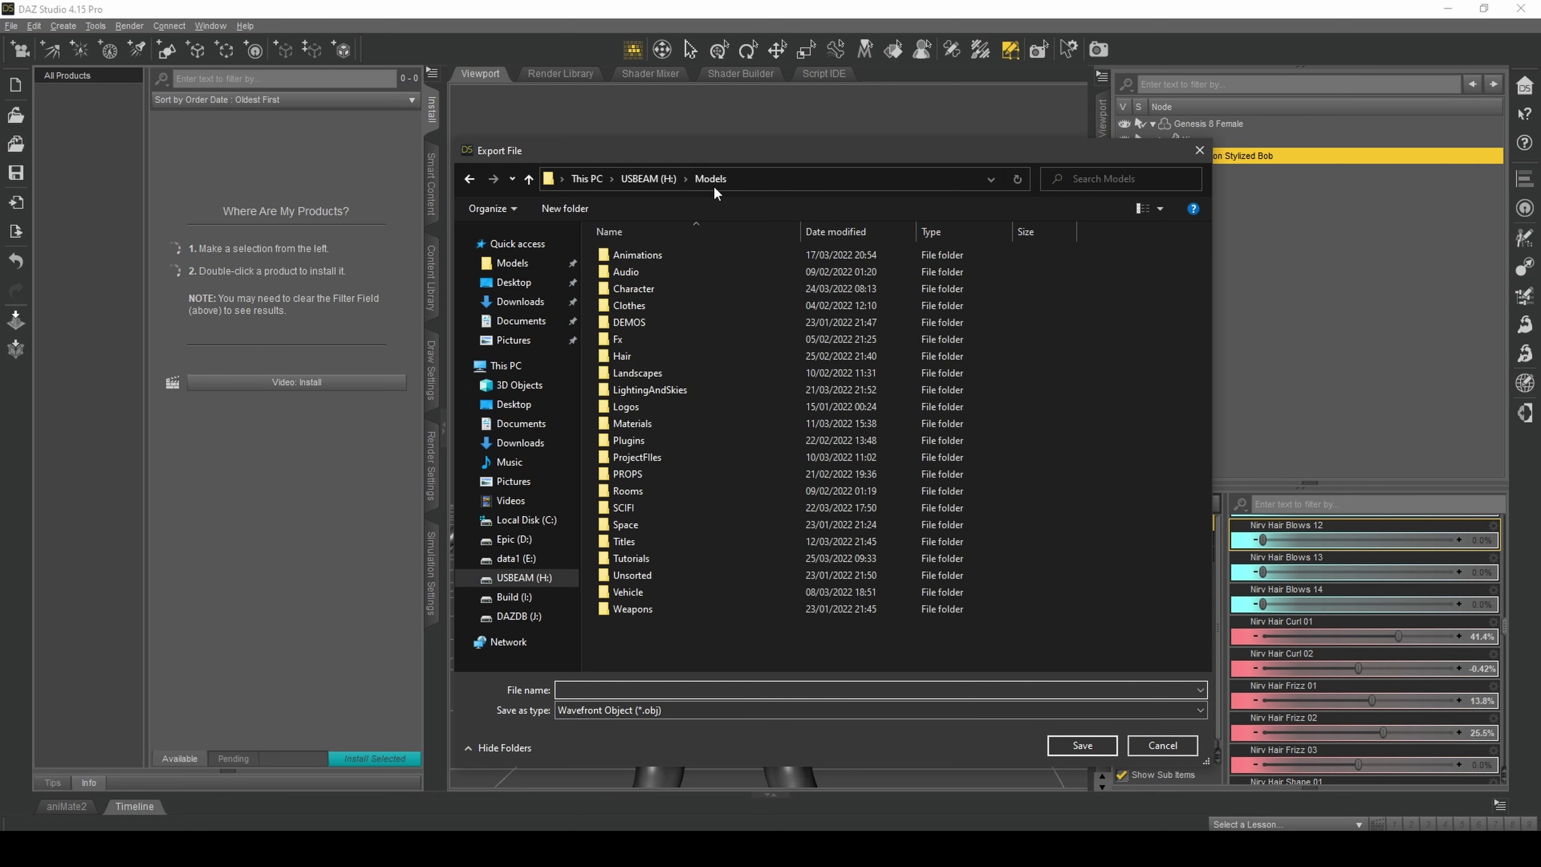
pyautogui.doubleClick(662, 554)
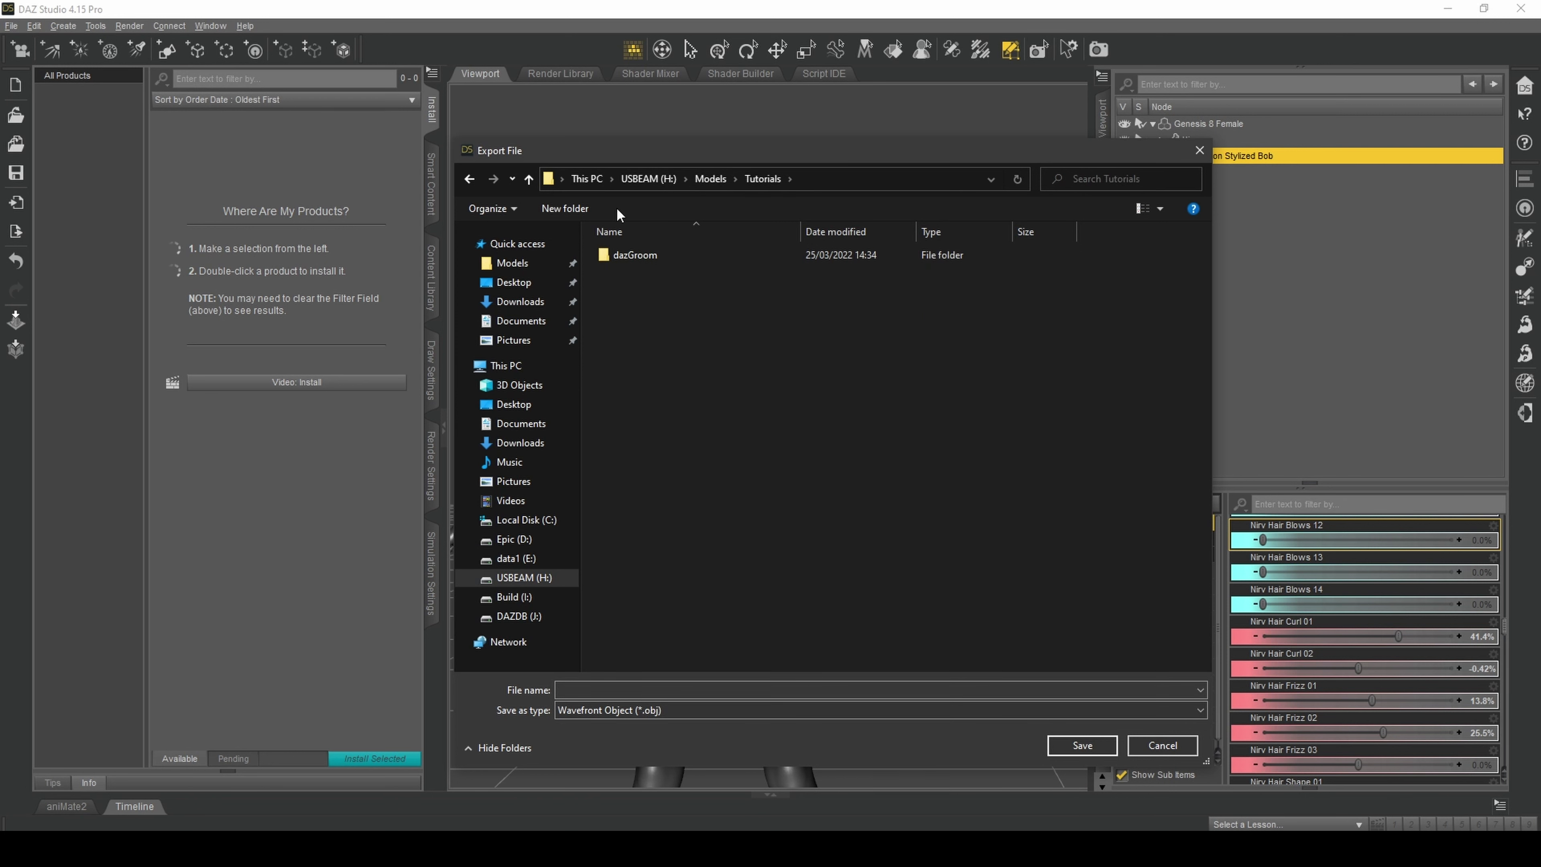
pyautogui.doubleClick(628, 254)
# Step: Name the export file BobHair and accept the OBJ options with Custom scale 1% and objects filtered to Selected Roots
pyautogui.click(705, 684)
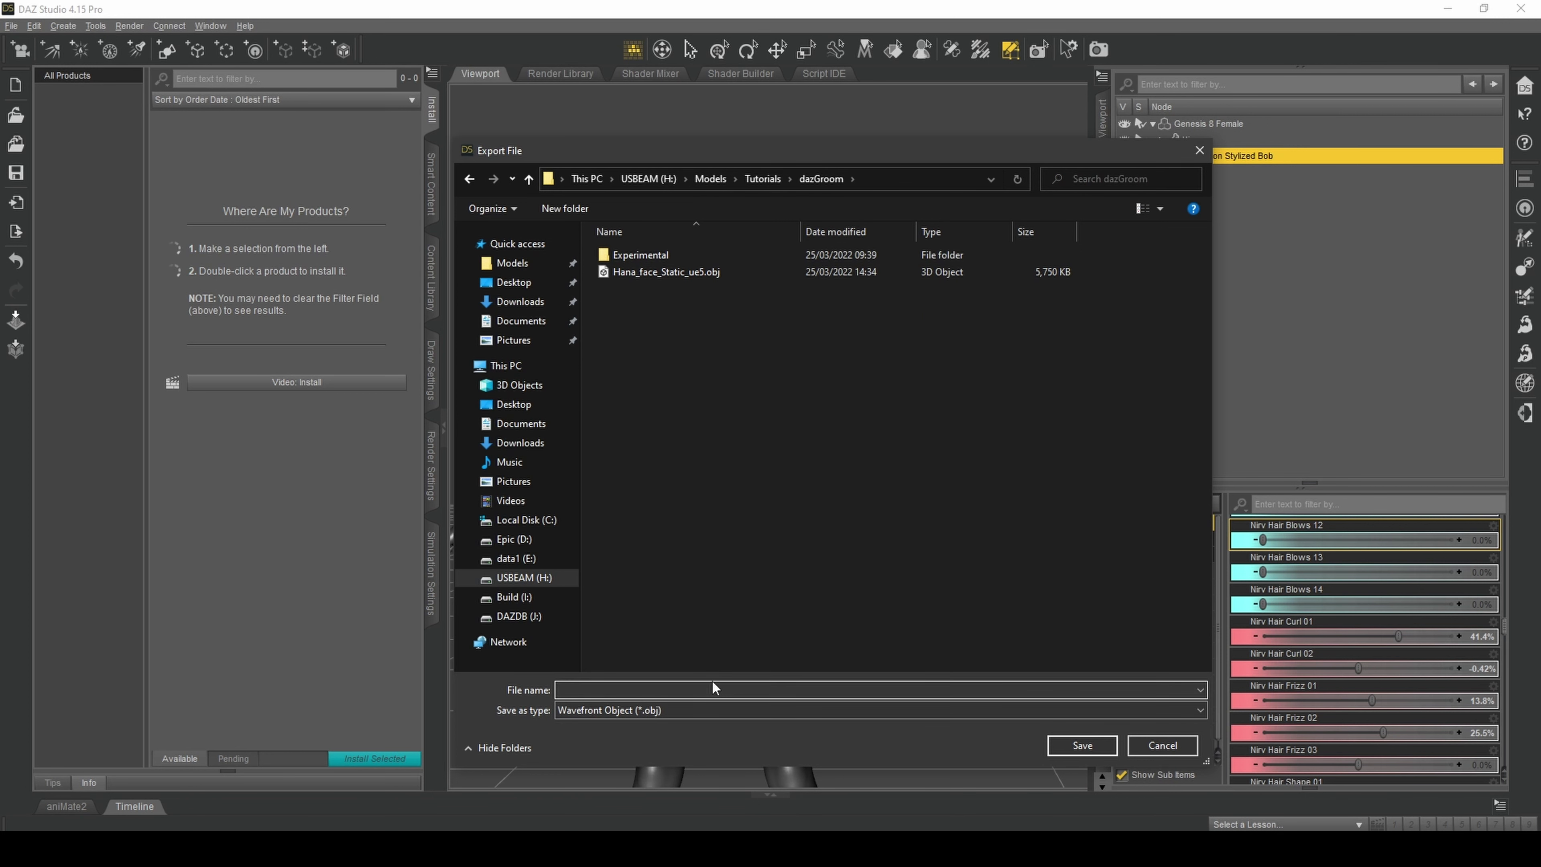
pyautogui.write('BobHair')
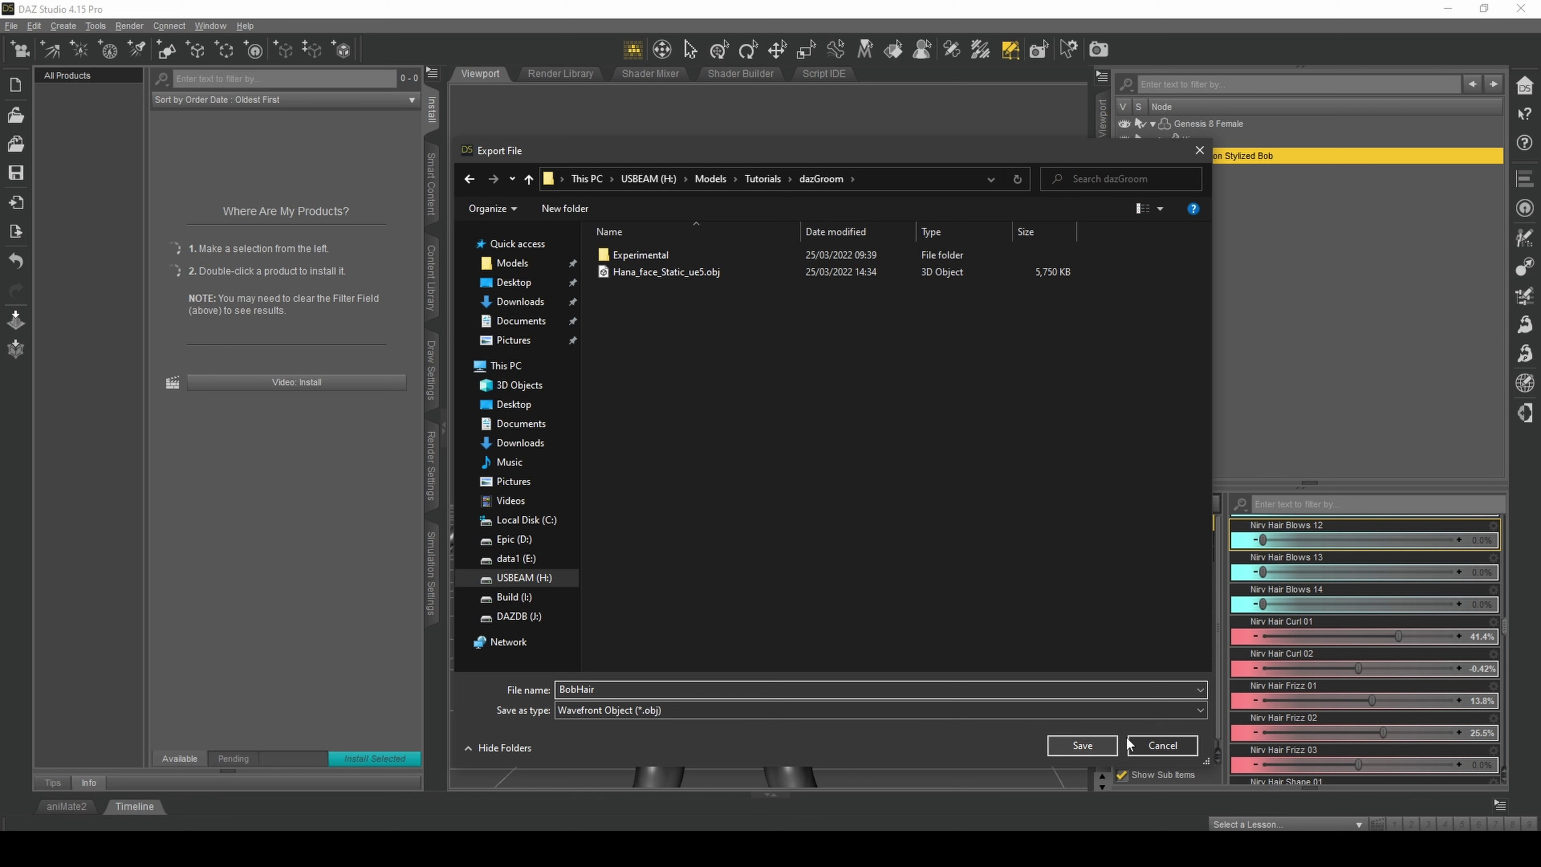
pyautogui.click(1071, 738)
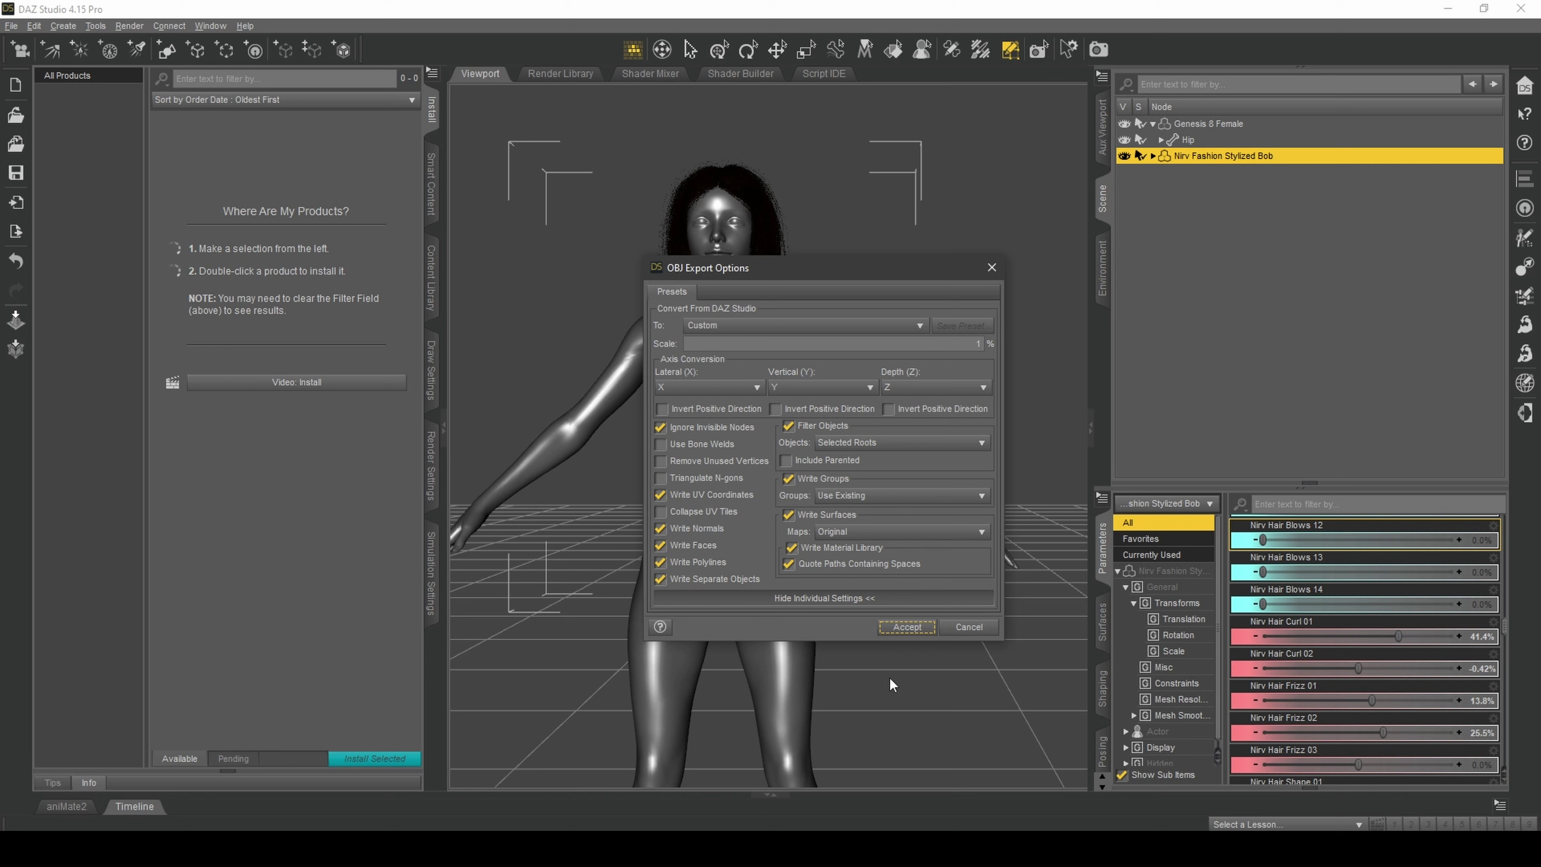
pyautogui.click(907, 627)
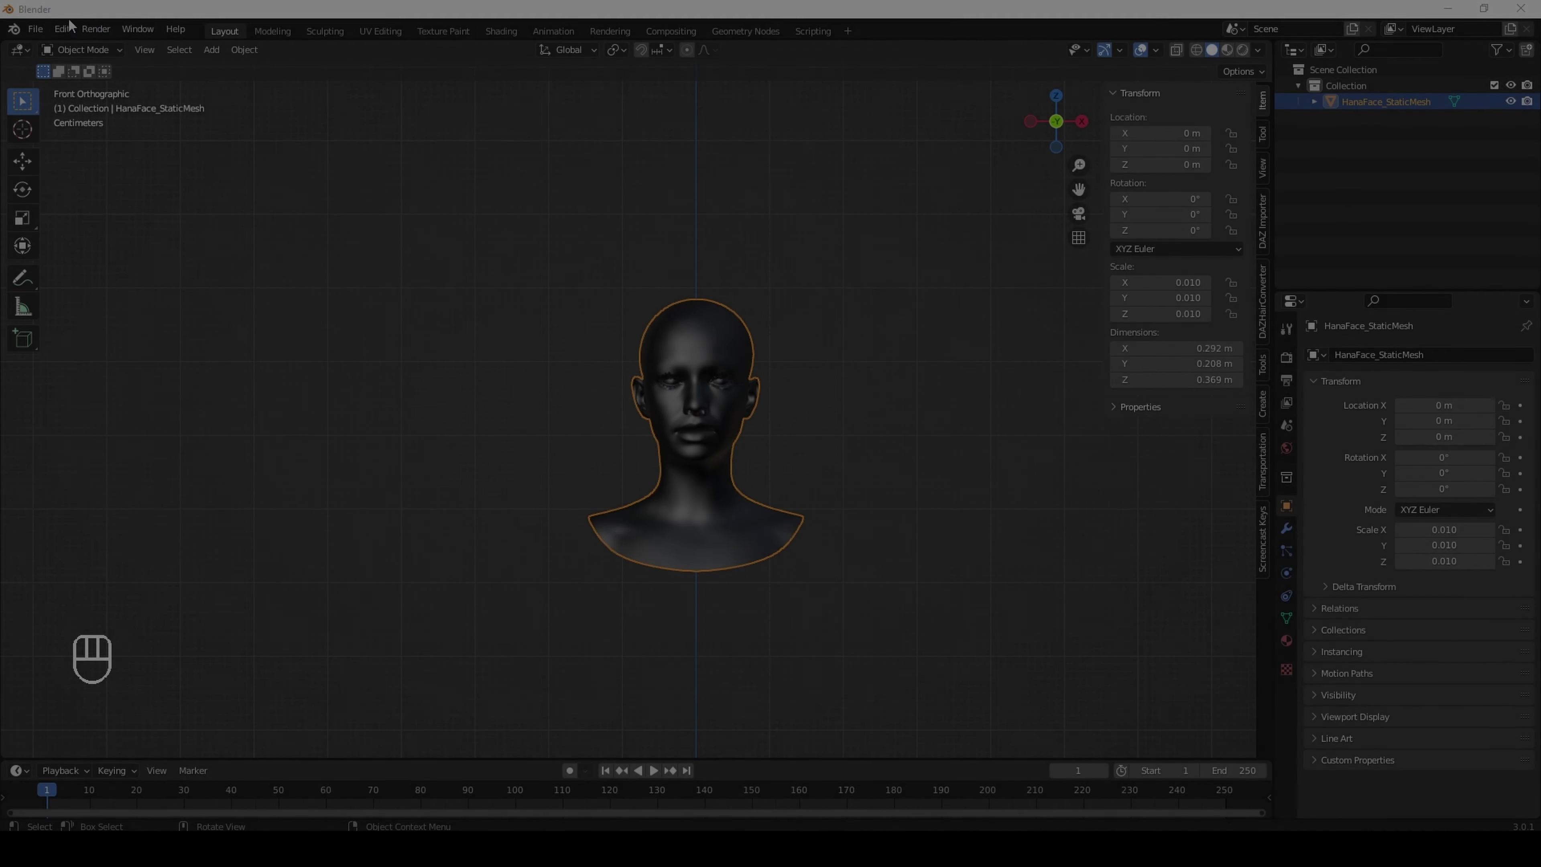
# Step: Switch to Blender and display the Daz Hair Converter settings beside the HanaFace_StaticMesh head
pyautogui.click(41, 32)
pyautogui.moveTo(58, 32)
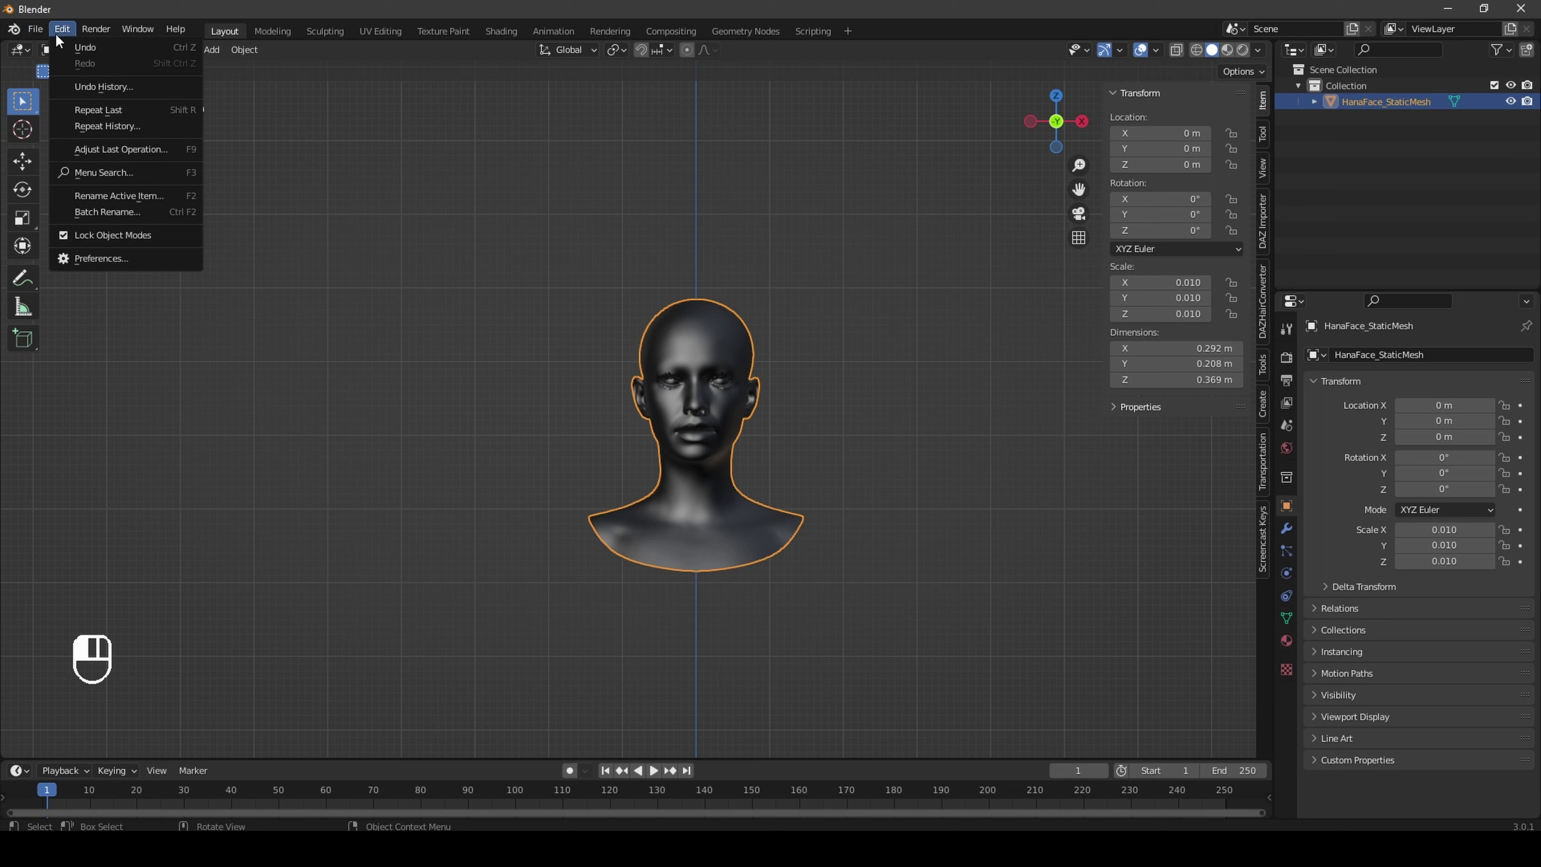
pyautogui.click(1262, 291)
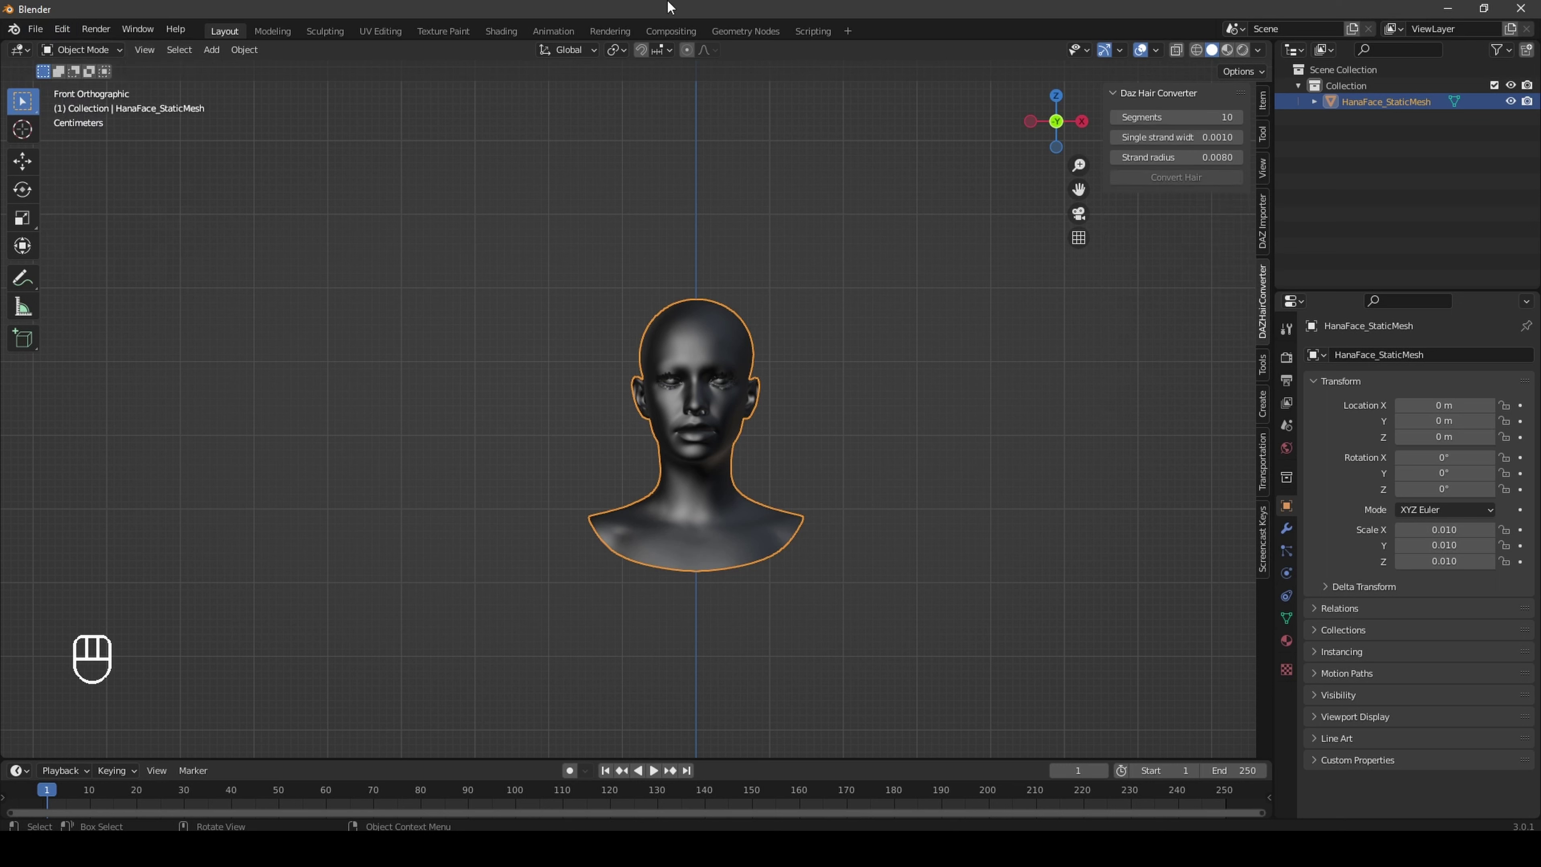
pyautogui.click(63, 32)
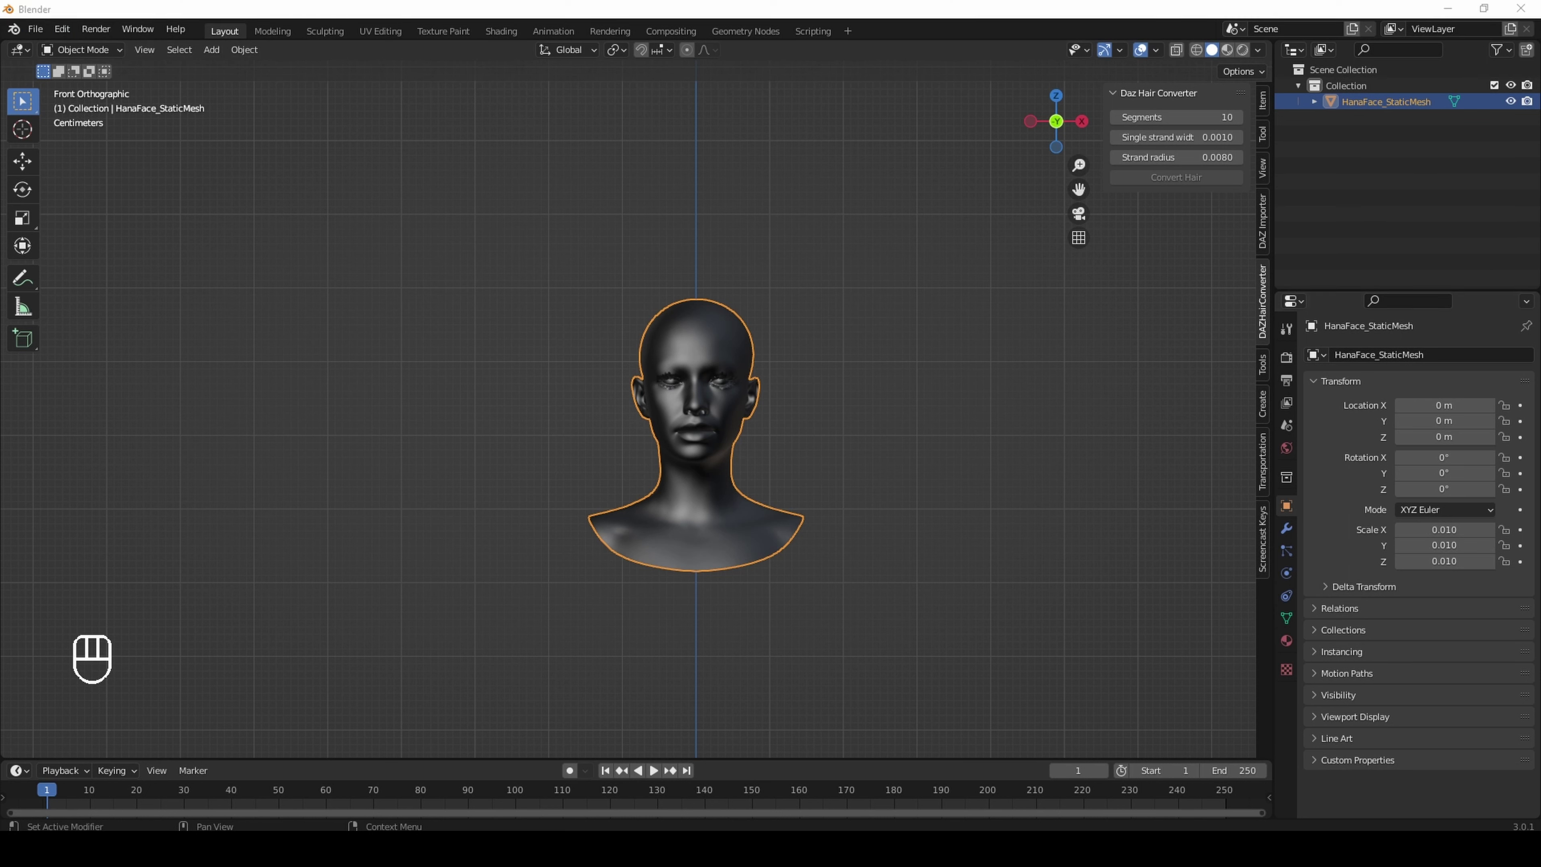
# Step: Switch to the browser, download hair-converter.zip from the DazHairConverter v2.1.1 GitHub release and close the browser
pyautogui.moveTo(1540, 82); pyautogui.dragTo(627, 79)
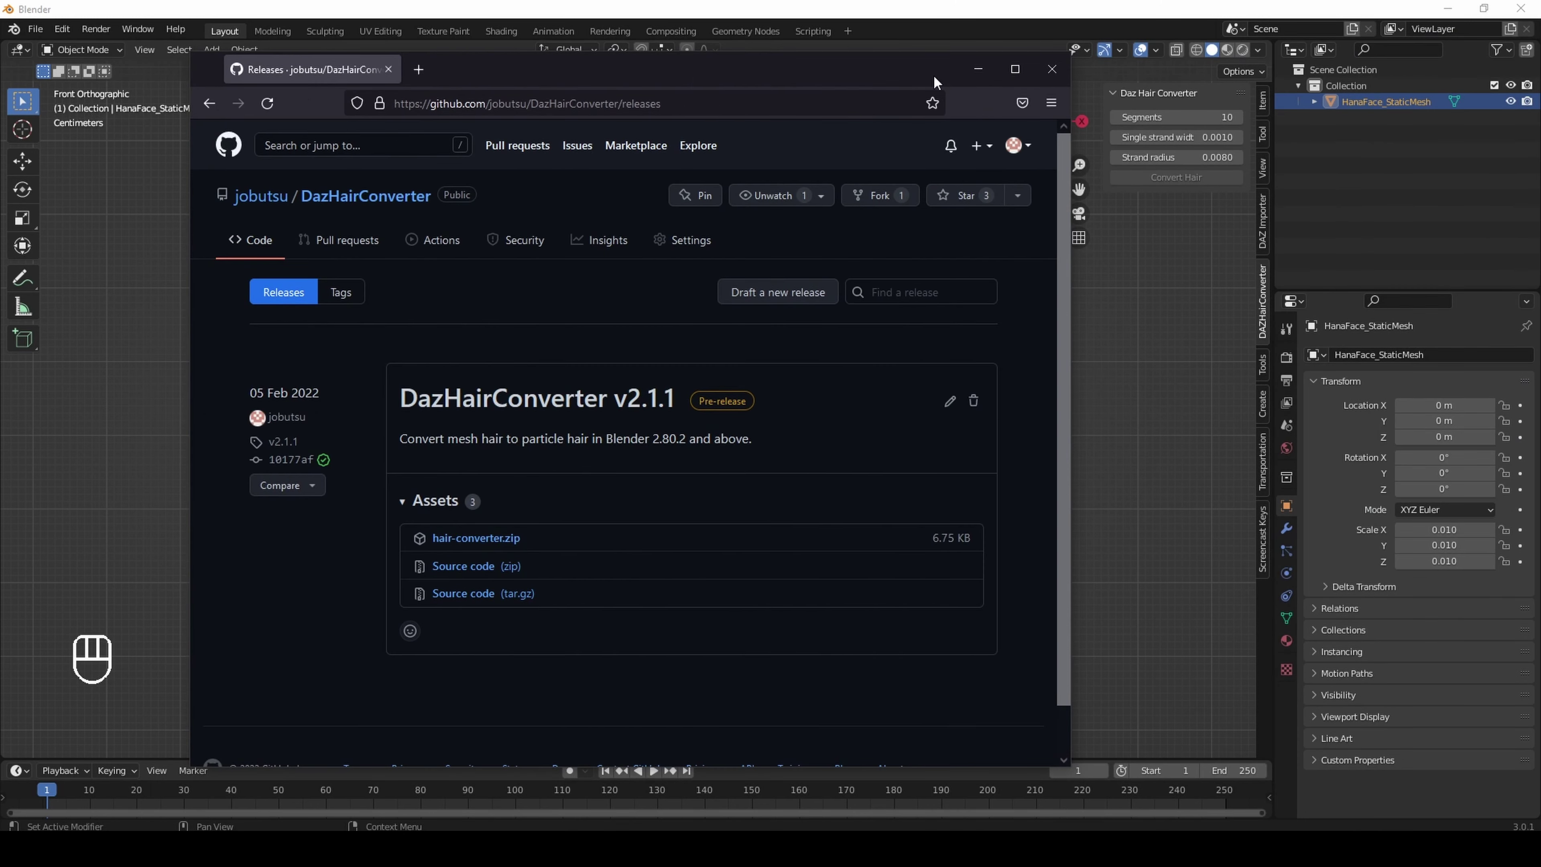
pyautogui.click(1019, 71)
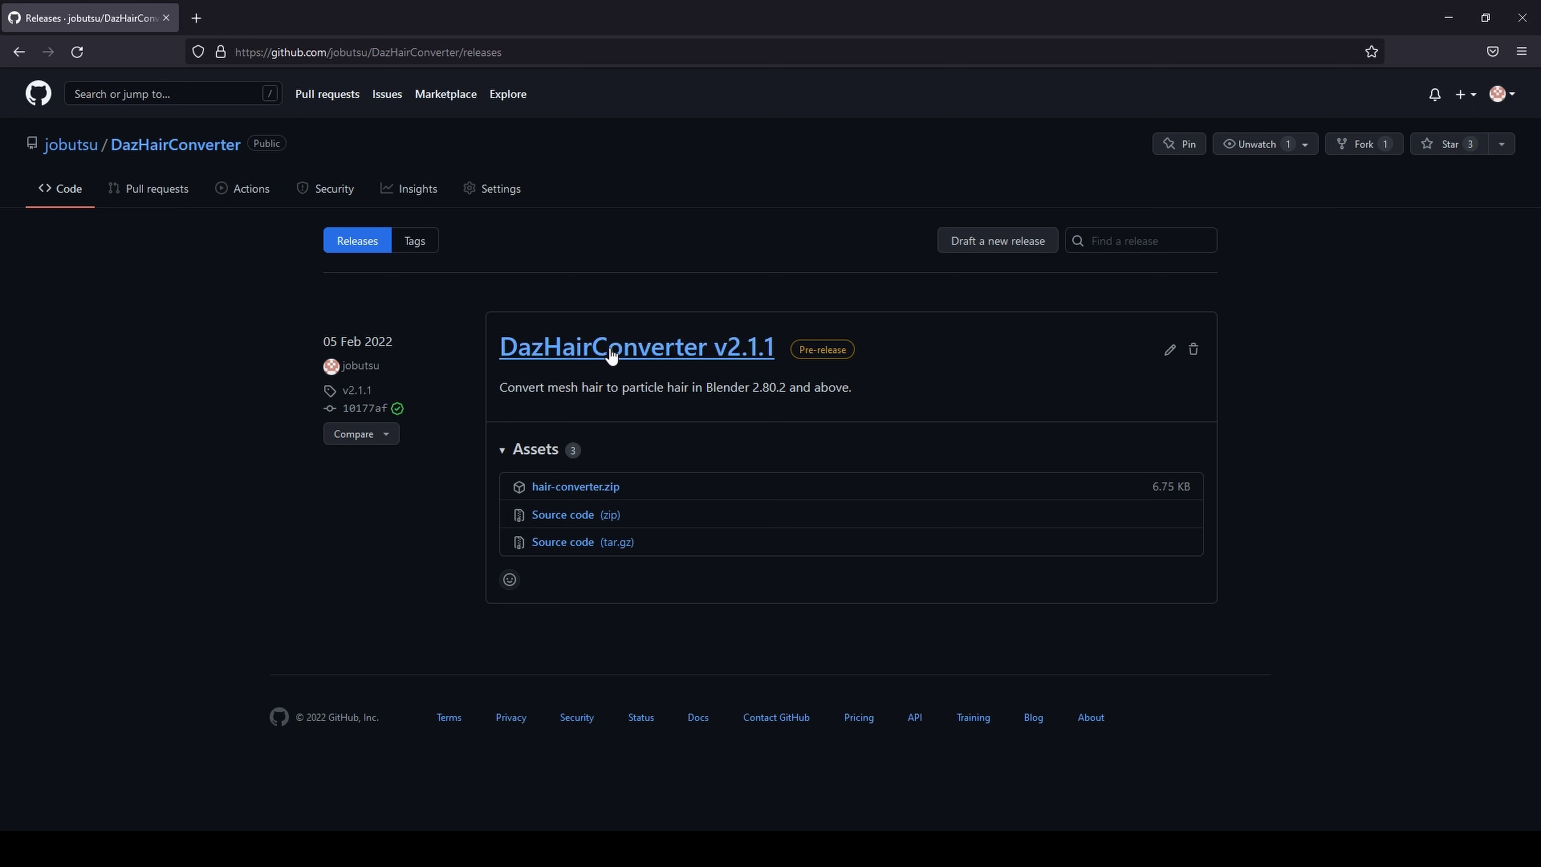
pyautogui.click(610, 499)
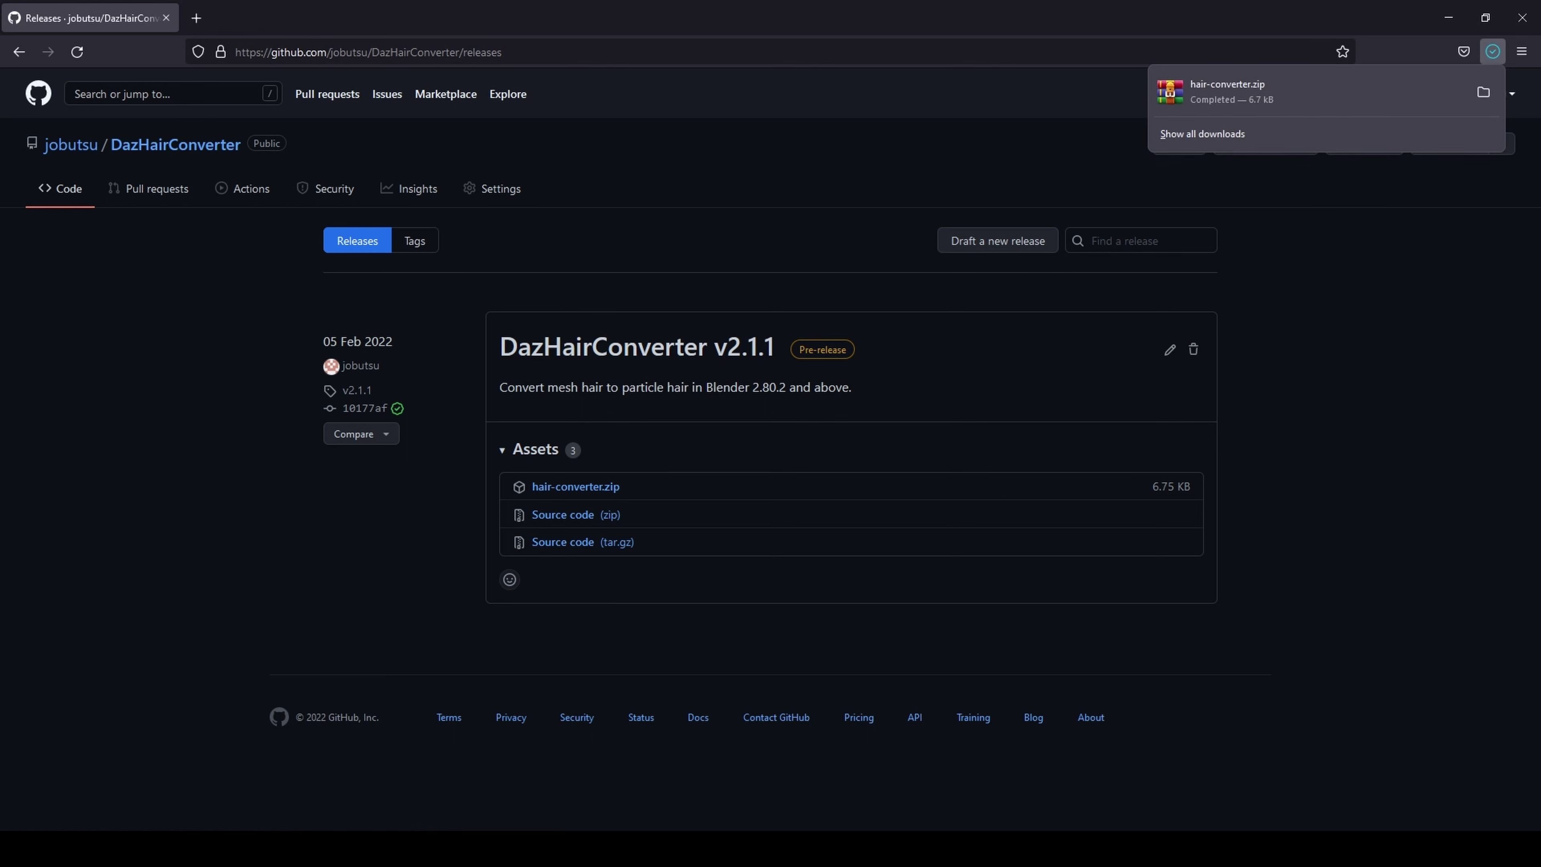
pyautogui.click(1531, 26)
pyautogui.click(1523, 18)
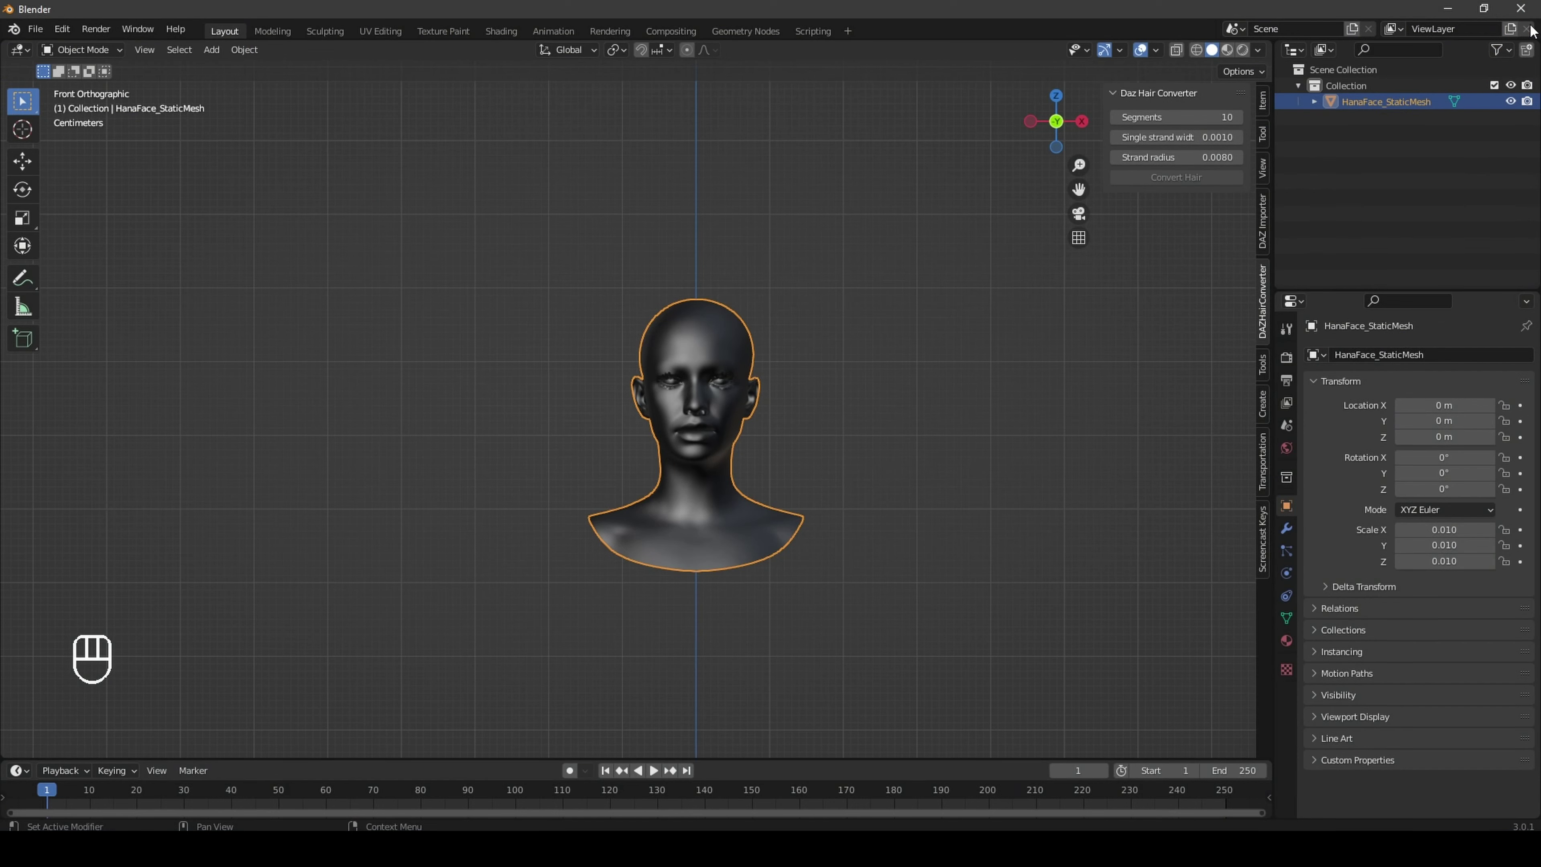
# Step: Look at the add-on installation file browser in the Blender preferences and close both windows without installing anything
pyautogui.click(66, 31)
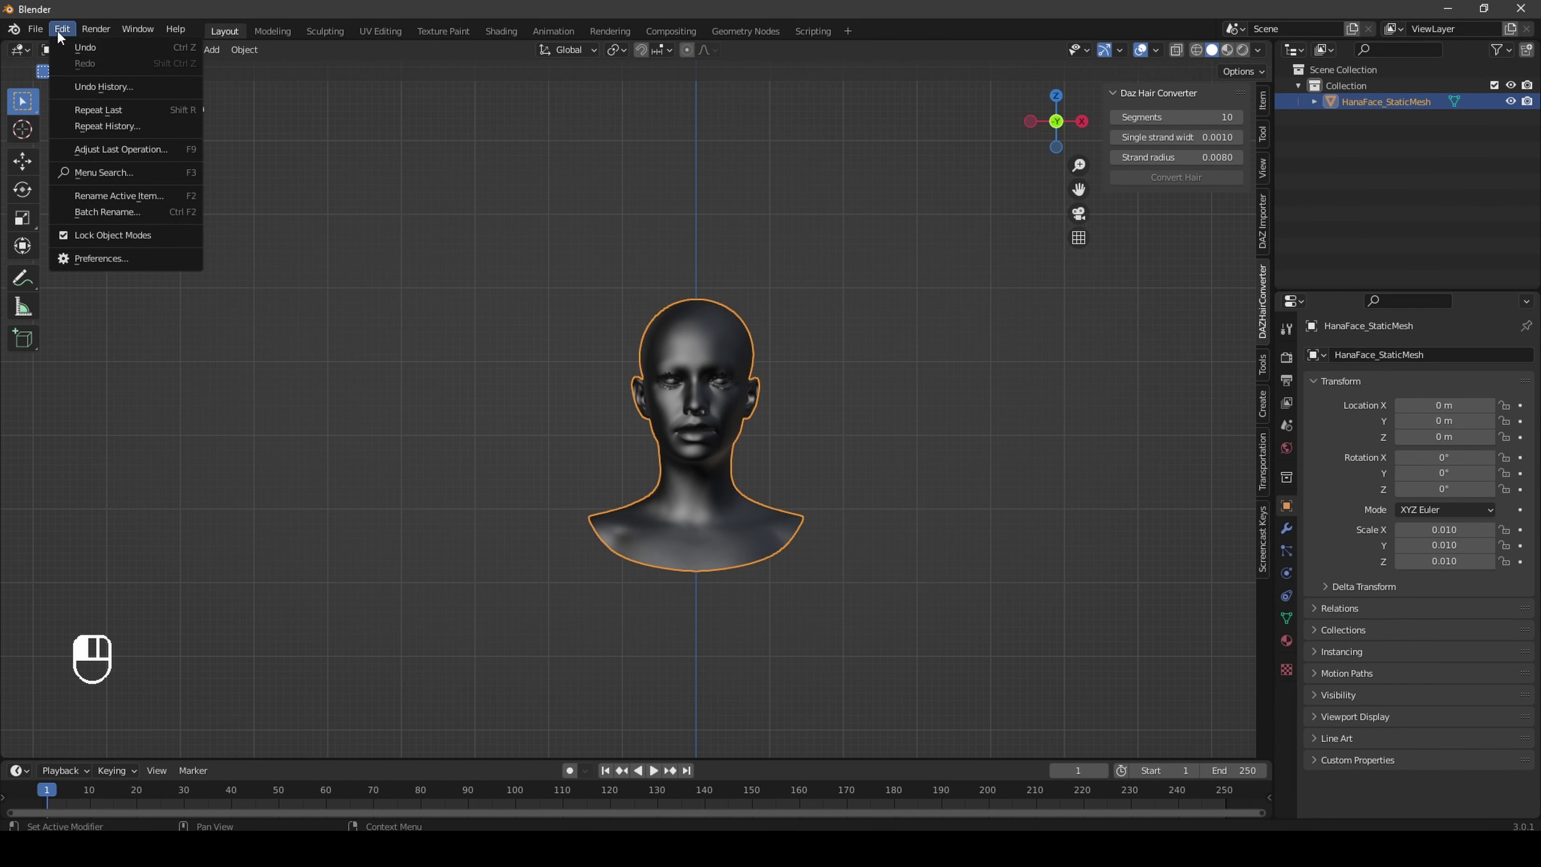
pyautogui.click(96, 259)
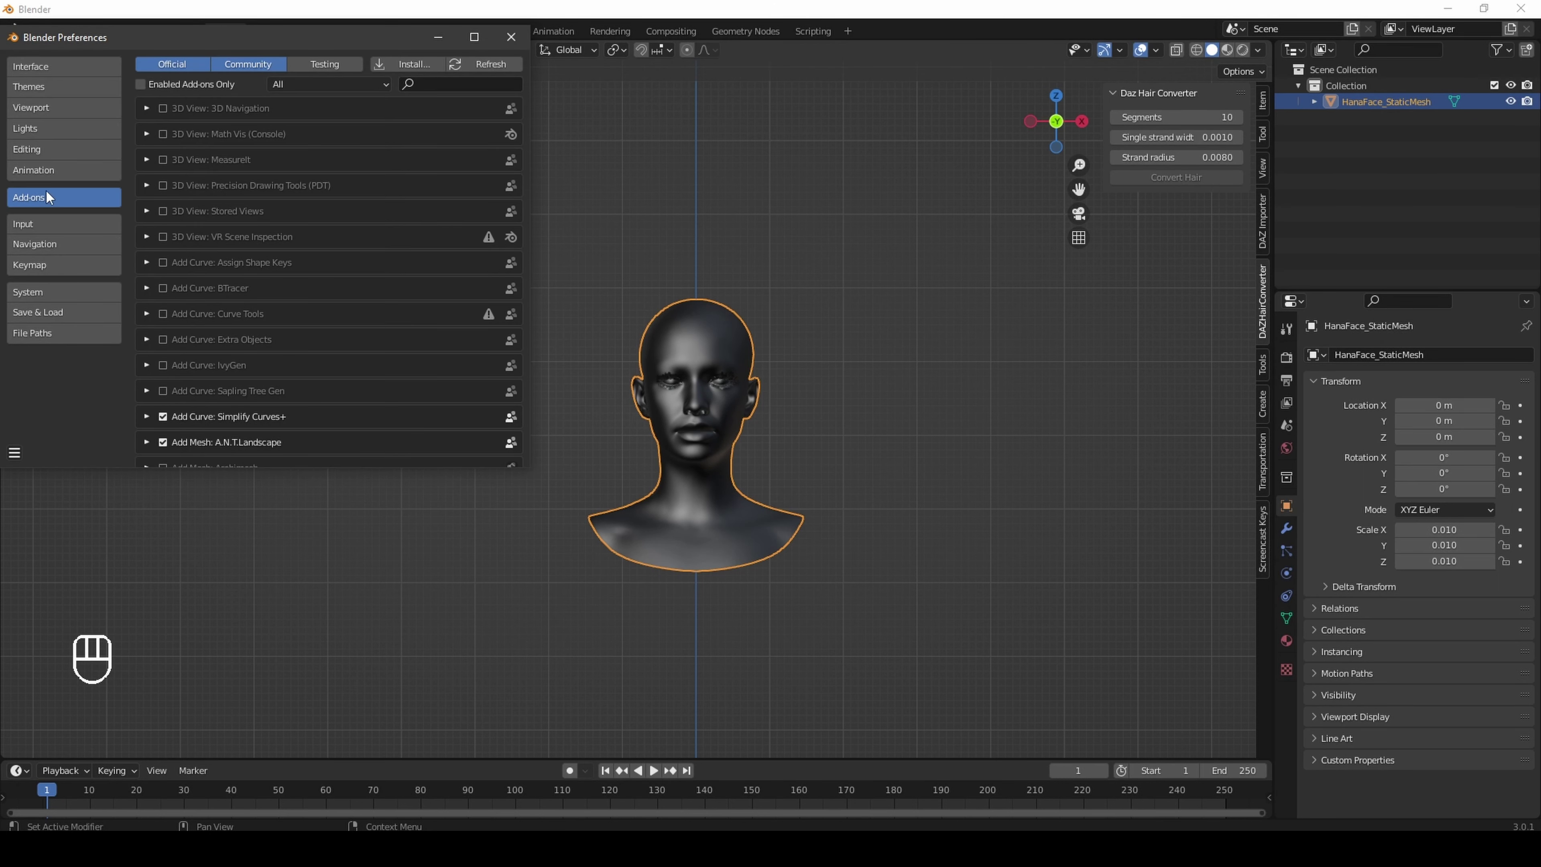
pyautogui.click(395, 63)
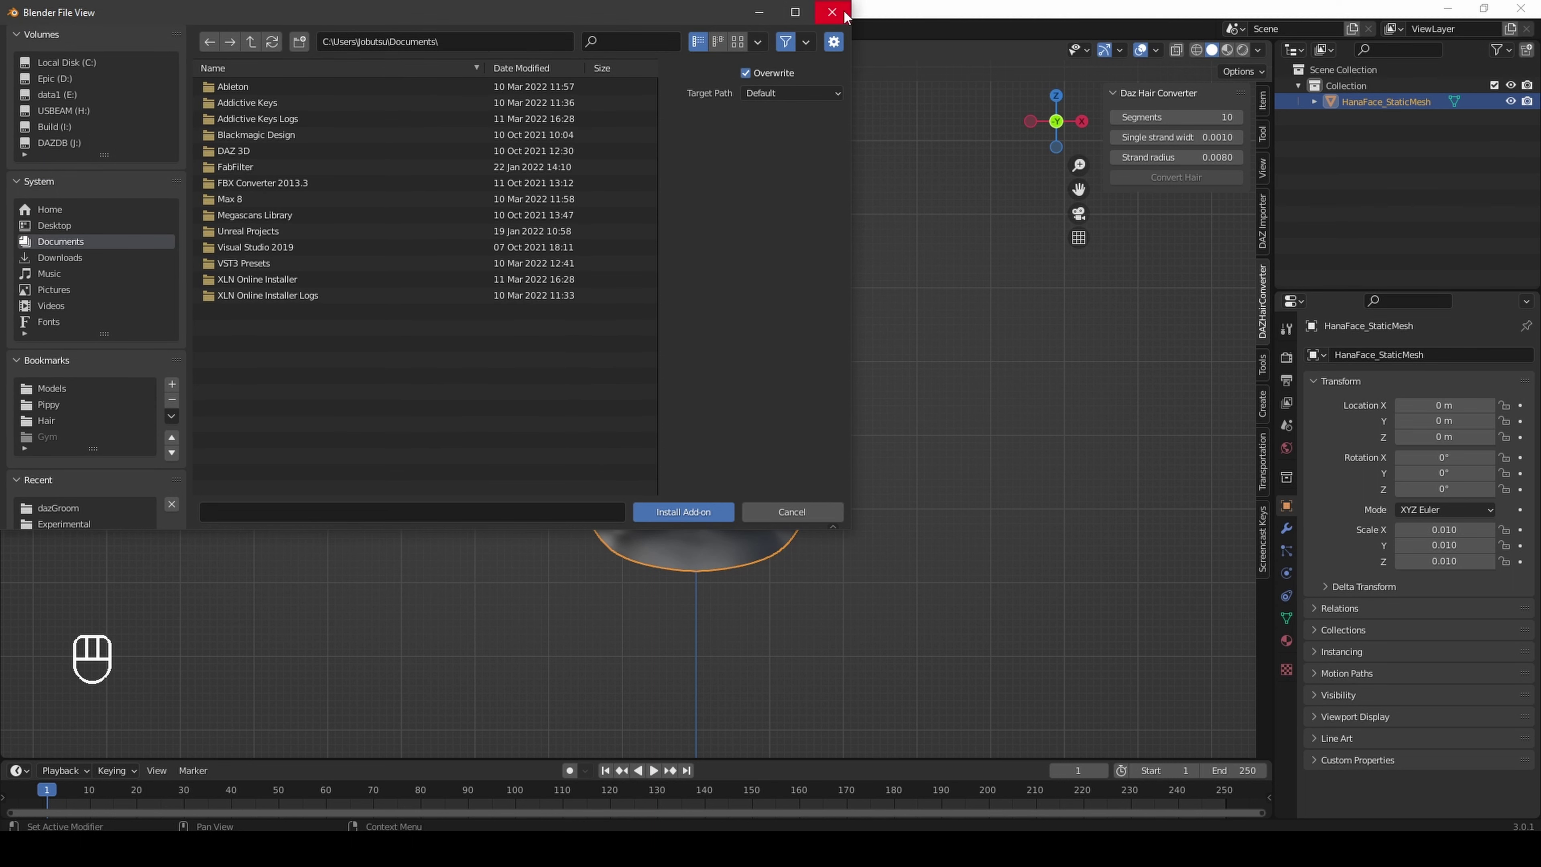
pyautogui.click(832, 12)
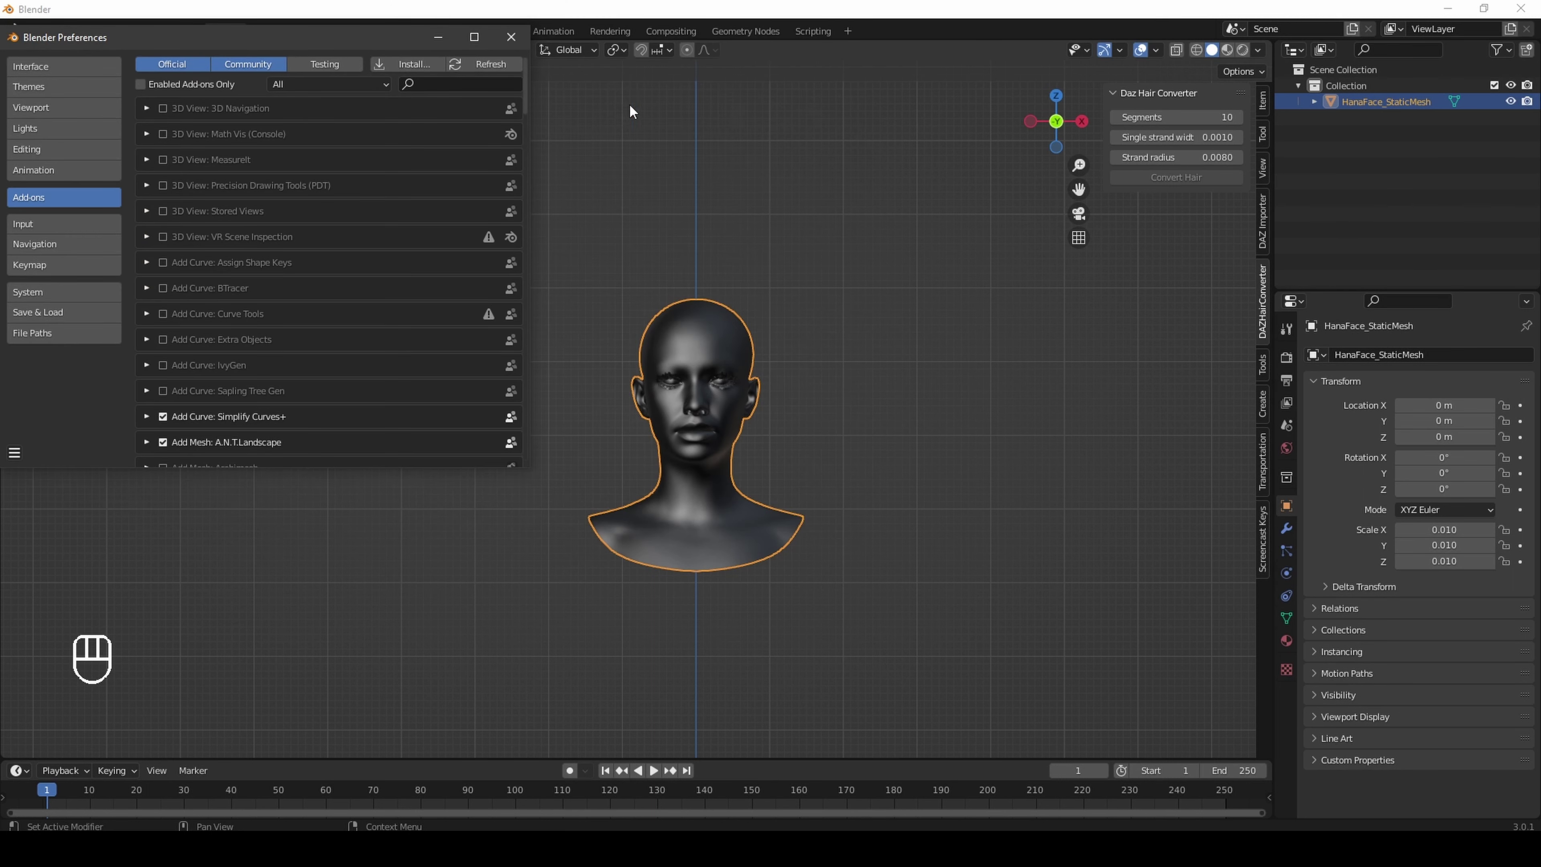
pyautogui.click(511, 37)
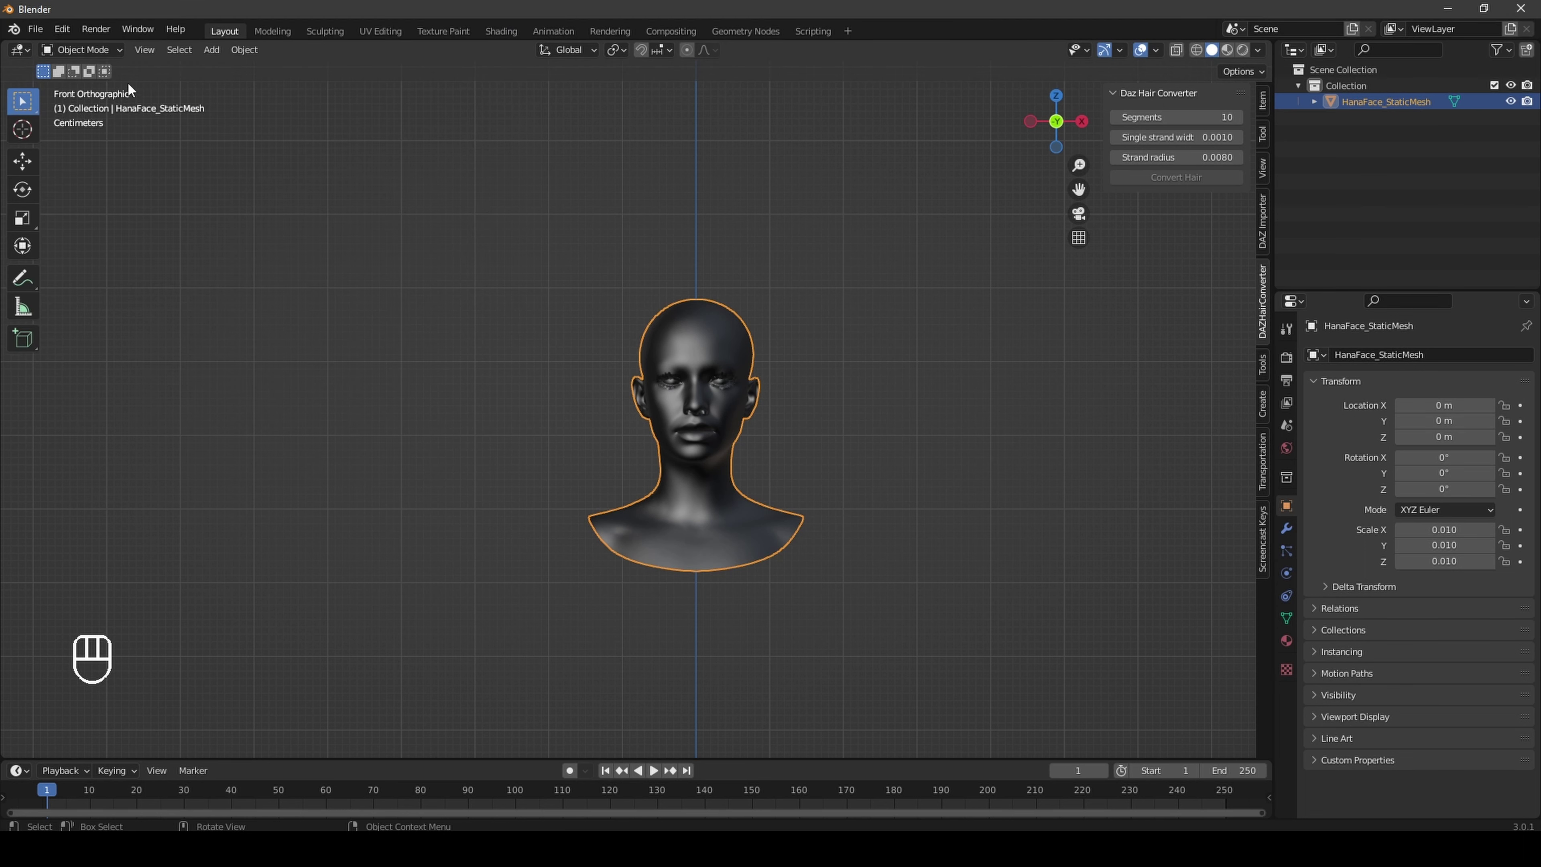
# Step: Import BobHair.obj from the dazGroom folder as Wavefront OBJ with geometry set to Keep Vert Order and Poly Groups enabled
pyautogui.click(1262, 297)
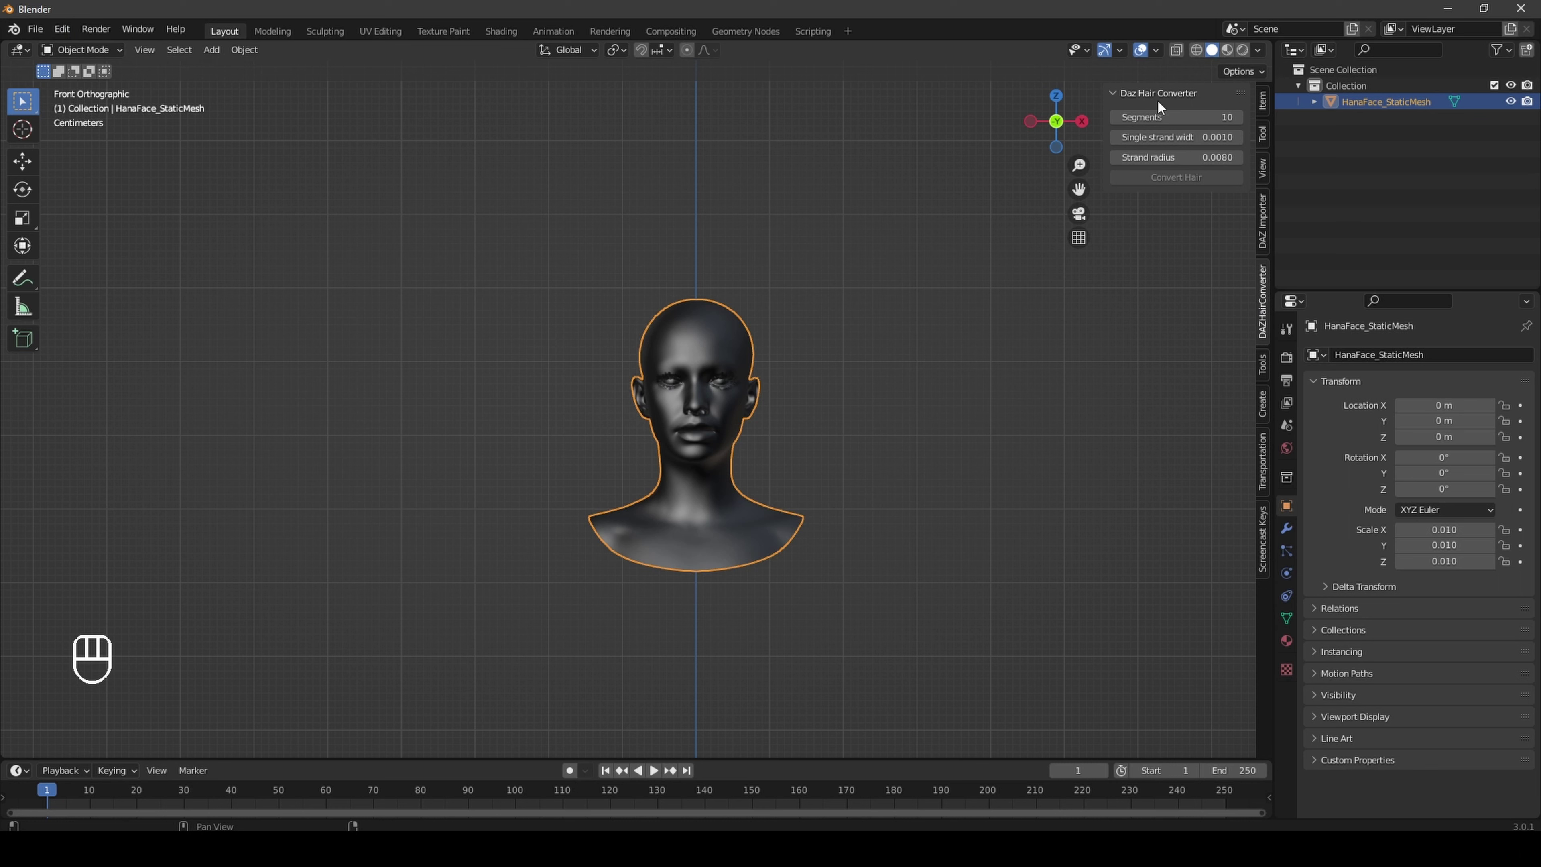
pyautogui.click(838, 422)
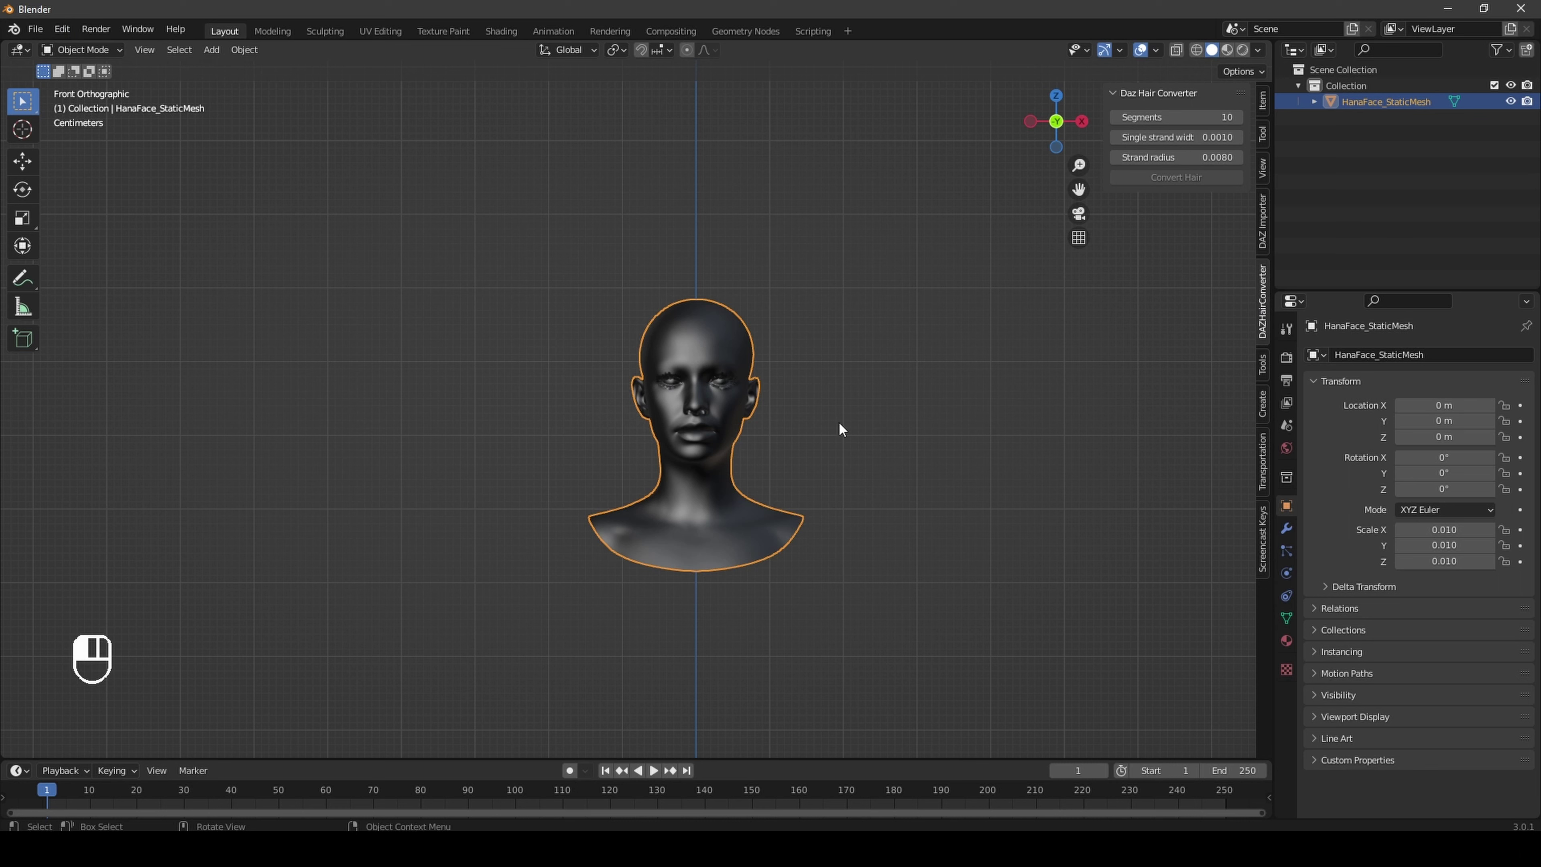
pyautogui.click(35, 35)
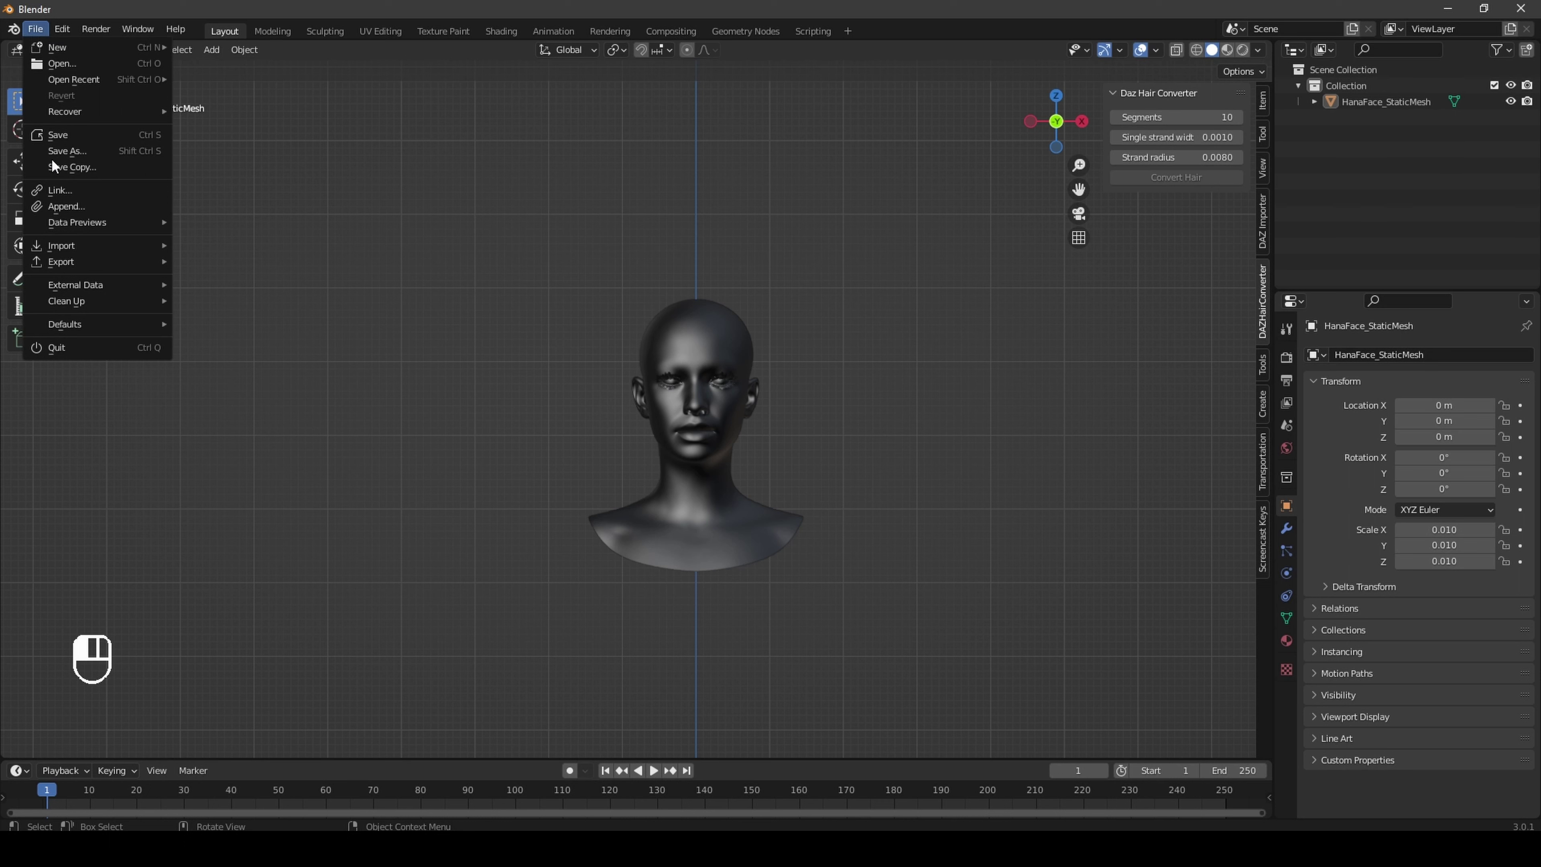
pyautogui.moveTo(96, 245)
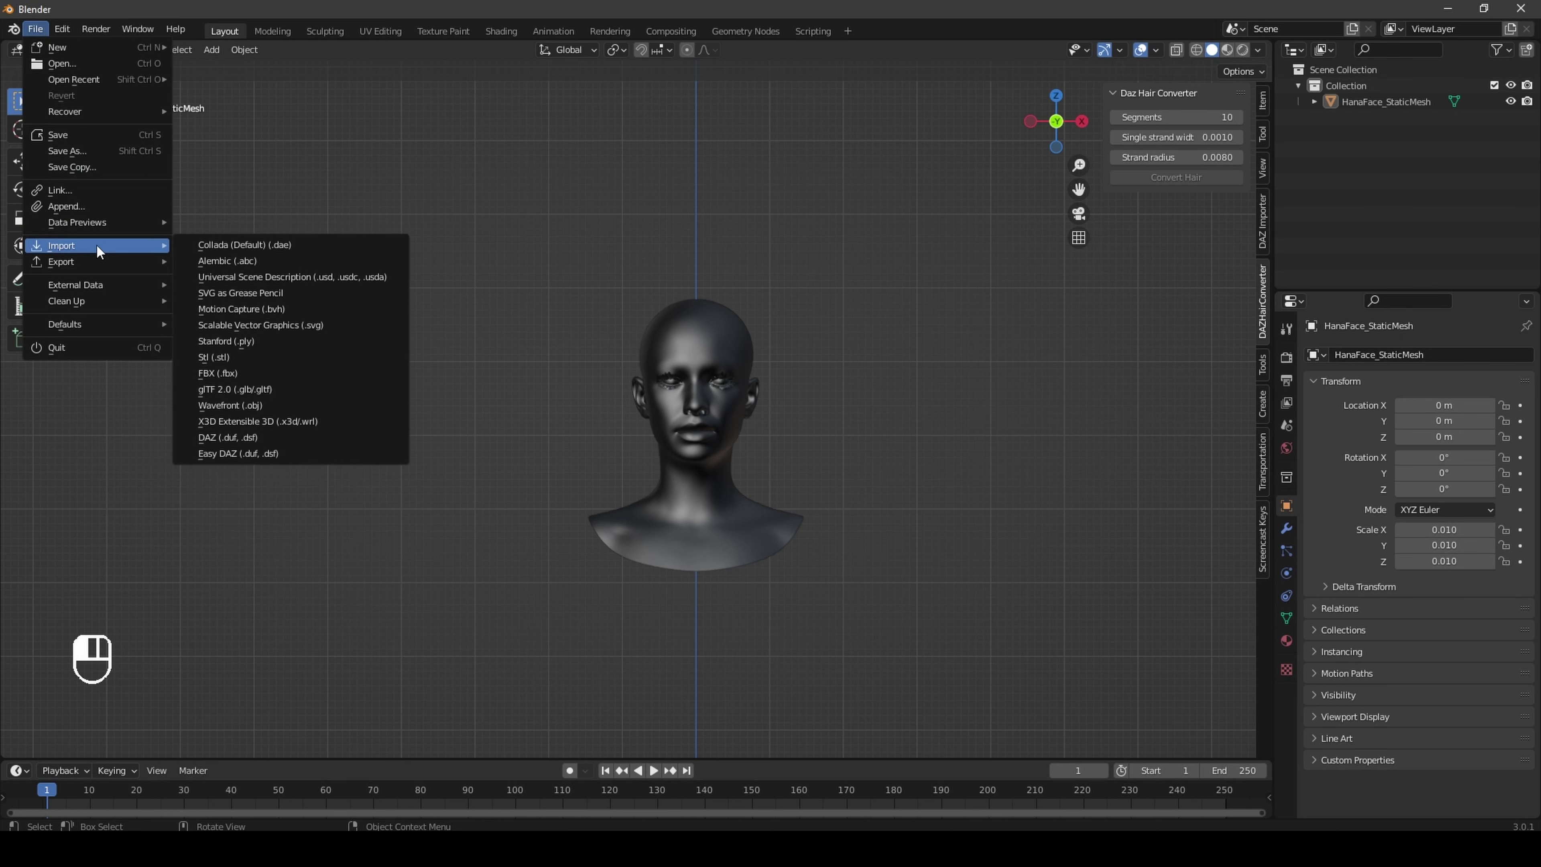
pyautogui.click(274, 405)
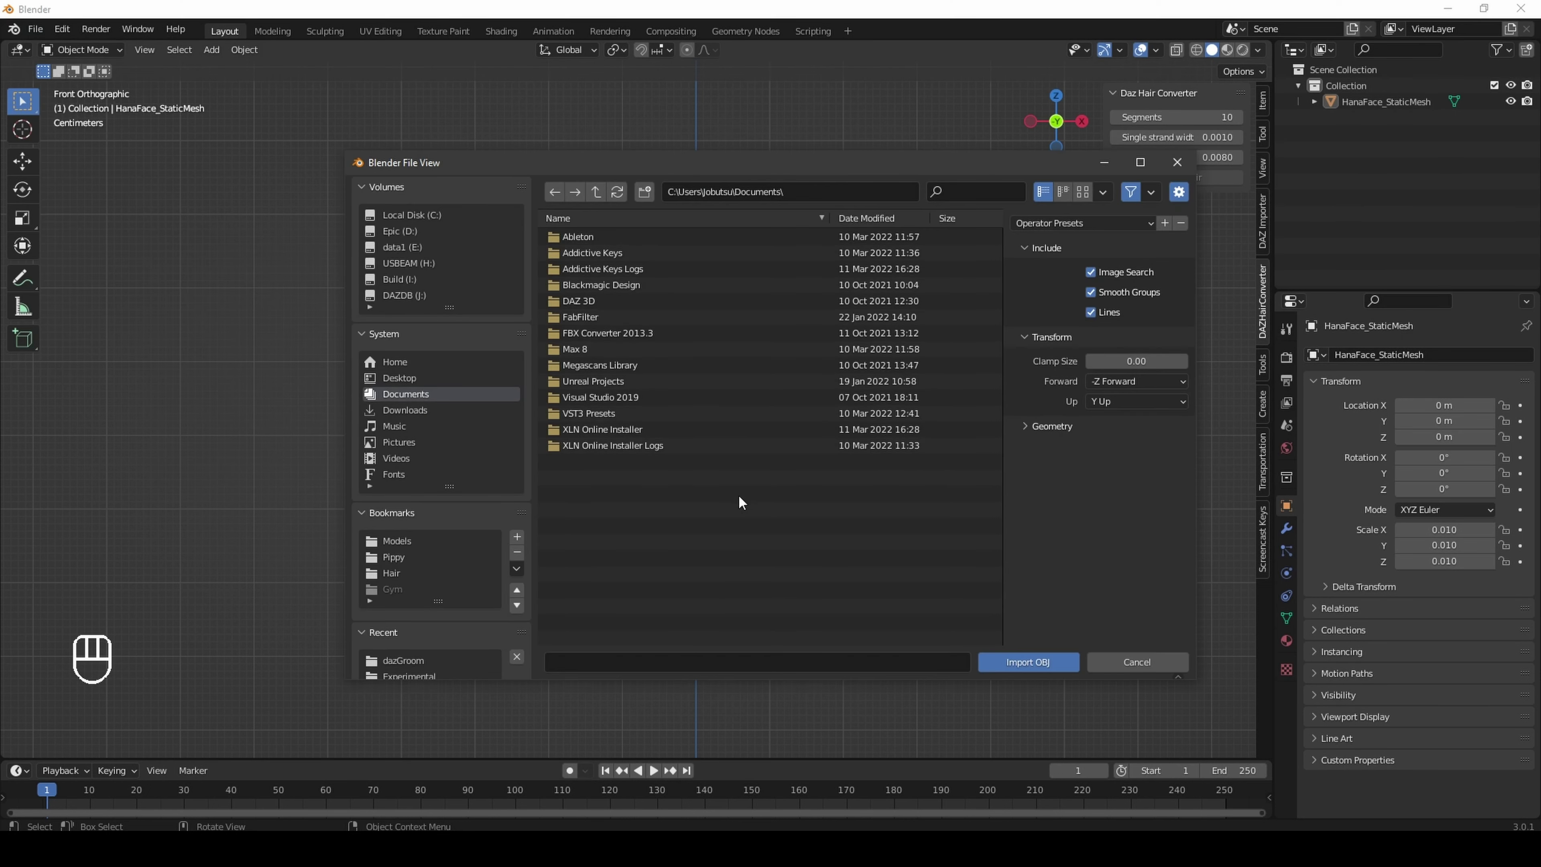
pyautogui.click(415, 660)
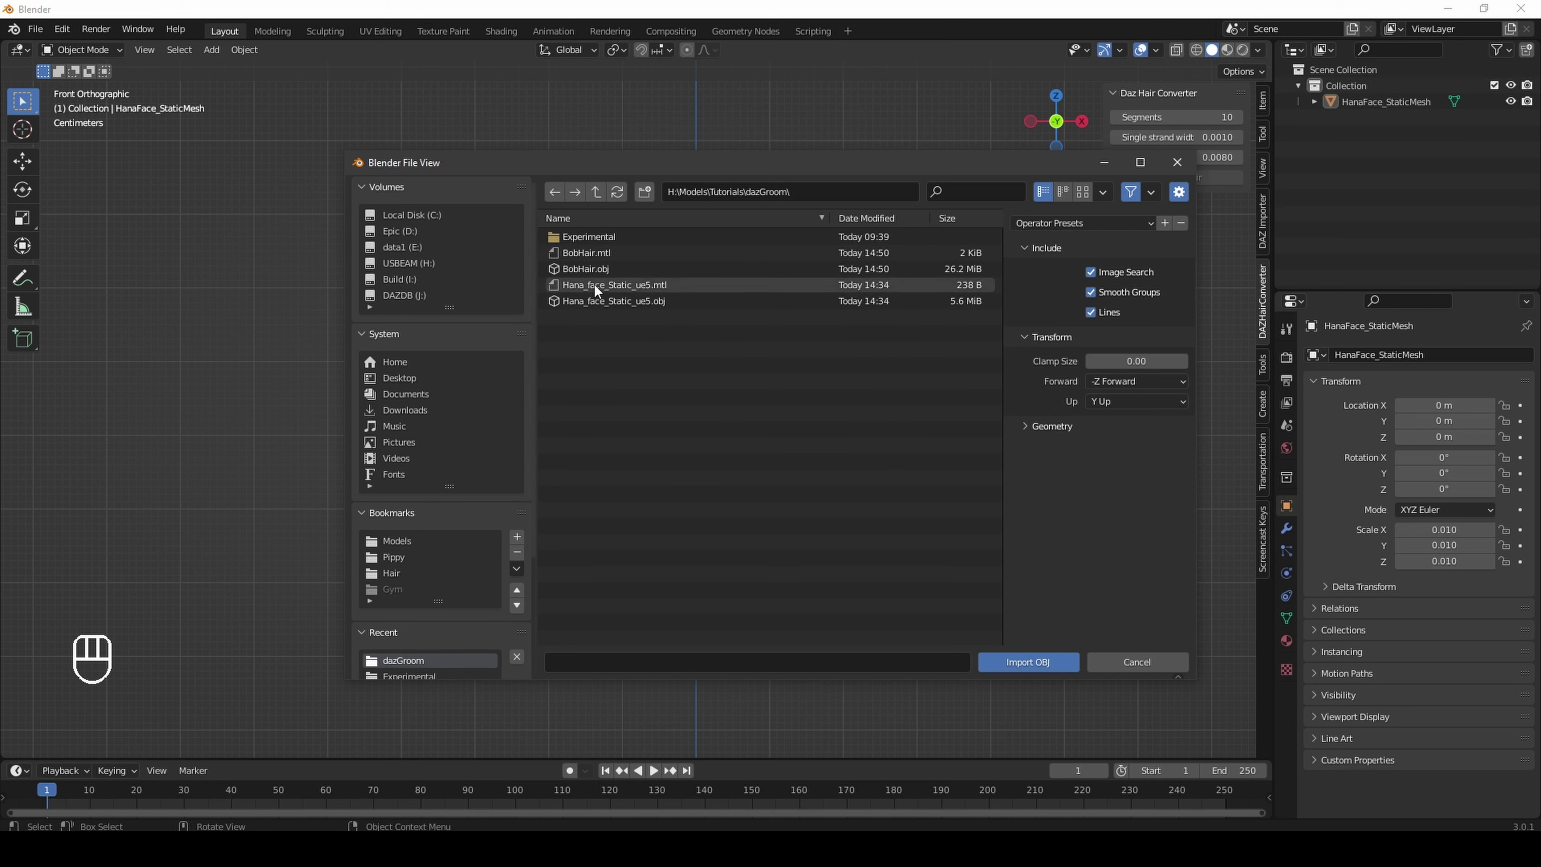
pyautogui.click(591, 270)
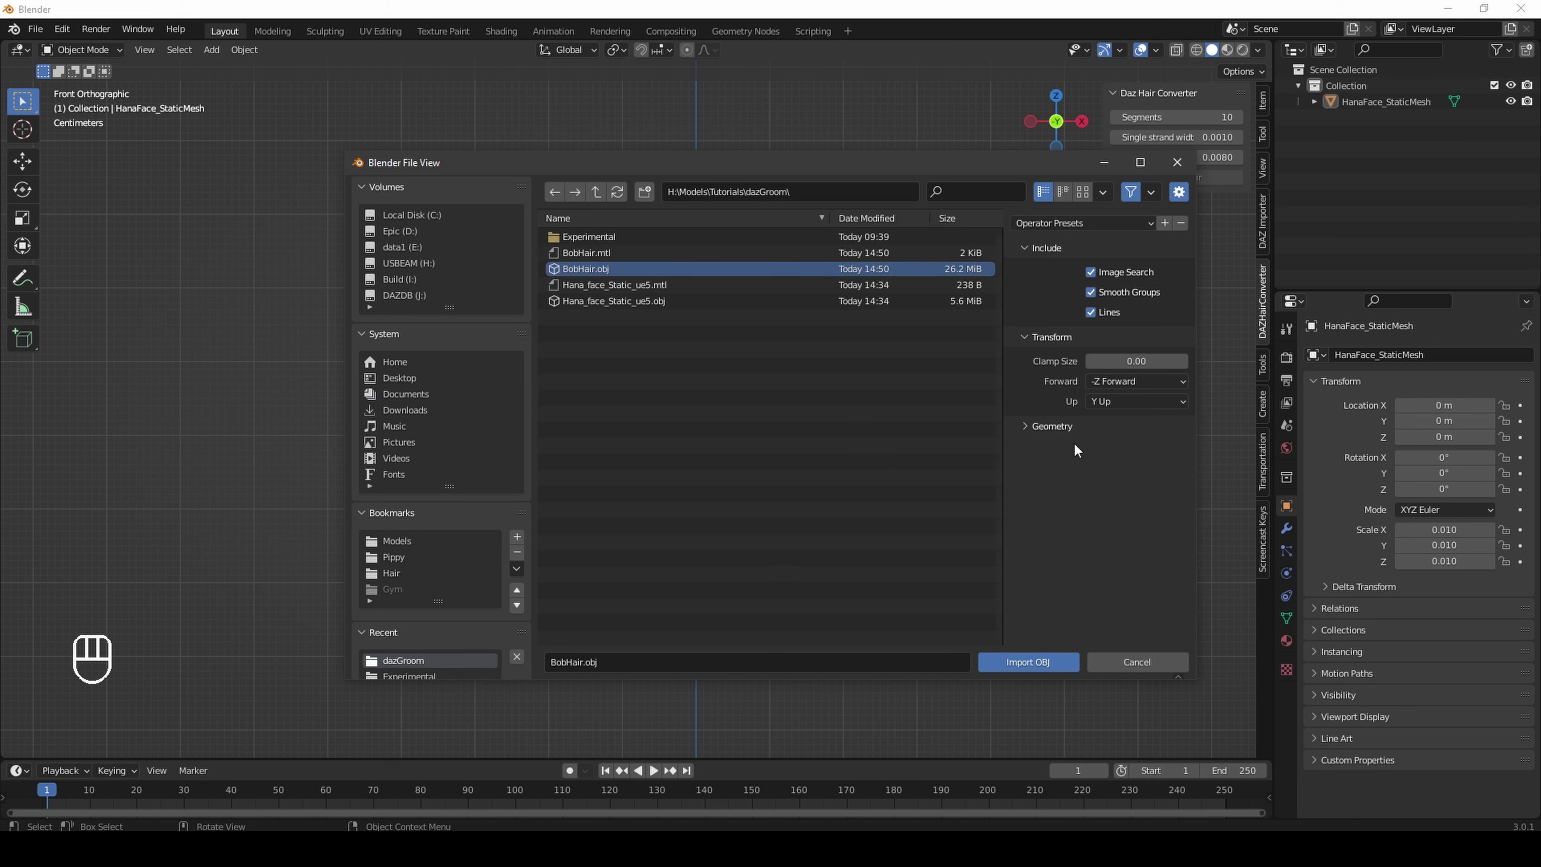
pyautogui.click(1026, 427)
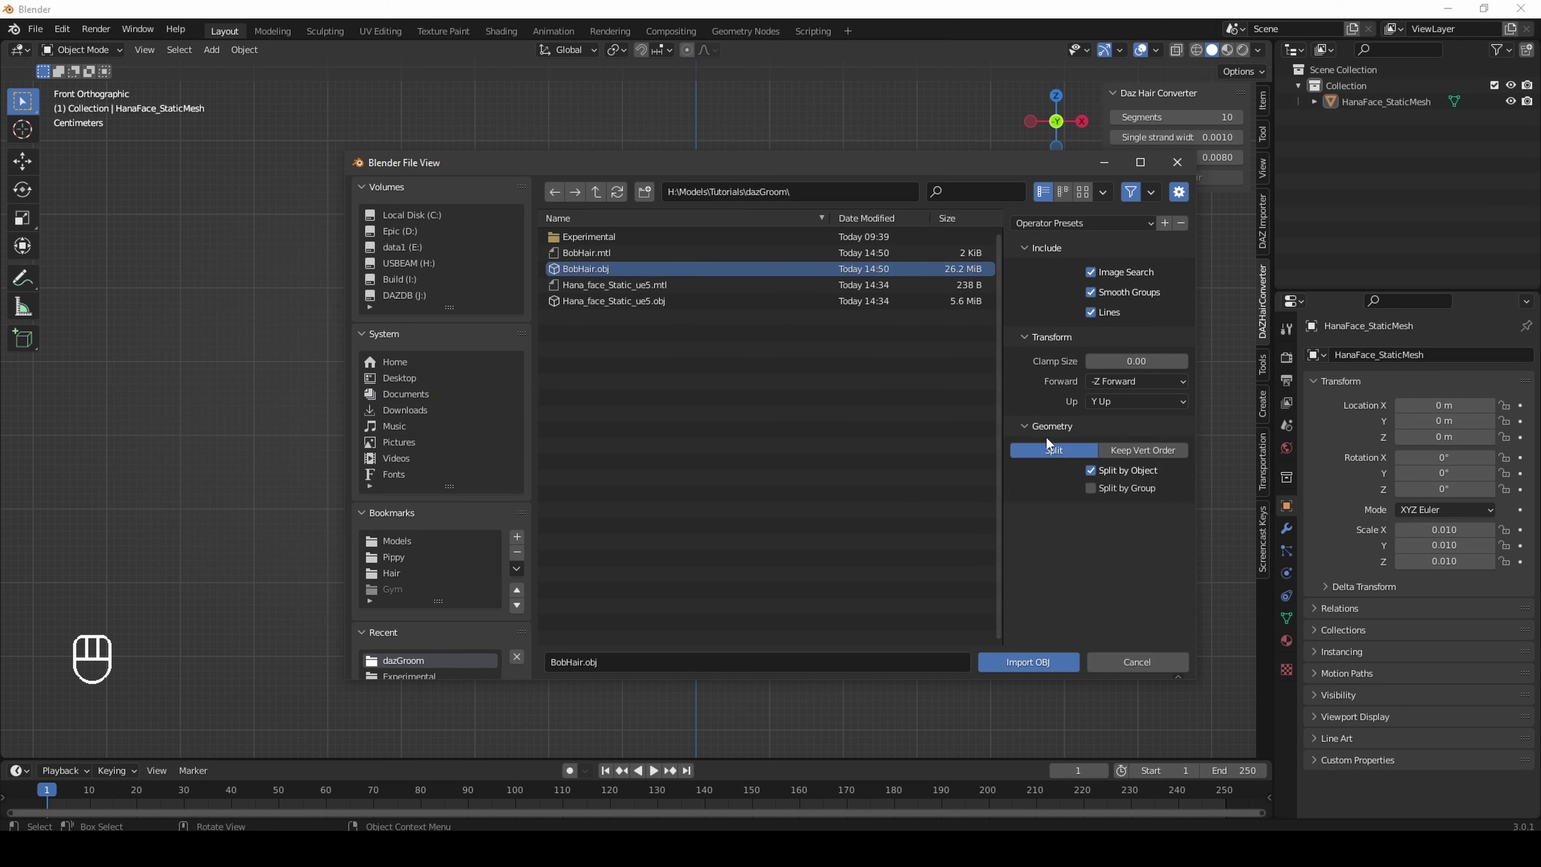
pyautogui.click(1146, 450)
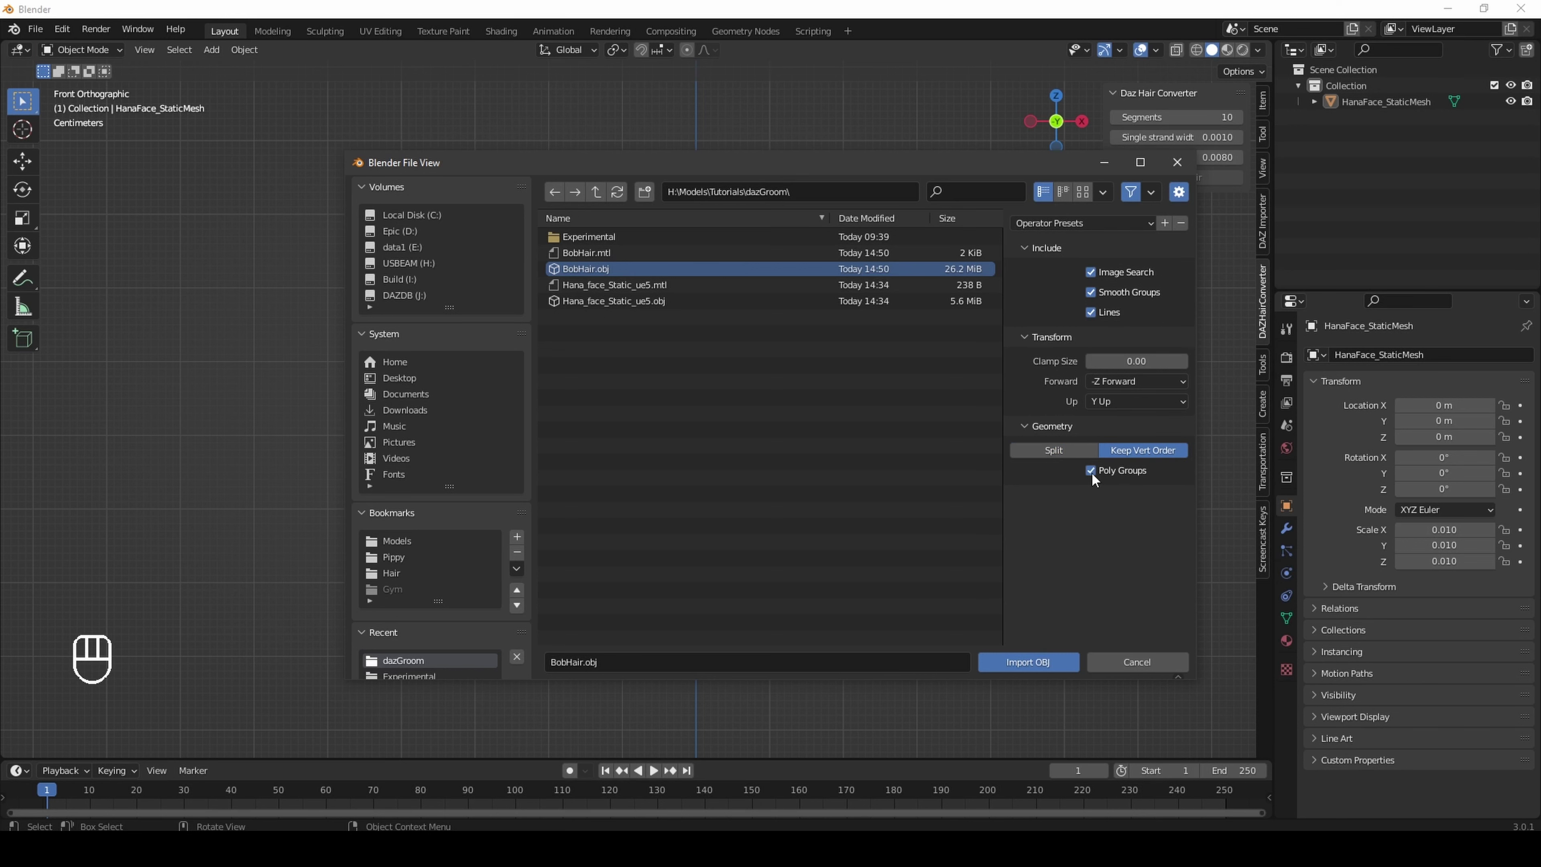
pyautogui.click(1029, 664)
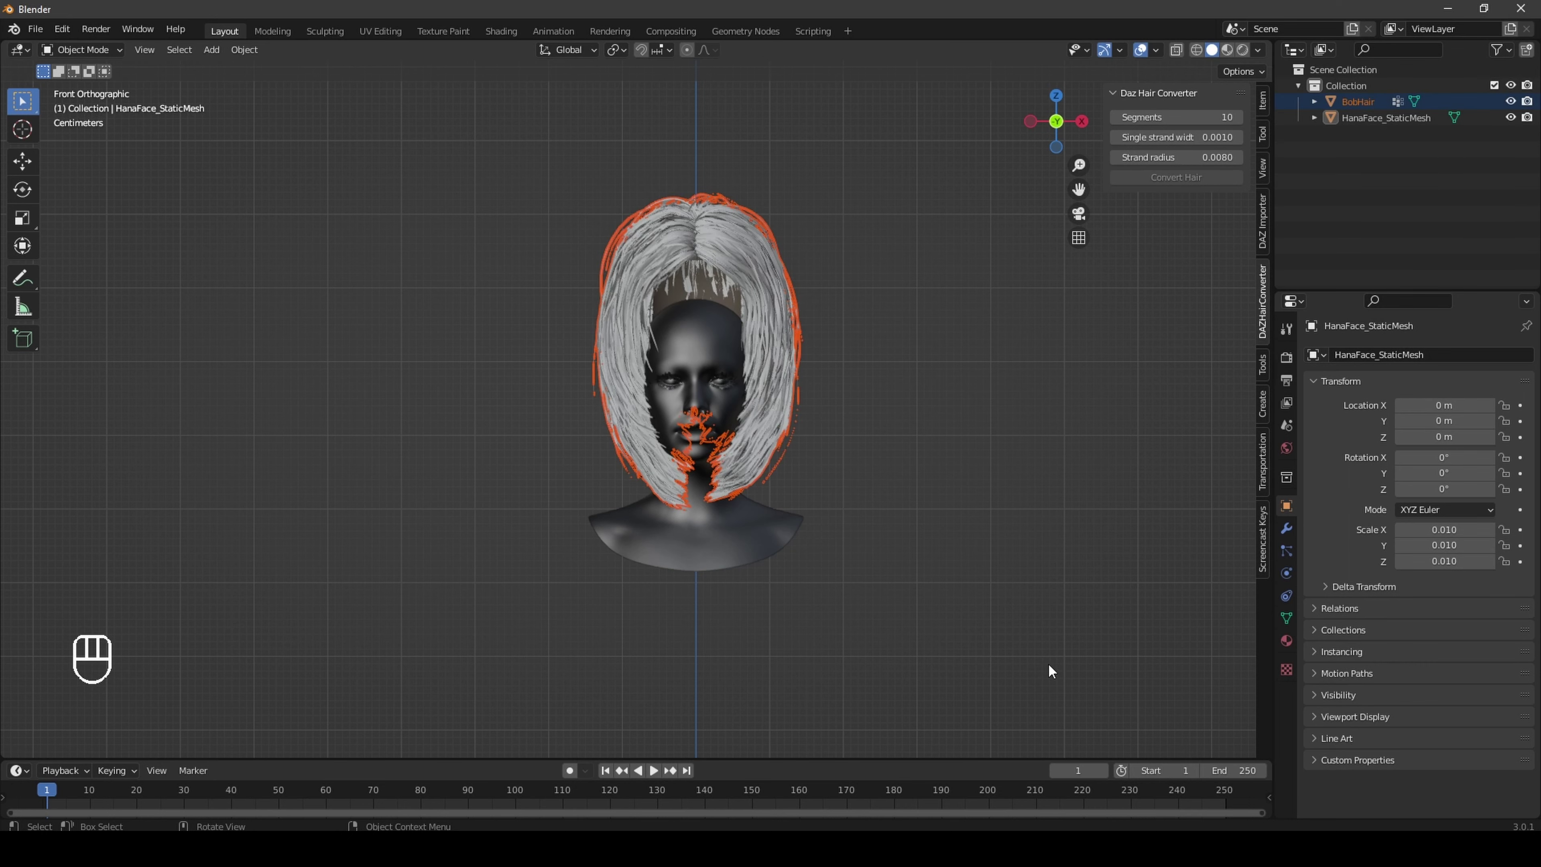
# Step: Move the BobHair object down along the Z axis by about 0.092 m so it sits over the head
pyautogui.moveTo(1049, 115)
pyautogui.mouseDown()
pyautogui.moveTo(1032, 119)
pyautogui.moveTo(1098, 119)
pyautogui.moveTo(1062, 120)
pyautogui.mouseUp()
pyautogui.click(1335, 102)
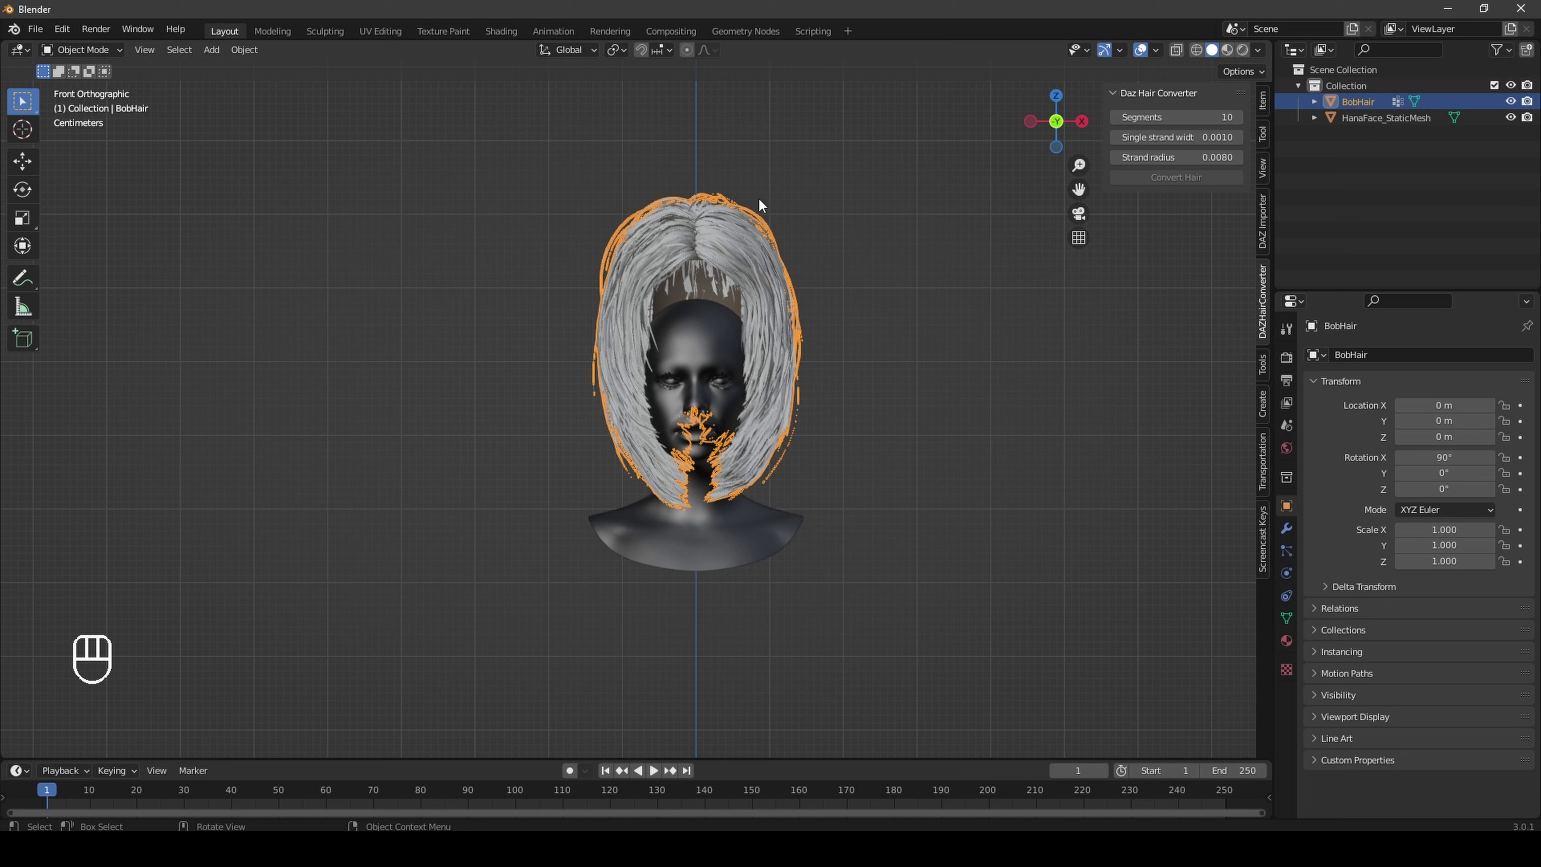
pyautogui.press('g')
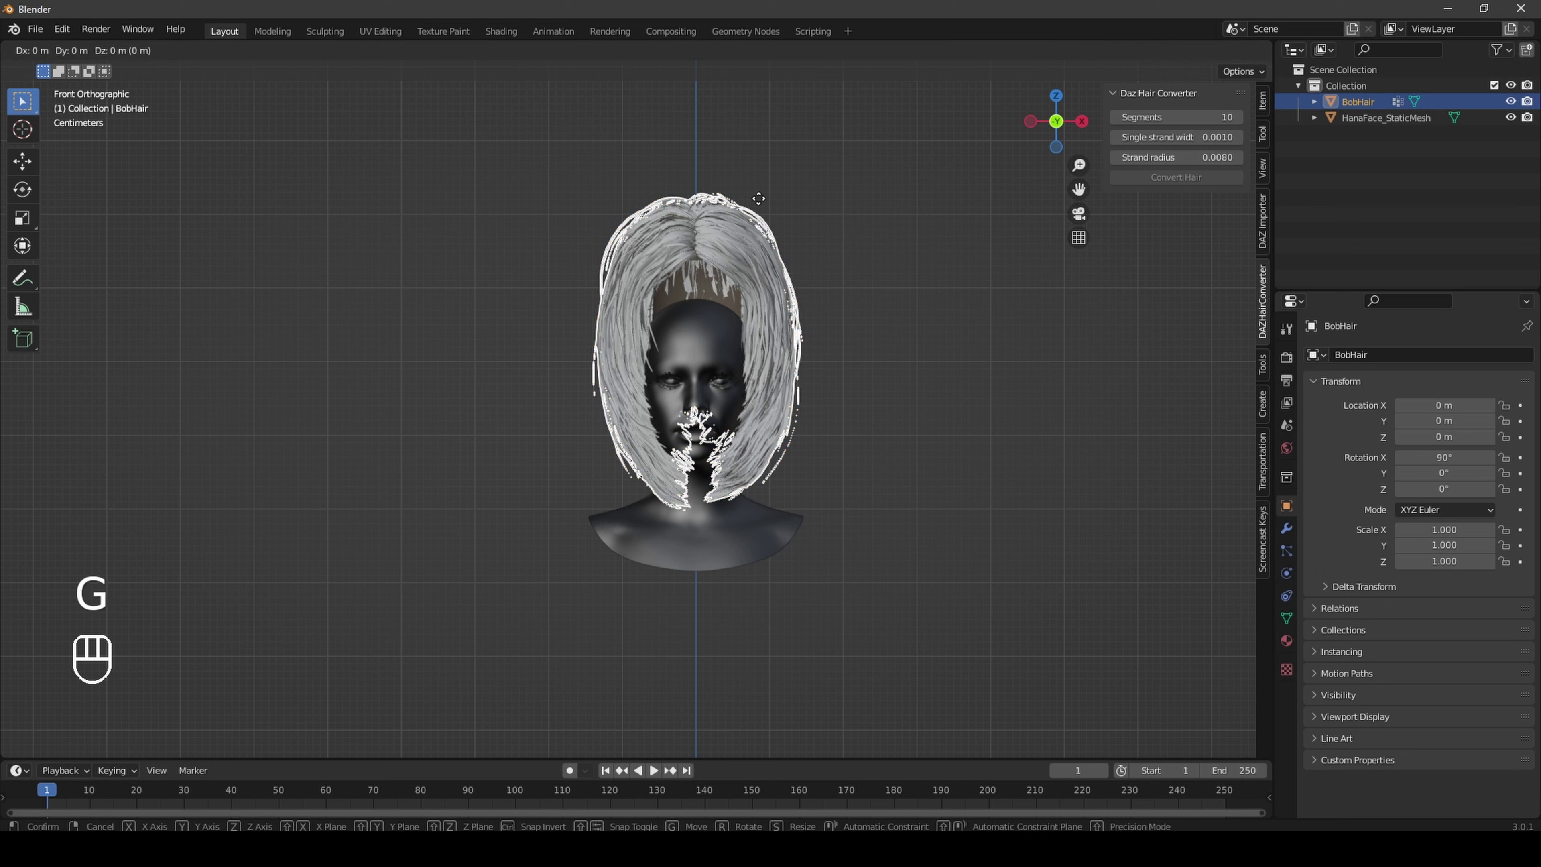
pyautogui.press('z')
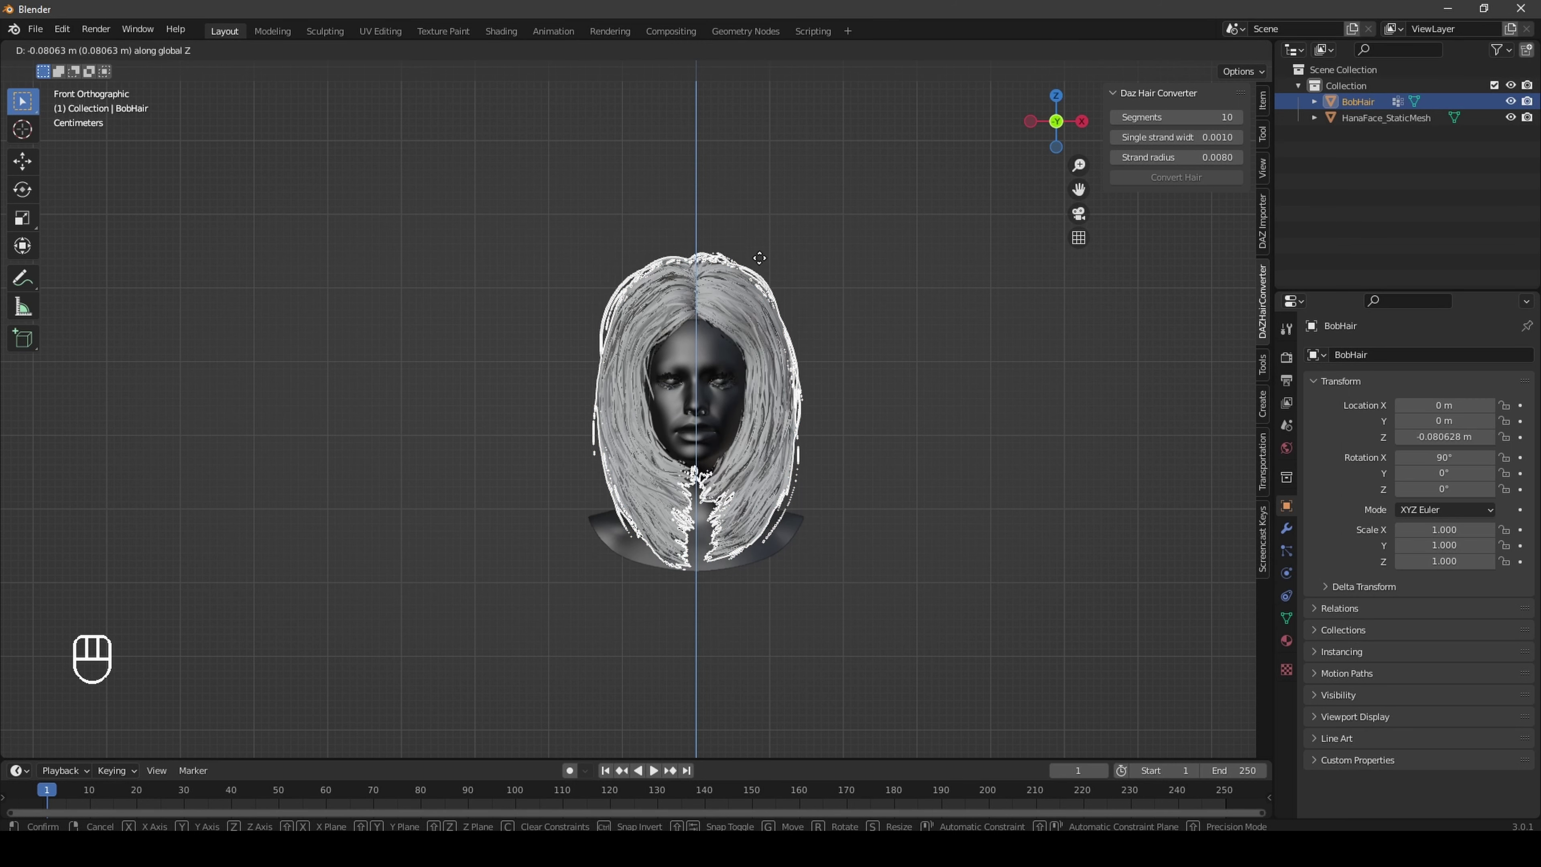
pyautogui.click(764, 265)
pyautogui.moveTo(1059, 122)
pyautogui.mouseDown()
pyautogui.moveTo(913, 123)
pyautogui.moveTo(1050, 122)
pyautogui.mouseUp()
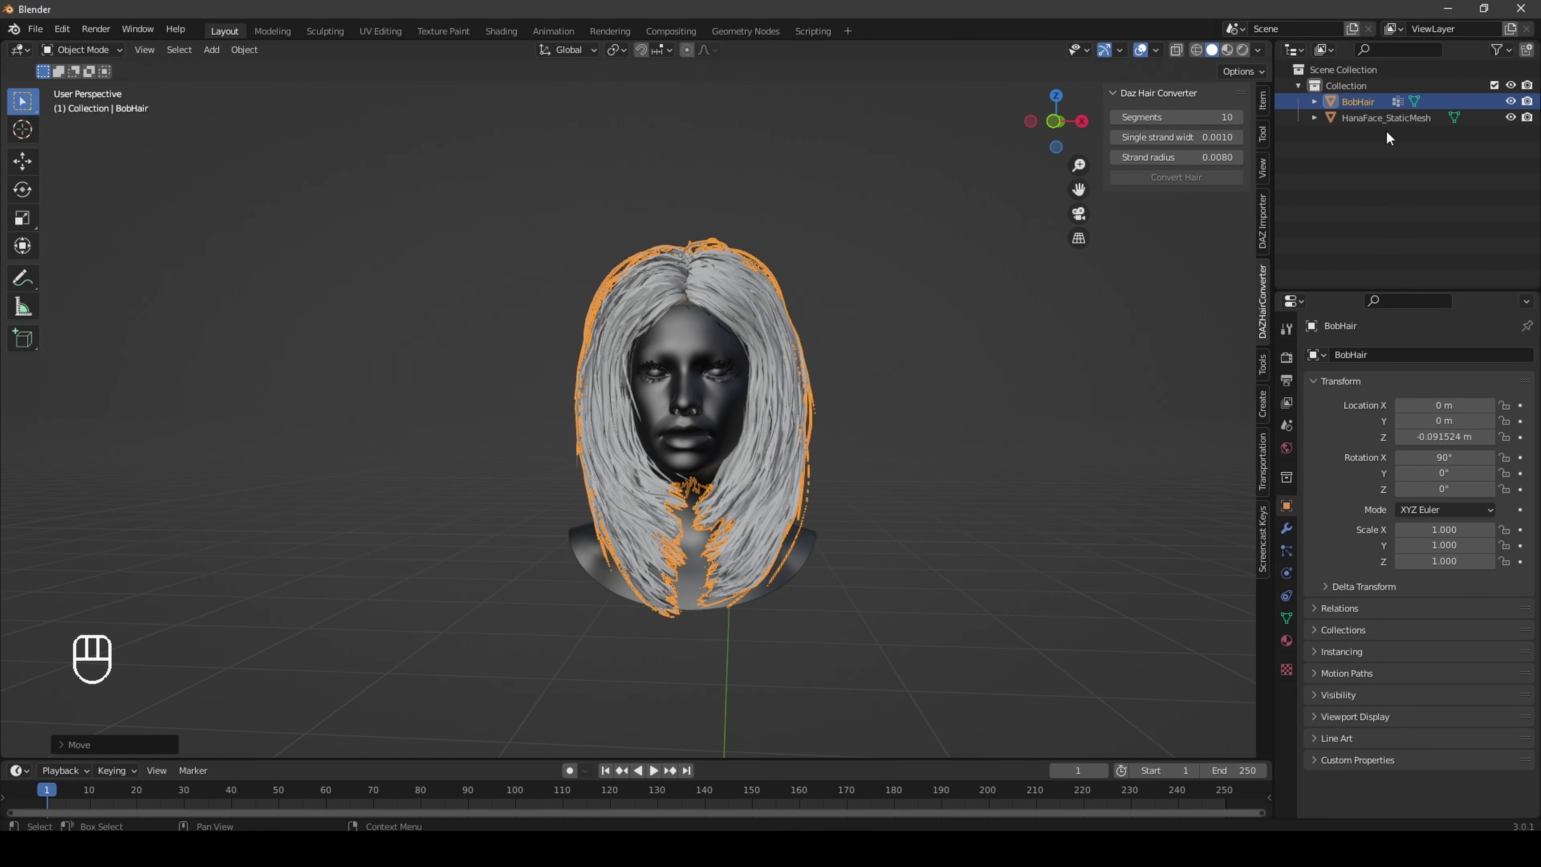
# Step: Hide the HanaFace_StaticMesh head and leave only BobHair visible in the front orthographic view
pyautogui.click(1510, 102)
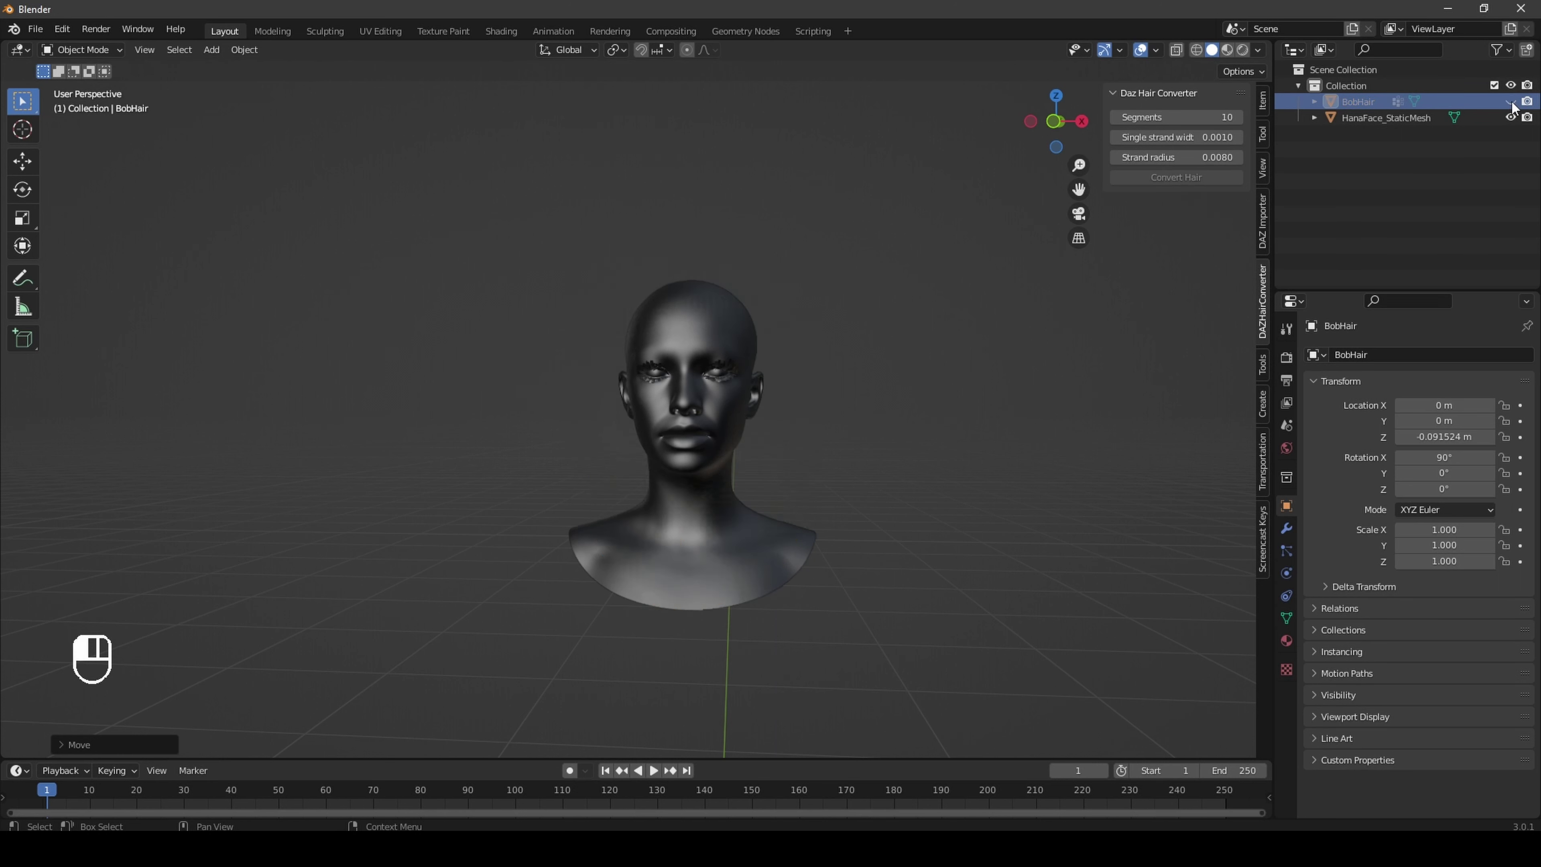
pyautogui.click(1057, 123)
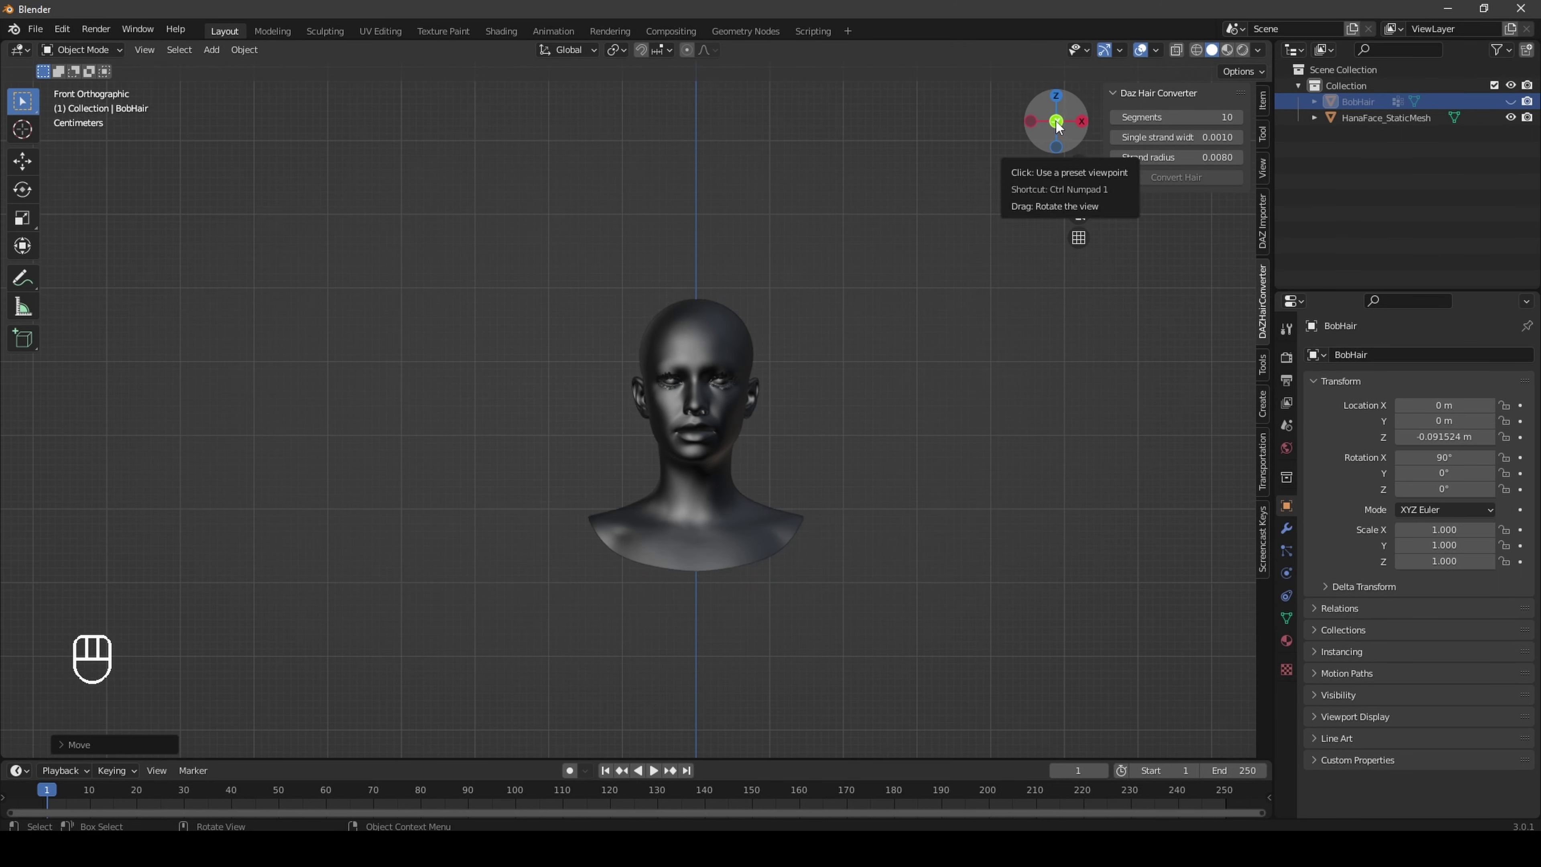
pyautogui.click(1315, 101)
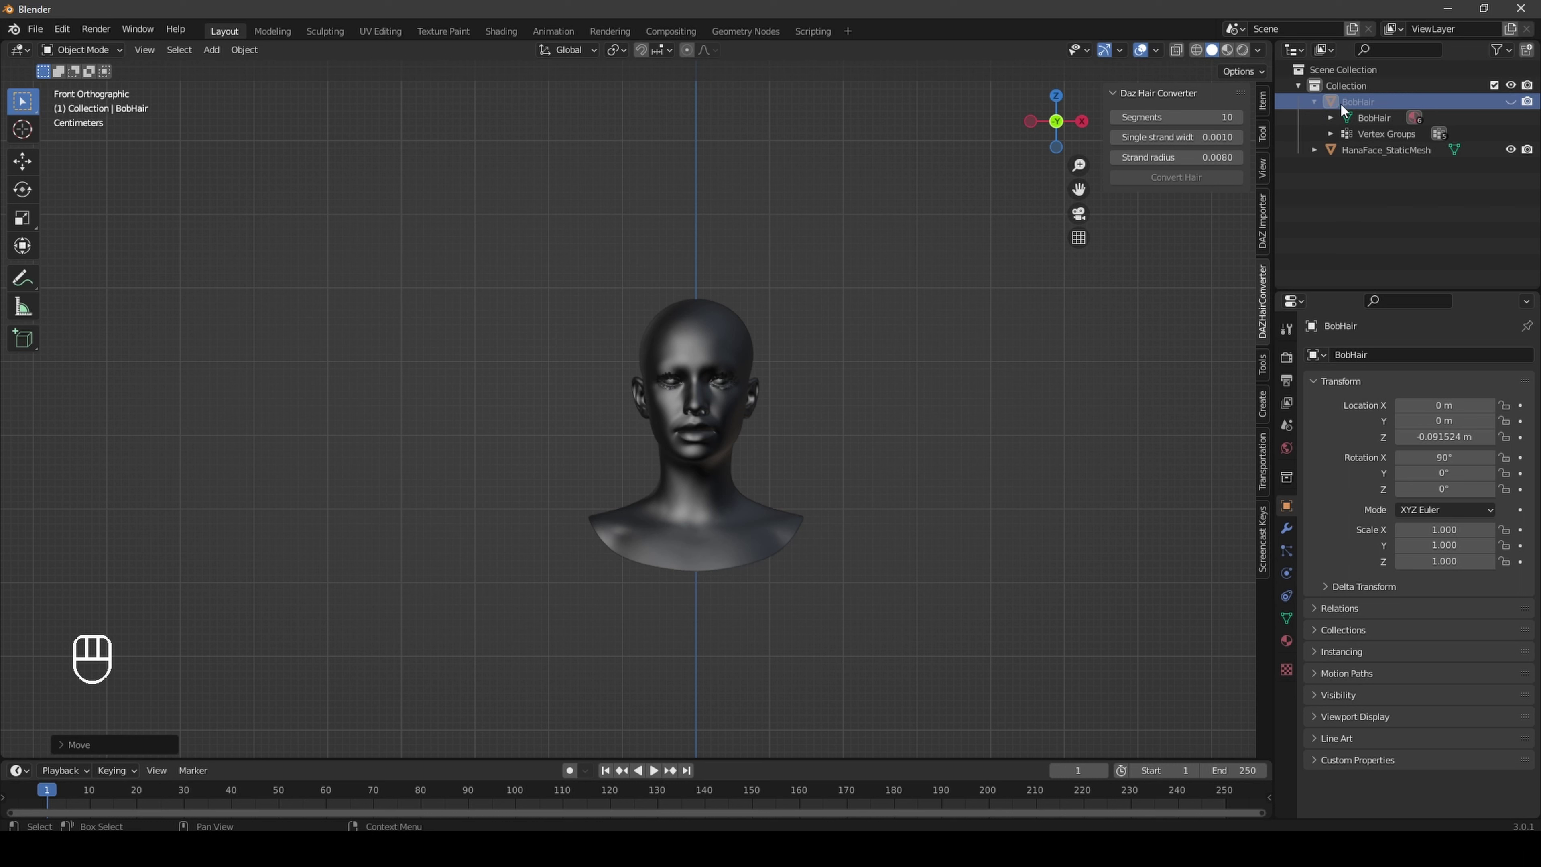
pyautogui.click(1315, 102)
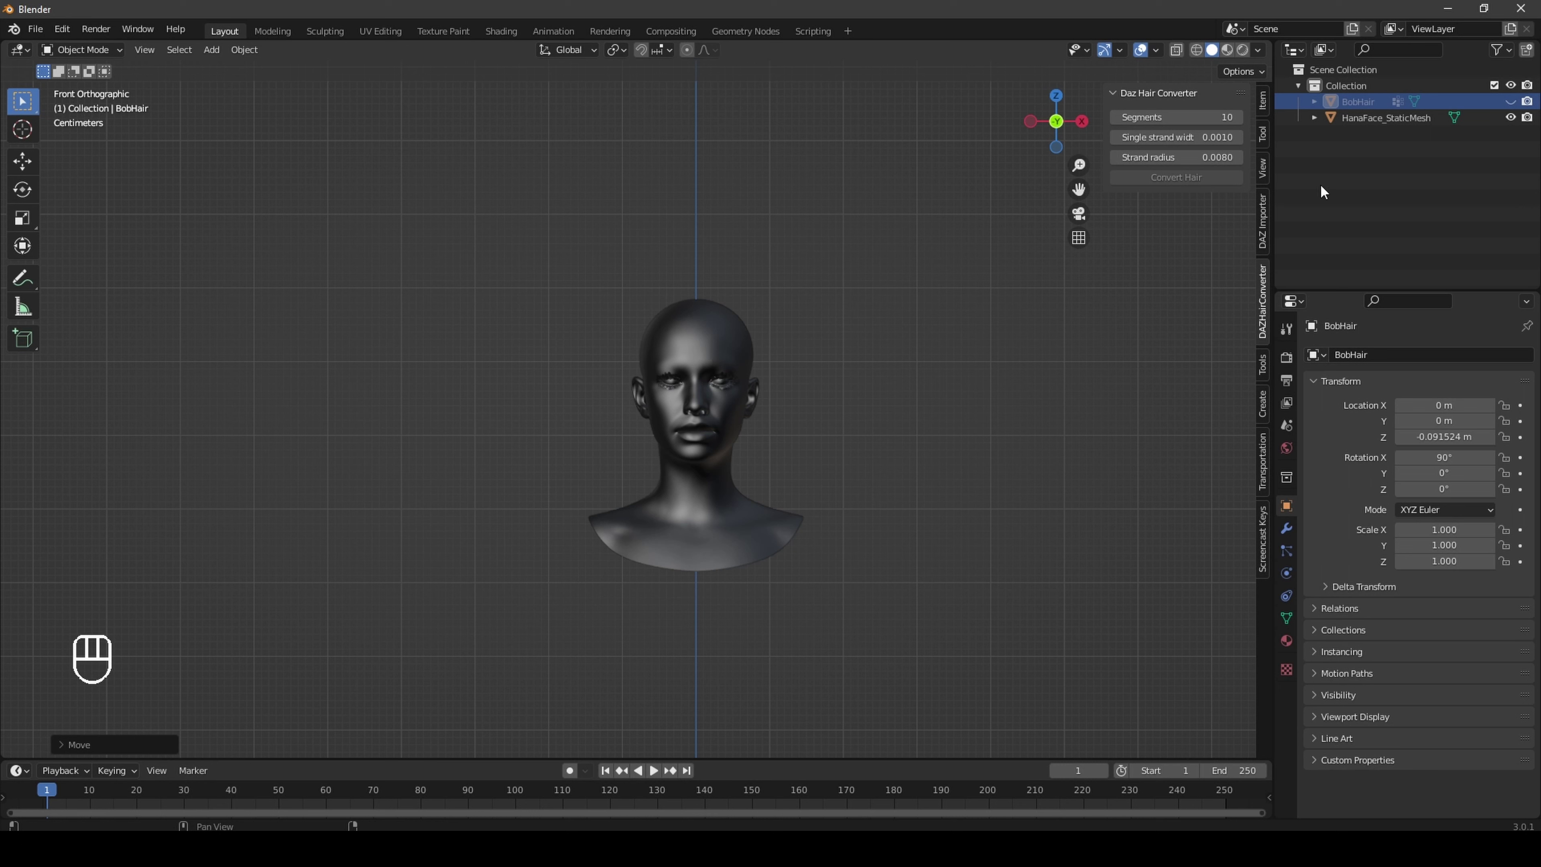
pyautogui.click(1510, 118)
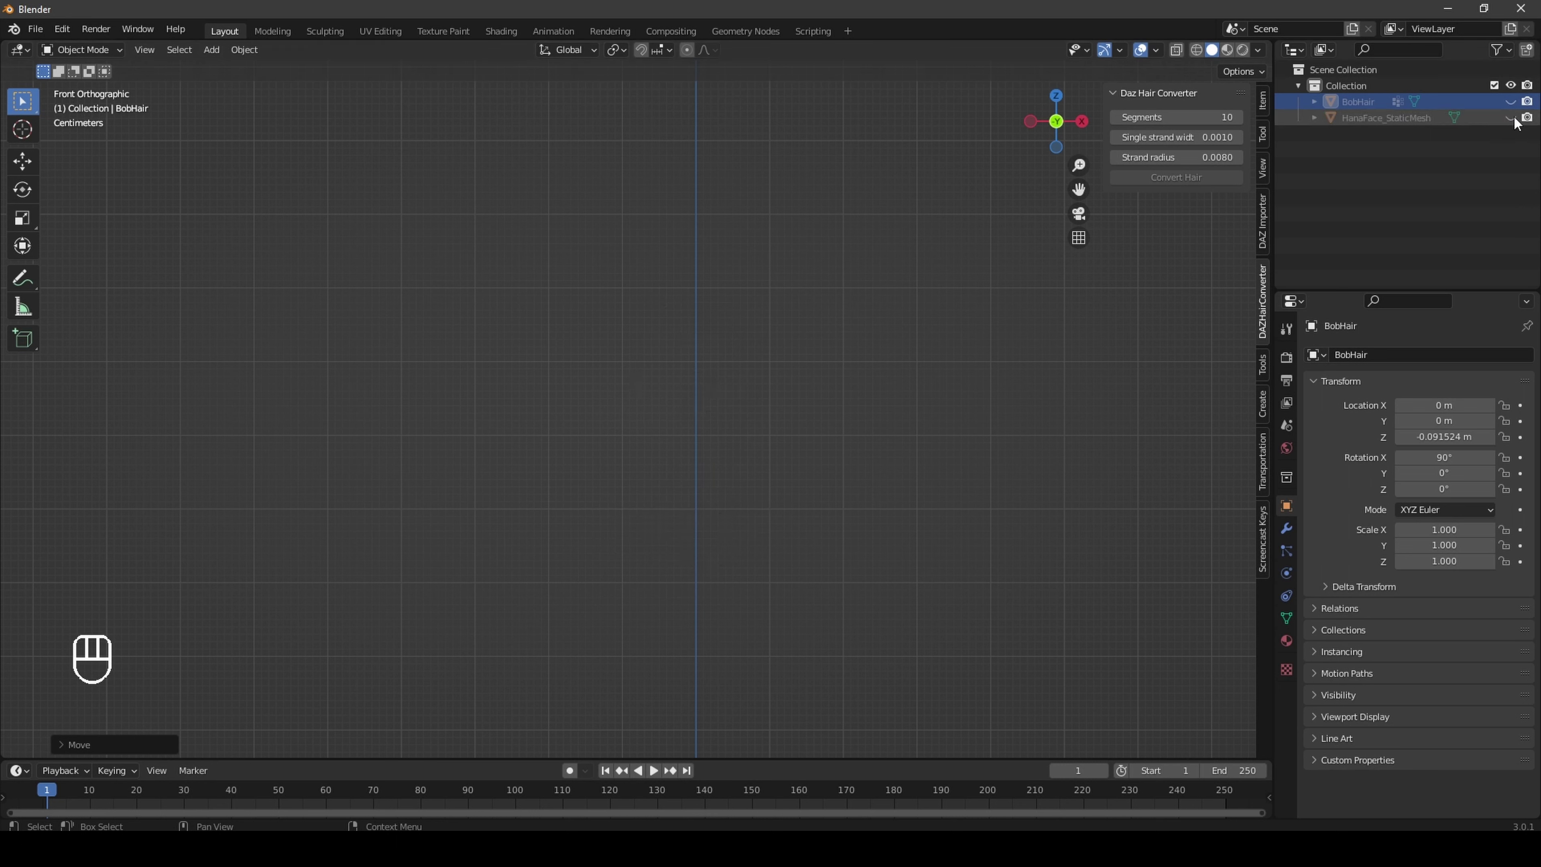
pyautogui.click(1511, 102)
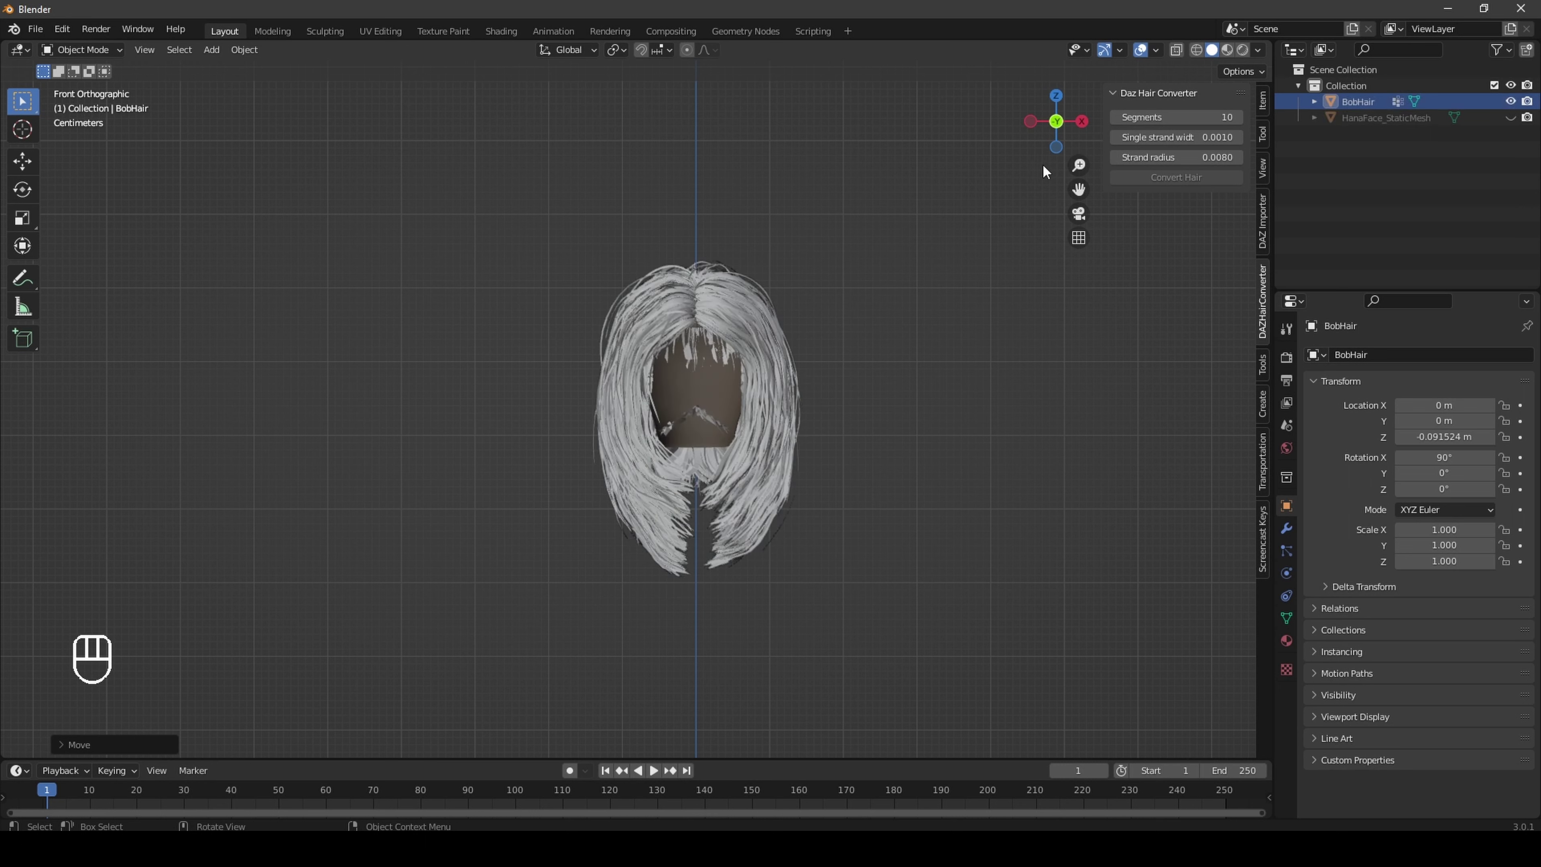
pyautogui.moveTo(1057, 122); pyautogui.dragTo(1087, 114)
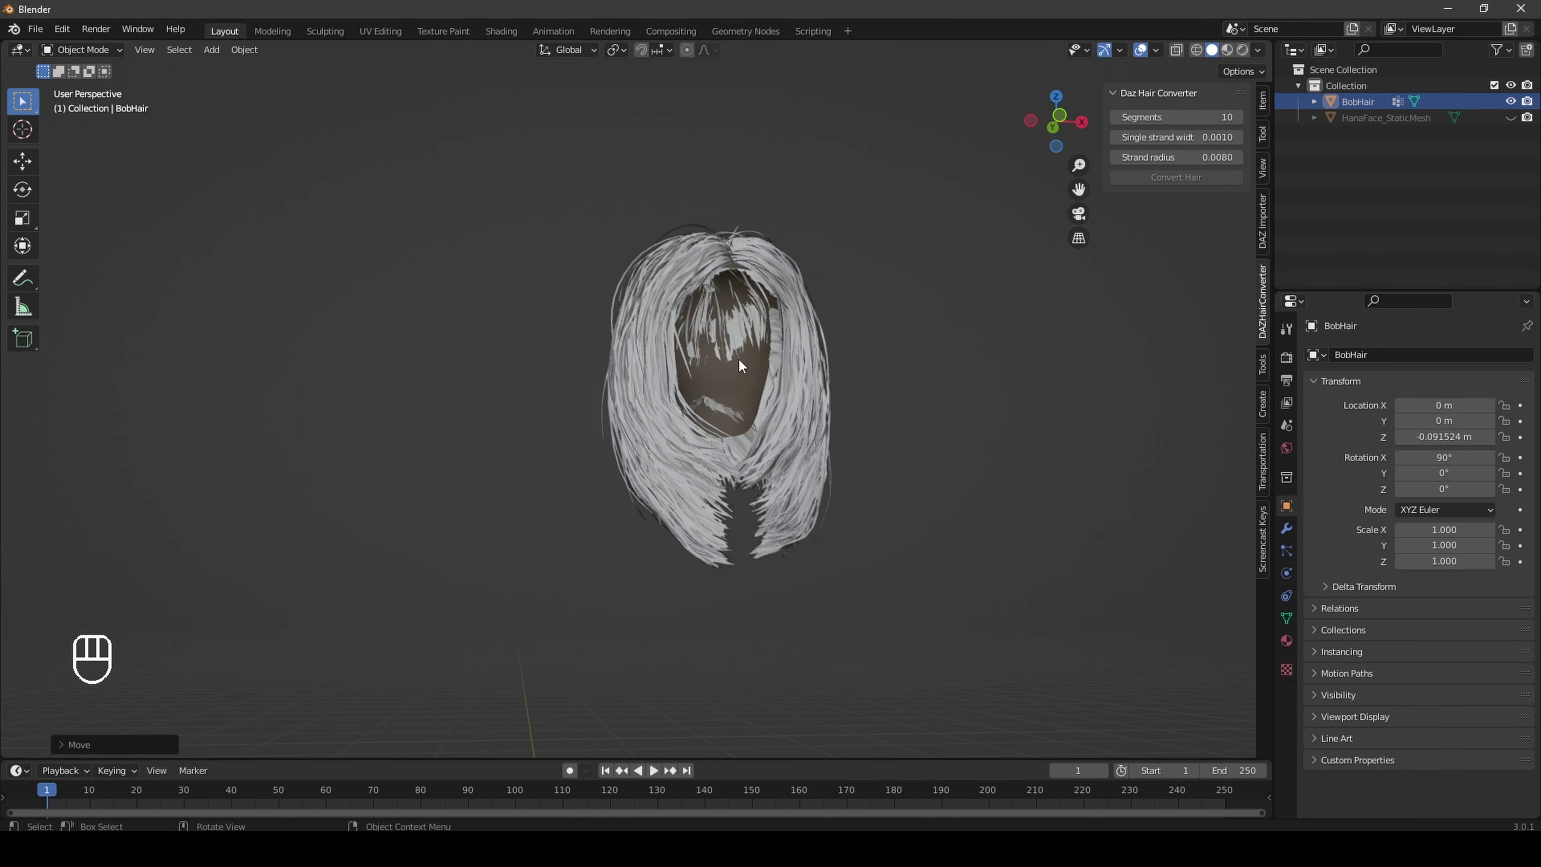
pyautogui.click(1057, 125)
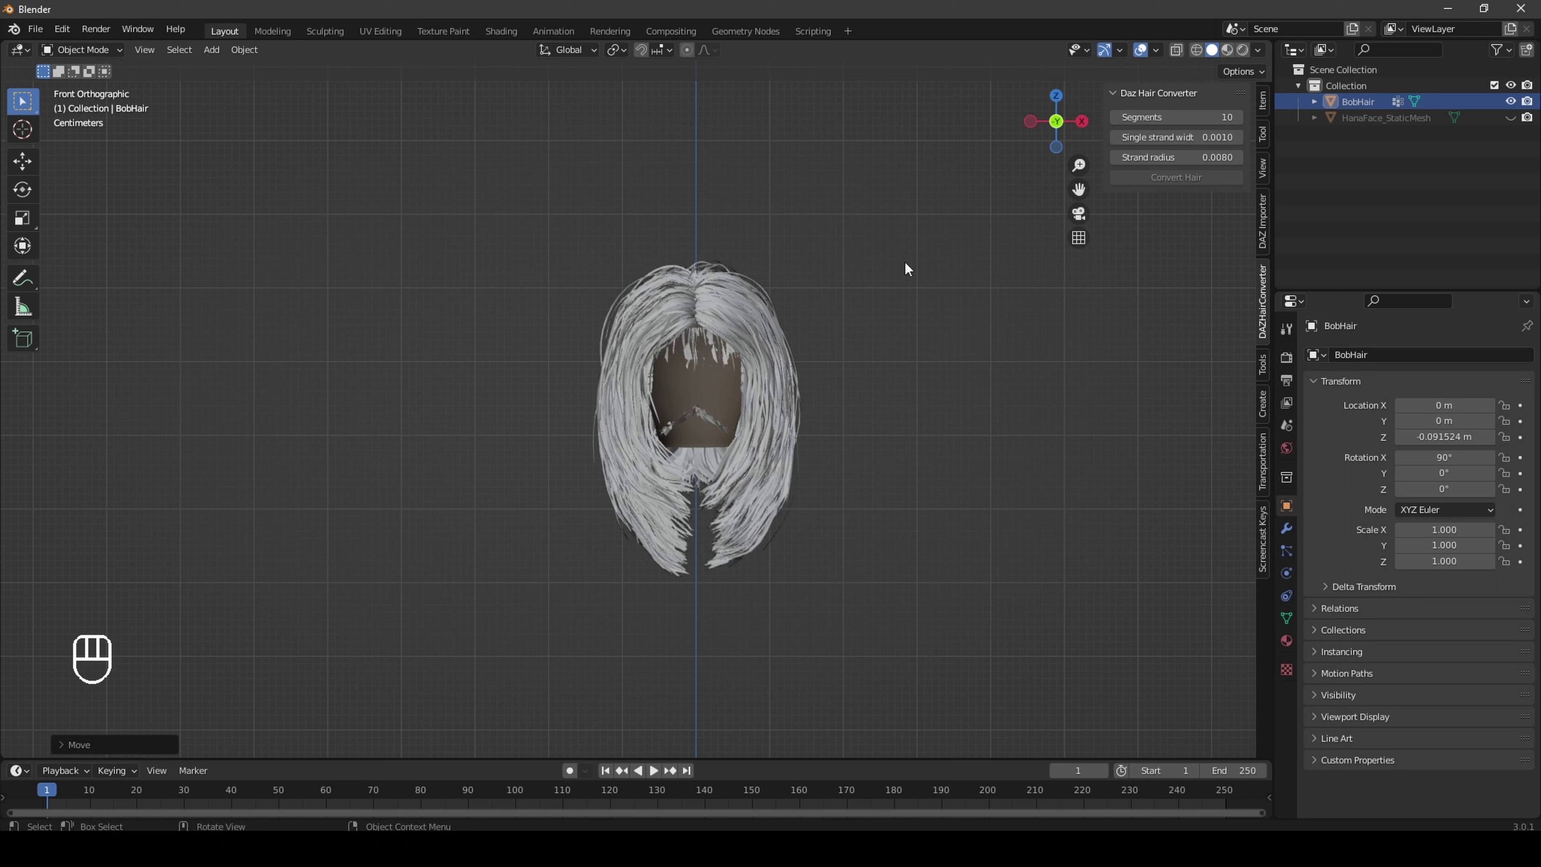
# Step: In Edit Mode, select only the BobHair geometry assigned to the Scalp material, separate it by selection and return to Object Mode
pyautogui.click(732, 322)
pyautogui.press('Tab')
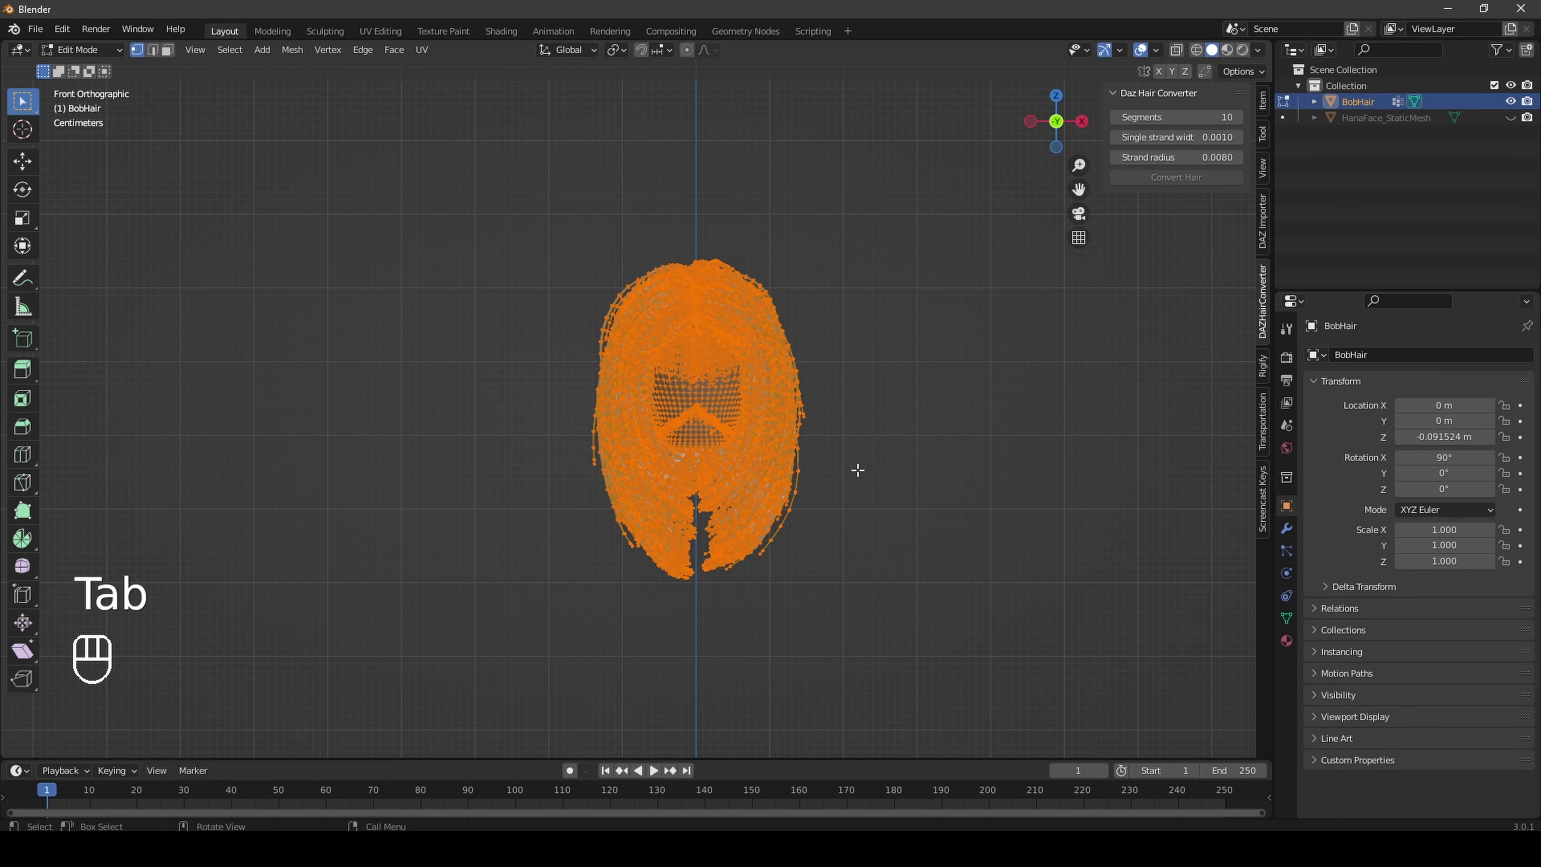
pyautogui.click(858, 464)
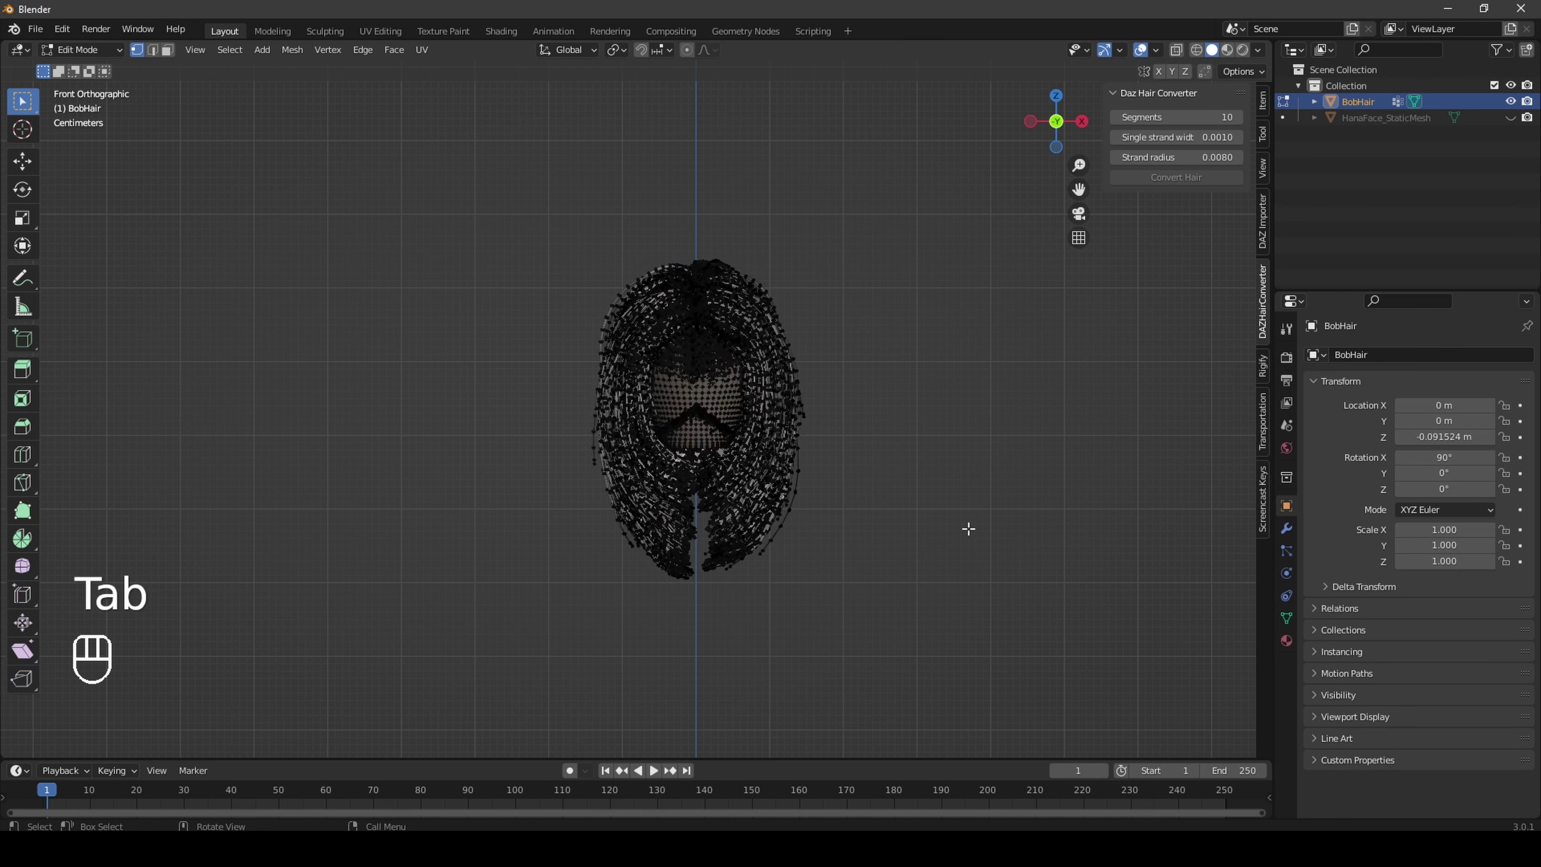
pyautogui.click(947, 497)
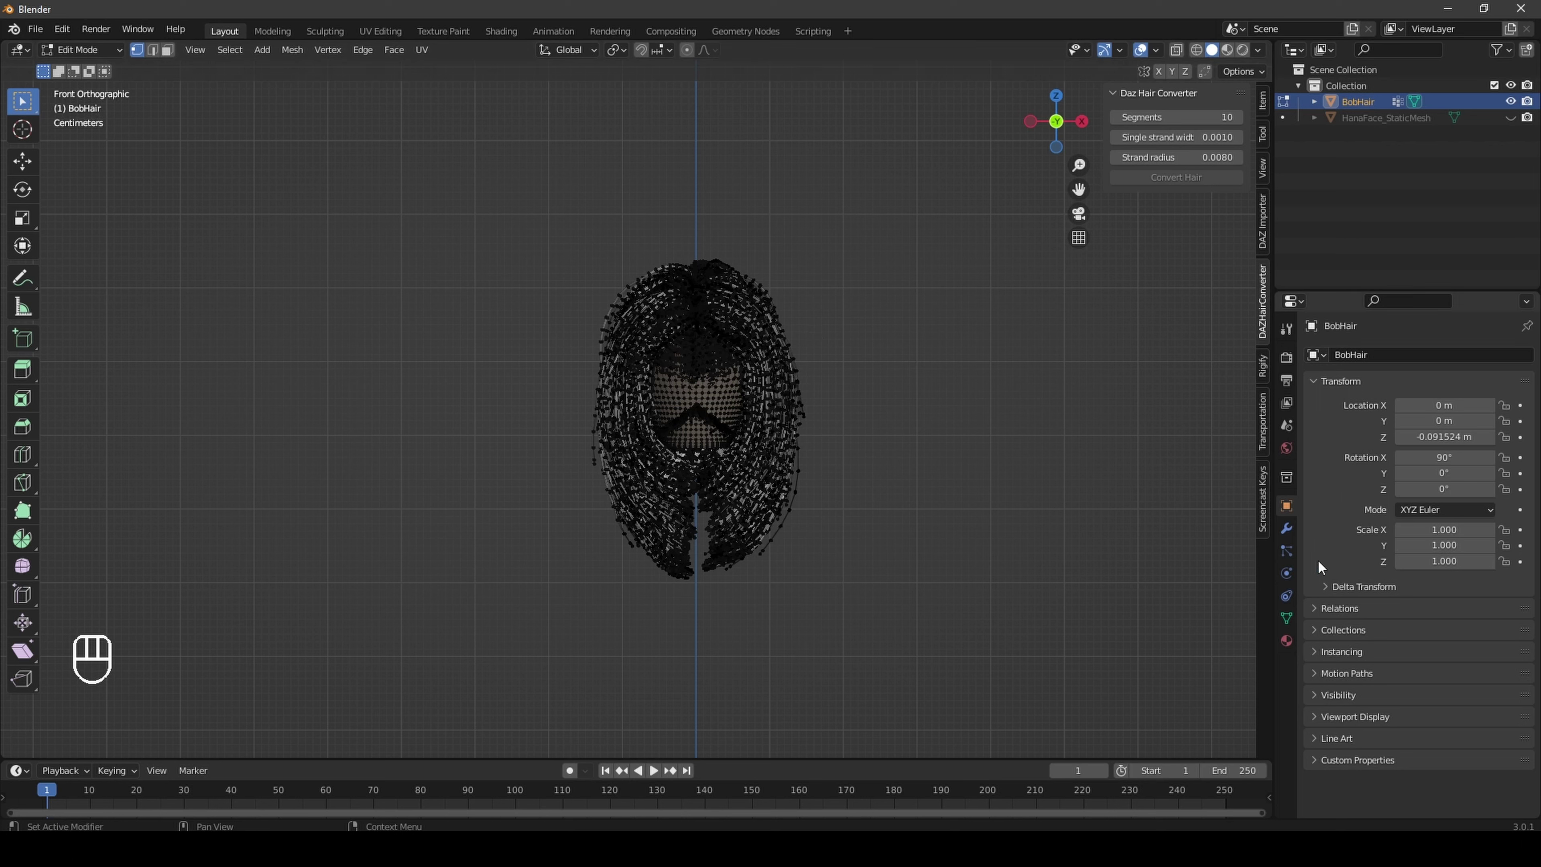
pyautogui.click(1287, 640)
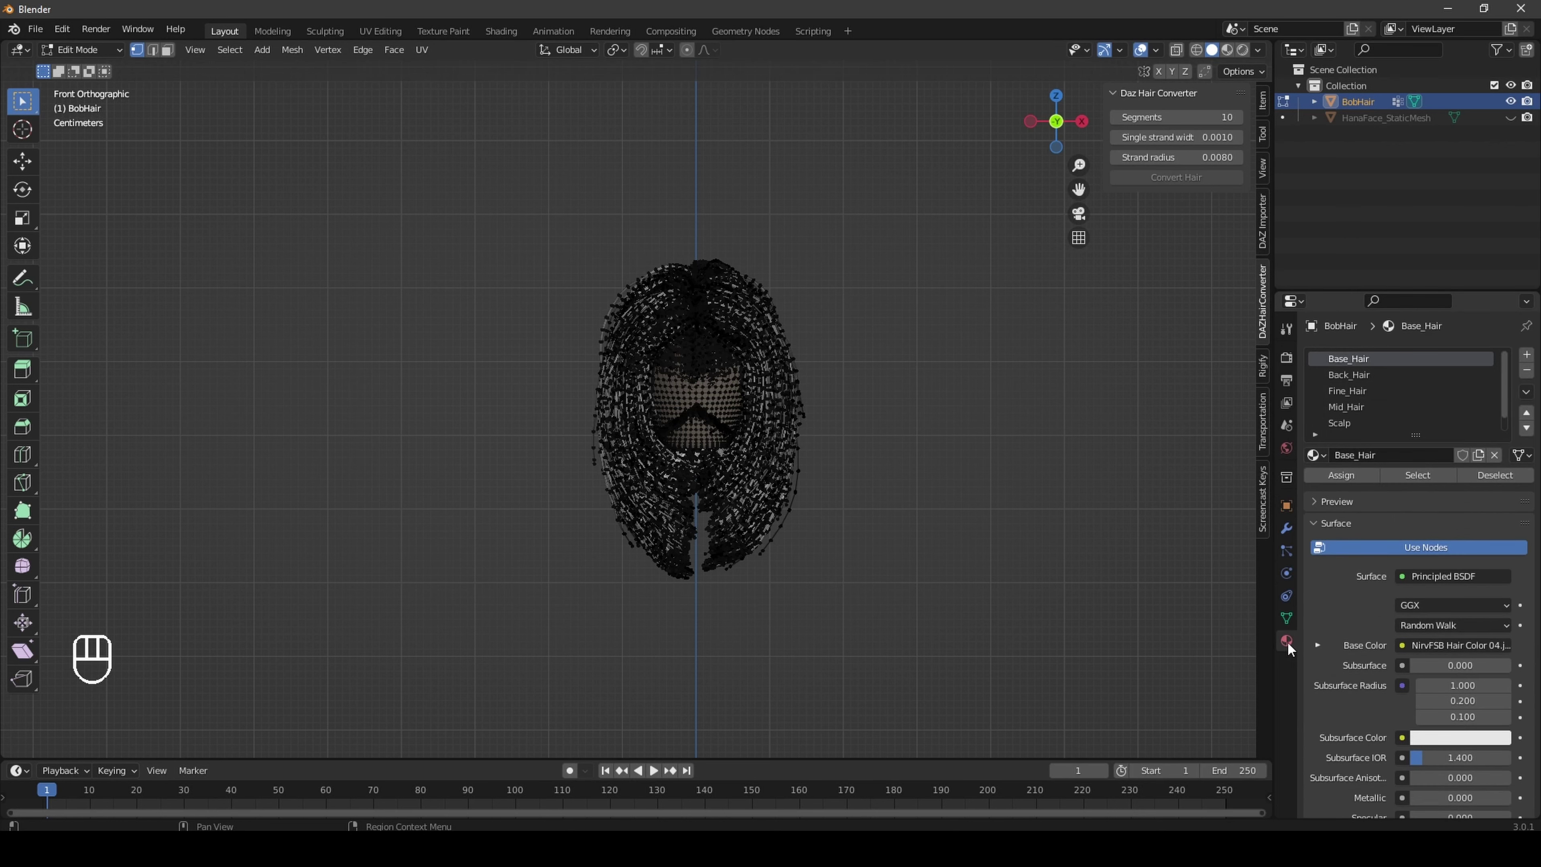
pyautogui.click(1331, 425)
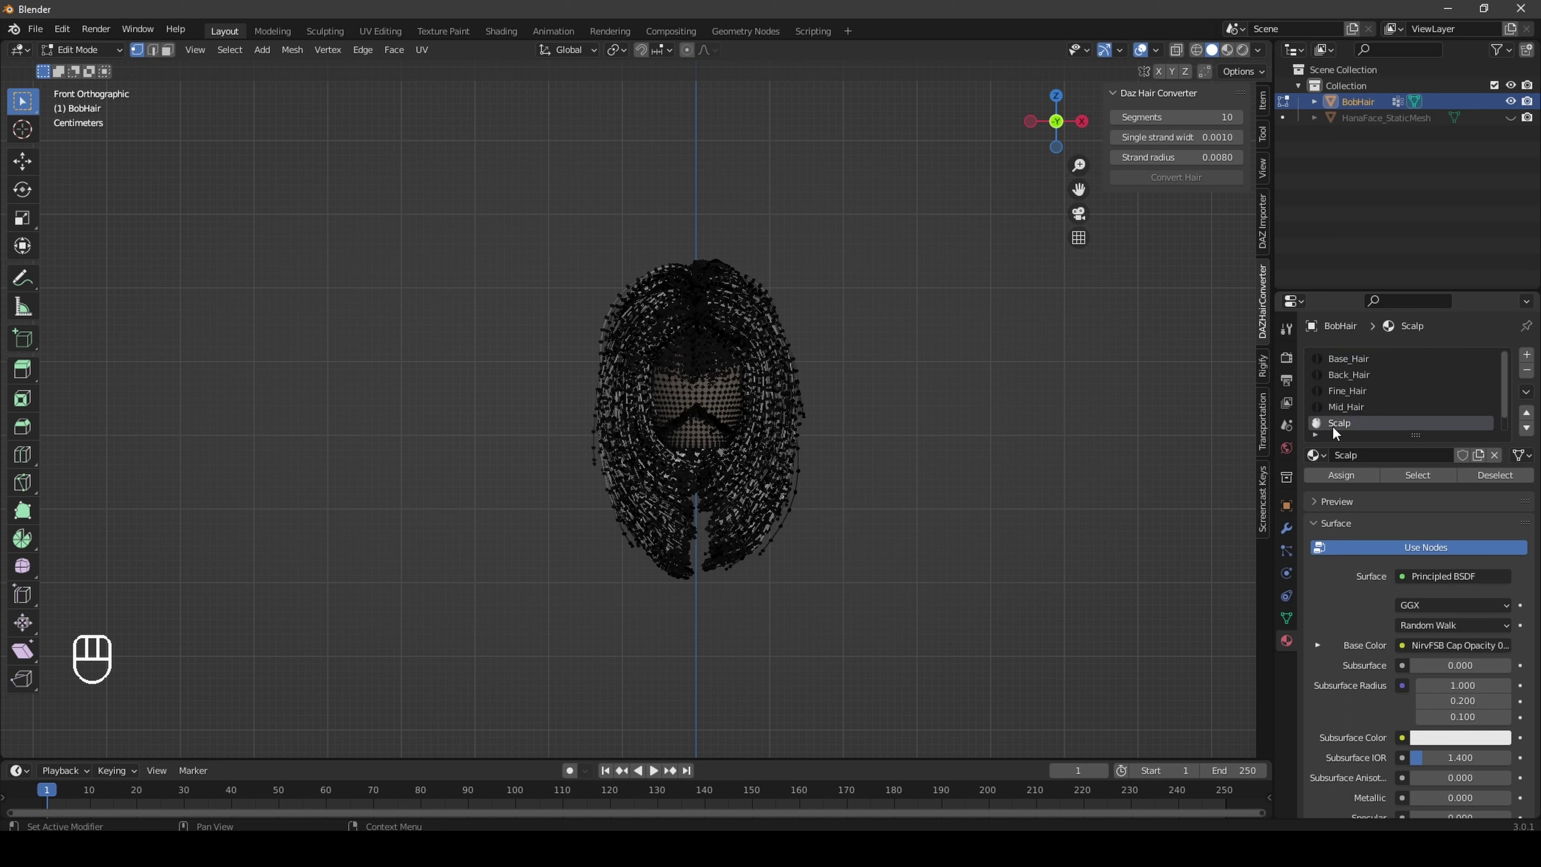
pyautogui.click(1417, 475)
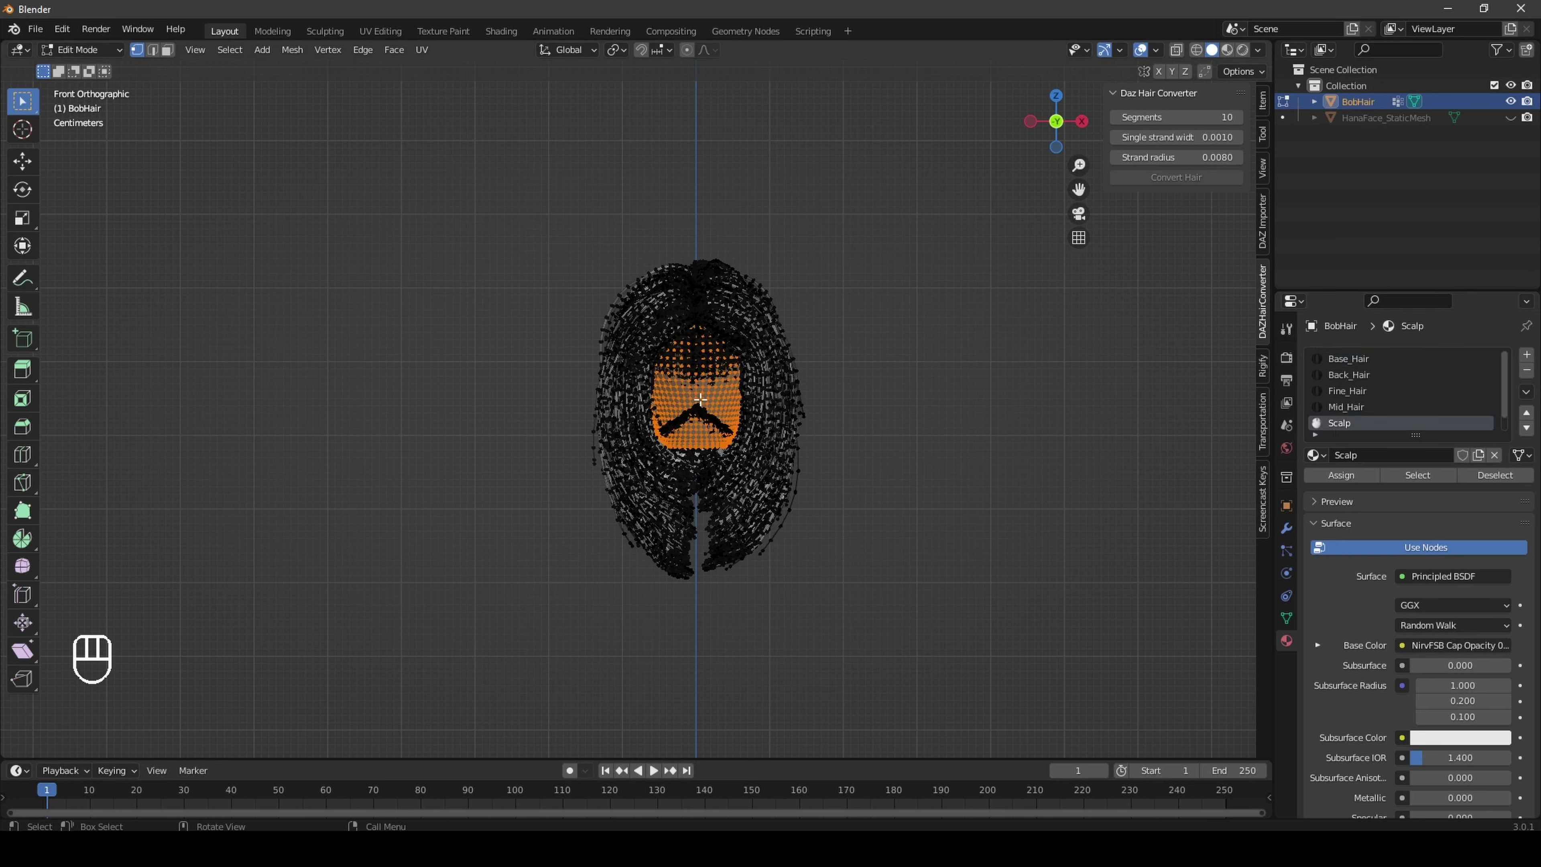
pyautogui.press('p')
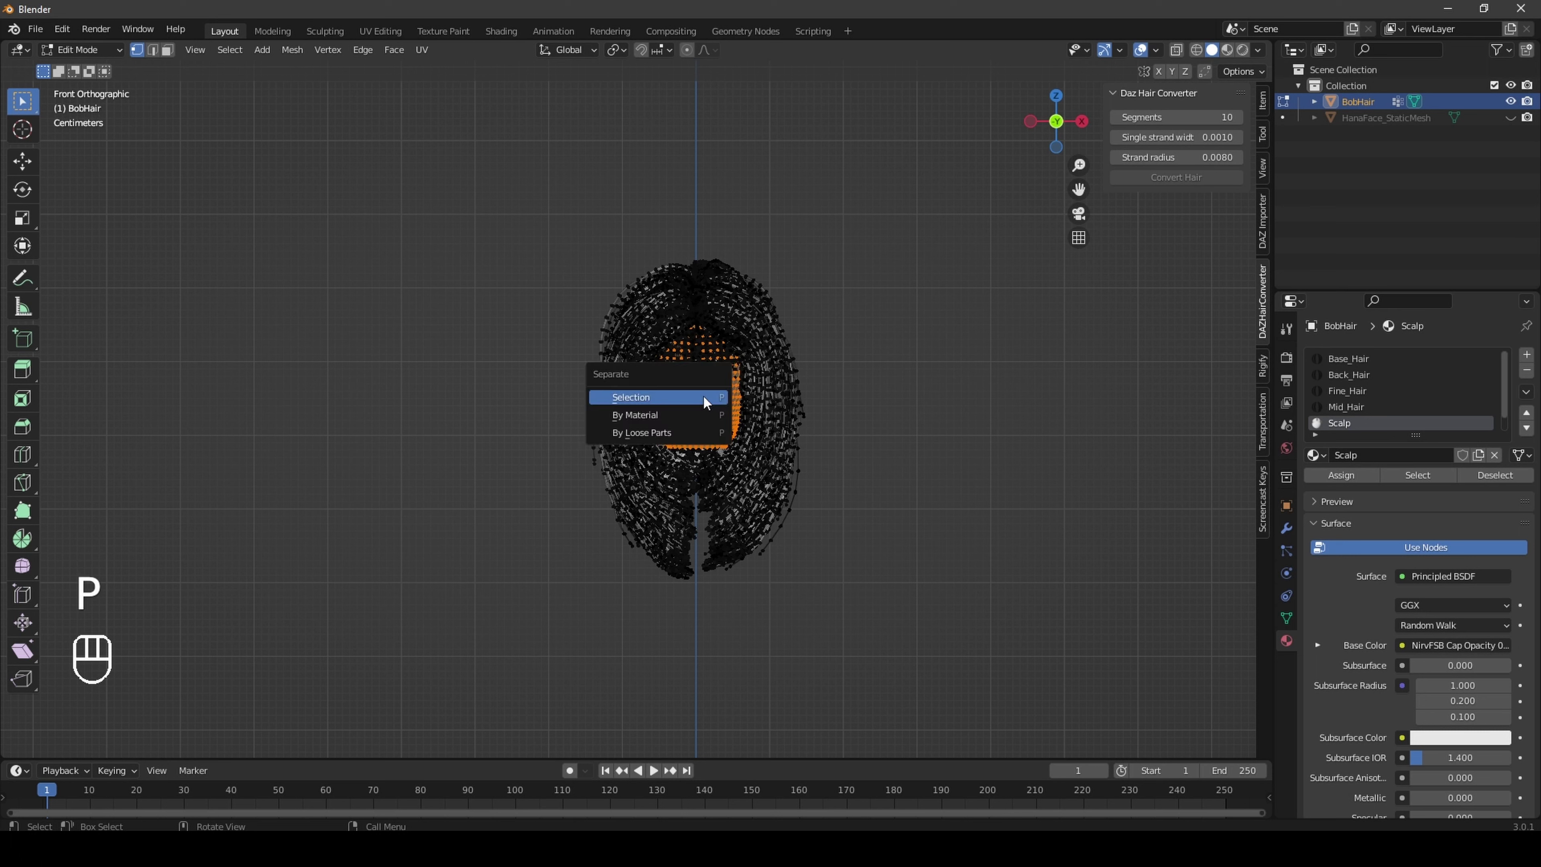
pyautogui.click(703, 395)
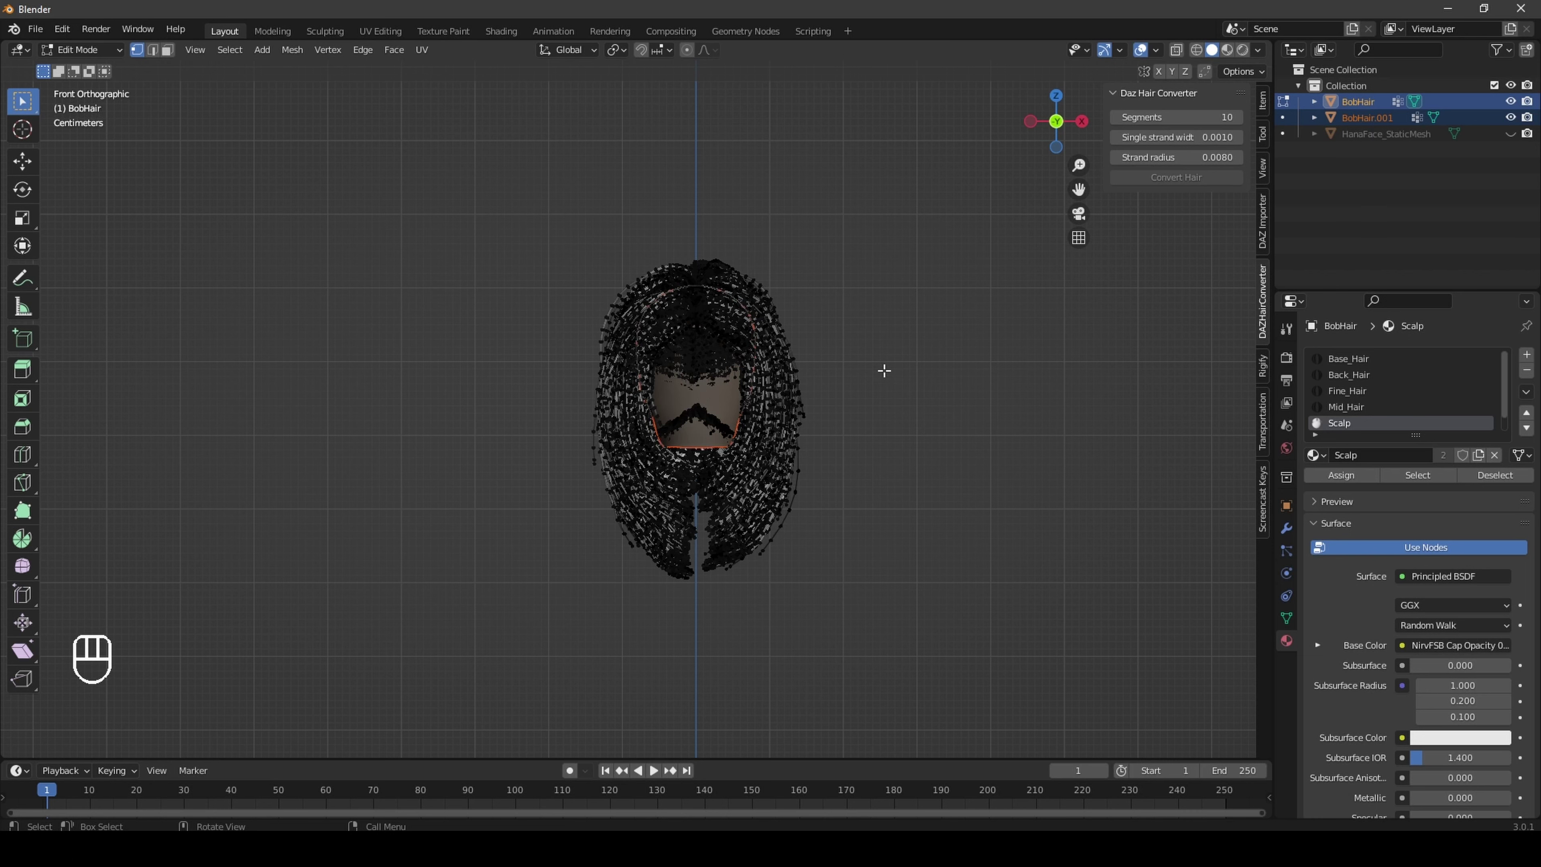
pyautogui.press('Tab')
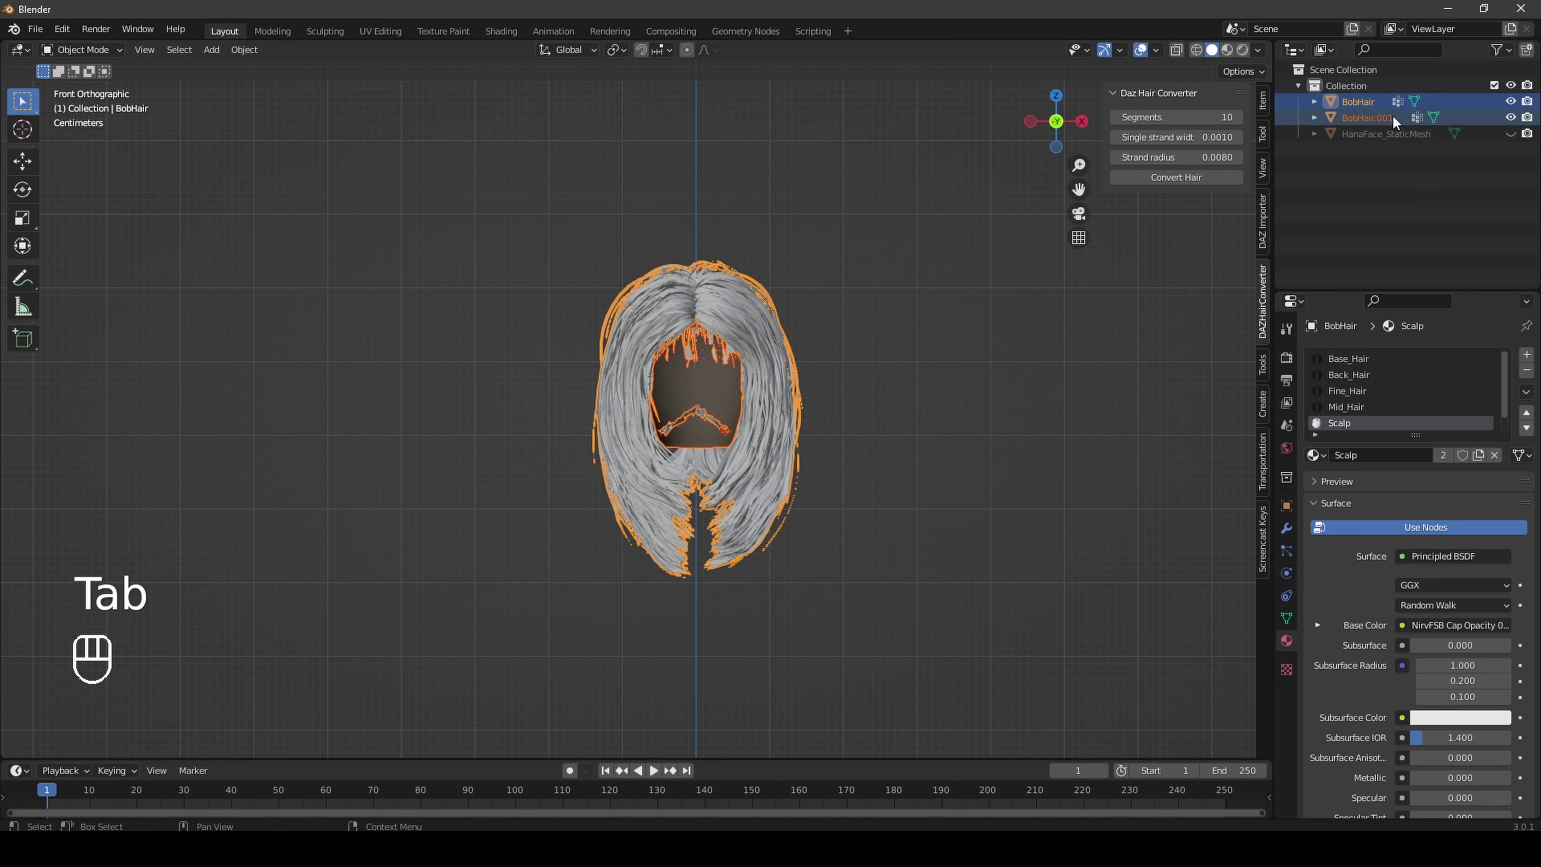
# Step: Hide the BobHair strands and show HanaFace_StaticMesh together with the separated scalp cap in the right orthographic view
pyautogui.click(1511, 101)
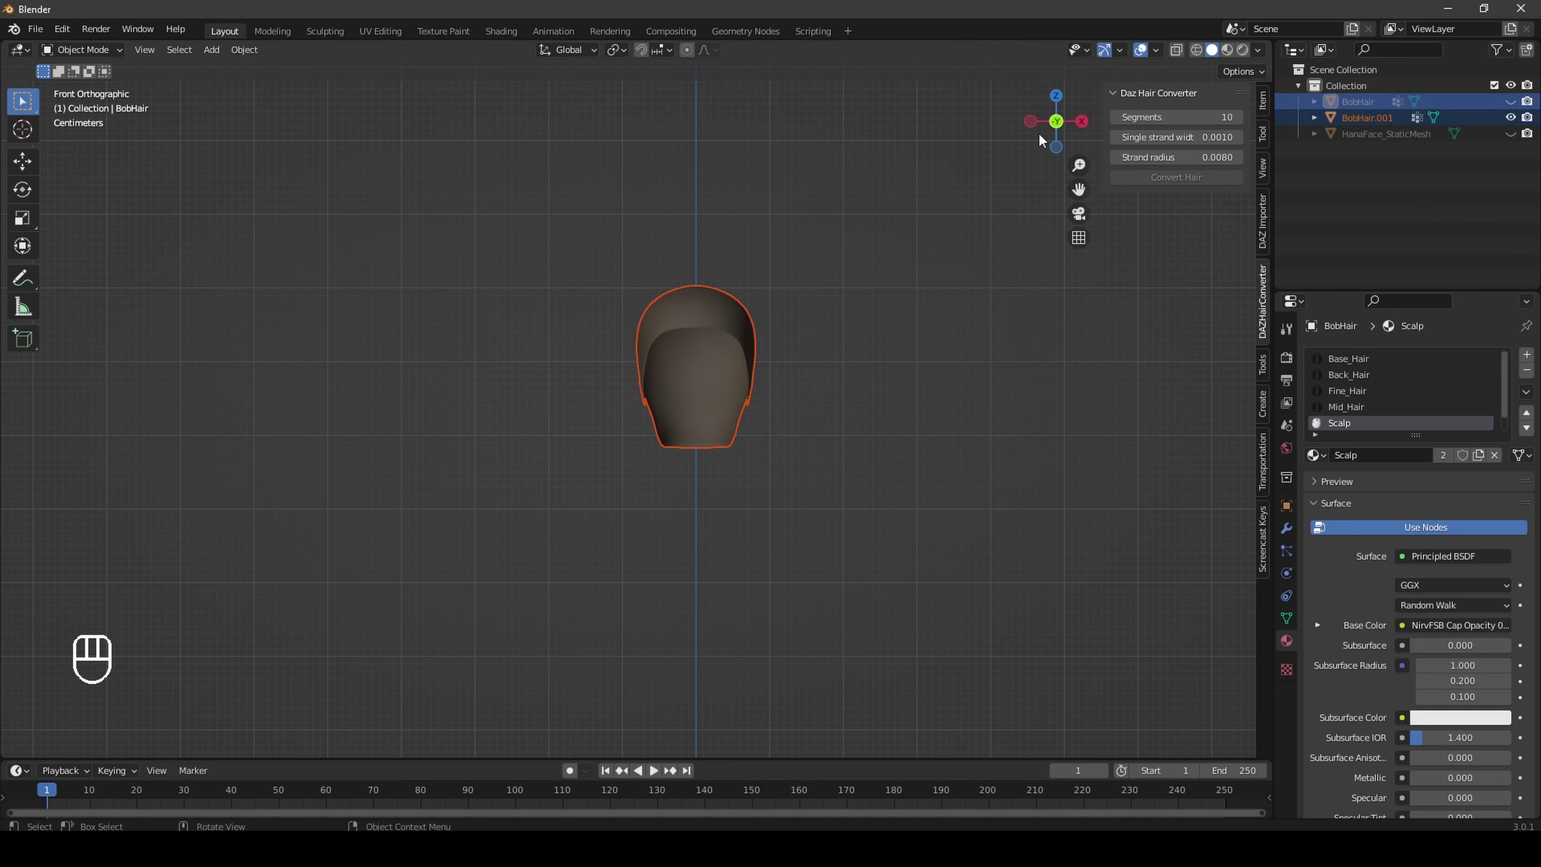
pyautogui.moveTo(1056, 128); pyautogui.dragTo(1014, 116)
pyautogui.click(1510, 134)
pyautogui.click(1061, 123)
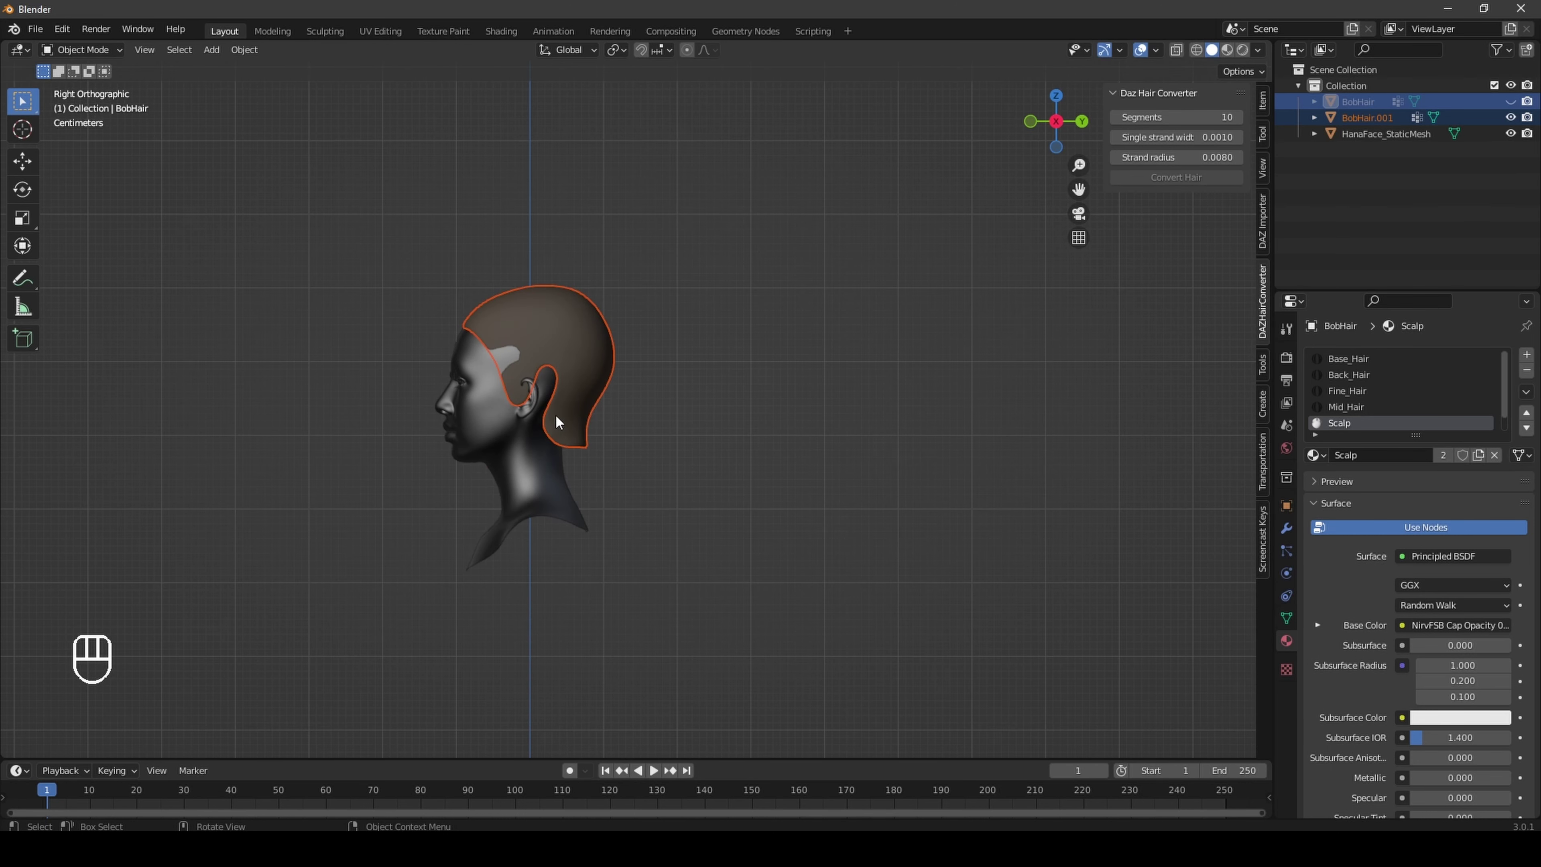
# Step: Move the HanaFace_StaticMesh head up about 0.01 m along Z and about 0.022 m along Y to fit the scalp cap
pyautogui.click(1371, 134)
pyautogui.press('g')
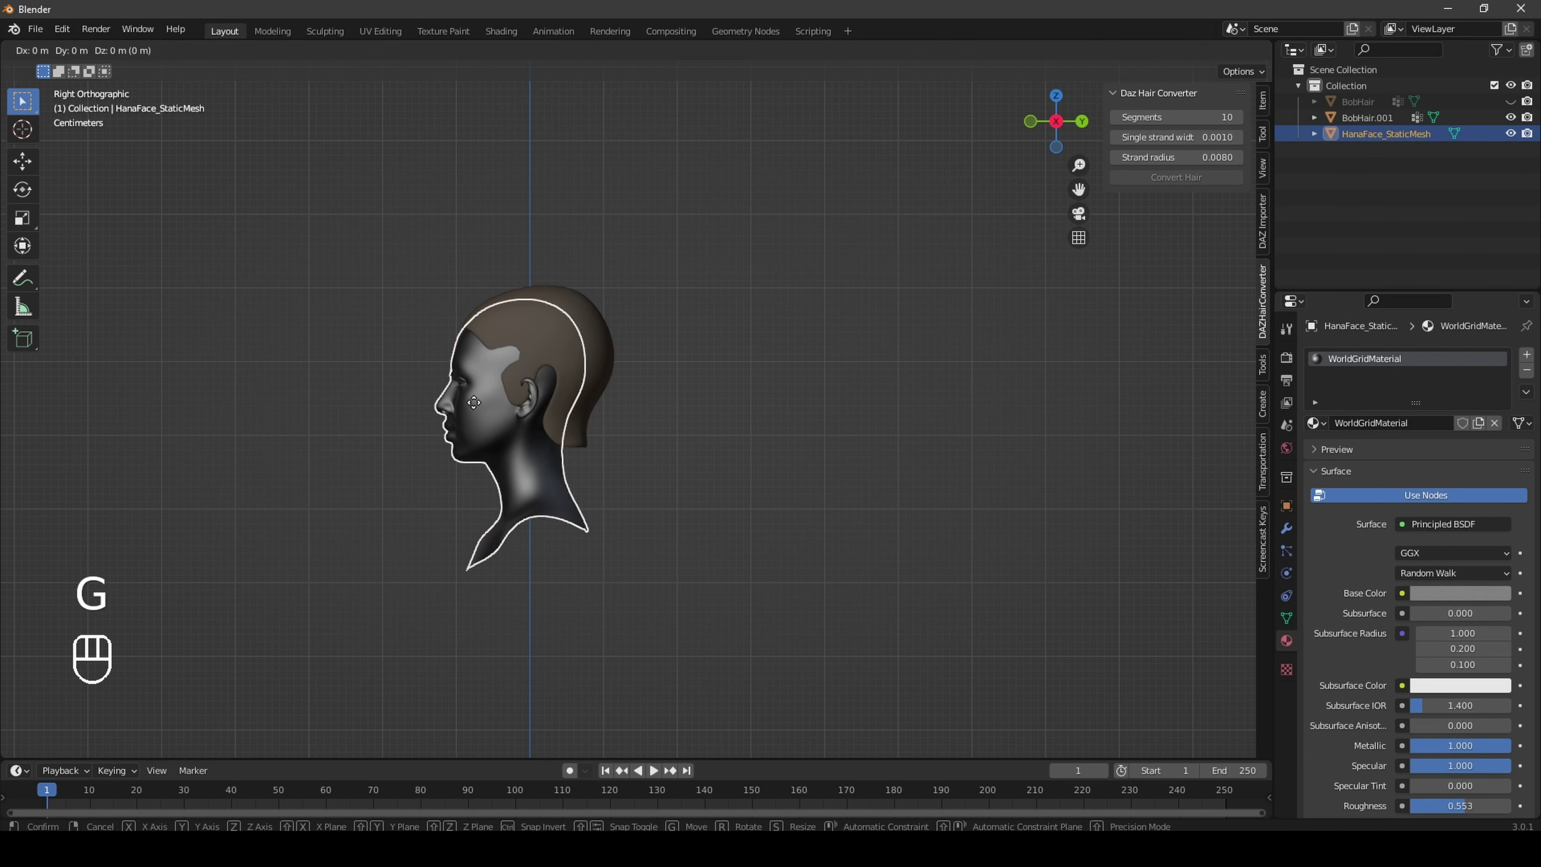
pyautogui.press('z')
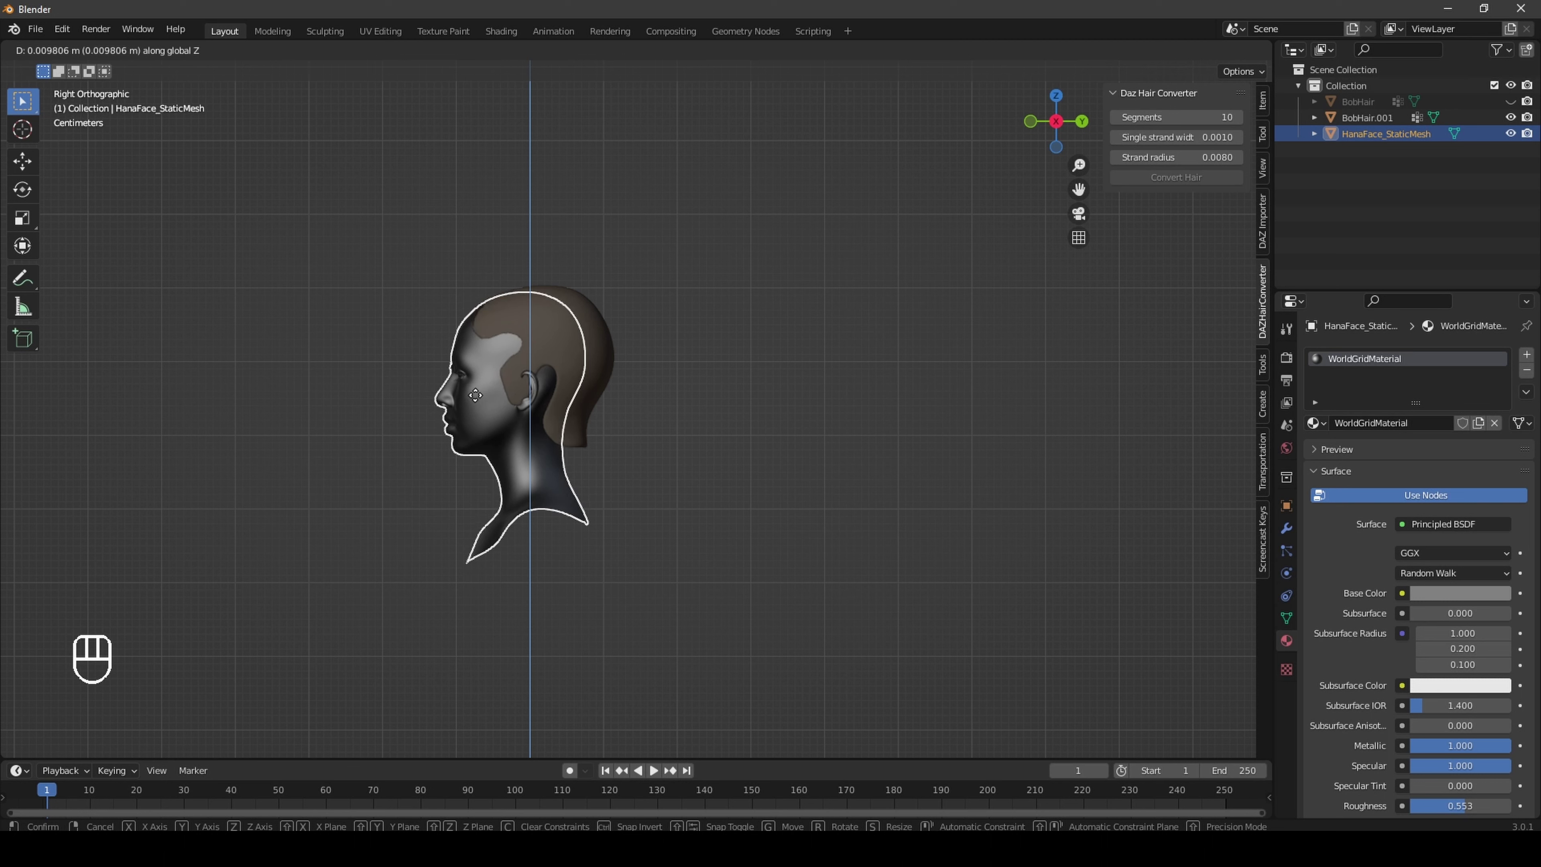
pyautogui.click(476, 395)
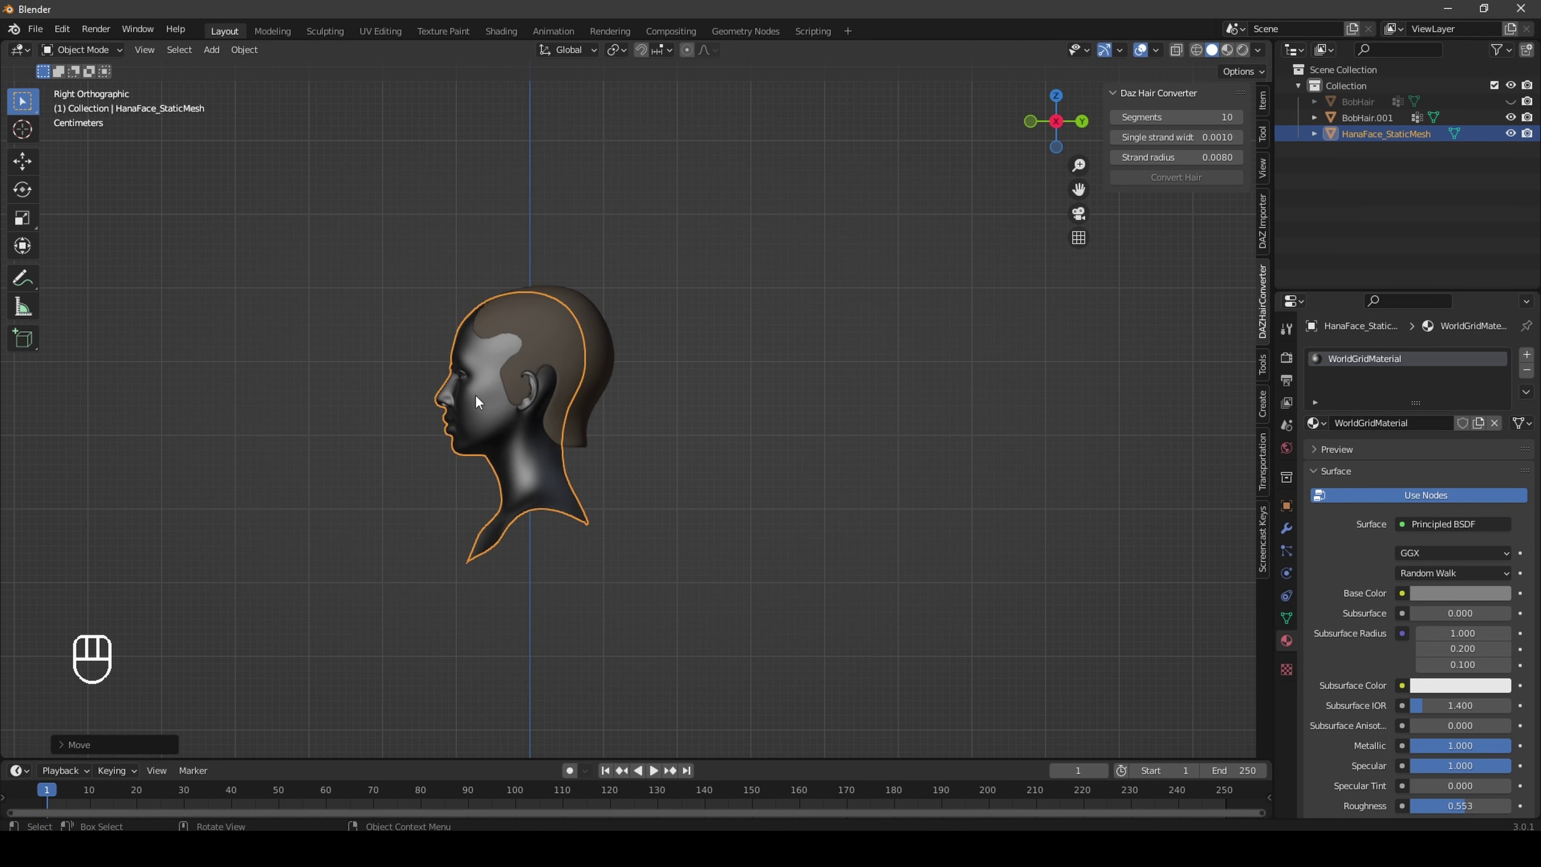
pyautogui.press('g')
pyautogui.press('y')
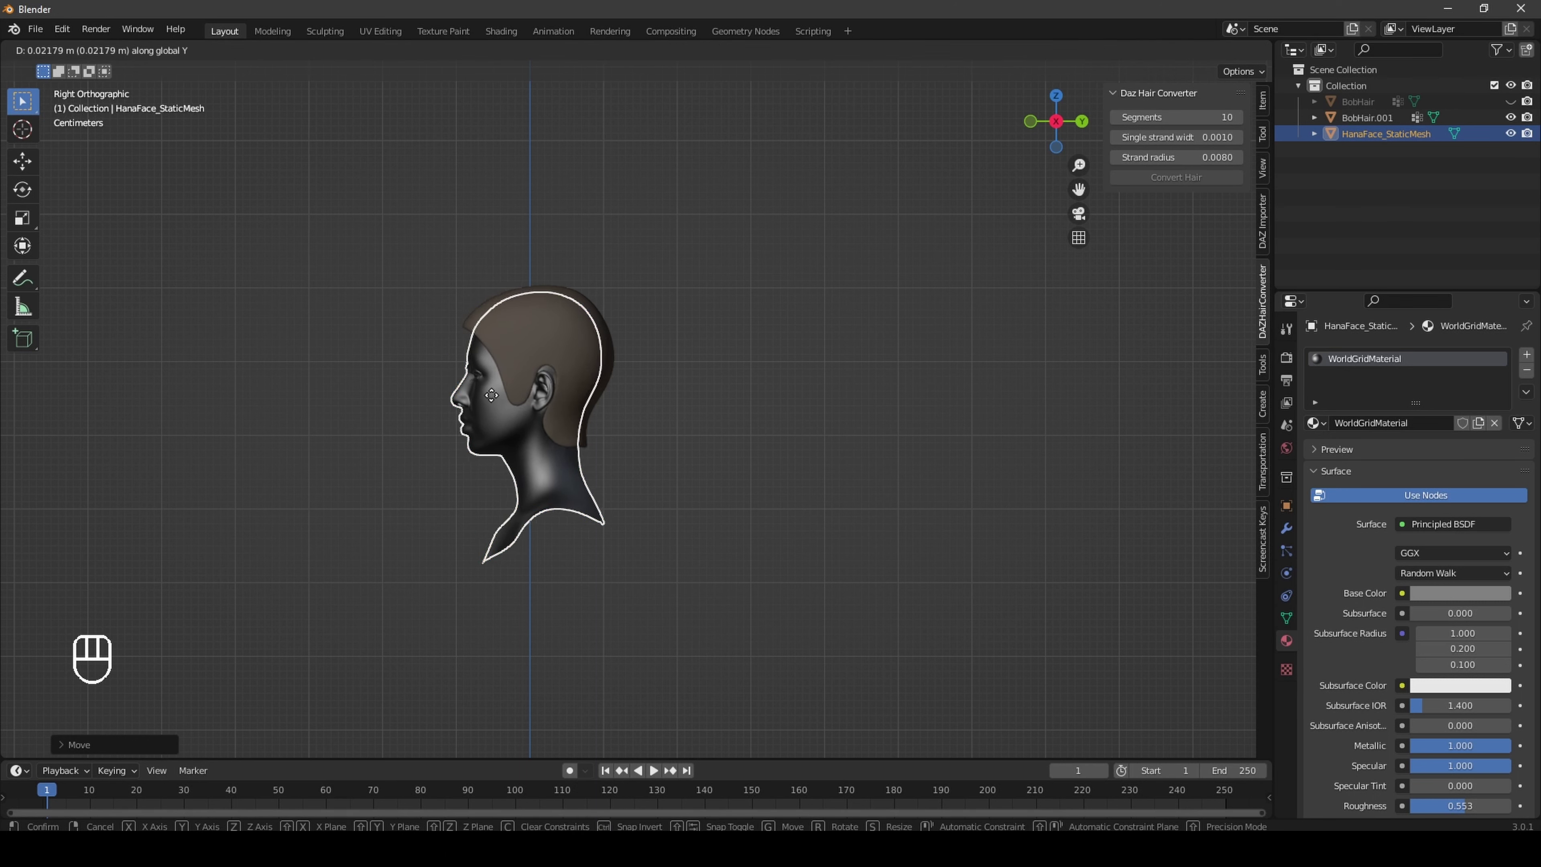
pyautogui.click(490, 396)
# Step: Switch to the front orthographic view, deselect everything and hide the BobHair.001 scalp cap
pyautogui.moveTo(1057, 130)
pyautogui.mouseDown()
pyautogui.moveTo(1001, 116)
pyautogui.moveTo(1010, 87)
pyautogui.moveTo(1147, 112)
pyautogui.moveTo(1104, 155)
pyautogui.moveTo(1047, 133)
pyautogui.moveTo(846, 146)
pyautogui.moveTo(1010, 167)
pyautogui.moveTo(1054, 126)
pyautogui.mouseUp()
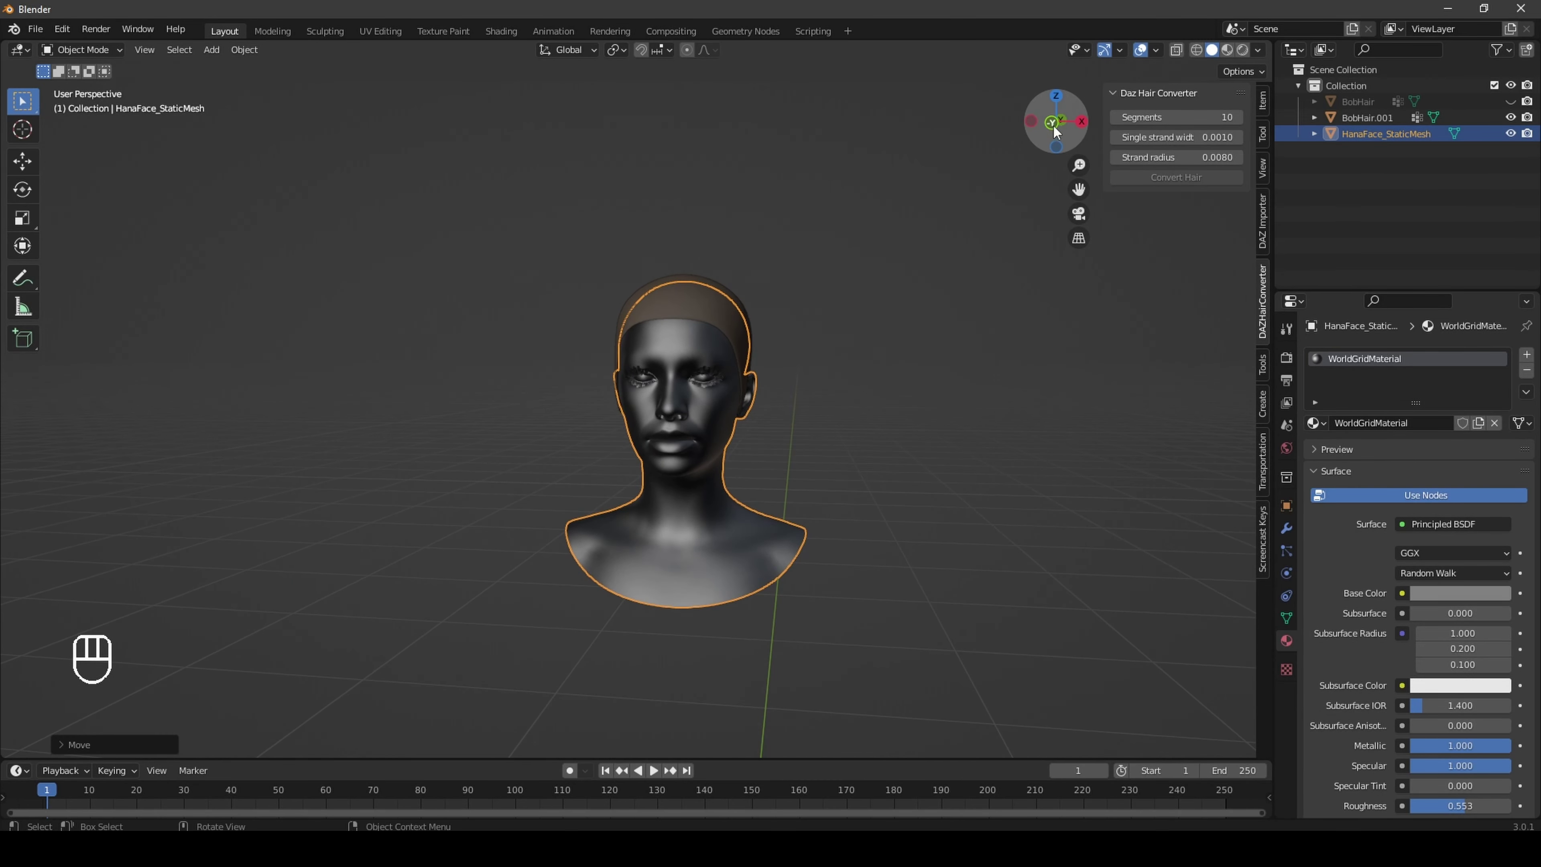
pyautogui.click(1053, 125)
pyautogui.click(947, 395)
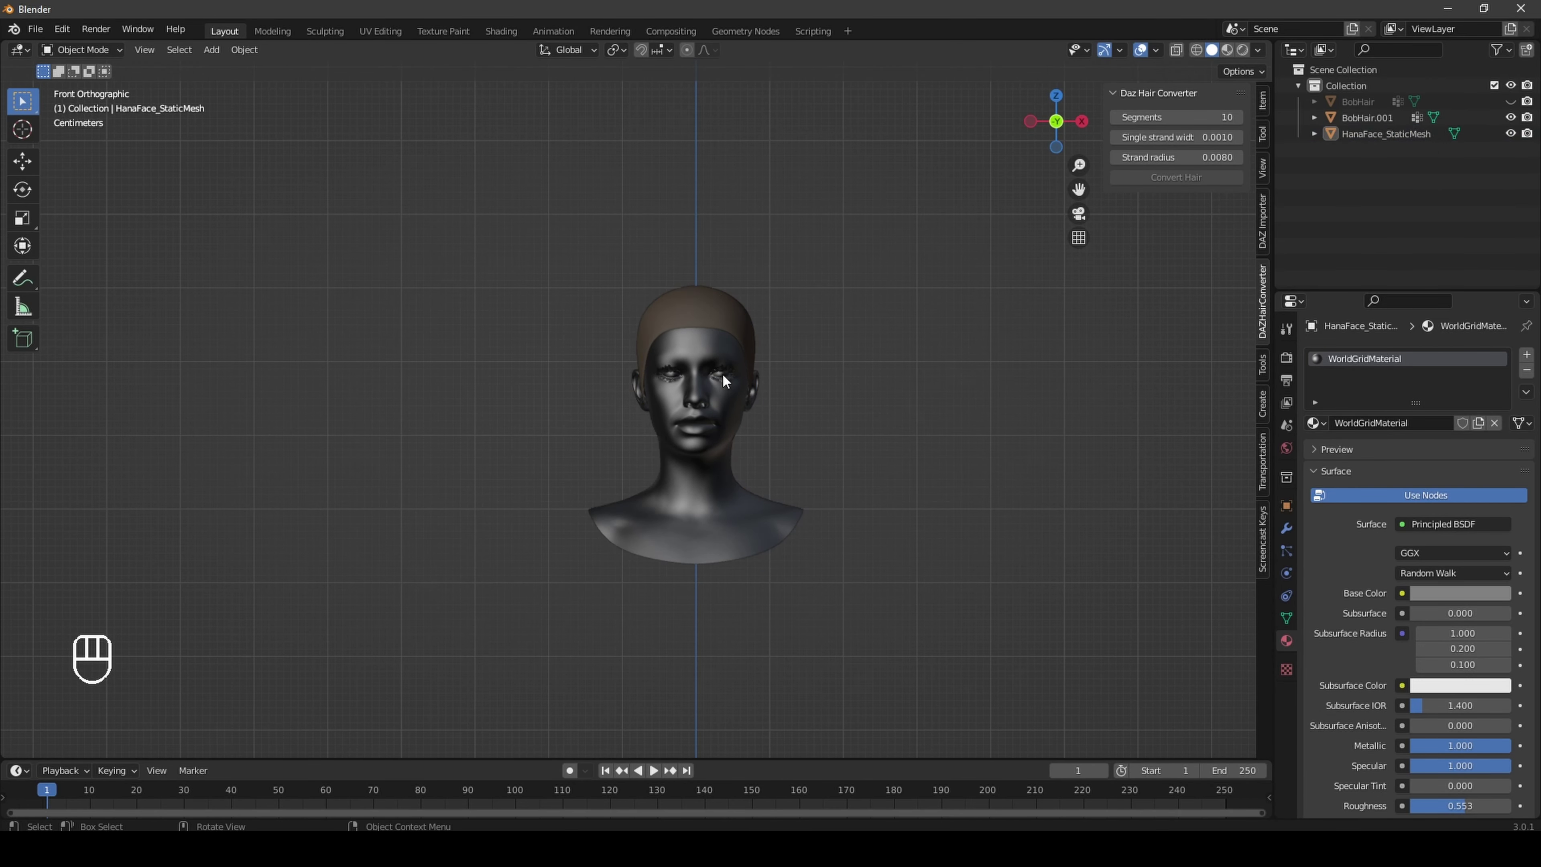
pyautogui.click(1512, 117)
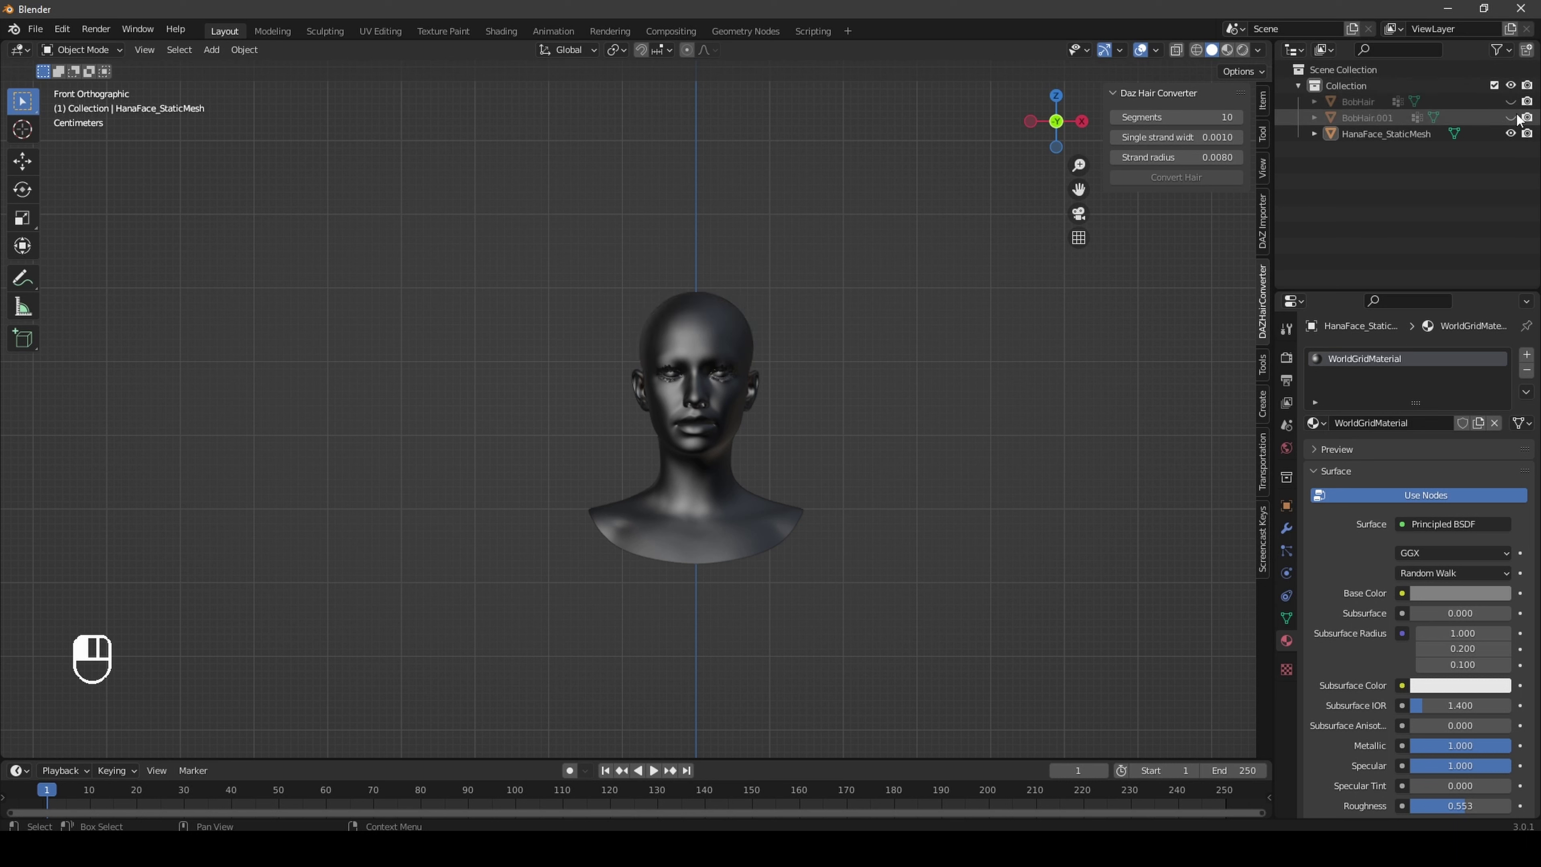
# Step: Try to scale the HanaFace_StaticMesh head up slightly, and undo the resize
pyautogui.click(695, 317)
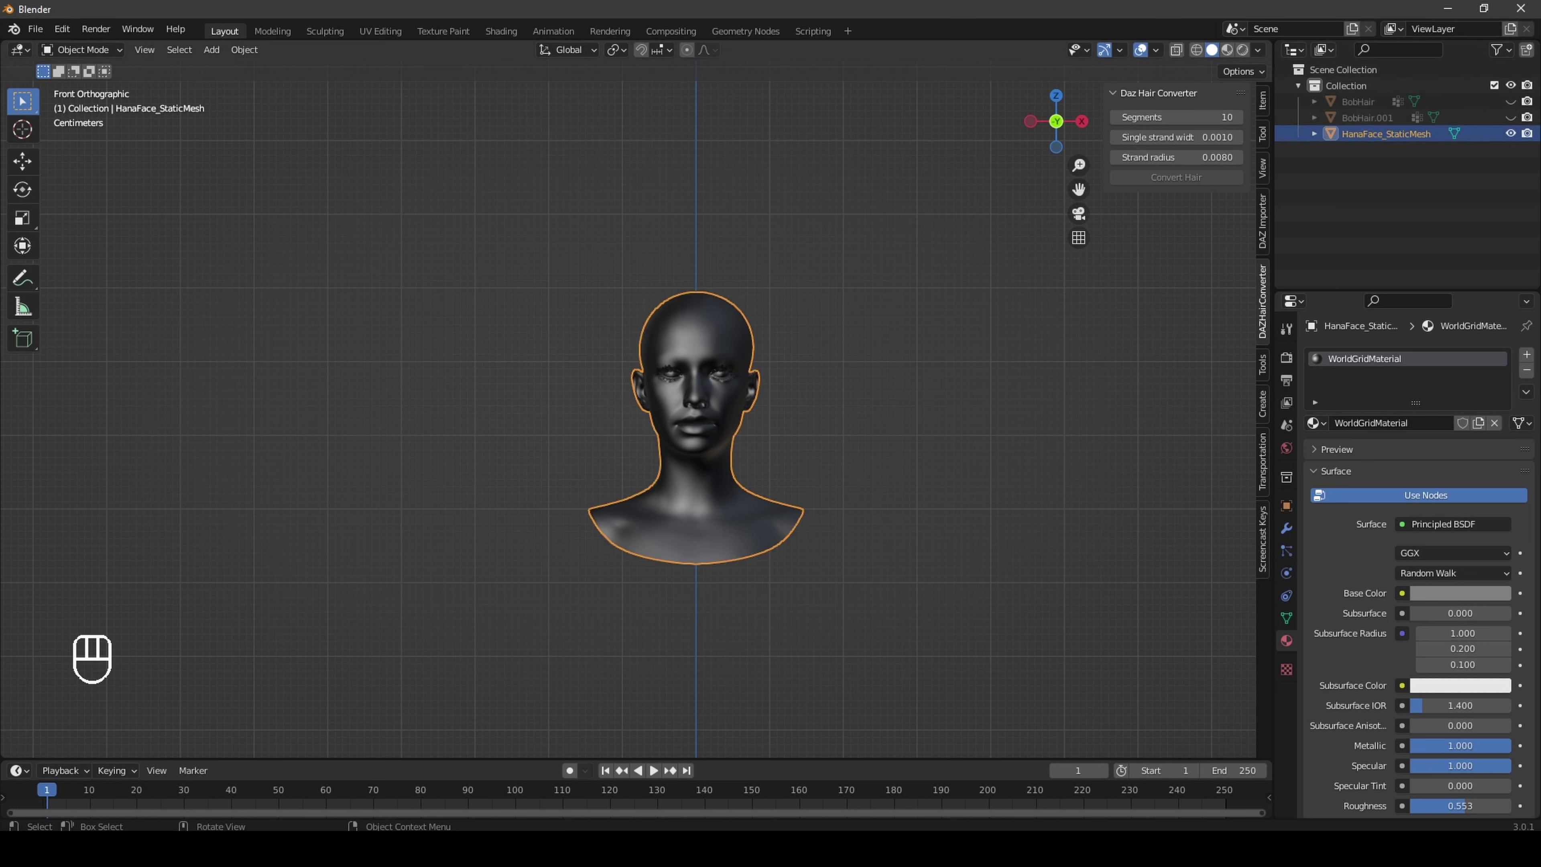
pyautogui.press('s')
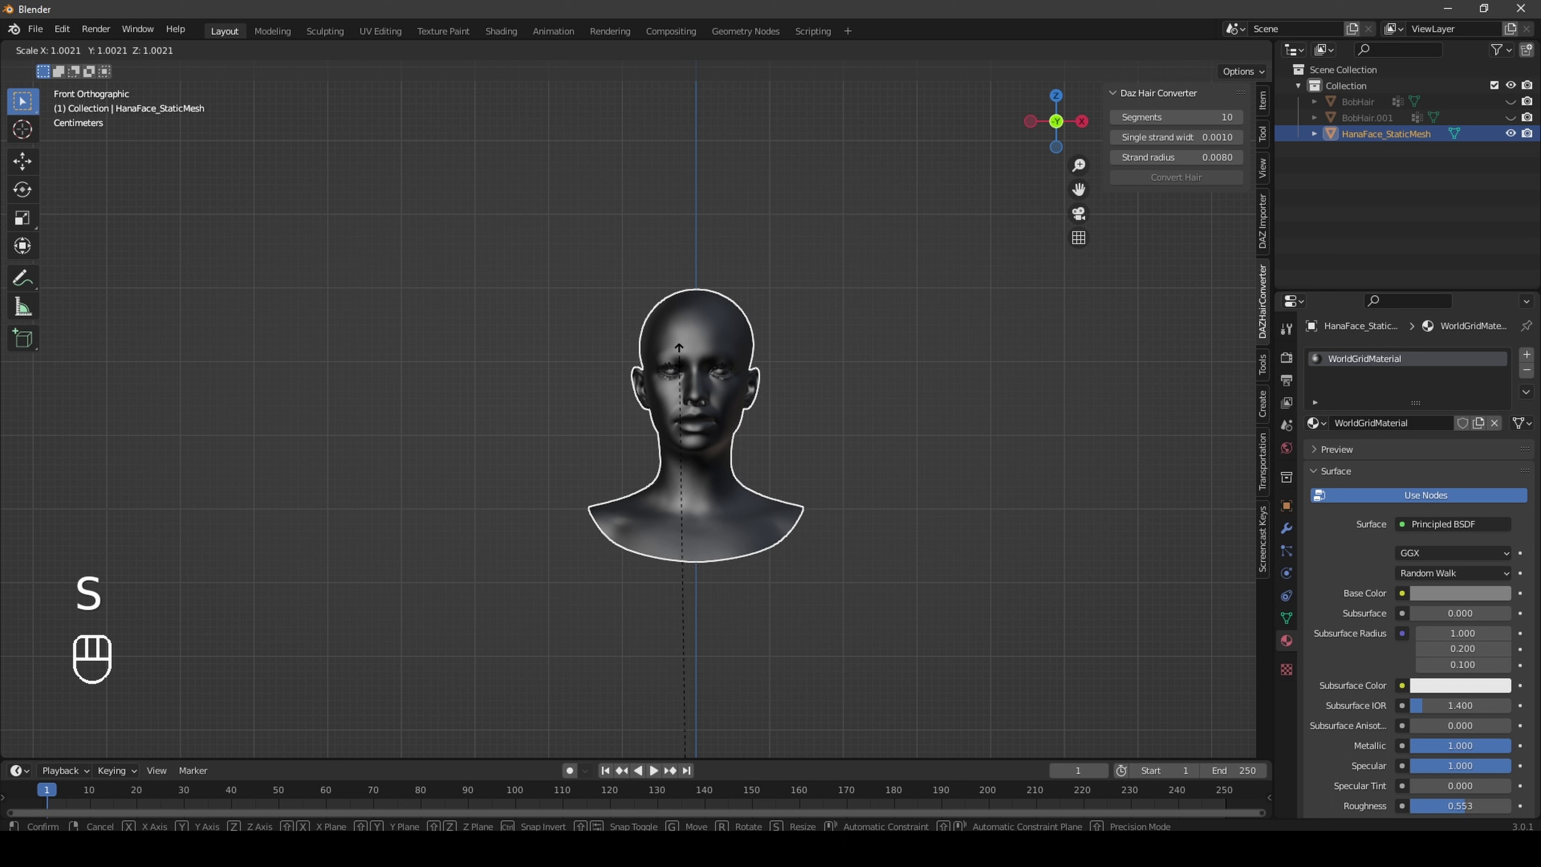
pyautogui.click(680, 352)
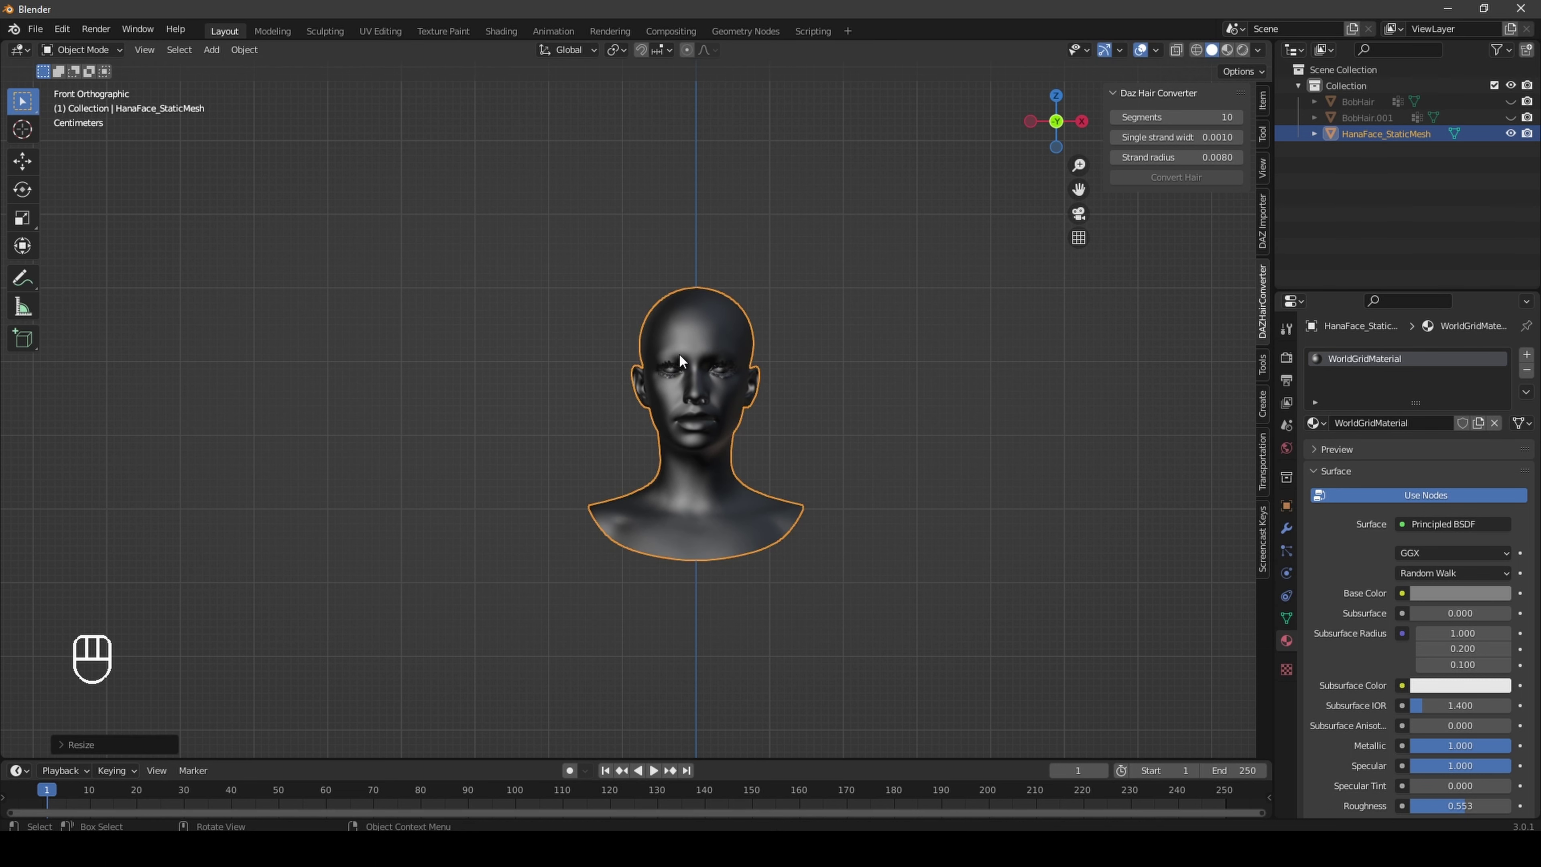
pyautogui.hotkey('ctrl', 'z')
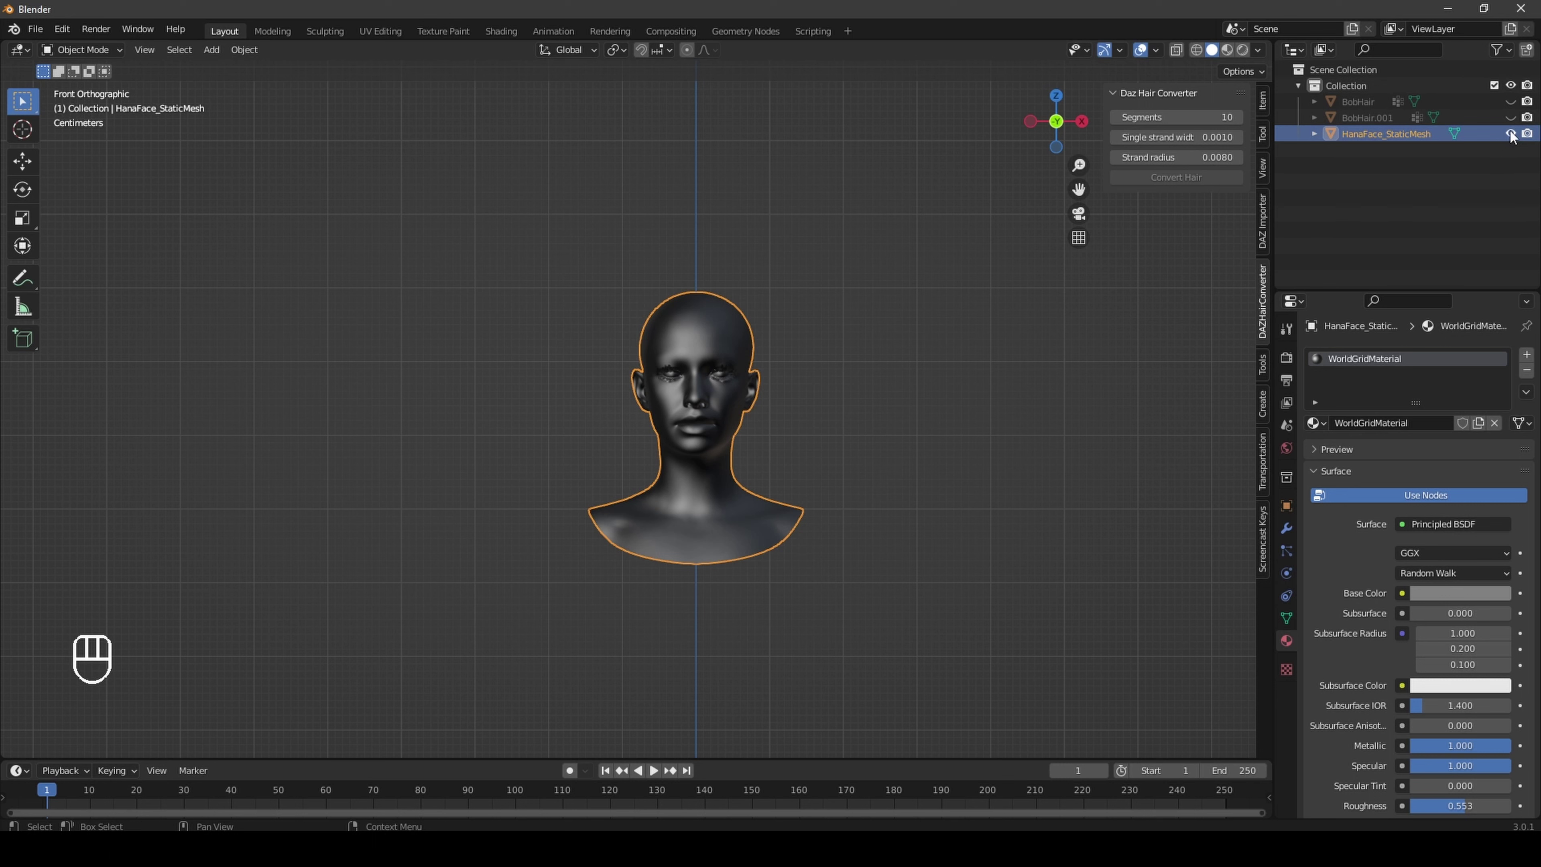
# Step: Show the BobHair.001 scalp cap again and examine how it fits the head from the side and front
pyautogui.click(1511, 117)
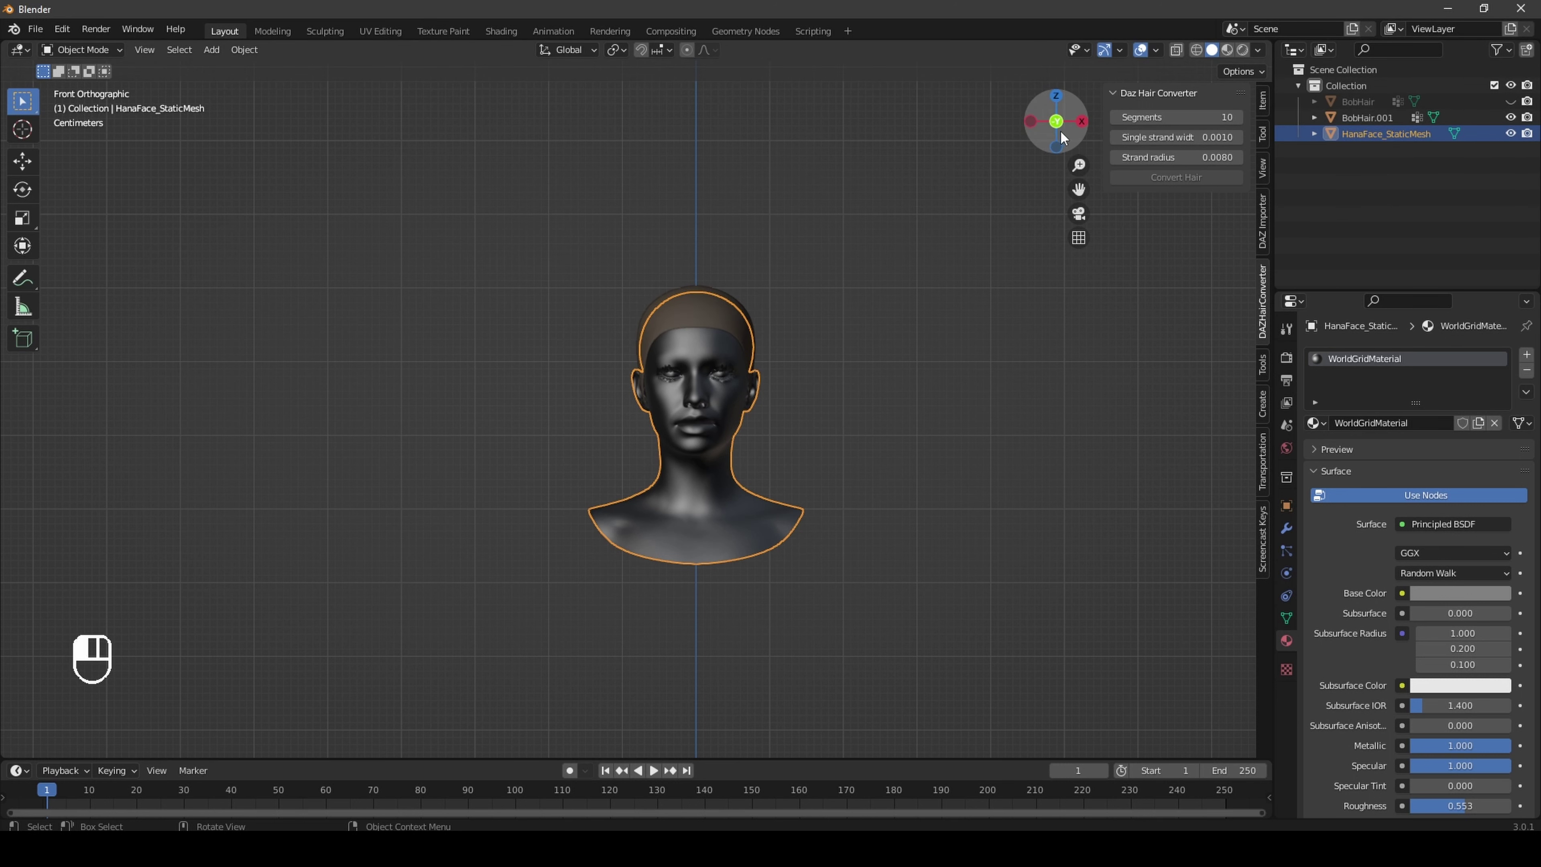
pyautogui.moveTo(1062, 138); pyautogui.dragTo(973, 156)
pyautogui.moveTo(1323, 164); pyautogui.dragTo(1059, 138)
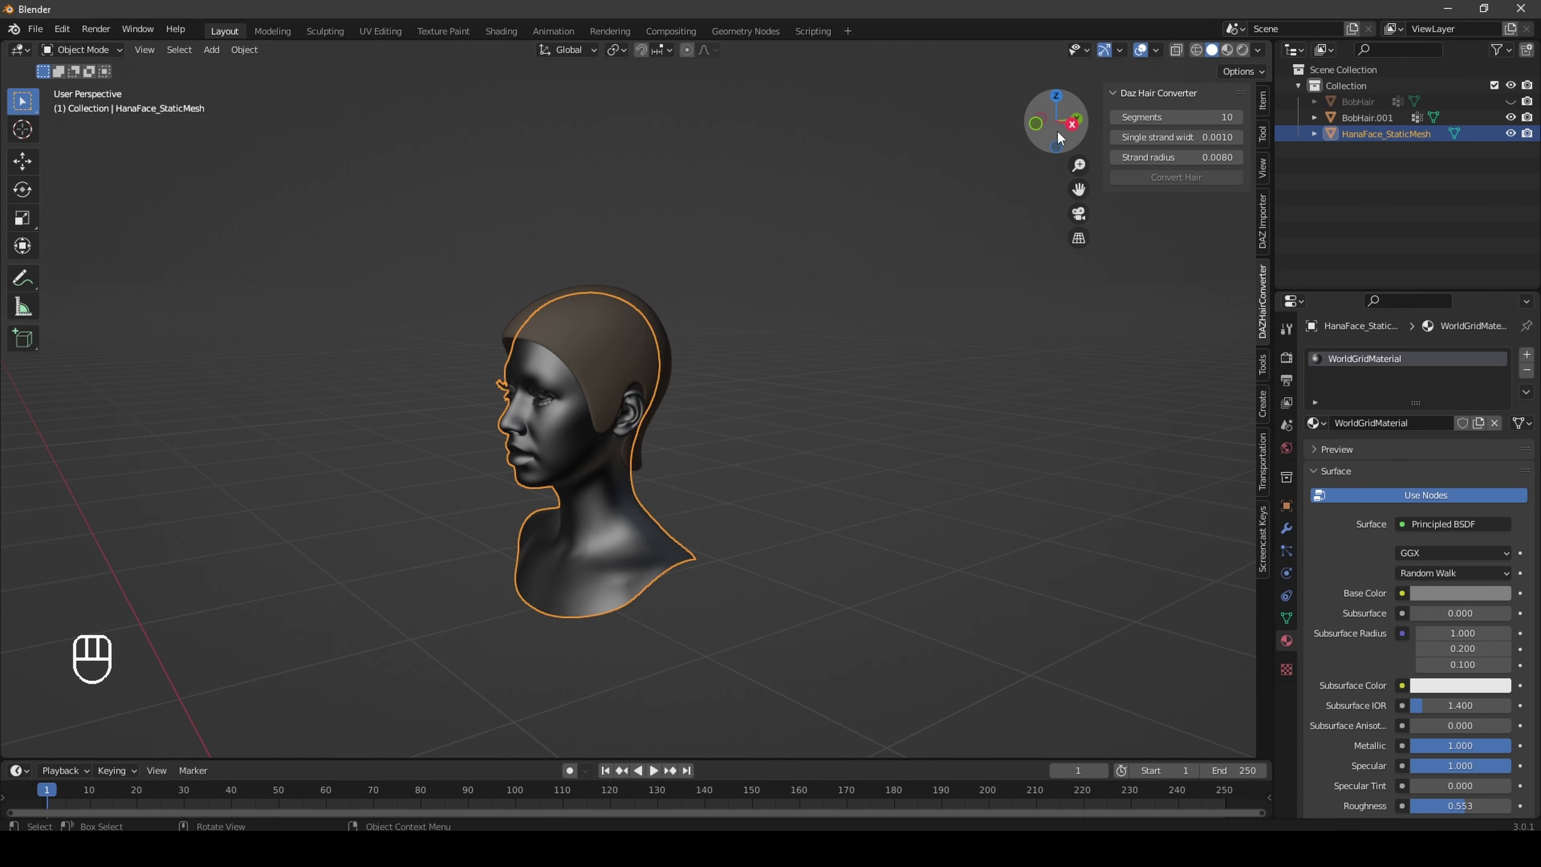
pyautogui.click(1033, 128)
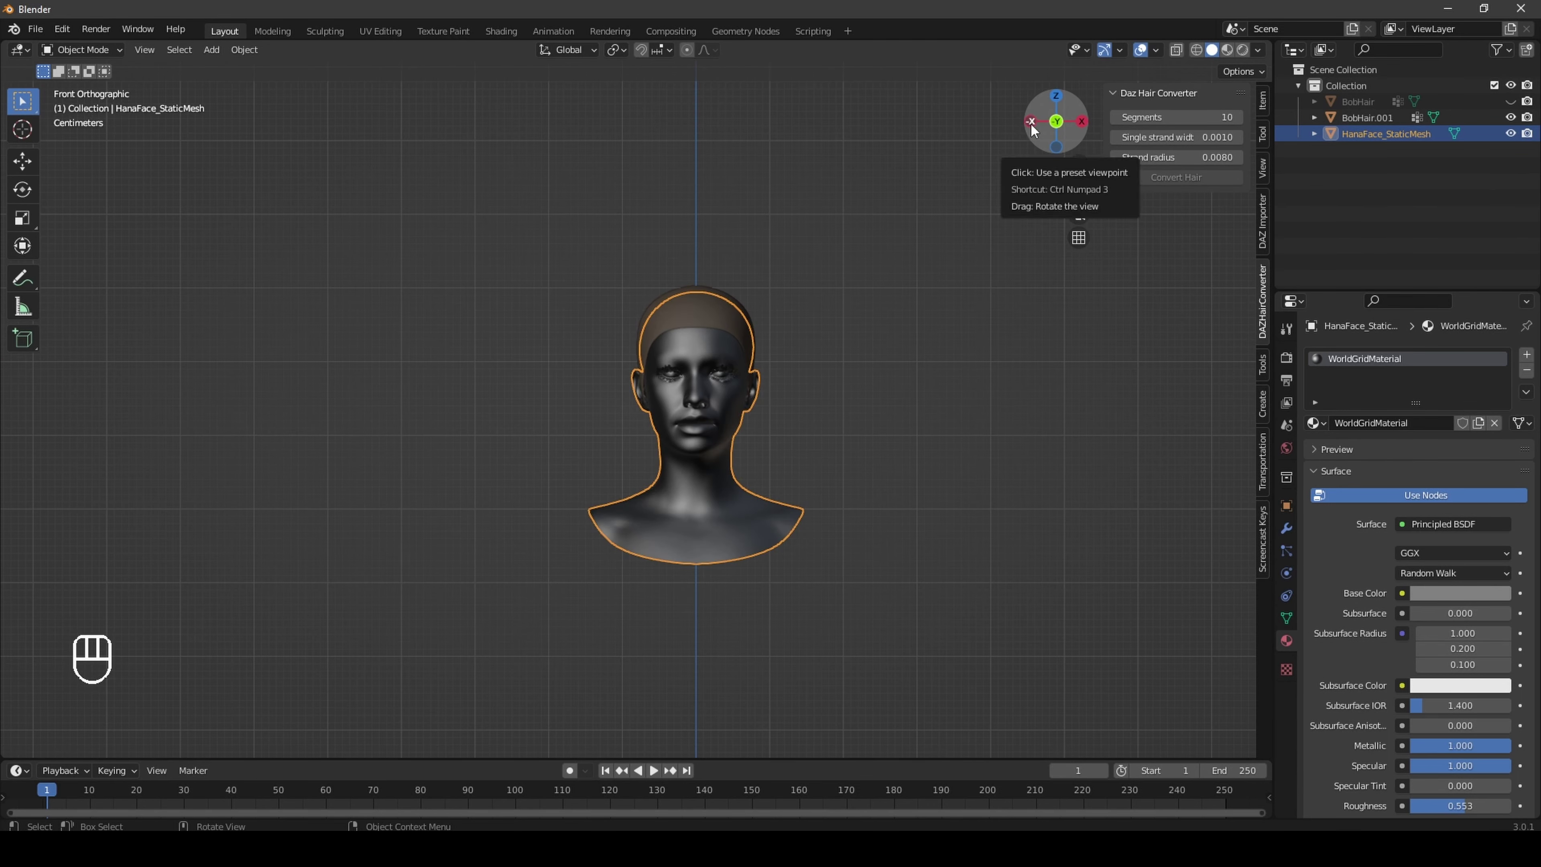
# Step: Hide BobHair.001, enter Edit Mode on HanaFace_StaticMesh with nothing selected, and switch to face selection in a closer front view
pyautogui.click(1512, 118)
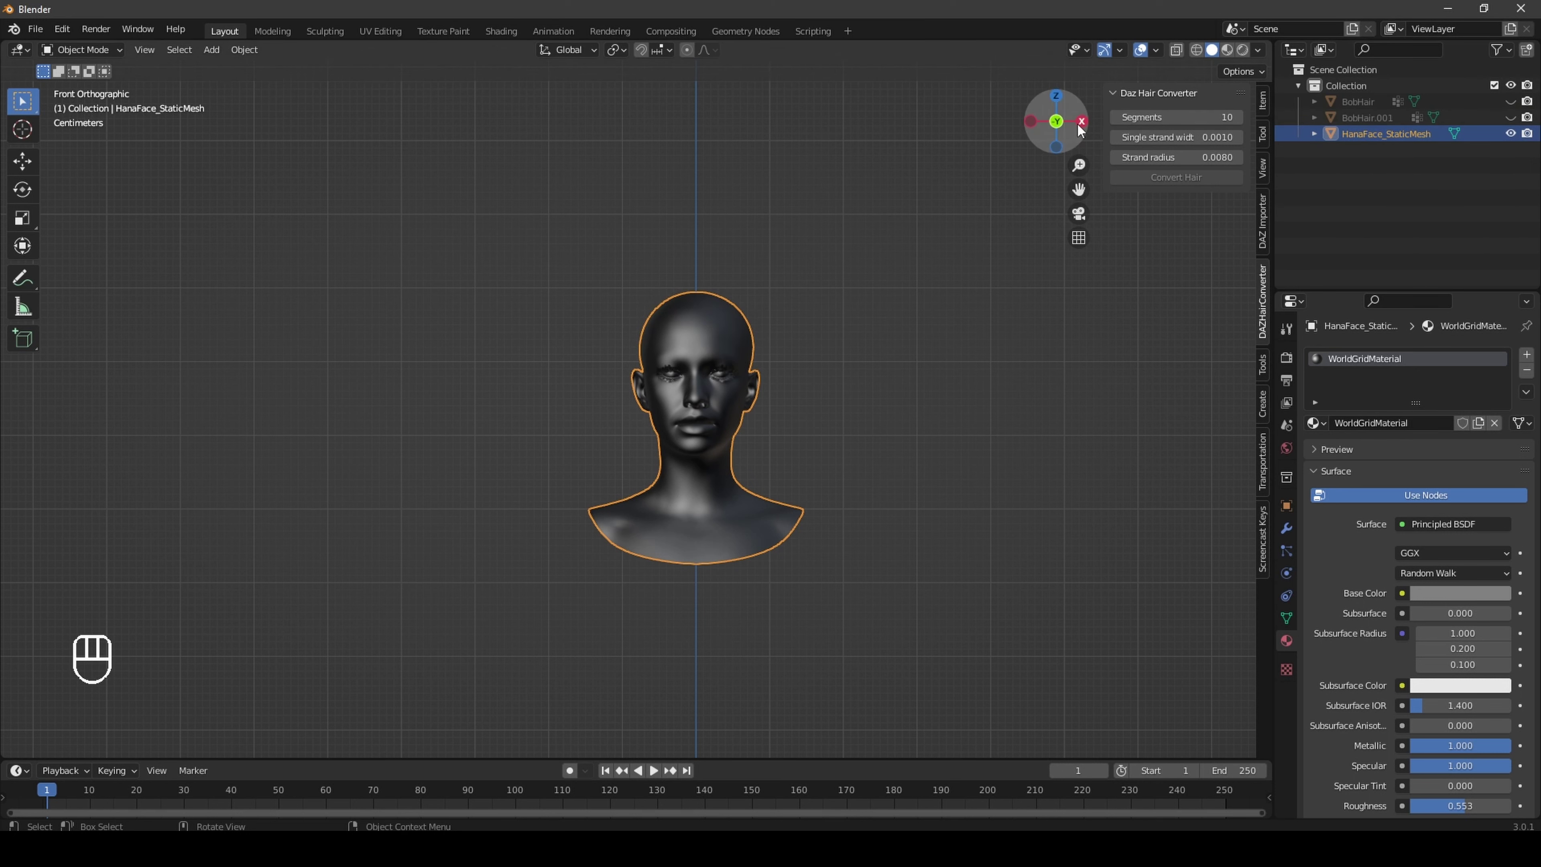
pyautogui.moveTo(1072, 130); pyautogui.dragTo(802, 276)
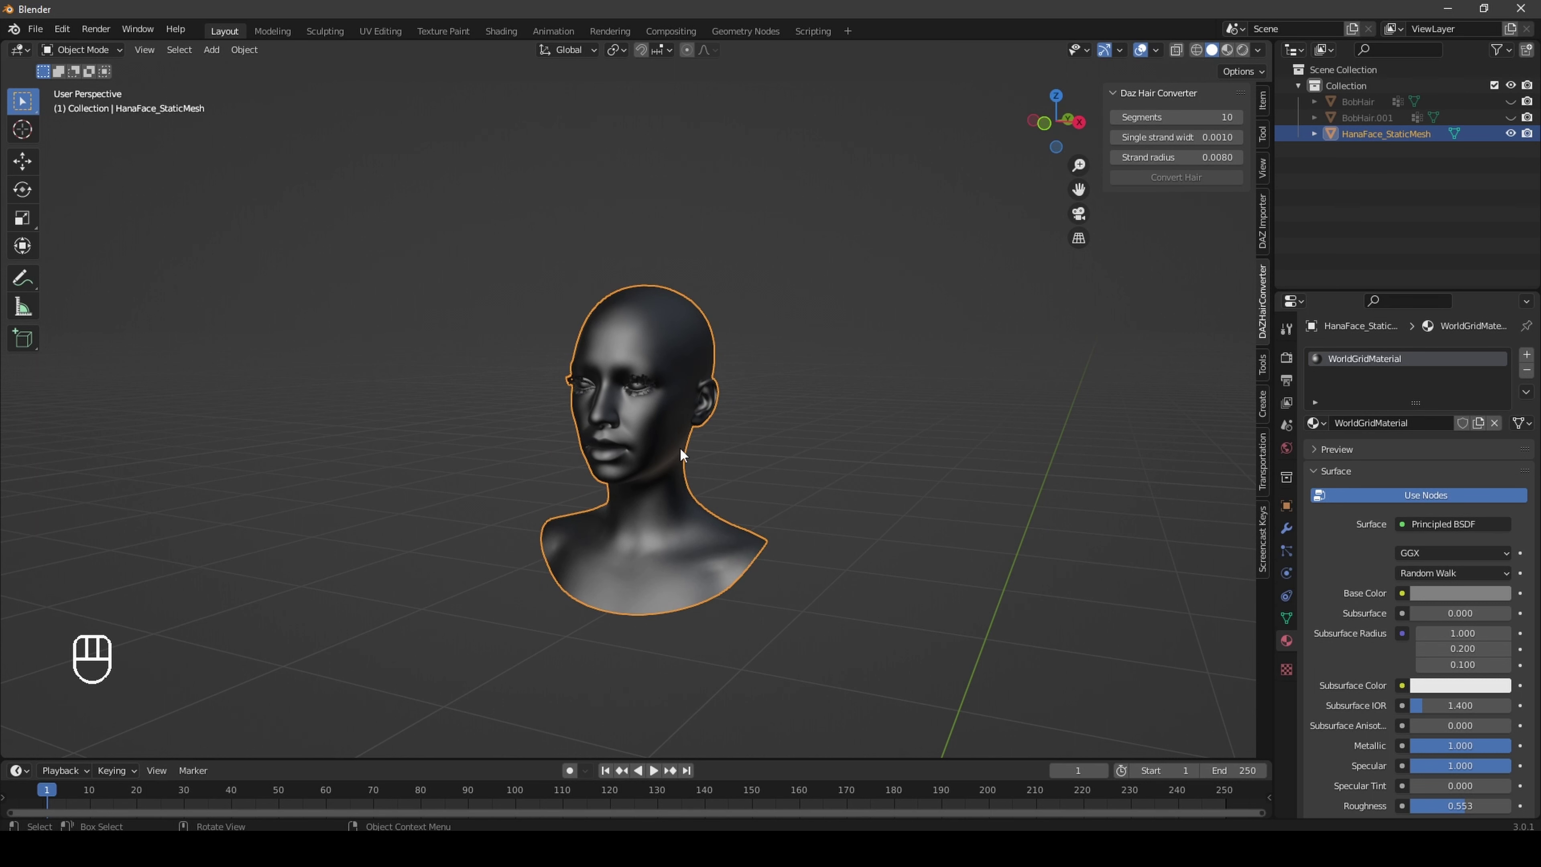
pyautogui.click(1046, 123)
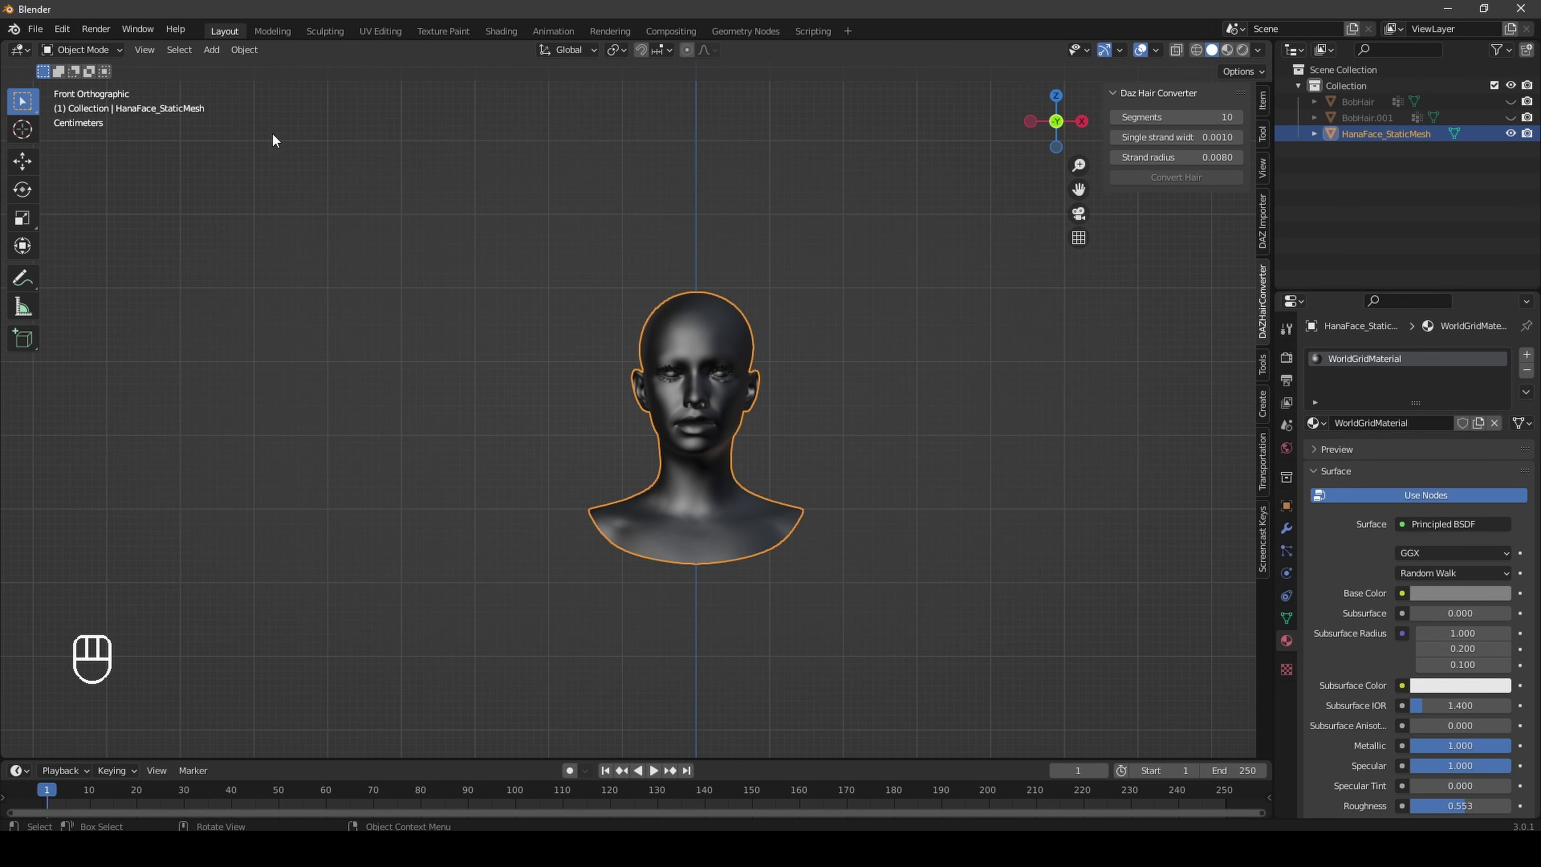
pyautogui.press('Tab')
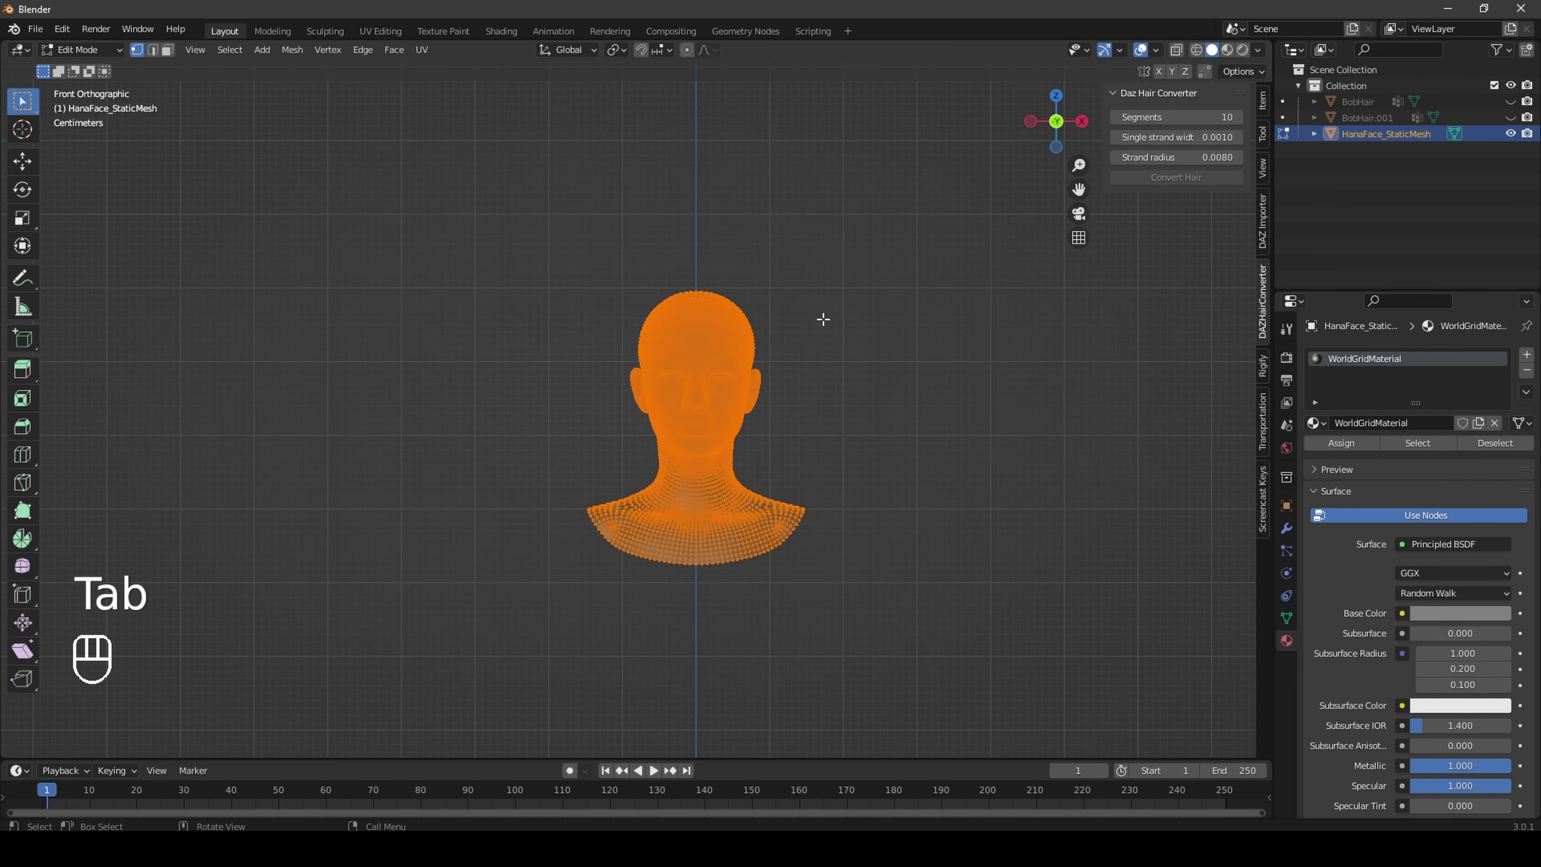
pyautogui.click(887, 322)
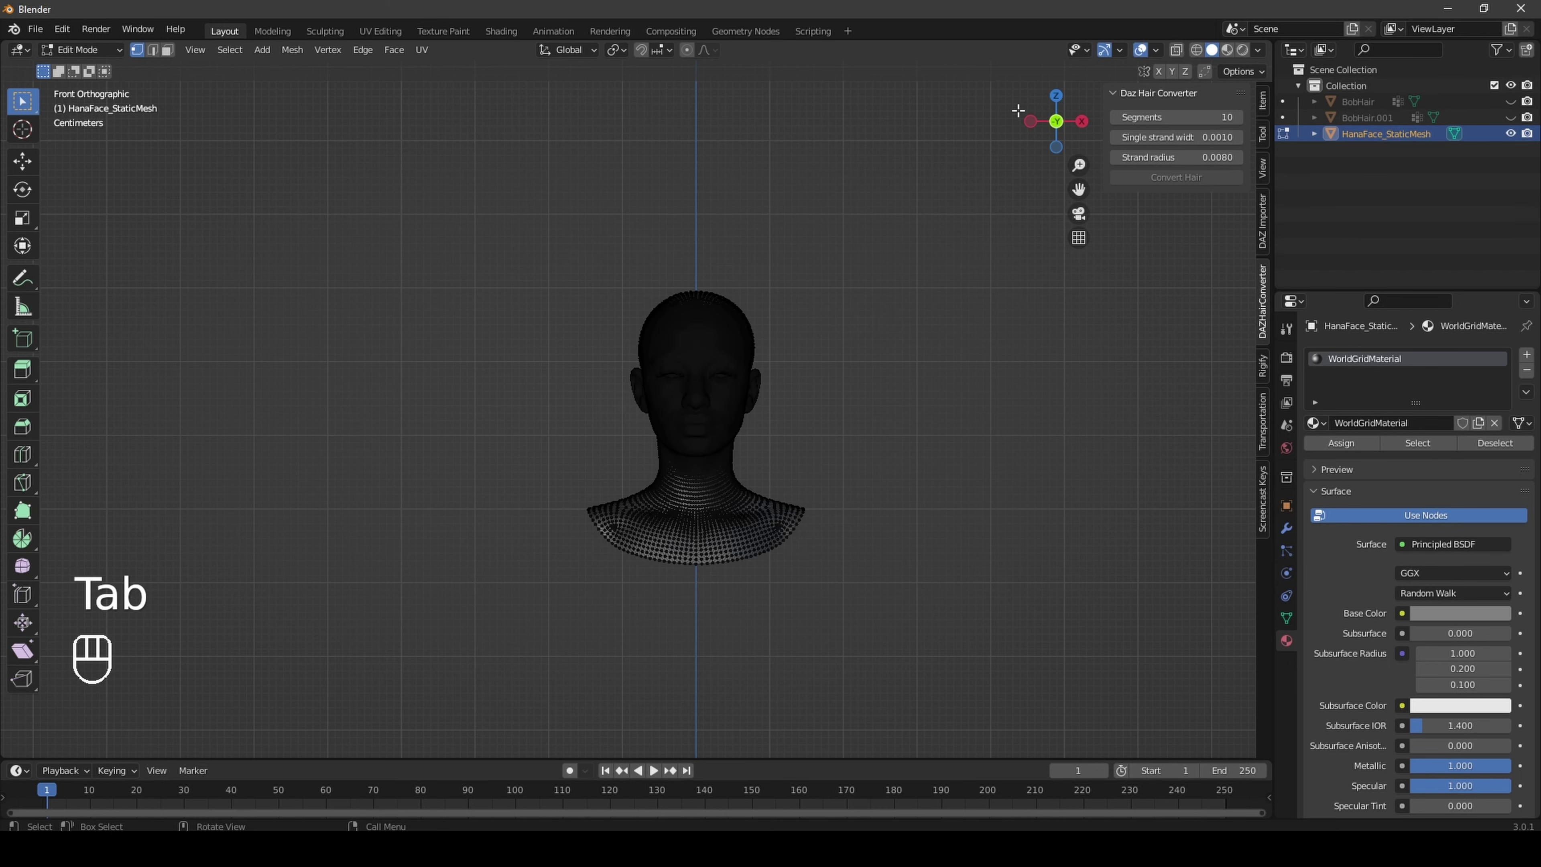
pyautogui.moveTo(1044, 115); pyautogui.dragTo(1080, 123)
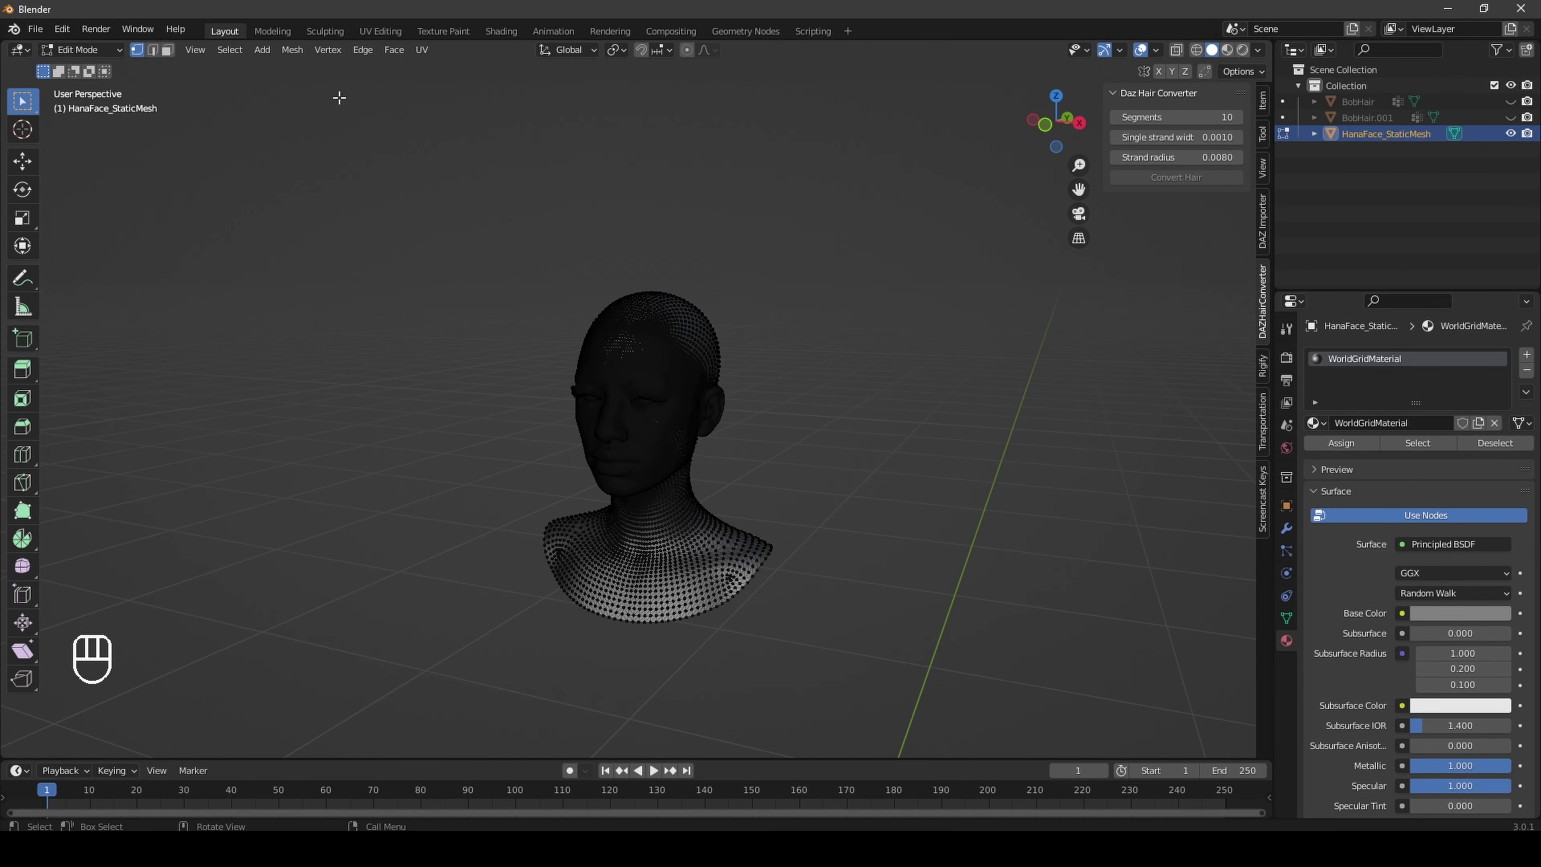
pyautogui.click(168, 51)
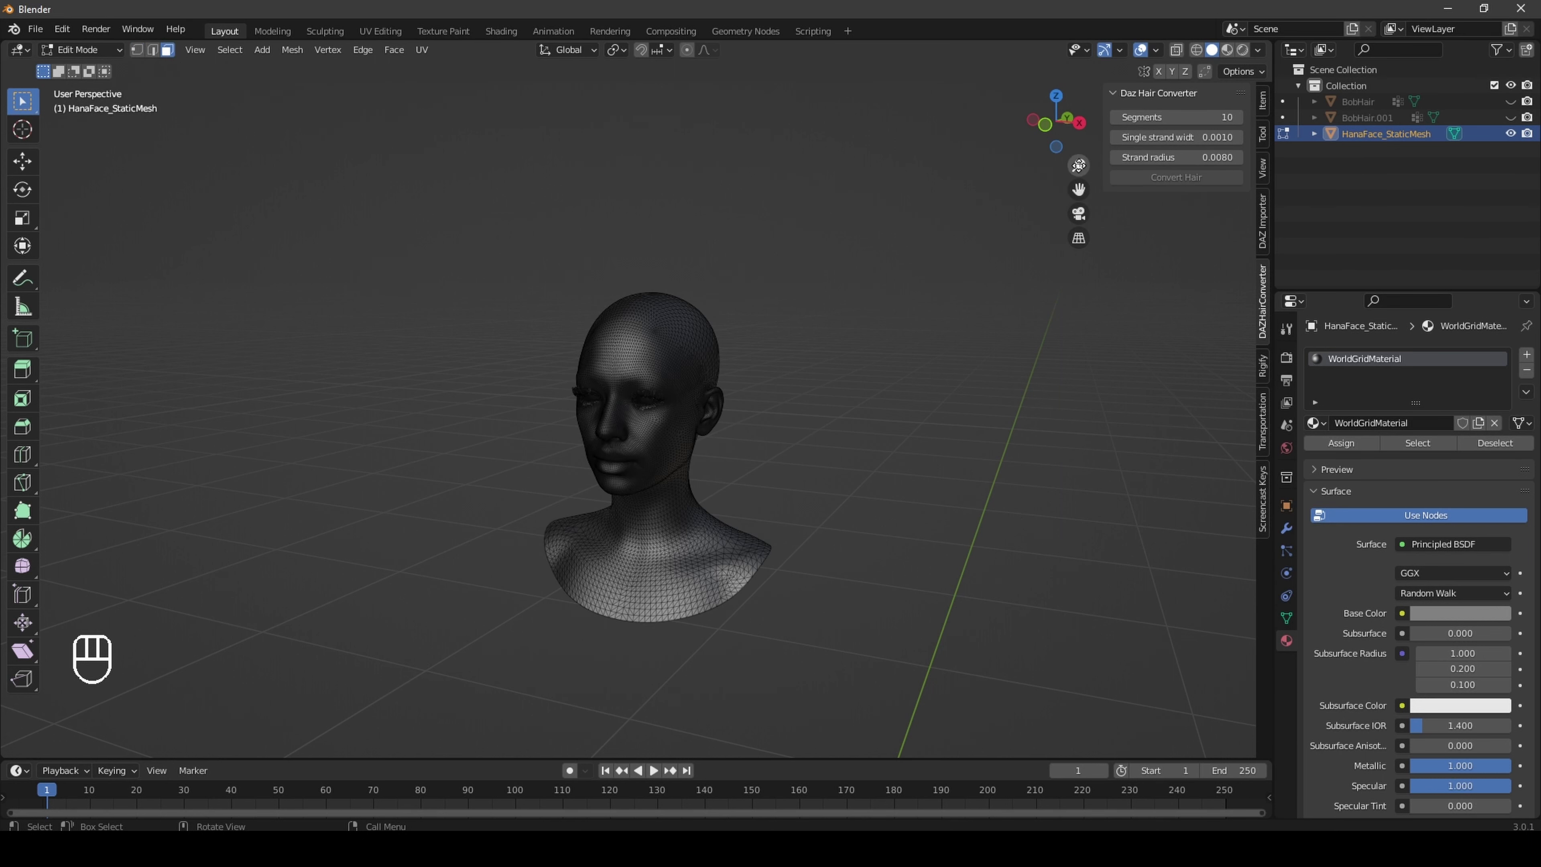
pyautogui.moveTo(1079, 165); pyautogui.dragTo(1041, 126)
pyautogui.click(1054, 126)
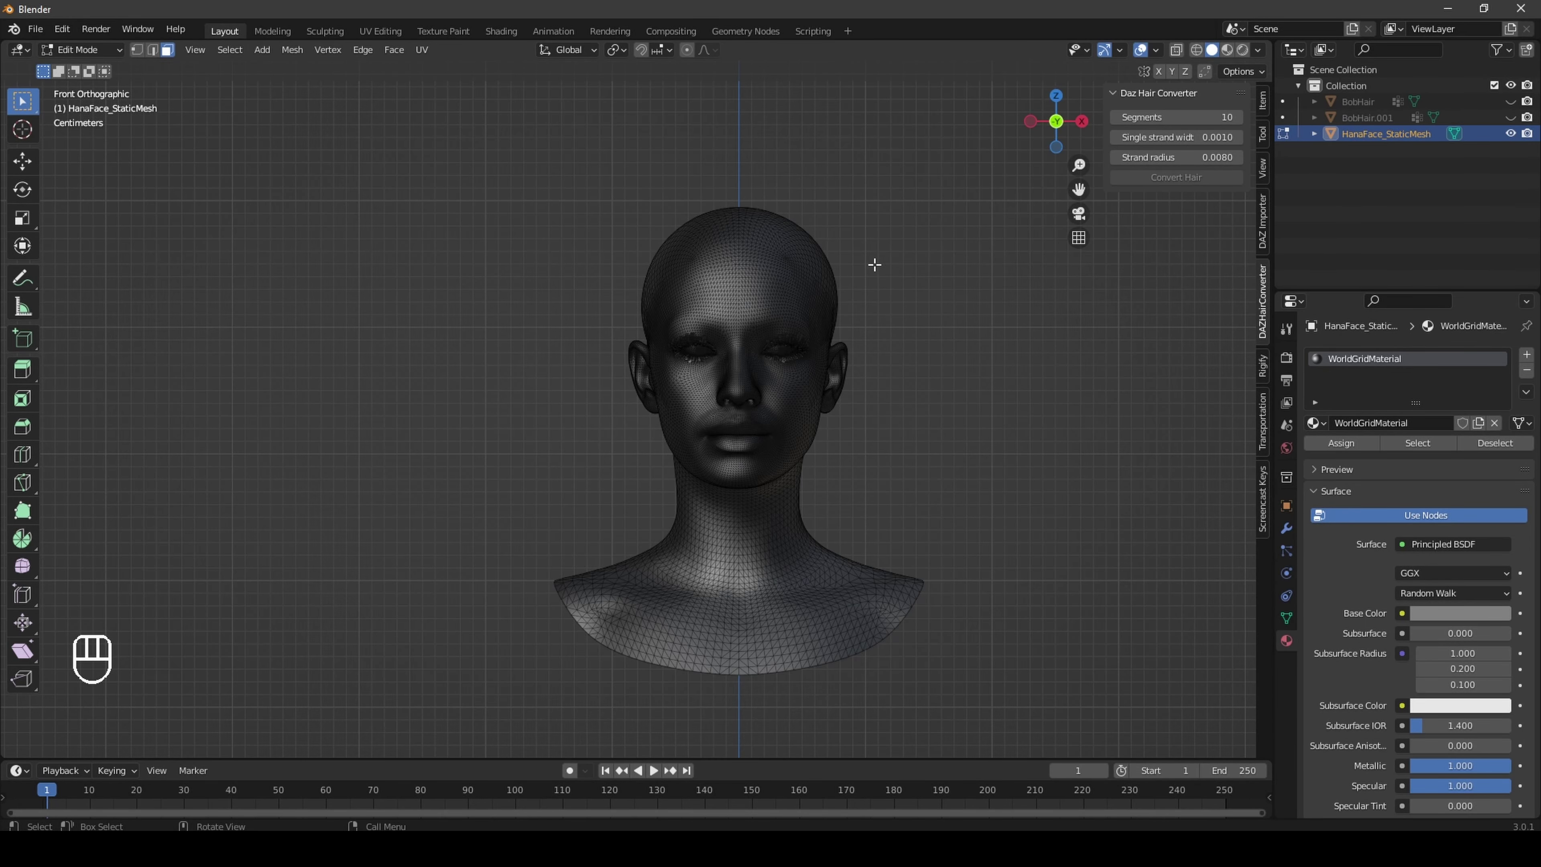
# Step: Circle-select the head faces above the forehead hairline, covering the top of the head from side to side
pyautogui.press('c')
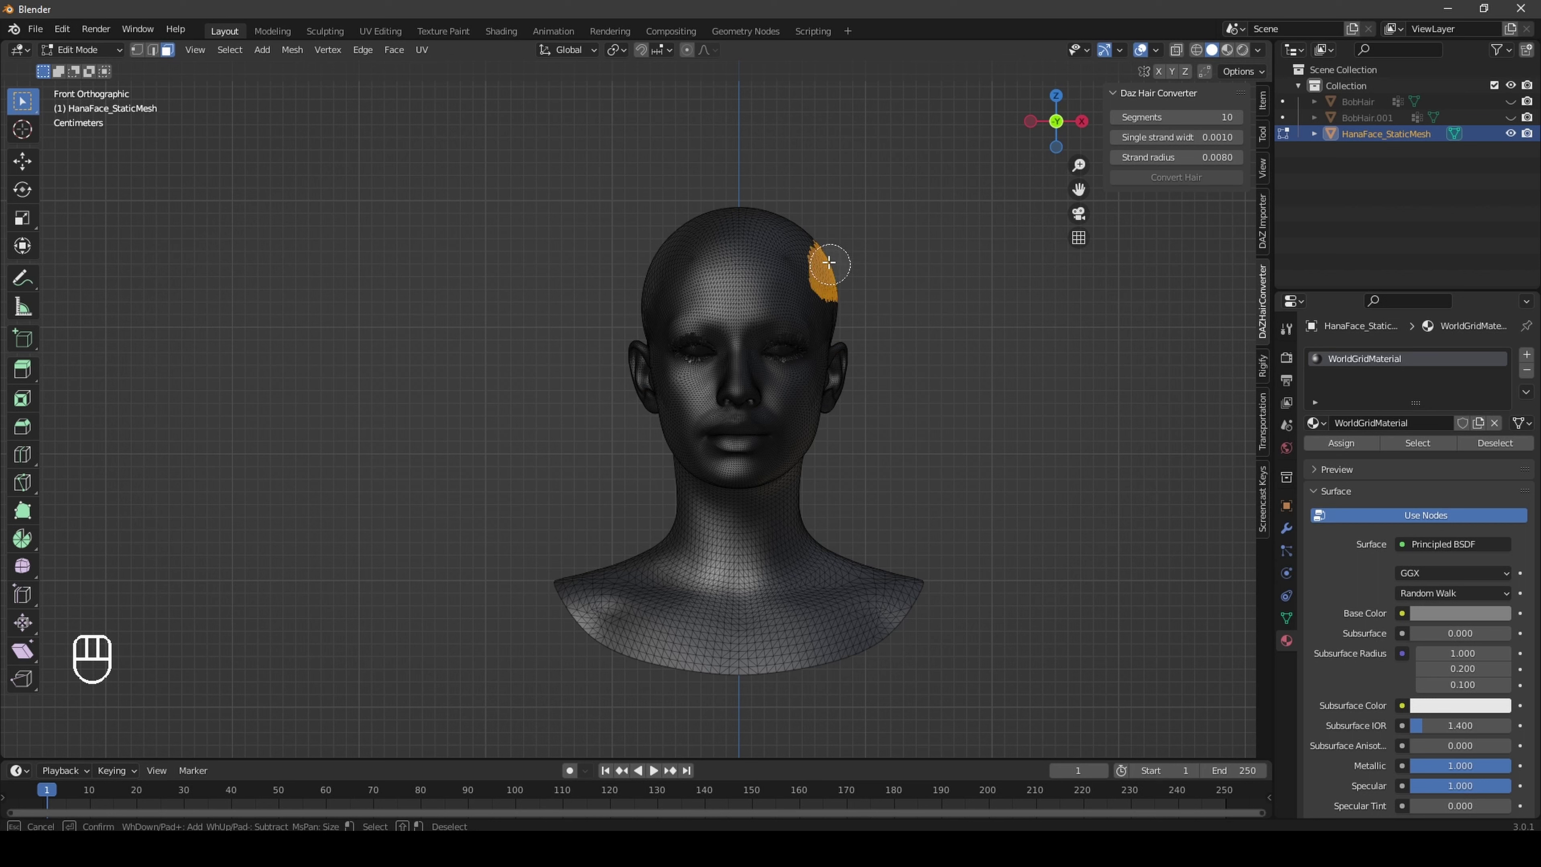
pyautogui.moveTo(829, 262)
pyautogui.mouseDown()
pyautogui.moveTo(798, 236)
pyautogui.moveTo(720, 221)
pyautogui.mouseUp()
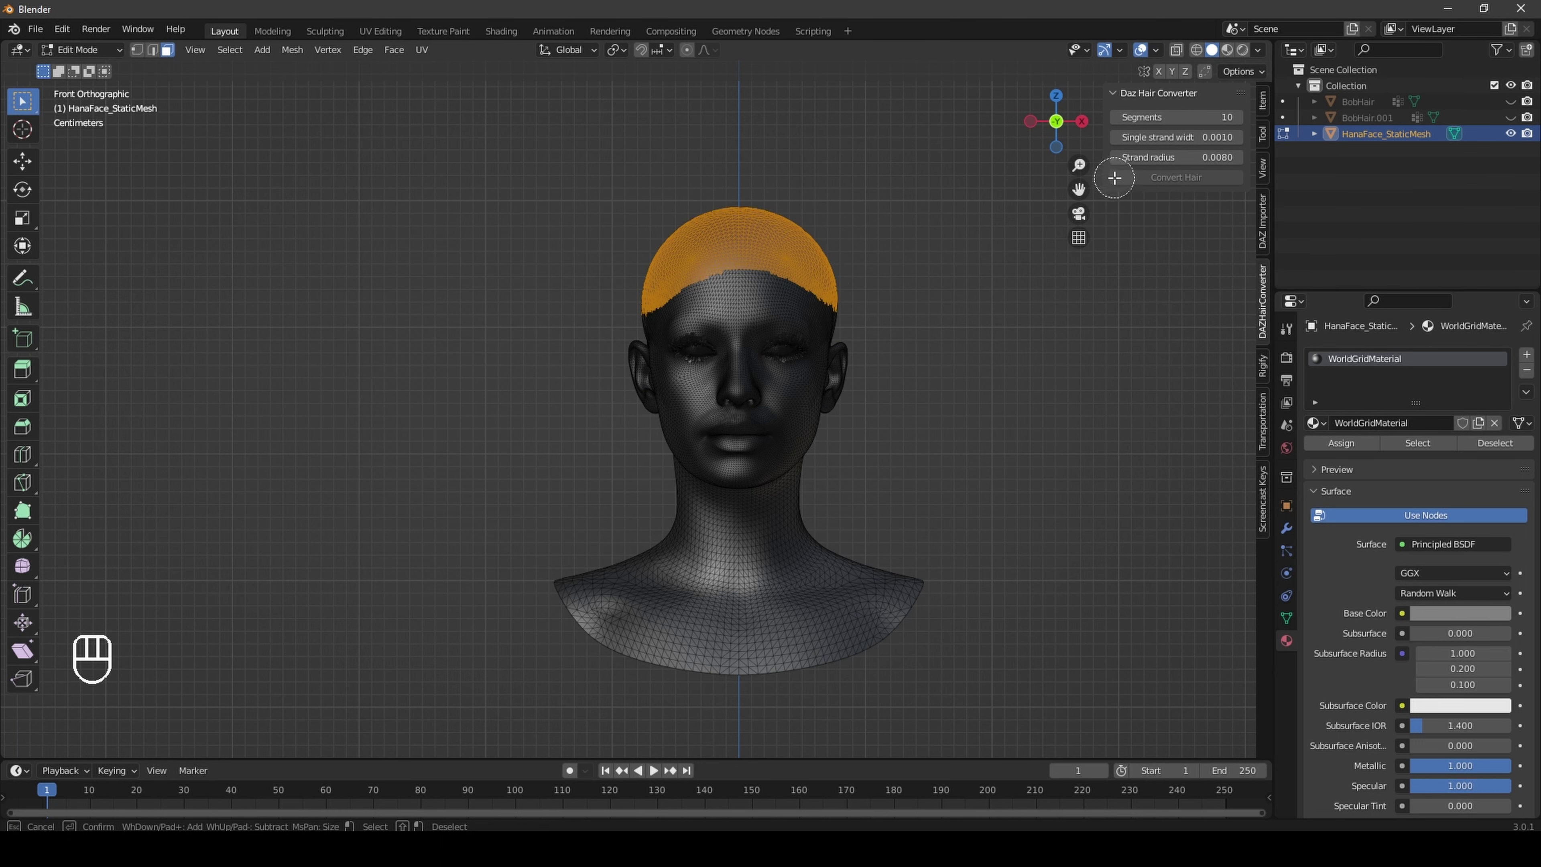
pyautogui.rightClick(1047, 187)
# Step: Extend the circle selection over the head's left side above the ear and across the back of the skull
pyautogui.moveTo(1069, 137); pyautogui.dragTo(926, 146)
pyautogui.press('c')
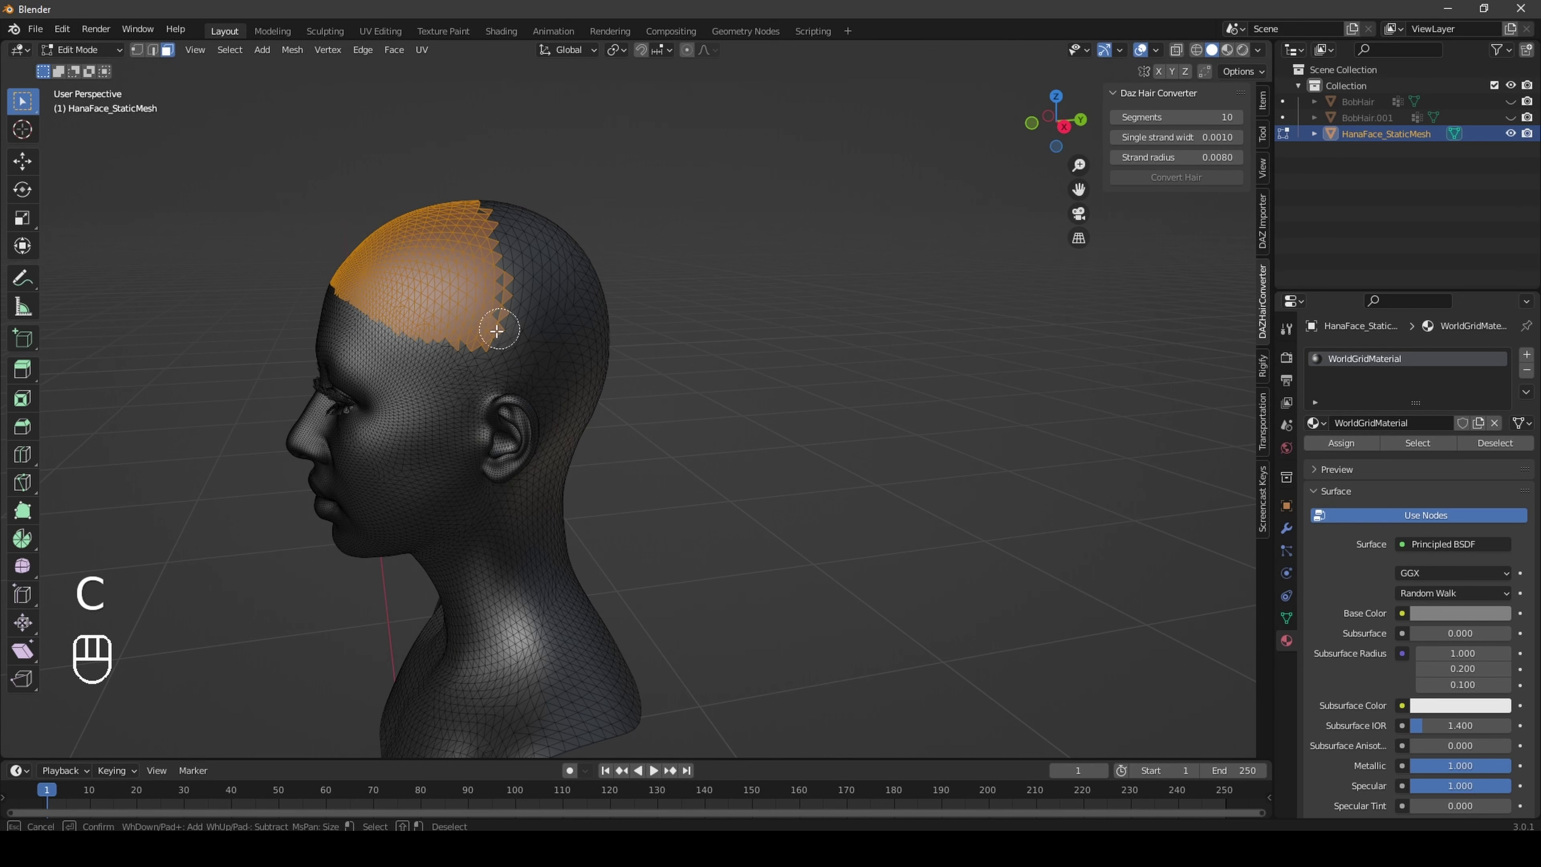
pyautogui.moveTo(450, 334)
pyautogui.mouseDown()
pyautogui.moveTo(541, 368)
pyautogui.moveTo(529, 282)
pyautogui.moveTo(534, 316)
pyautogui.mouseUp()
pyautogui.rightClick(1007, 132)
pyautogui.moveTo(1068, 133); pyautogui.dragTo(929, 137)
pyautogui.press('c')
pyautogui.moveTo(552, 258)
pyautogui.mouseDown()
pyautogui.moveTo(597, 322)
pyautogui.moveTo(527, 372)
pyautogui.moveTo(576, 364)
pyautogui.mouseUp()
pyautogui.rightClick(580, 364)
# Step: Extend the scalp selection over the head's right side, above and behind the right ear down to the nape
pyautogui.moveTo(1062, 118); pyautogui.dragTo(934, 121)
pyautogui.press('c')
pyautogui.moveTo(789, 297)
pyautogui.mouseDown()
pyautogui.moveTo(839, 297)
pyautogui.moveTo(721, 373)
pyautogui.moveTo(819, 345)
pyautogui.mouseUp()
pyautogui.rightClick(1003, 165)
pyautogui.hotkey('ctrl', 'z')
pyautogui.press('c')
pyautogui.moveTo(778, 293); pyautogui.dragTo(736, 371)
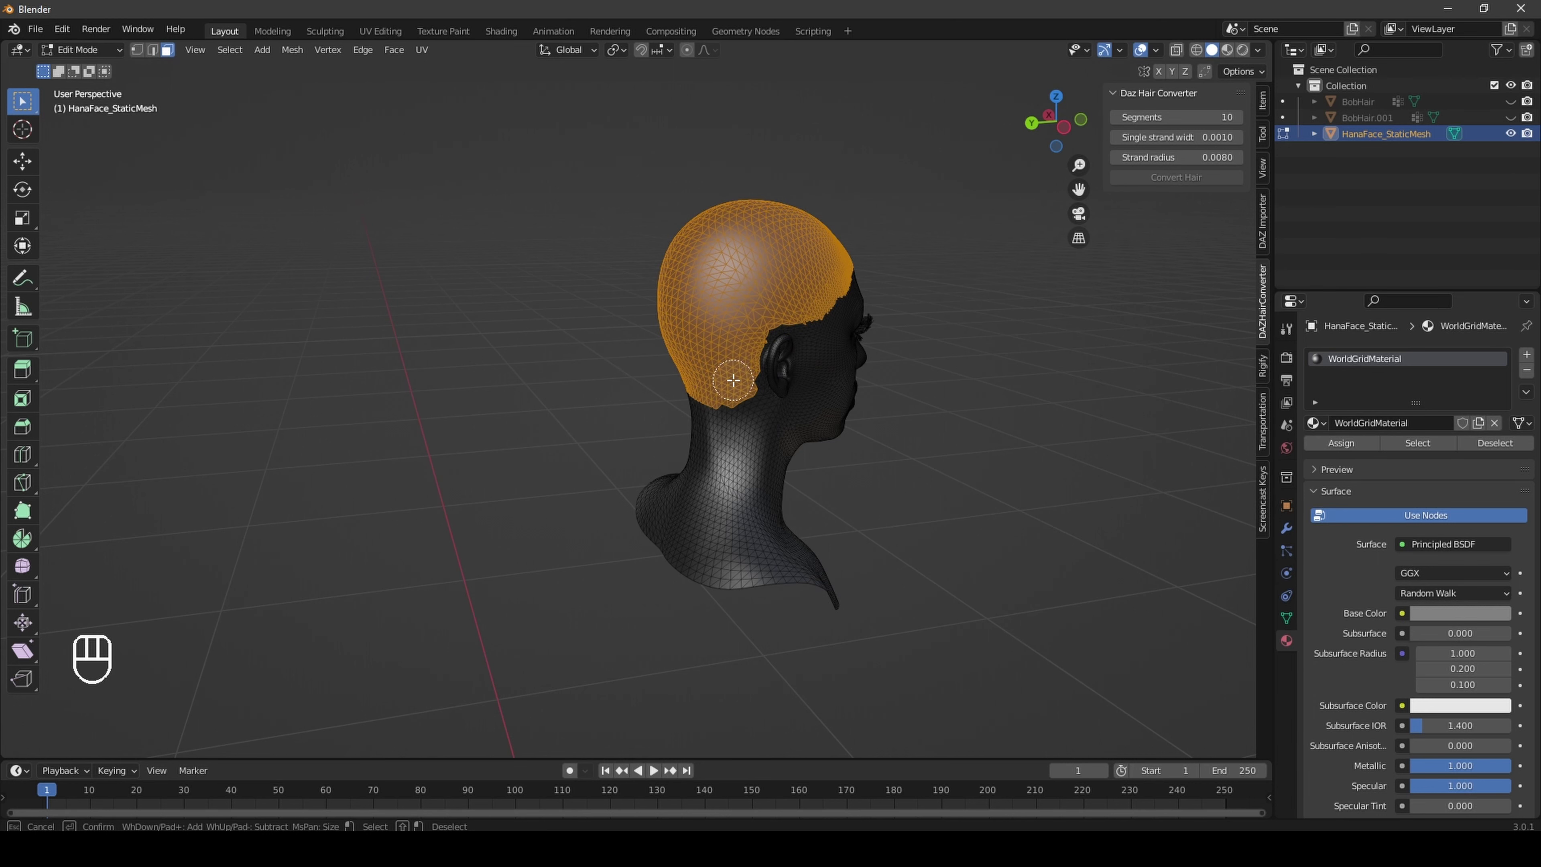
pyautogui.press('Escape')
# Step: Fill in the remaining scalp faces on the head's left side between the forehead hairline and the left ear
pyautogui.moveTo(1068, 124); pyautogui.dragTo(1029, 126)
pyautogui.press('c')
pyautogui.moveTo(379, 234); pyautogui.dragTo(483, 302)
pyautogui.rightClick(482, 302)
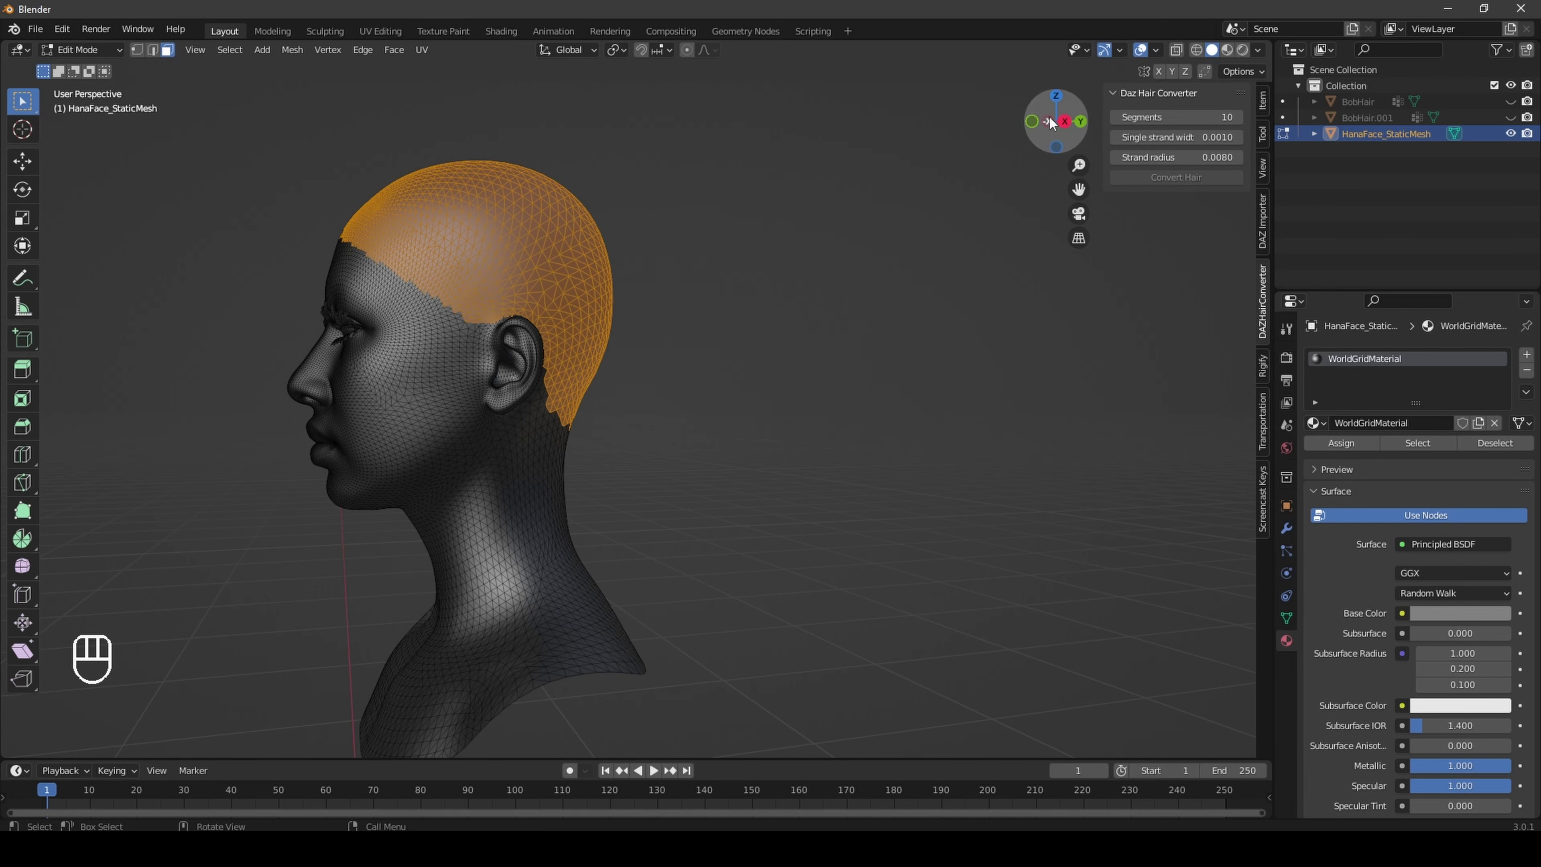
# Step: Deselect stray faces along the edge of the scalp selection behind the left ear and toward the nape
pyautogui.moveTo(1049, 124); pyautogui.dragTo(956, 185)
pyautogui.scroll(1, 957, 186)
pyautogui.moveTo(1079, 189)
pyautogui.mouseDown()
pyautogui.moveTo(1187, 190)
pyautogui.moveTo(1158, 191)
pyautogui.mouseUp()
pyautogui.scroll(3, 359, 474)
pyautogui.press('c')
pyautogui.moveTo(359, 473)
pyautogui.keyDown('shift'); pyautogui.mouseDown()
pyautogui.moveTo(385, 458)
pyautogui.moveTo(289, 427)
pyautogui.mouseUp(); pyautogui.keyUp('shift')
pyautogui.press('Escape')
pyautogui.moveTo(1056, 121); pyautogui.dragTo(1008, 206)
pyautogui.press('c')
pyautogui.rightClick(1060, 130)
pyautogui.moveTo(1061, 130); pyautogui.dragTo(1120, 130)
pyautogui.press('c')
pyautogui.keyDown('shift'); pyautogui.moveTo(588, 427); pyautogui.dragTo(568, 352); pyautogui.keyUp('shift')
pyautogui.rightClick(1059, 124)
# Step: Add the missing faces along the nape hairline, extending the selection to a point below and behind the right ear
pyautogui.moveTo(1059, 124); pyautogui.dragTo(860, 122)
pyautogui.press('c')
pyautogui.click(560, 464)
pyautogui.rightClick(592, 495)
pyautogui.press('c')
pyautogui.moveTo(771, 413)
pyautogui.mouseDown()
pyautogui.moveTo(784, 392)
pyautogui.moveTo(778, 426)
pyautogui.mouseUp()
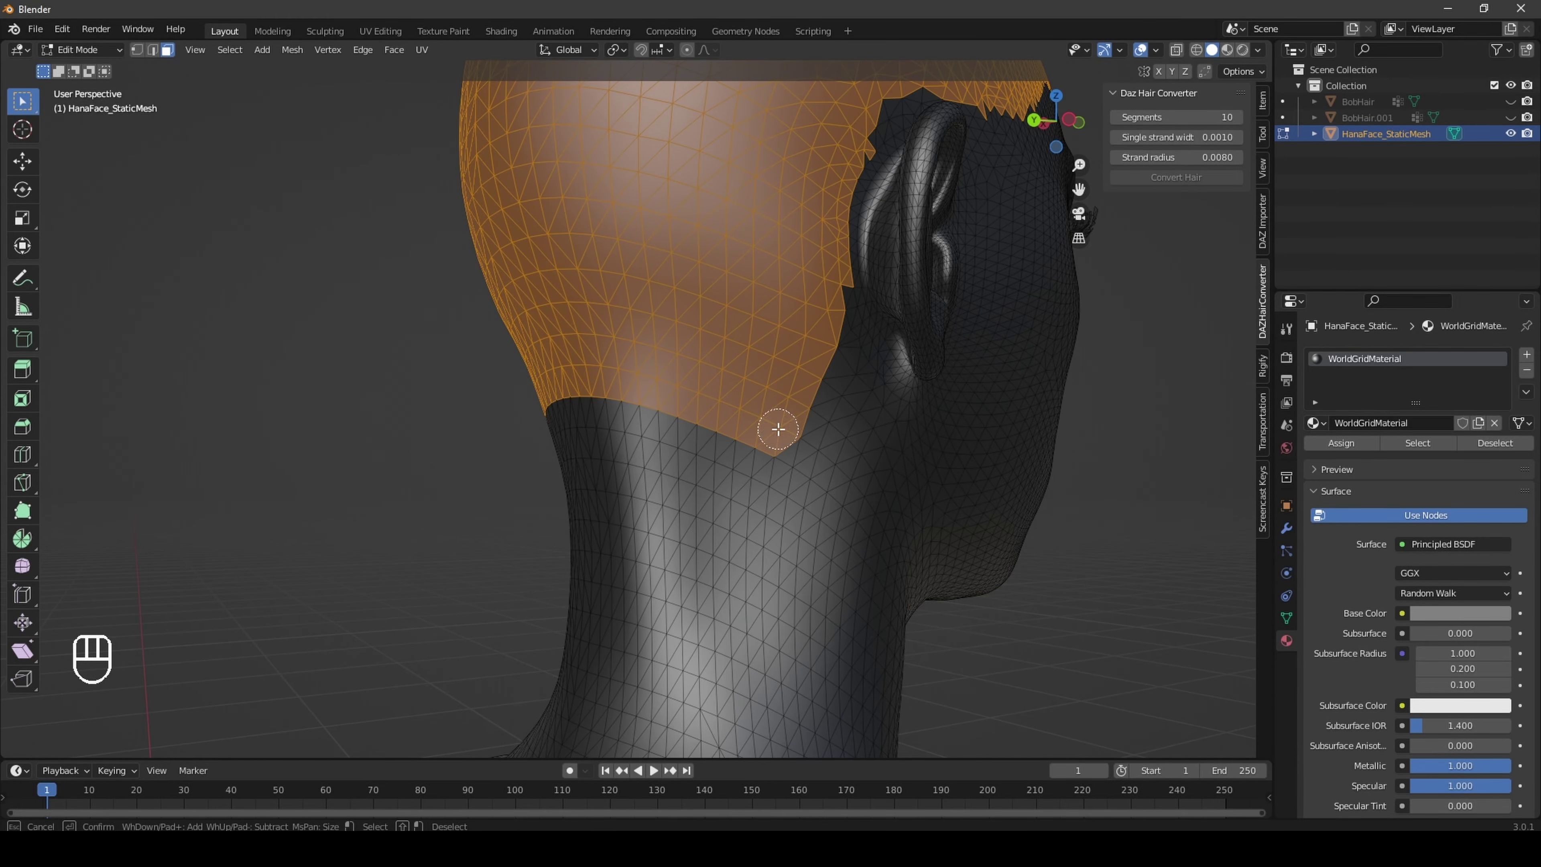
pyautogui.rightClick(779, 442)
# Step: Deselect the faces bordering the back of the right ear and fill in the selection just above that ear
pyautogui.moveTo(1051, 125)
pyautogui.mouseDown()
pyautogui.moveTo(1217, 124)
pyautogui.moveTo(1034, 124)
pyautogui.mouseUp()
pyautogui.press('c')
pyautogui.keyDown('shift'); pyautogui.moveTo(803, 310); pyautogui.dragTo(823, 183); pyautogui.keyUp('shift')
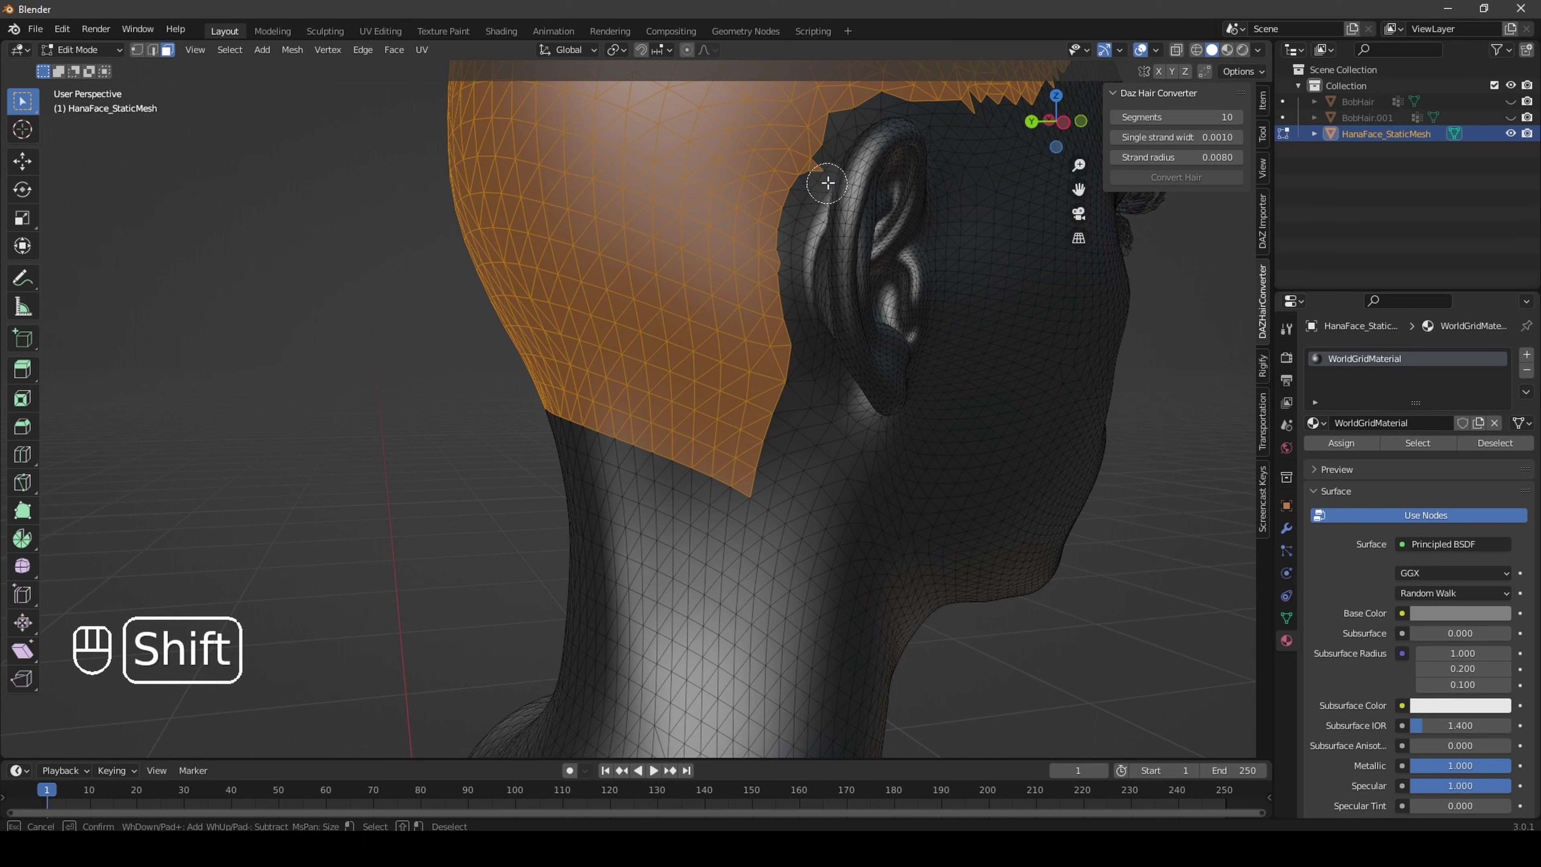
pyautogui.moveTo(1041, 118)
pyautogui.mouseDown()
pyautogui.moveTo(1061, 139)
pyautogui.moveTo(1033, 128)
pyautogui.mouseUp()
pyautogui.rightClick(1034, 128)
pyautogui.moveTo(1078, 191); pyautogui.dragTo(816, 388)
pyautogui.press('c')
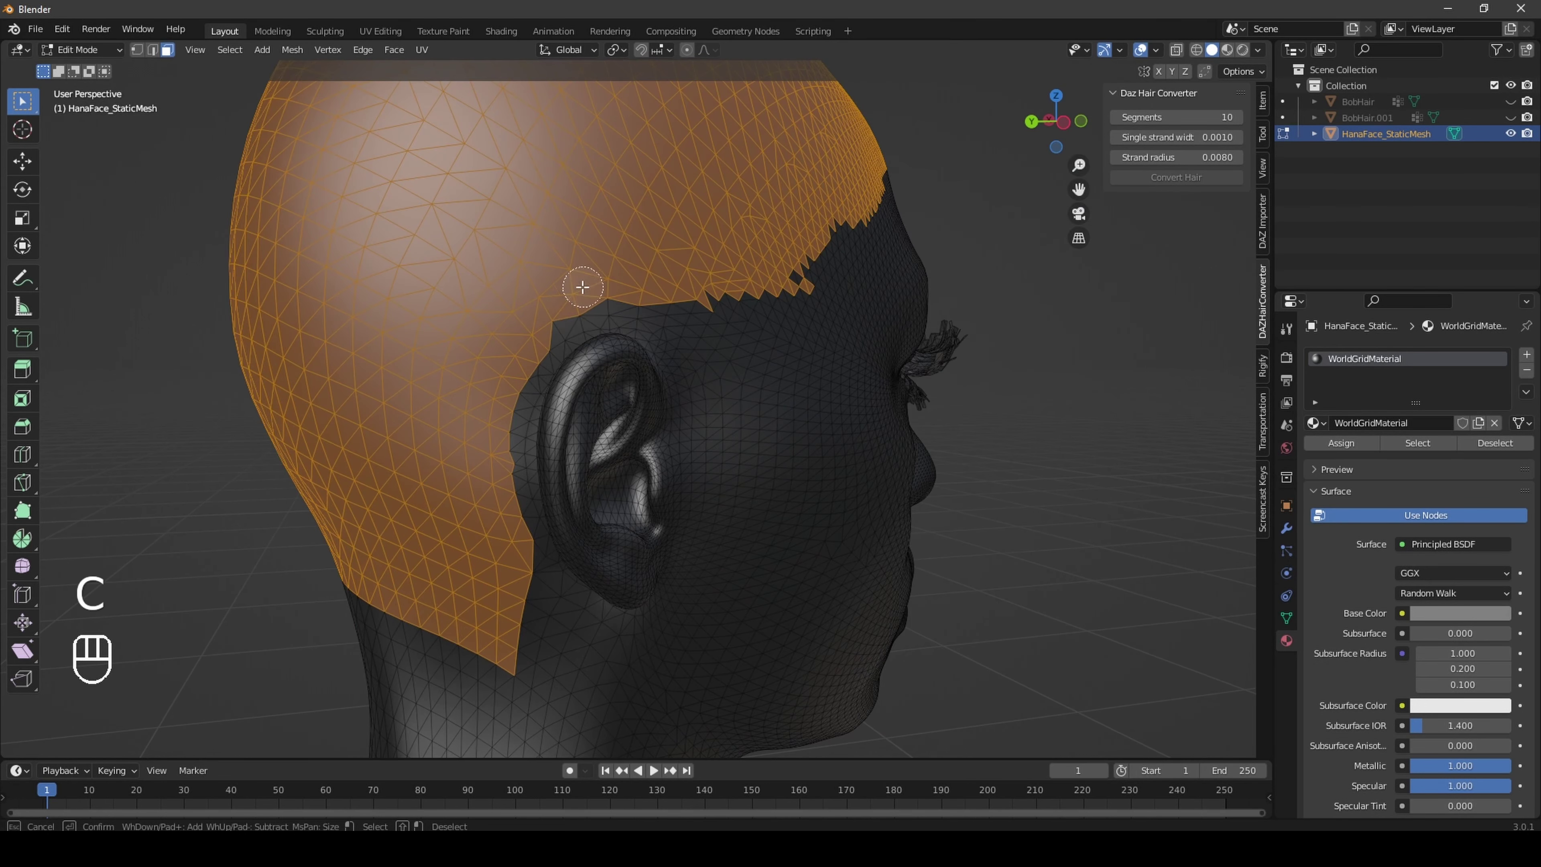
pyautogui.moveTo(573, 328)
pyautogui.mouseDown()
pyautogui.moveTo(613, 300)
pyautogui.moveTo(720, 283)
pyautogui.mouseUp()
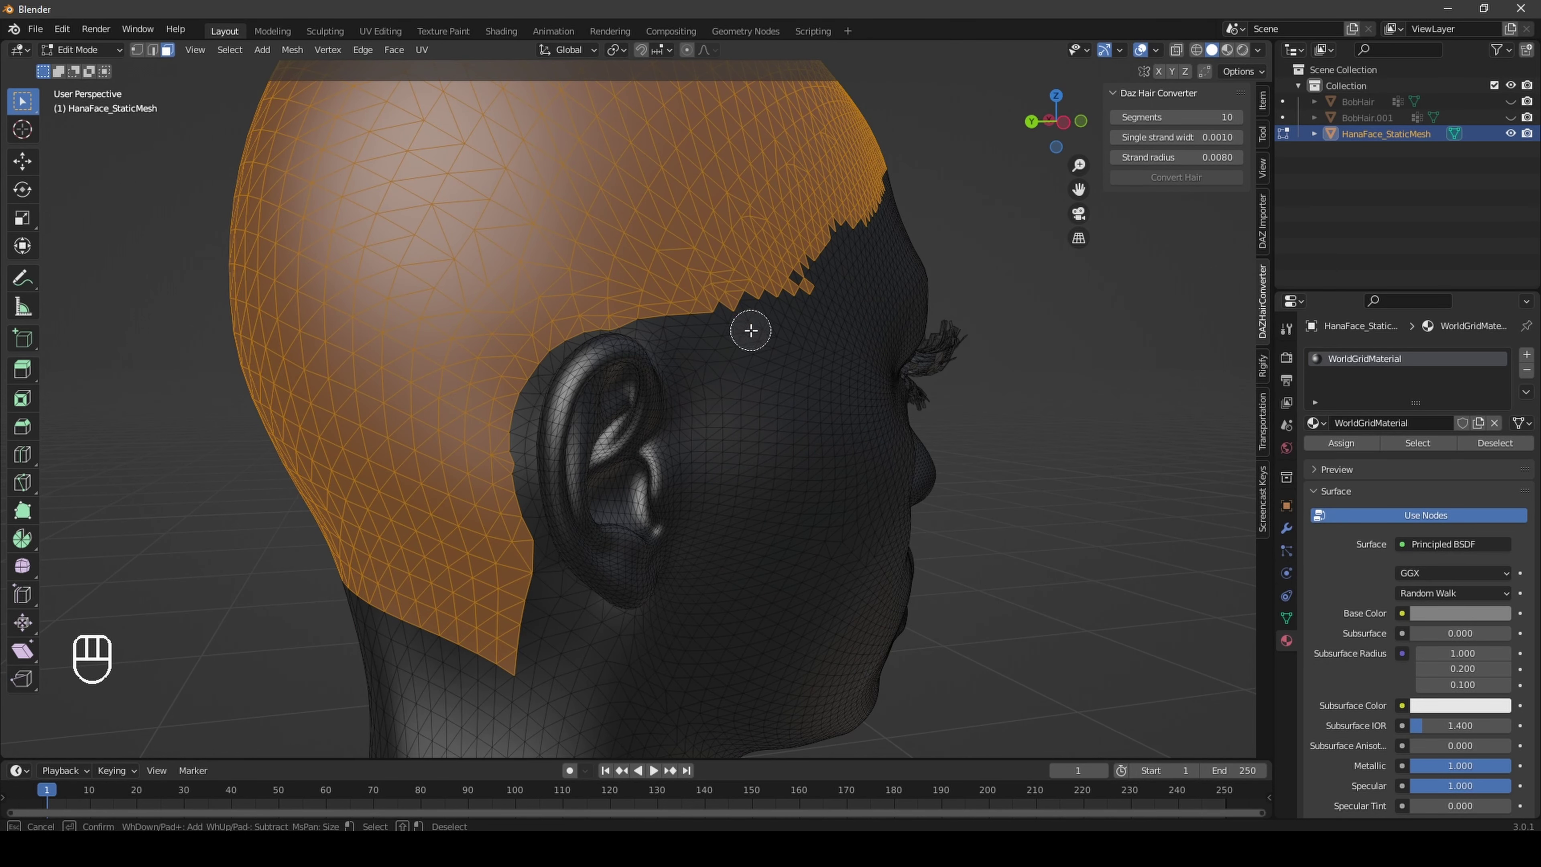
pyautogui.rightClick(1028, 139)
# Step: Add the right temple and sideburn faces in front of the right ear, and trim the hairline into a smooth curve
pyautogui.moveTo(1034, 135); pyautogui.dragTo(986, 144)
pyautogui.press('c')
pyautogui.moveTo(713, 239)
pyautogui.mouseDown()
pyautogui.moveTo(540, 404)
pyautogui.moveTo(492, 428)
pyautogui.moveTo(475, 398)
pyautogui.mouseUp()
pyautogui.keyDown('shift'); pyautogui.moveTo(761, 241); pyautogui.dragTo(816, 214); pyautogui.keyUp('shift')
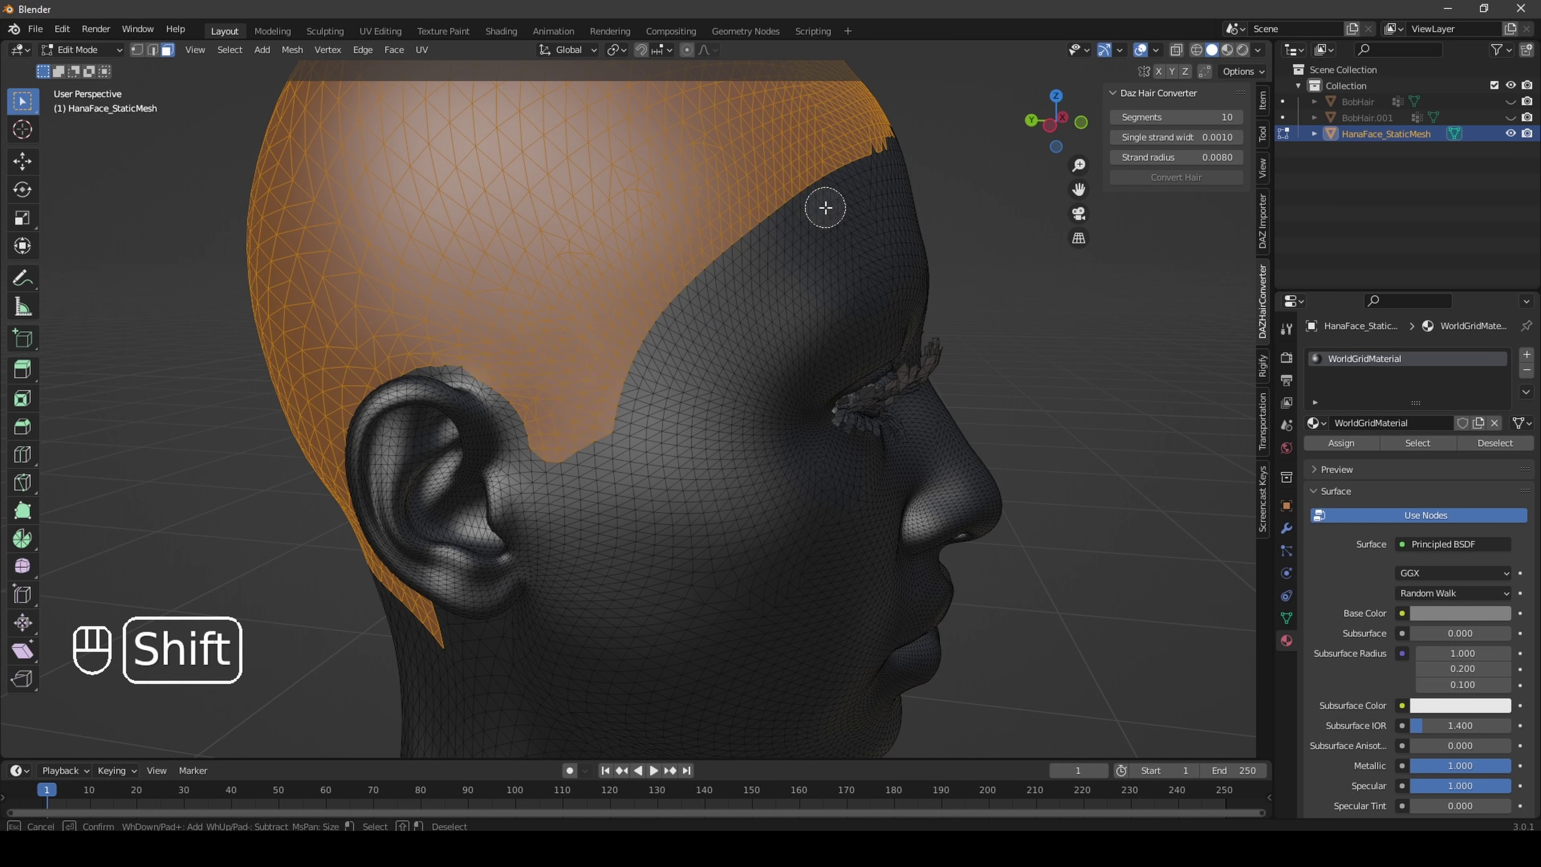
pyautogui.rightClick(817, 214)
# Step: Even out the selection edge across the forehead hairline by adding missing faces and deselecting the excess ones
pyautogui.moveTo(813, 216); pyautogui.dragTo(673, 255, button='middle')
pyautogui.press('c')
pyautogui.moveTo(577, 258); pyautogui.dragTo(730, 247)
pyautogui.moveTo(835, 301)
pyautogui.keyDown('shift'); pyautogui.mouseDown()
pyautogui.moveTo(816, 303)
pyautogui.moveTo(883, 286)
pyautogui.mouseUp(); pyautogui.keyUp('shift')
pyautogui.rightClick(1066, 147)
# Step: Shape the left temple and sideburn selection in front of the left ear, and check the finished scalp selection from the front
pyautogui.moveTo(835, 334); pyautogui.dragTo(729, 317, button='middle')
pyautogui.press('c')
pyautogui.keyDown('shift'); pyautogui.moveTo(599, 270); pyautogui.dragTo(816, 437); pyautogui.keyUp('shift')
pyautogui.moveTo(815, 437); pyautogui.dragTo(630, 337, button='middle')
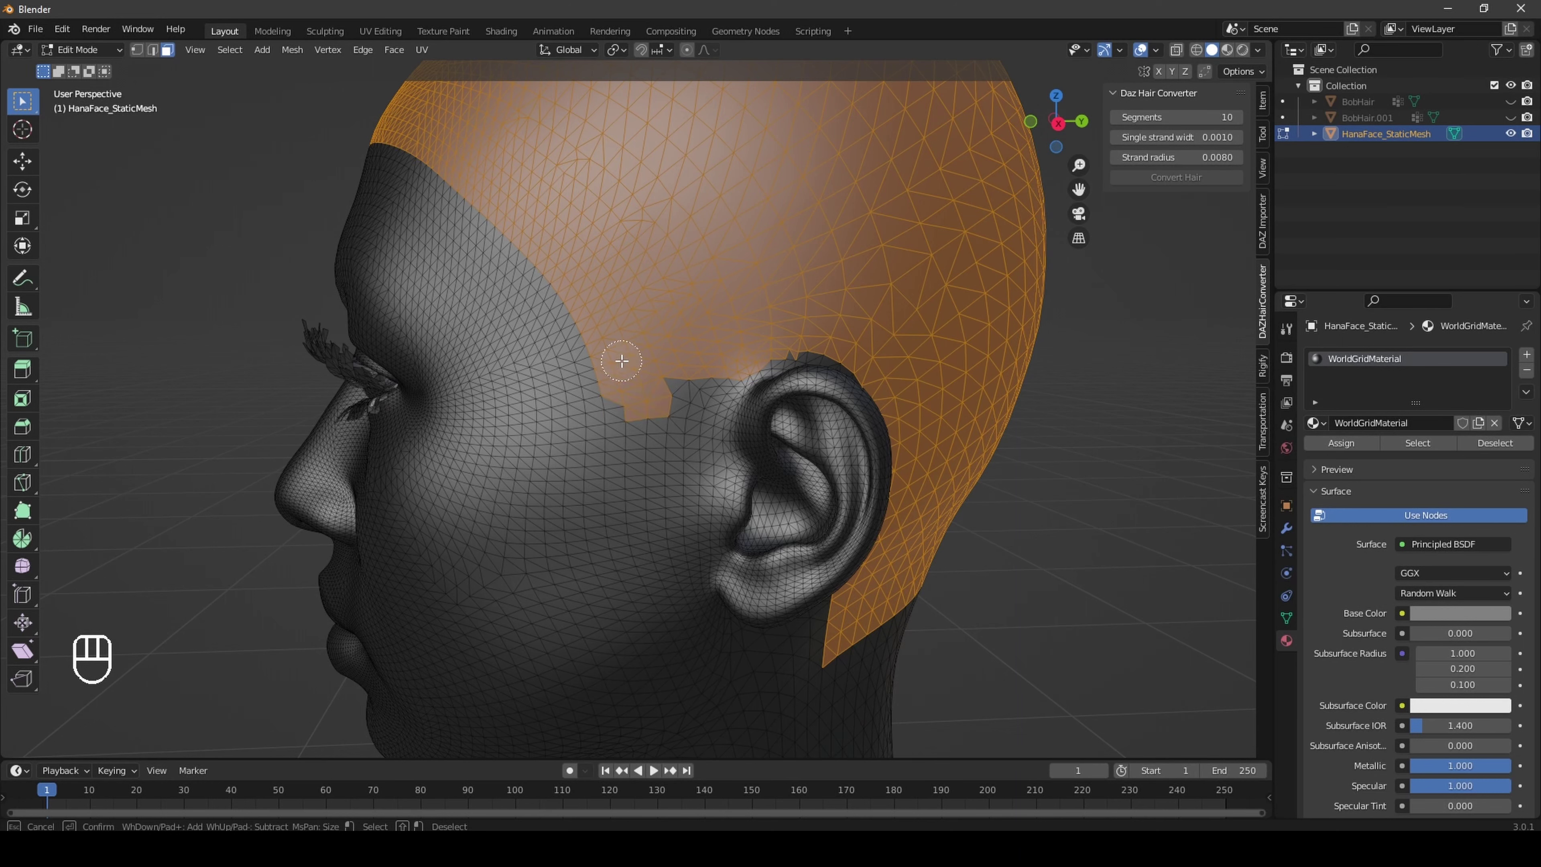
pyautogui.moveTo(654, 395); pyautogui.dragTo(710, 389)
pyautogui.moveTo(711, 394)
pyautogui.keyDown('shift'); pyautogui.mouseDown()
pyautogui.moveTo(692, 441)
pyautogui.moveTo(646, 446)
pyautogui.moveTo(677, 415)
pyautogui.mouseUp(); pyautogui.keyUp('shift')
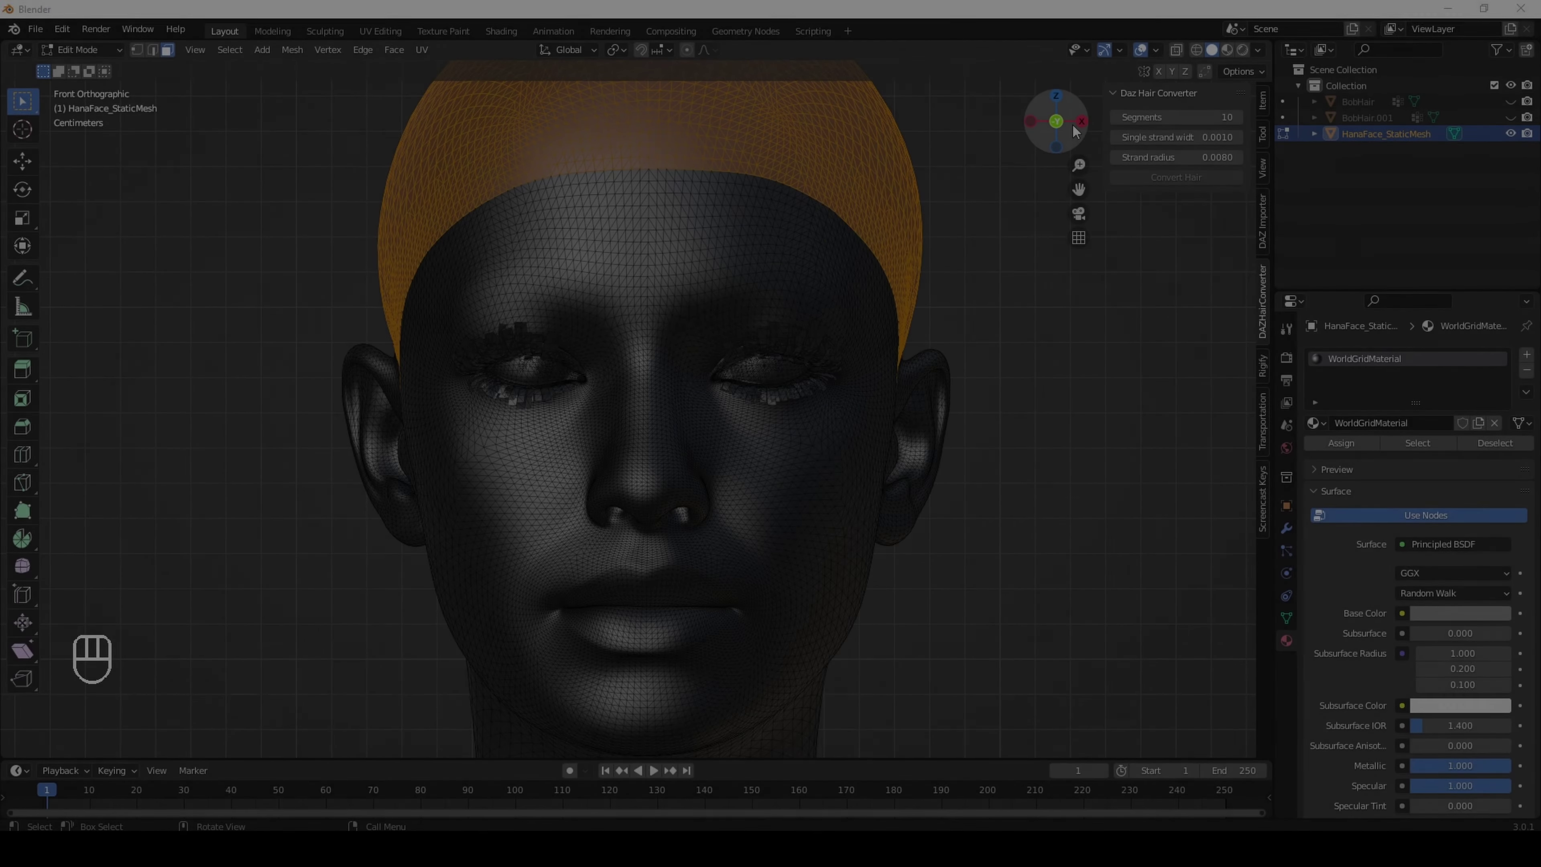
pyautogui.moveTo(1073, 126); pyautogui.dragTo(959, 129)
pyautogui.moveTo(1056, 124)
pyautogui.mouseDown()
pyautogui.moveTo(1098, 125)
pyautogui.moveTo(1067, 124)
pyautogui.mouseUp()
pyautogui.click(1078, 122)
pyautogui.moveTo(1079, 190); pyautogui.dragTo(966, 405)
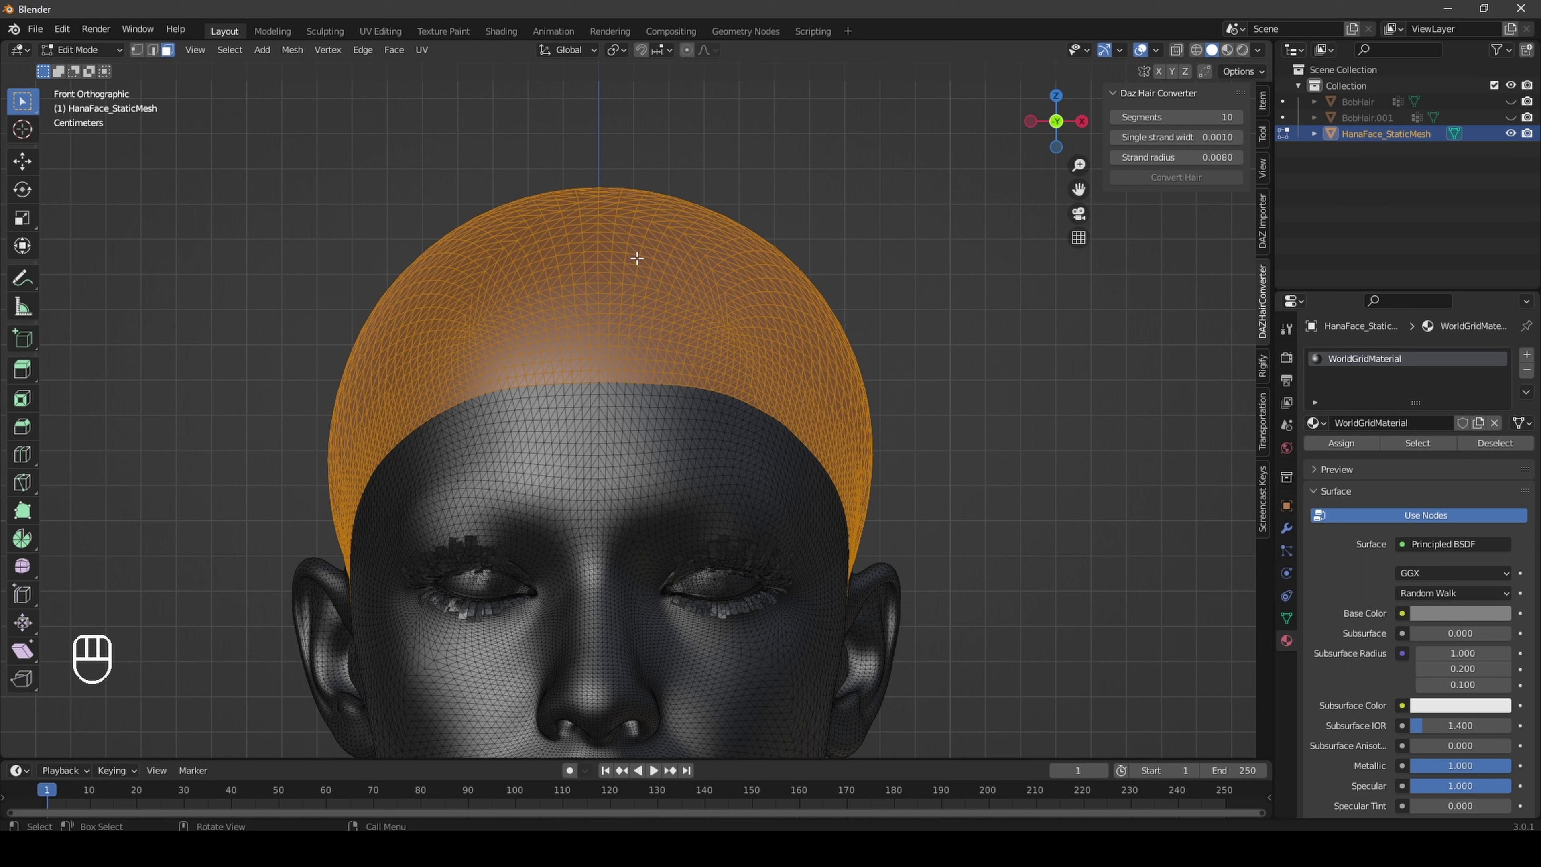
# Step: Duplicate the selected scalp faces in place, separate the duplicate into its own object, and return to Object Mode
pyautogui.hotkey('shift', 'd')
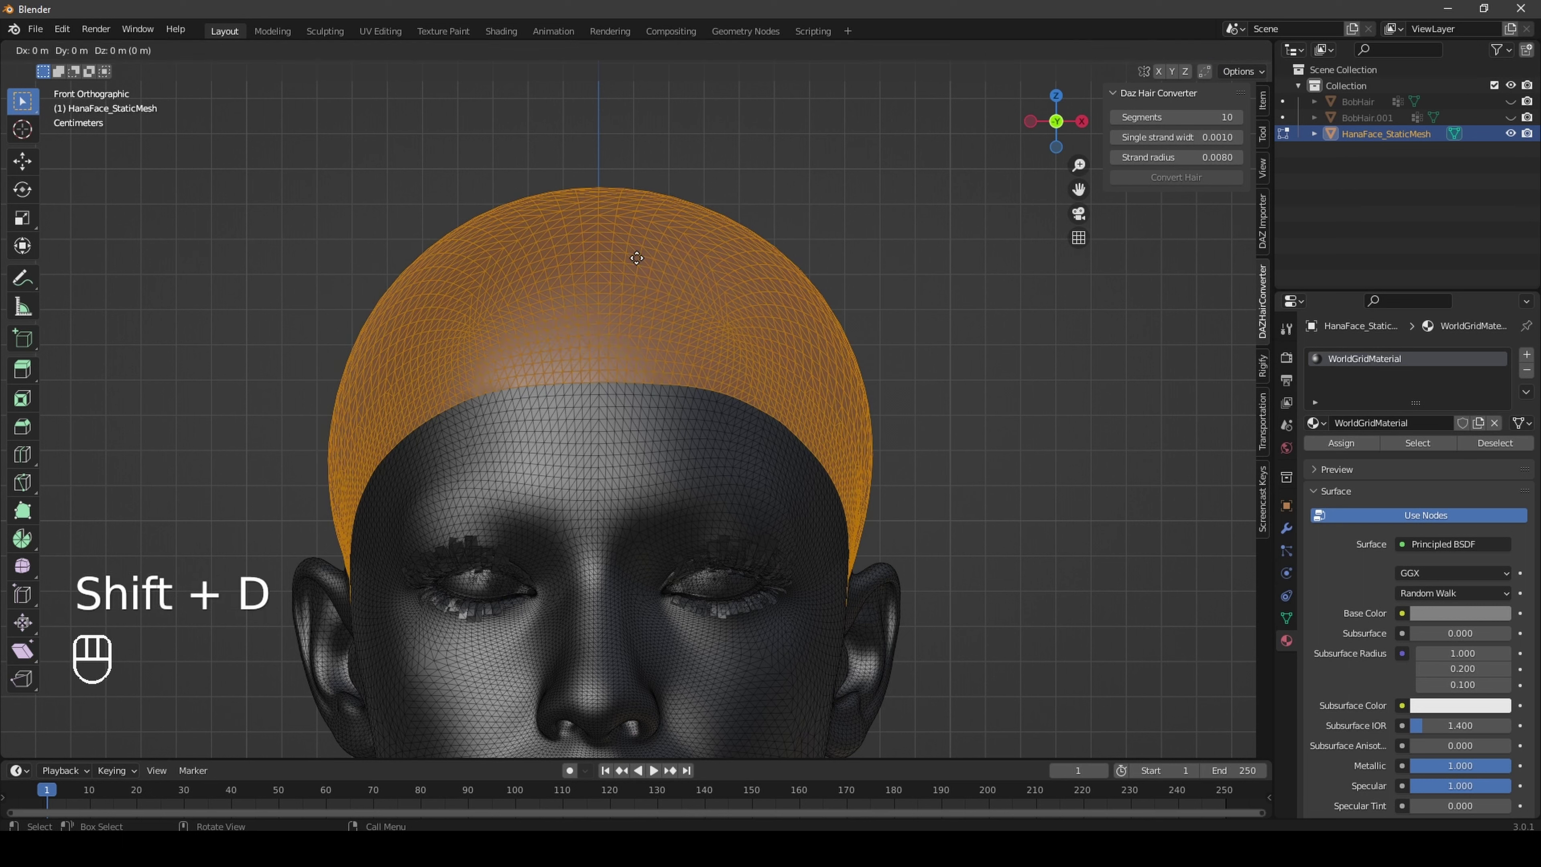
pyautogui.click(636, 258)
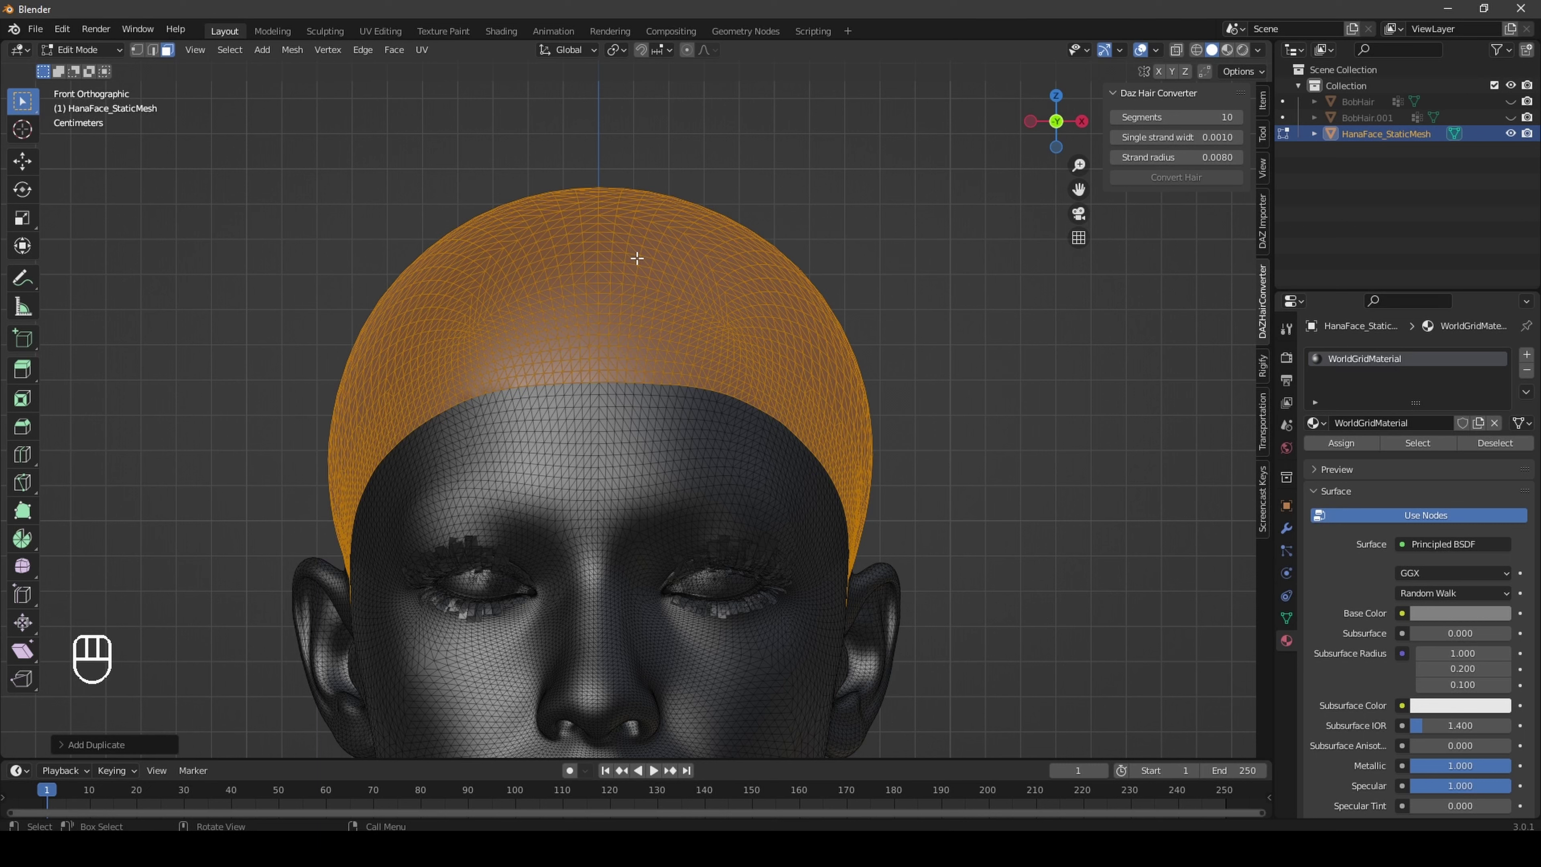
pyautogui.press('p')
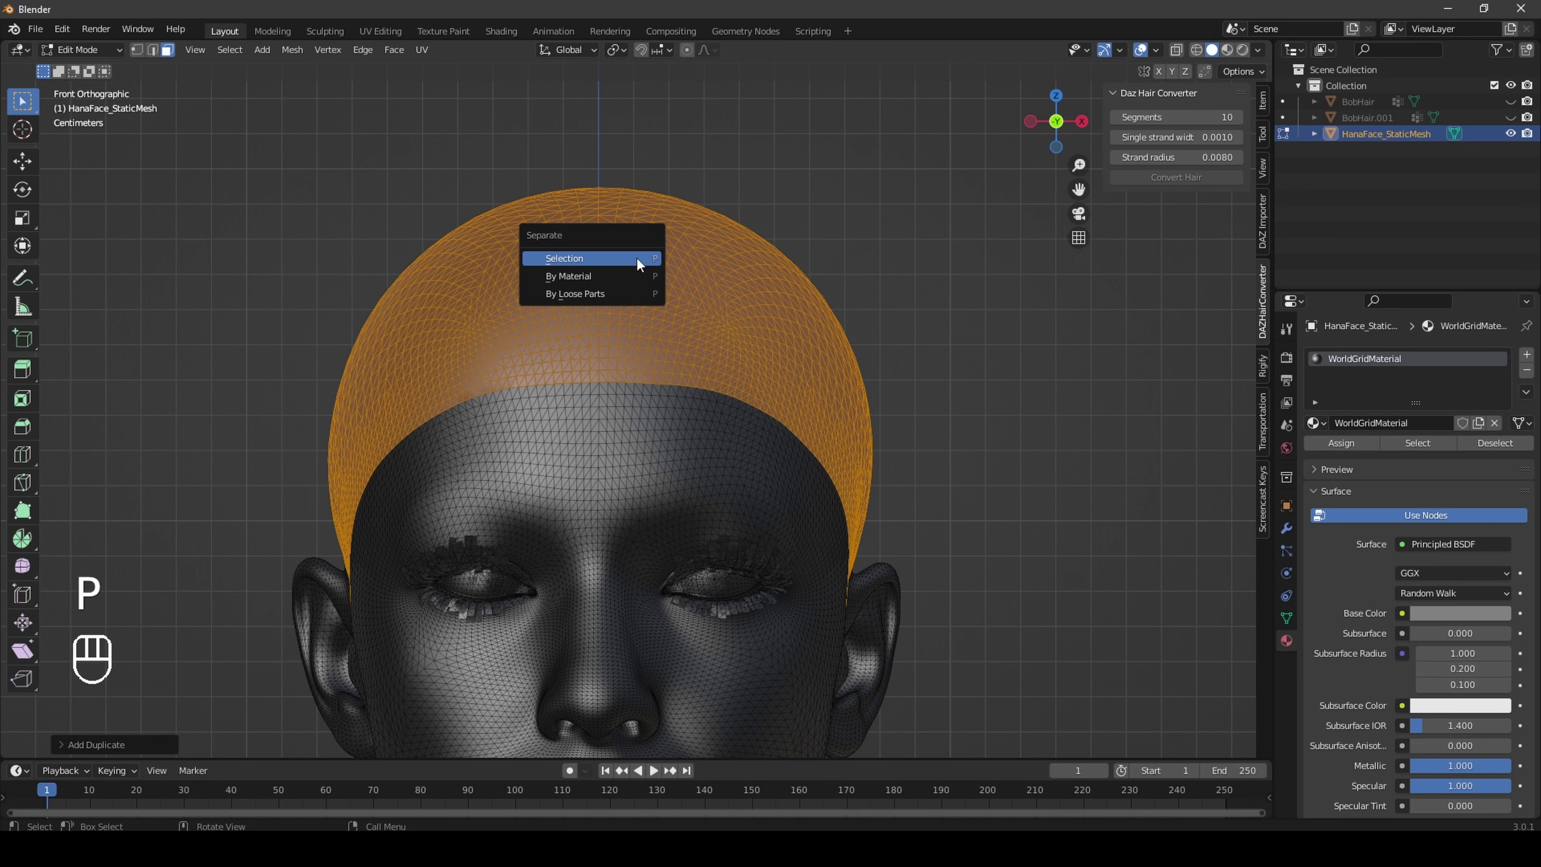
pyautogui.click(637, 259)
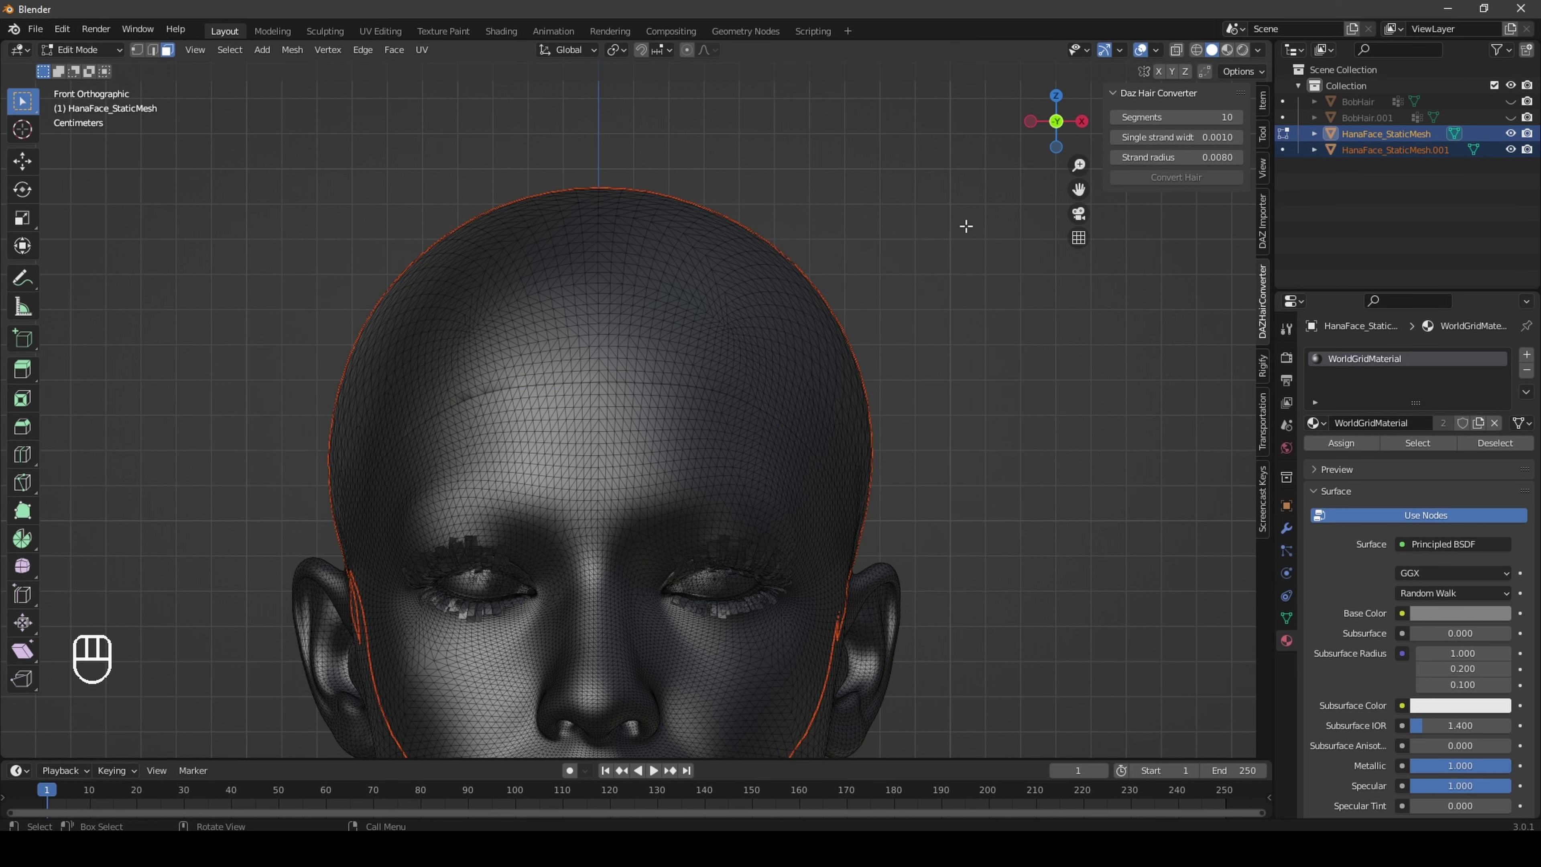
pyautogui.press('Tab')
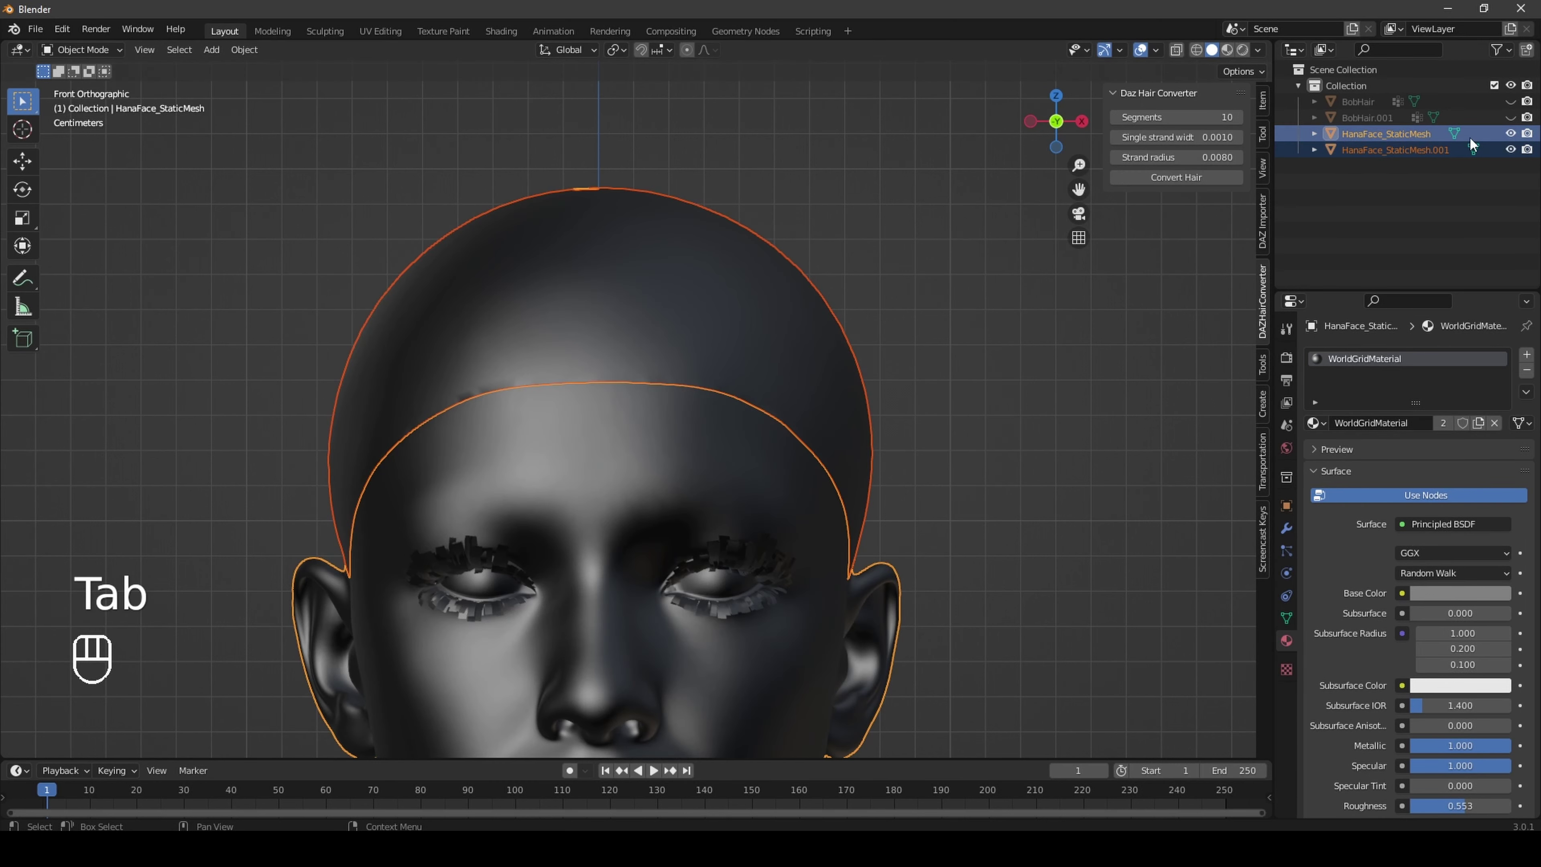
# Step: Hide the original HanaFace_StaticMesh head and inspect the separated scalp cap from an angle
pyautogui.click(1511, 134)
pyautogui.moveTo(1063, 149)
pyautogui.mouseDown()
pyautogui.moveTo(1013, 185)
pyautogui.moveTo(1063, 150)
pyautogui.moveTo(788, 111)
pyautogui.moveTo(1074, 153)
pyautogui.moveTo(1035, 138)
pyautogui.mouseUp()
pyautogui.click(1061, 125)
pyautogui.click(1058, 126)
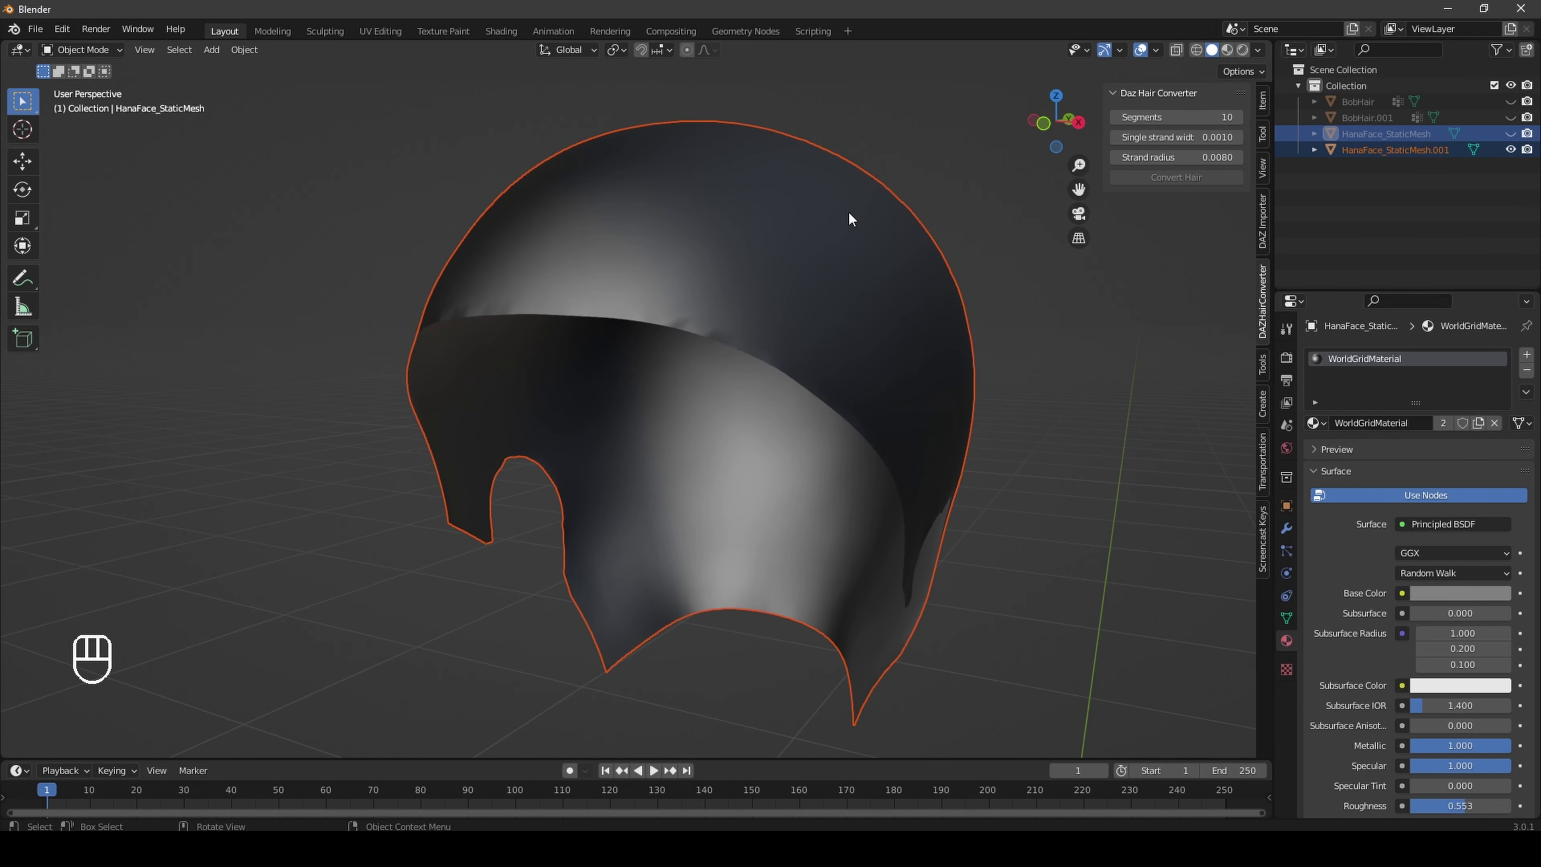
# Step: Rename the separated scalp object HanaFace_StaticMesh.001 as MetaCap
pyautogui.click(844, 239)
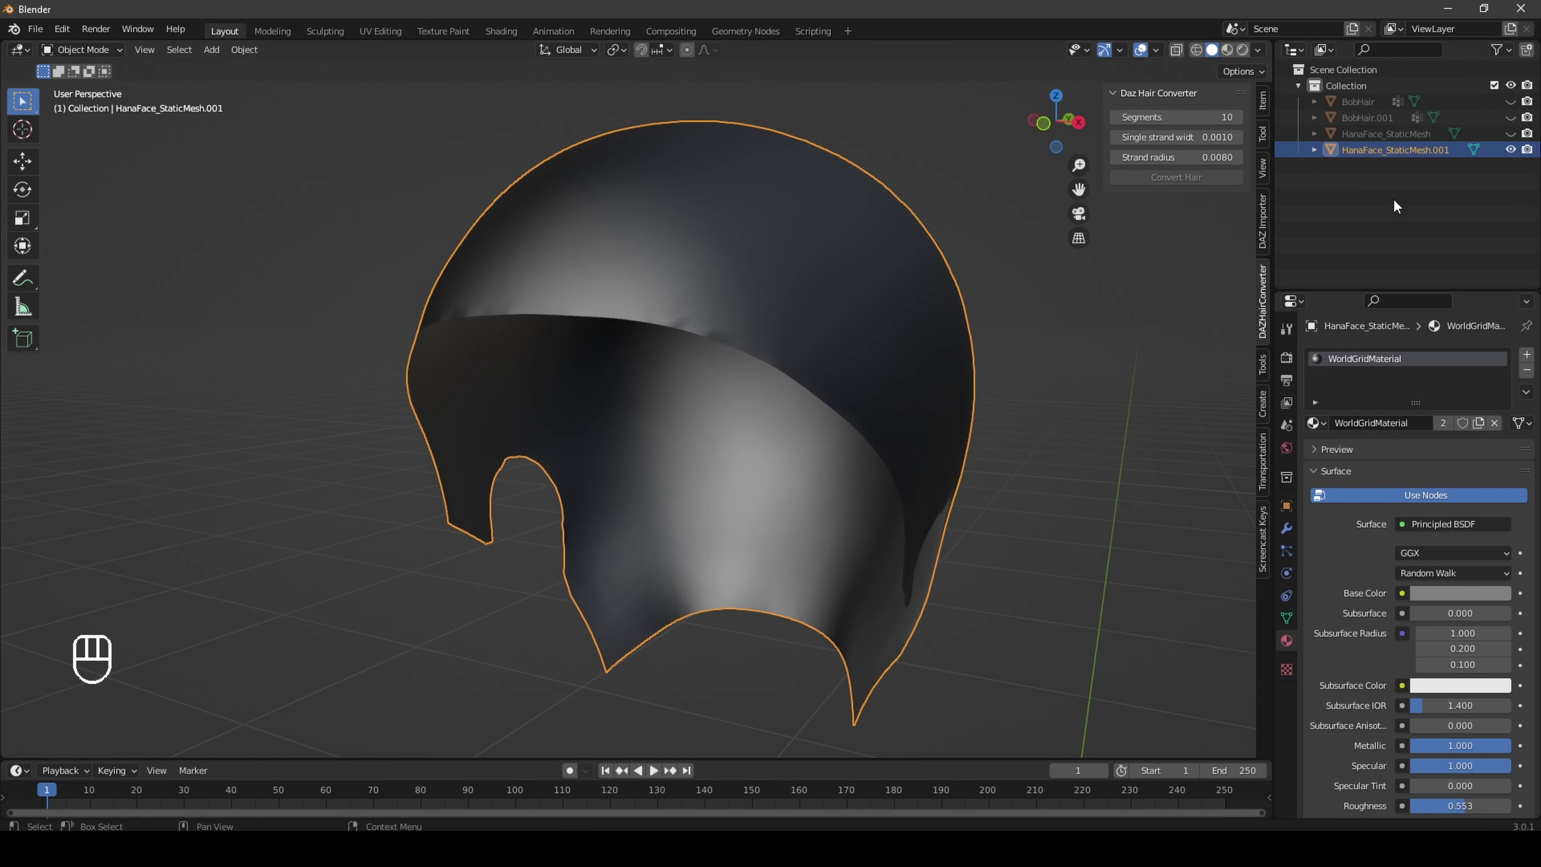
pyautogui.doubleClick(1403, 151)
pyautogui.write('Met')
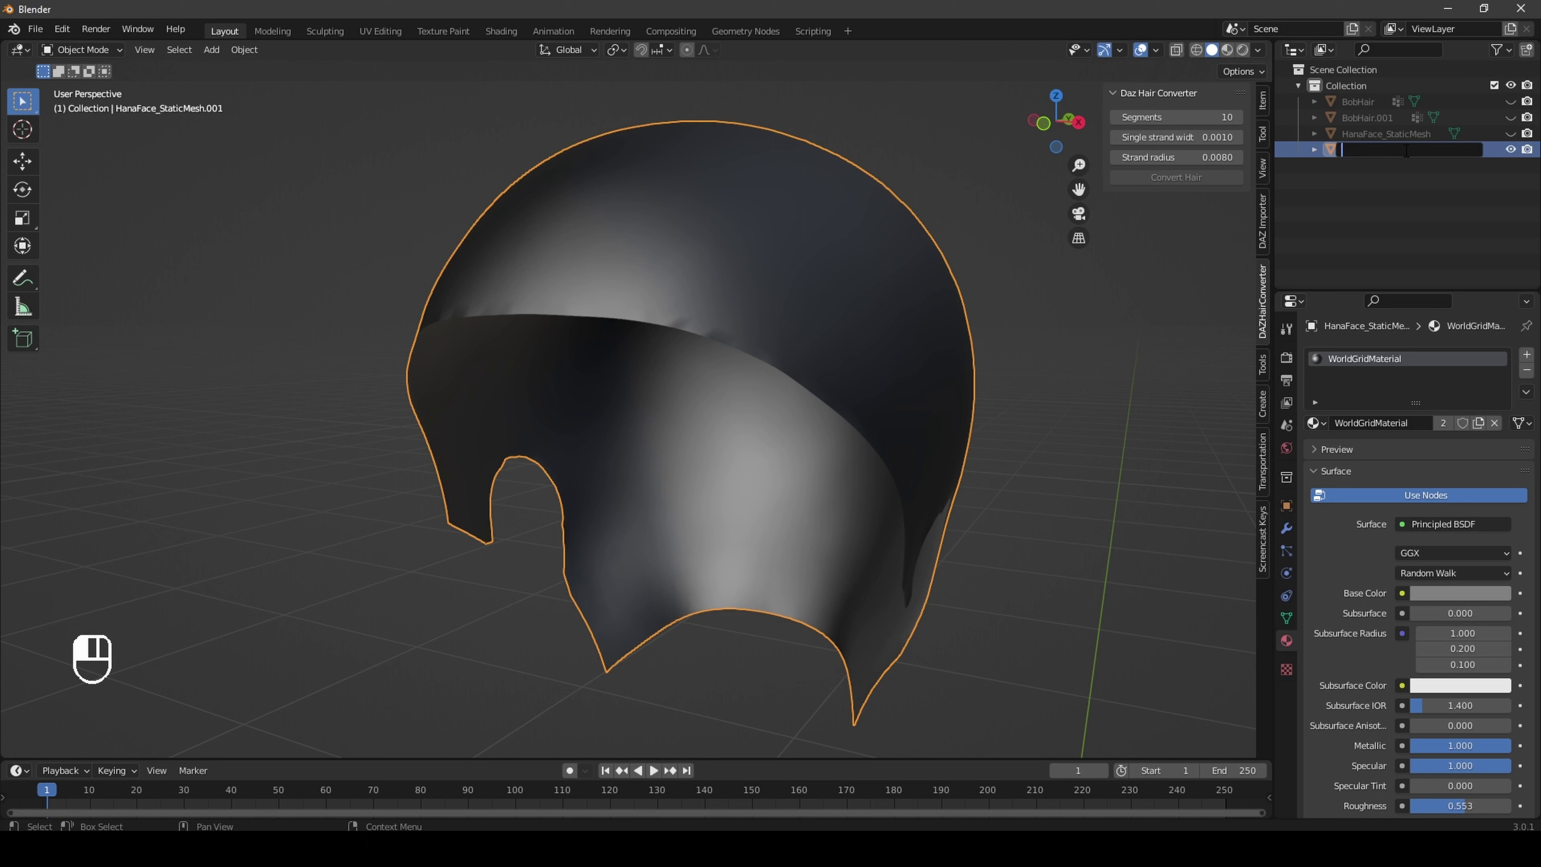
pyautogui.write('aCap')
pyautogui.press('Return')
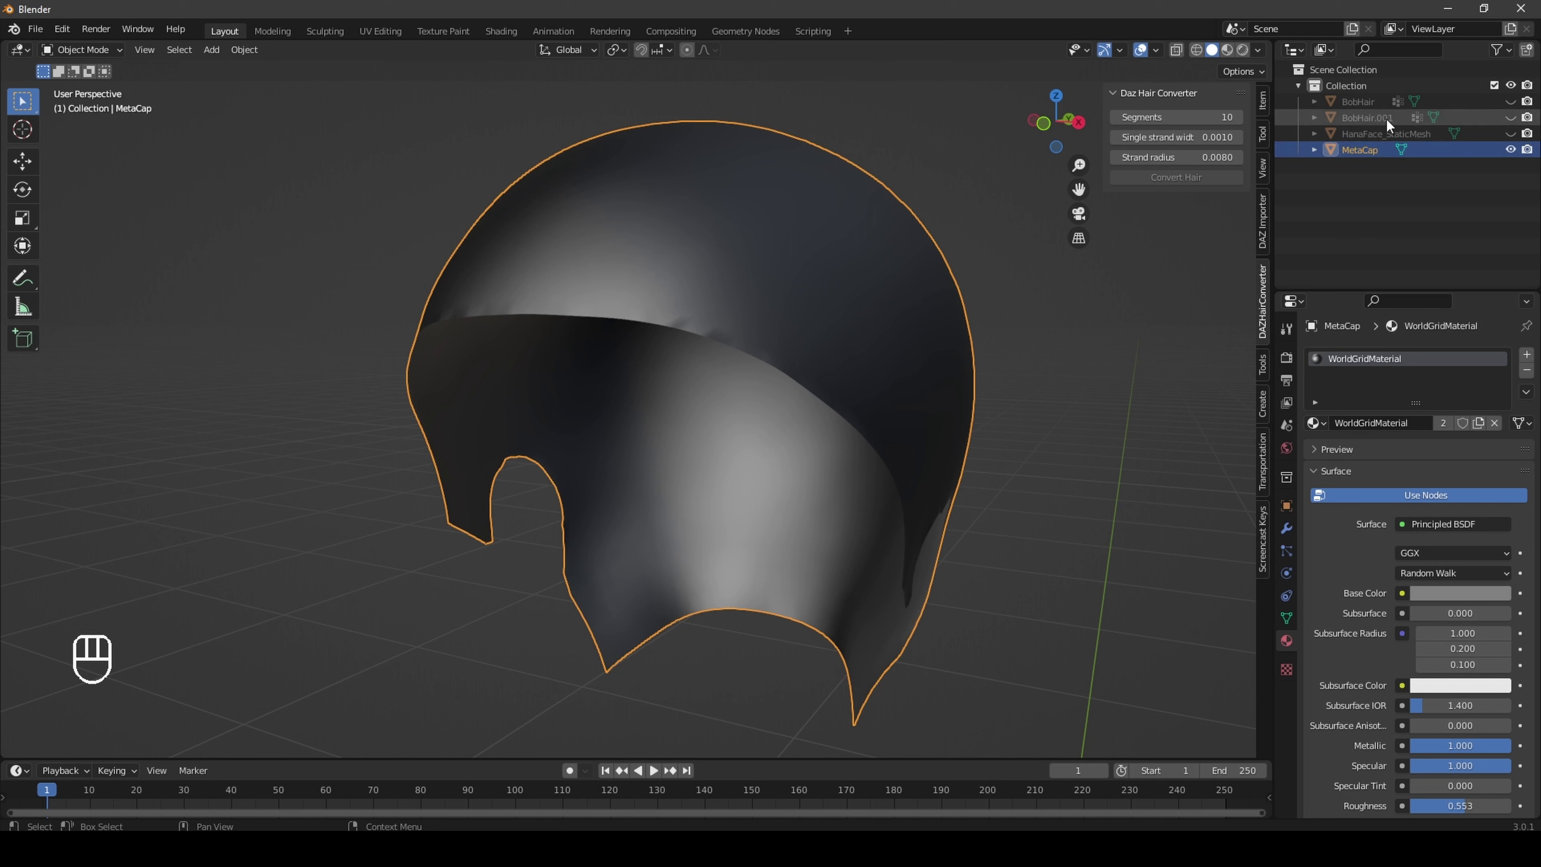
# Step: Rename the hidden BobHair.001 scalp object as Dazcap
pyautogui.click(1386, 118)
pyautogui.click(1510, 118)
pyautogui.click(1511, 117)
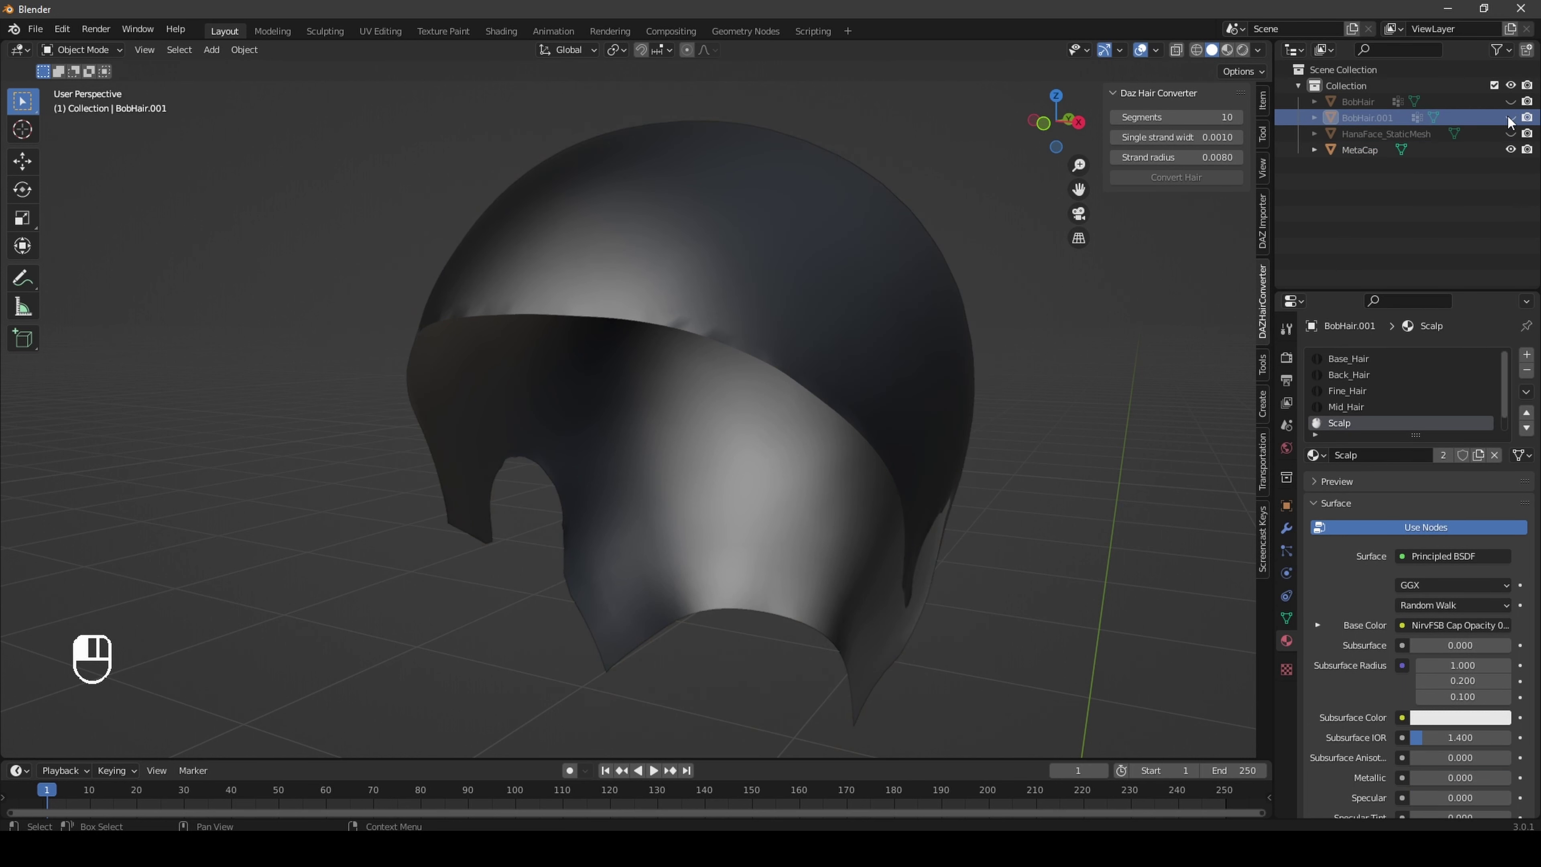
pyautogui.doubleClick(1351, 117)
pyautogui.press('BackSpace')
pyautogui.write('Daz')
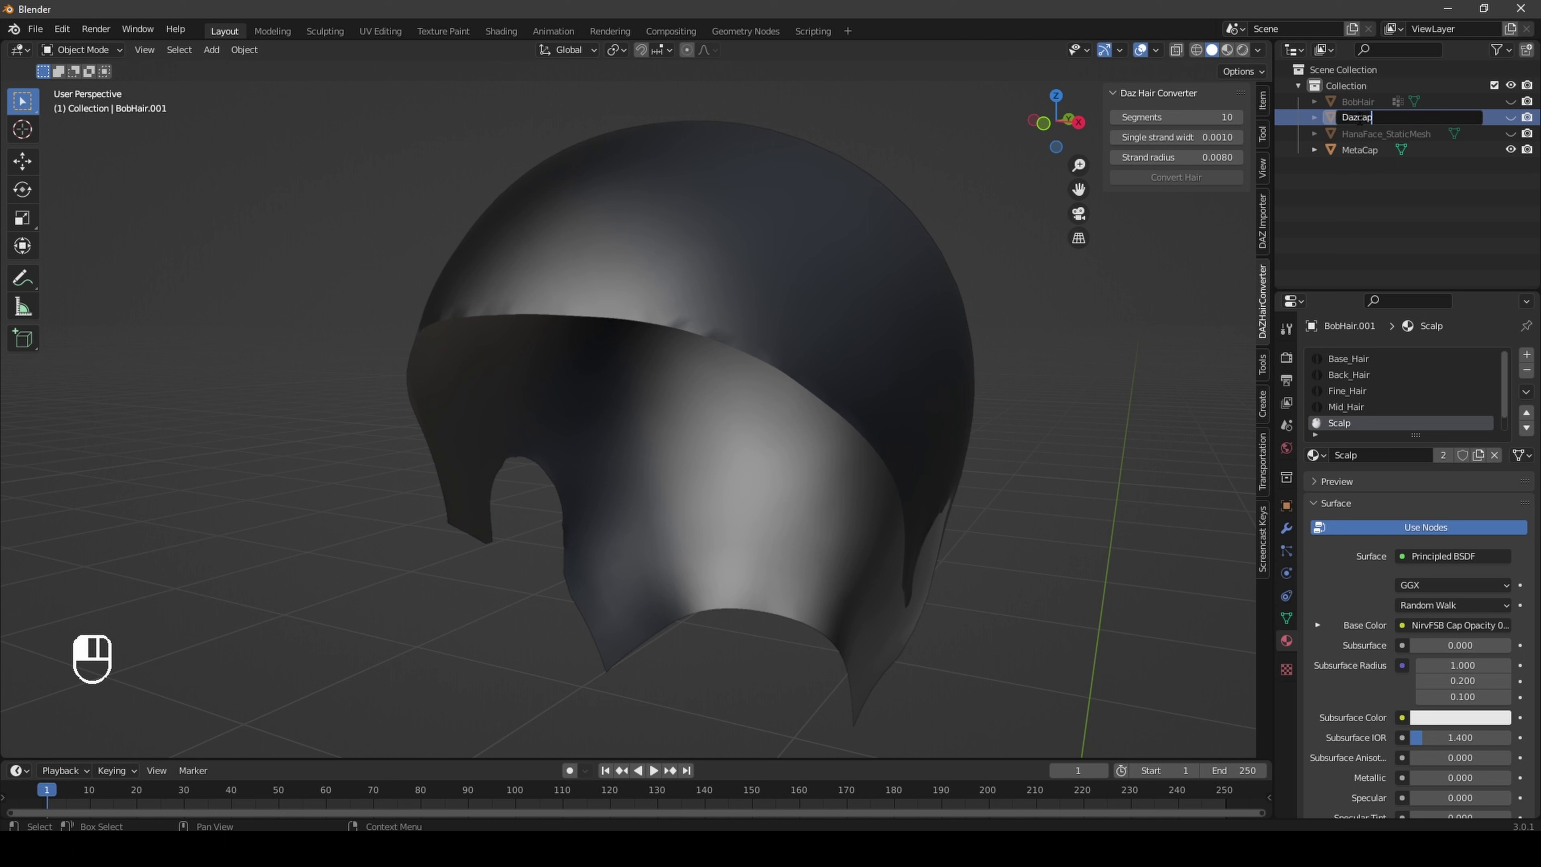
pyautogui.write('cap')
pyautogui.press('Return')
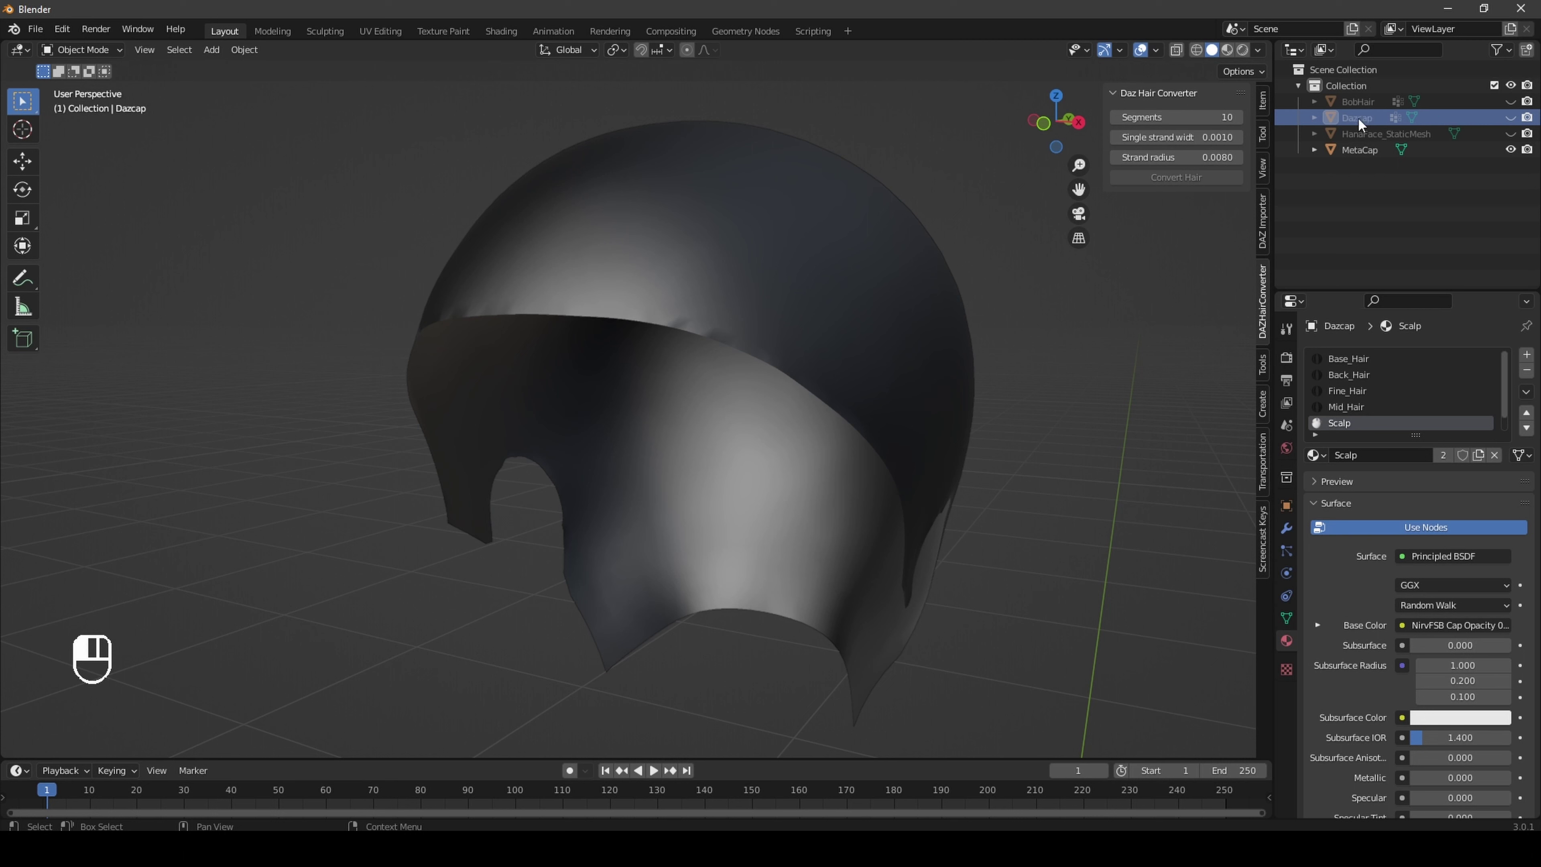
# Step: Select all faces of the MetaCap mesh in Edit Mode and assign WorldGridMaterial to them
pyautogui.click(754, 276)
pyautogui.moveTo(1056, 116)
pyautogui.mouseDown()
pyautogui.moveTo(1141, 122)
pyautogui.moveTo(1086, 121)
pyautogui.mouseUp()
pyautogui.click(1054, 123)
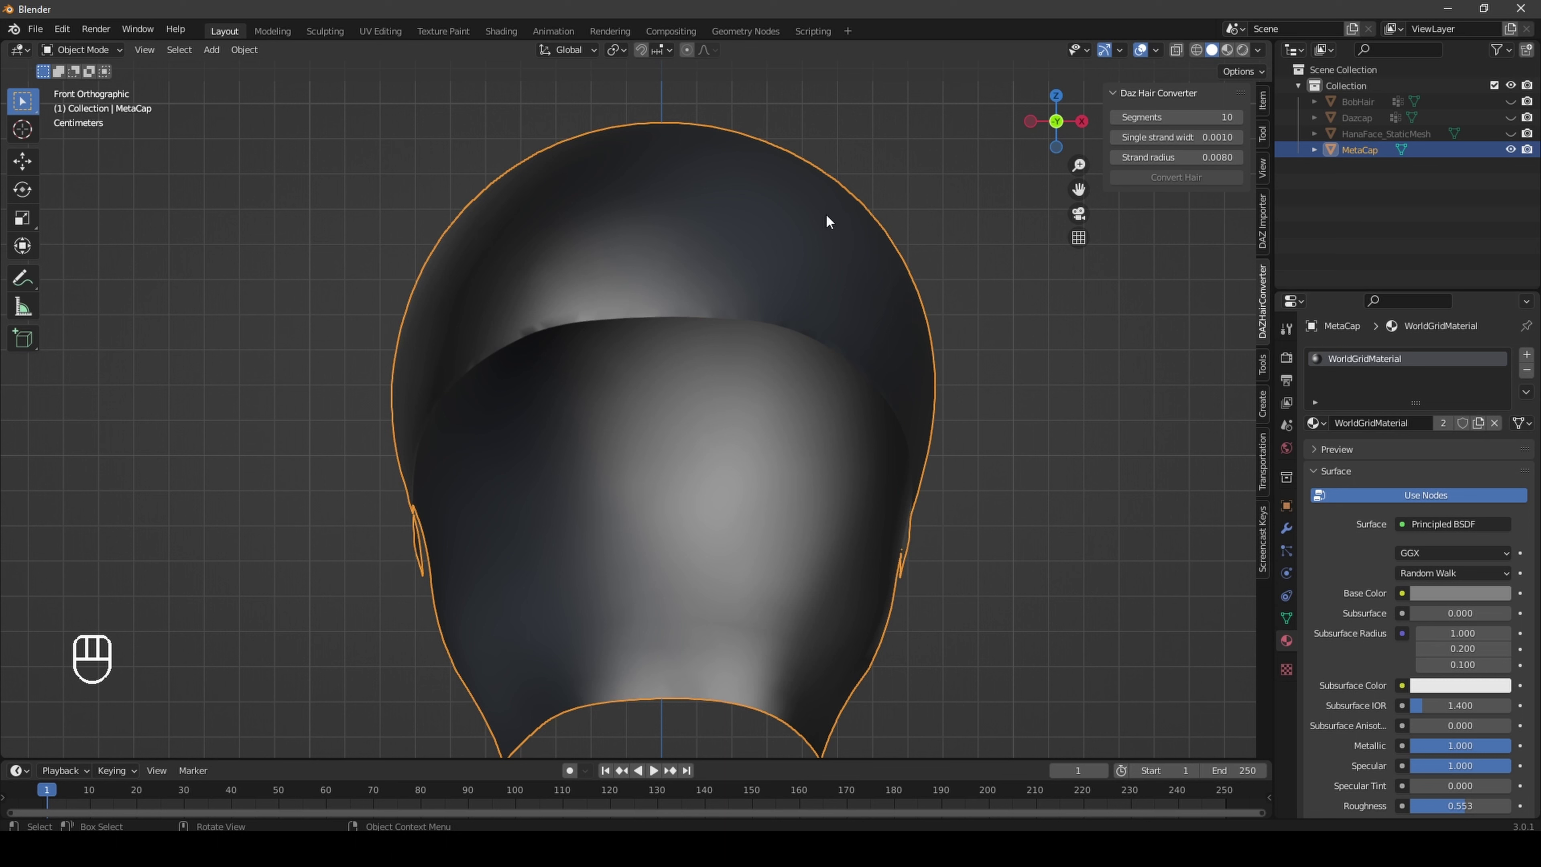
pyautogui.click(1286, 618)
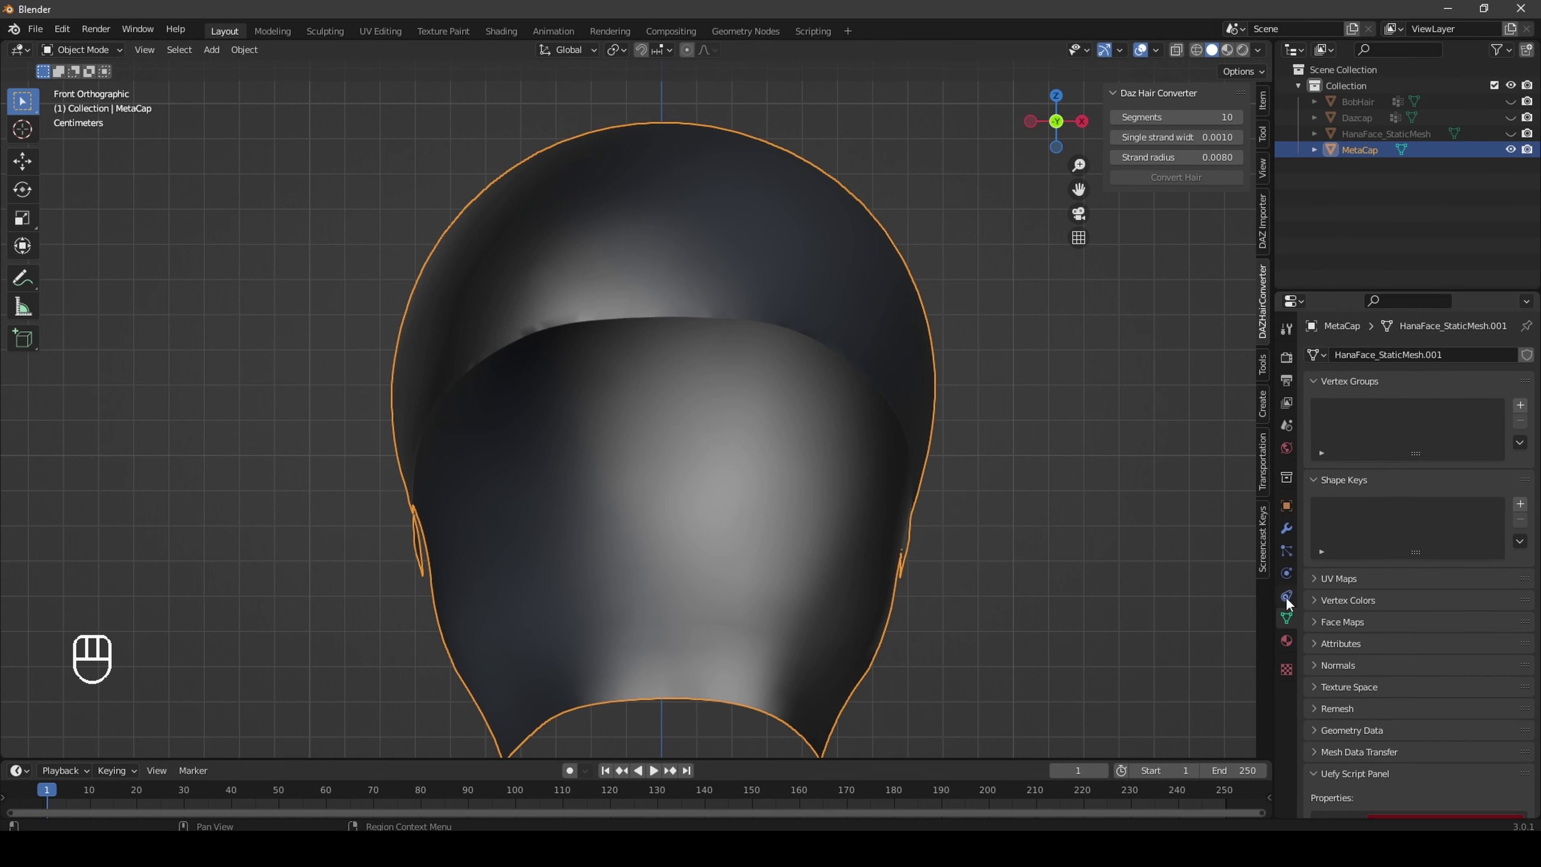
pyautogui.click(1286, 641)
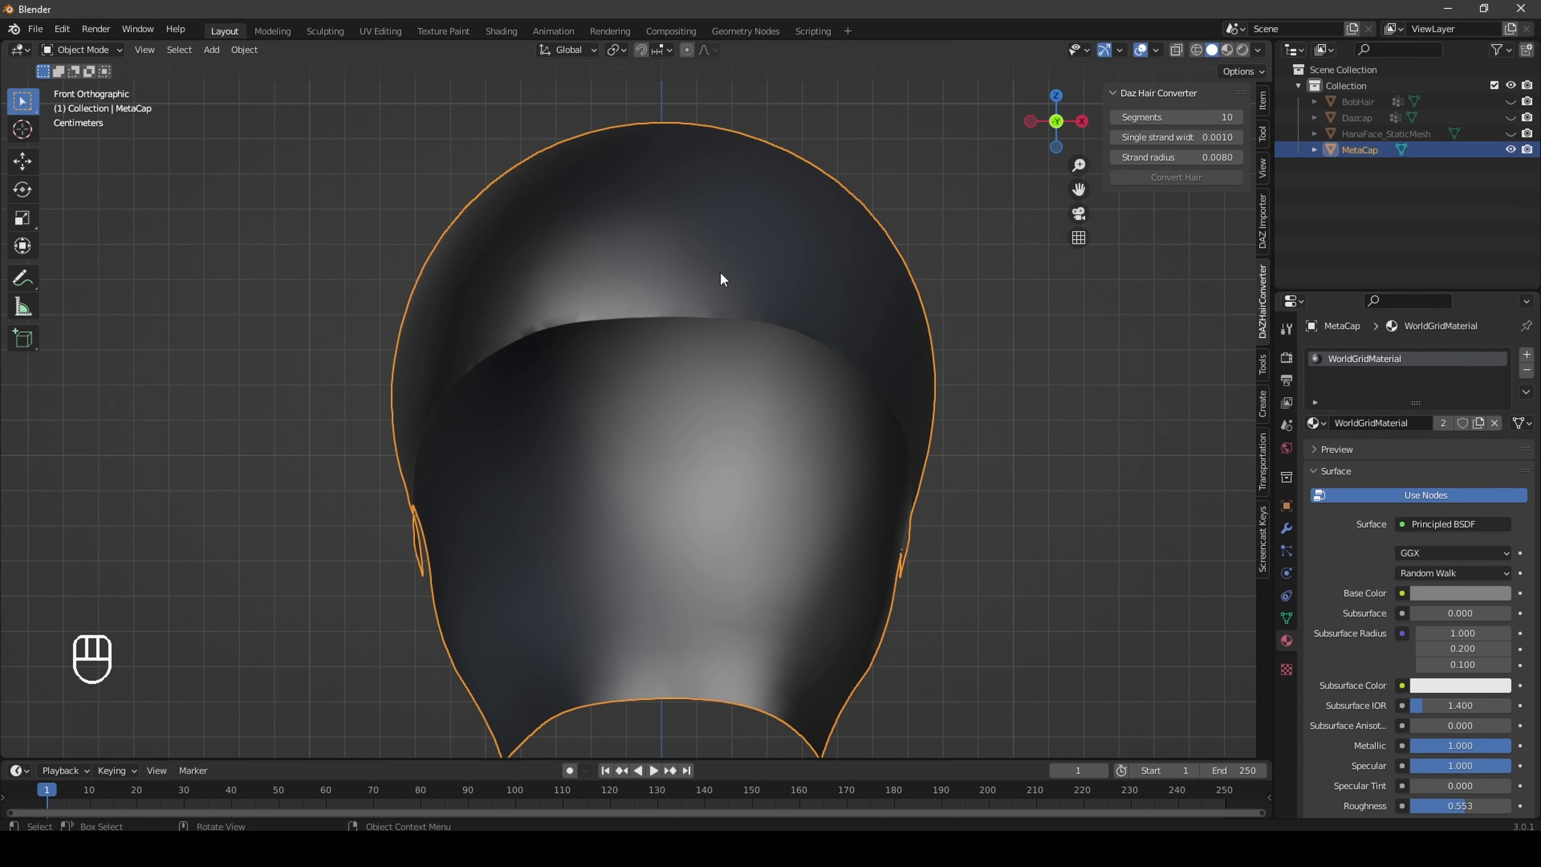
pyautogui.press('Tab')
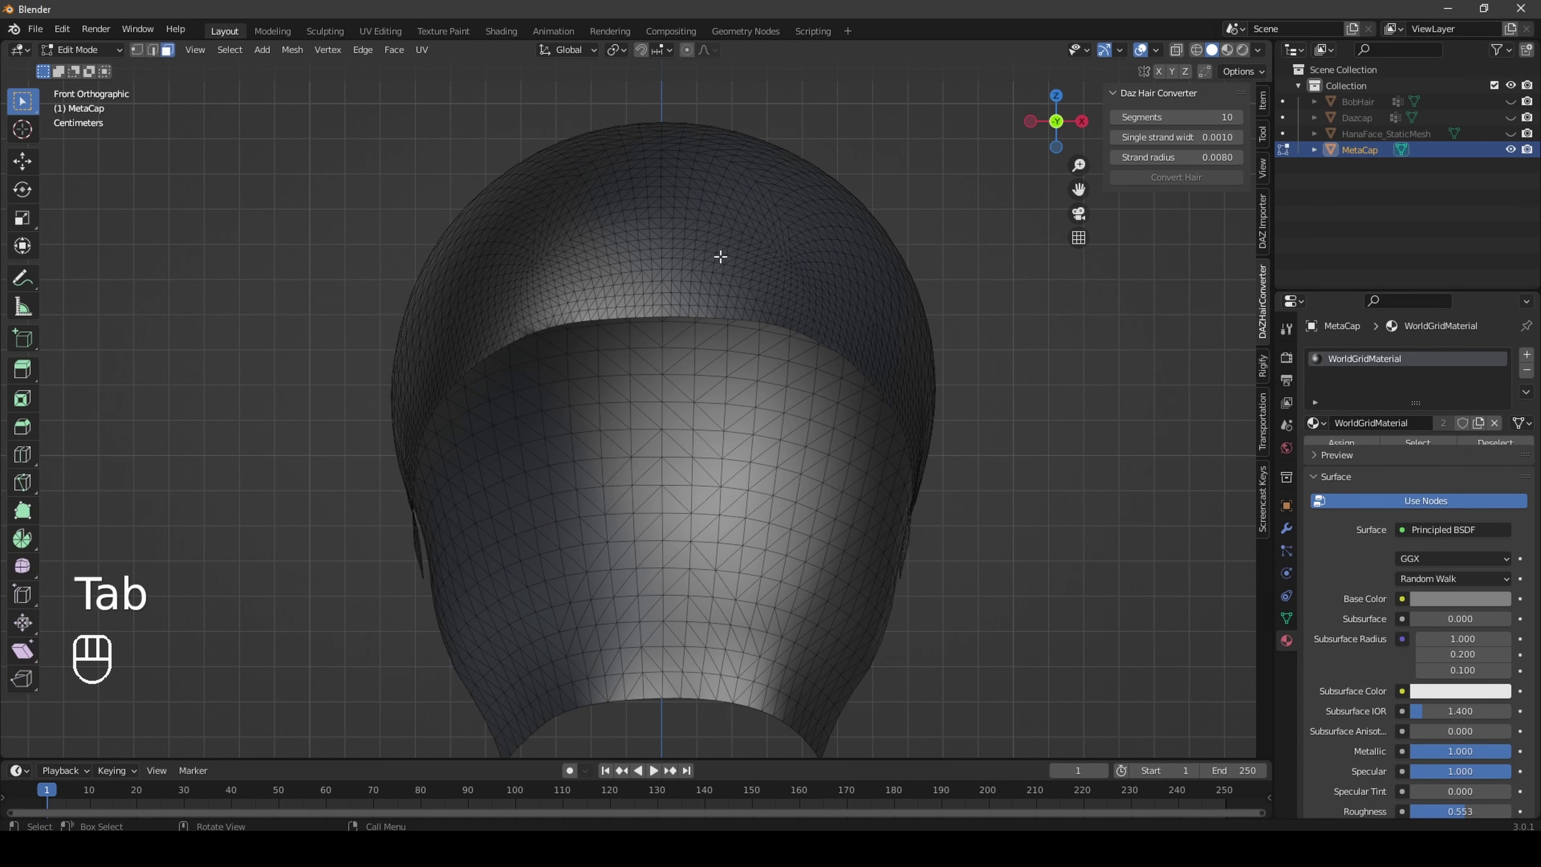
pyautogui.moveTo(1049, 131); pyautogui.dragTo(974, 295)
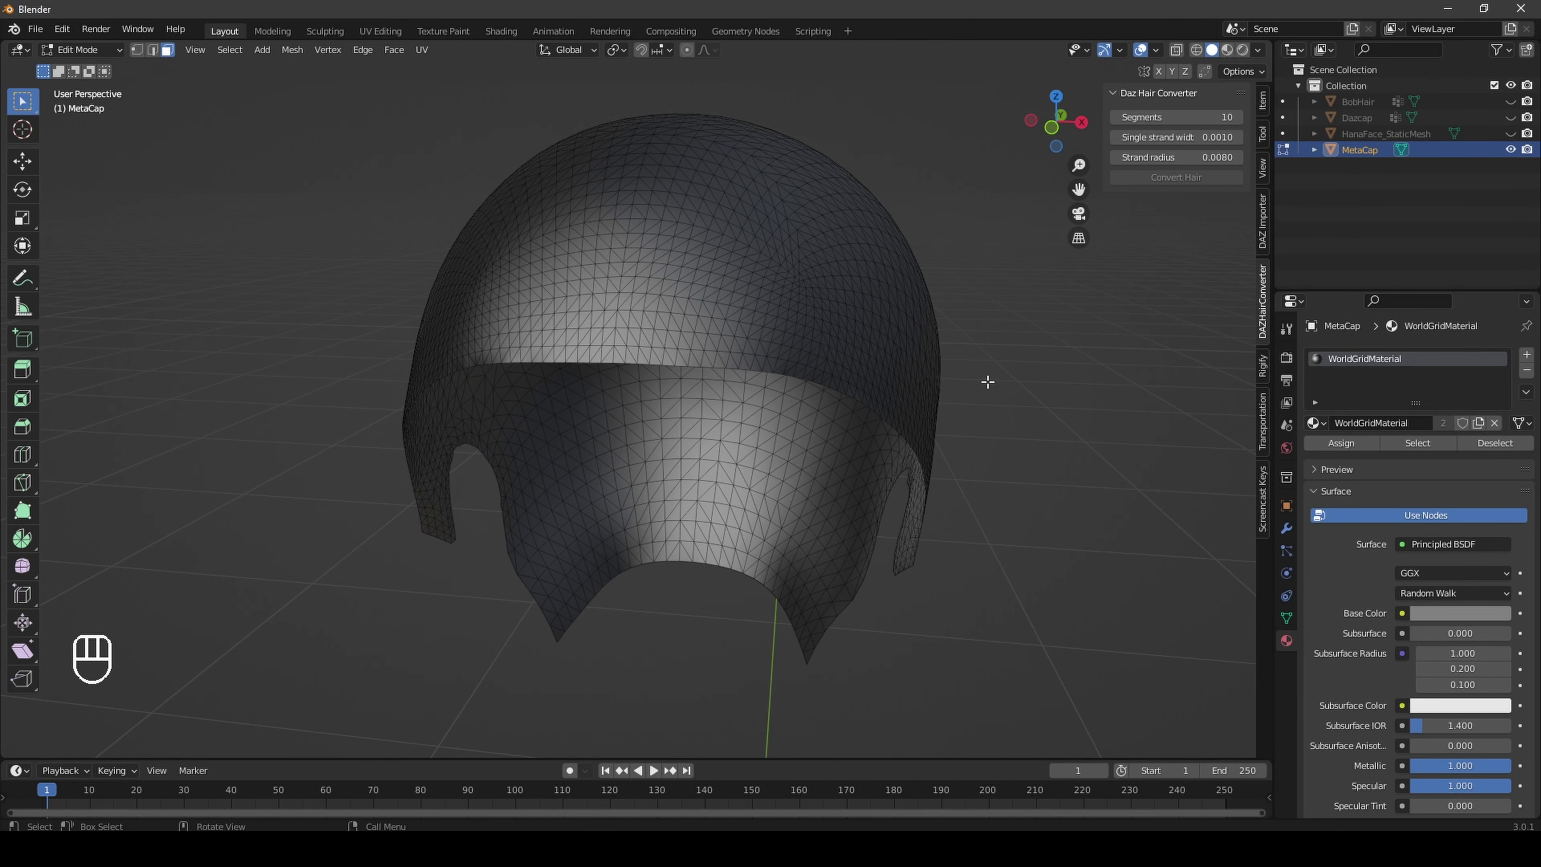
pyautogui.press('a')
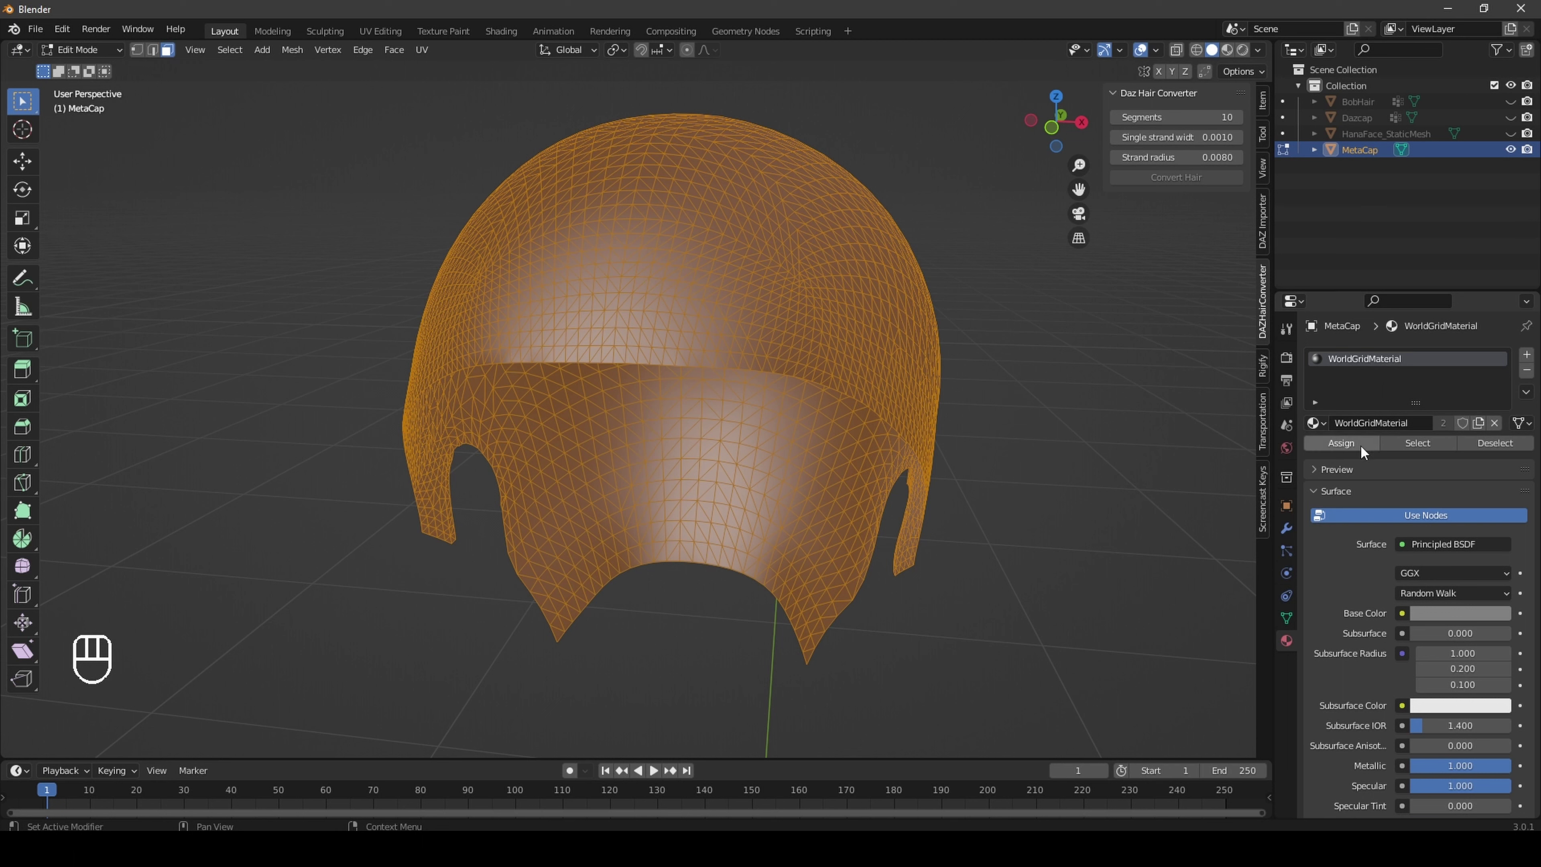
pyautogui.click(1344, 444)
# Step: Rename MetaCap's material as Cap and assign it to all the selected faces
pyautogui.doubleClick(1360, 359)
pyautogui.press('BackSpace')
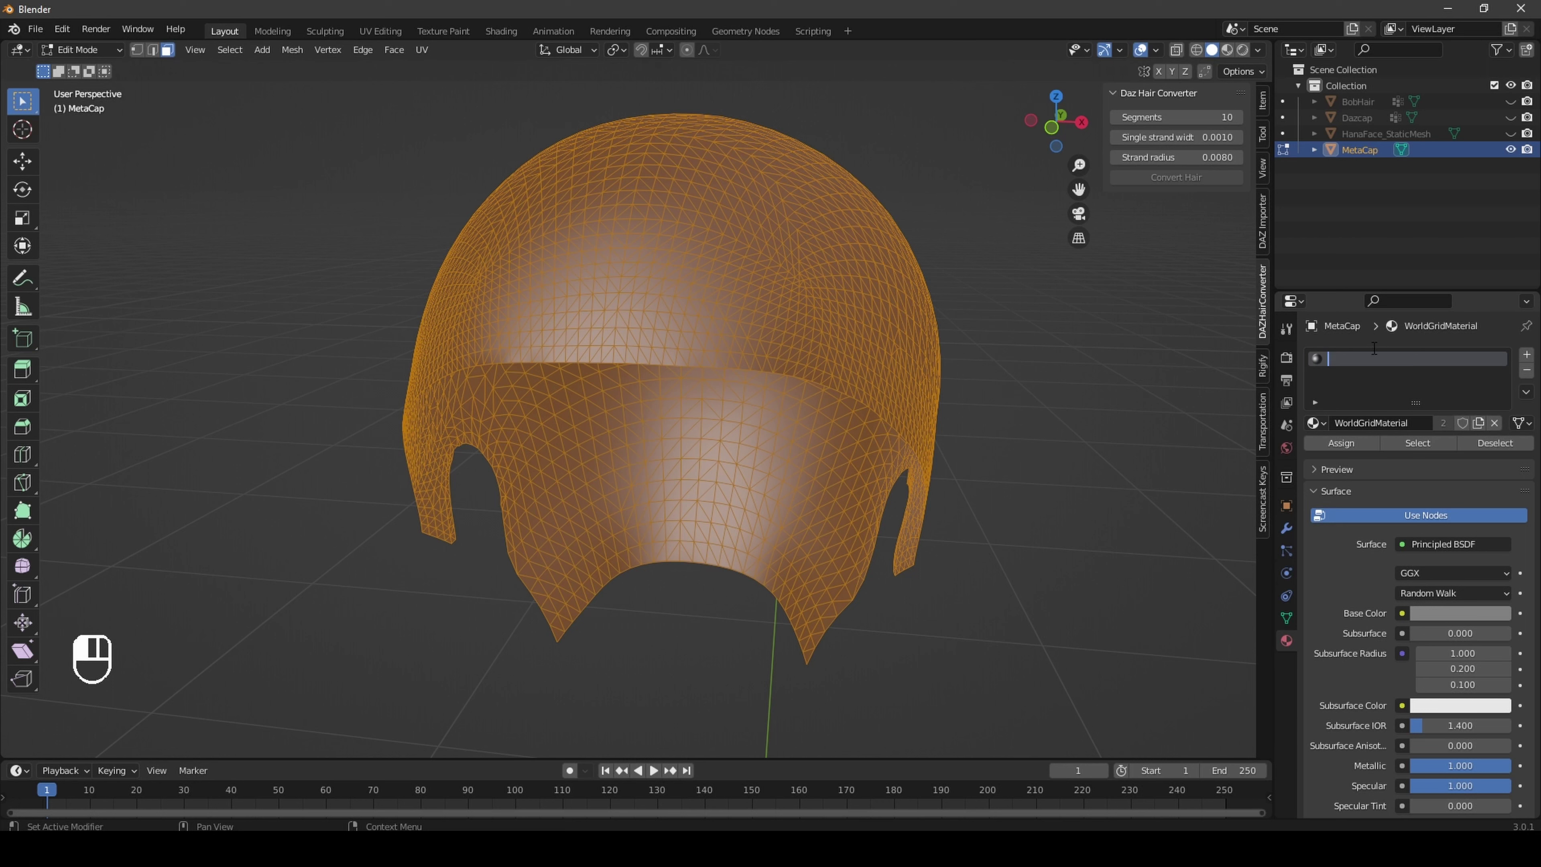
pyautogui.write('Cap')
pyautogui.click(1372, 347)
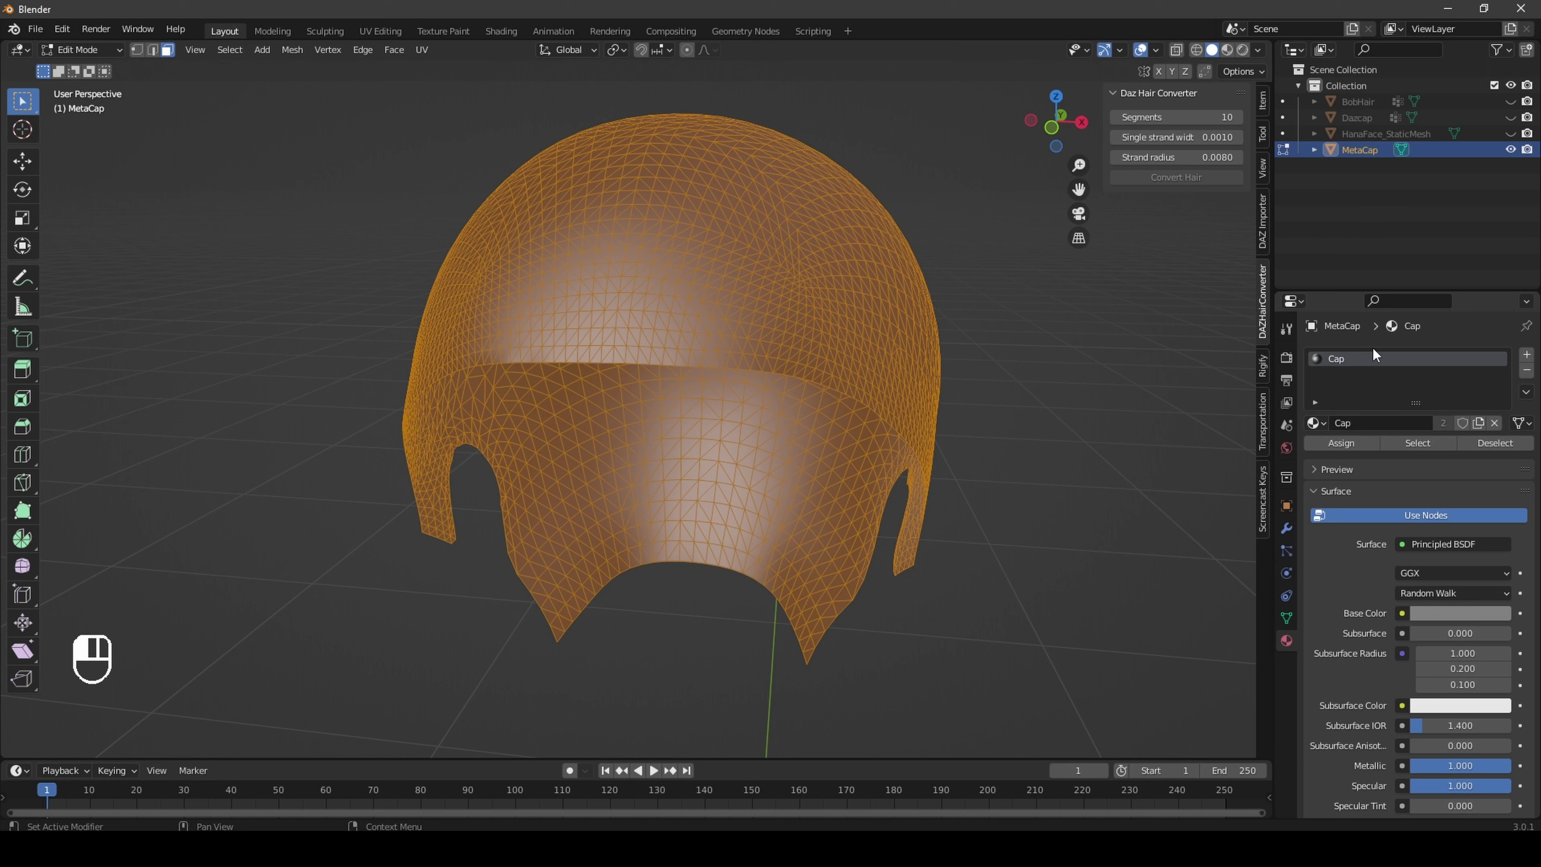
pyautogui.click(1347, 443)
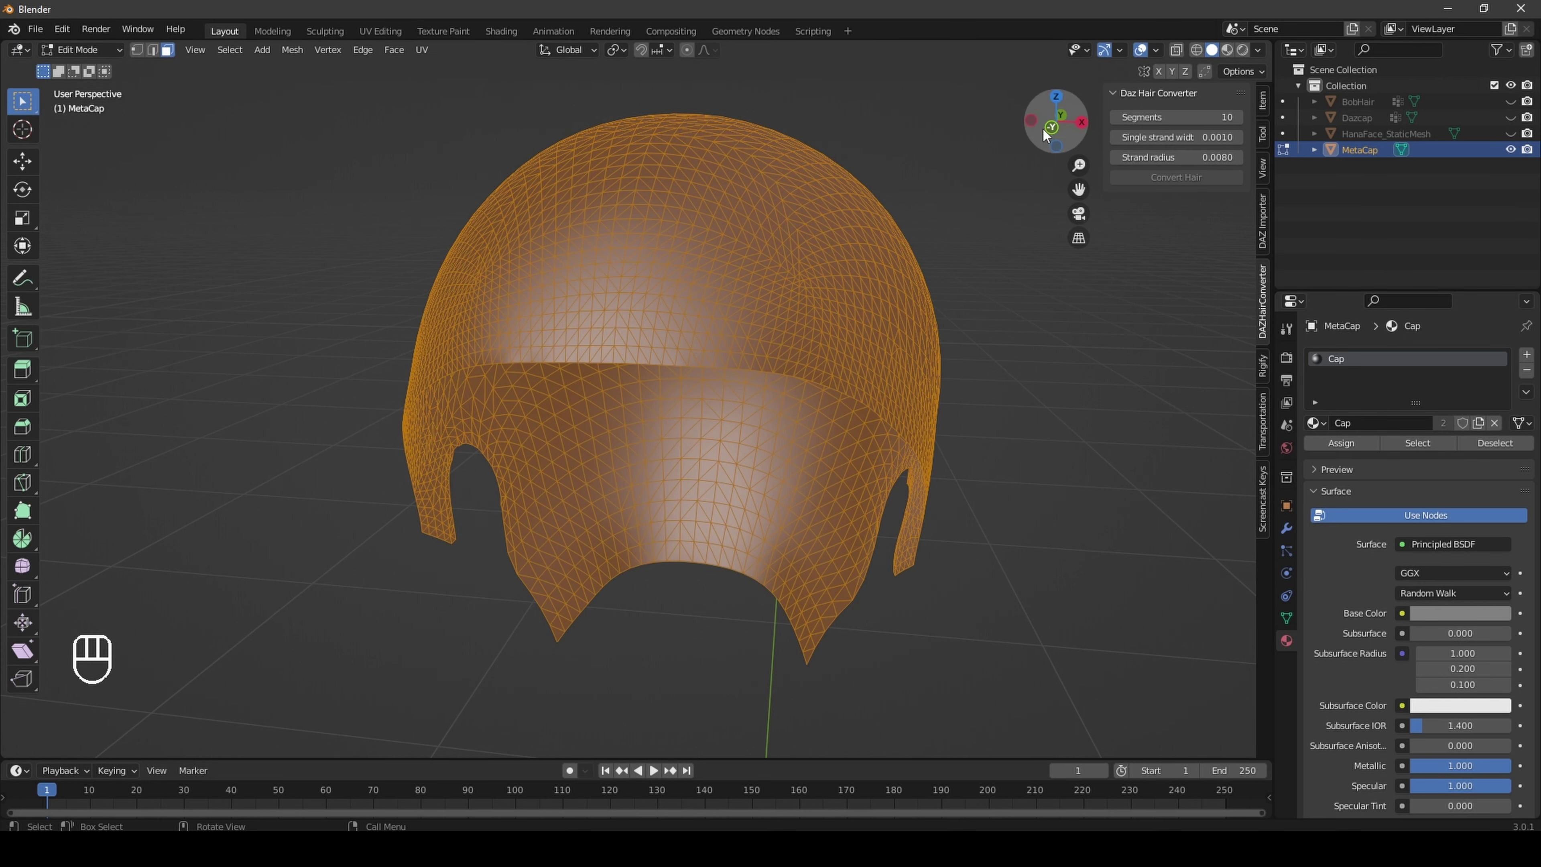
# Step: Add a vertex group named Cap to MetaCap, assign the whole mesh to it, and return to Object Mode
pyautogui.moveTo(1061, 144); pyautogui.dragTo(1068, 150)
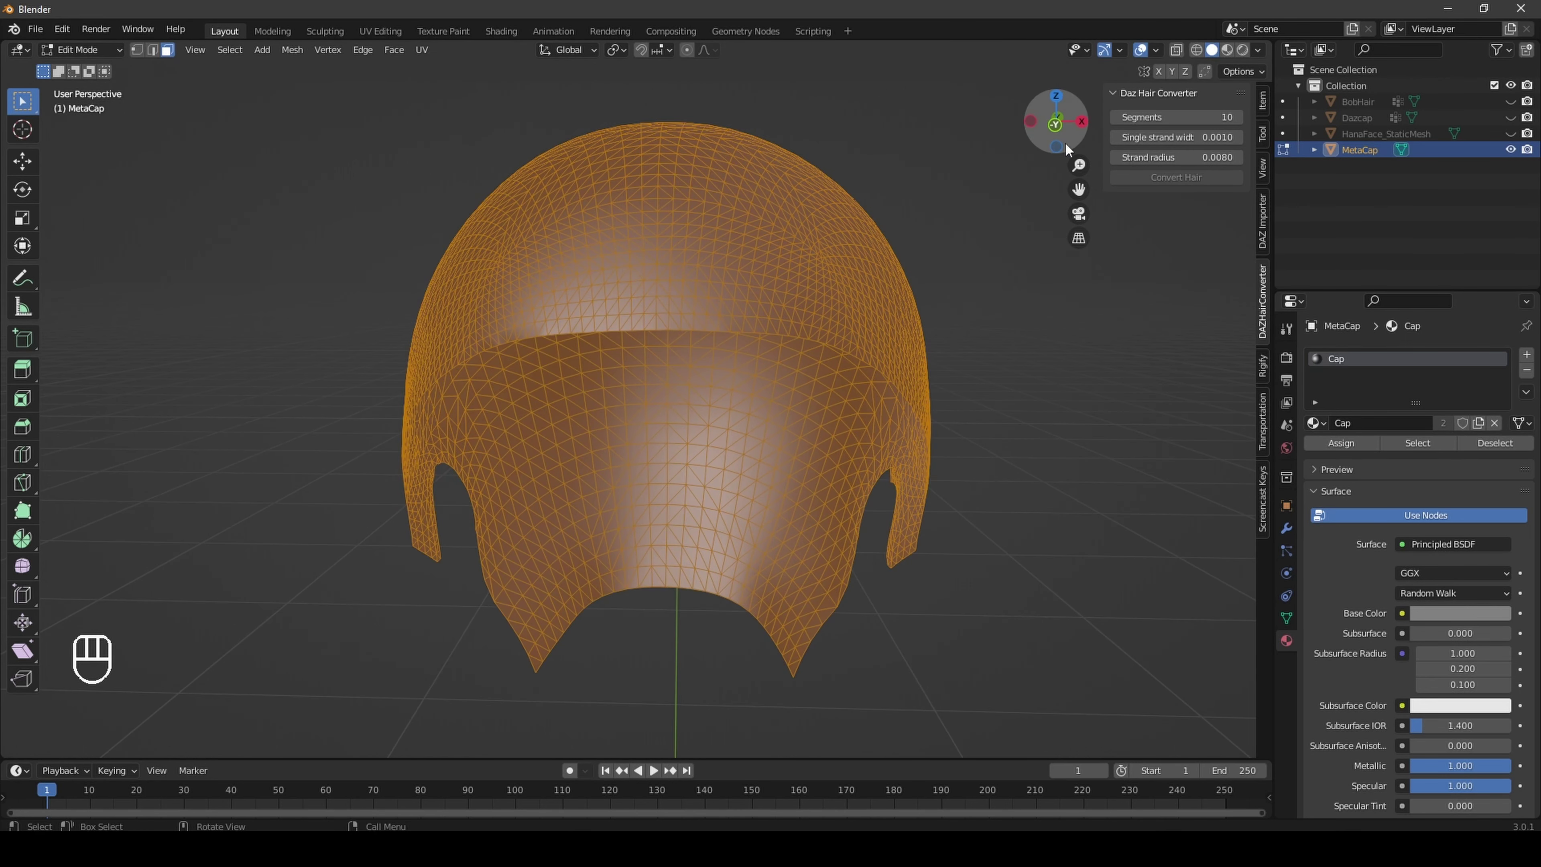
pyautogui.click(1286, 619)
pyautogui.click(1520, 405)
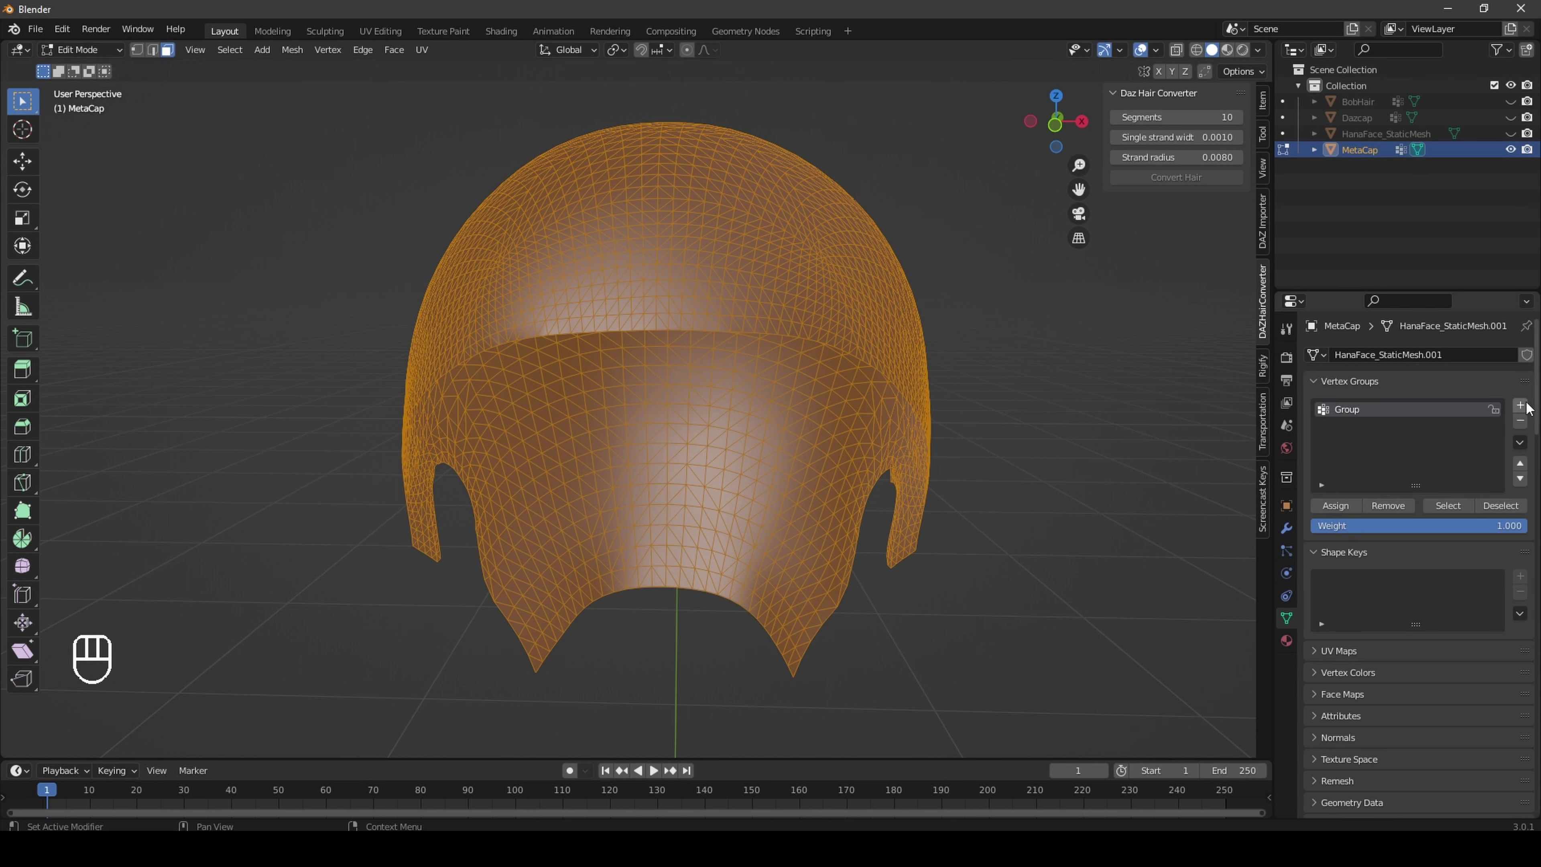
pyautogui.doubleClick(1357, 411)
pyautogui.click(1365, 405)
pyautogui.press('BackSpace')
pyautogui.write('Cap')
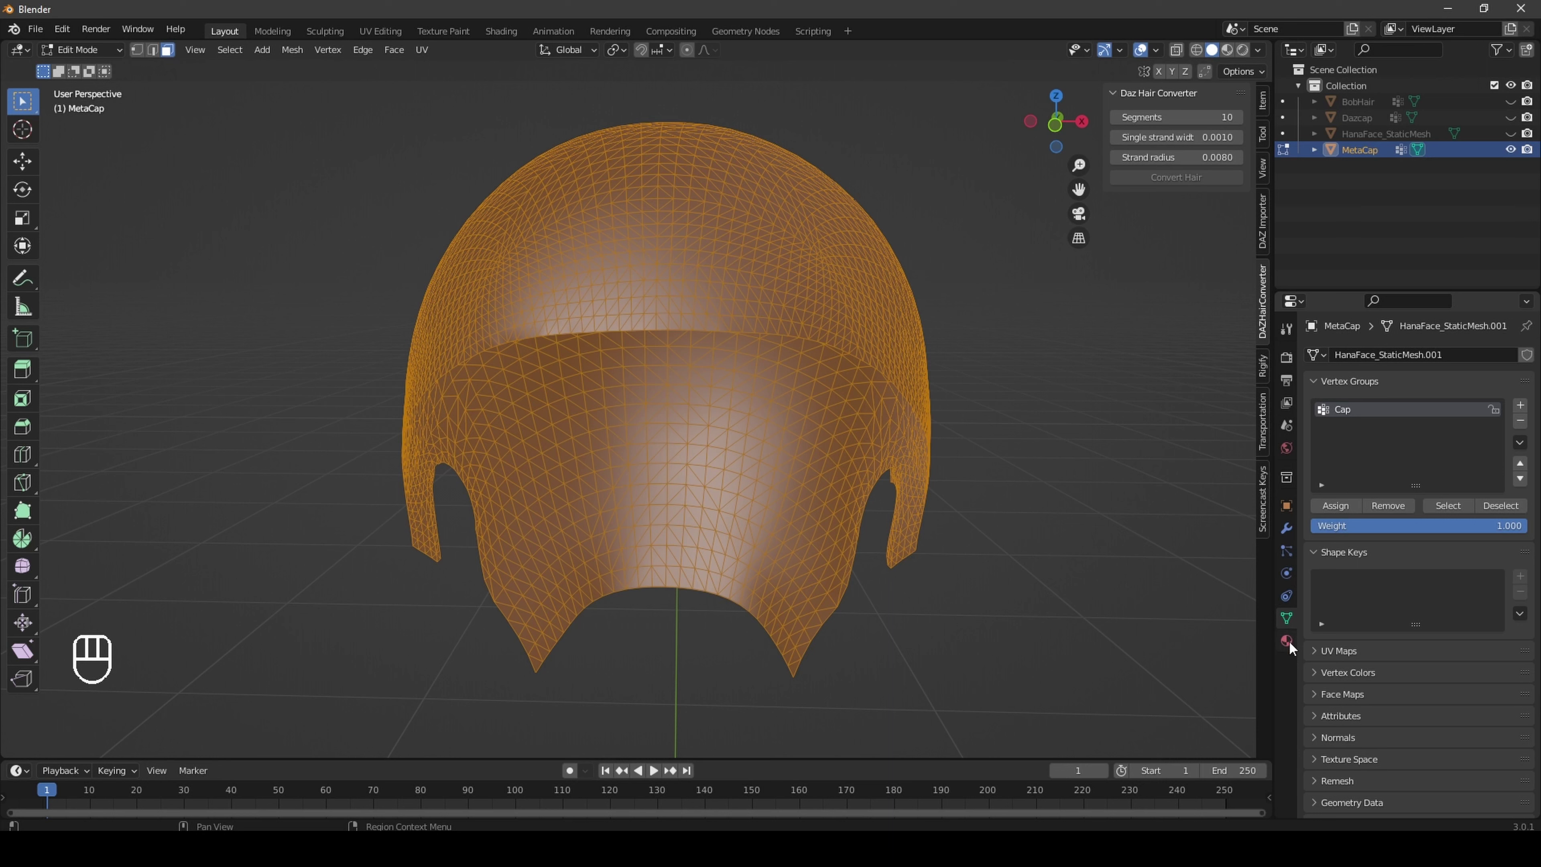
pyautogui.click(1338, 508)
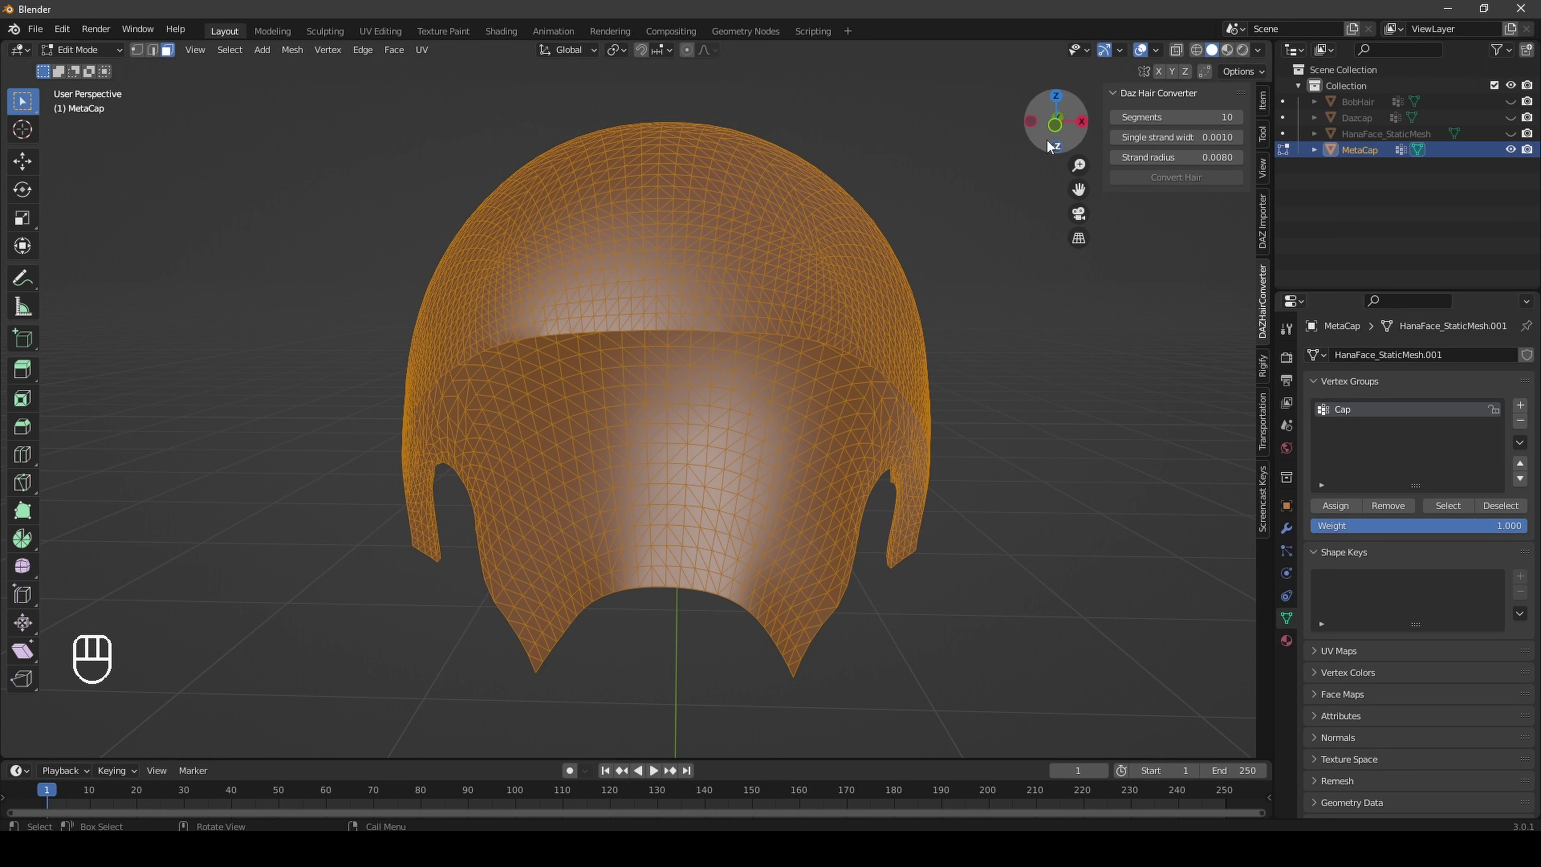
pyautogui.click(872, 145)
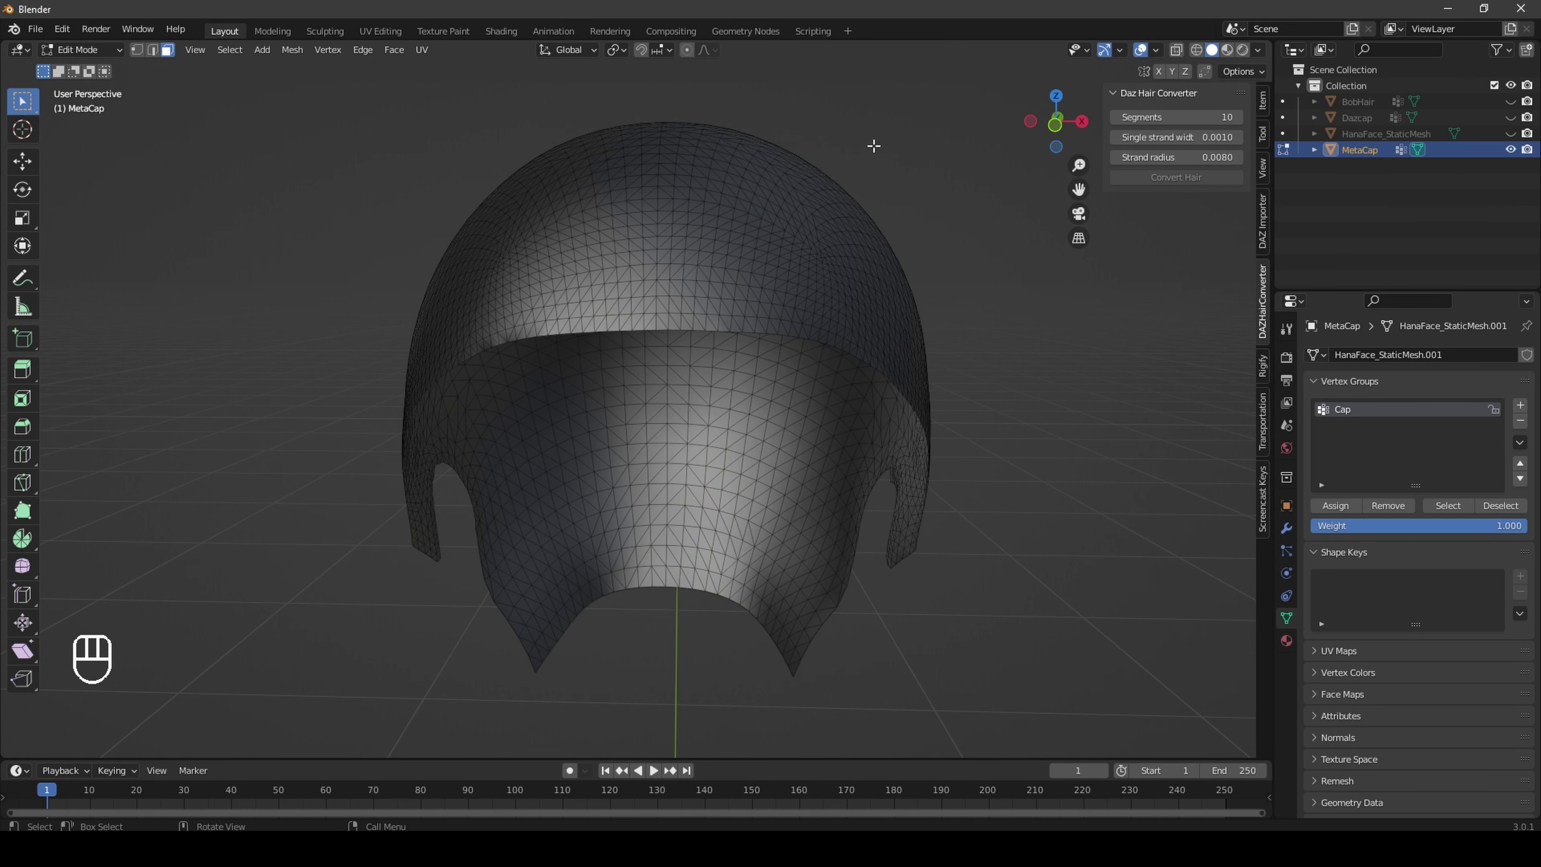
pyautogui.press('Tab')
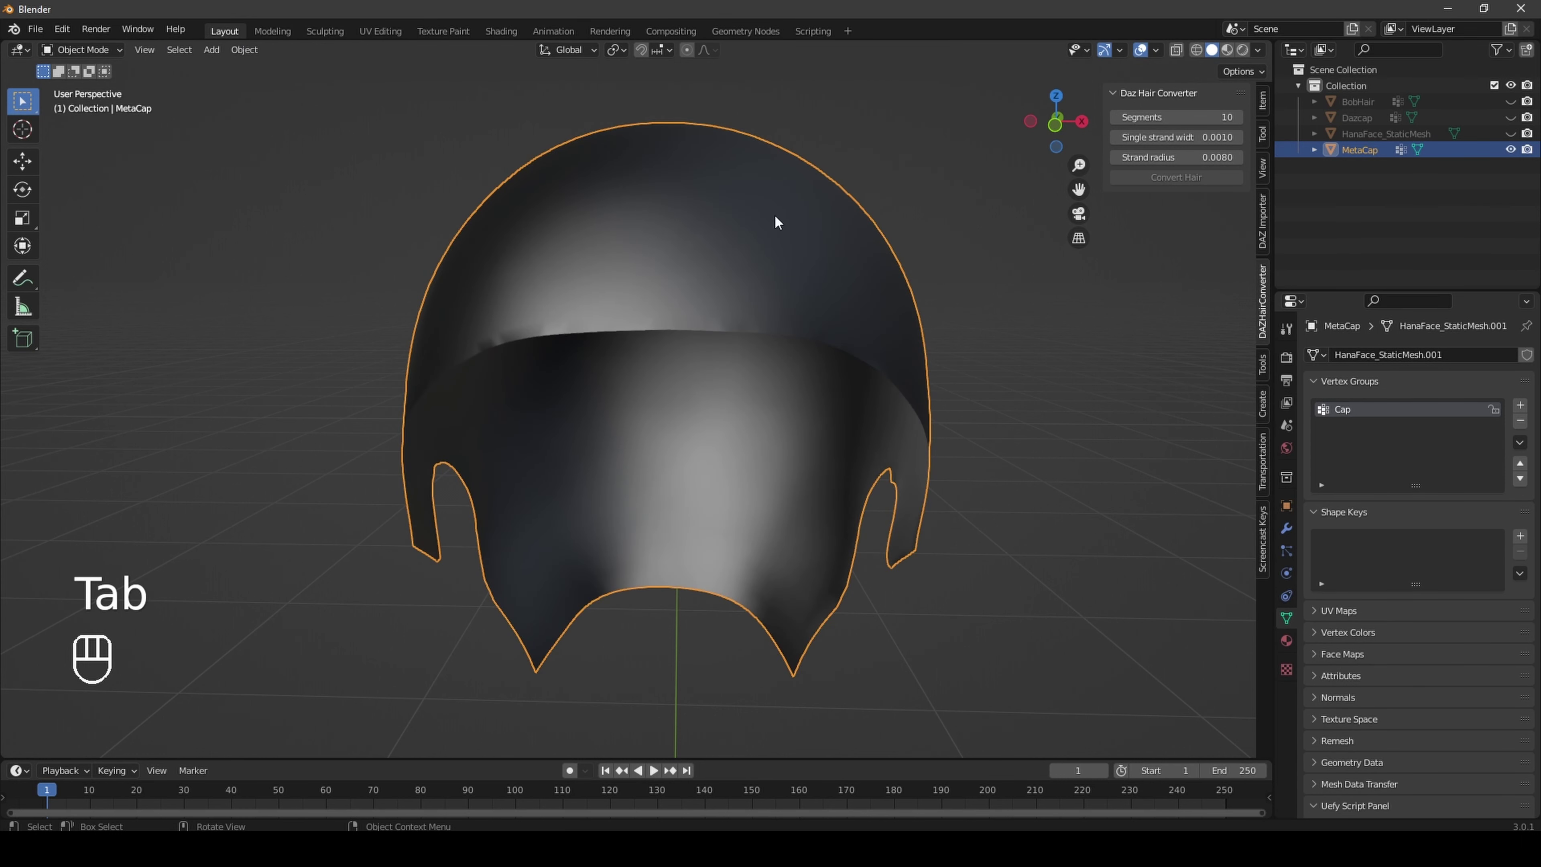
# Step: Inspect the MetaCap mesh from the side and the front, and check its material settings
pyautogui.moveTo(1056, 122); pyautogui.dragTo(1134, 127)
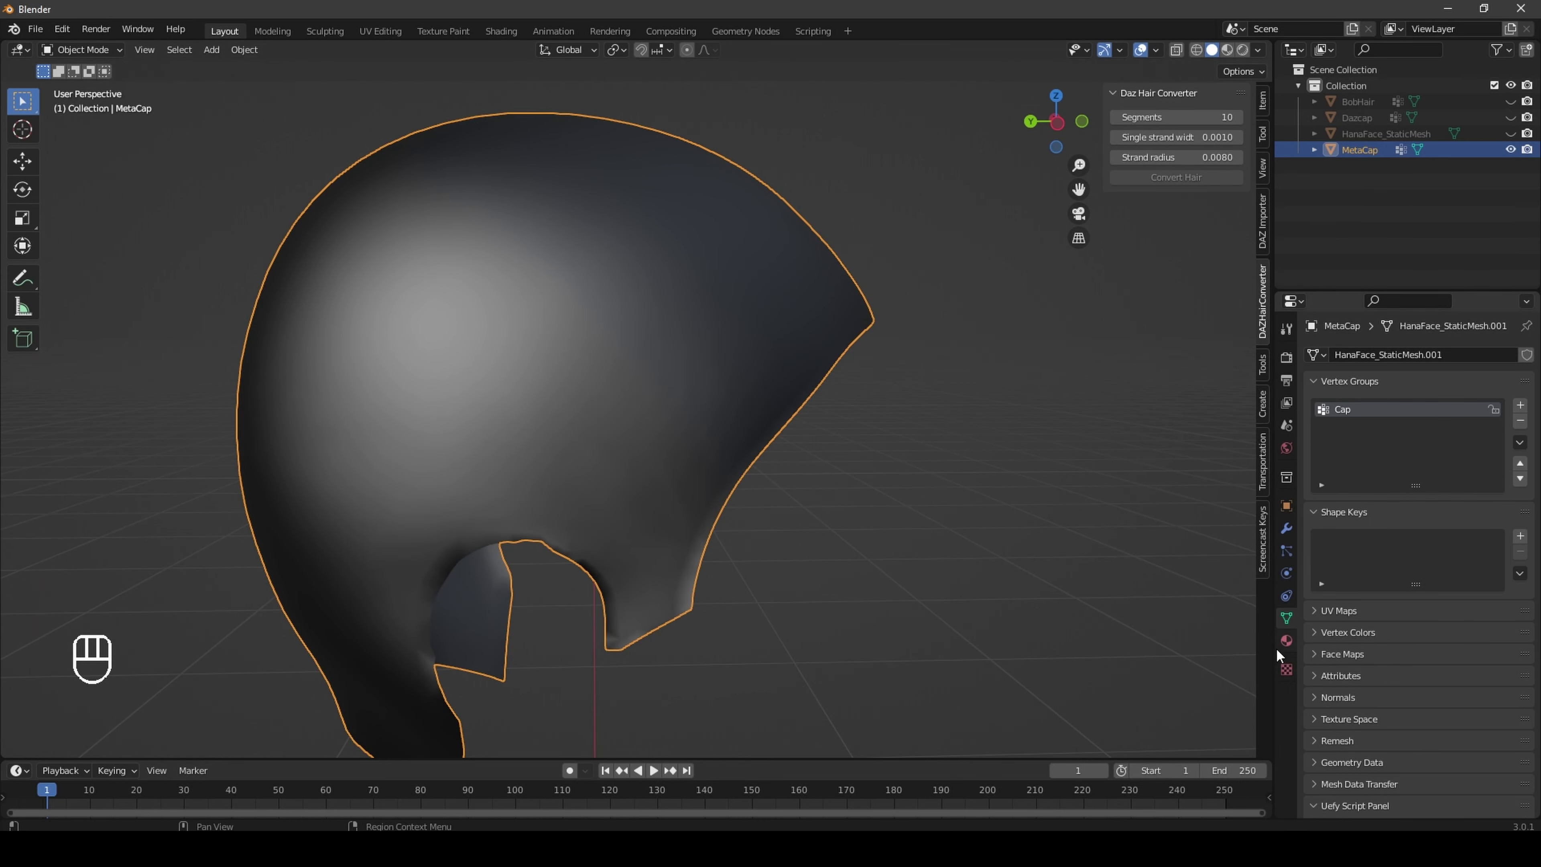
pyautogui.click(1286, 640)
pyautogui.moveTo(1066, 124); pyautogui.dragTo(986, 129)
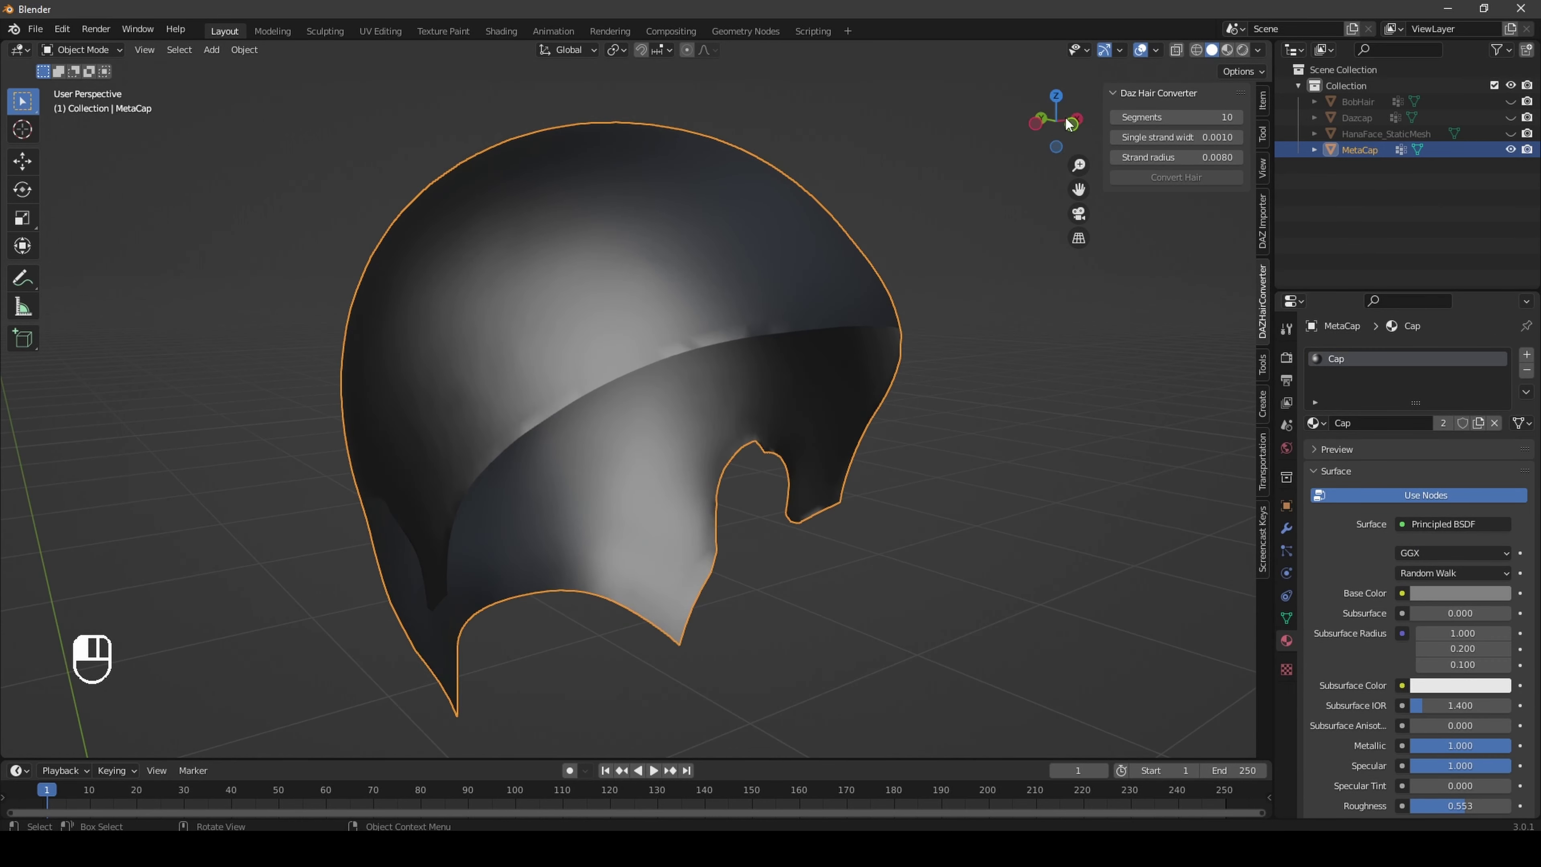
# Step: Unhide BobHair and examine from the front how the whole hairstyle sits over MetaCap
pyautogui.click(1075, 124)
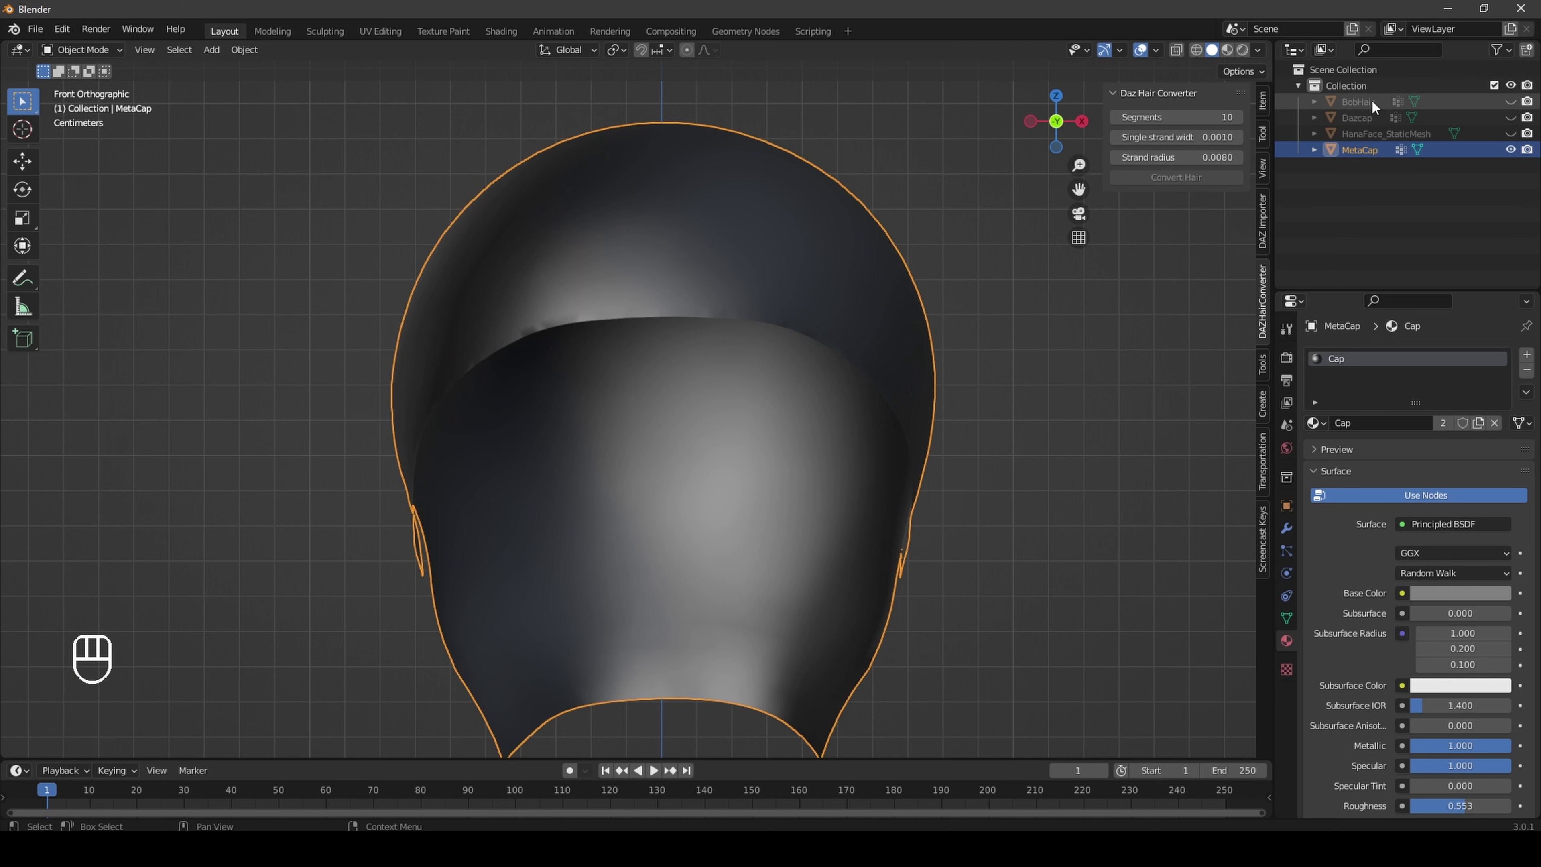
pyautogui.click(1359, 102)
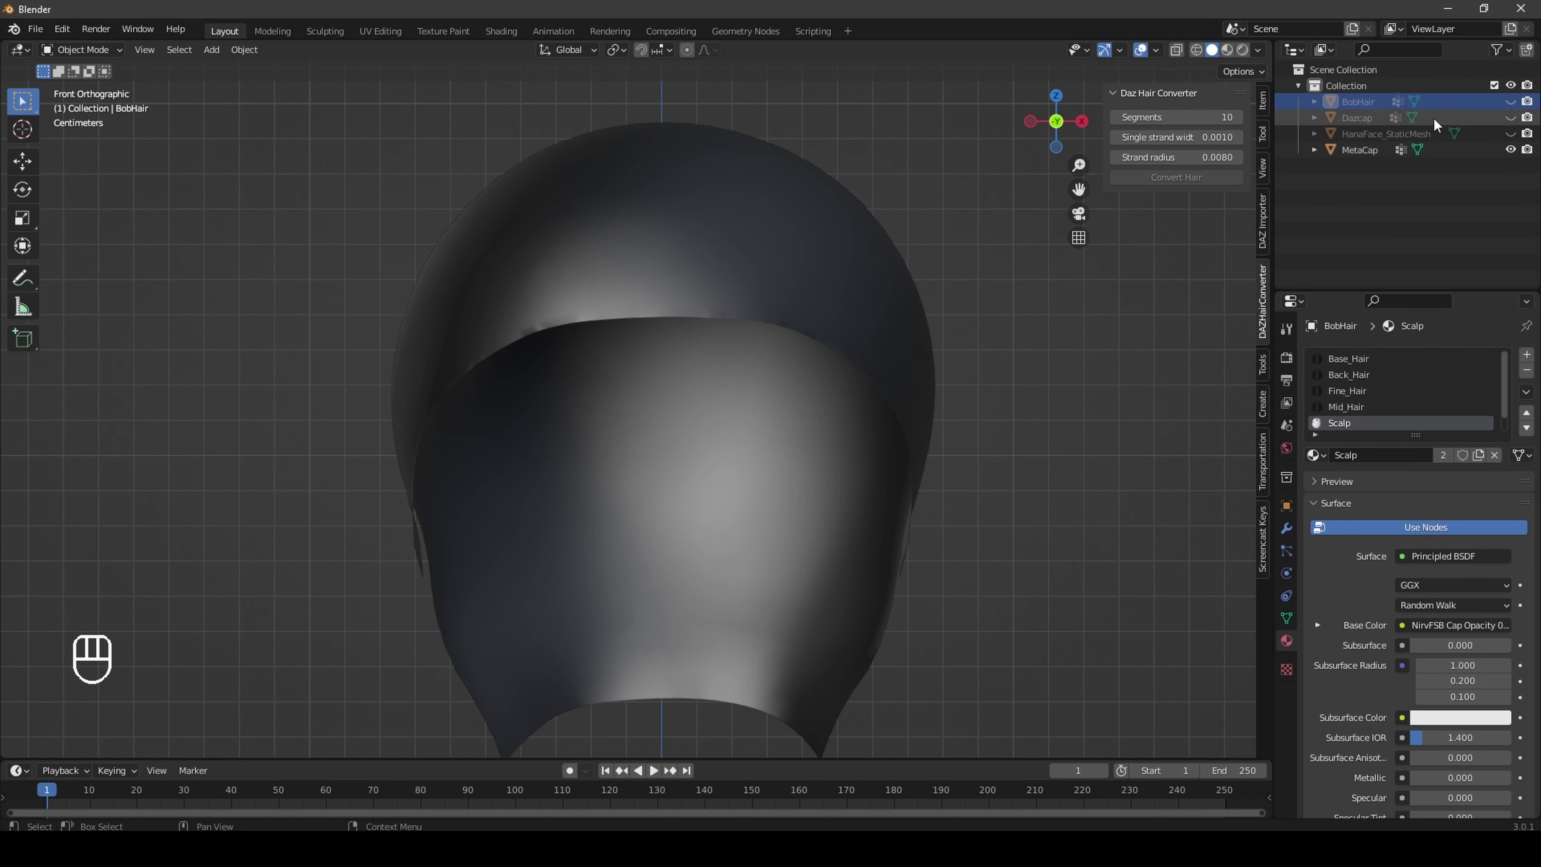
pyautogui.click(1511, 102)
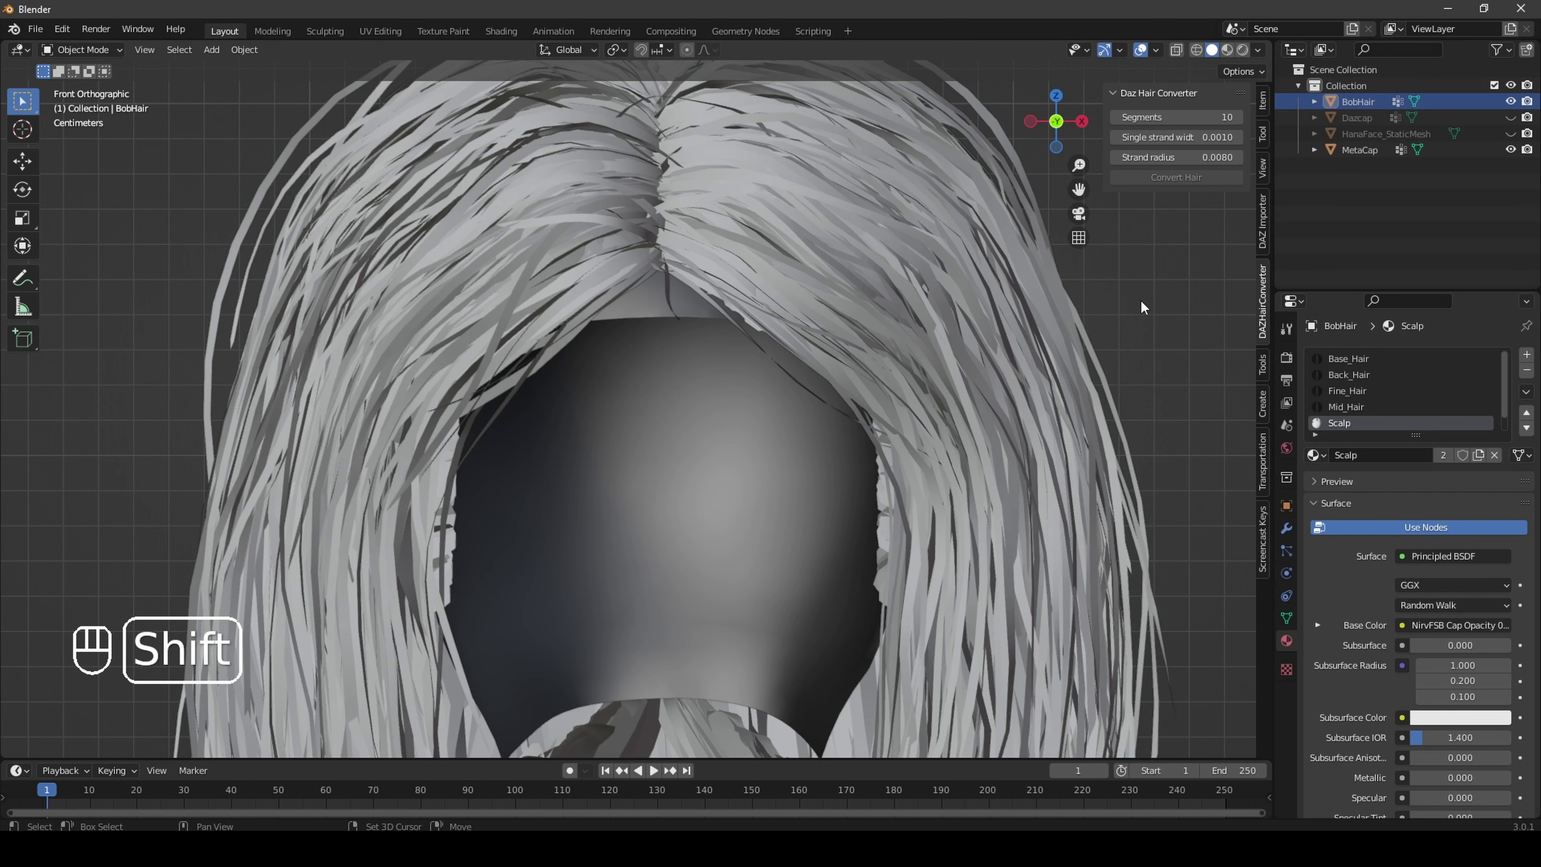
pyautogui.hotkey('shift', 'c')
pyautogui.moveTo(1078, 187); pyautogui.dragTo(1089, 299)
pyautogui.moveTo(1076, 163); pyautogui.dragTo(1090, 91)
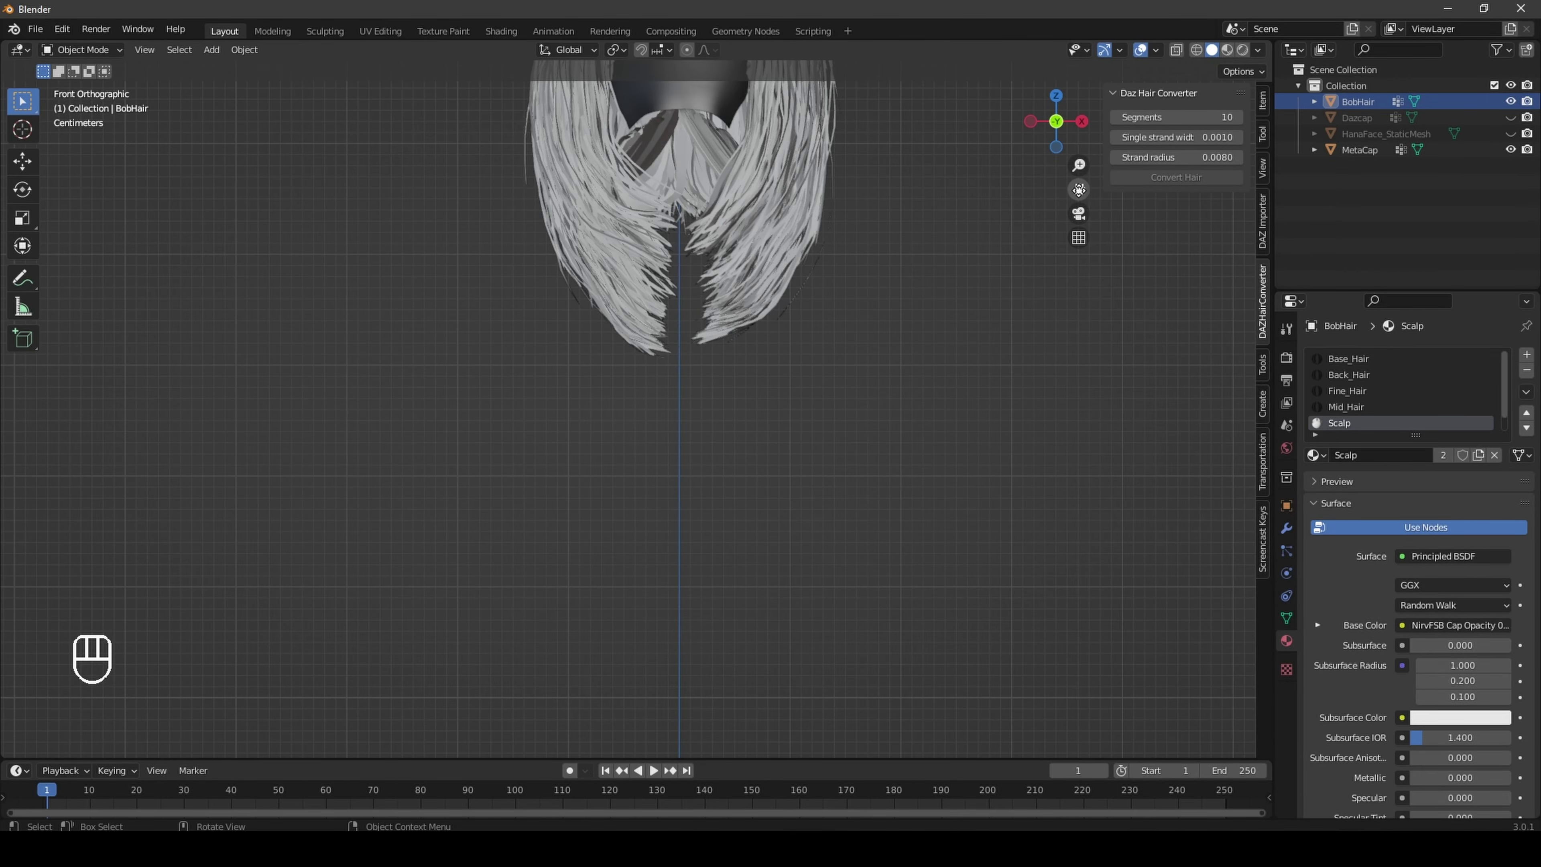
pyautogui.moveTo(1078, 188); pyautogui.dragTo(1046, 408)
pyautogui.moveTo(1065, 123)
pyautogui.mouseDown()
pyautogui.moveTo(977, 139)
pyautogui.moveTo(1117, 140)
pyautogui.moveTo(1054, 128)
pyautogui.mouseUp()
pyautogui.click(1055, 123)
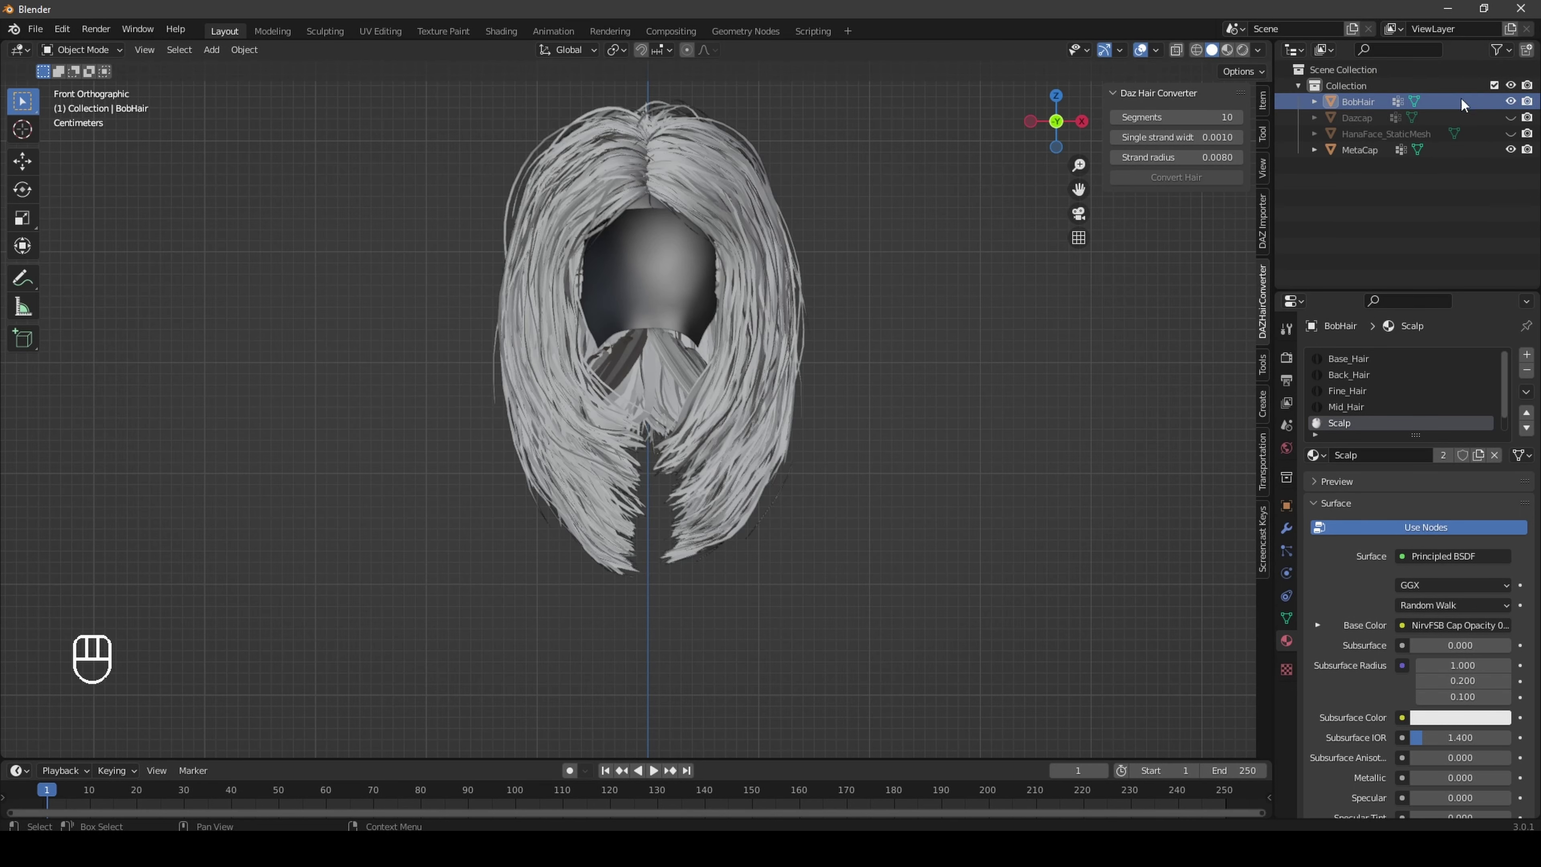
# Step: Hide BobHair and unhide the HanaFace_StaticMesh head in the scene
pyautogui.click(1511, 101)
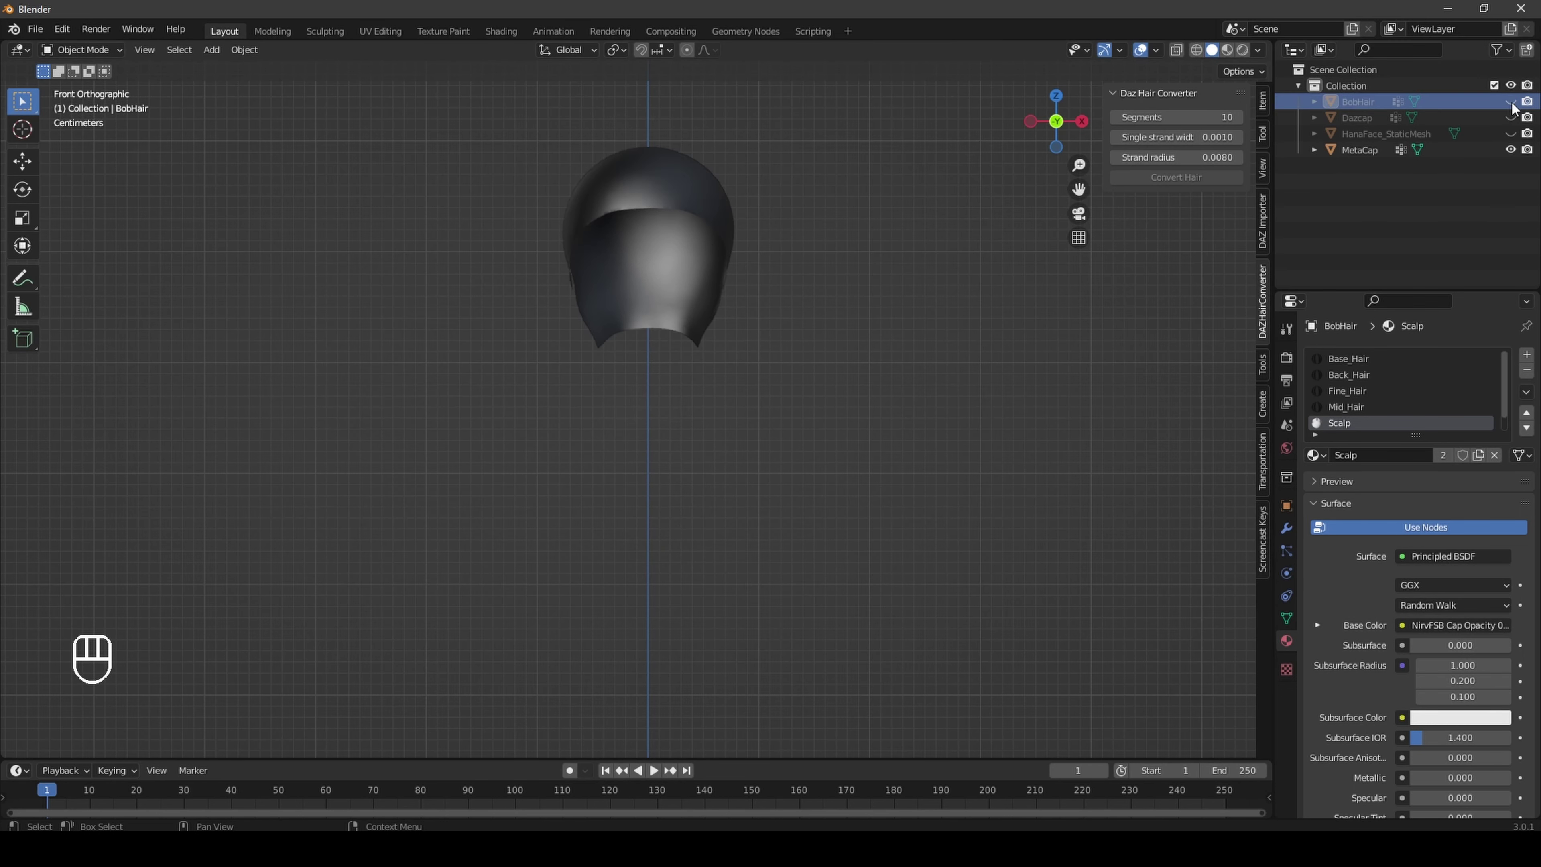
pyautogui.click(1511, 135)
pyautogui.moveTo(1076, 112); pyautogui.dragTo(1046, 119)
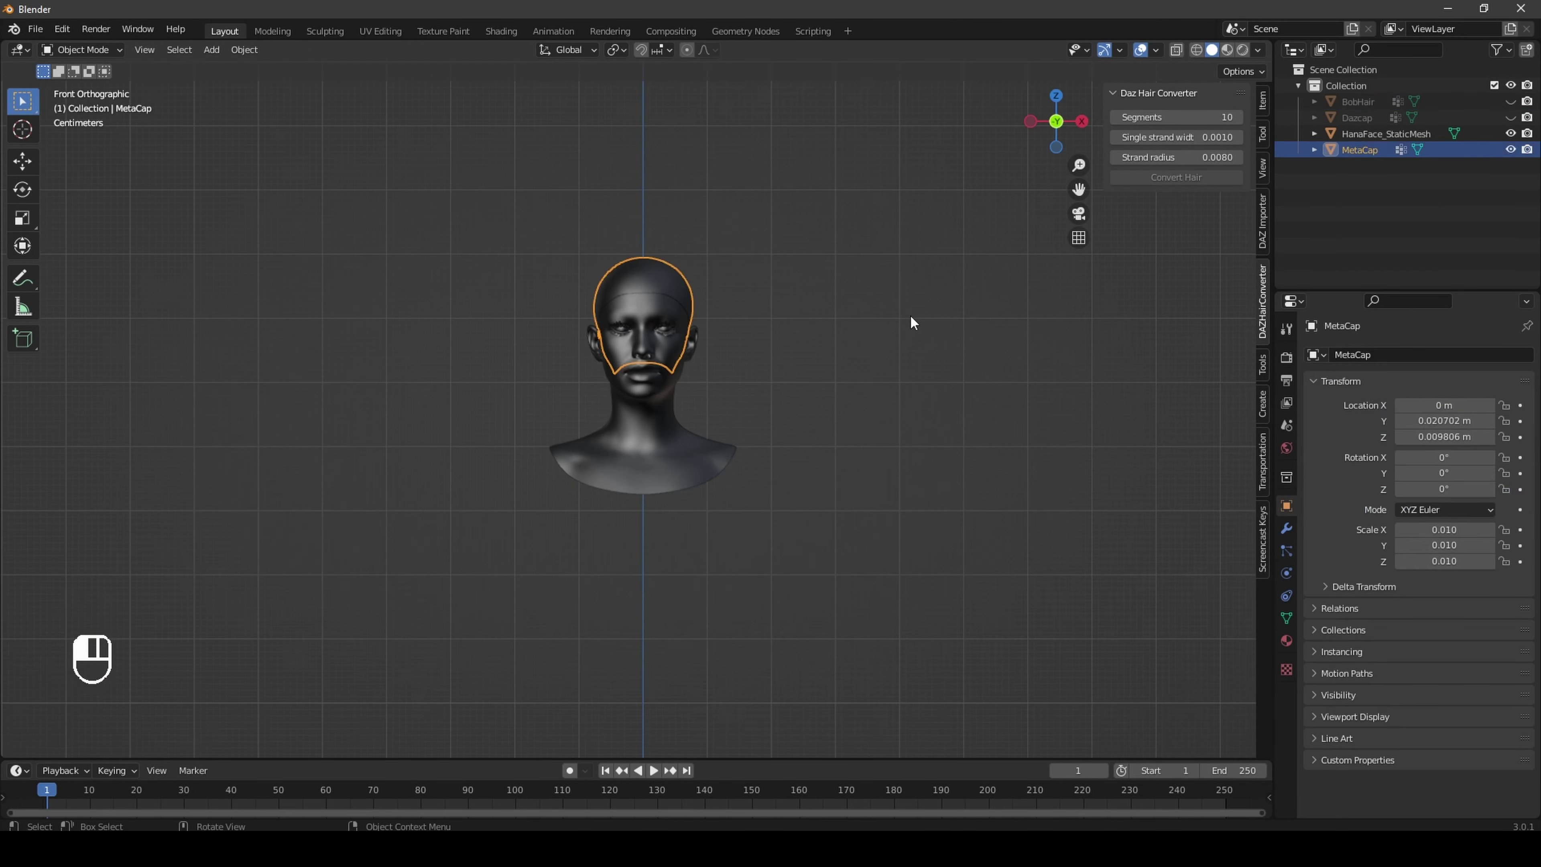
# Step: Apply all transforms to MetaCap and HanaFace_StaticMesh together, then clear the selection
pyautogui.click(910, 314)
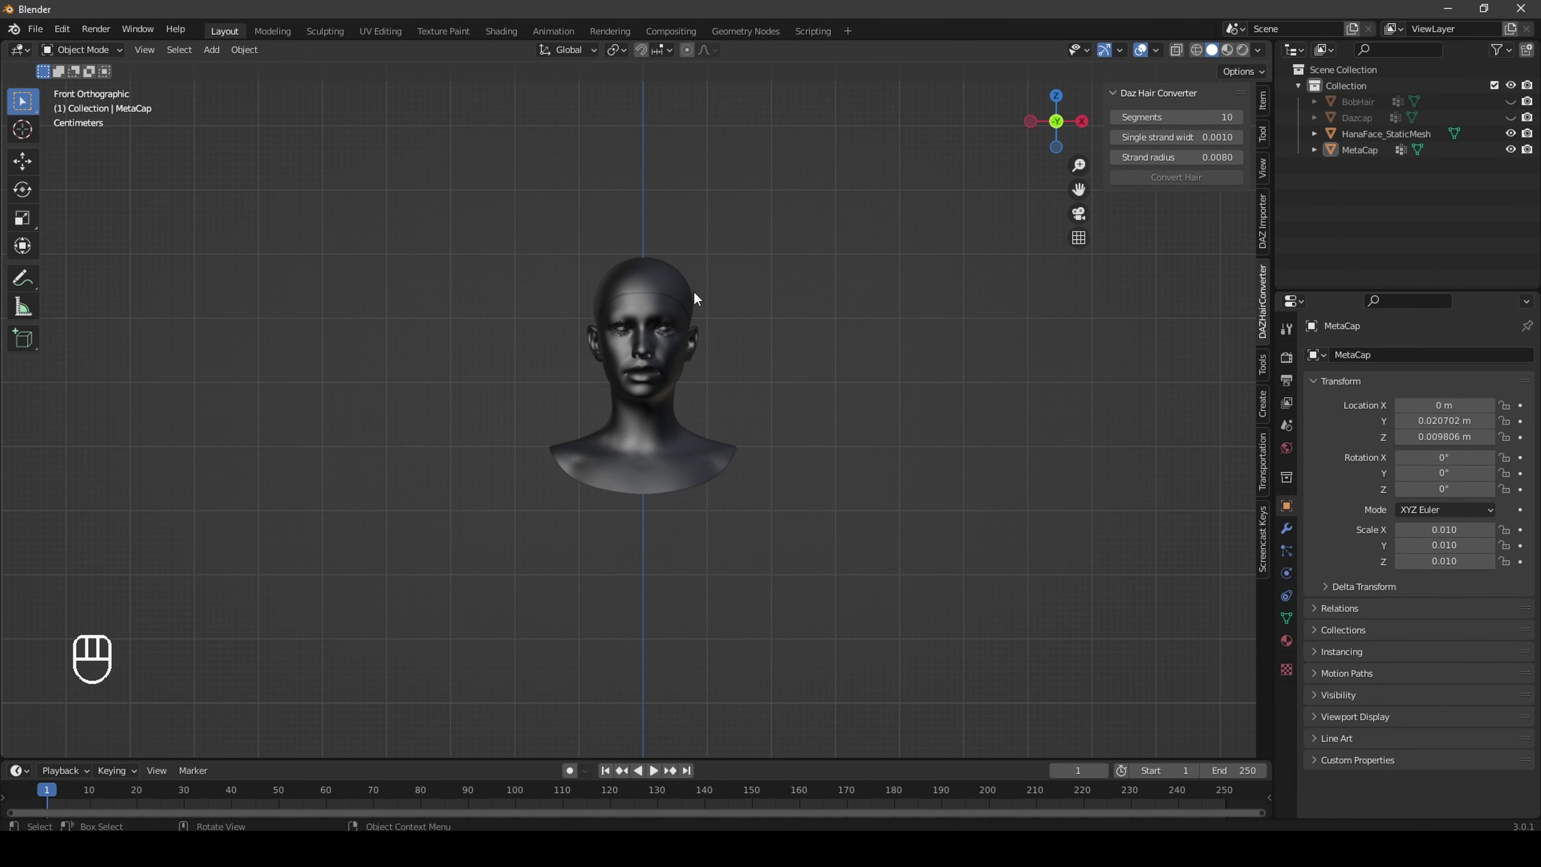
pyautogui.click(669, 287)
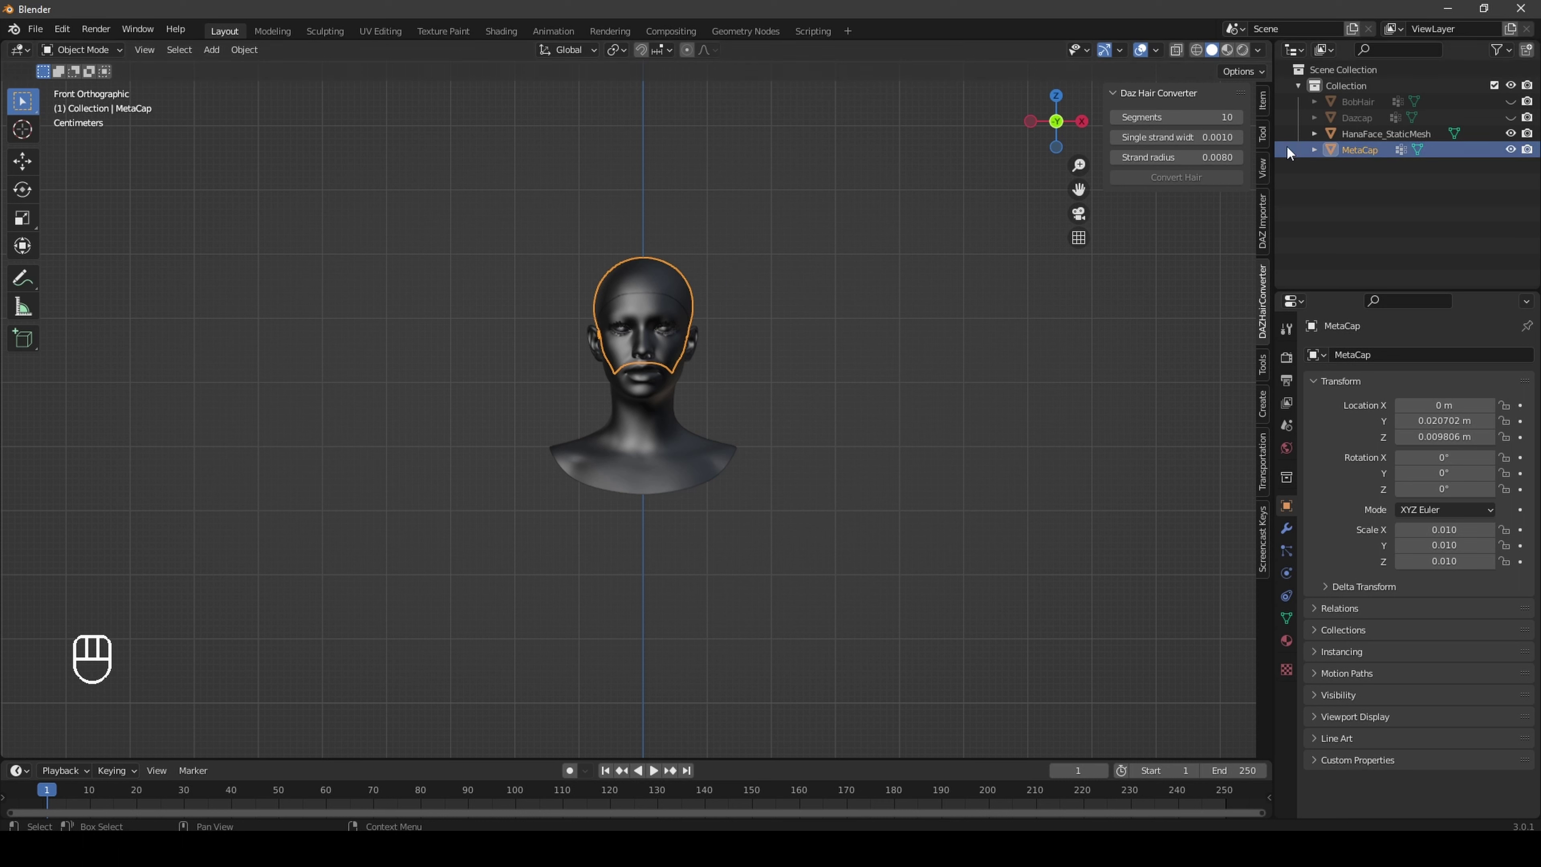
pyautogui.press('shift')
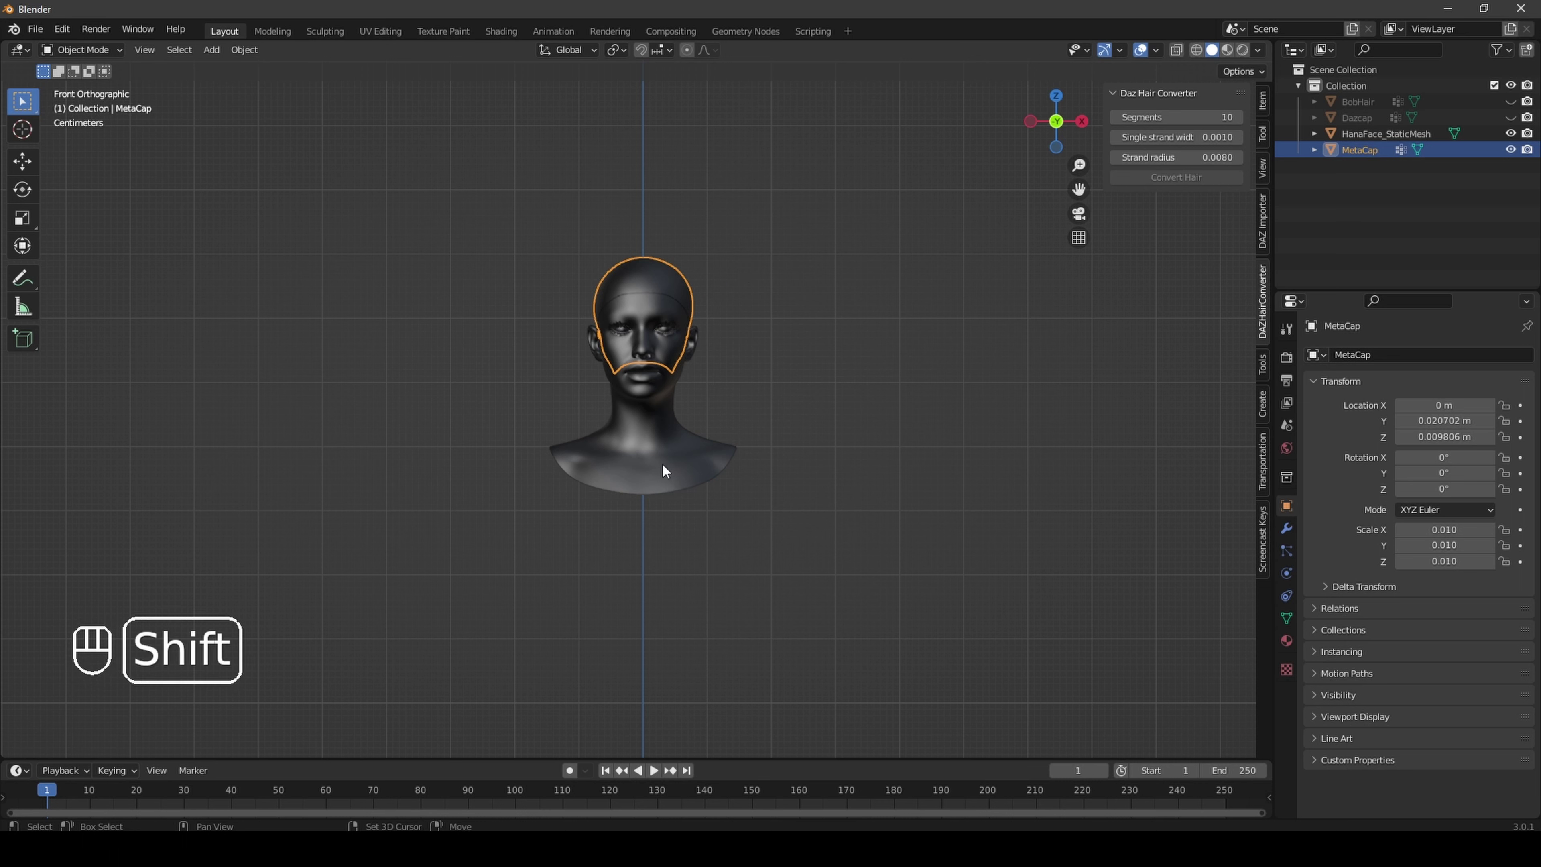
pyautogui.keyDown('shift'); pyautogui.click(662, 465); pyautogui.keyUp('shift')
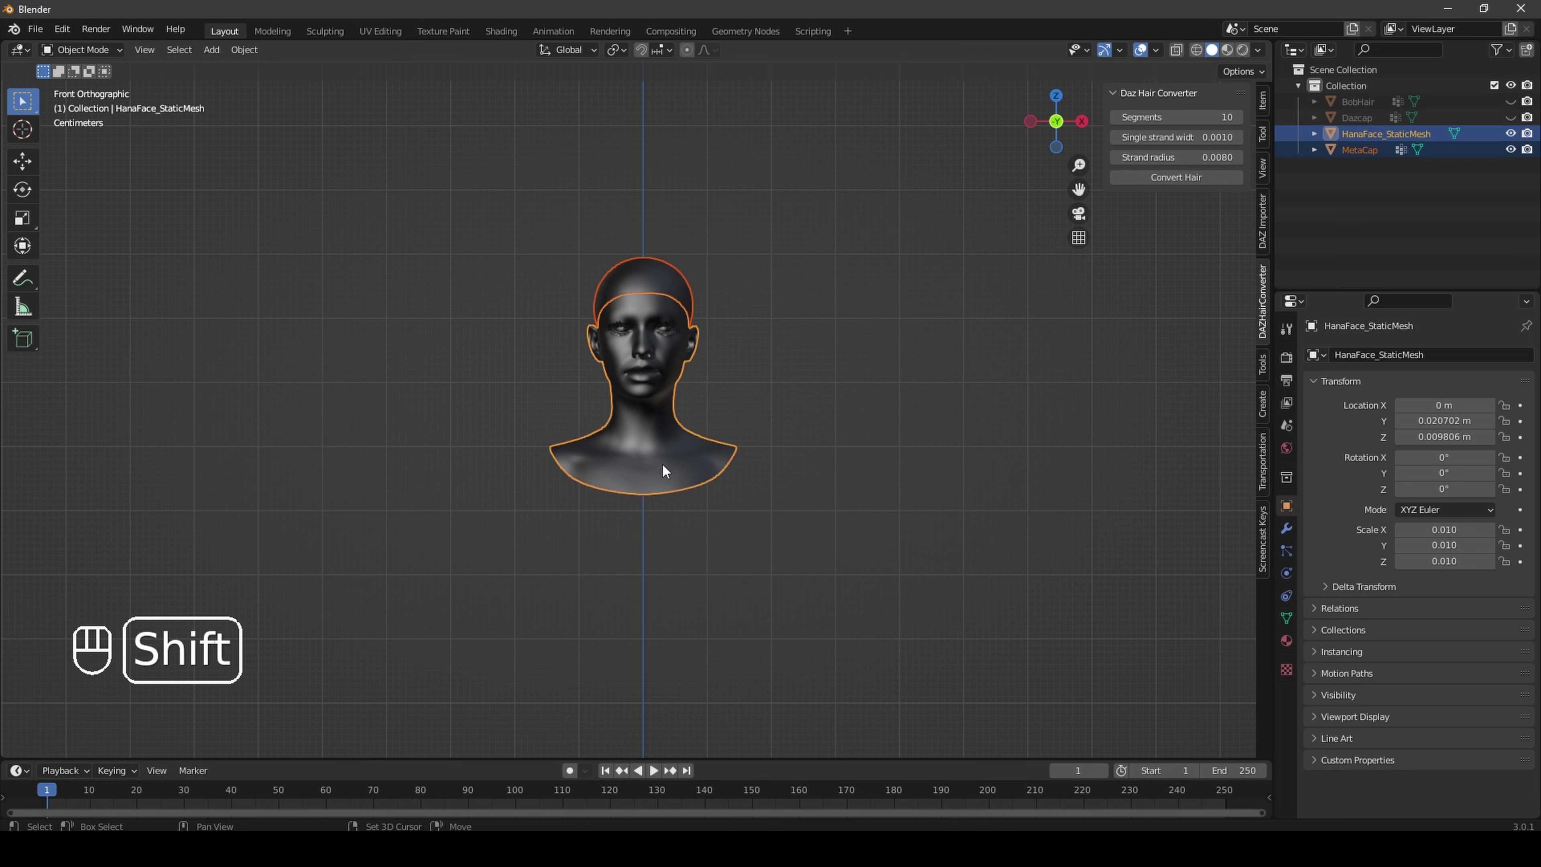
pyautogui.click(254, 51)
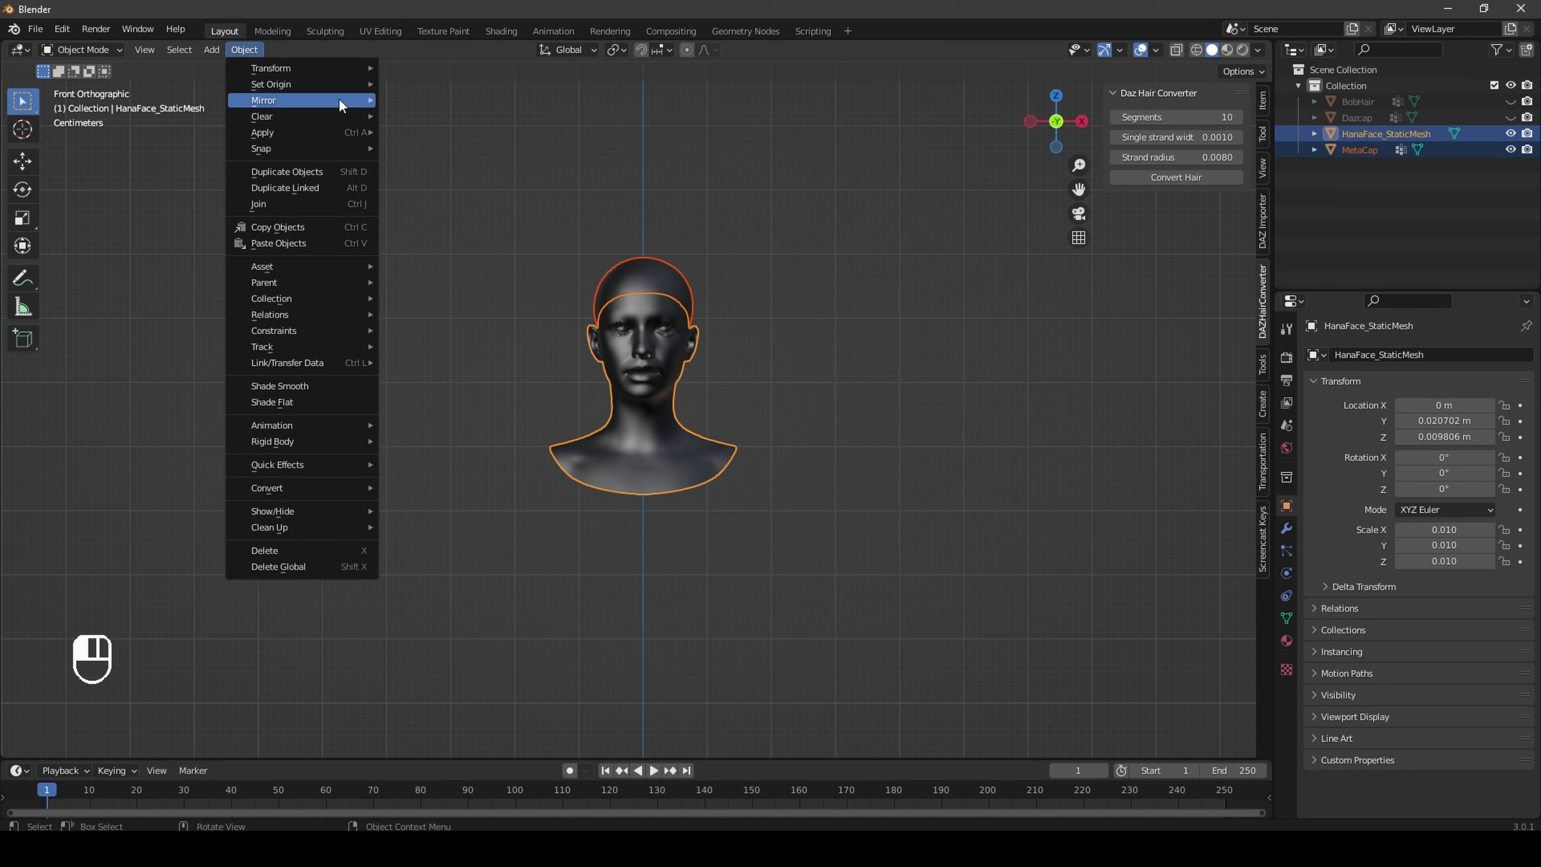
pyautogui.moveTo(332, 133)
pyautogui.click(462, 180)
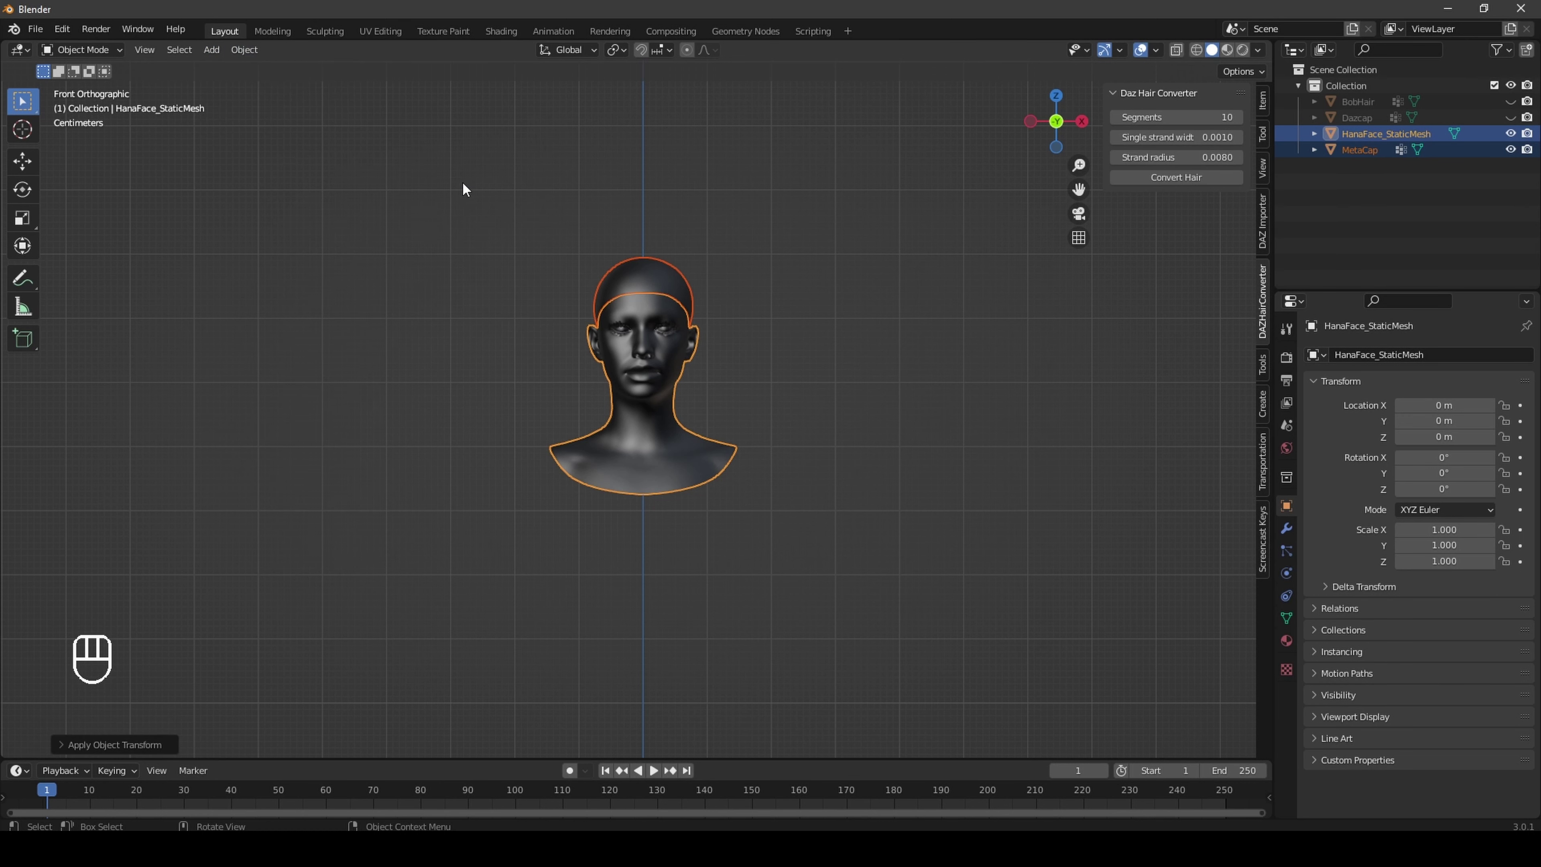
pyautogui.click(238, 194)
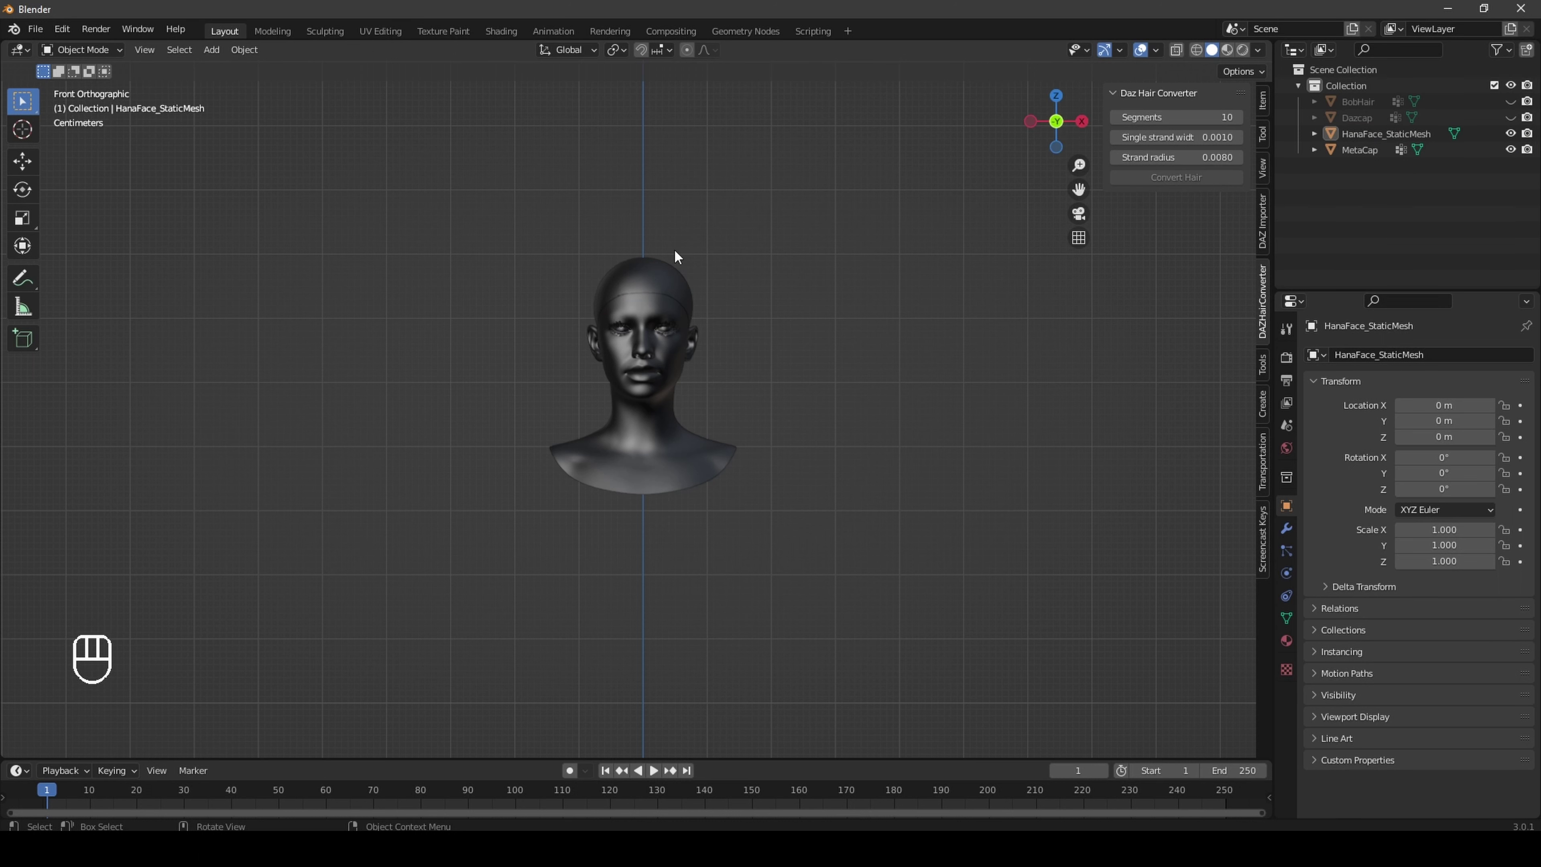
# Step: Fit MetaCap to the head by lowering it to Z about -0.011 m and scaling it uniformly to about 1.007
pyautogui.click(661, 272)
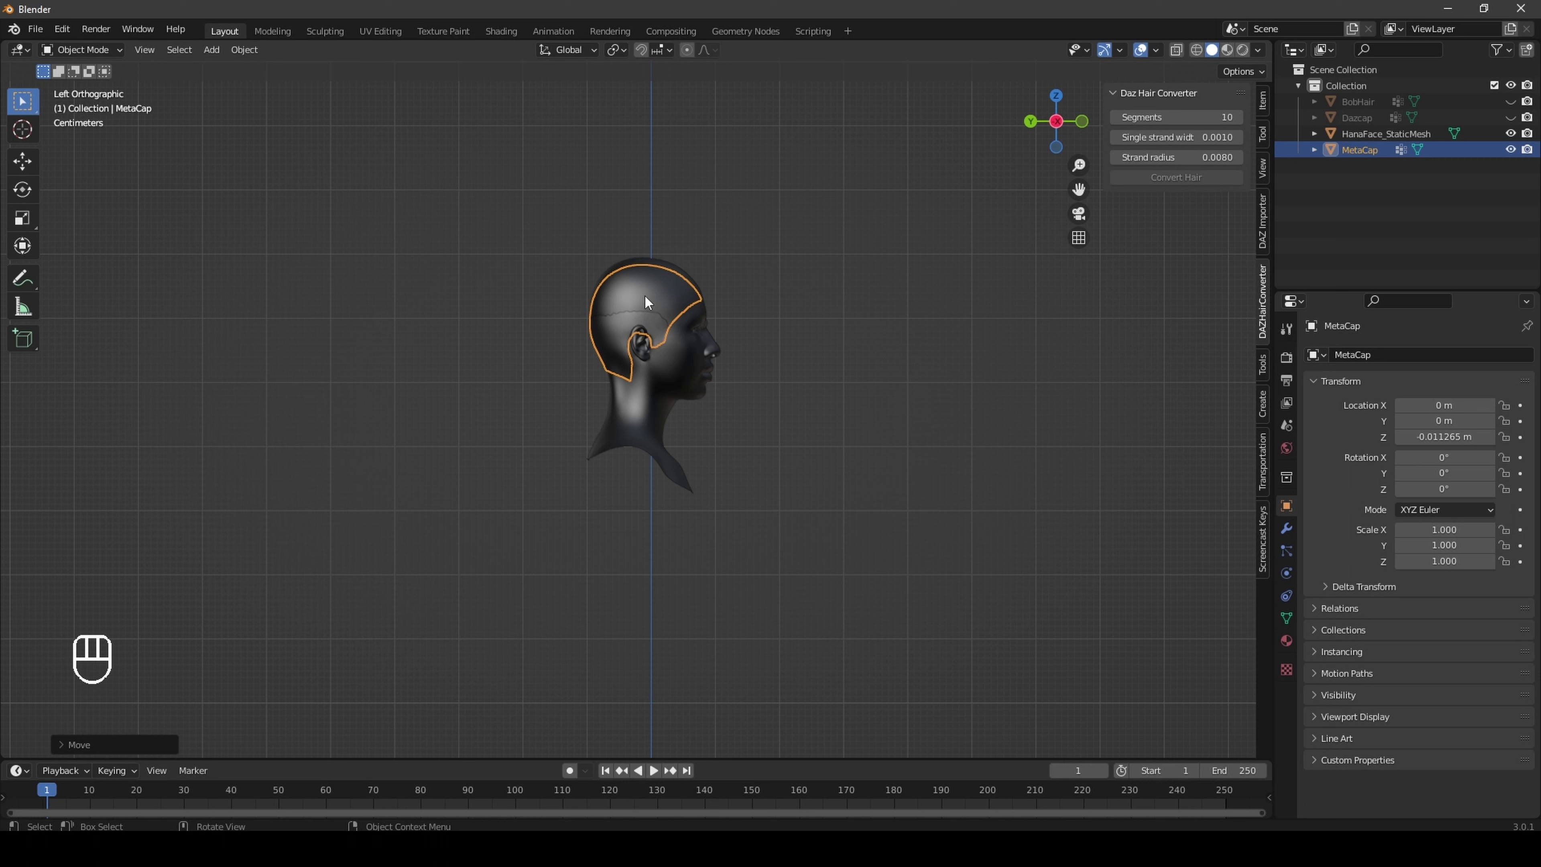
pyautogui.press('s')
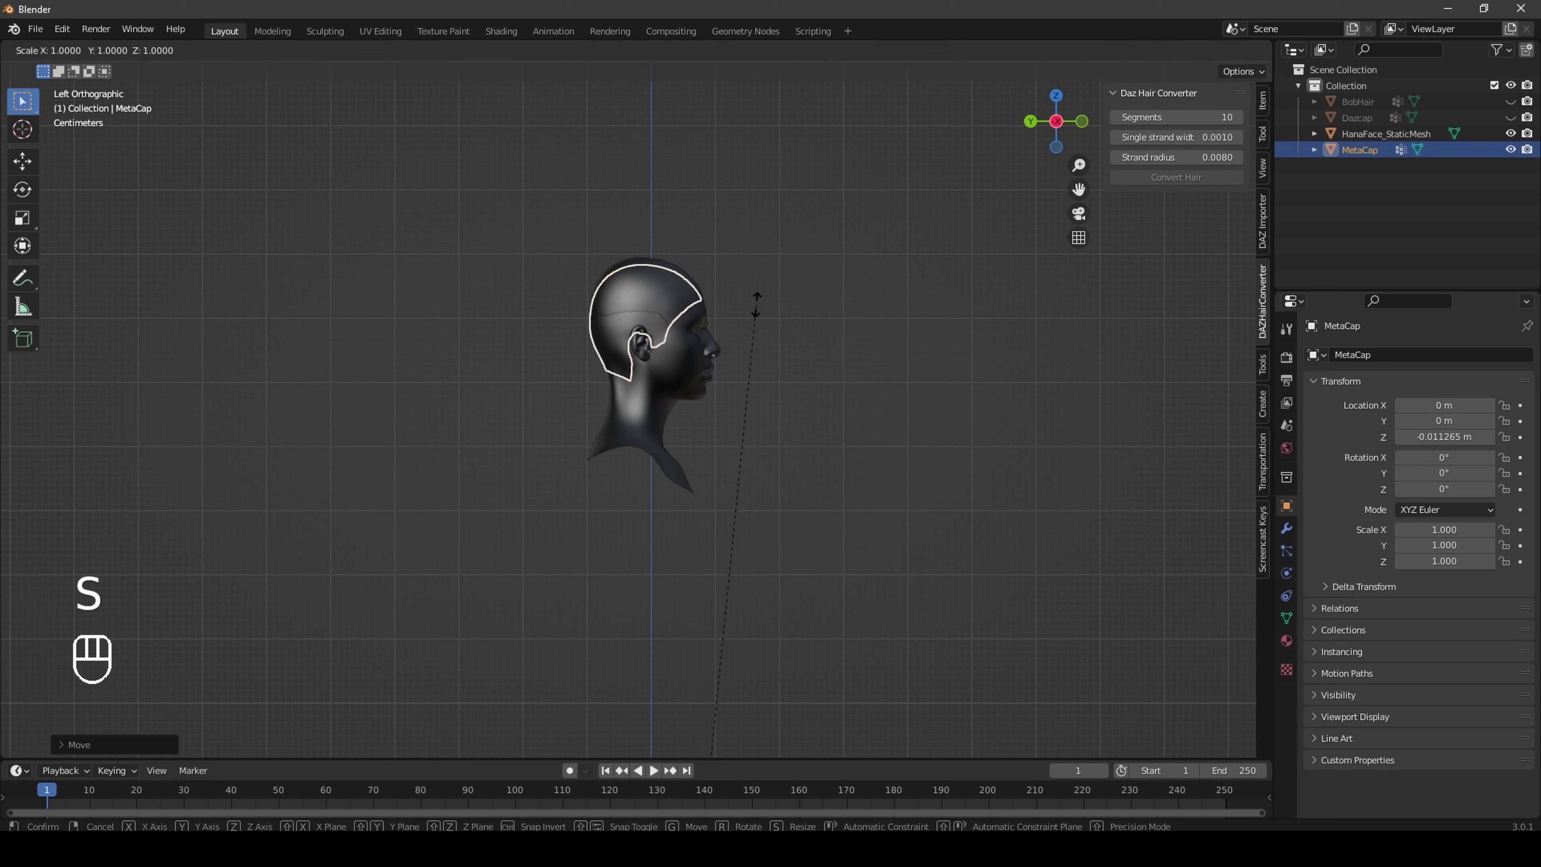
pyautogui.click(763, 298)
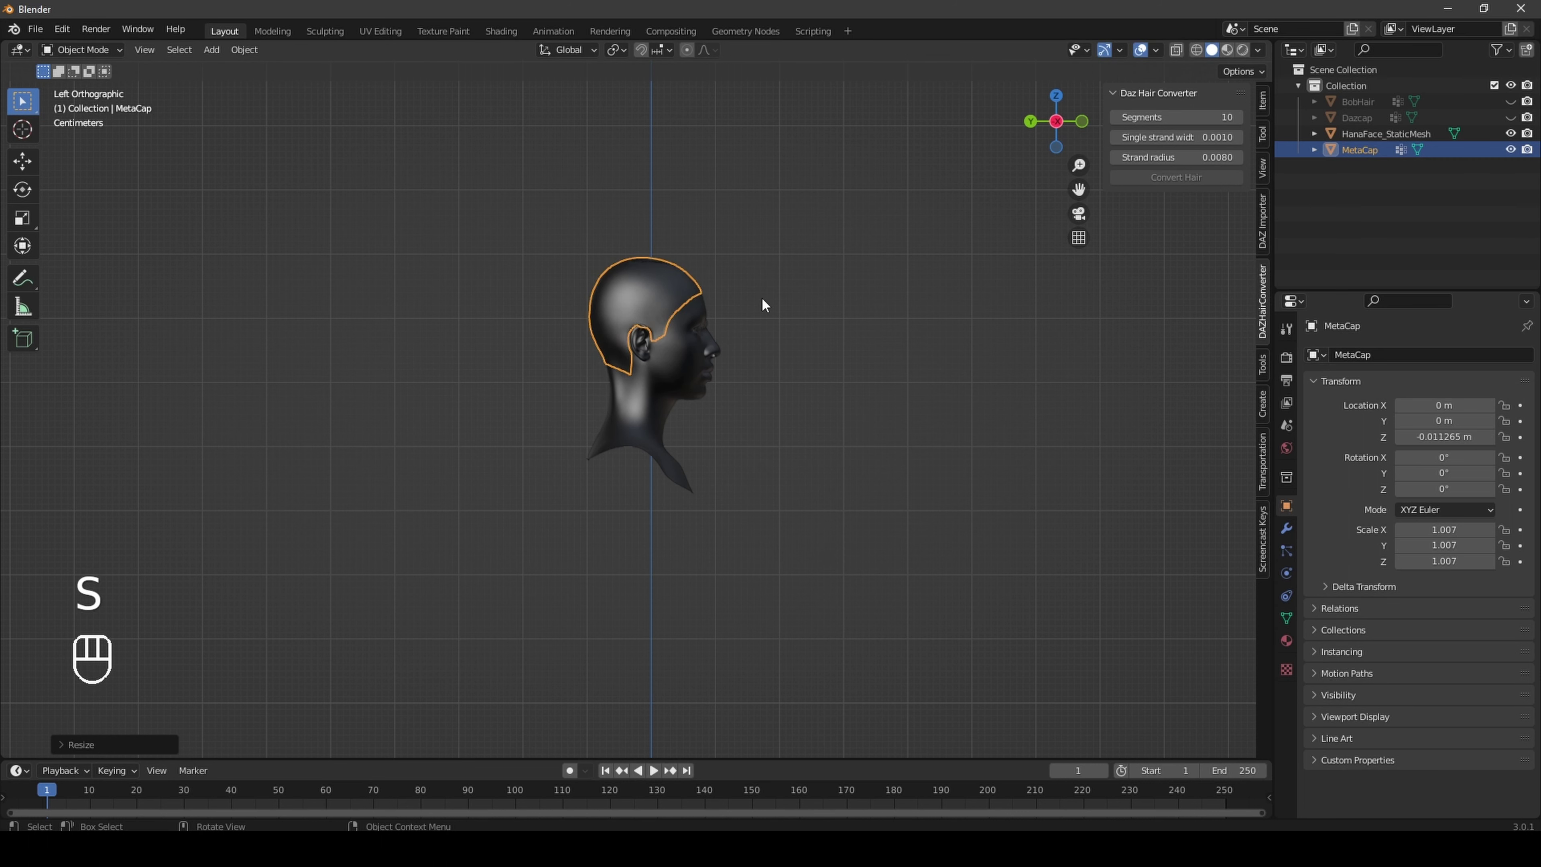
# Step: Apply all transforms to the refitted MetaCap
pyautogui.moveTo(1045, 129); pyautogui.dragTo(1377, 130)
pyautogui.moveTo(1117, 126); pyautogui.dragTo(1073, 133)
pyautogui.click(1057, 123)
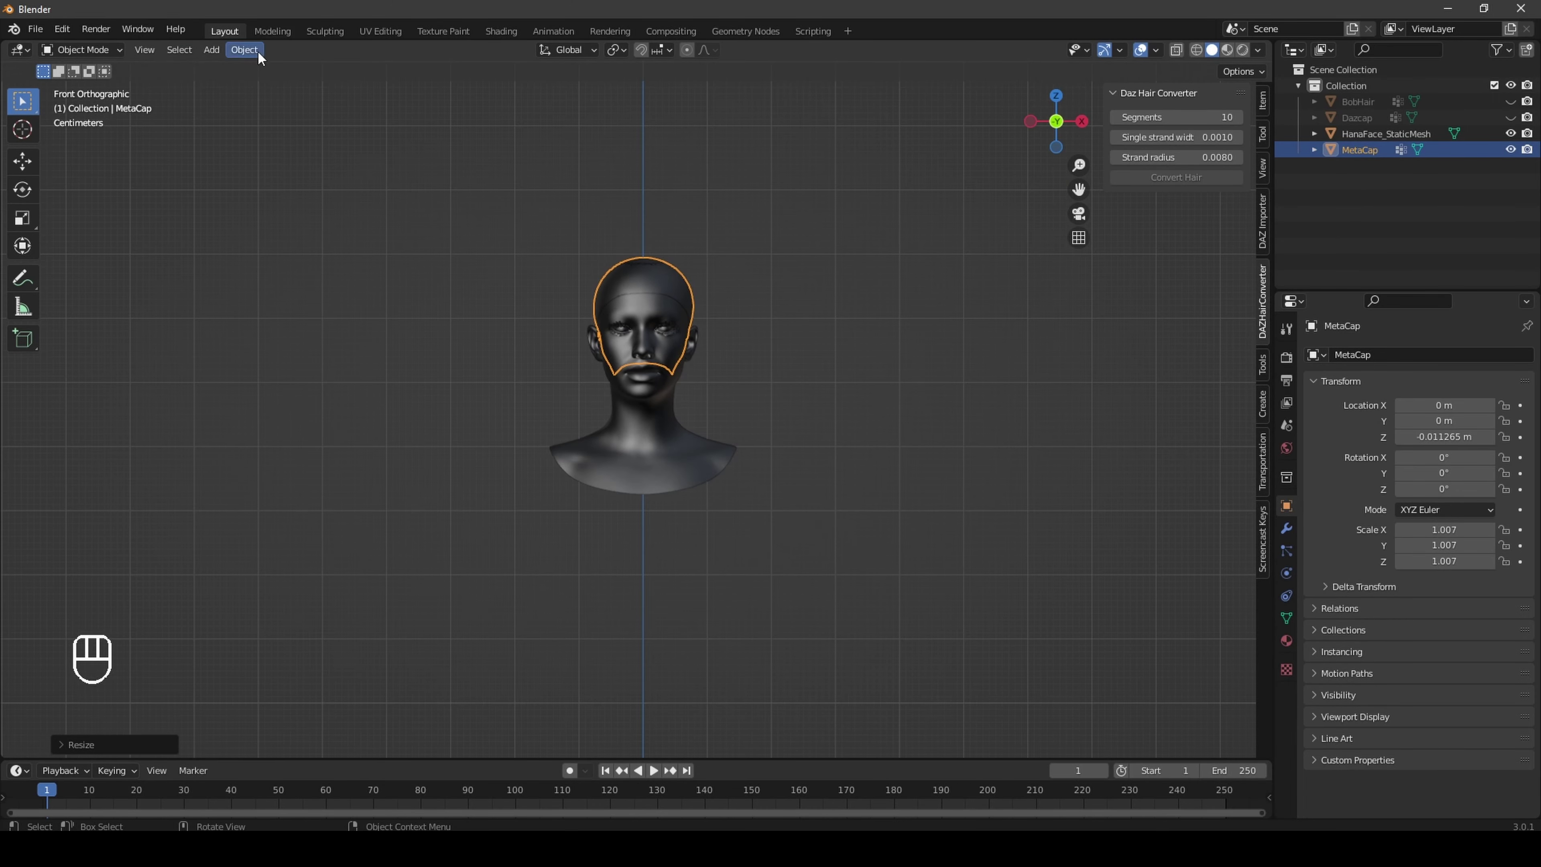
pyautogui.click(245, 50)
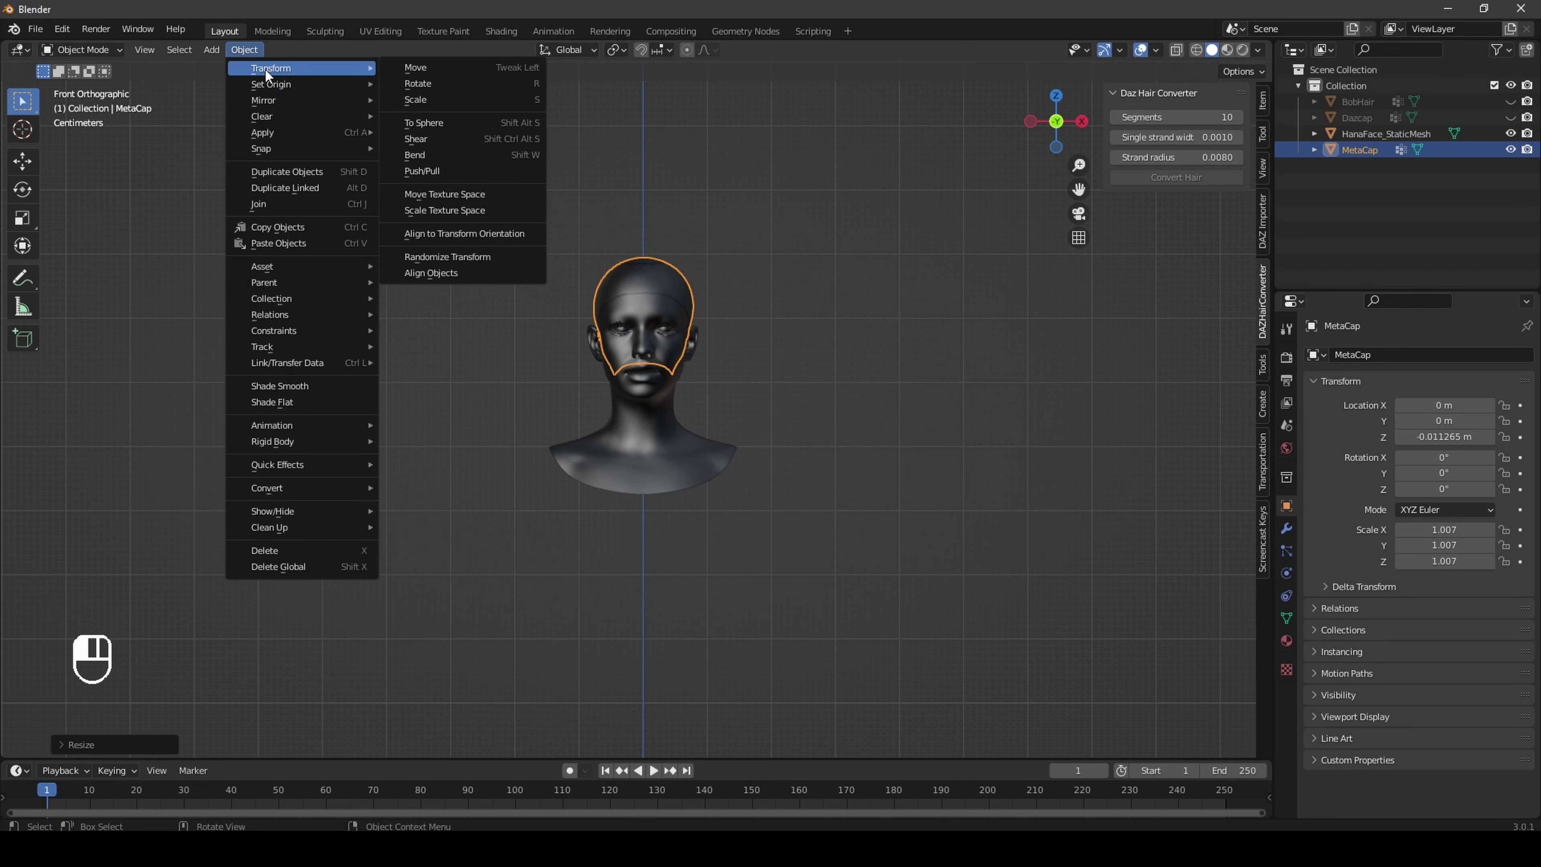
pyautogui.moveTo(270, 131)
pyautogui.click(434, 178)
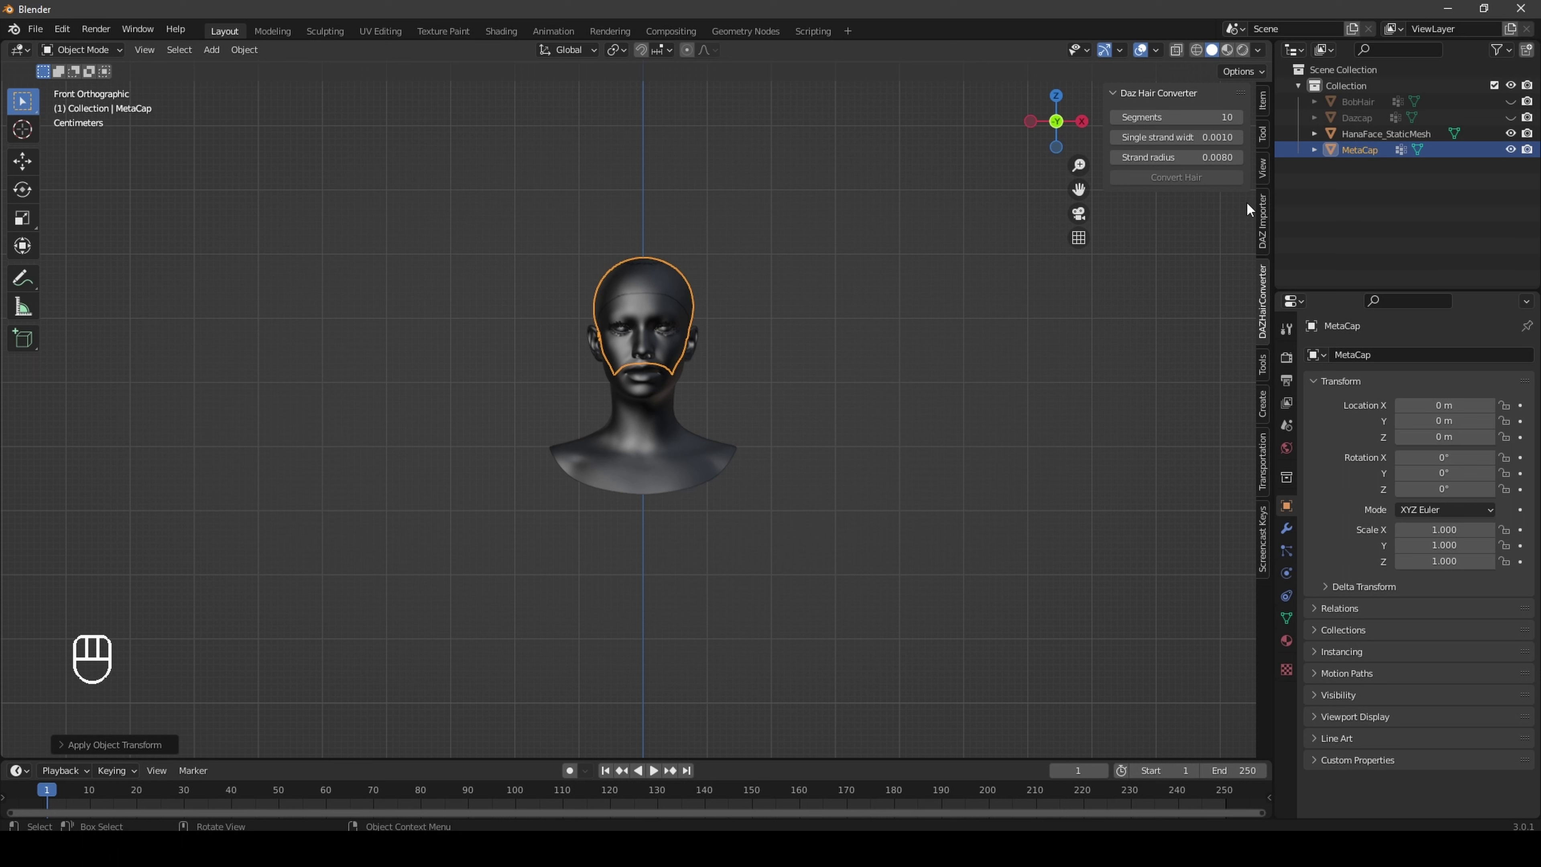
# Step: Unhide BobHair and select it on the head in a straight front view
pyautogui.click(1483, 103)
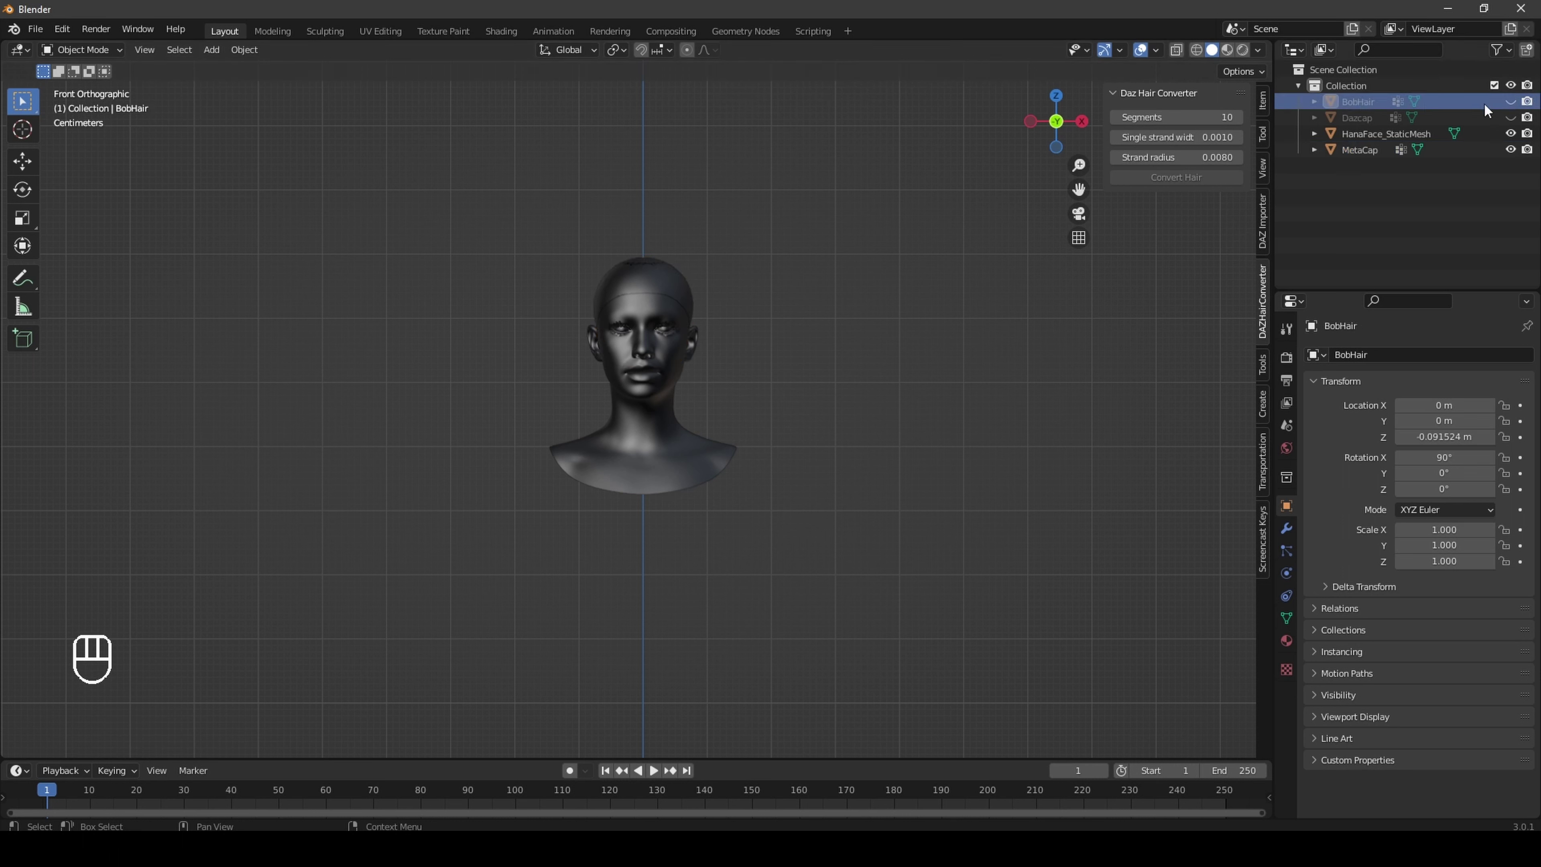
pyautogui.click(1511, 101)
pyautogui.moveTo(1056, 121)
pyautogui.mouseDown()
pyautogui.moveTo(995, 124)
pyautogui.moveTo(1044, 121)
pyautogui.mouseUp()
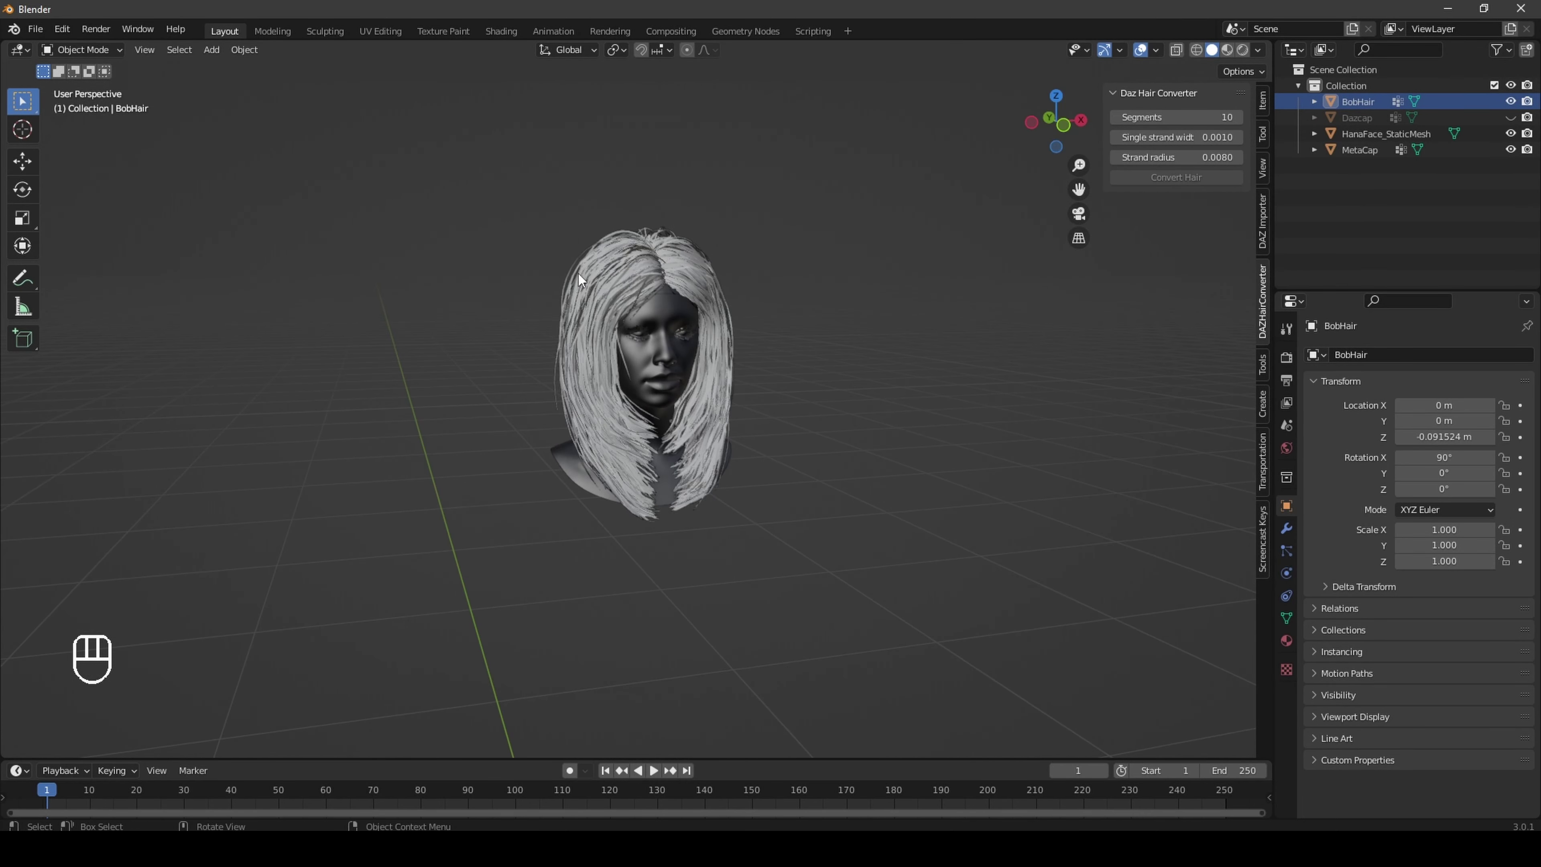
pyautogui.click(577, 274)
pyautogui.click(1062, 126)
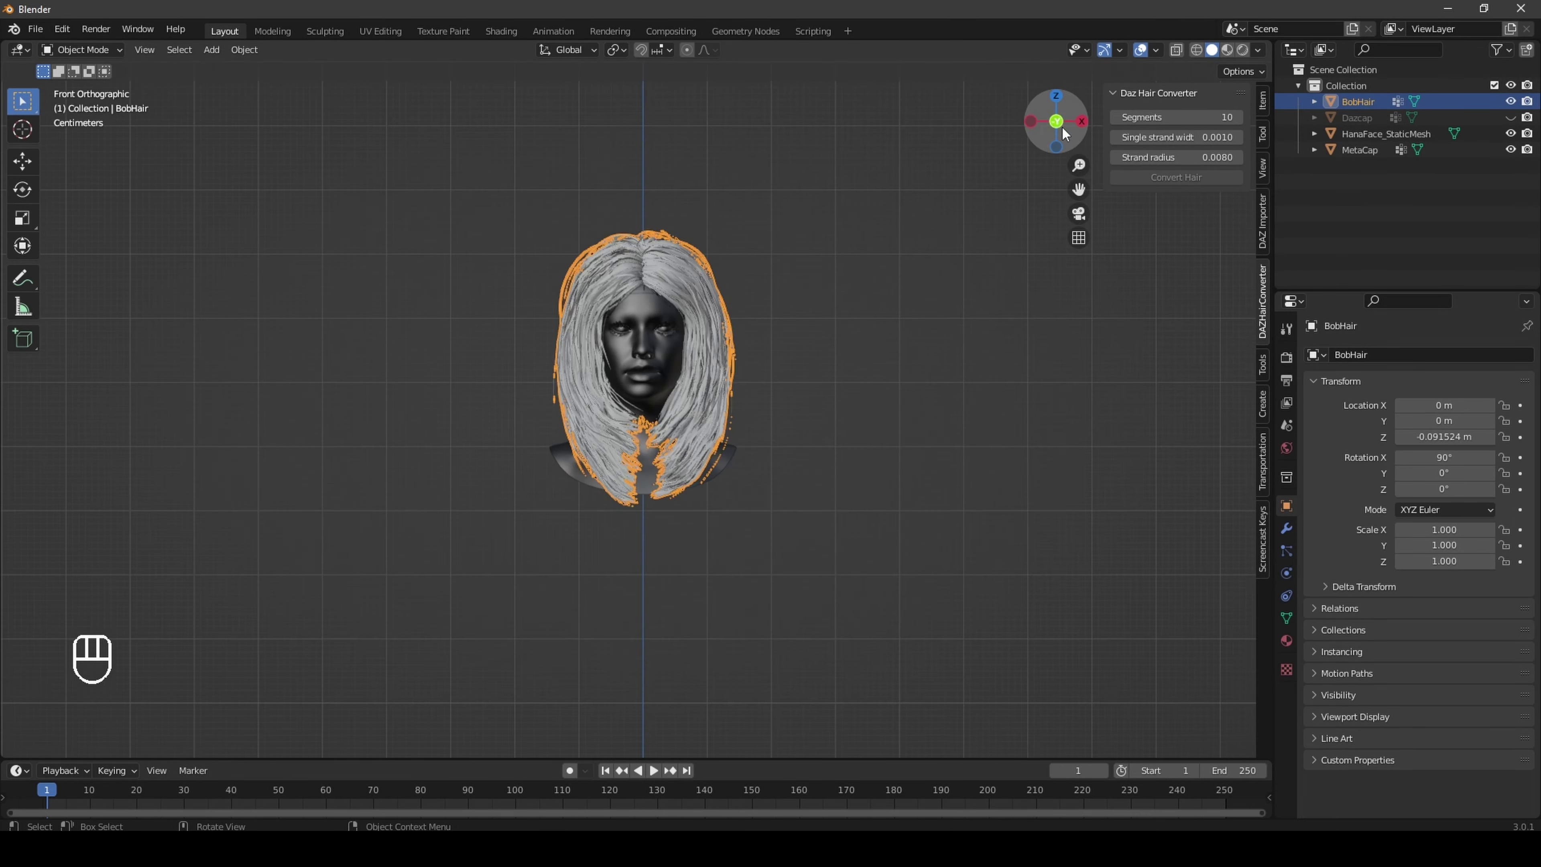
# Step: Scale BobHair down uniformly to about 0.966 to suit the head's width
pyautogui.scroll(3, 916, 219)
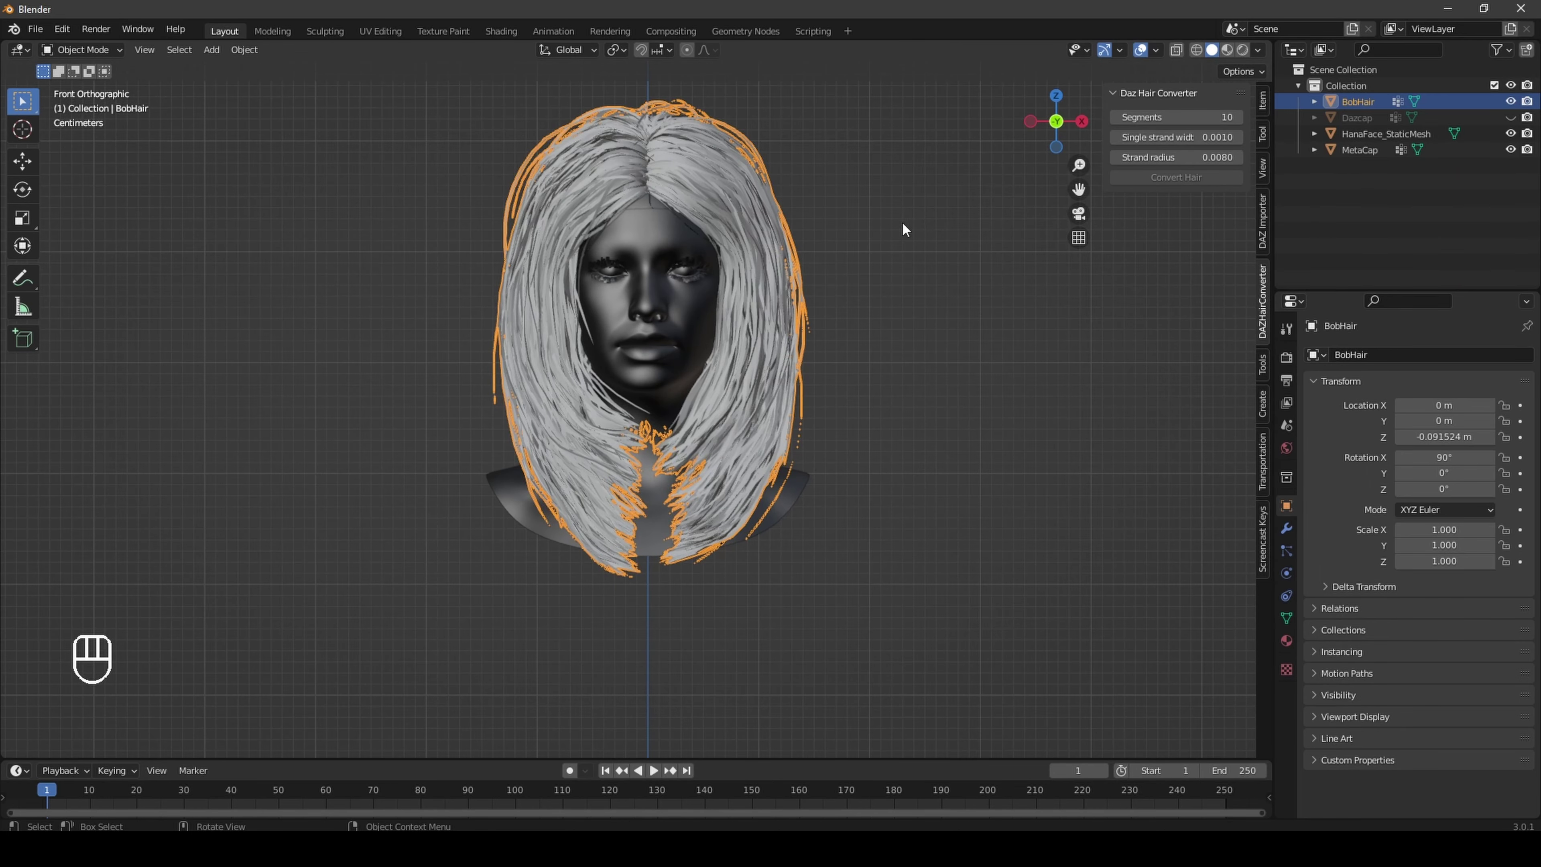
pyautogui.press('s')
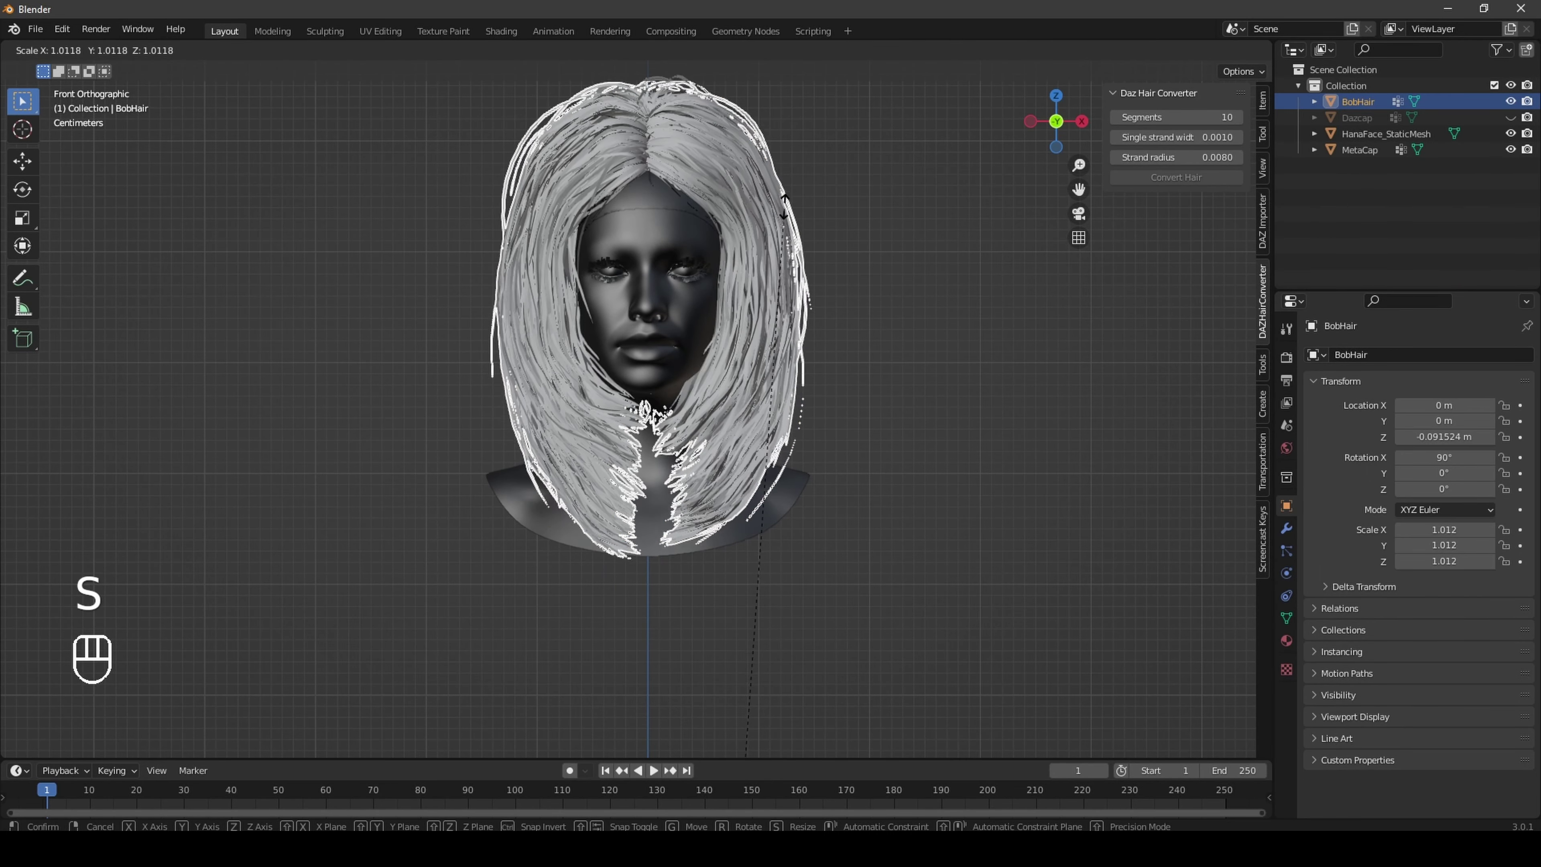
pyautogui.click(782, 250)
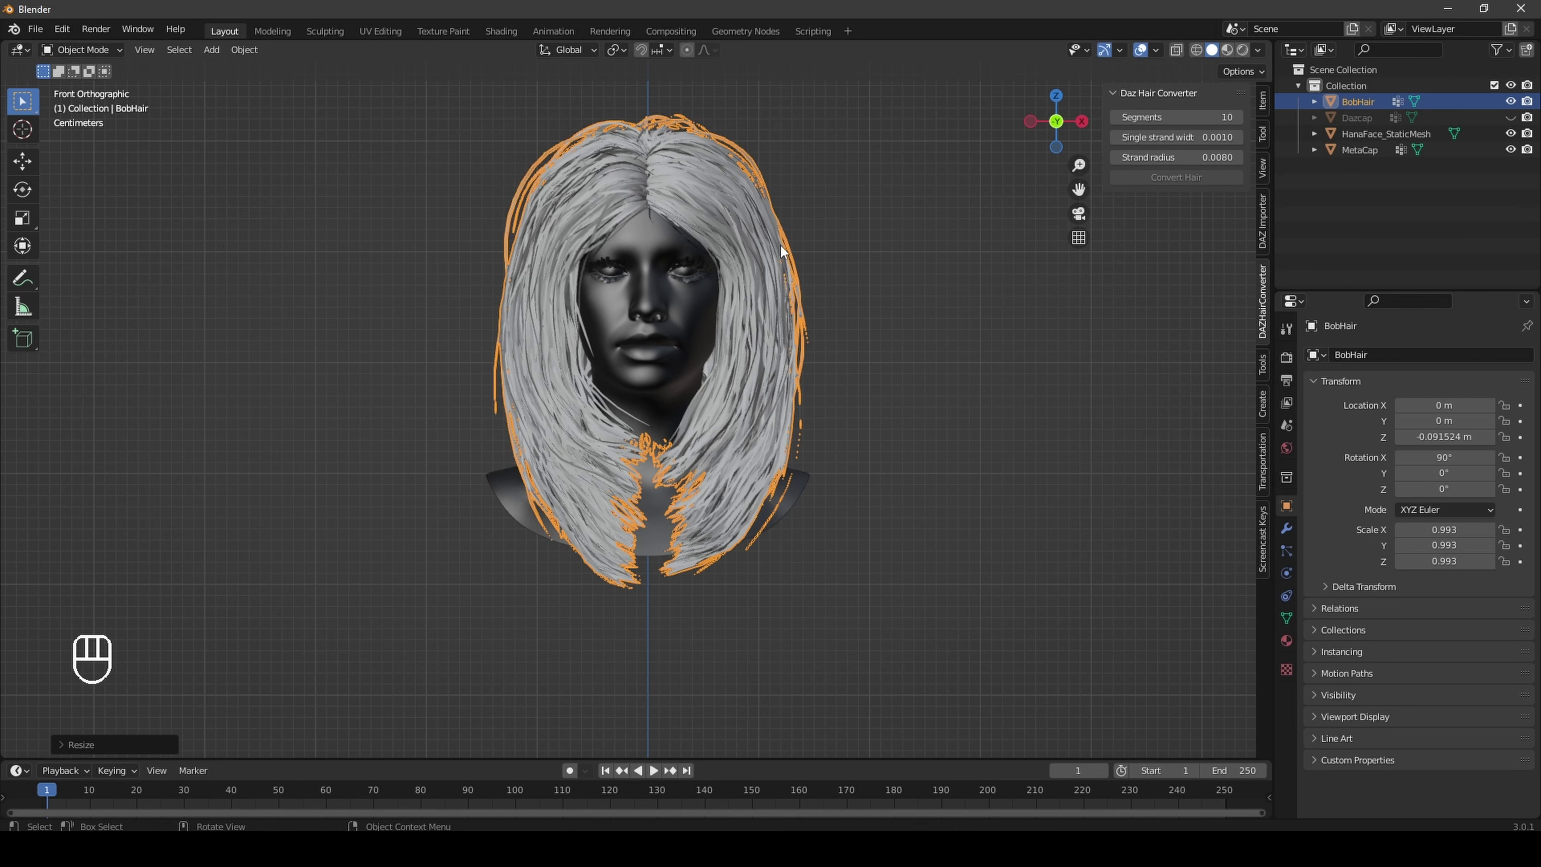
pyautogui.press('s')
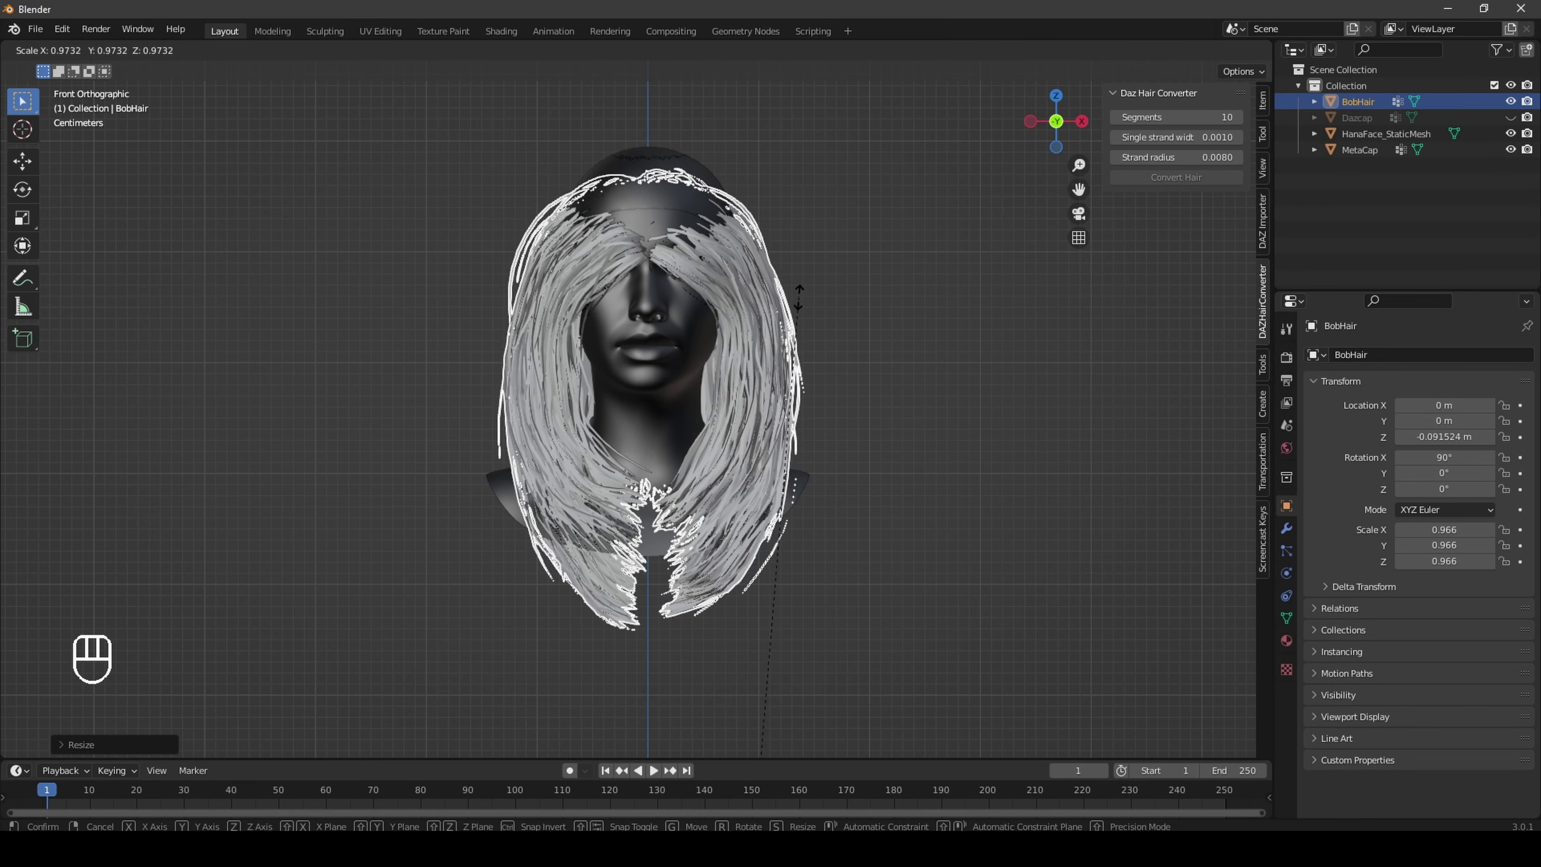
pyautogui.click(795, 293)
# Step: Raise BobHair along the Z axis to about -0.044 m so it sits on top of the head
pyautogui.press('g')
pyautogui.press('z')
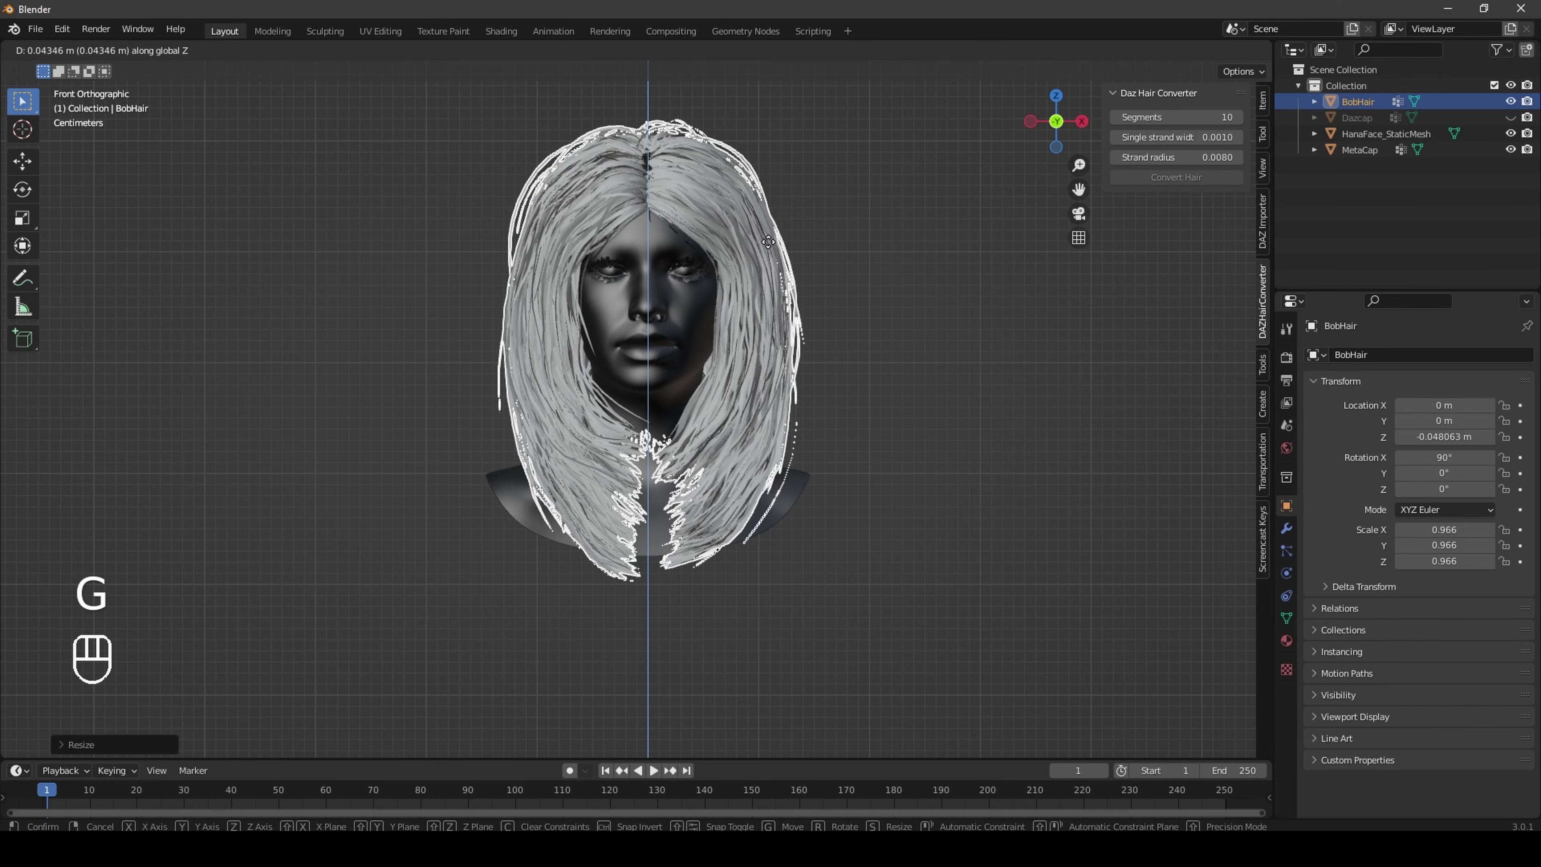
pyautogui.click(769, 241)
# Step: In side view, move BobHair forward along the Y axis to about -0.007 m
pyautogui.moveTo(1043, 114)
pyautogui.mouseDown()
pyautogui.moveTo(814, 120)
pyautogui.moveTo(1228, 116)
pyautogui.moveTo(1056, 120)
pyautogui.mouseUp()
pyautogui.click(1071, 125)
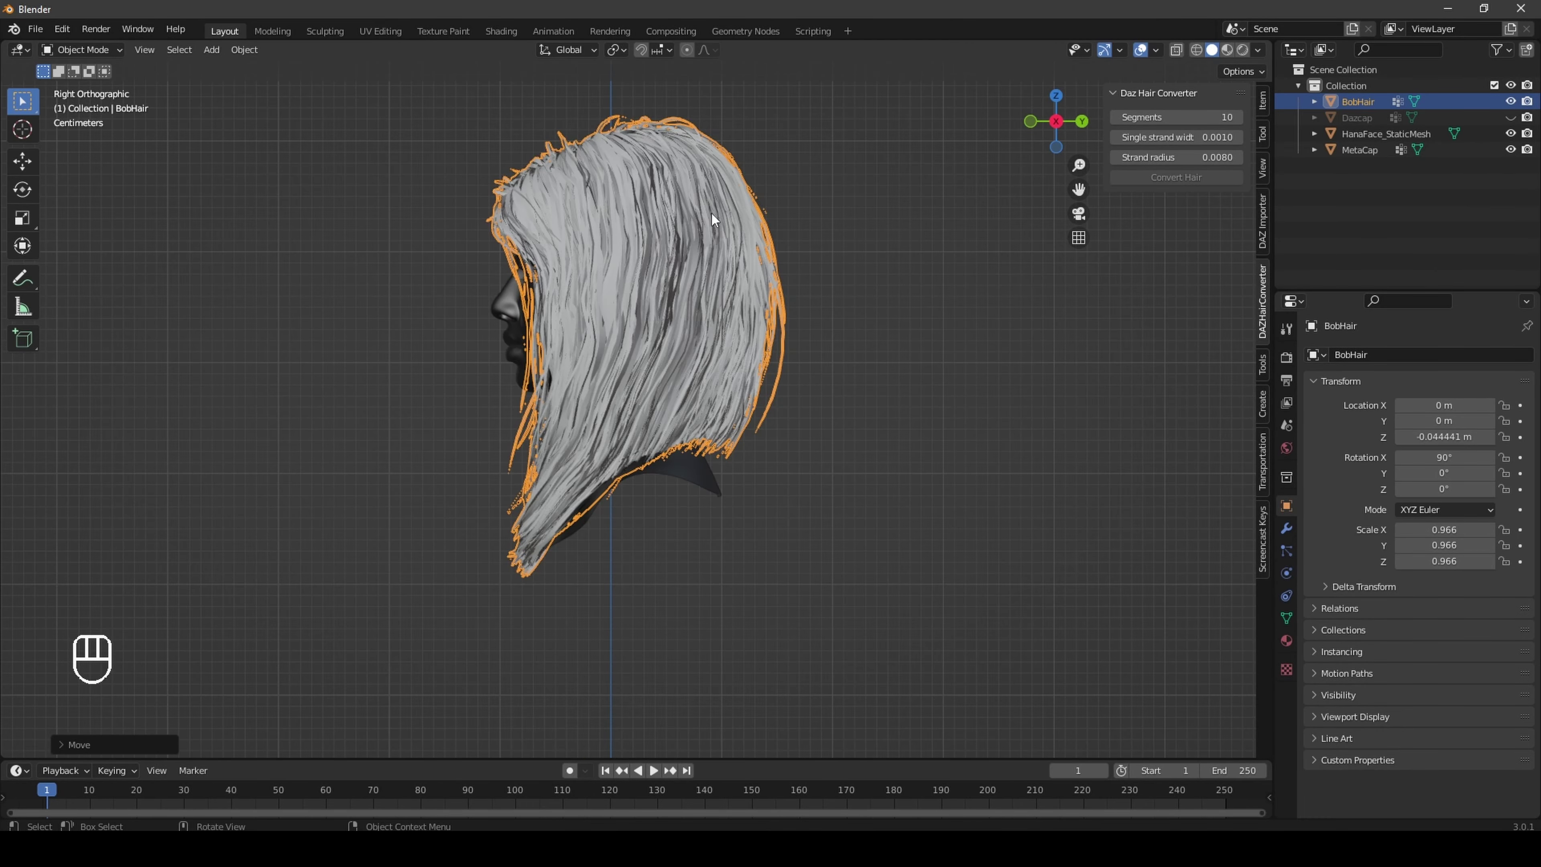
pyautogui.press('g')
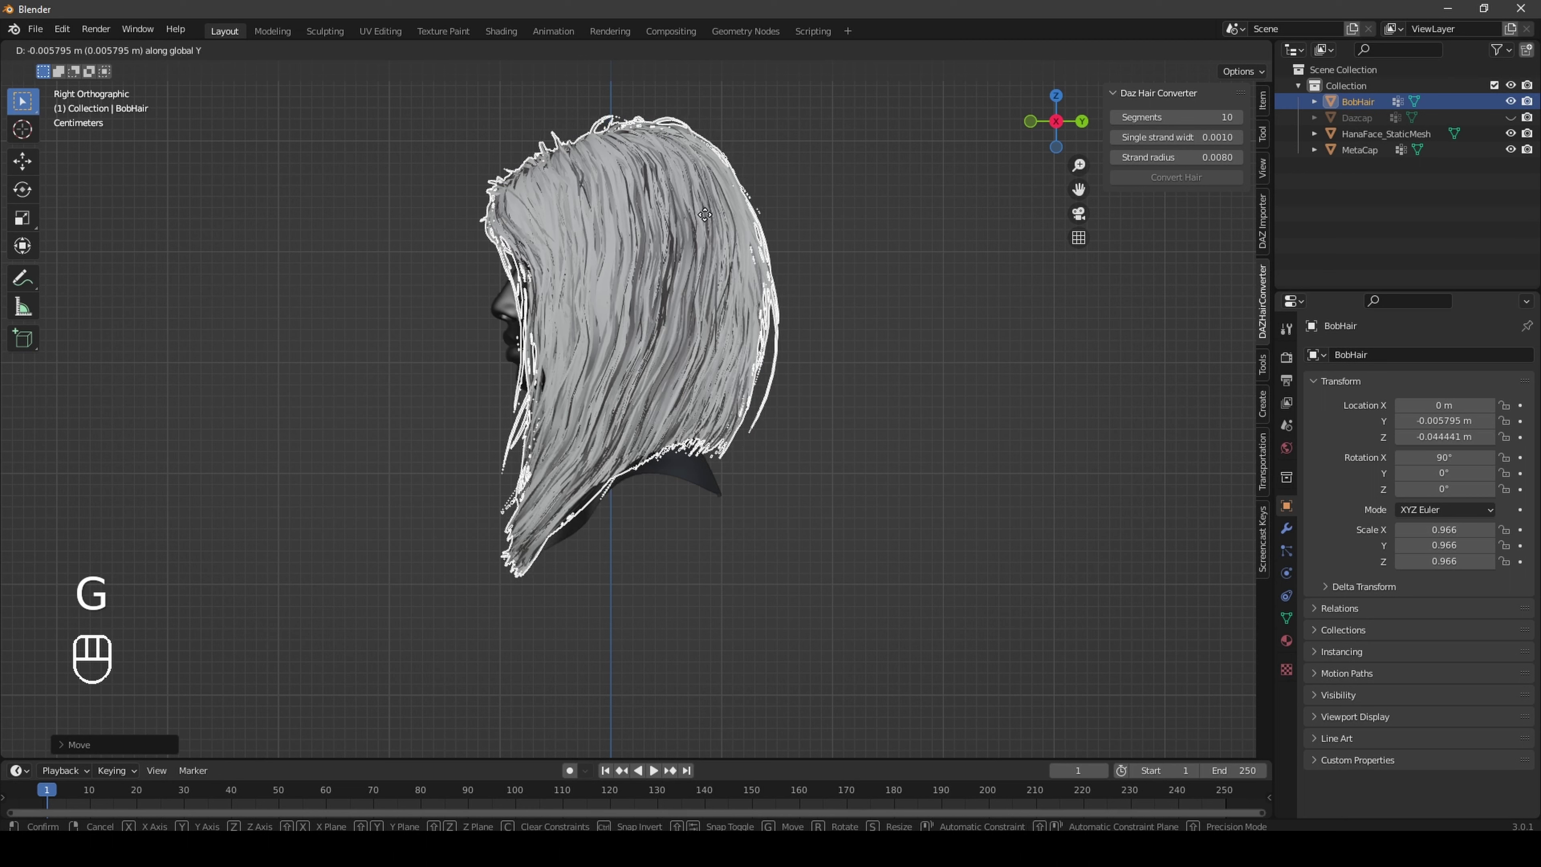
pyautogui.click(703, 214)
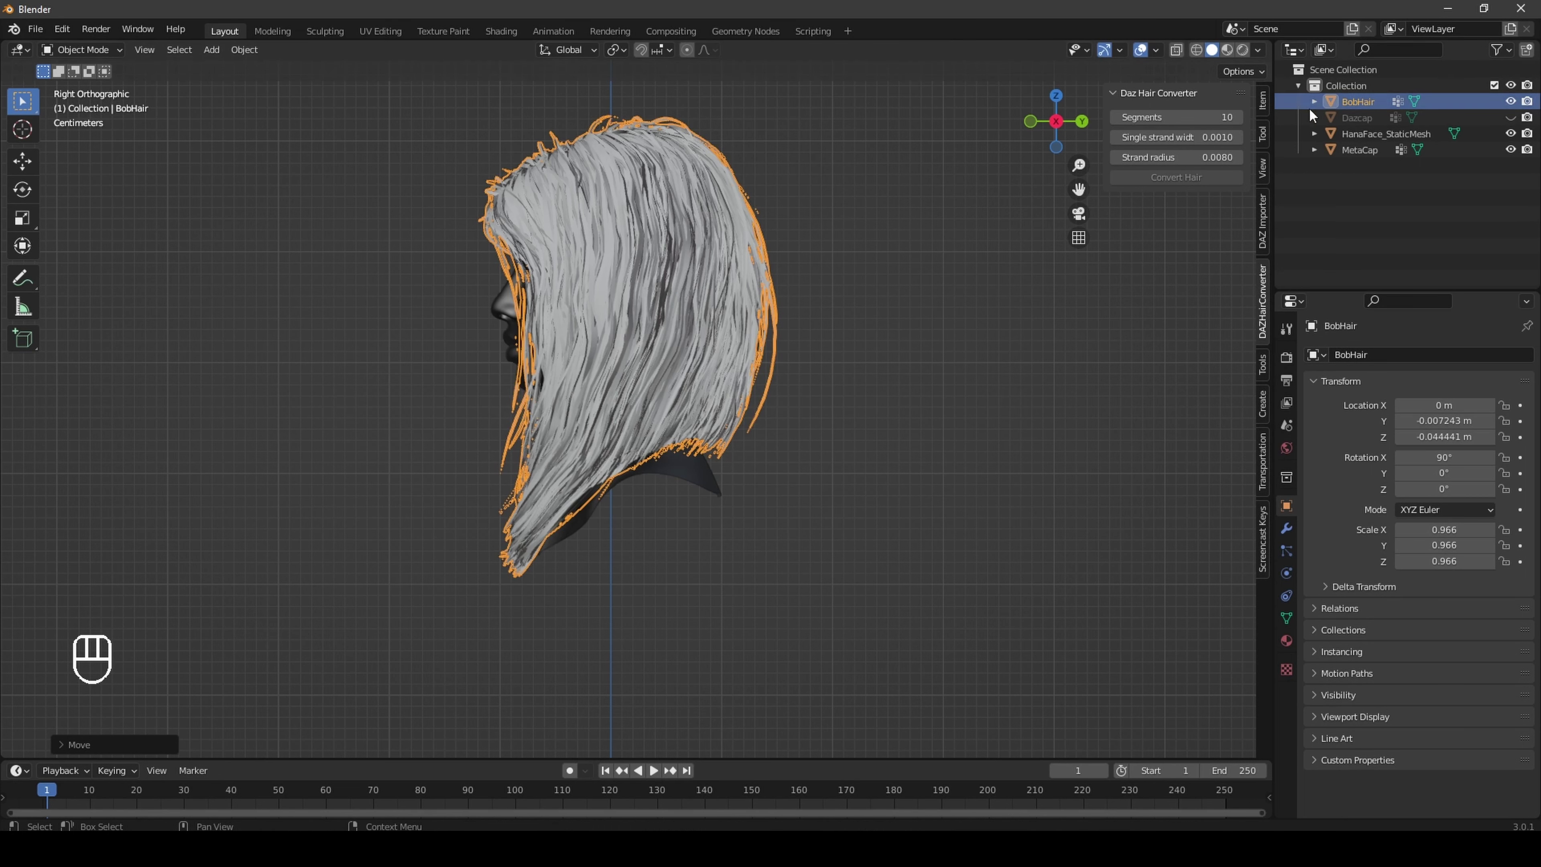
# Step: Compare BobHair with the head's outline and shift it further forward along Y to about -0.012 m
pyautogui.click(1176, 51)
pyautogui.click(1175, 51)
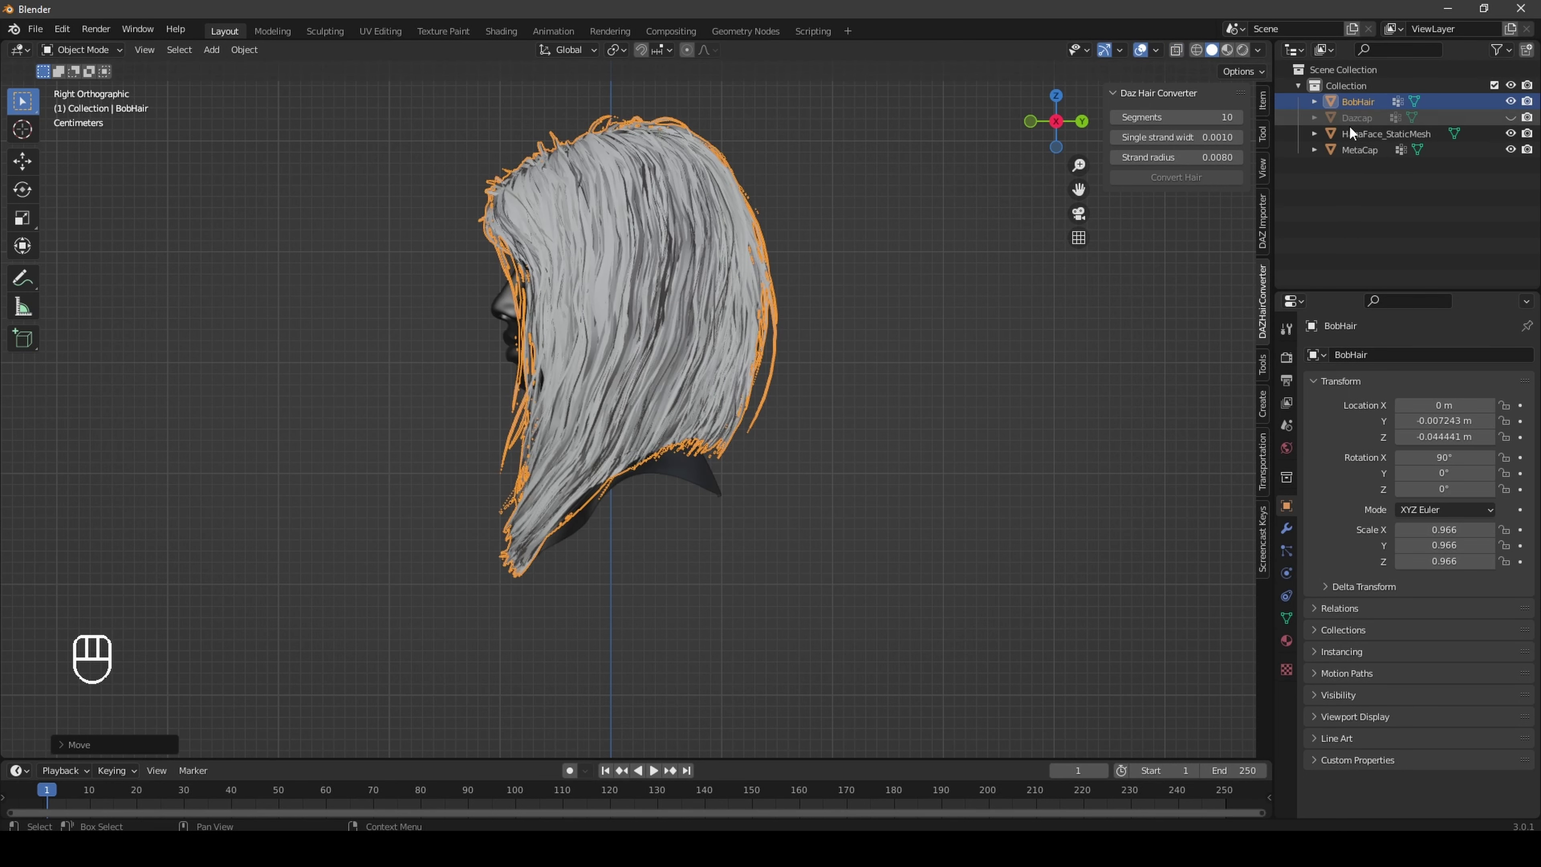
pyautogui.click(1348, 141)
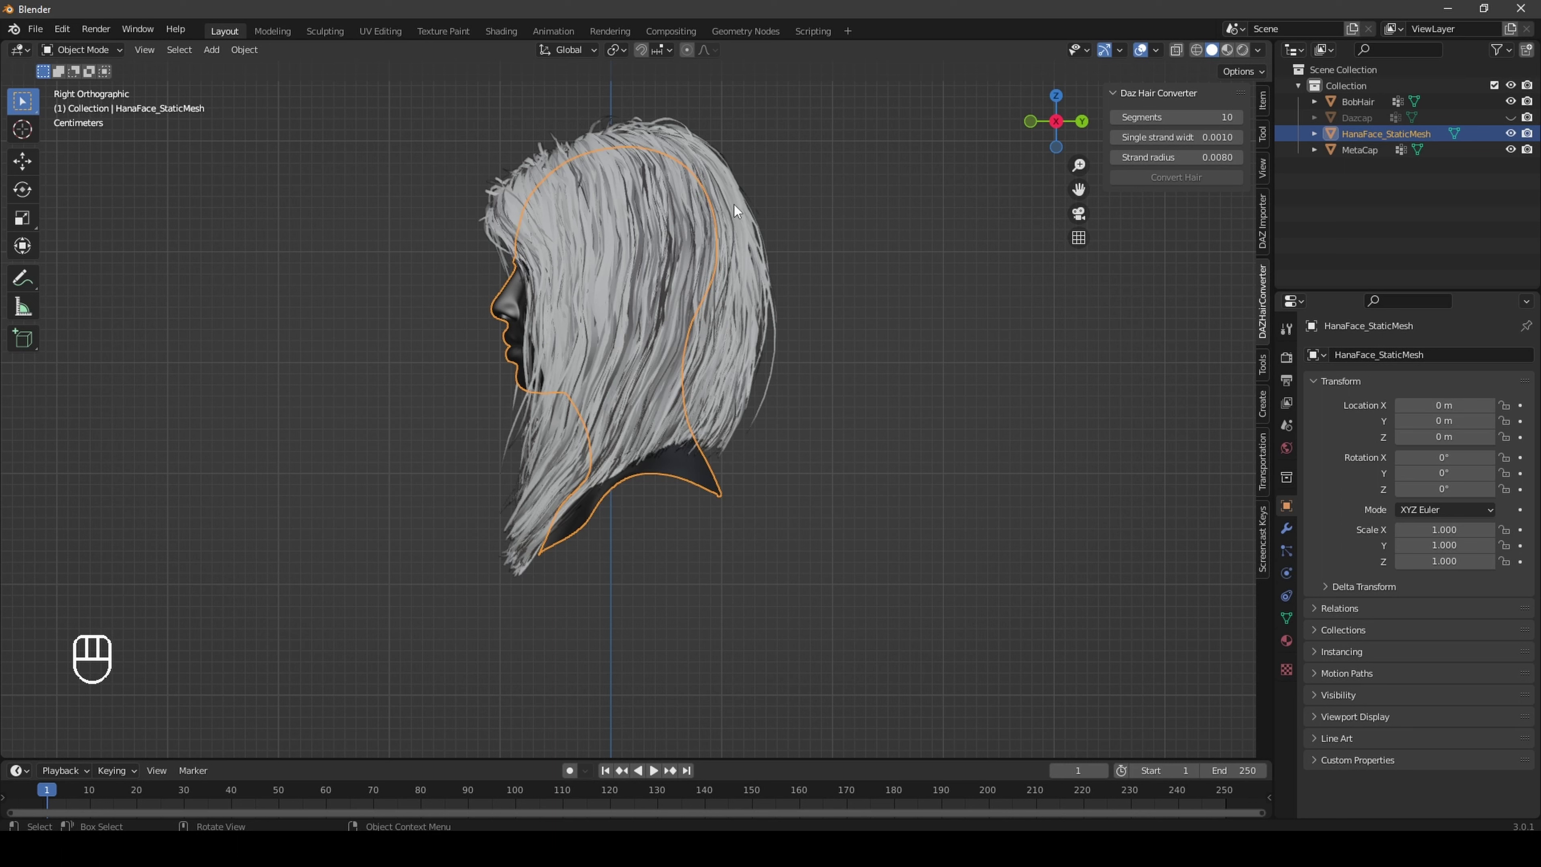
pyautogui.click(742, 217)
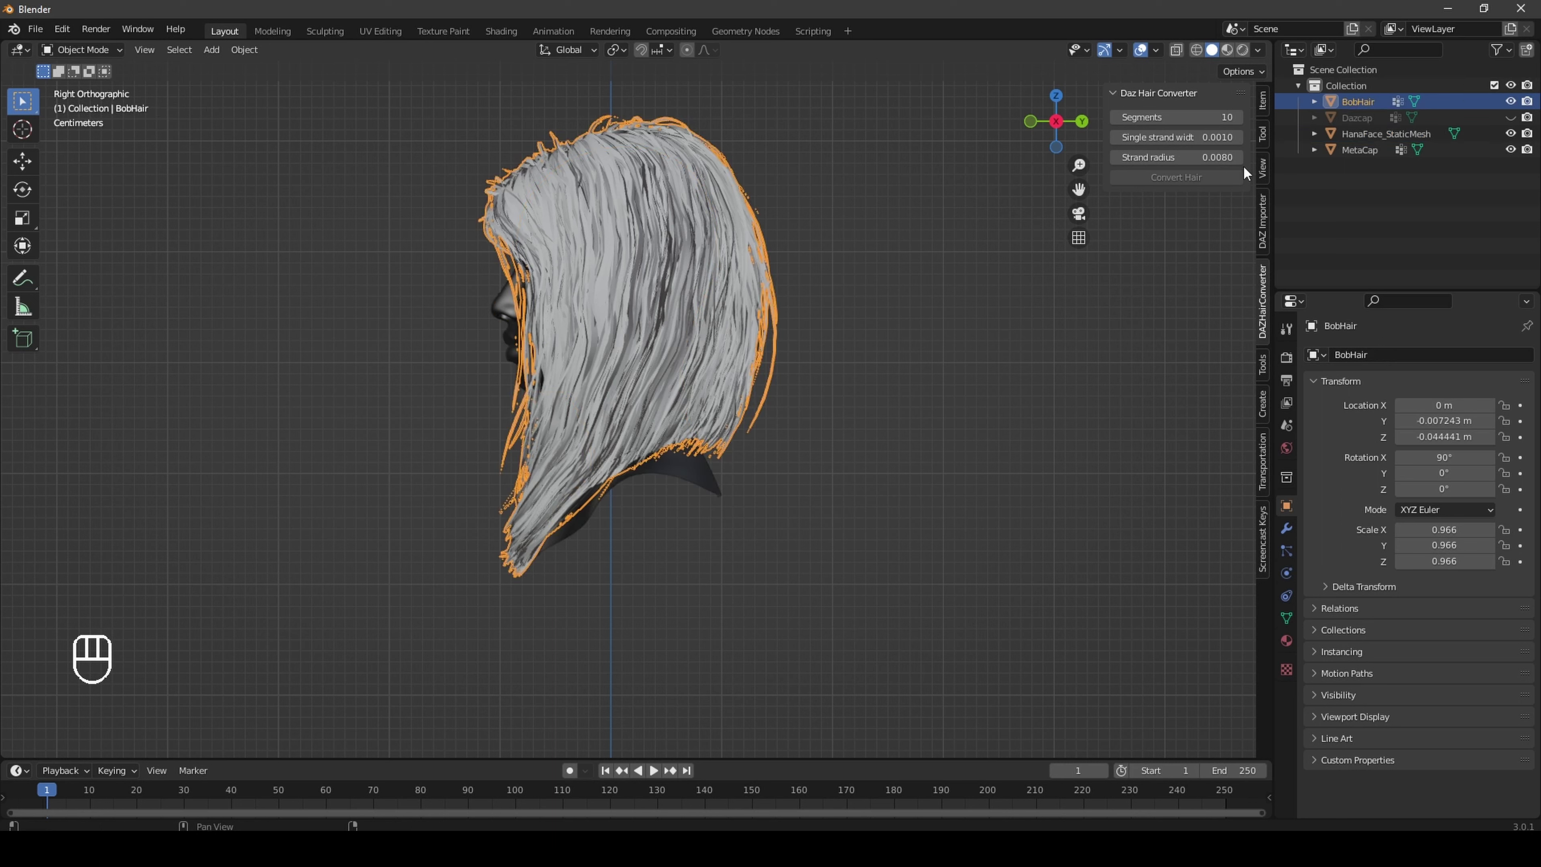
pyautogui.press('g')
pyautogui.click(912, 188)
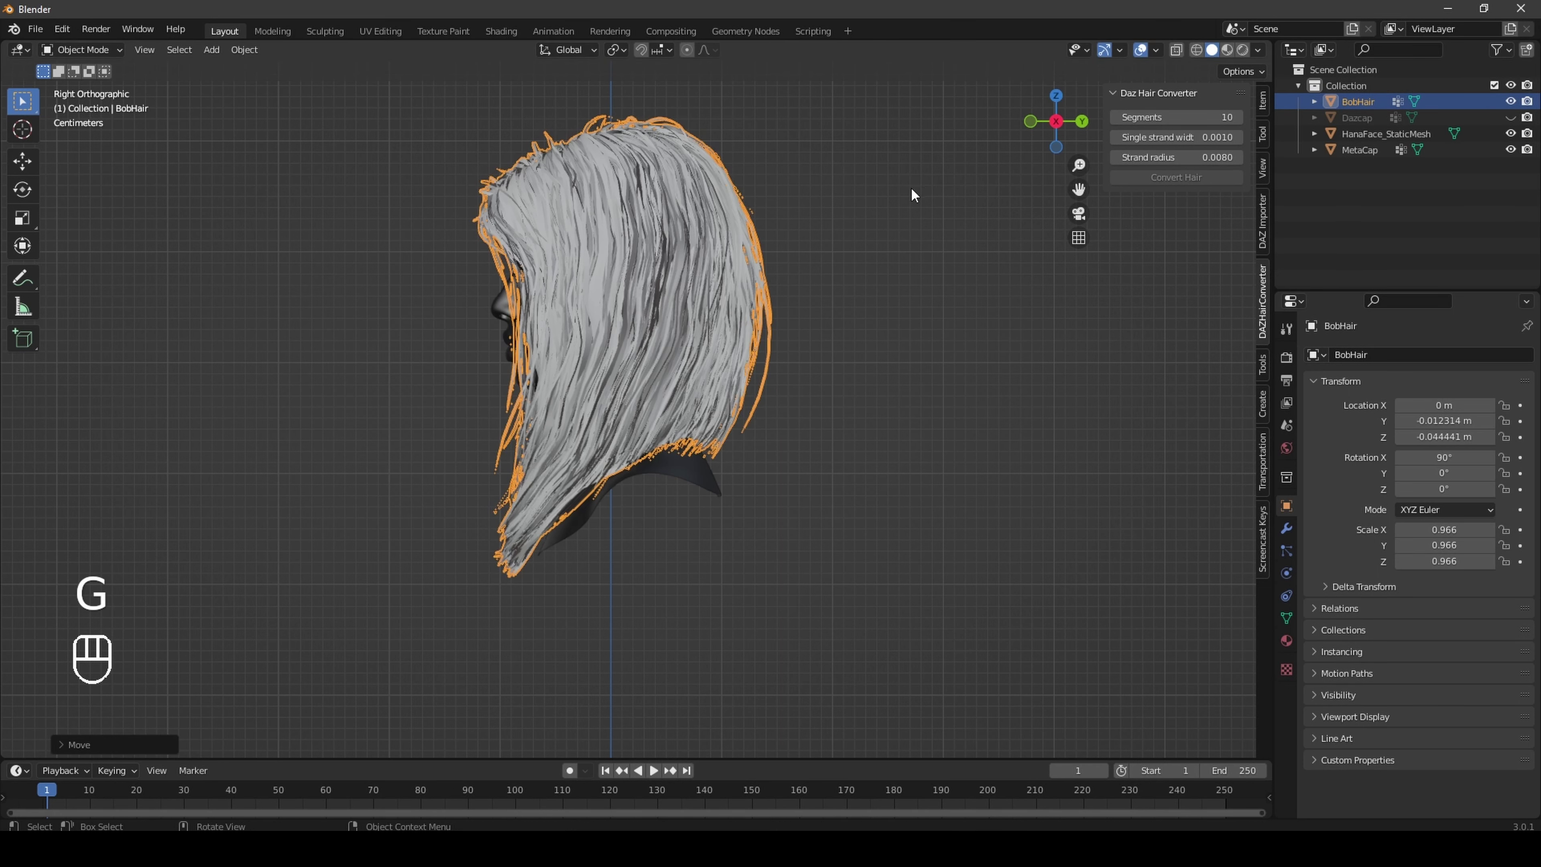
# Step: Examine how BobHair fits HanaFace_StaticMesh from the side, at an angle and from the front
pyautogui.click(1347, 135)
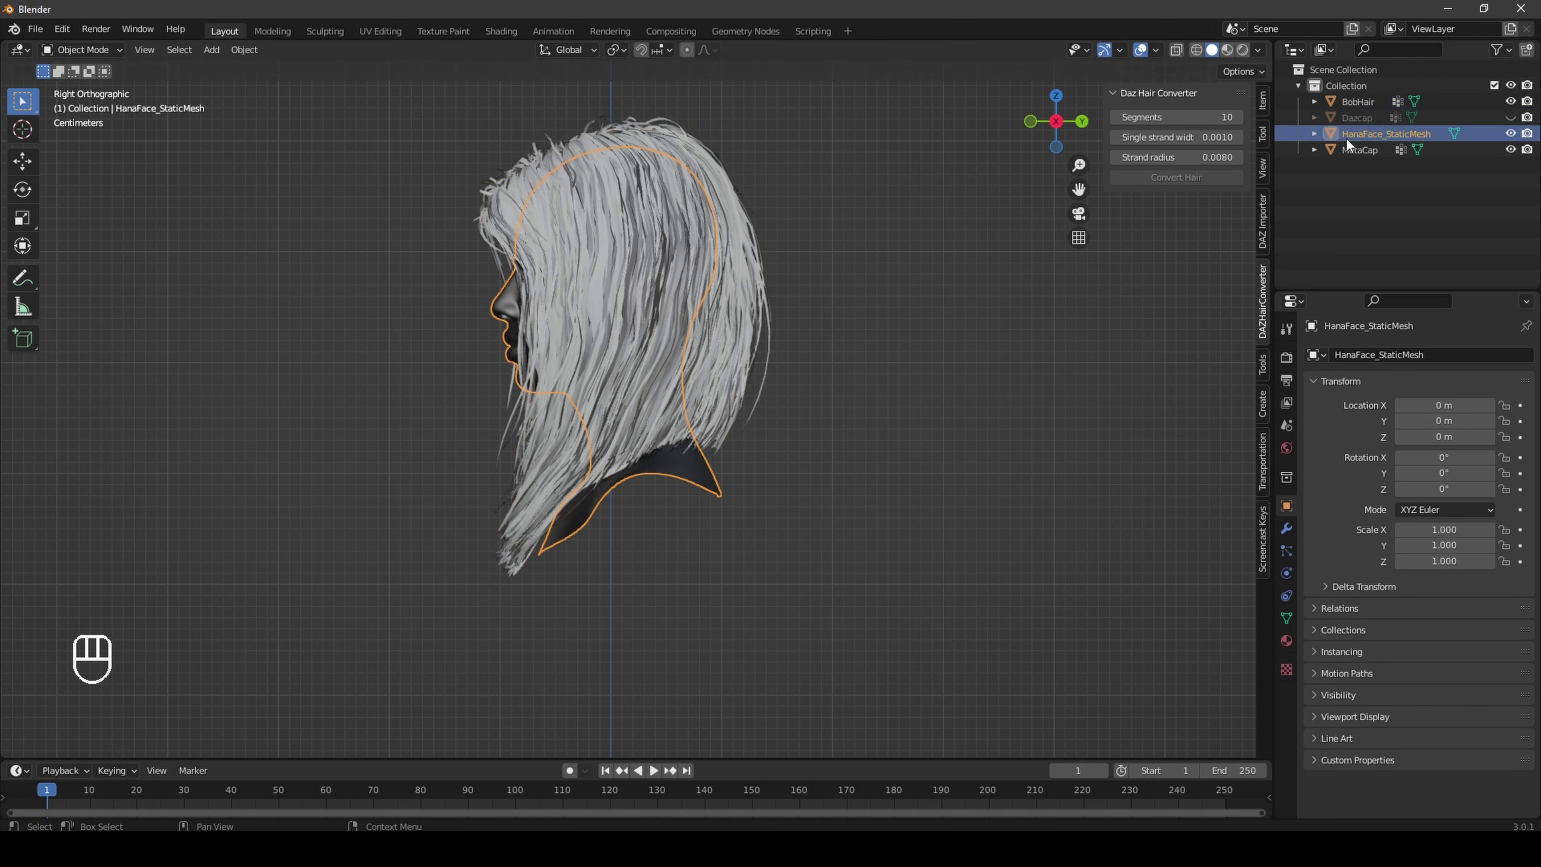
pyautogui.moveTo(1055, 122)
pyautogui.mouseDown()
pyautogui.moveTo(1135, 125)
pyautogui.moveTo(1029, 121)
pyautogui.moveTo(1068, 133)
pyautogui.mouseUp()
pyautogui.click(1059, 118)
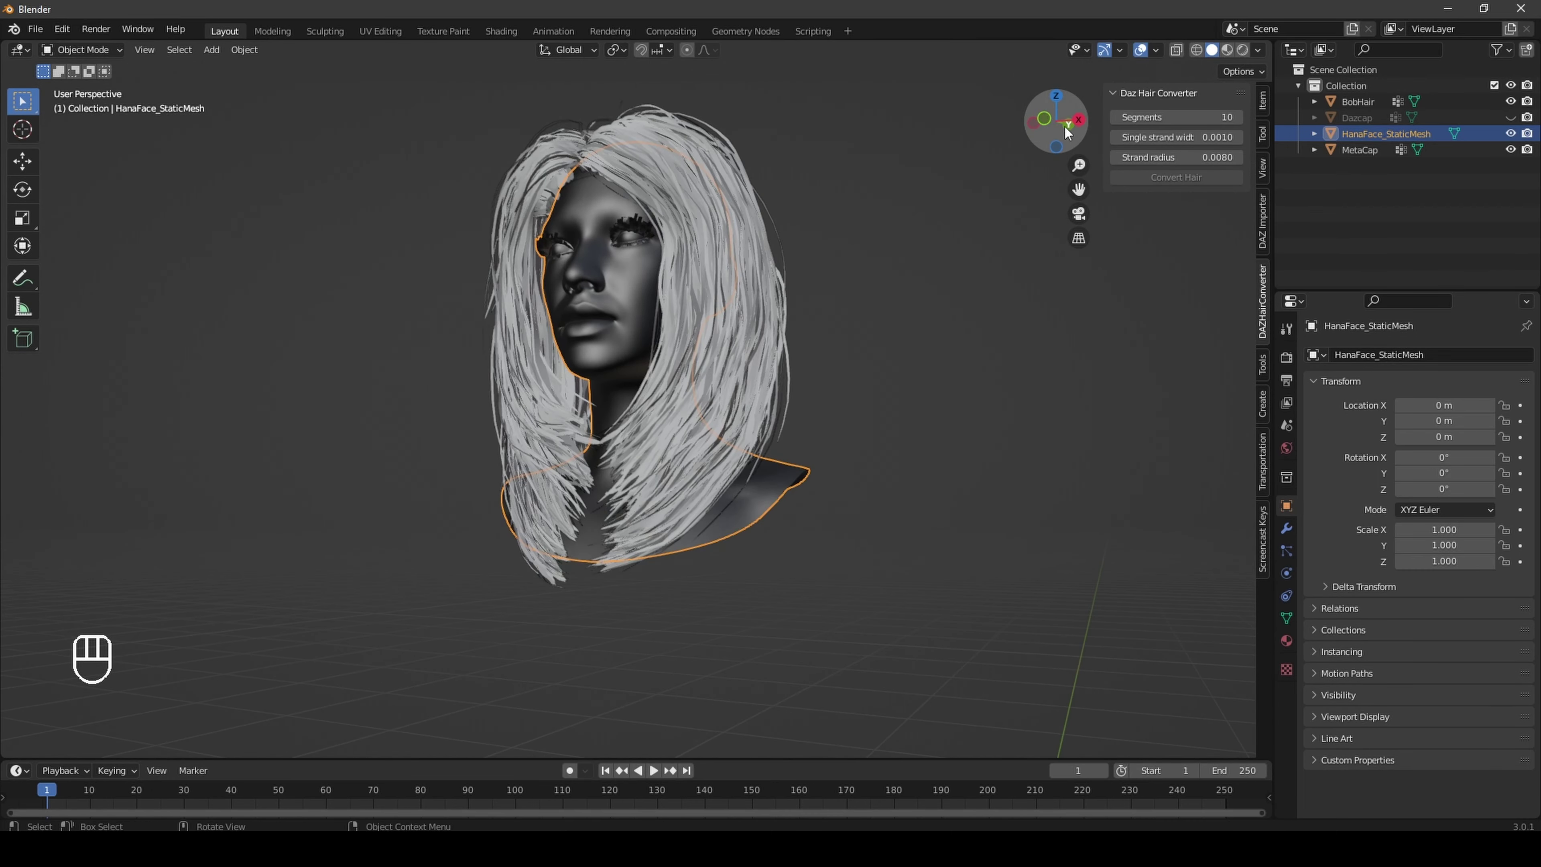
pyautogui.click(1043, 120)
pyautogui.click(831, 263)
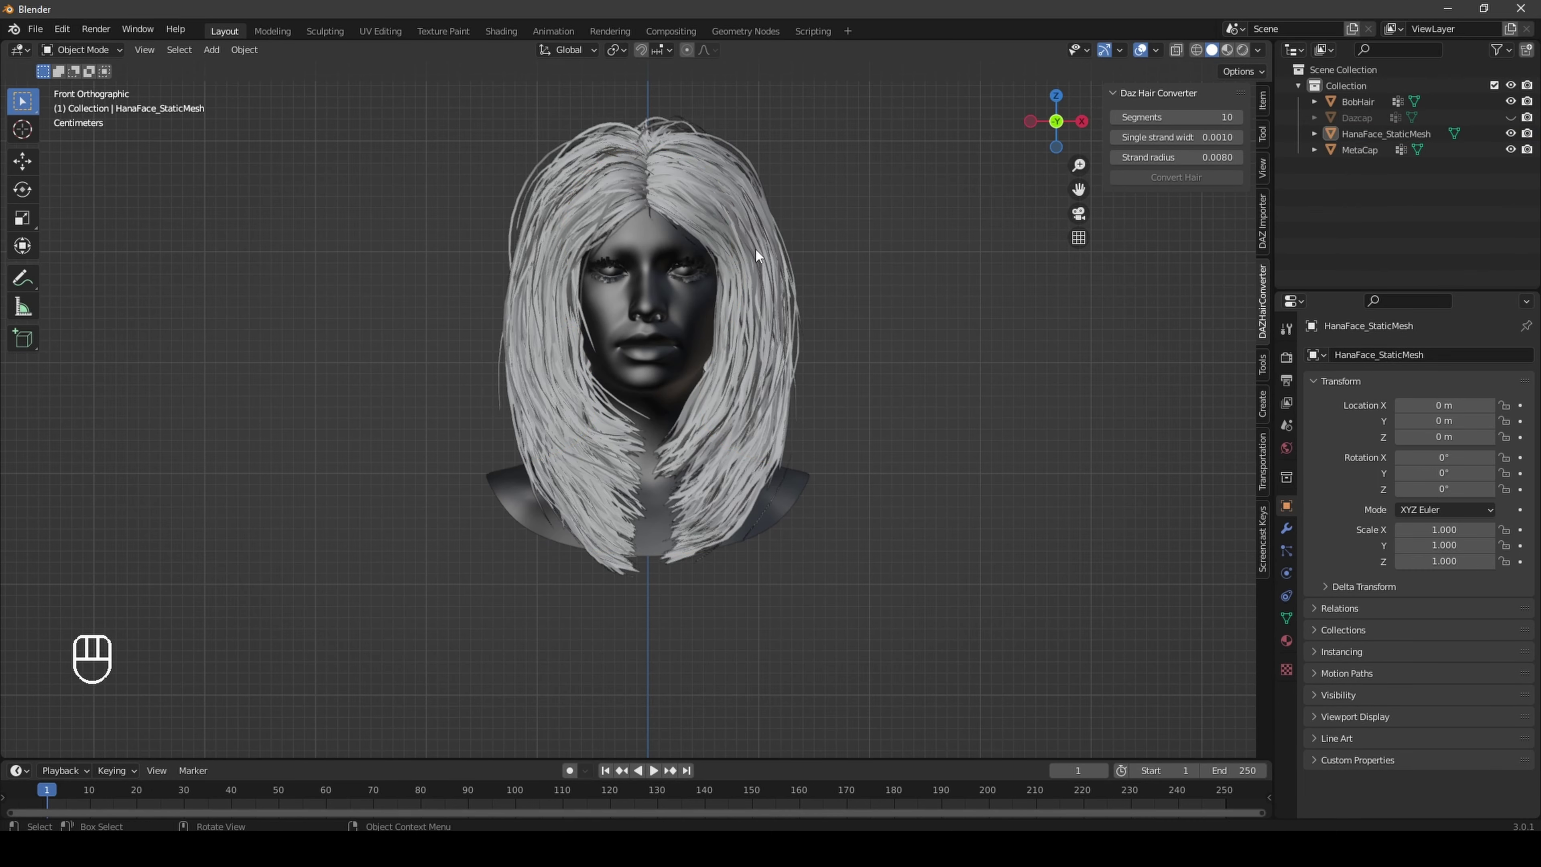
pyautogui.click(757, 250)
pyautogui.click(983, 303)
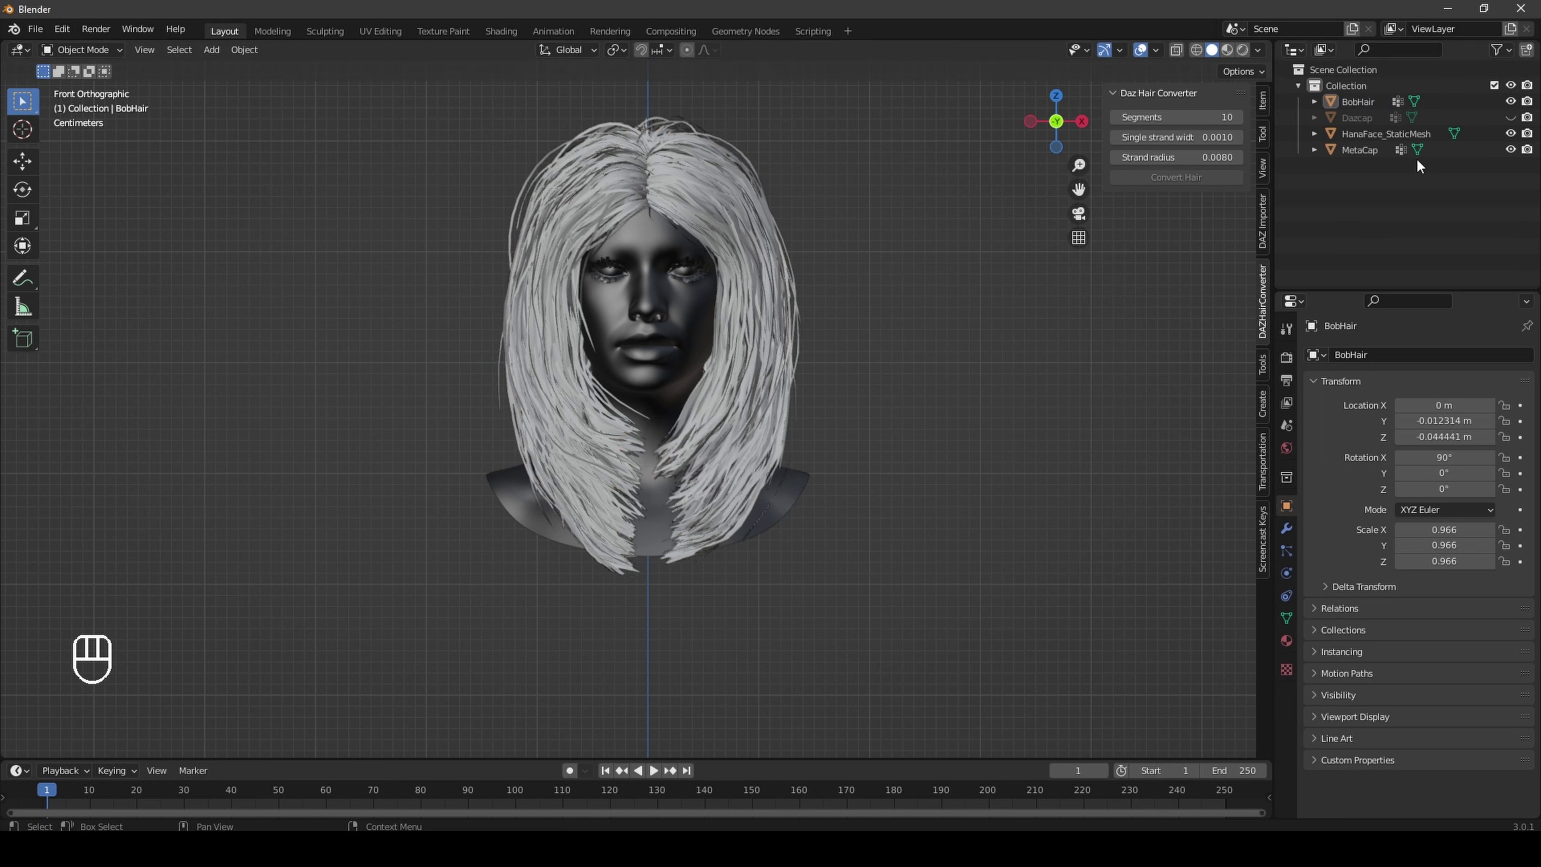
pyautogui.moveTo(1063, 125); pyautogui.dragTo(1035, 117)
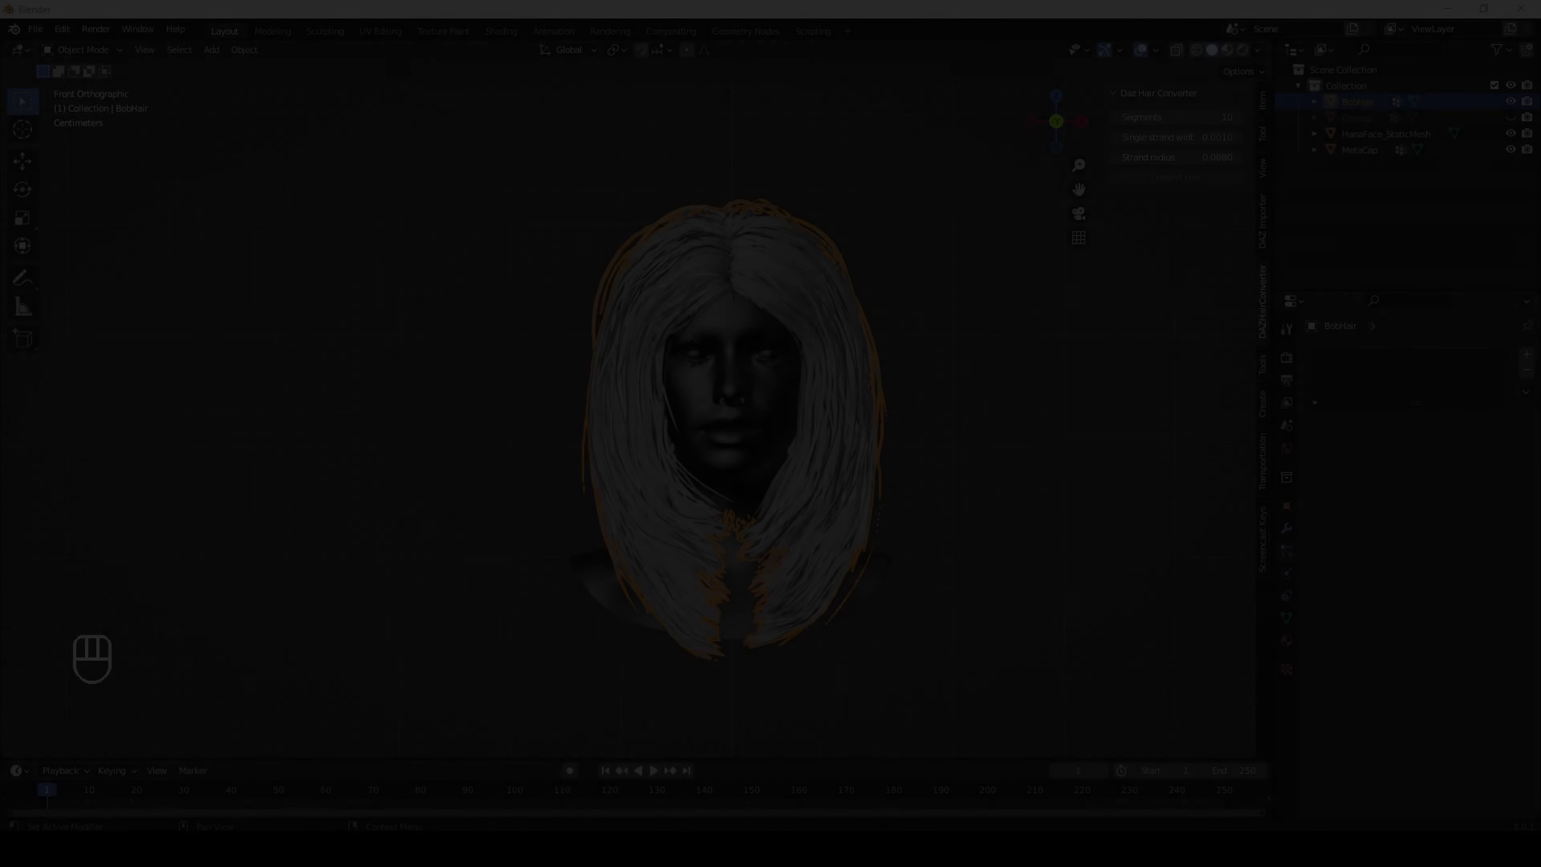
# Step: Remove the unused material slots from BobHair
pyautogui.moveTo(1056, 121); pyautogui.dragTo(1000, 124)
pyautogui.click(747, 266)
pyautogui.click(756, 212)
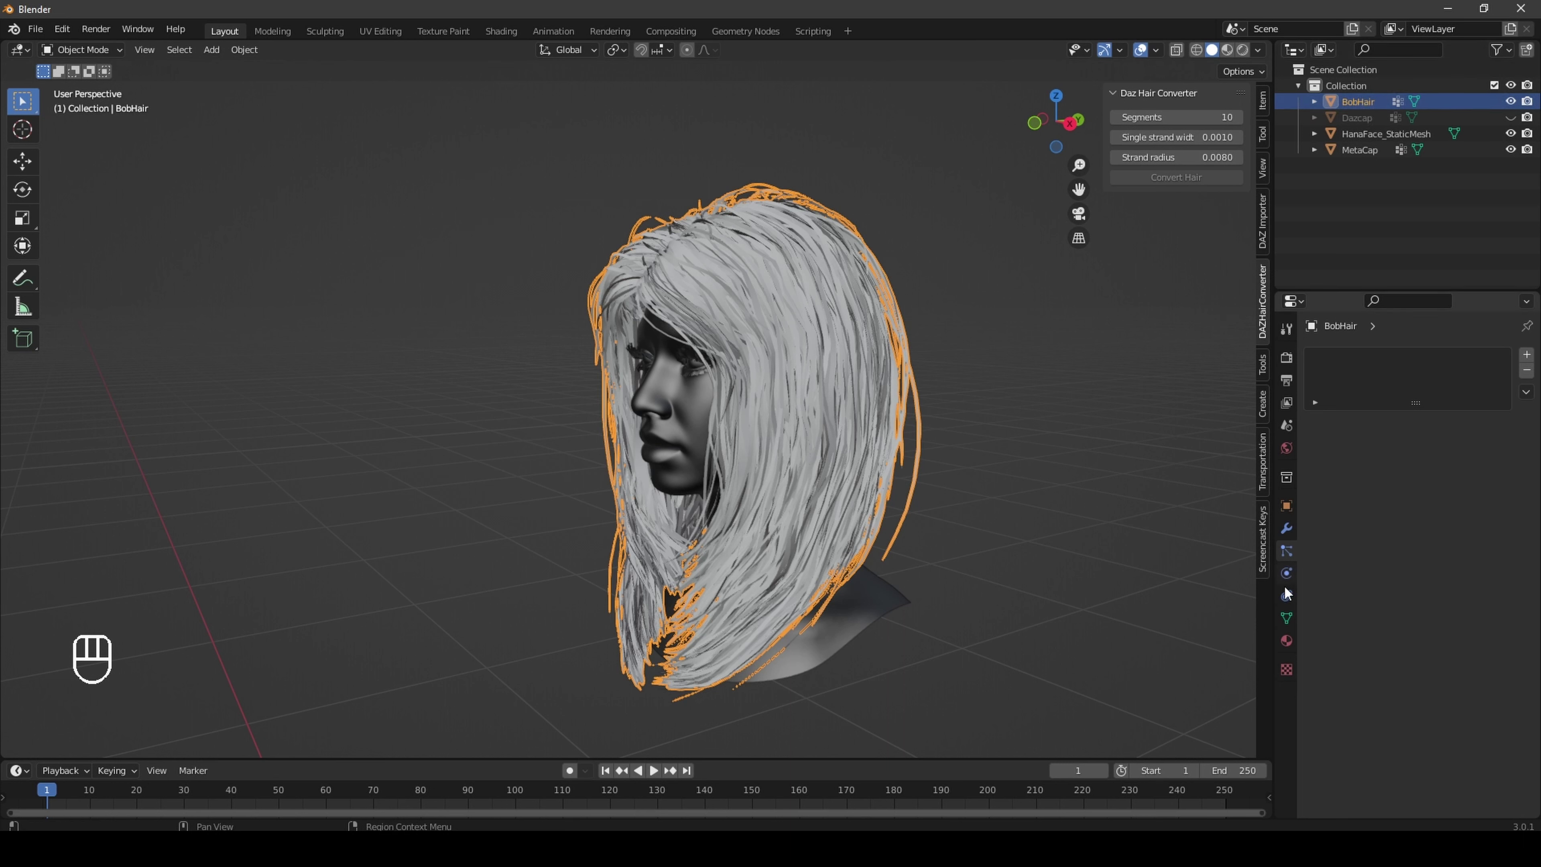
pyautogui.click(1288, 639)
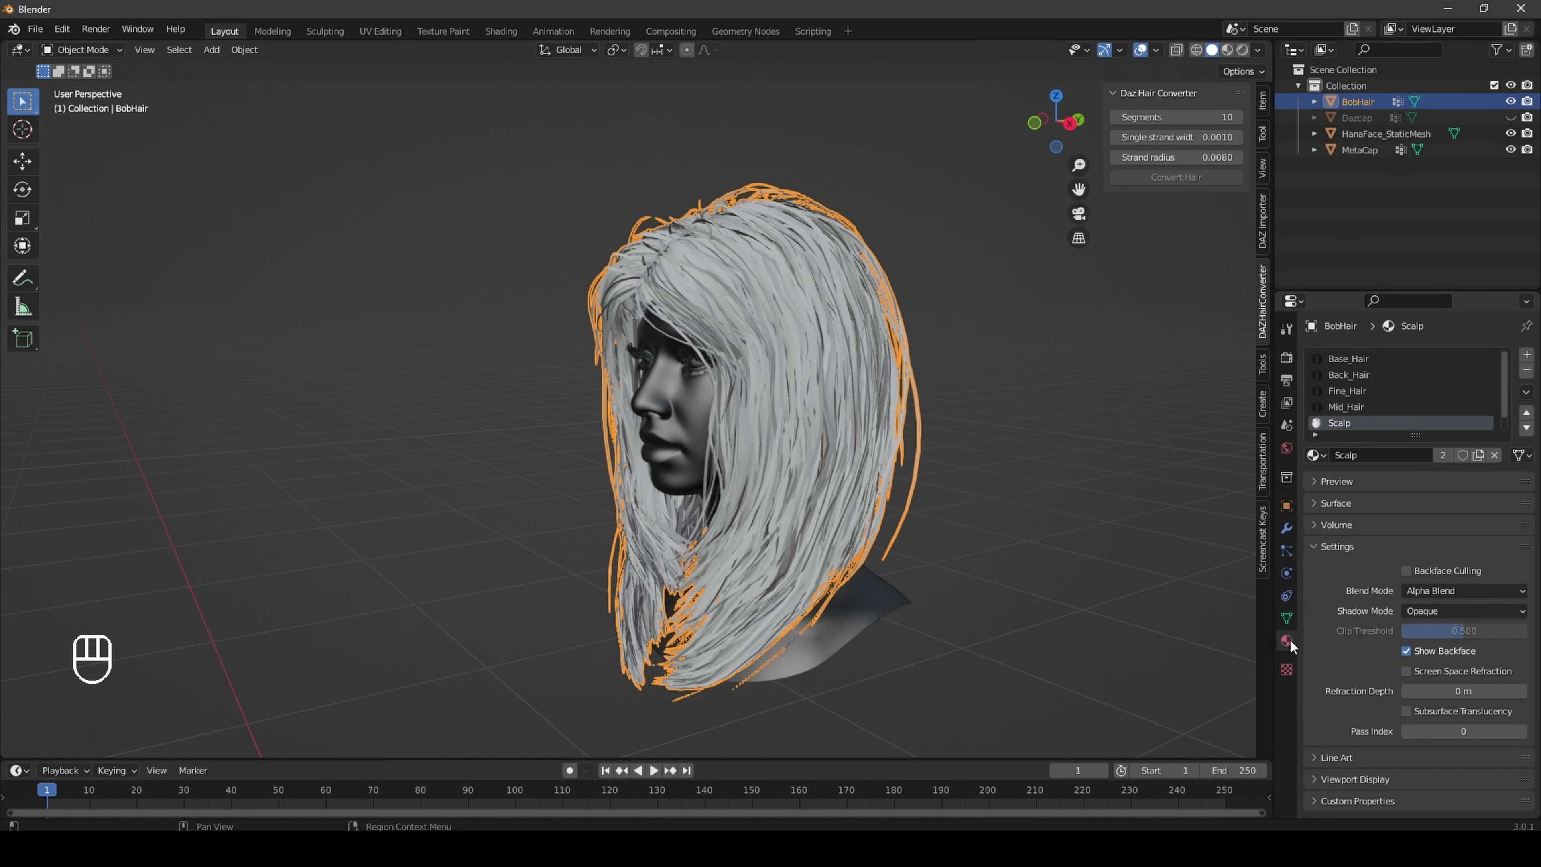
pyautogui.click(1525, 391)
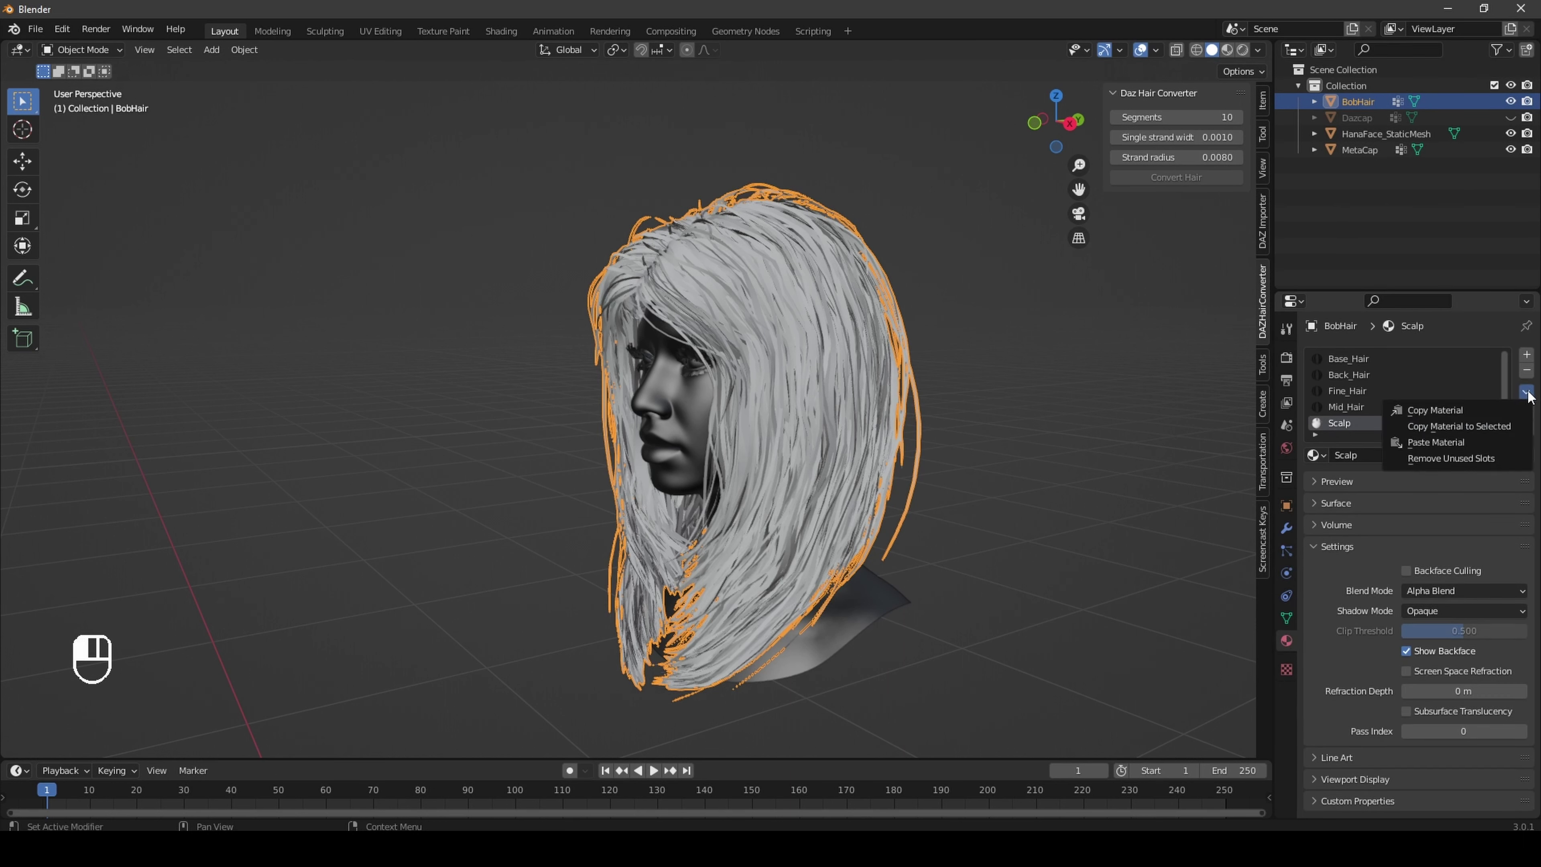
pyautogui.click(1484, 458)
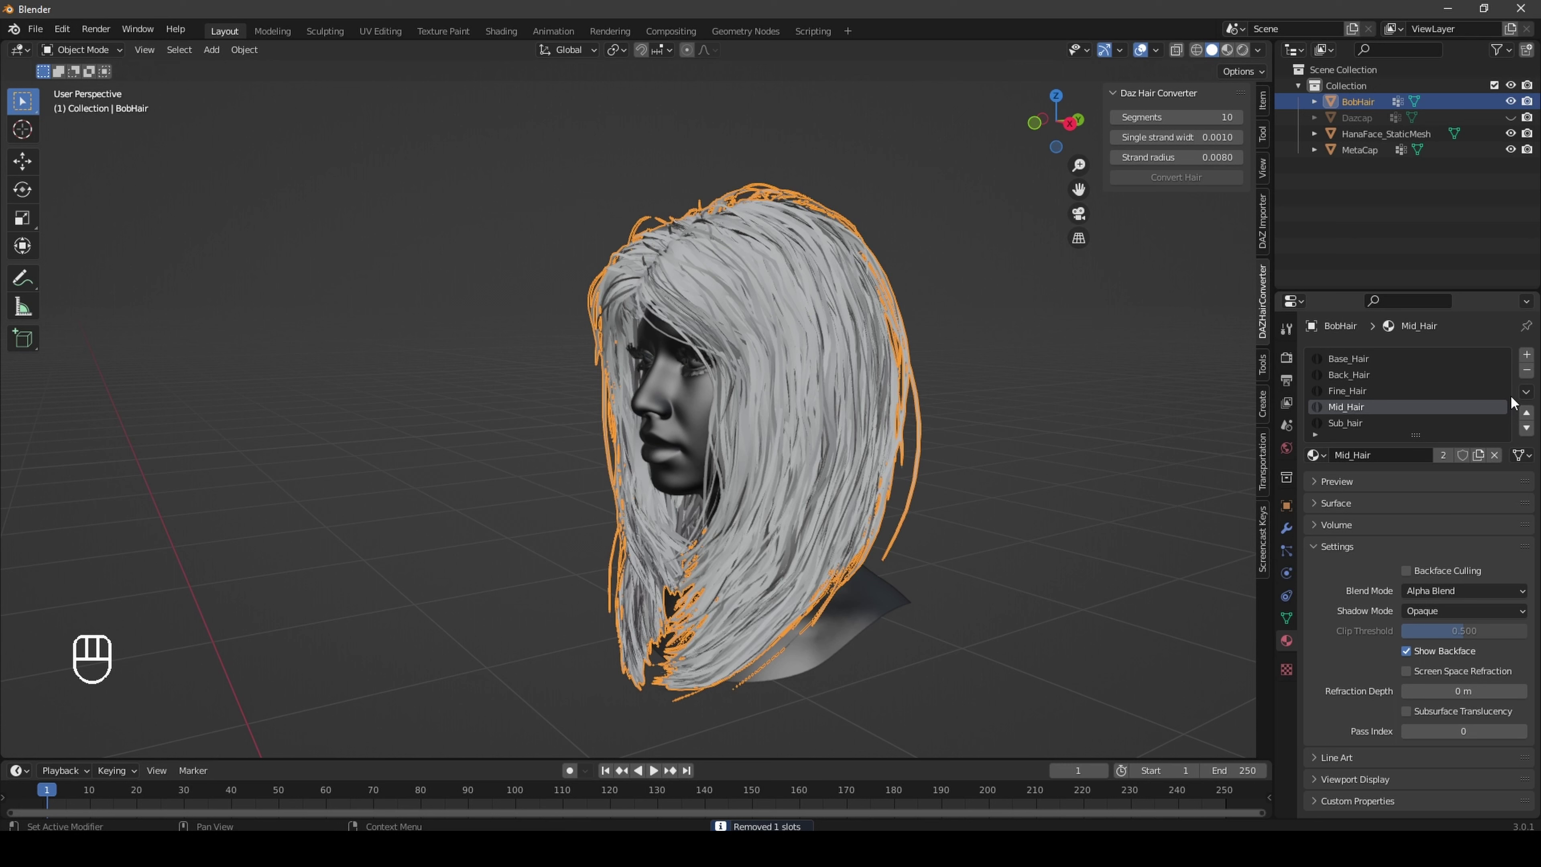
# Step: Review the materials and vertex groups of MetaCap and BobHair
pyautogui.click(1360, 151)
pyautogui.click(1359, 101)
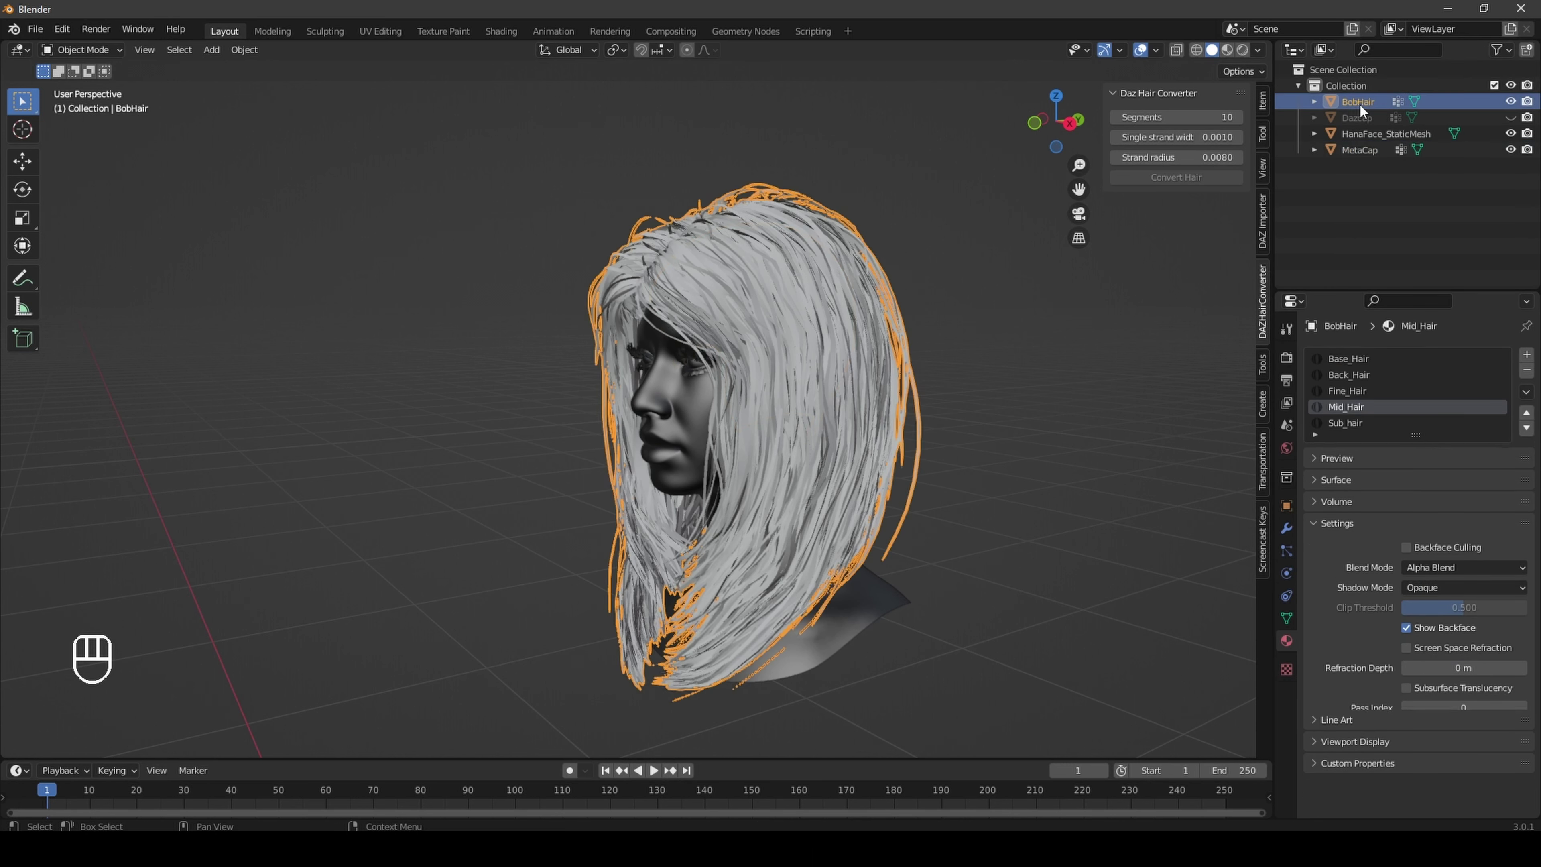
pyautogui.click(1369, 150)
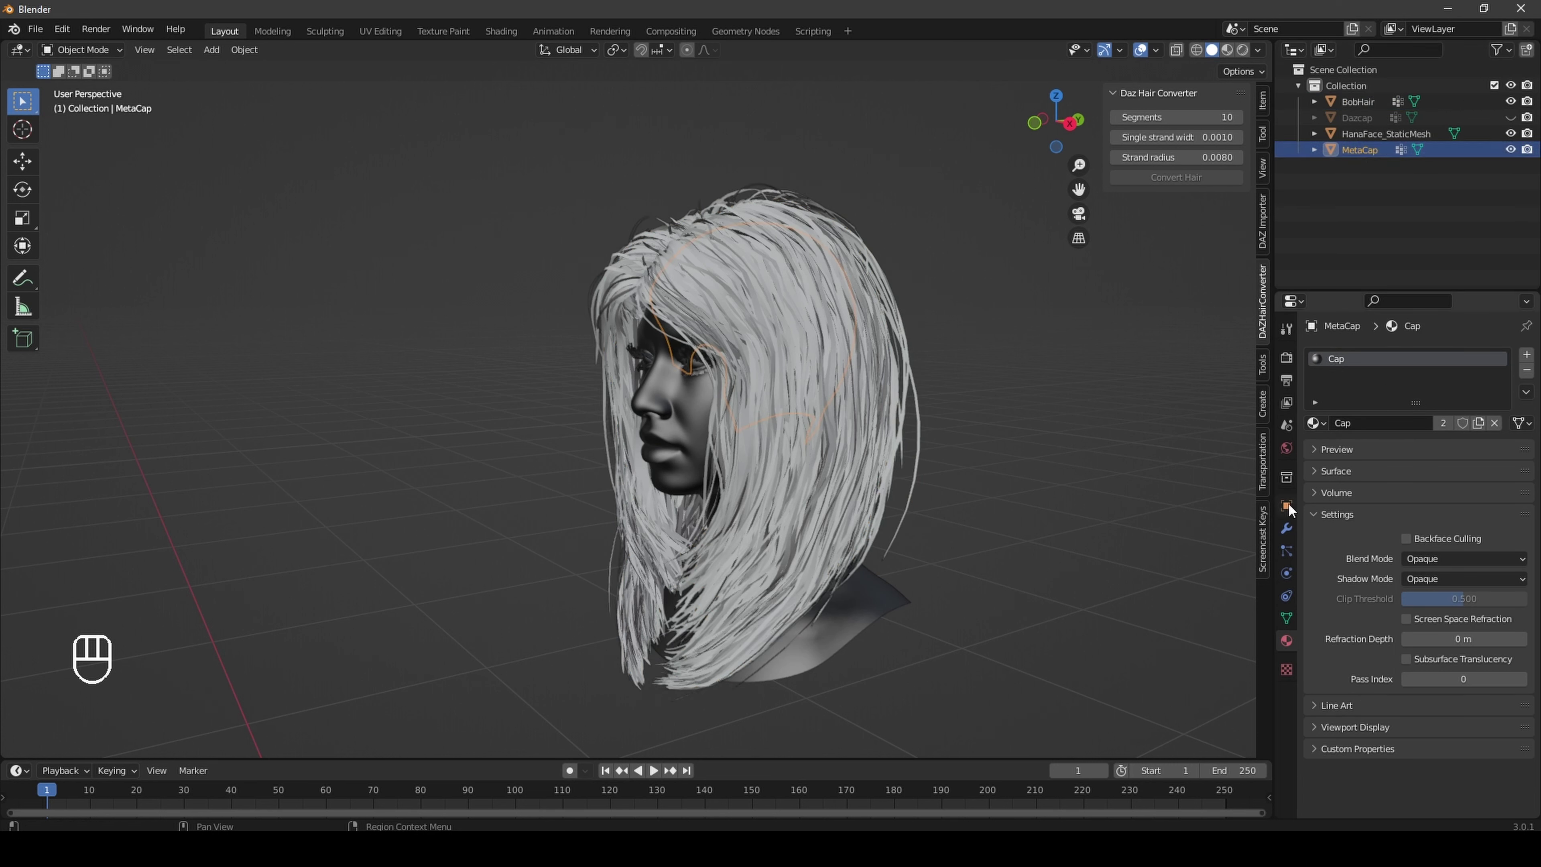
pyautogui.click(1285, 620)
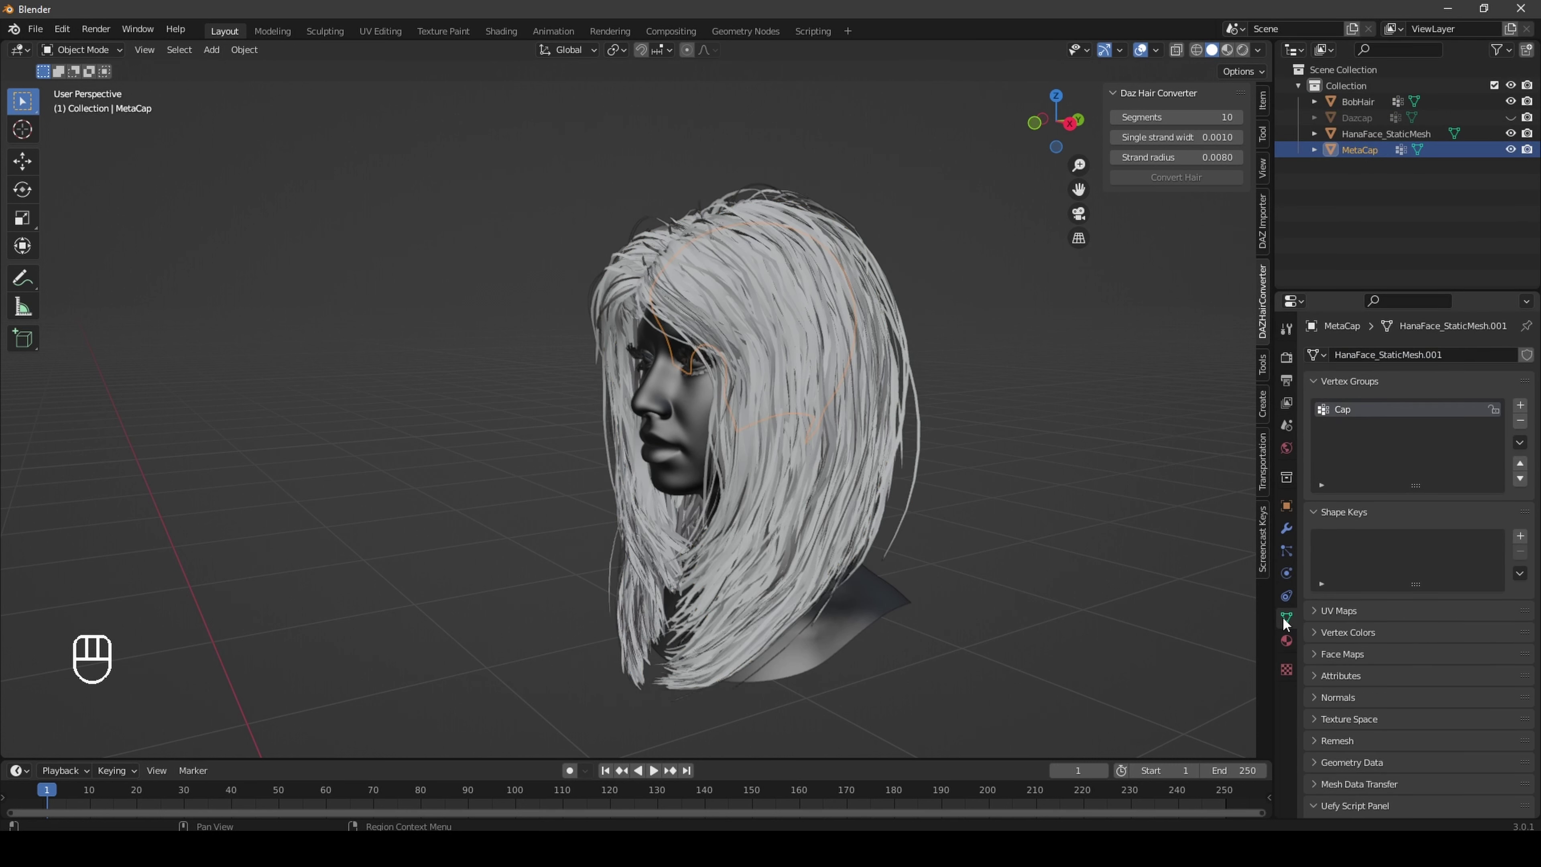
pyautogui.click(1373, 100)
# Step: Open the Sculpting workspace with BobHair as the active object and bring the hair into close view
pyautogui.moveTo(1065, 127)
pyautogui.mouseDown()
pyautogui.moveTo(1156, 120)
pyautogui.moveTo(928, 122)
pyautogui.moveTo(1071, 118)
pyautogui.mouseUp()
pyautogui.click(1045, 124)
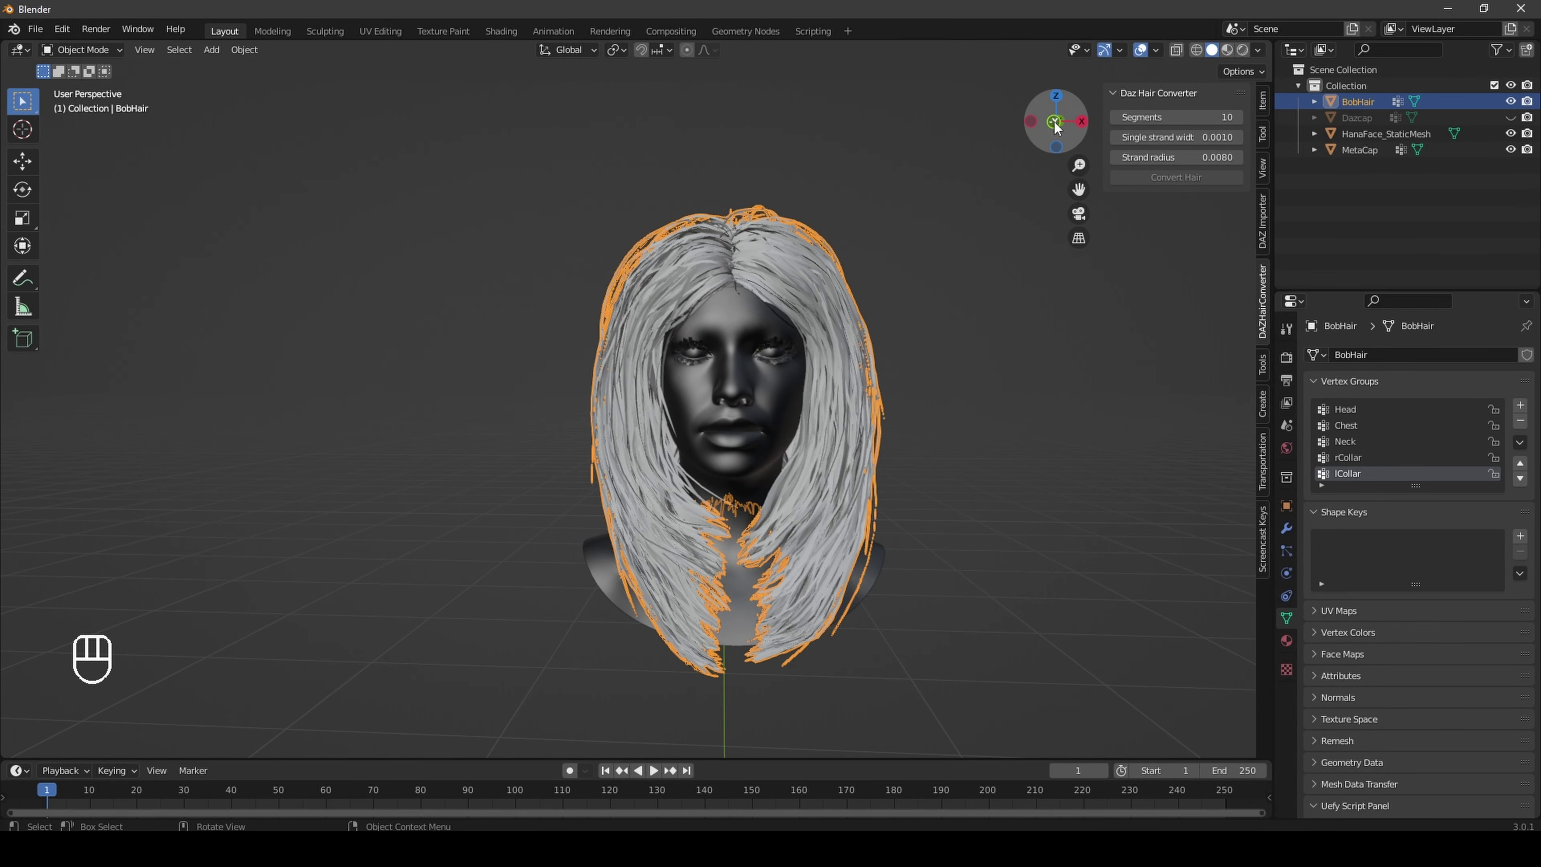
pyautogui.click(1056, 124)
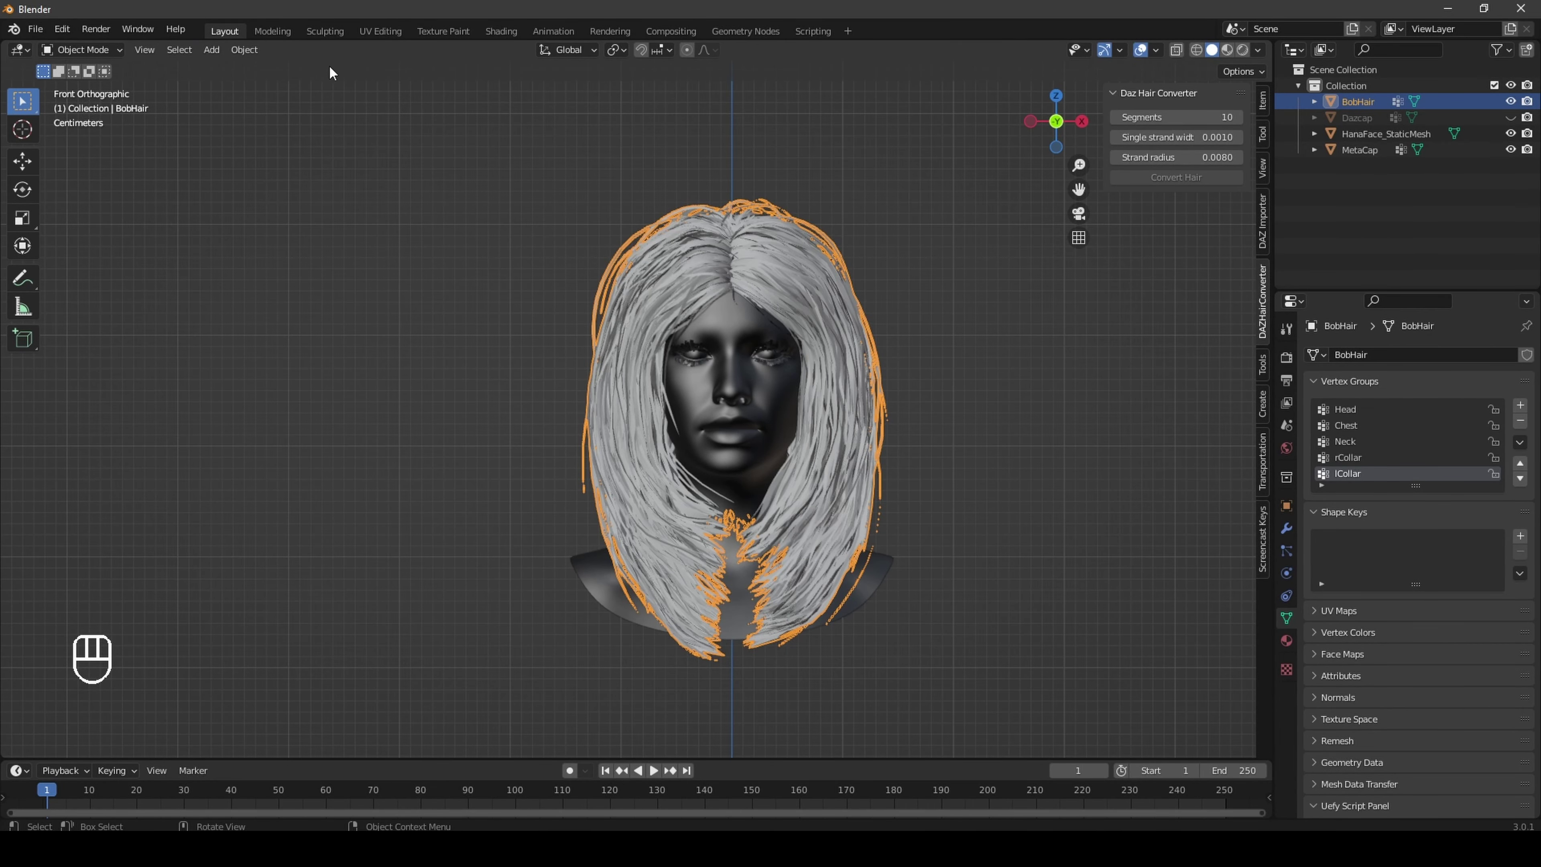
pyautogui.click(787, 288)
pyautogui.click(812, 259)
pyautogui.click(325, 31)
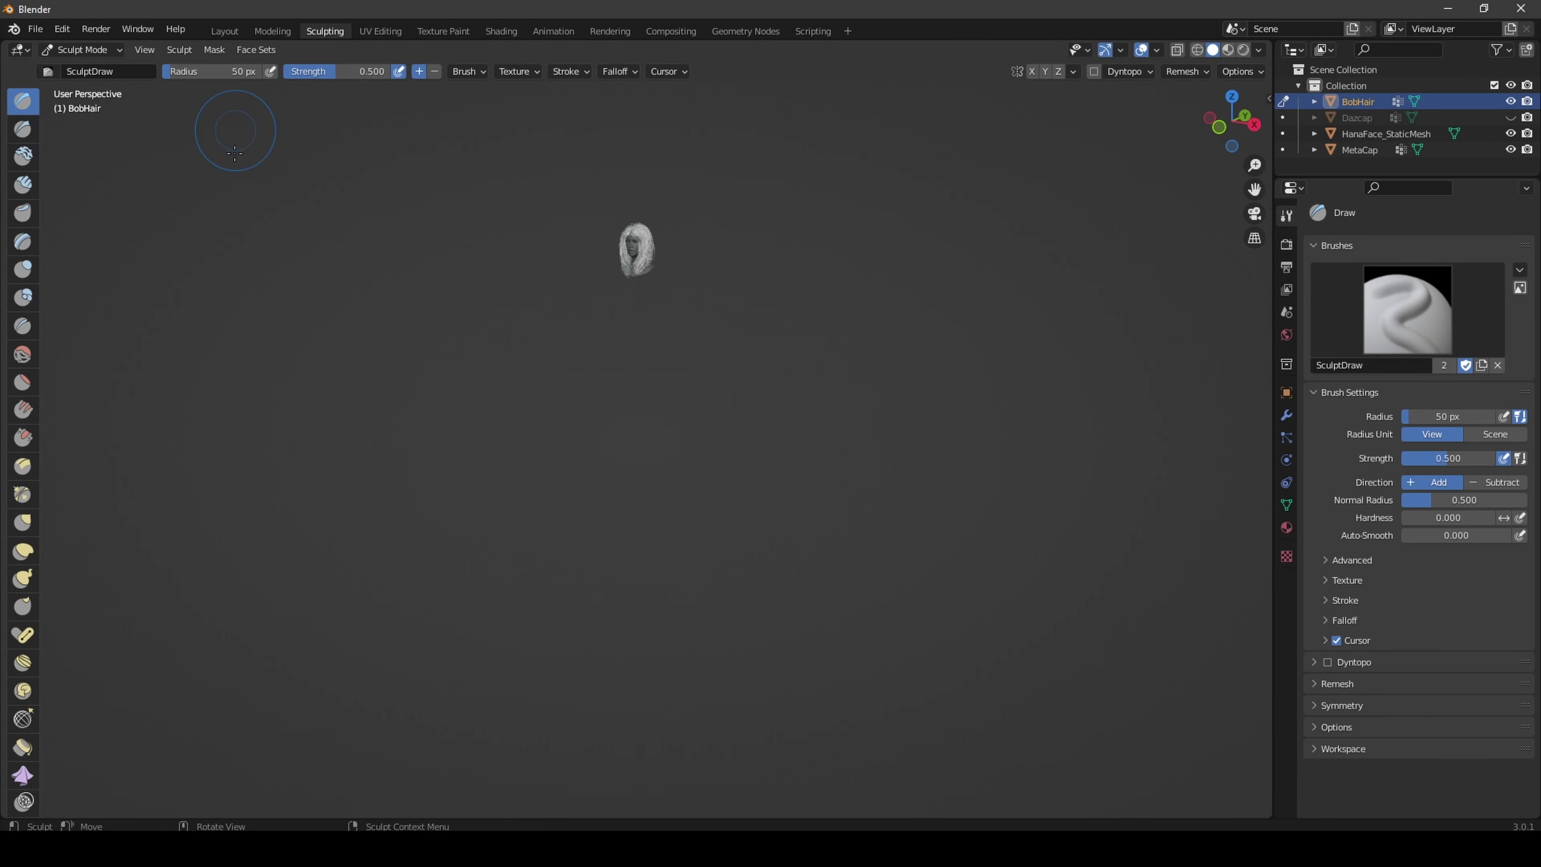
pyautogui.hotkey('shift', 'c')
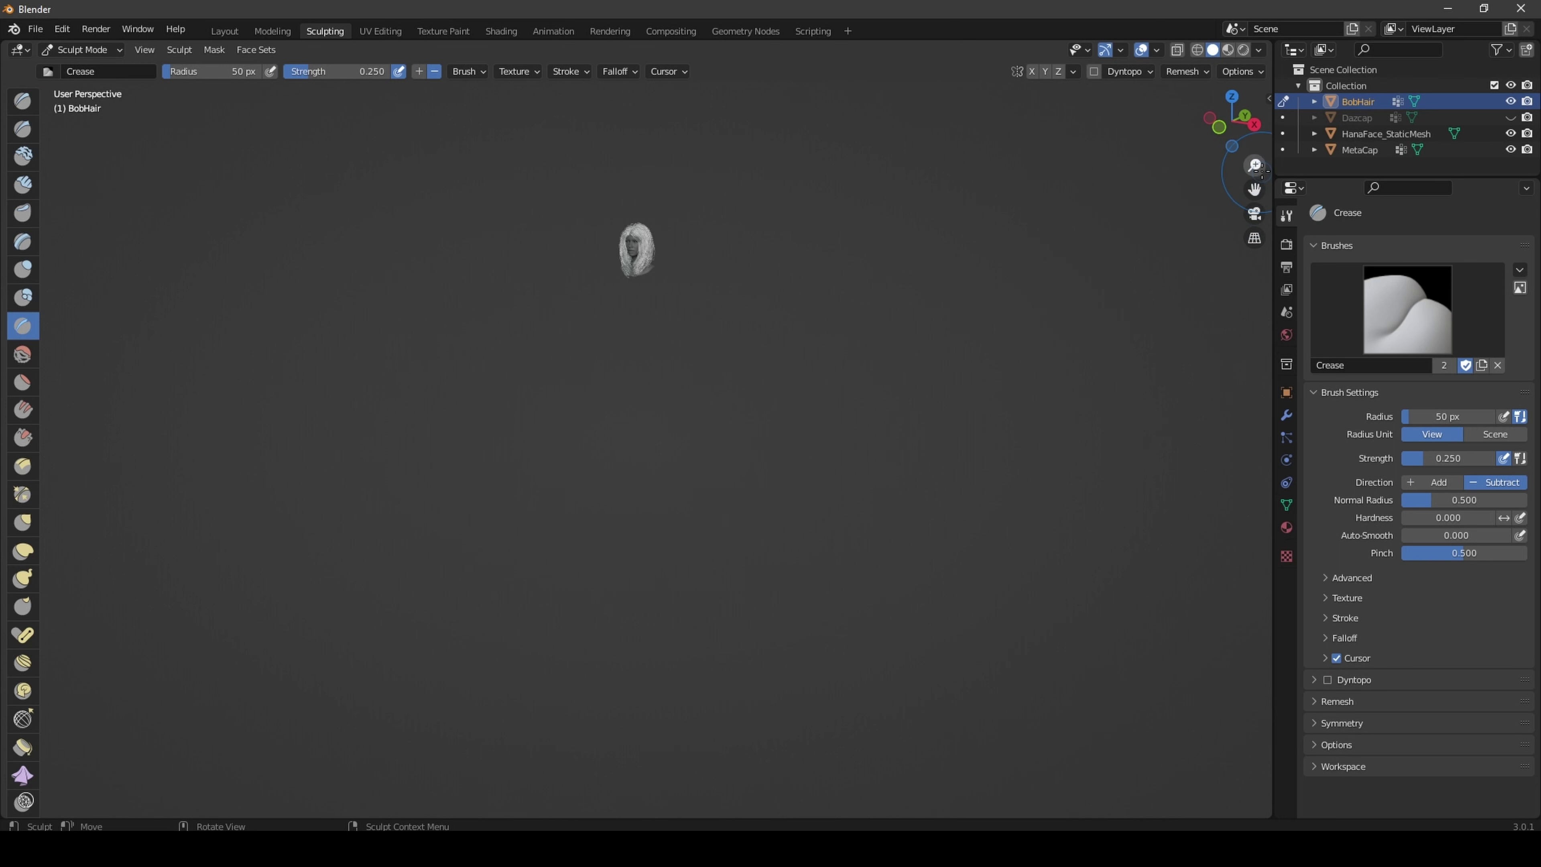
pyautogui.moveTo(1256, 167); pyautogui.dragTo(1219, 683)
pyautogui.moveTo(1255, 189); pyautogui.dragTo(1261, 279)
pyautogui.moveTo(1232, 129)
pyautogui.mouseDown()
pyautogui.moveTo(1264, 130)
pyautogui.moveTo(1227, 129)
pyautogui.mouseUp()
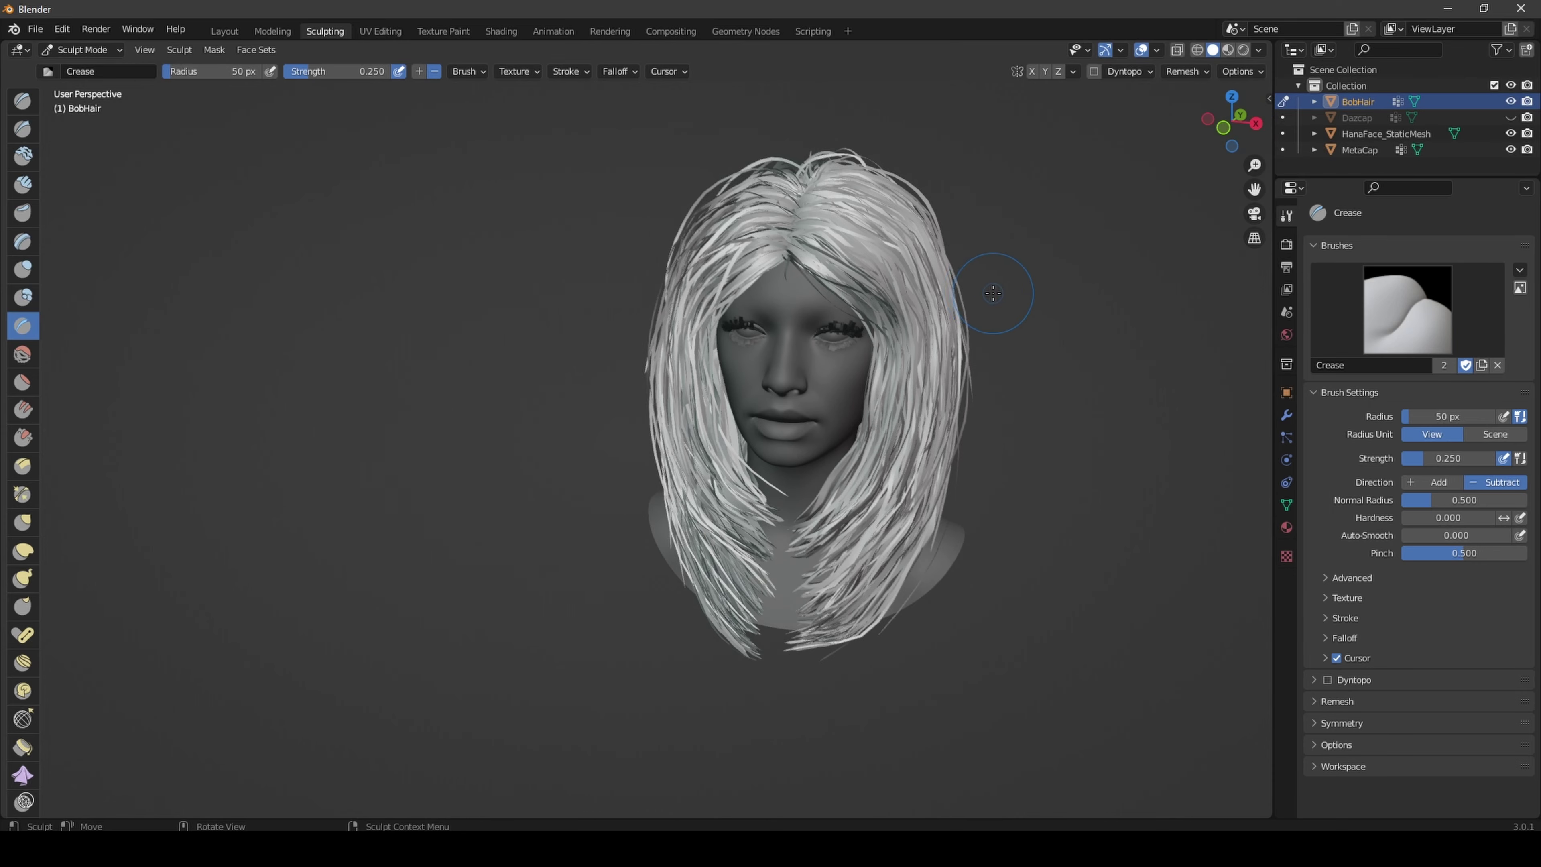
pyautogui.scroll(7, 996, 296)
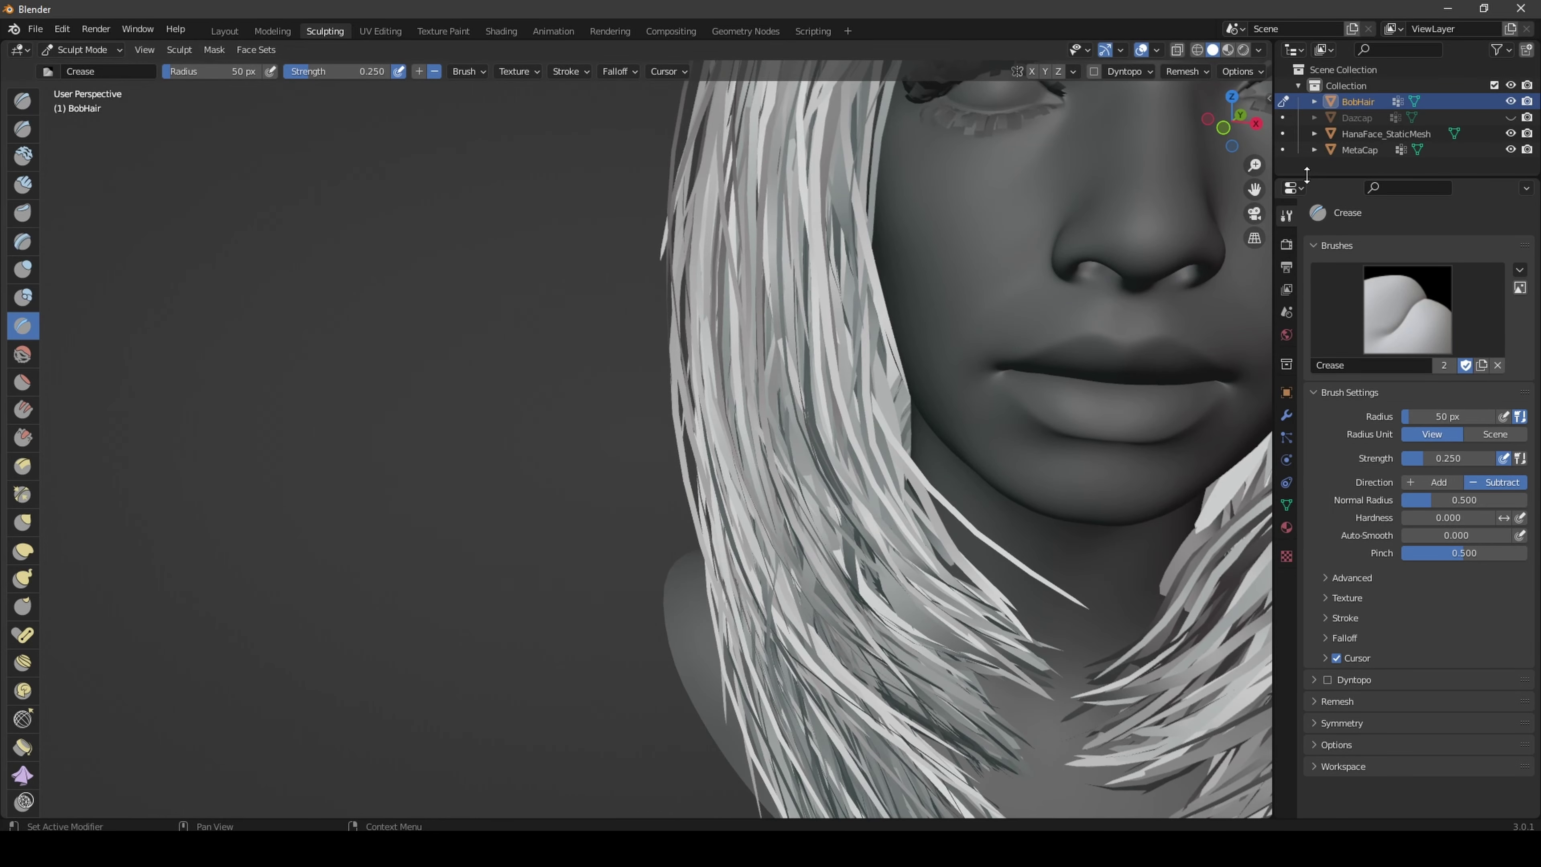
pyautogui.moveTo(1254, 165); pyautogui.dragTo(1254, 252)
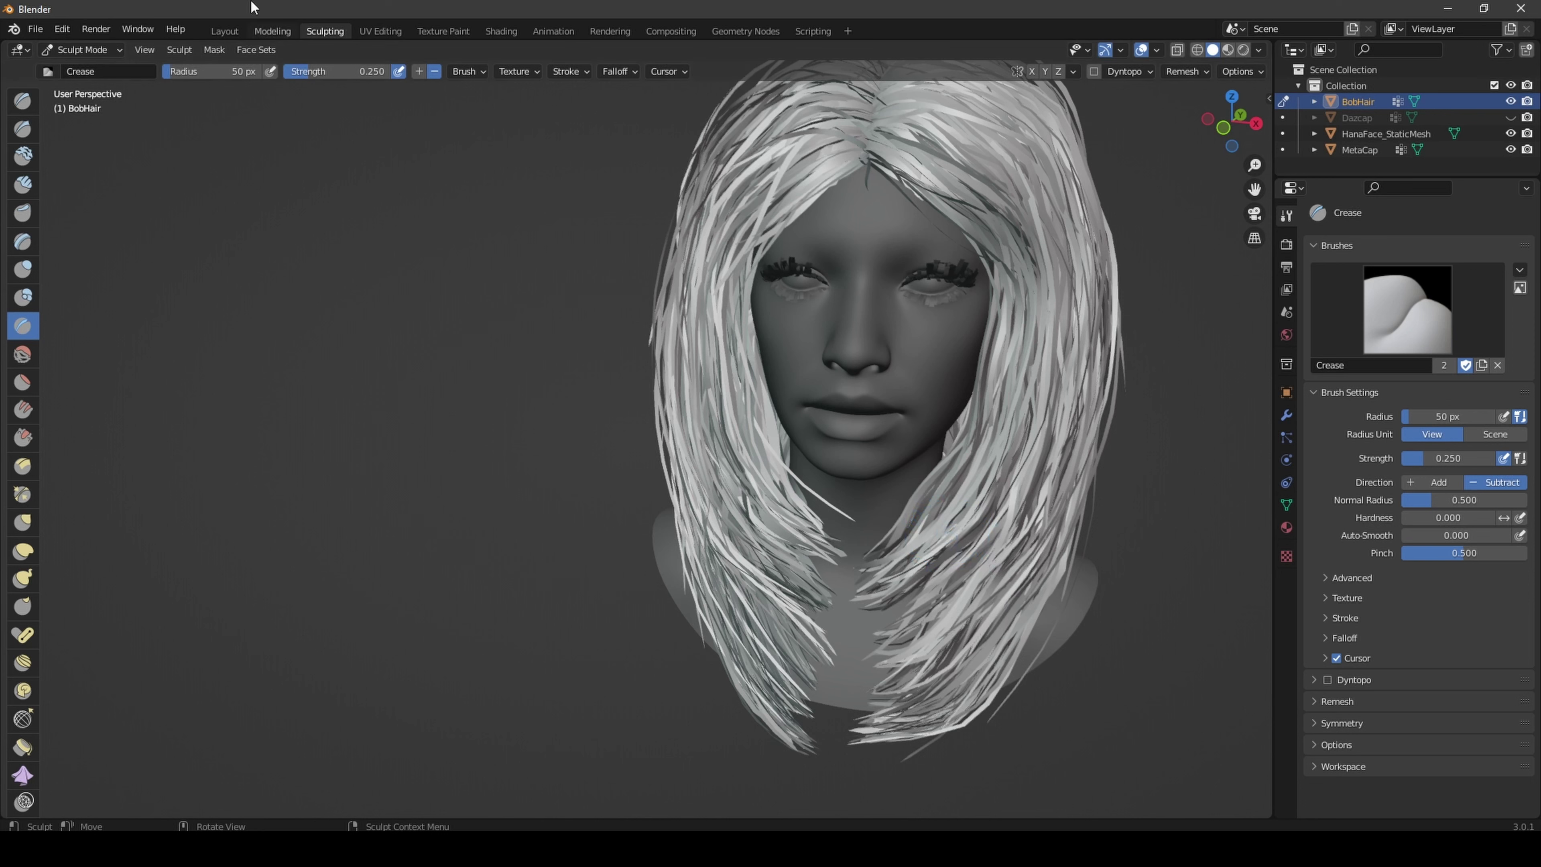
# Step: Set up the Snake Hook brush with X-axis symmetry and a radius of 232 px for sculpting from the front
pyautogui.click(1223, 127)
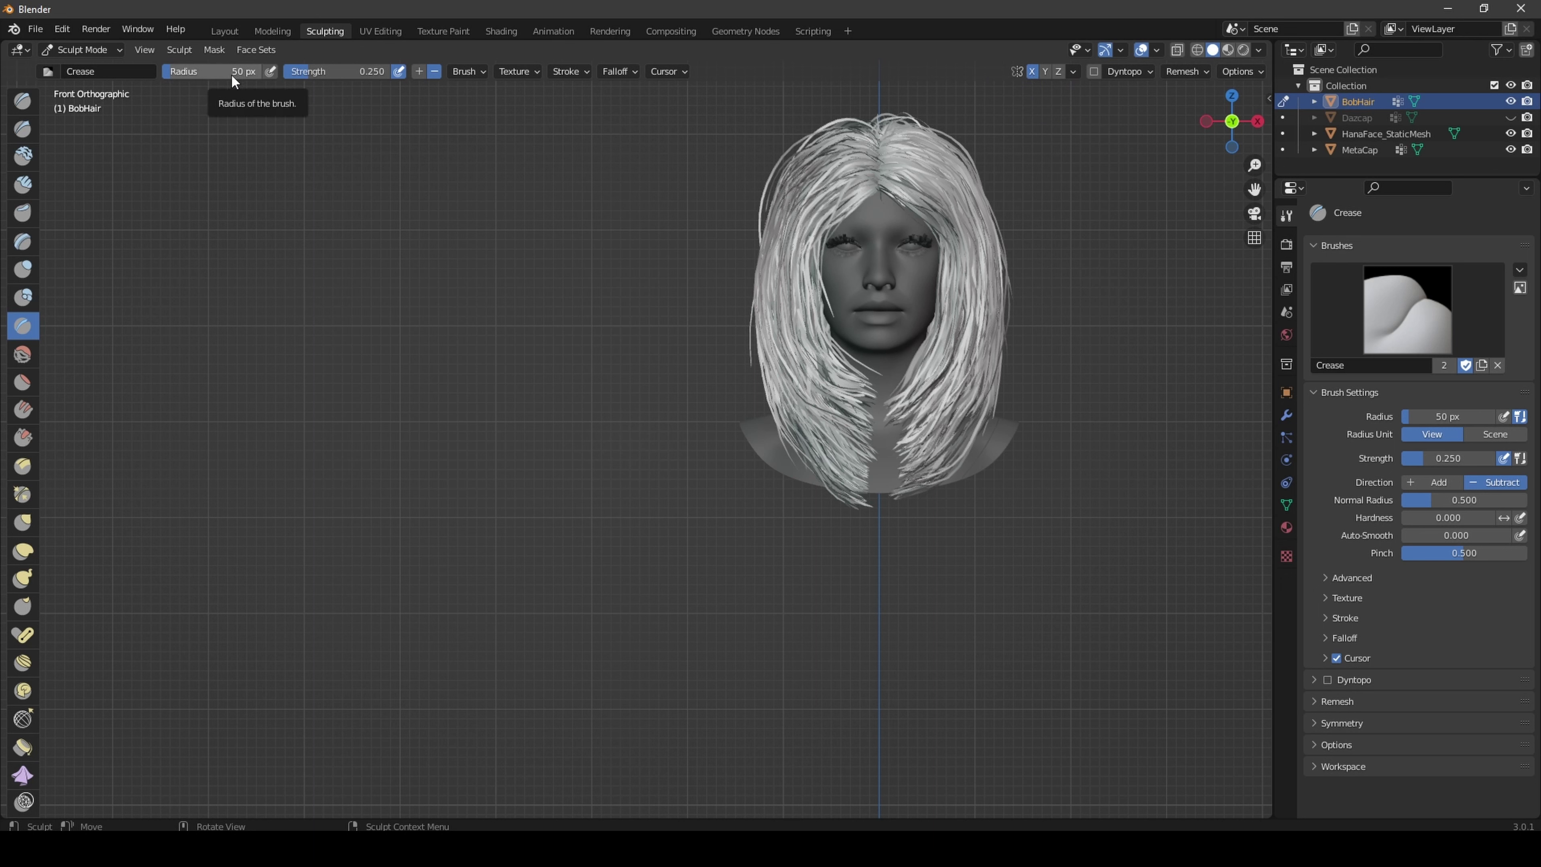
pyautogui.moveTo(189, 75); pyautogui.dragTo(224, 71)
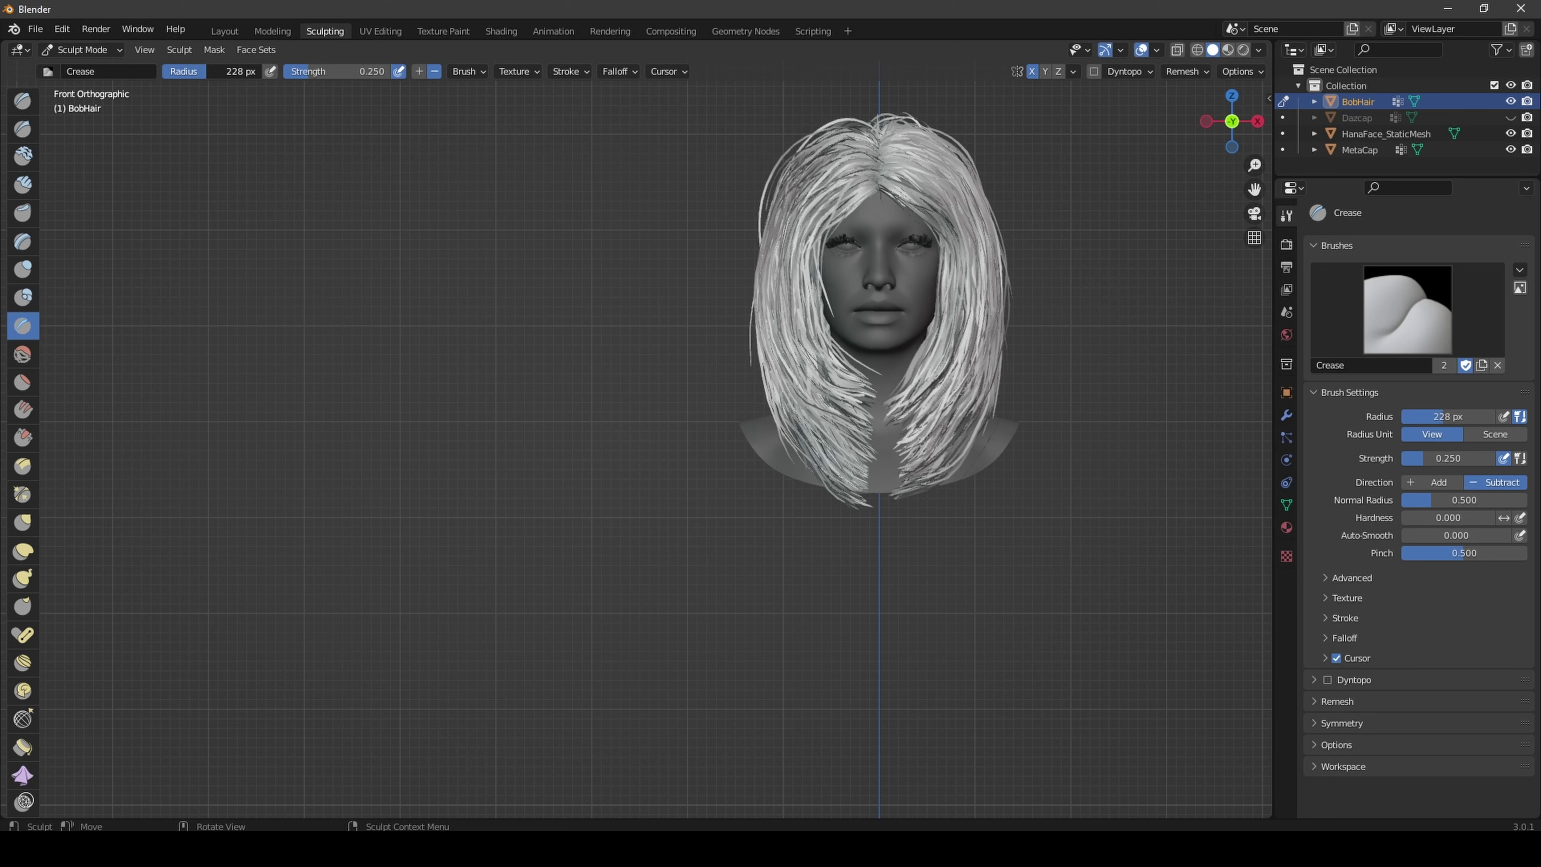
pyautogui.click(23, 579)
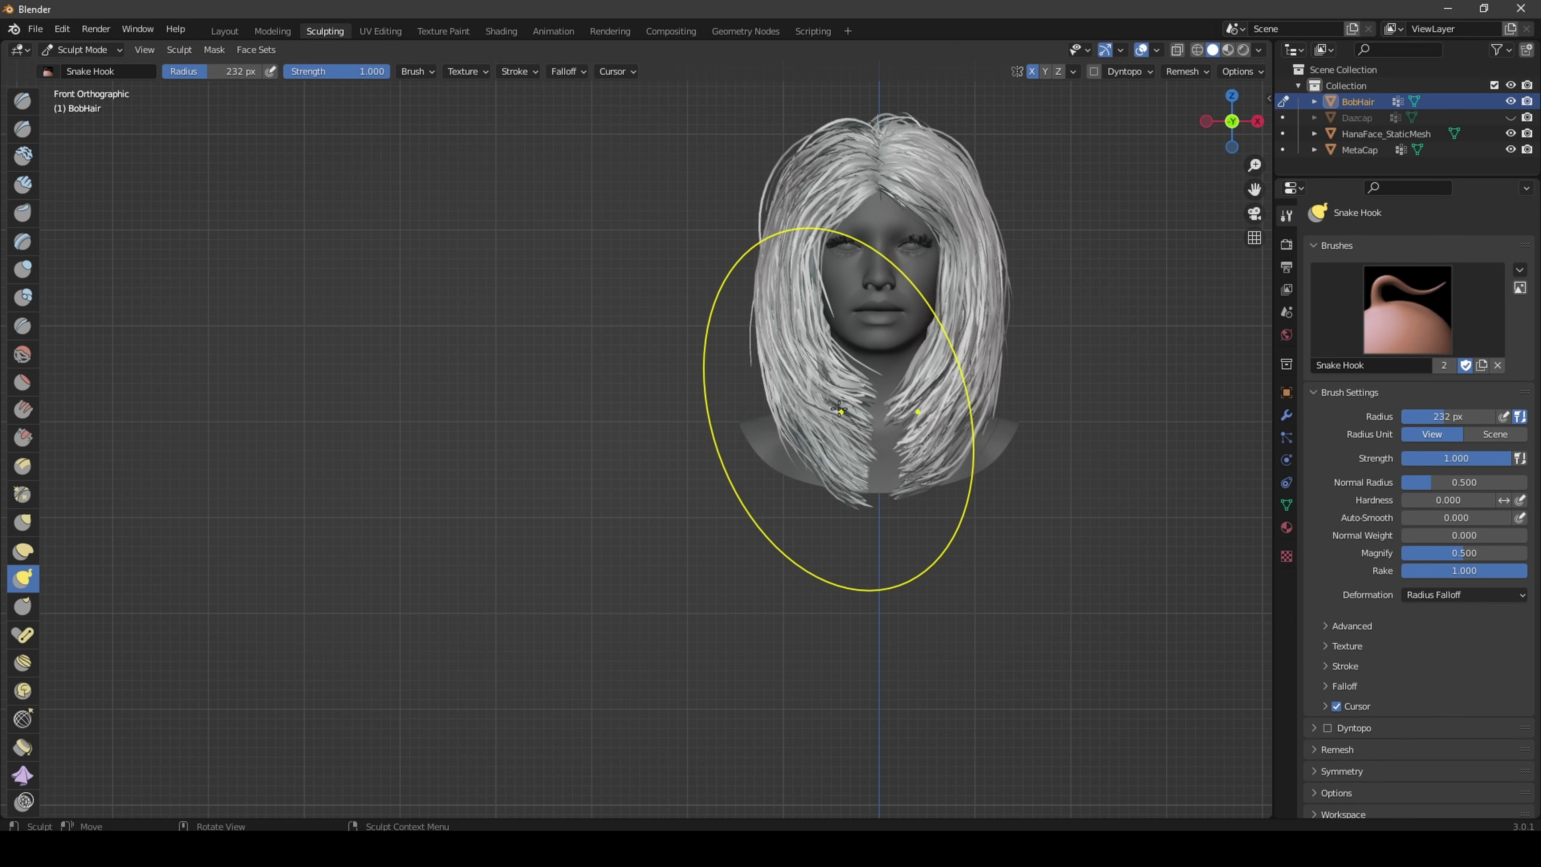
# Step: Pull the lower front strands outward with Snake Hook and nudge the lower strands at the back of the head
pyautogui.moveTo(844, 408)
pyautogui.mouseDown()
pyautogui.moveTo(796, 313)
pyautogui.moveTo(796, 271)
pyautogui.moveTo(837, 438)
pyautogui.moveTo(806, 474)
pyautogui.moveTo(841, 458)
pyautogui.moveTo(822, 419)
pyautogui.mouseUp()
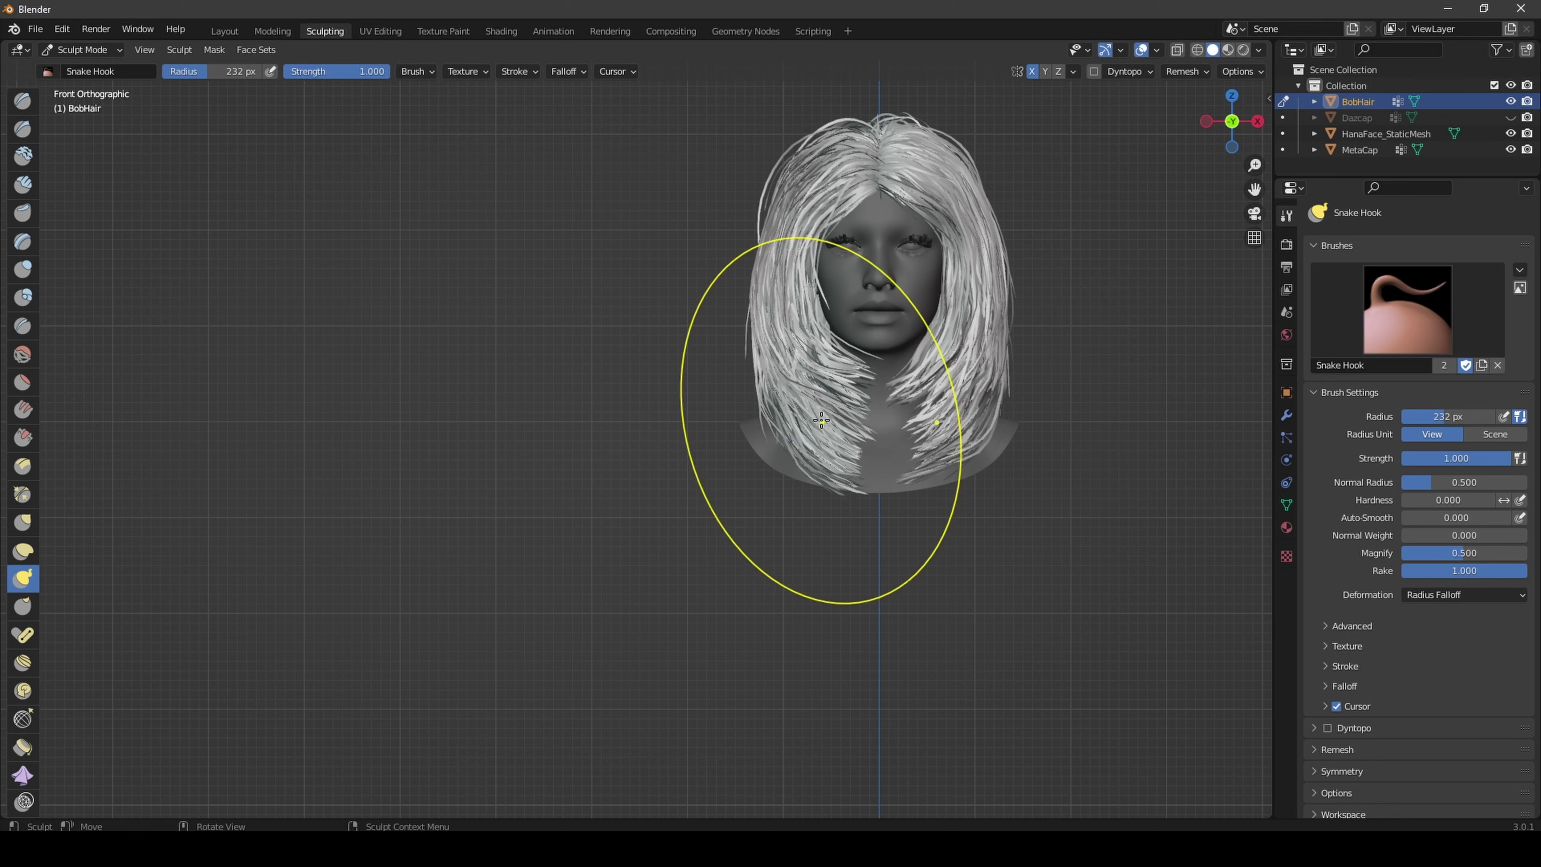
pyautogui.moveTo(1232, 122)
pyautogui.mouseDown()
pyautogui.moveTo(1092, 125)
pyautogui.moveTo(1242, 126)
pyautogui.mouseUp()
pyautogui.click(1243, 125)
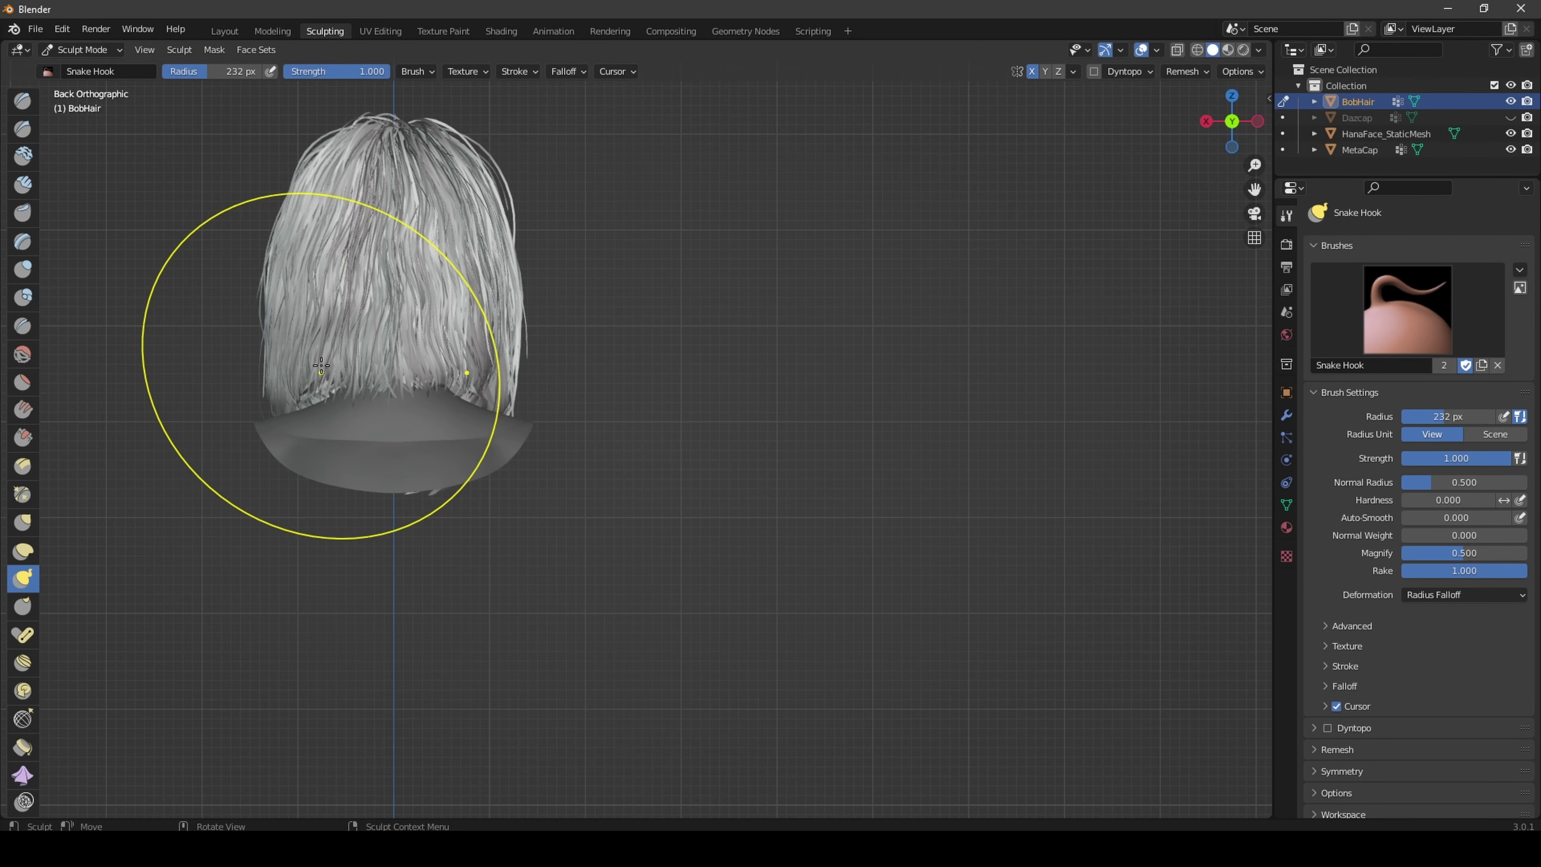
pyautogui.moveTo(320, 365)
pyautogui.mouseDown()
pyautogui.moveTo(312, 388)
pyautogui.moveTo(294, 373)
pyautogui.moveTo(327, 370)
pyautogui.mouseUp()
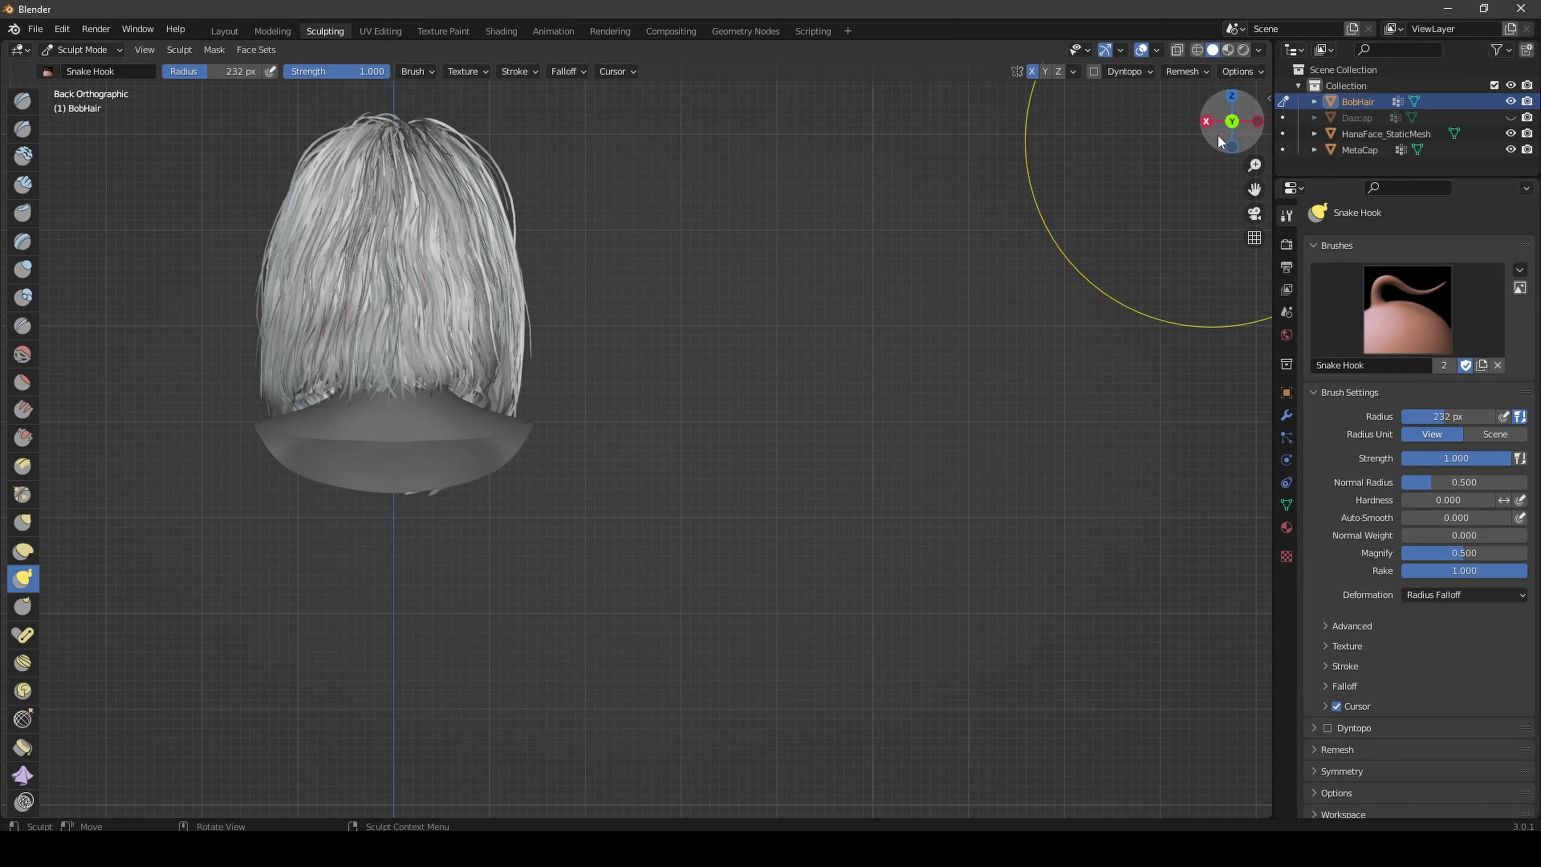
# Step: From an angled rear view, pull the back of the hair outward with Snake Hook strokes to add volume
pyautogui.moveTo(1215, 139)
pyautogui.mouseDown()
pyautogui.moveTo(1194, 141)
pyautogui.moveTo(1208, 127)
pyautogui.mouseUp()
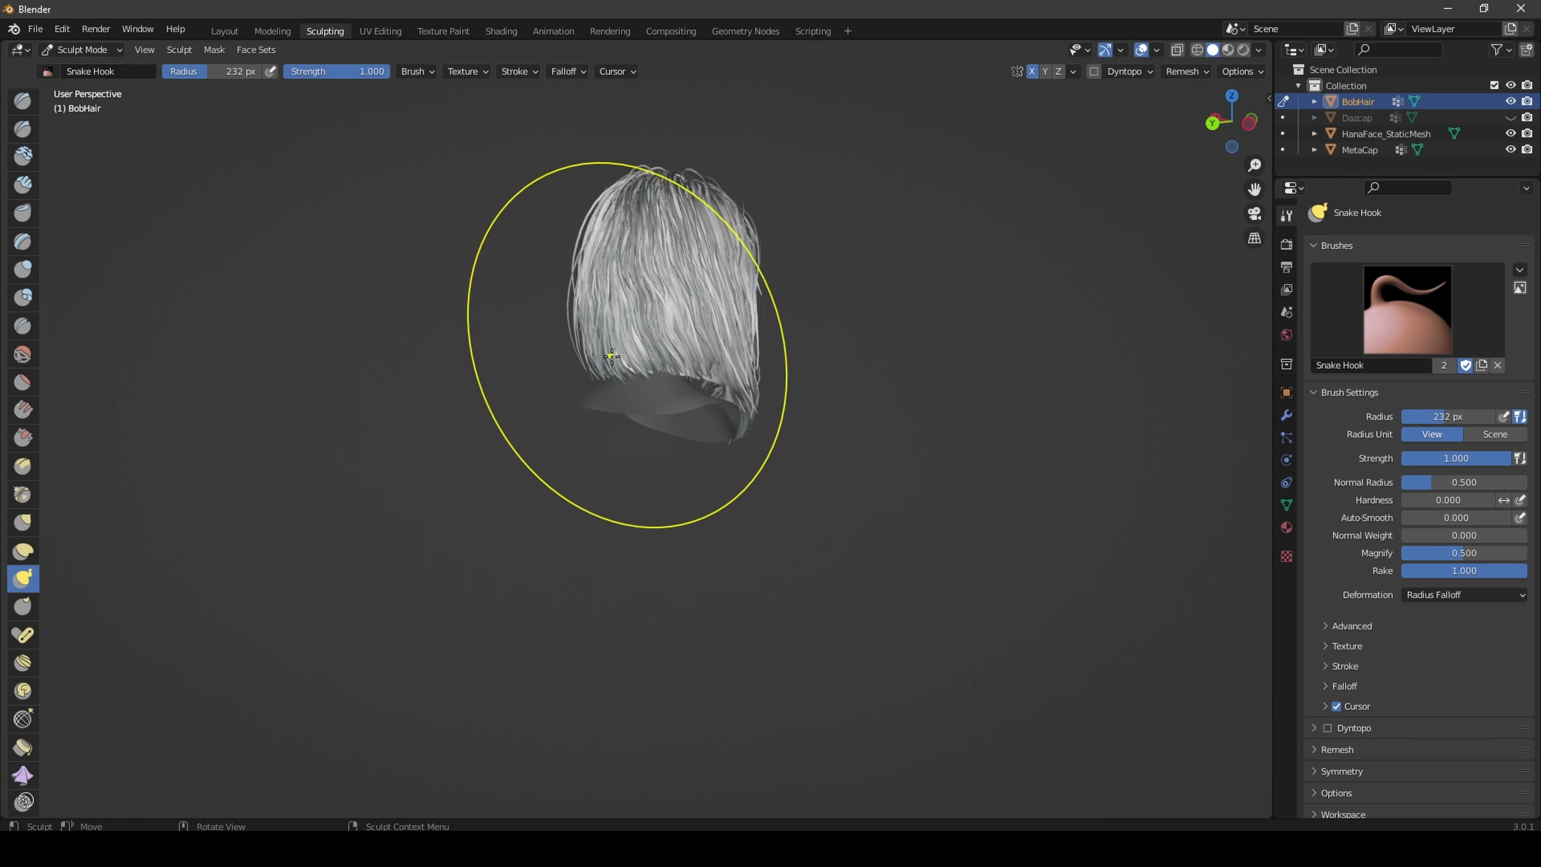
pyautogui.moveTo(629, 345)
pyautogui.mouseDown()
pyautogui.moveTo(589, 347)
pyautogui.moveTo(584, 297)
pyautogui.mouseUp()
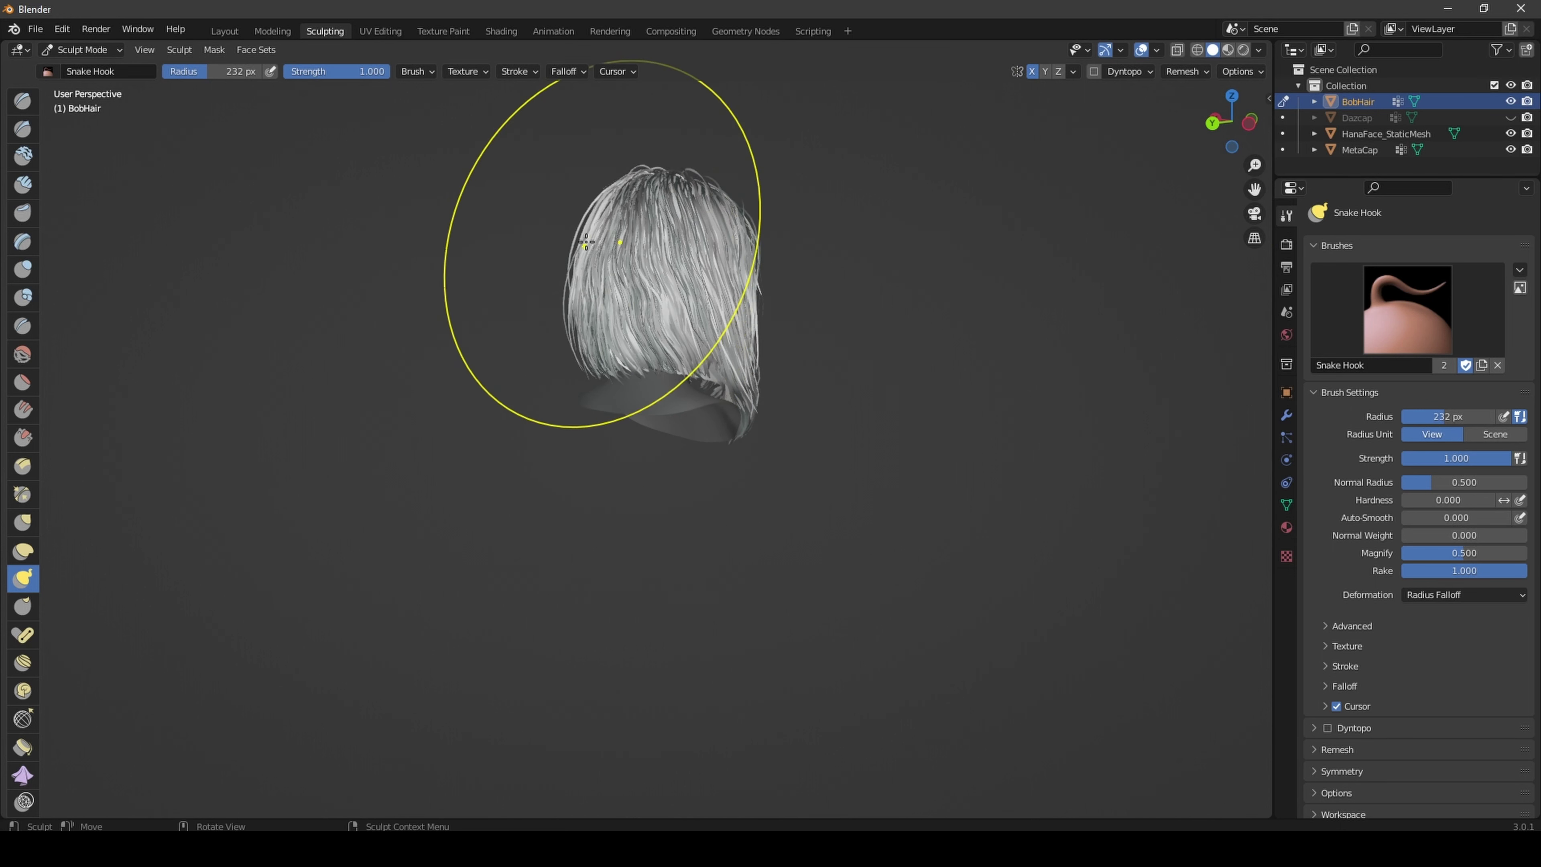
pyautogui.moveTo(602, 244); pyautogui.dragTo(581, 243)
pyautogui.moveTo(638, 332); pyautogui.dragTo(627, 332)
# Step: Refine the upper and side strands of BobHair from further angles with Snake Hook strokes
pyautogui.moveTo(771, 425); pyautogui.dragTo(583, 422, button='middle')
pyautogui.moveTo(1233, 127); pyautogui.dragTo(1244, 130)
pyautogui.moveTo(822, 225)
pyautogui.mouseDown()
pyautogui.moveTo(782, 219)
pyautogui.moveTo(789, 164)
pyautogui.mouseUp()
pyautogui.moveTo(789, 163); pyautogui.dragTo(801, 195)
pyautogui.moveTo(777, 268); pyautogui.dragTo(770, 340)
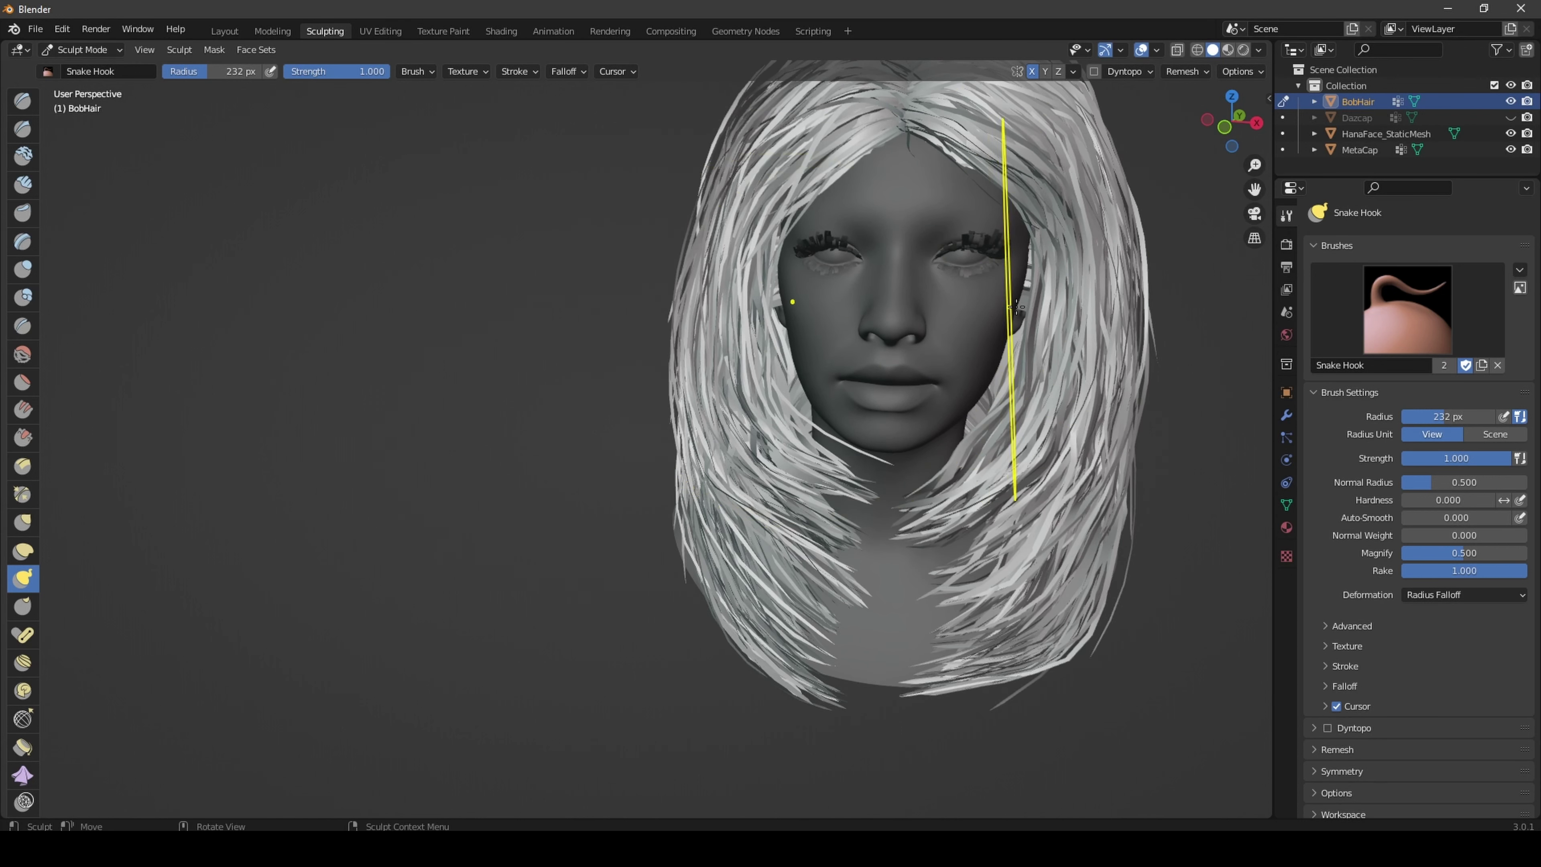
# Step: In front view, reshape the front locks and lift their lower tips symmetrically with Snake Hook
pyautogui.click(1224, 127)
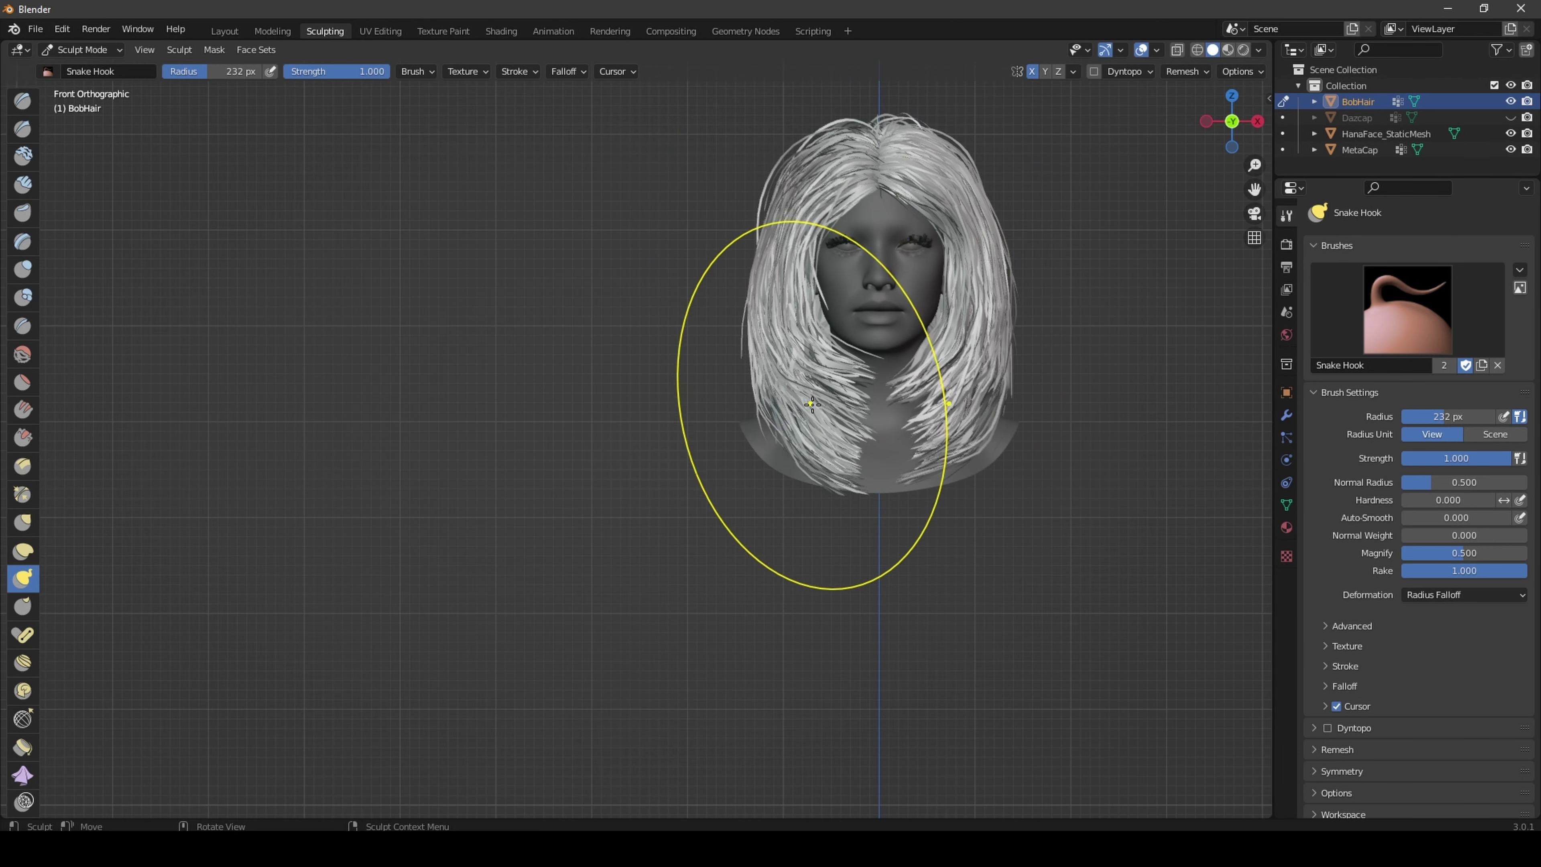
pyautogui.moveTo(822, 398)
pyautogui.mouseDown()
pyautogui.moveTo(837, 378)
pyautogui.moveTo(814, 431)
pyautogui.mouseUp()
pyautogui.moveTo(861, 359); pyautogui.dragTo(836, 417)
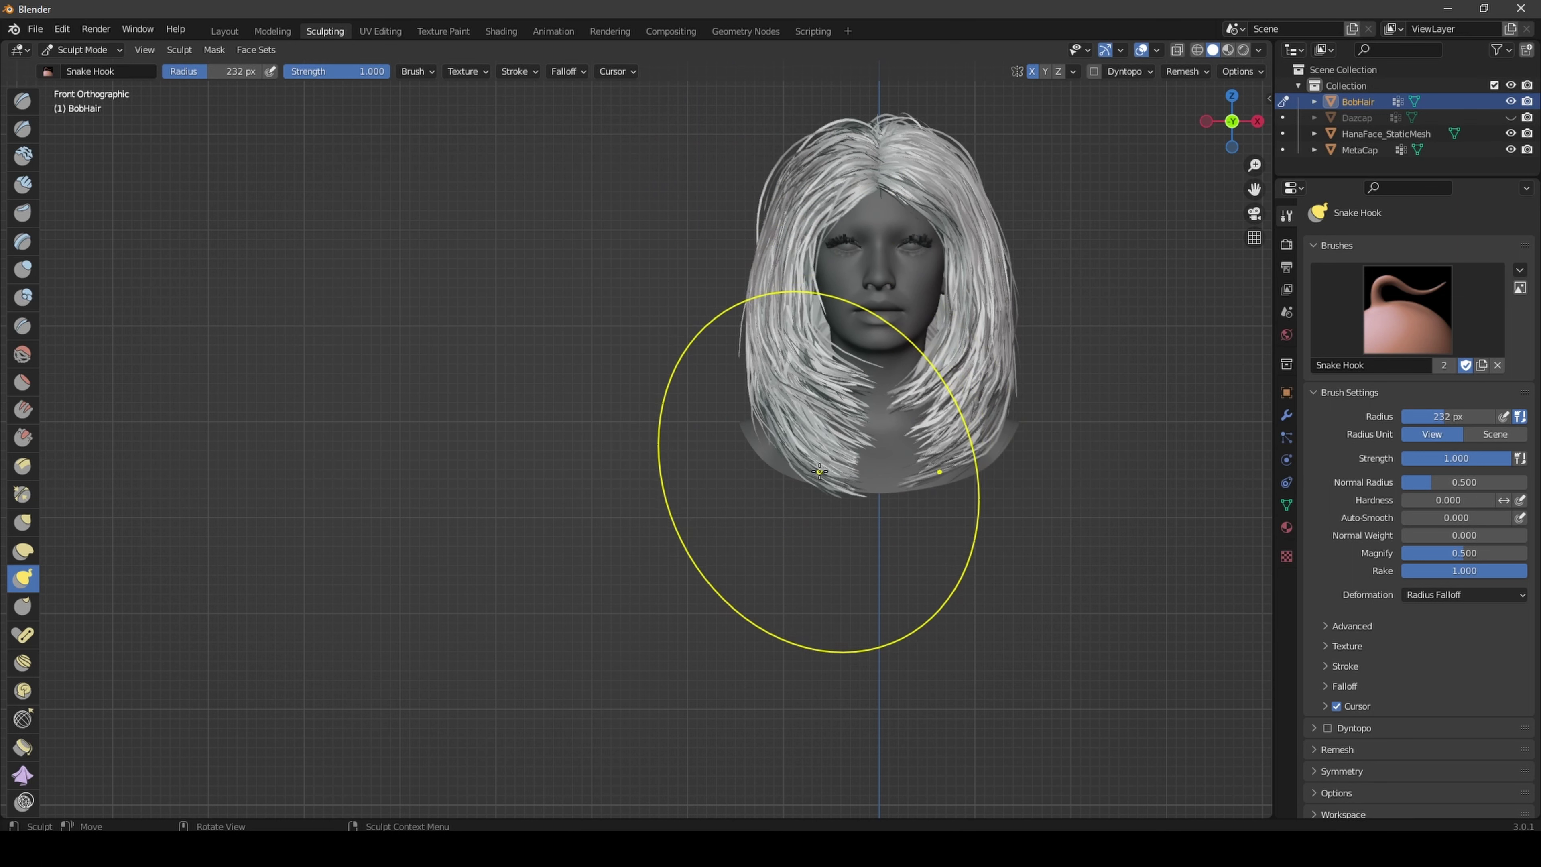
pyautogui.moveTo(818, 482); pyautogui.dragTo(840, 463)
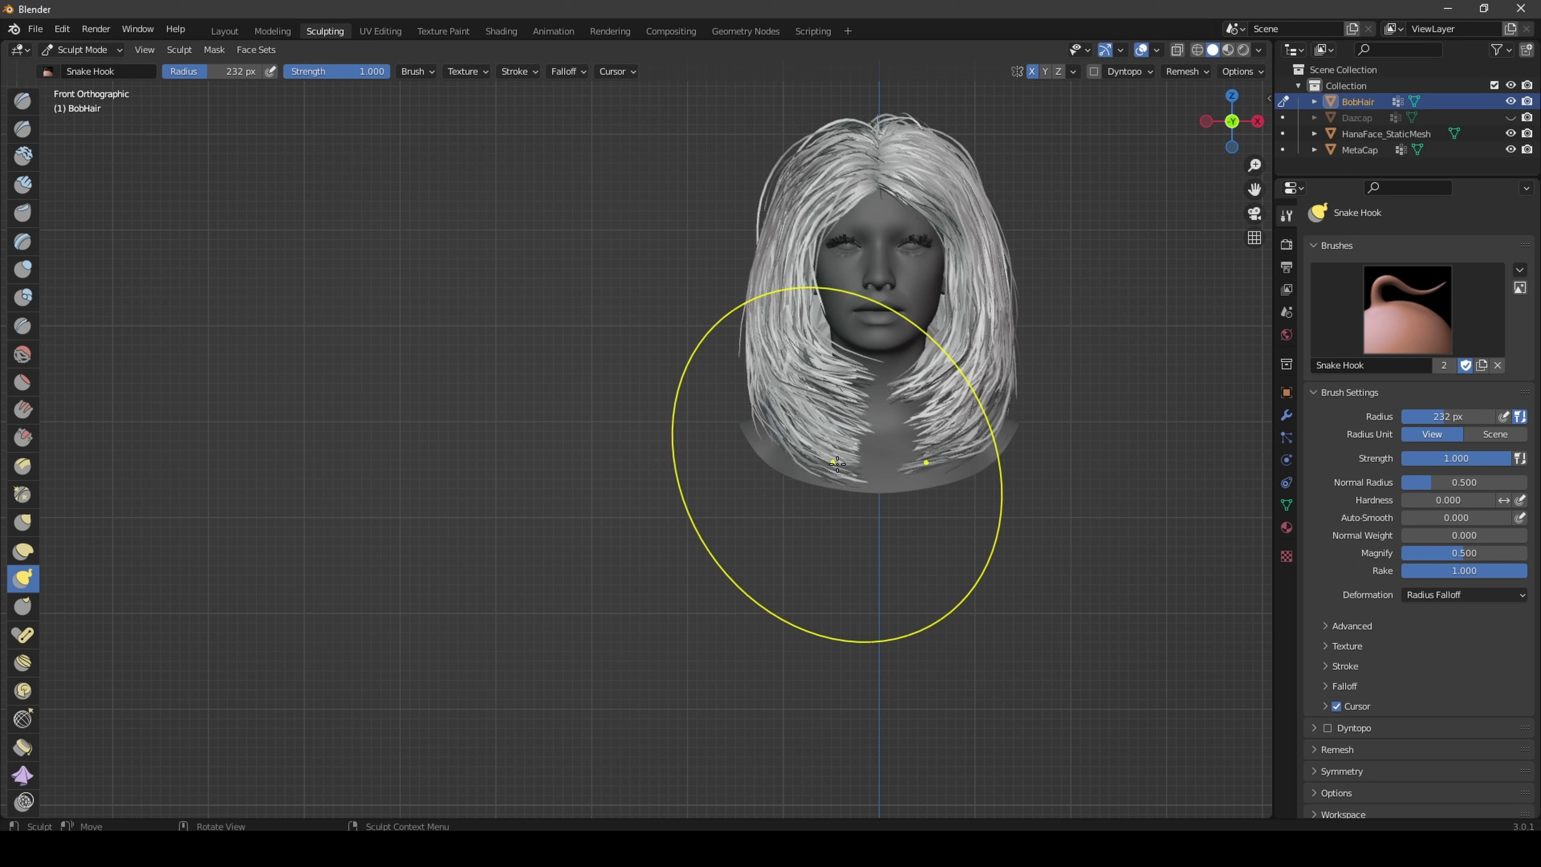
pyautogui.moveTo(855, 377); pyautogui.dragTo(856, 374)
# Step: Reshape the lower hair tips above the shoulder from the side and check the silhouette from other angles
pyautogui.moveTo(1231, 123); pyautogui.dragTo(1210, 122)
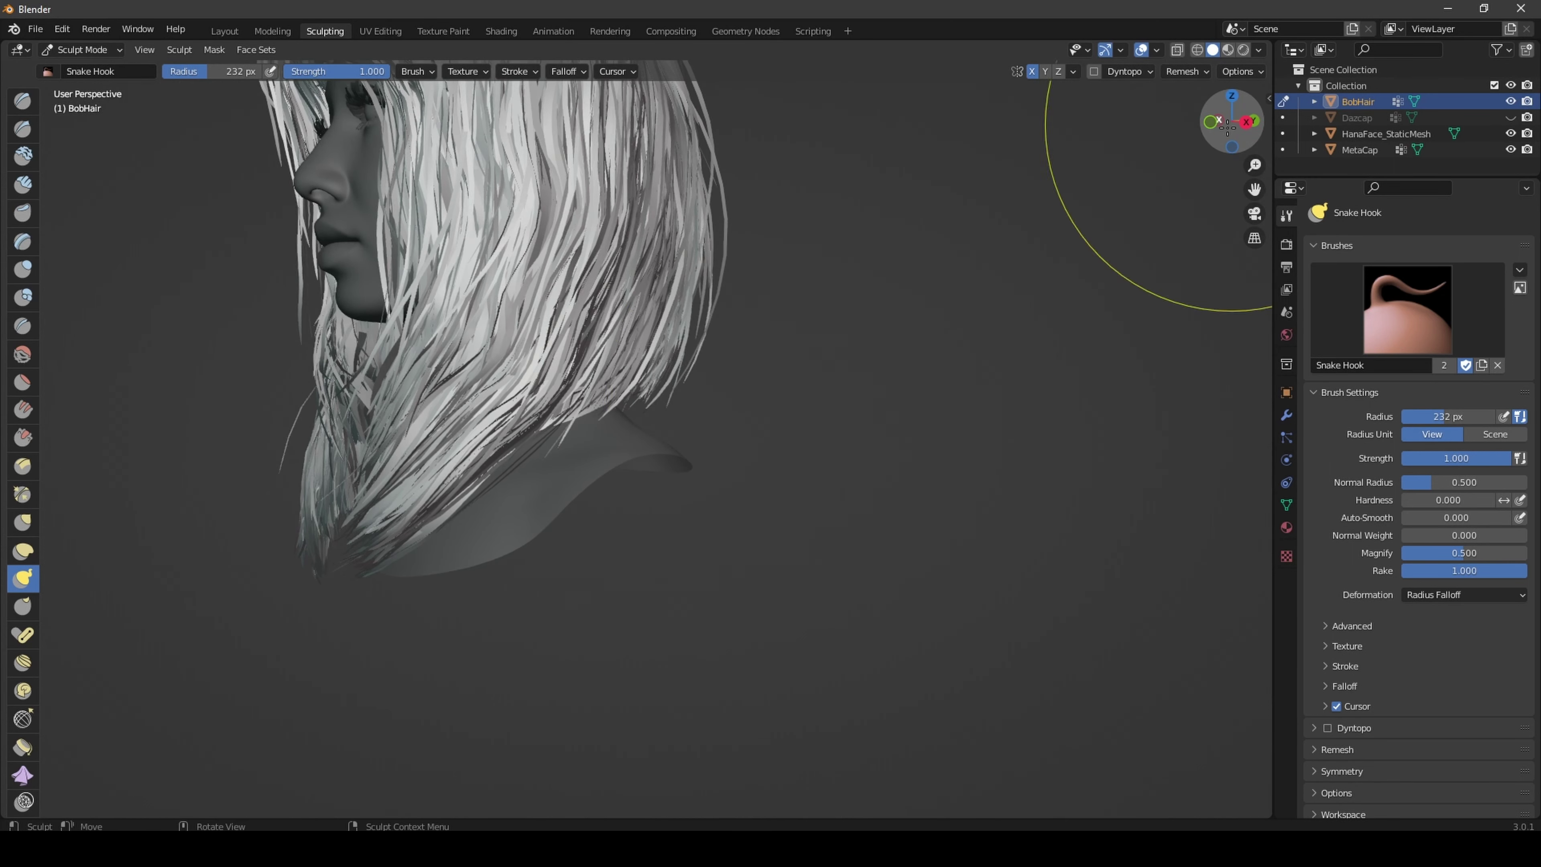
pyautogui.moveTo(396, 482)
pyautogui.mouseDown()
pyautogui.moveTo(415, 500)
pyautogui.moveTo(384, 531)
pyautogui.mouseUp()
pyautogui.moveTo(377, 557)
pyautogui.mouseDown()
pyautogui.moveTo(366, 546)
pyautogui.moveTo(364, 565)
pyautogui.moveTo(358, 542)
pyautogui.mouseUp()
pyautogui.moveTo(421, 481); pyautogui.dragTo(441, 430)
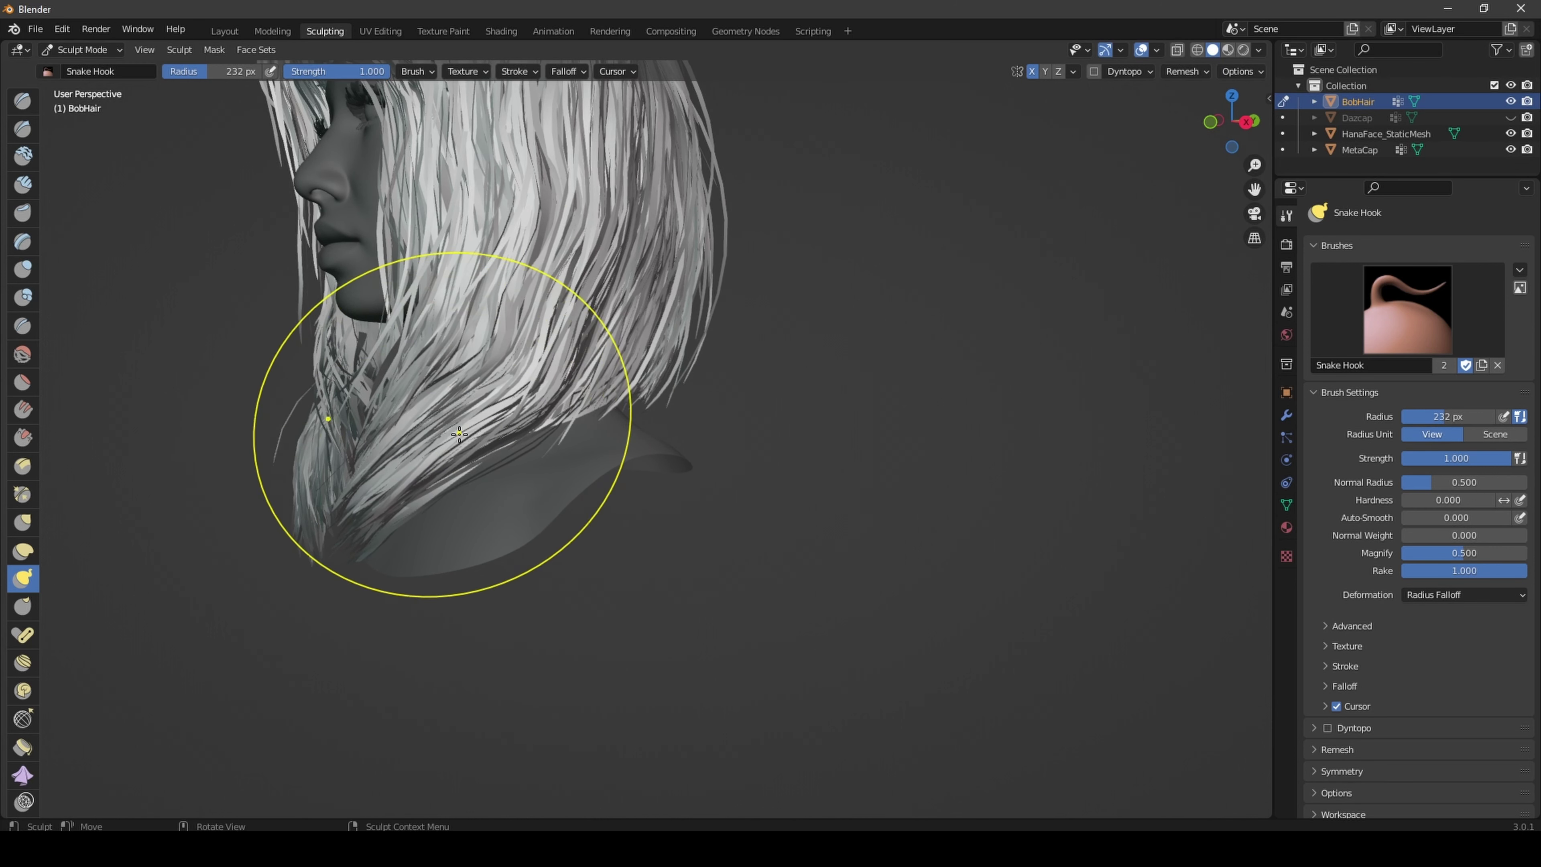
pyautogui.click(1217, 126)
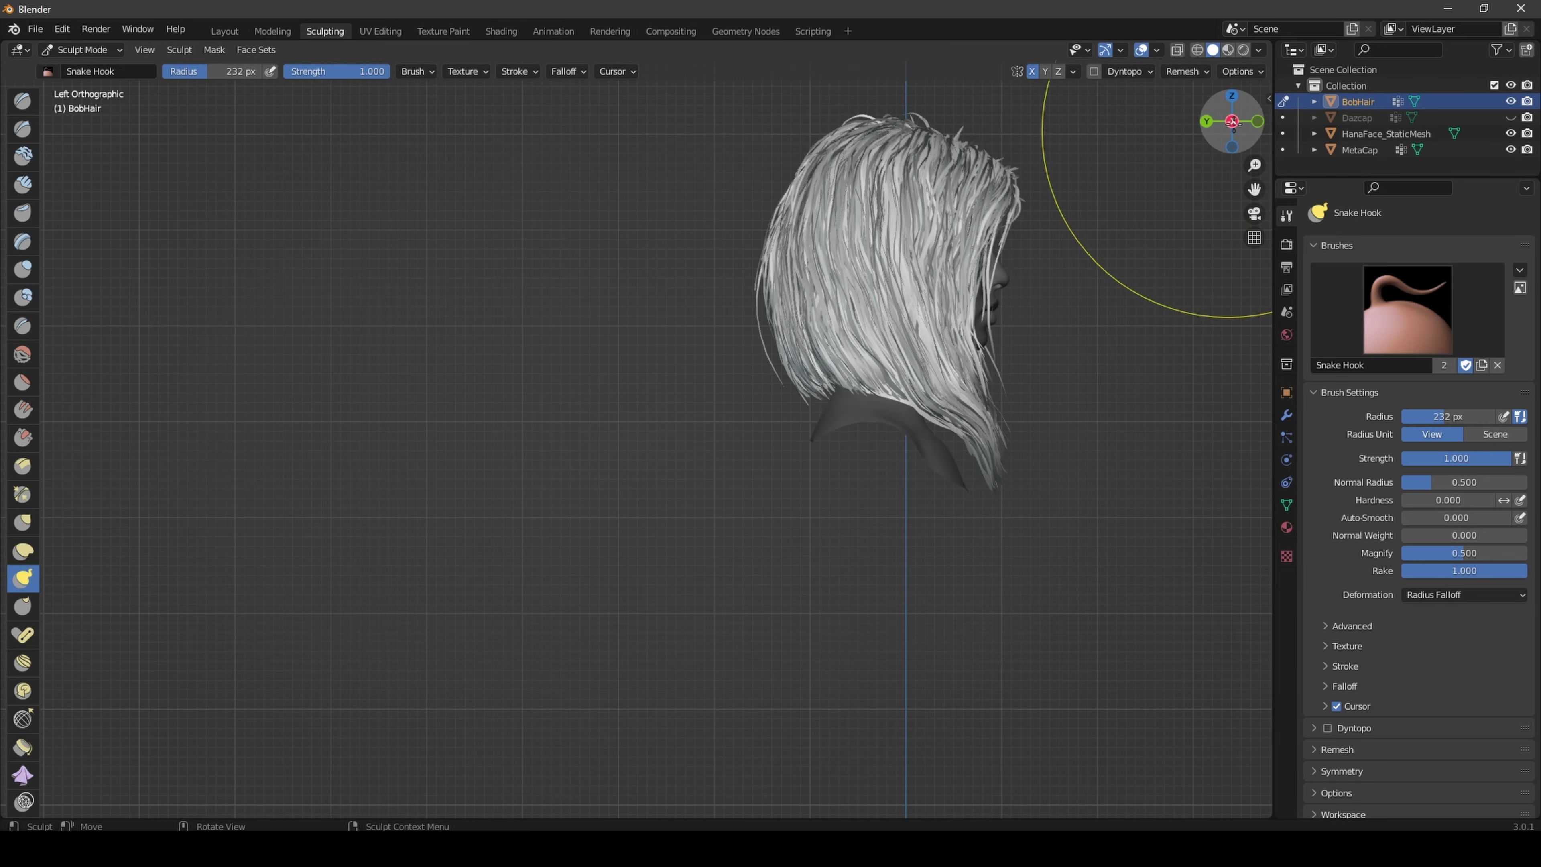
pyautogui.moveTo(1220, 127); pyautogui.dragTo(1111, 126)
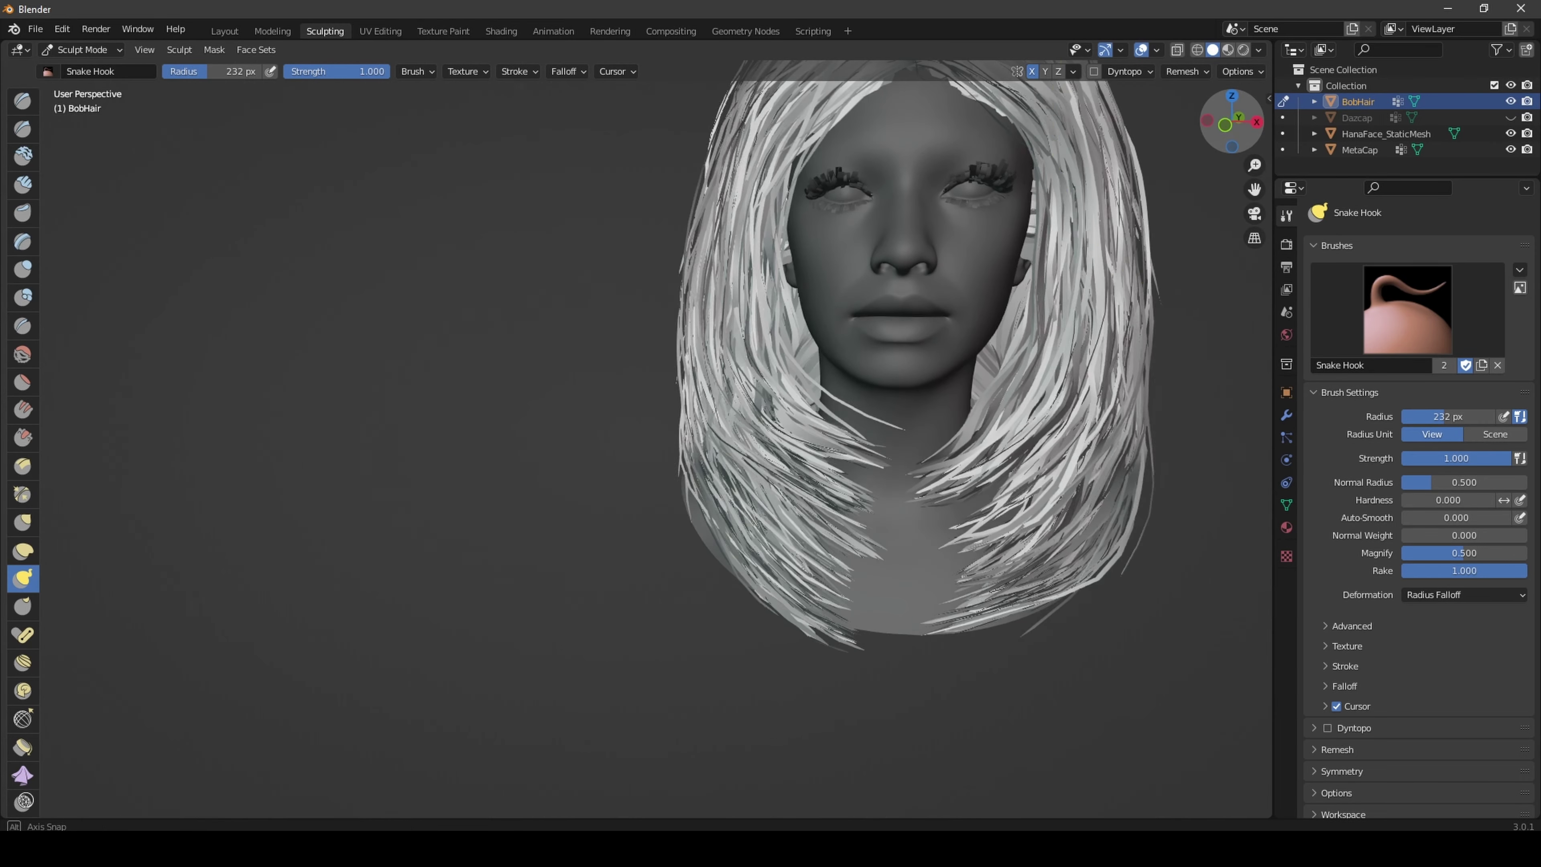
# Step: Return to object mode in the Layout workspace, select BobHair and hide the HanaFace_StaticMesh head
pyautogui.moveTo(1254, 188); pyautogui.dragTo(1153, 294)
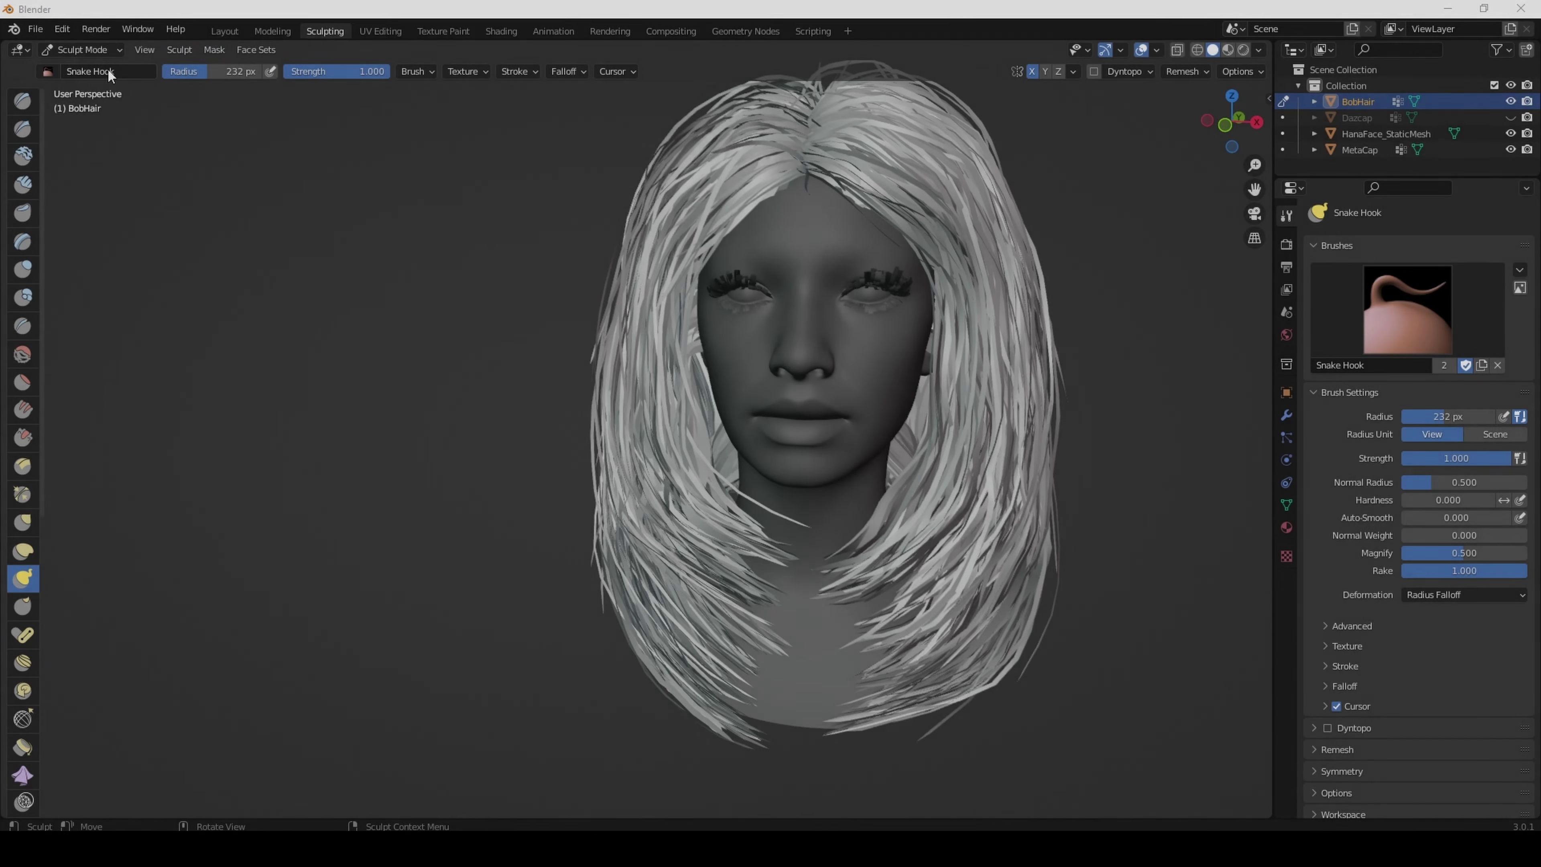
pyautogui.click(220, 31)
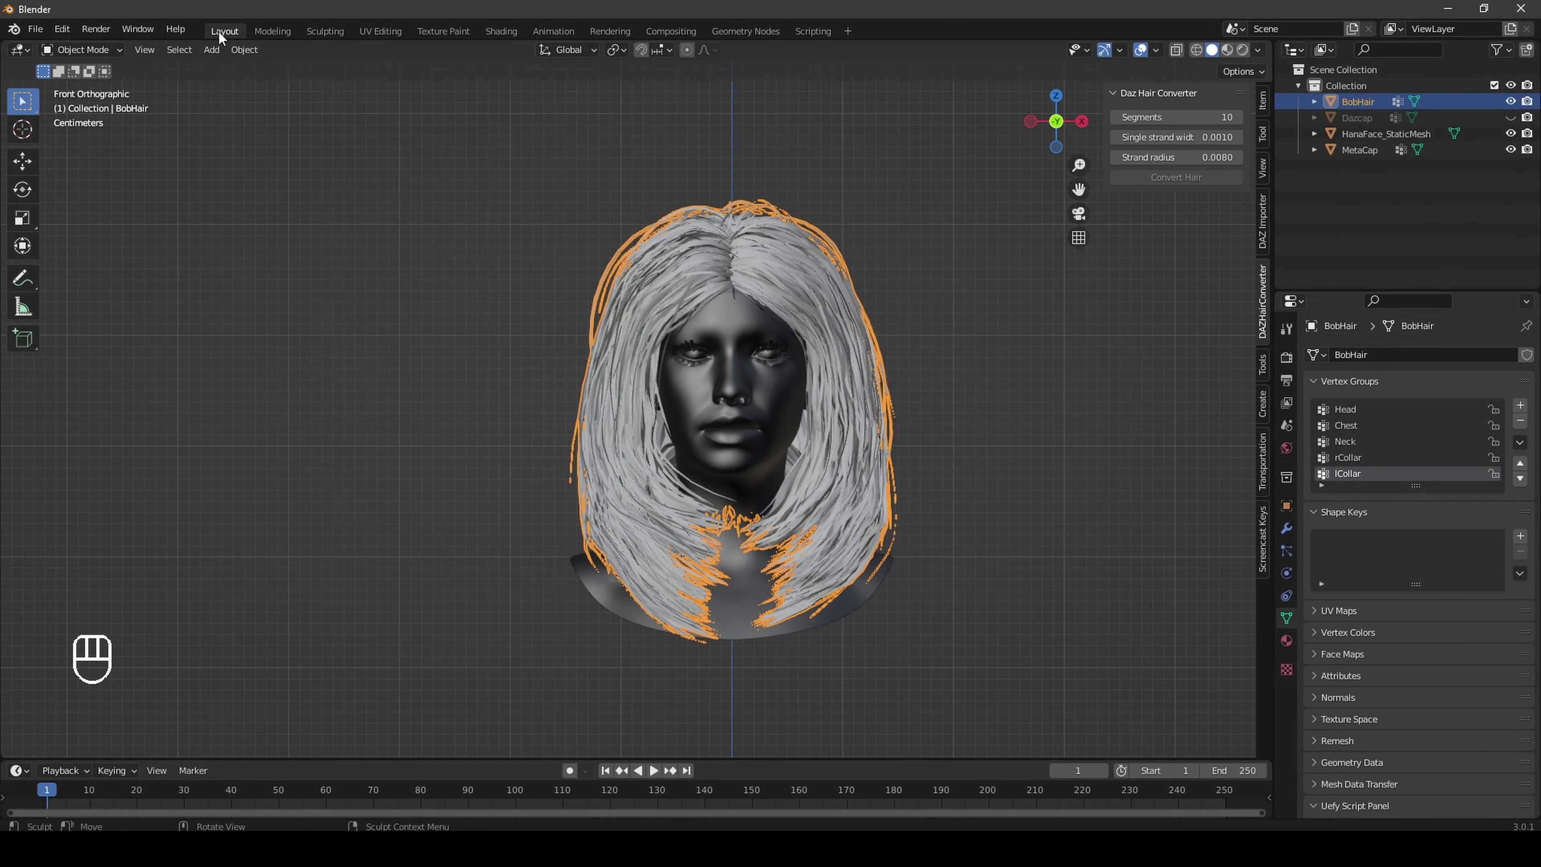
pyautogui.click(1010, 330)
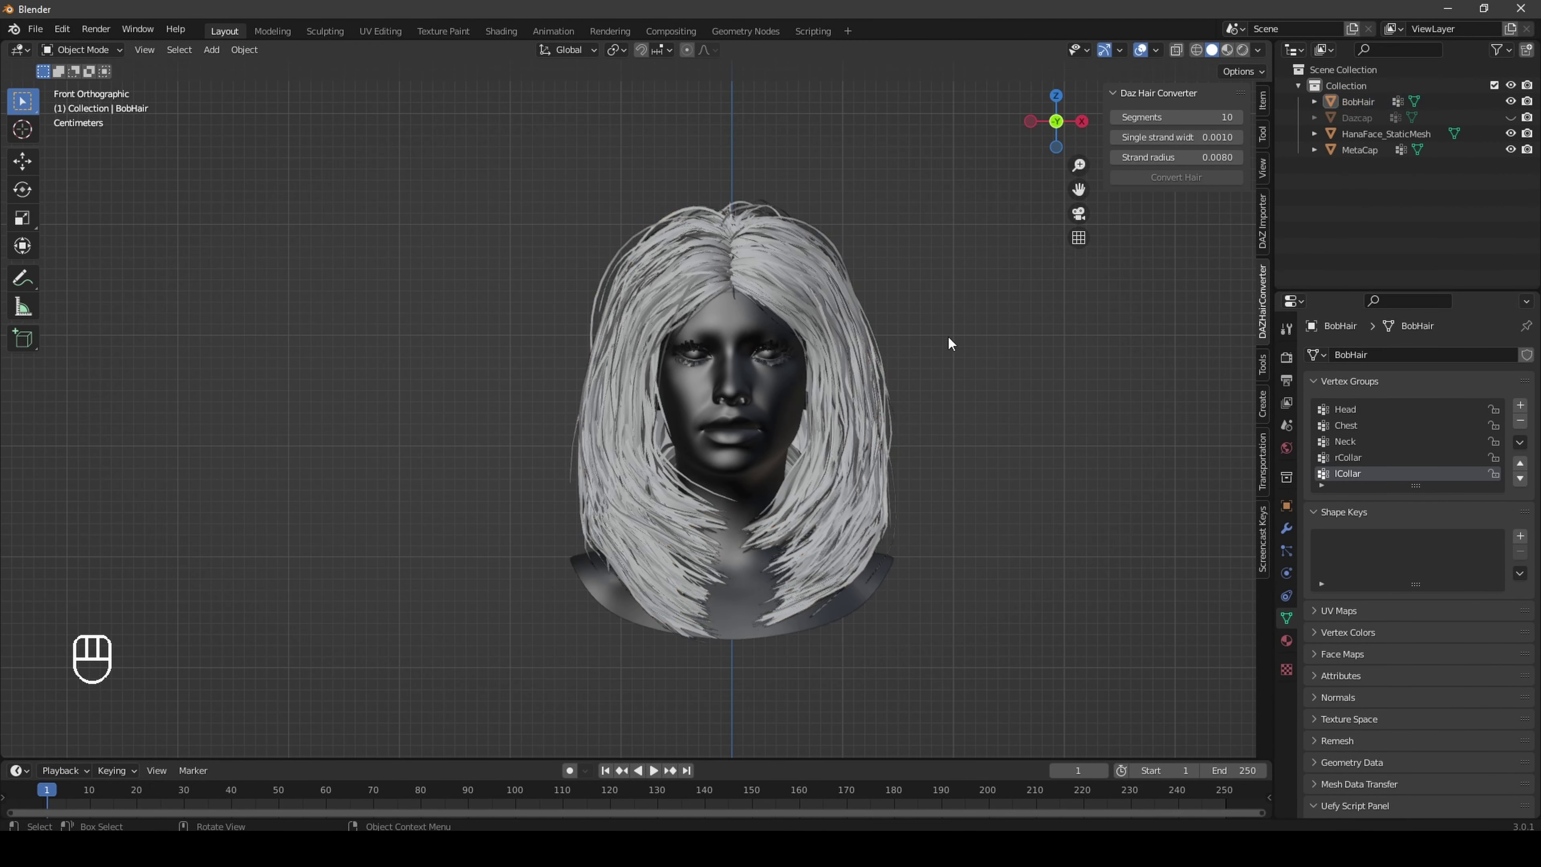
pyautogui.click(832, 363)
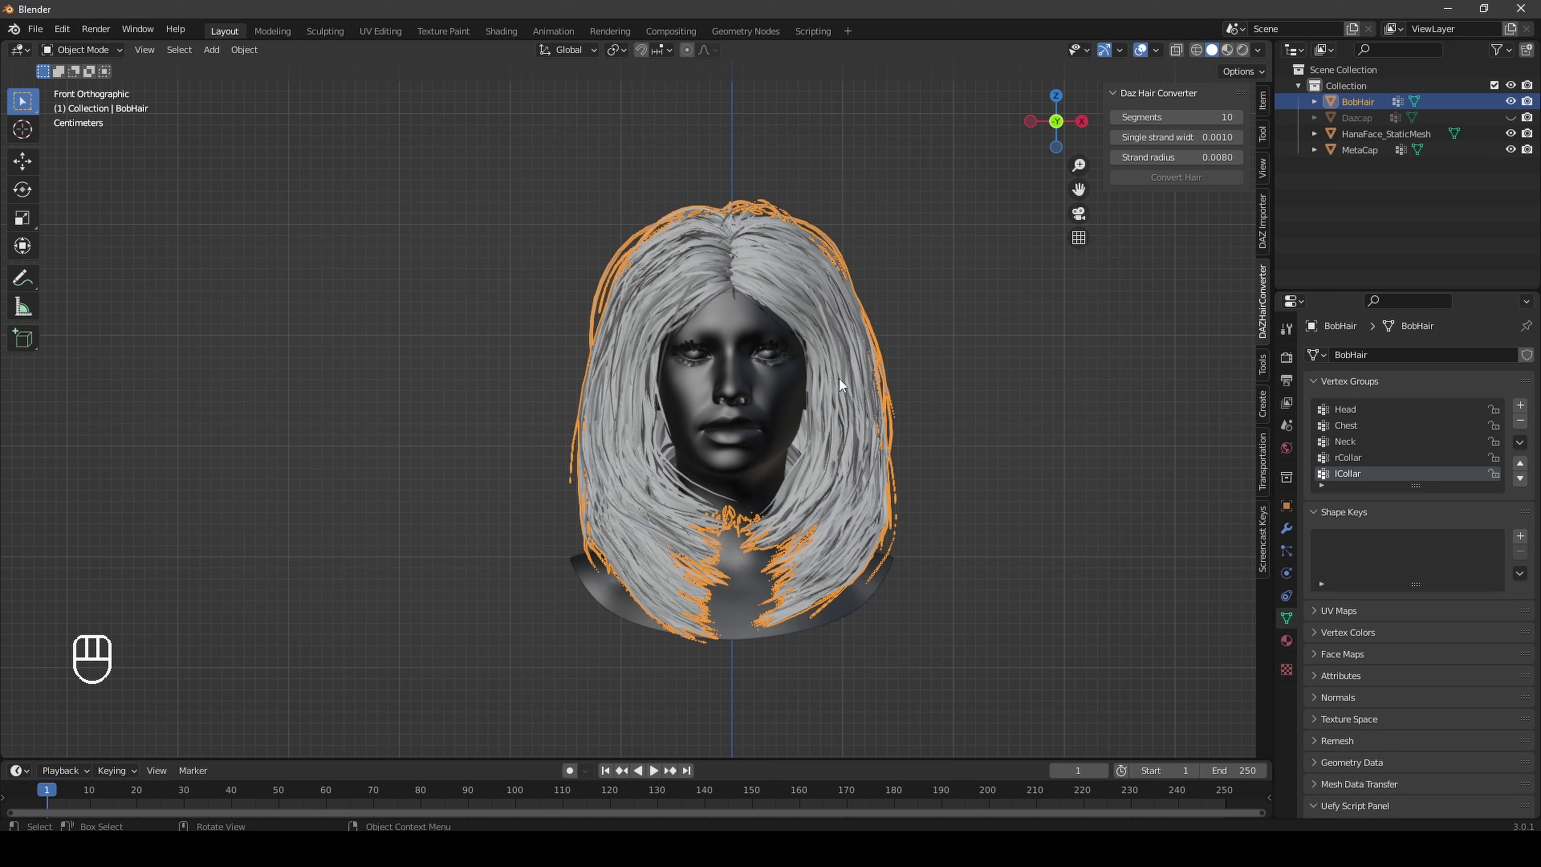
pyautogui.click(1511, 134)
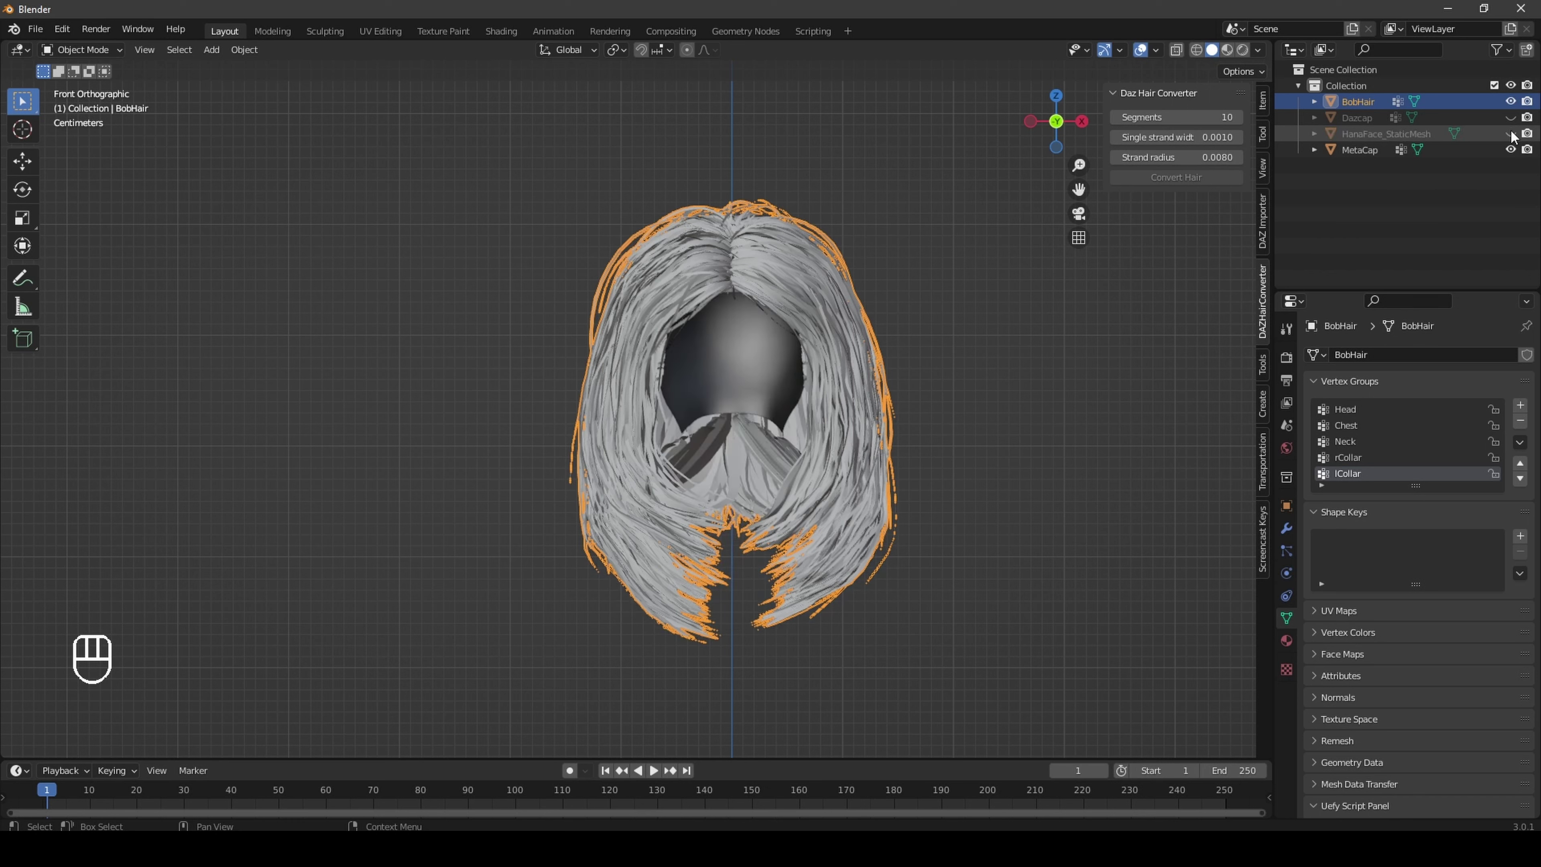
# Step: Add MetaCap to the BobHair selection as the active object and convert the hair mesh to particle hair with Daz Hair Converter
pyautogui.click(973, 289)
pyautogui.click(835, 295)
pyautogui.press('shift')
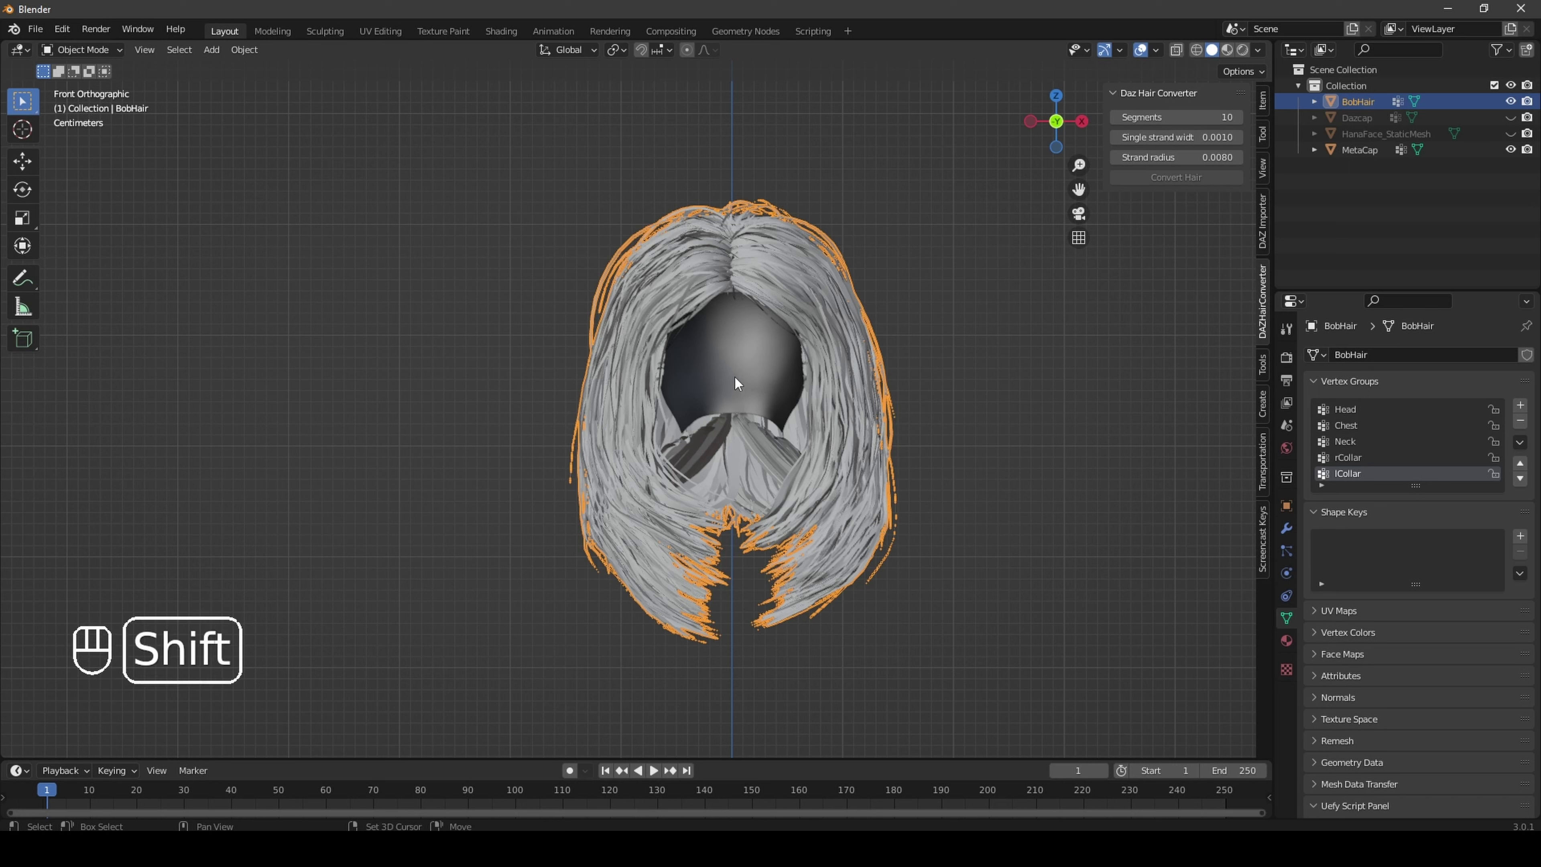
pyautogui.keyDown('shift'); pyautogui.click(738, 383); pyautogui.keyUp('shift')
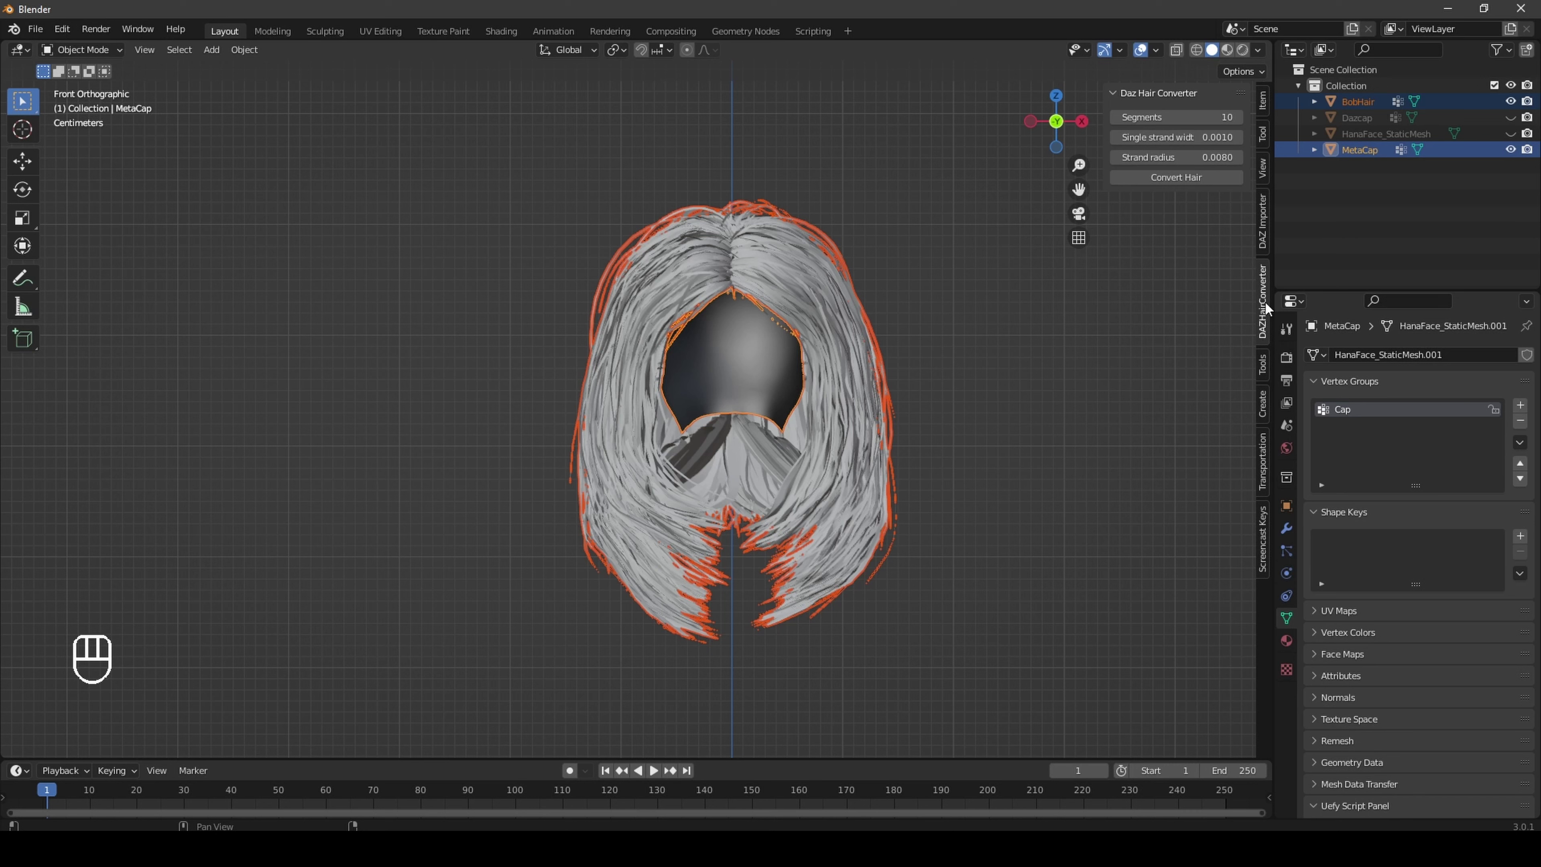
pyautogui.click(1177, 177)
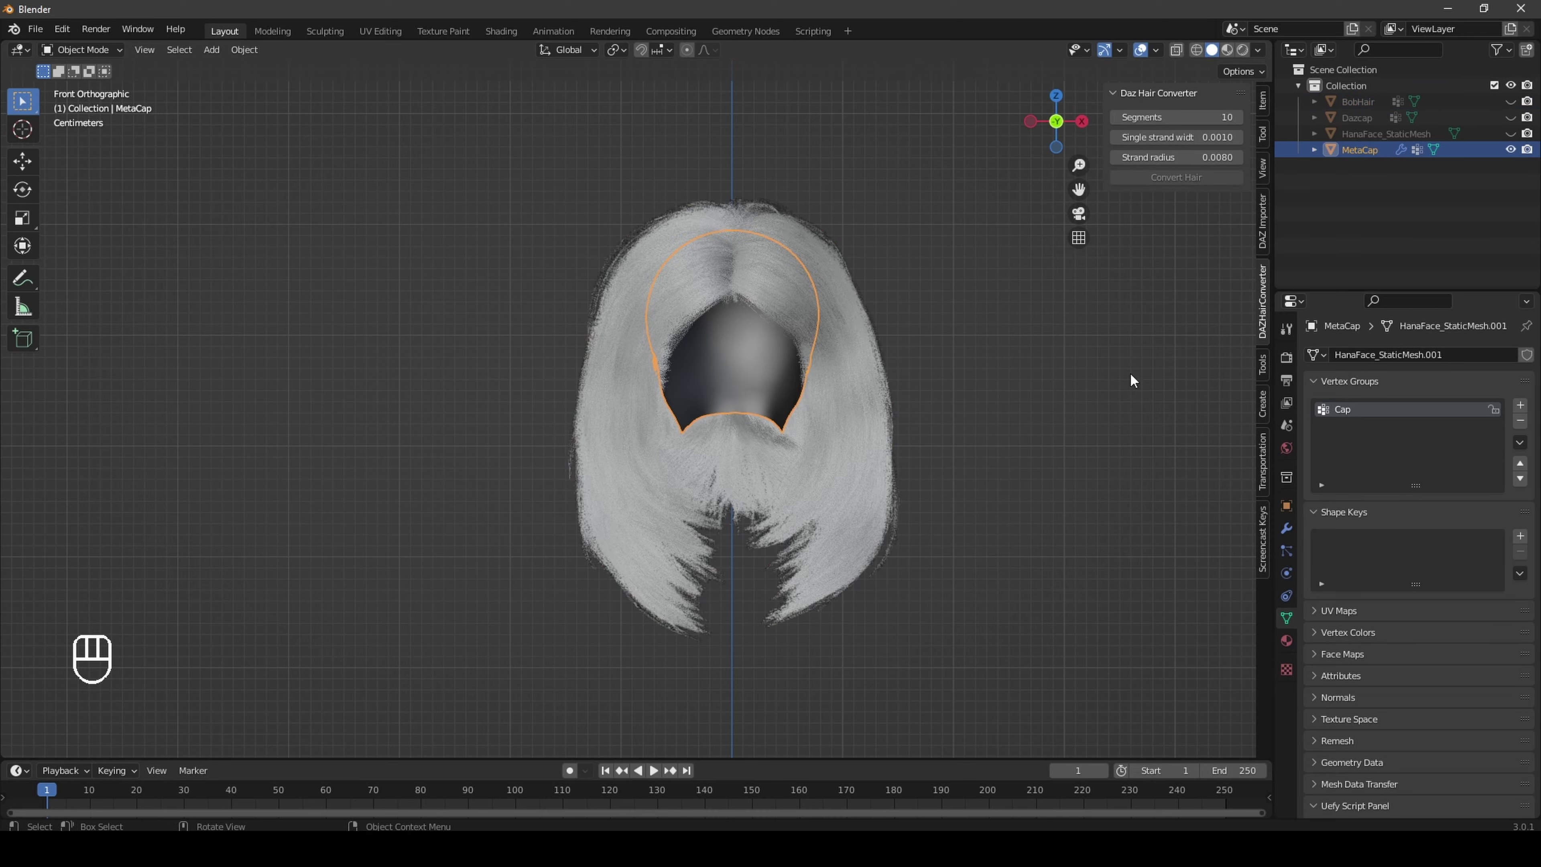
pyautogui.moveTo(1083, 123); pyautogui.dragTo(1057, 124)
# Step: Set the root diameter of MetaCap's hair-01 particle strands to 0.005 m
pyautogui.click(1286, 357)
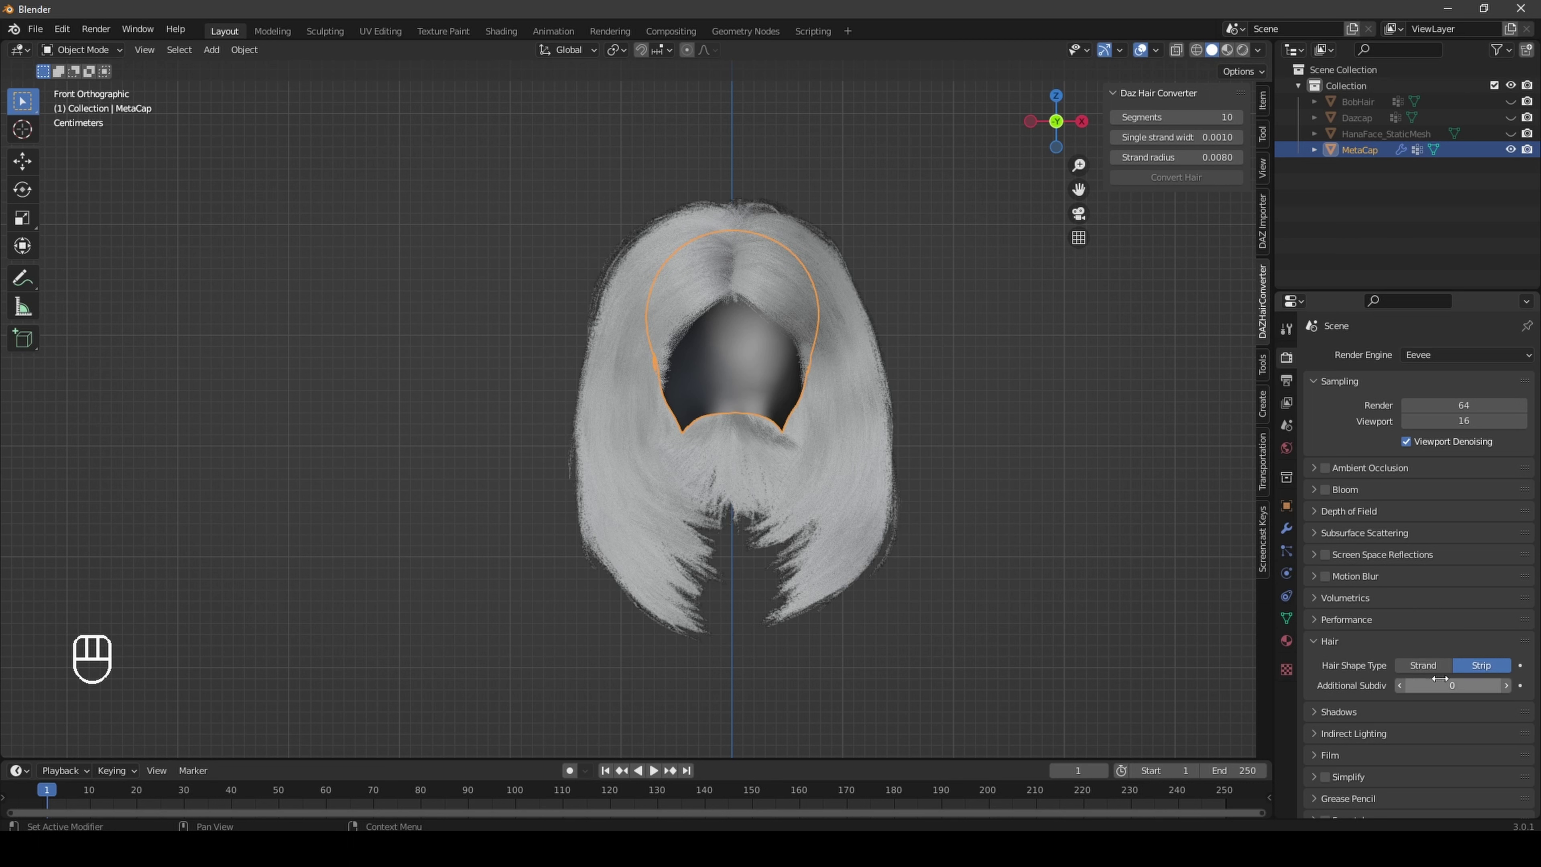
pyautogui.click(1286, 550)
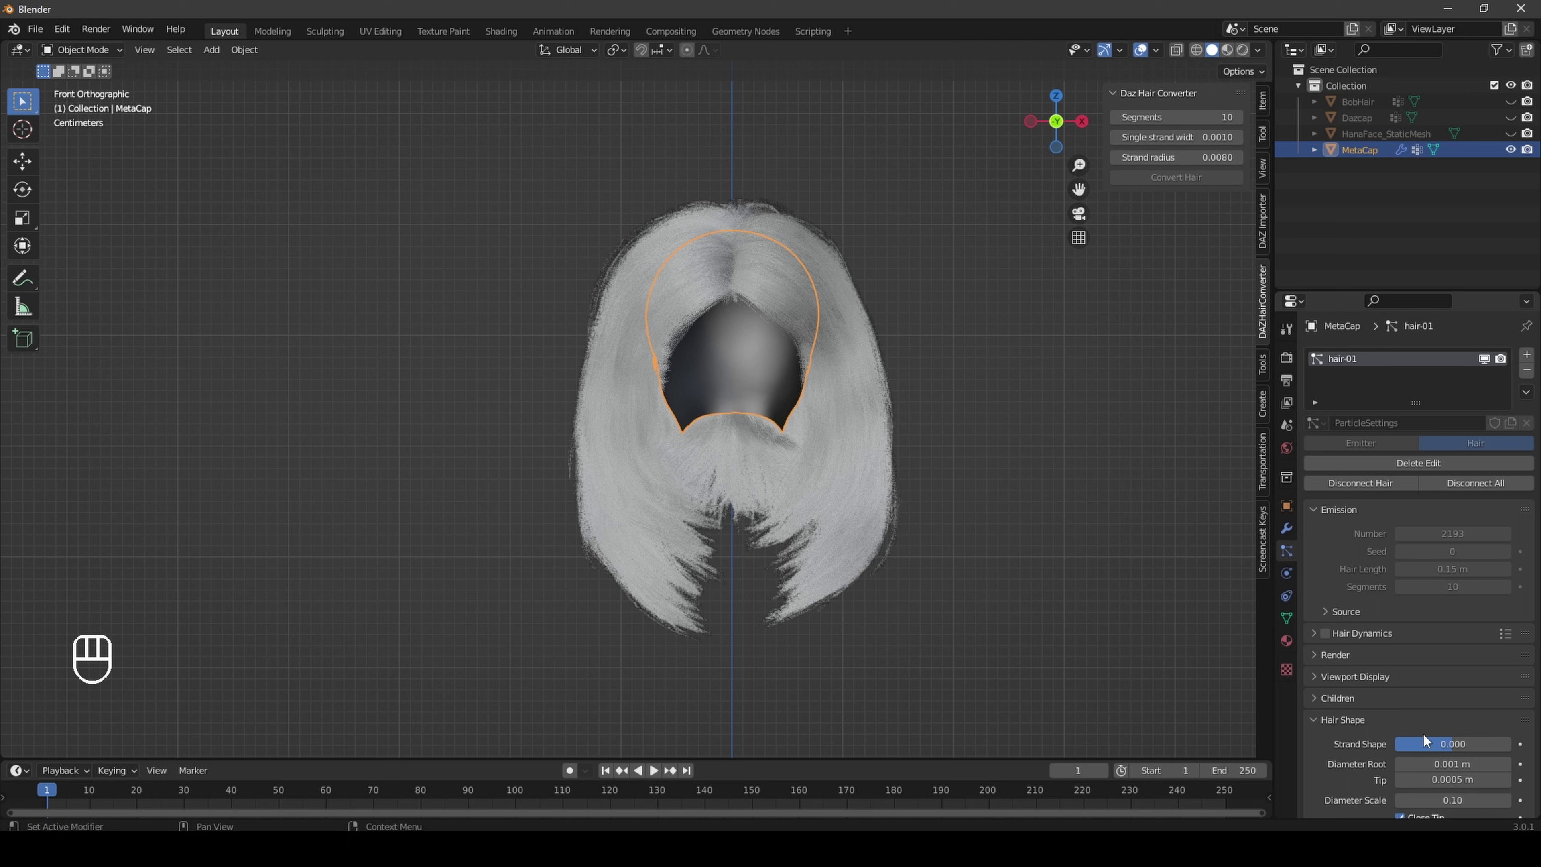
pyautogui.click(1462, 765)
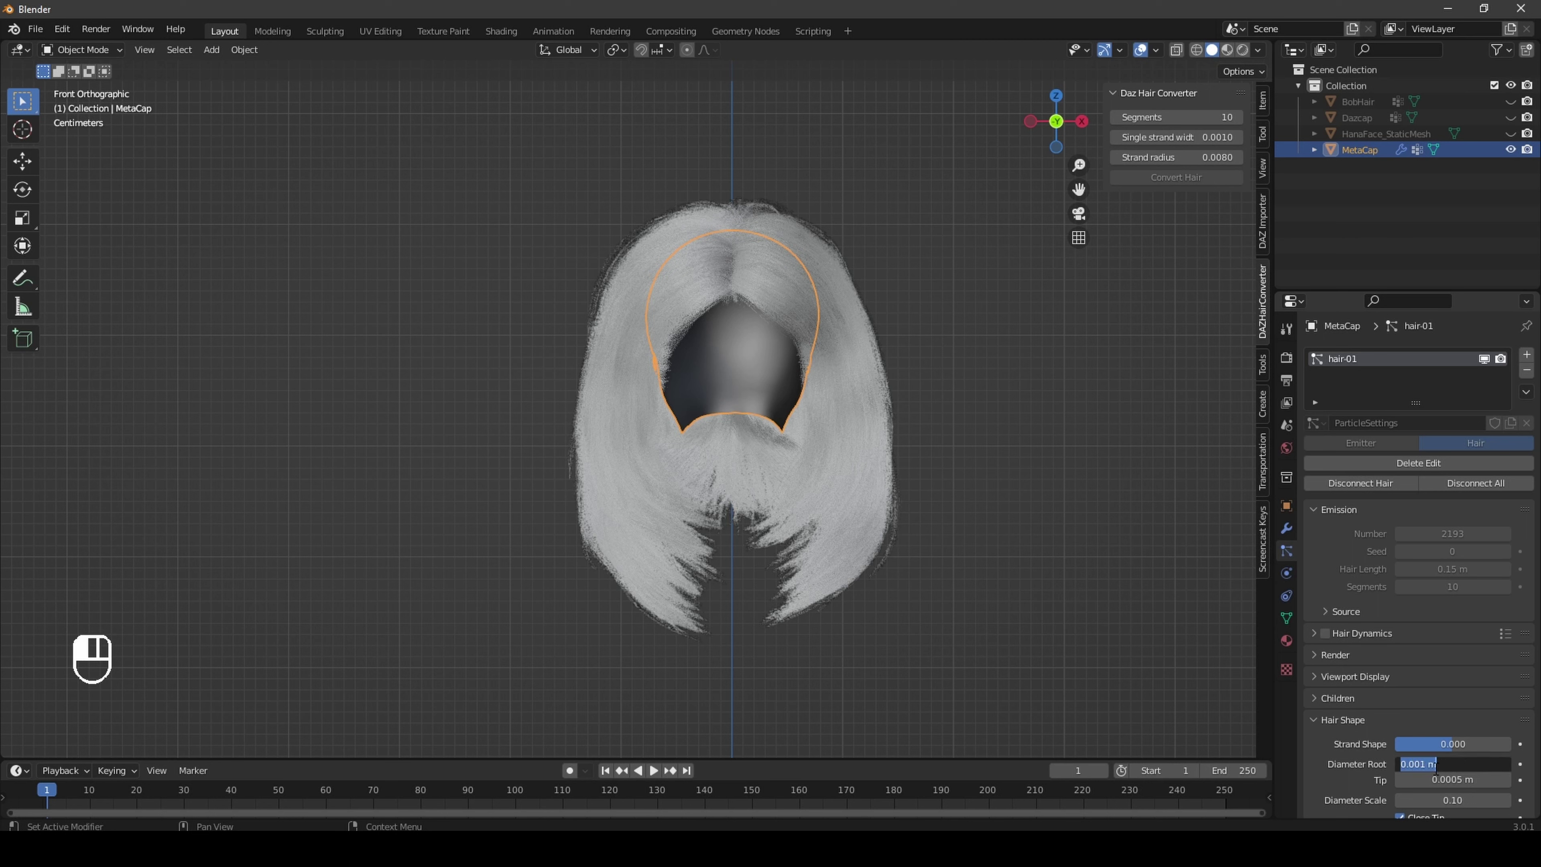
pyautogui.click(1426, 766)
pyautogui.press('BackSpace')
pyautogui.write('5')
pyautogui.press('Return')
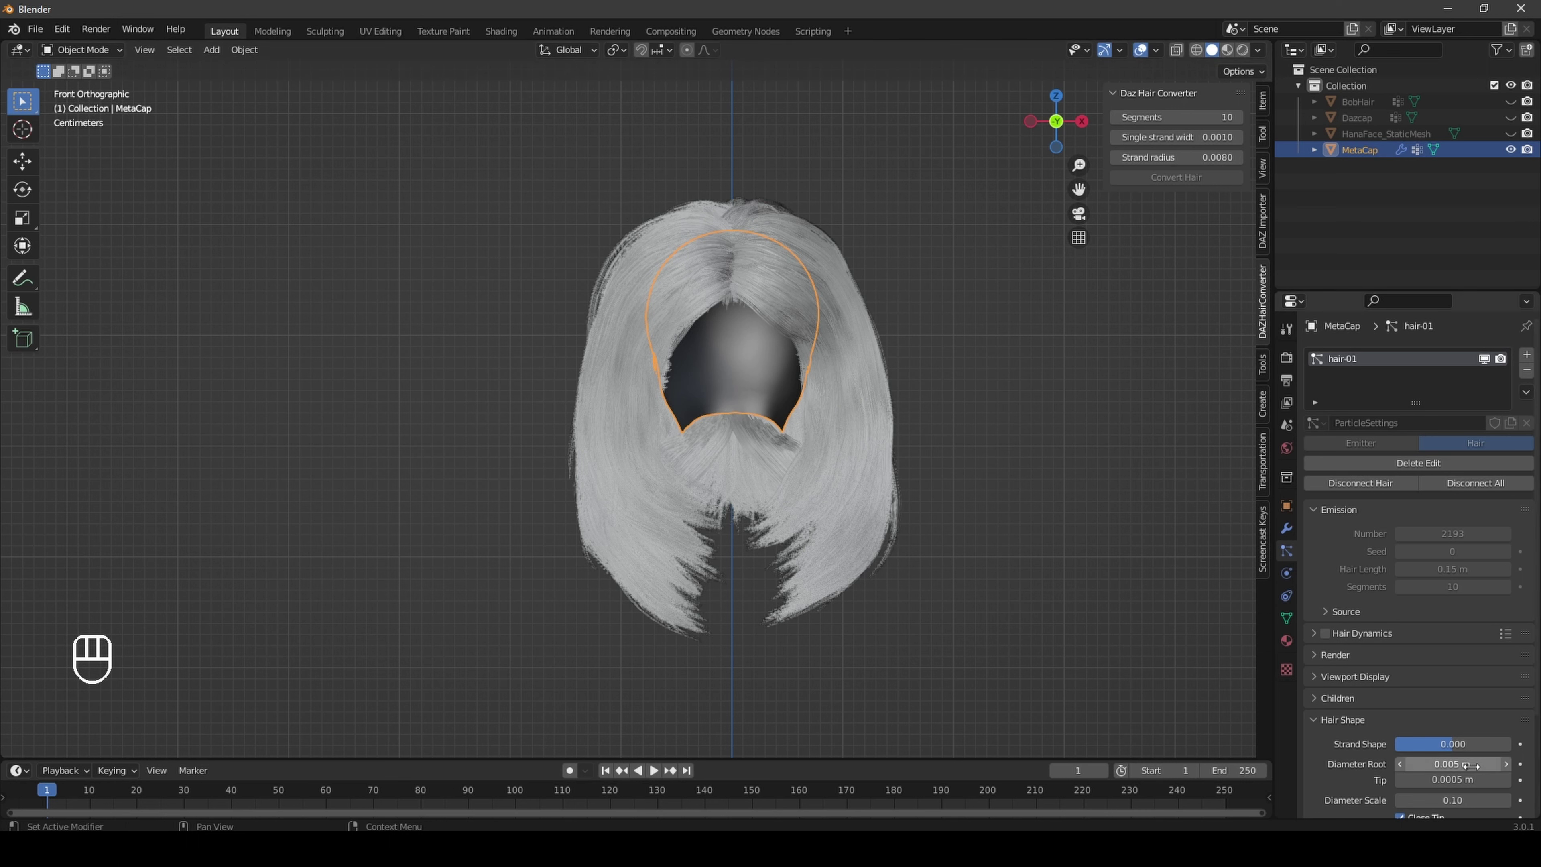
# Step: Set the tip diameter of the hair-01 strands to 0.0003 m
pyautogui.click(1451, 782)
pyautogui.click(1432, 785)
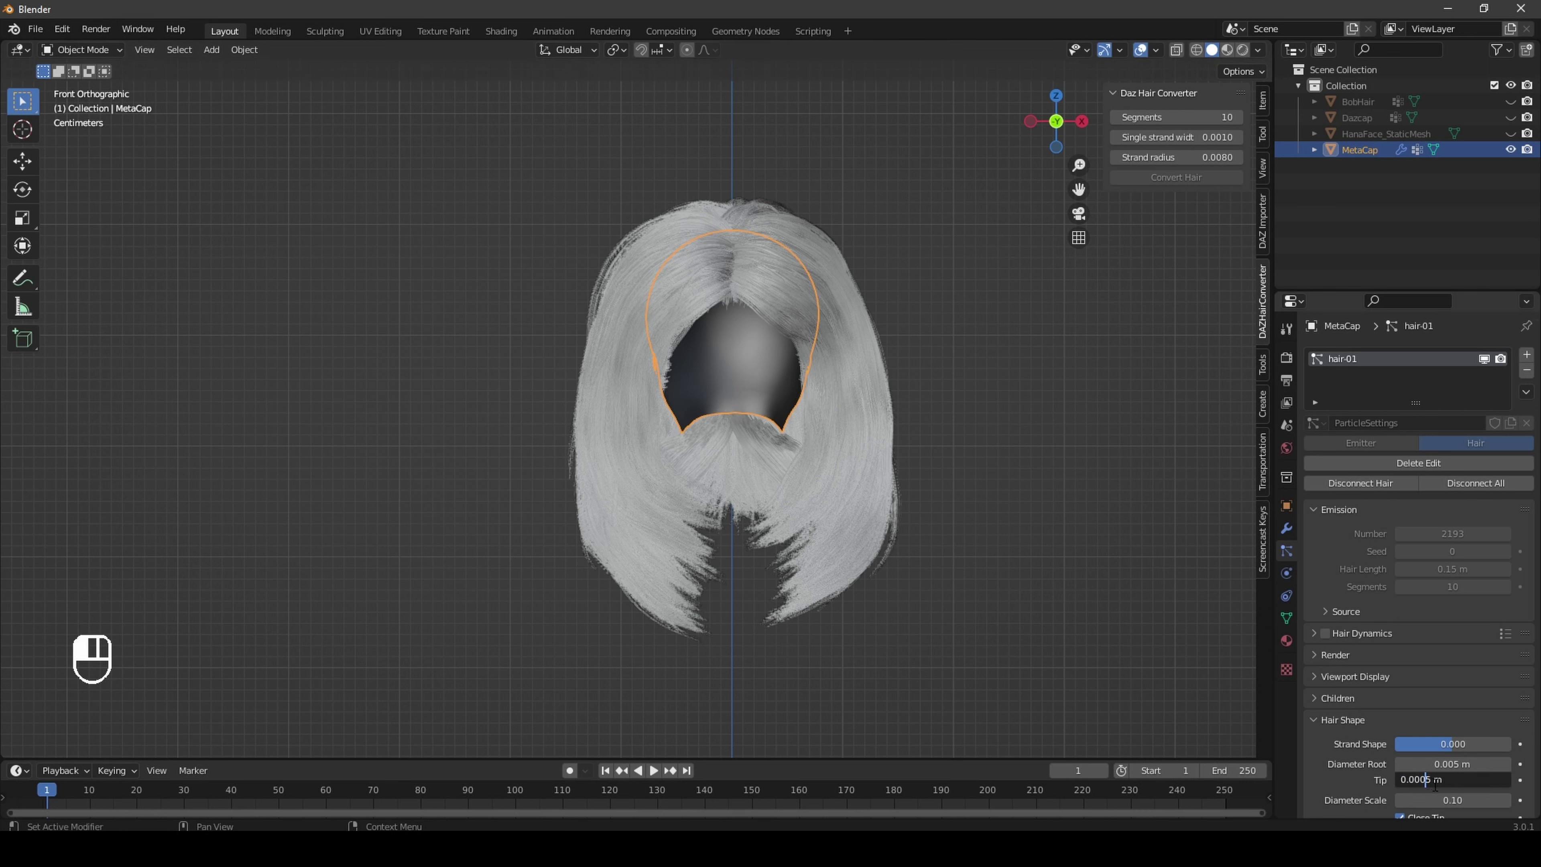
pyautogui.press('BackSpace')
pyautogui.write('3')
pyautogui.press('Return')
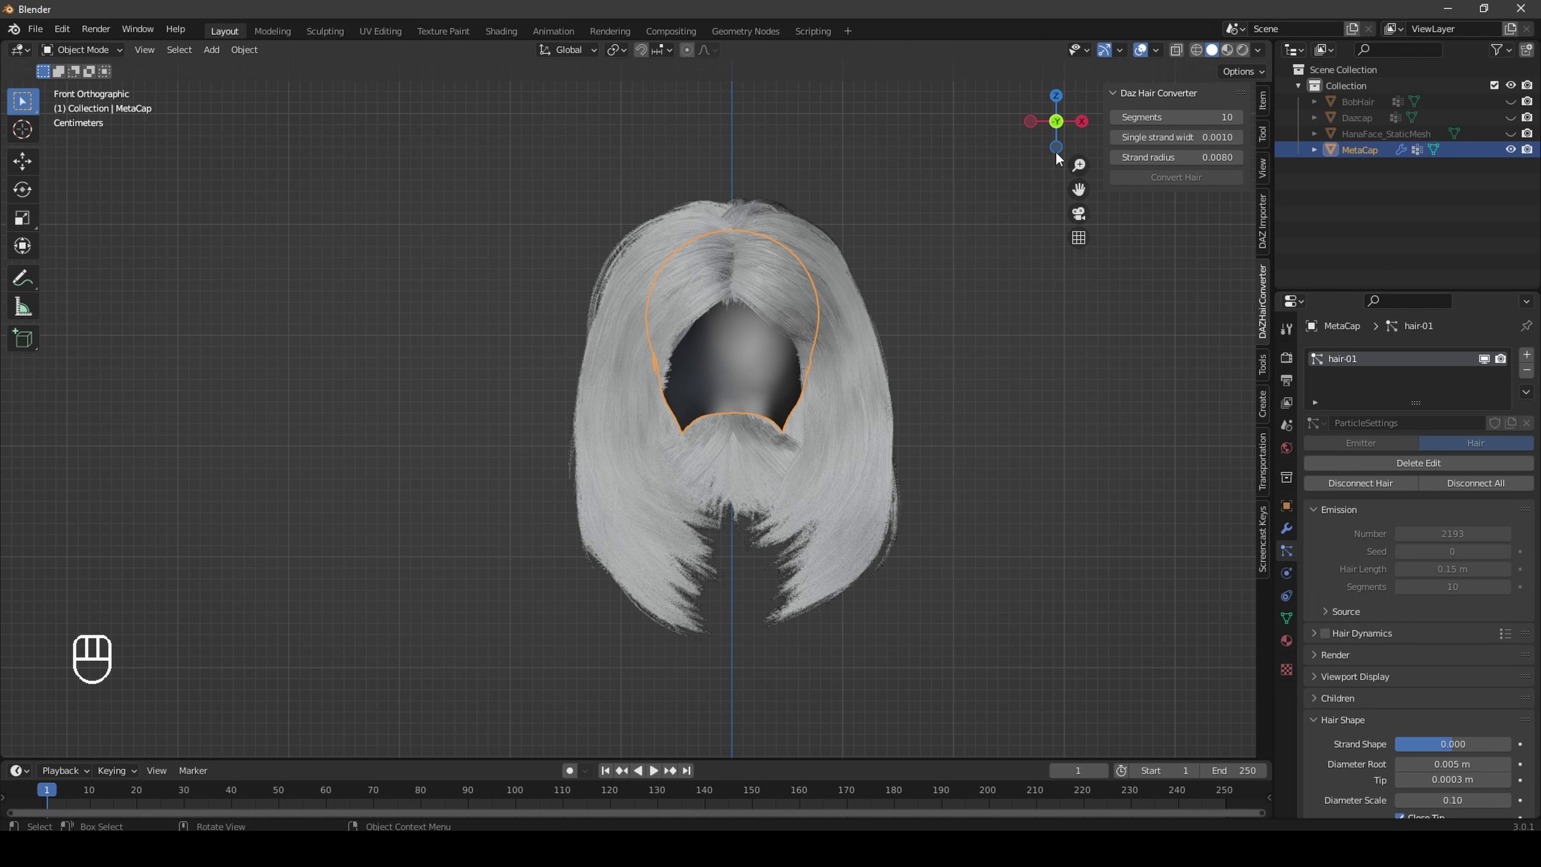
# Step: Set the hair-01 strand diameter scale to 0.20 and check the hair's thickness from other angles
pyautogui.moveTo(1056, 145)
pyautogui.mouseDown()
pyautogui.moveTo(980, 136)
pyautogui.moveTo(1055, 130)
pyautogui.mouseUp()
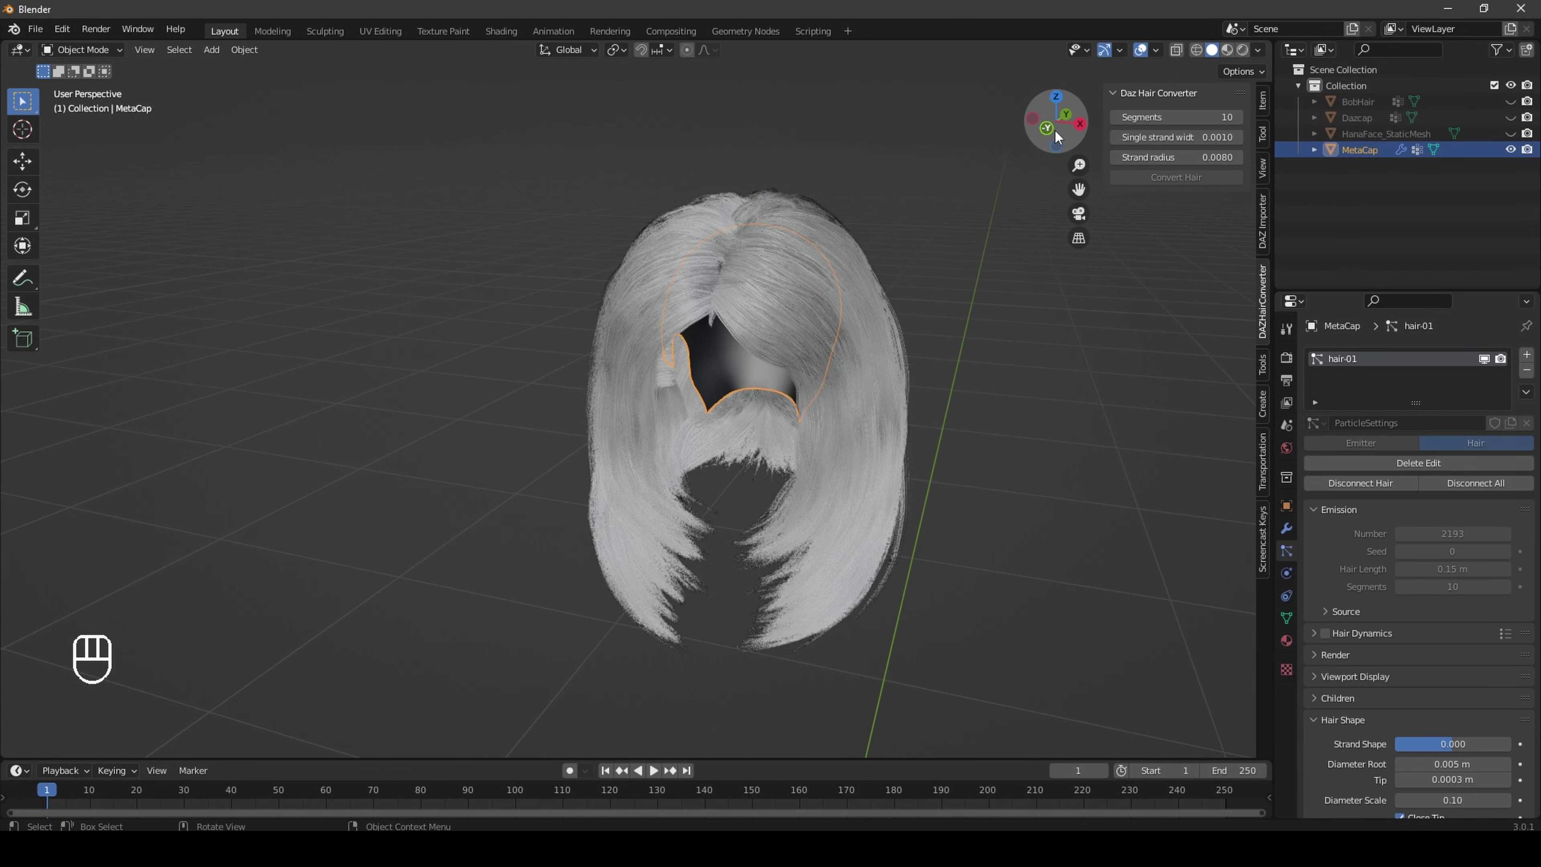
pyautogui.click(1048, 129)
pyautogui.click(1456, 800)
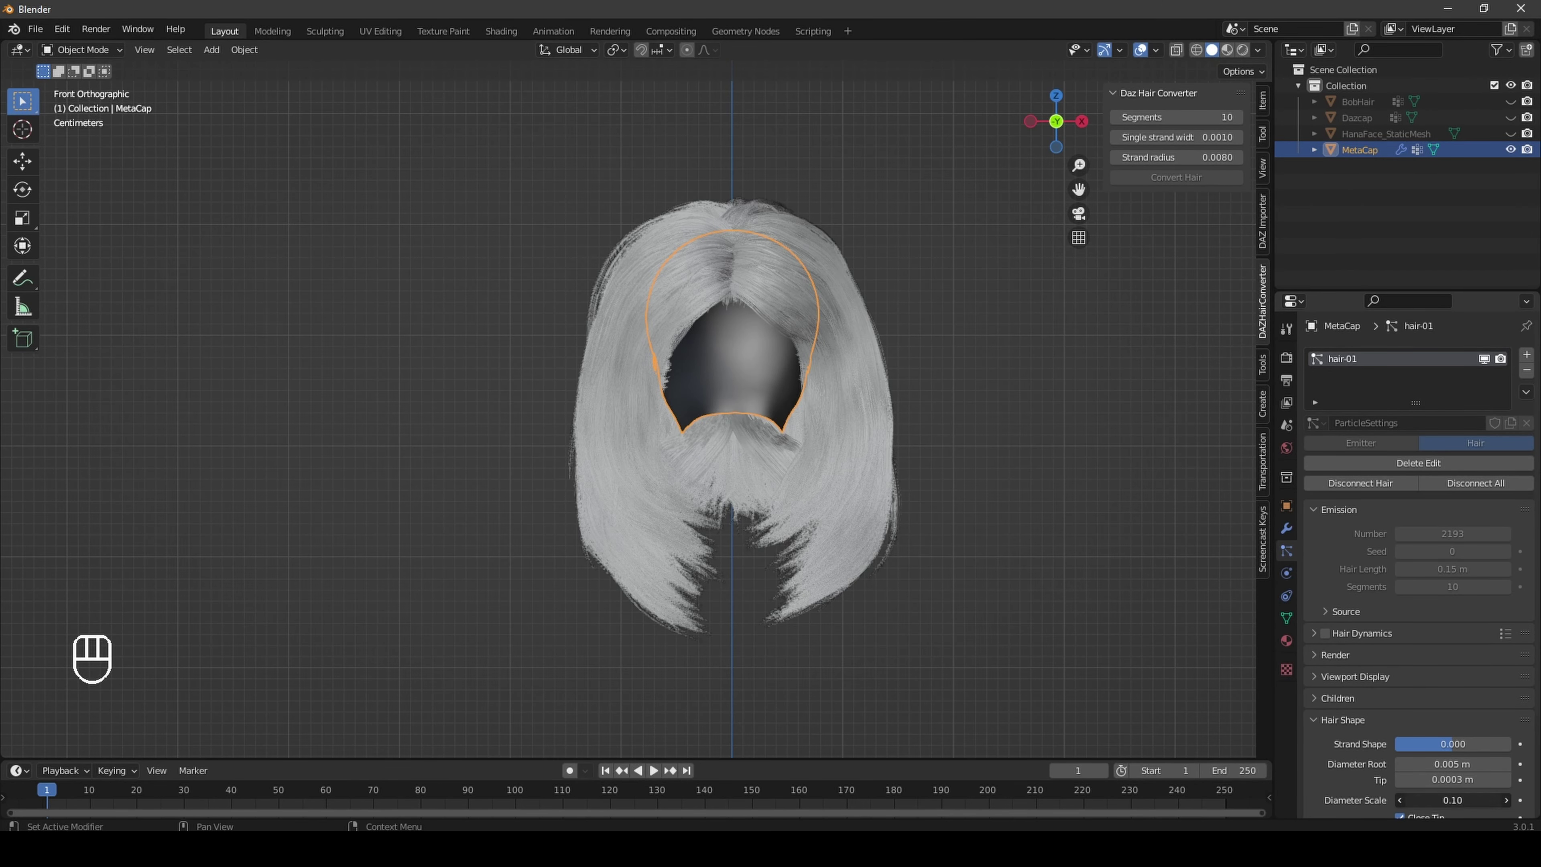
pyautogui.click(1463, 805)
pyautogui.press('Return')
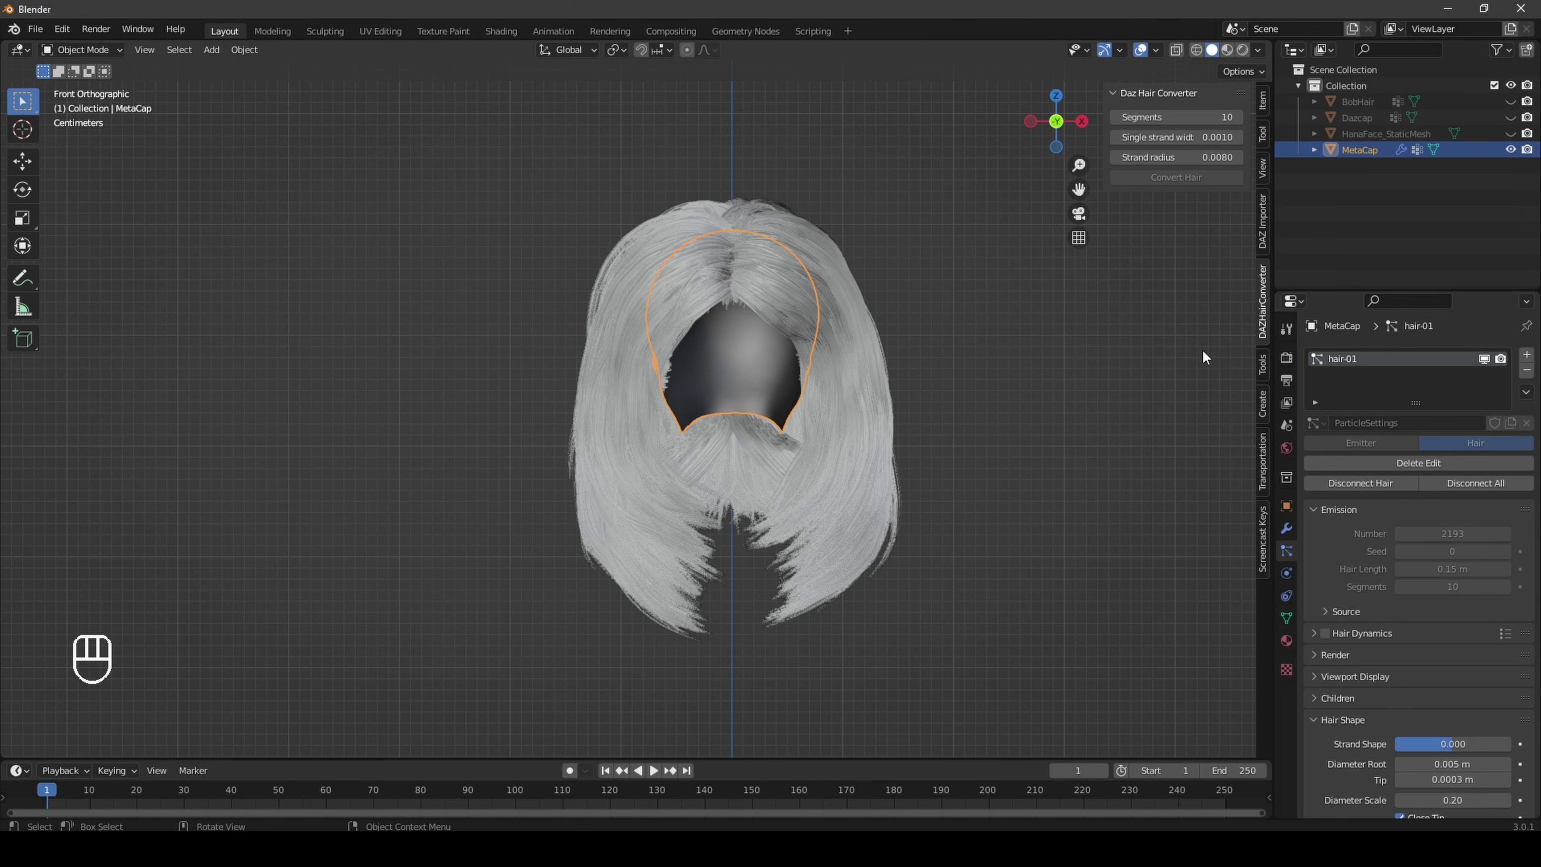
pyautogui.moveTo(1036, 121); pyautogui.dragTo(819, 98)
pyautogui.moveTo(944, 136); pyautogui.dragTo(1041, 124)
pyautogui.click(1044, 124)
# Step: Turn off emitter visibility in the viewport display of the hair-01 particle system
pyautogui.click(1312, 718)
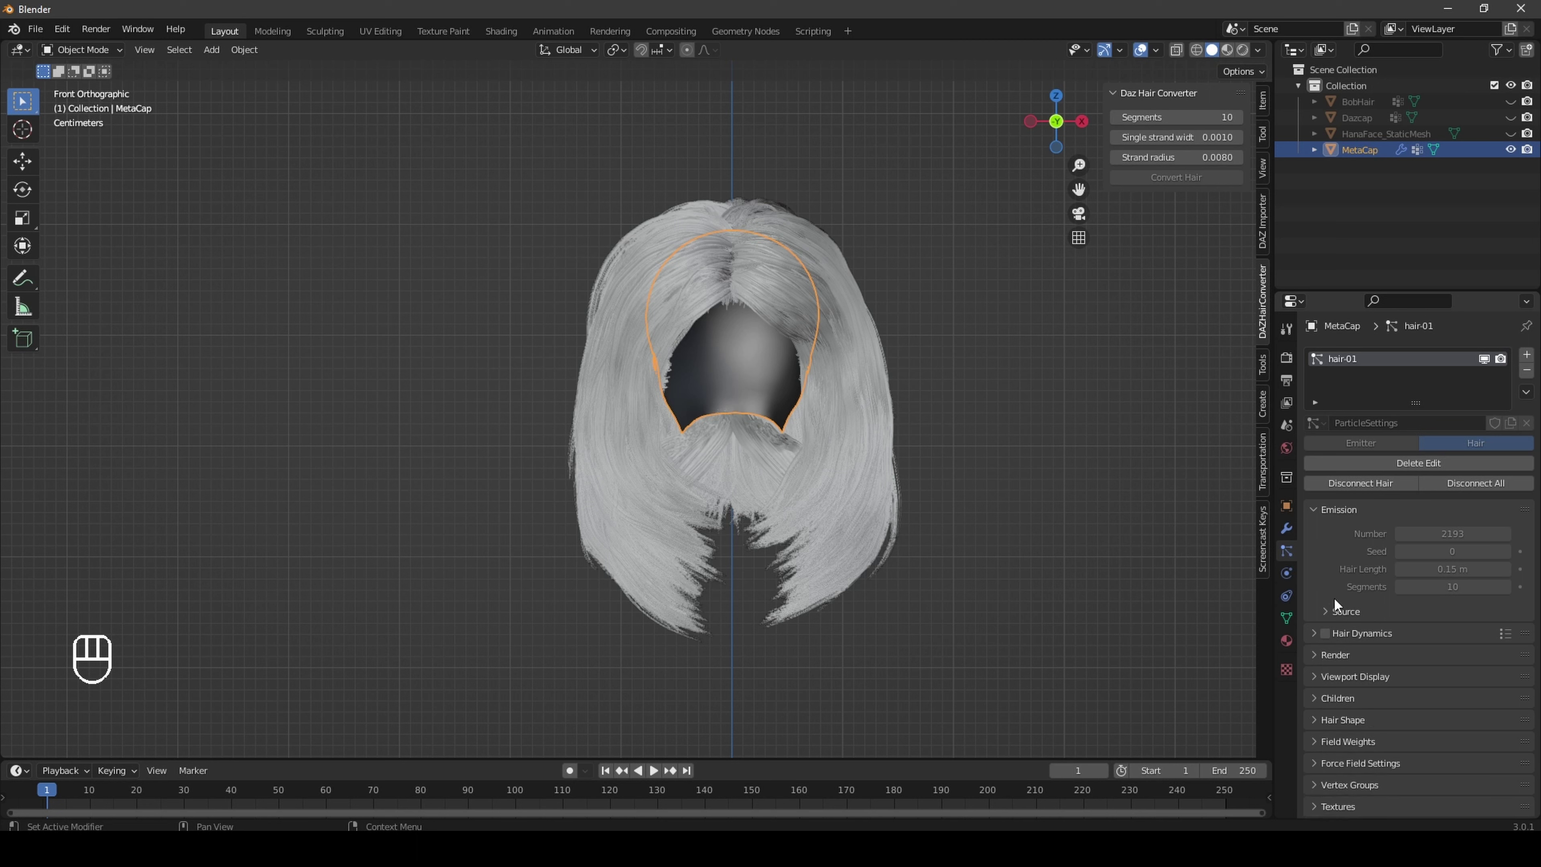
pyautogui.scroll(-1, 1334, 598)
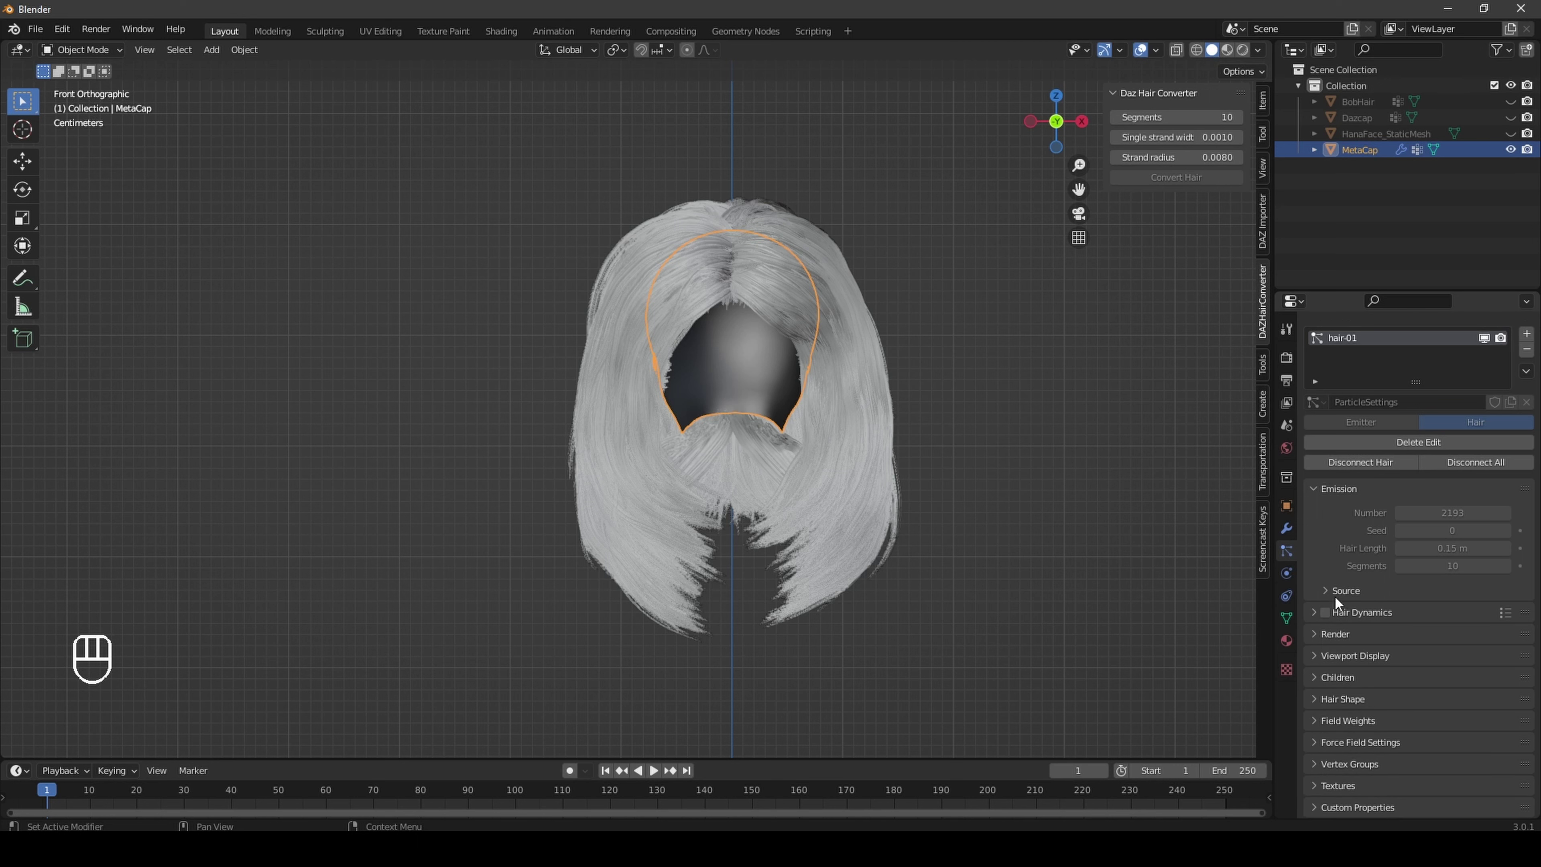
pyautogui.click(1313, 635)
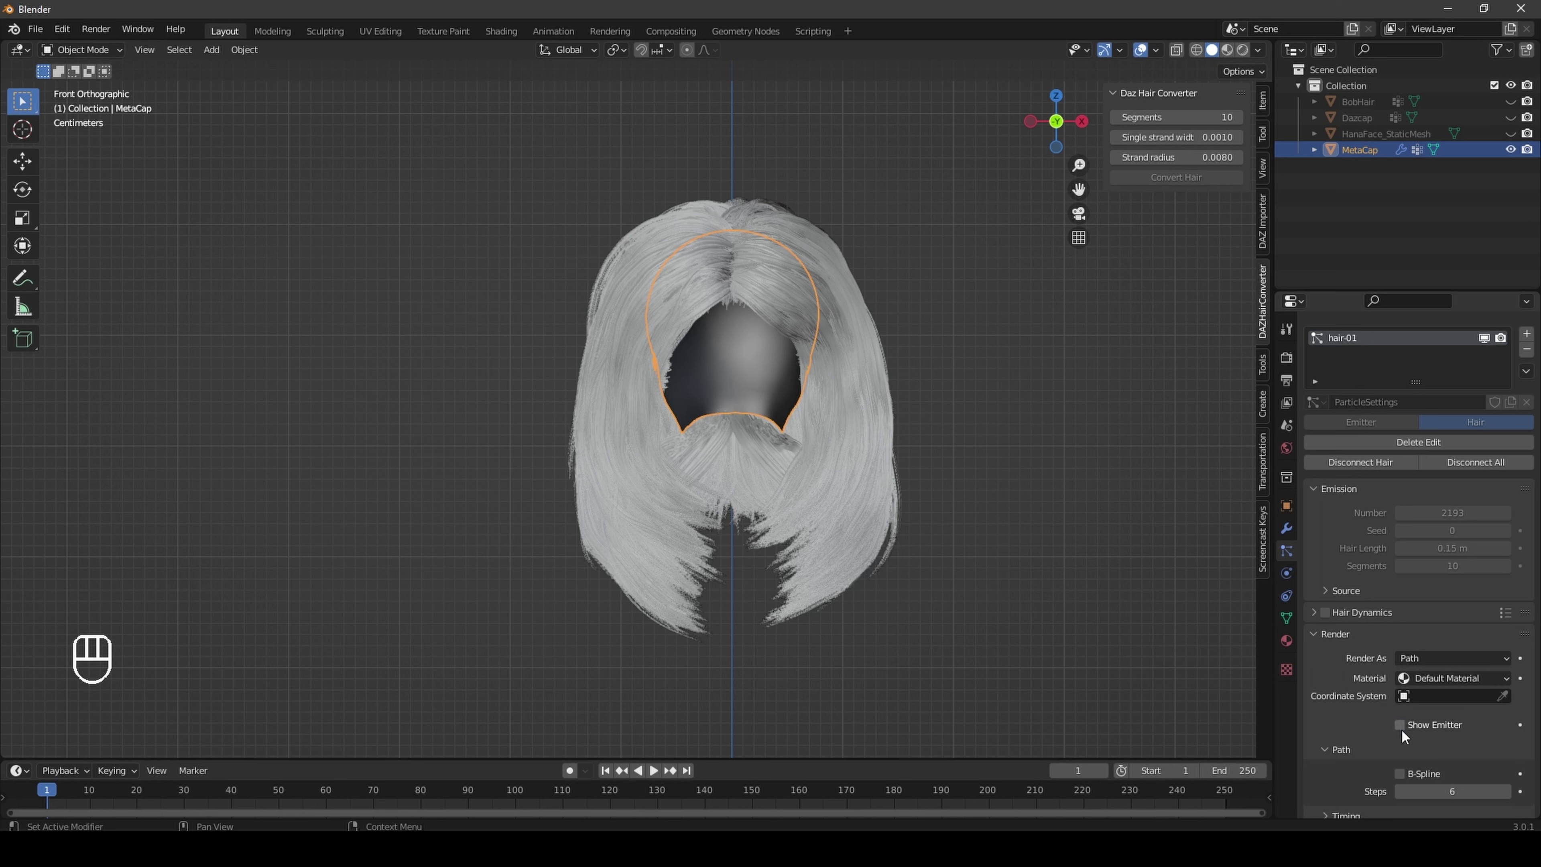
pyautogui.click(1311, 634)
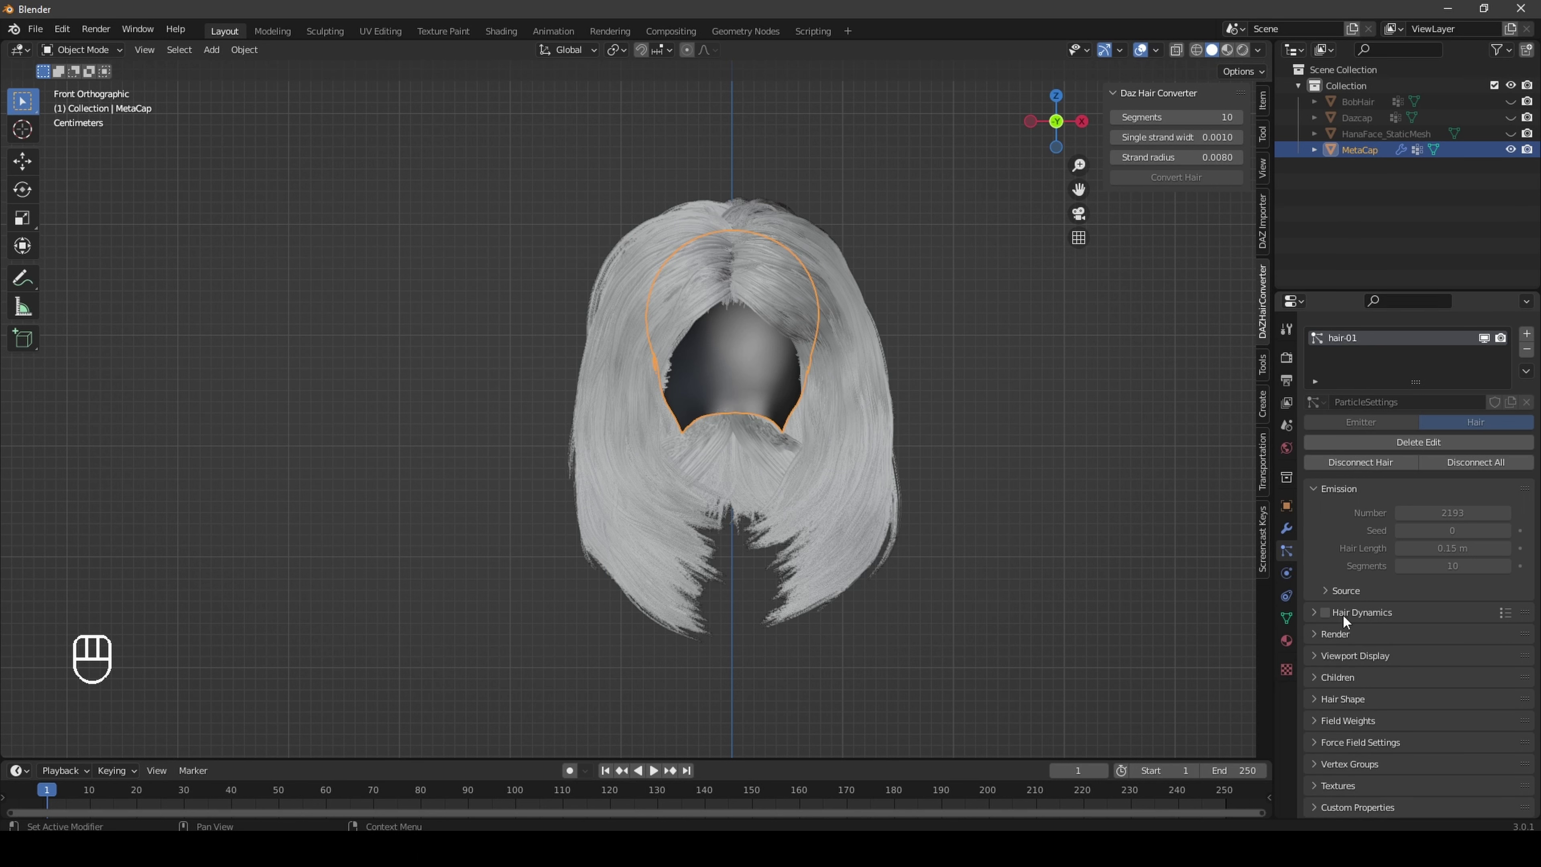
pyautogui.click(1315, 655)
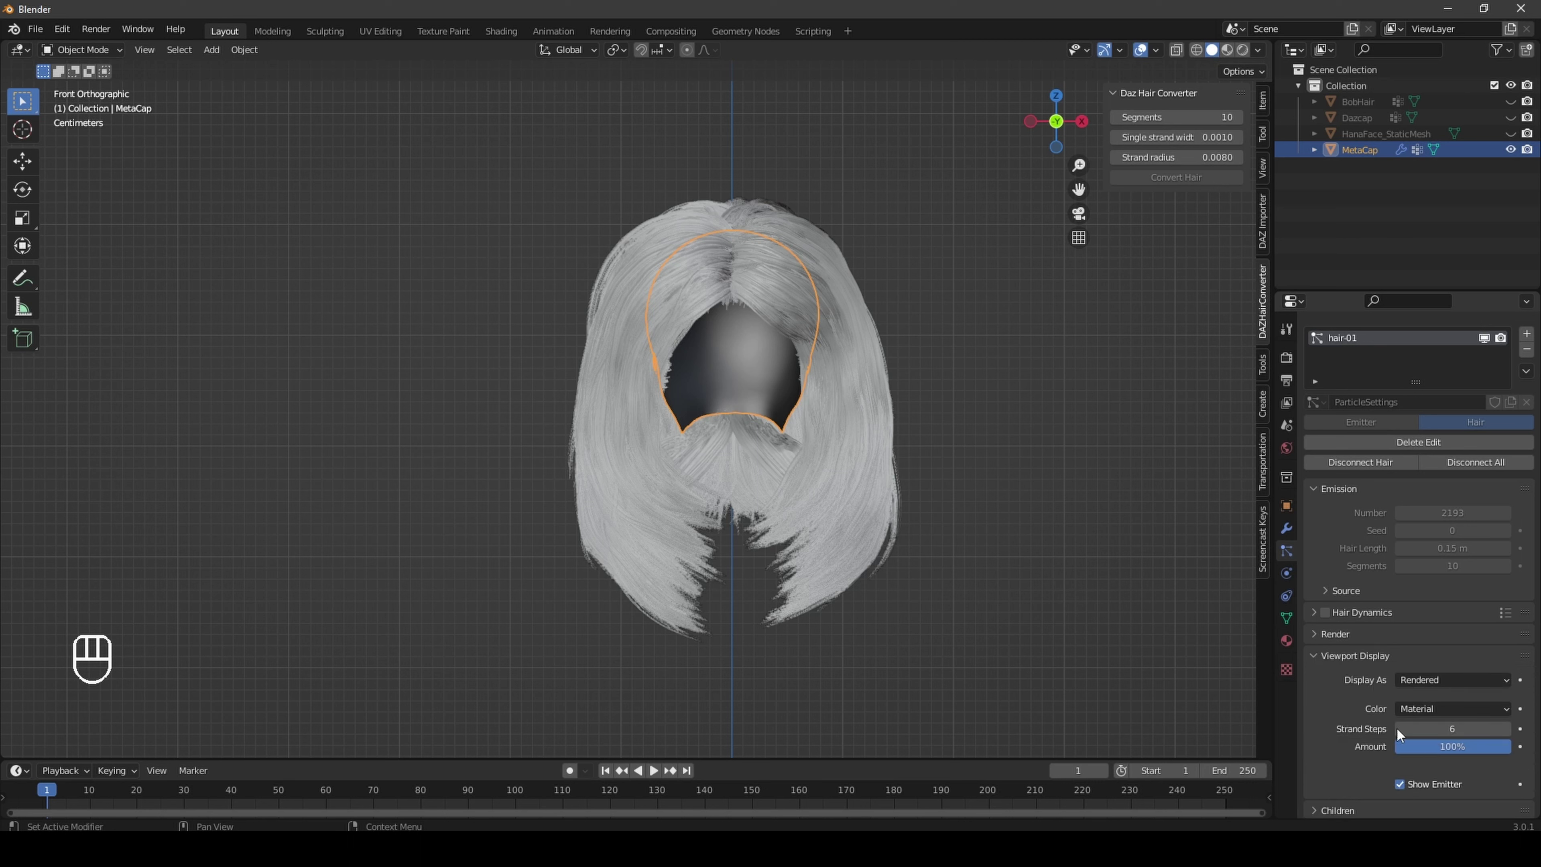
pyautogui.click(1400, 784)
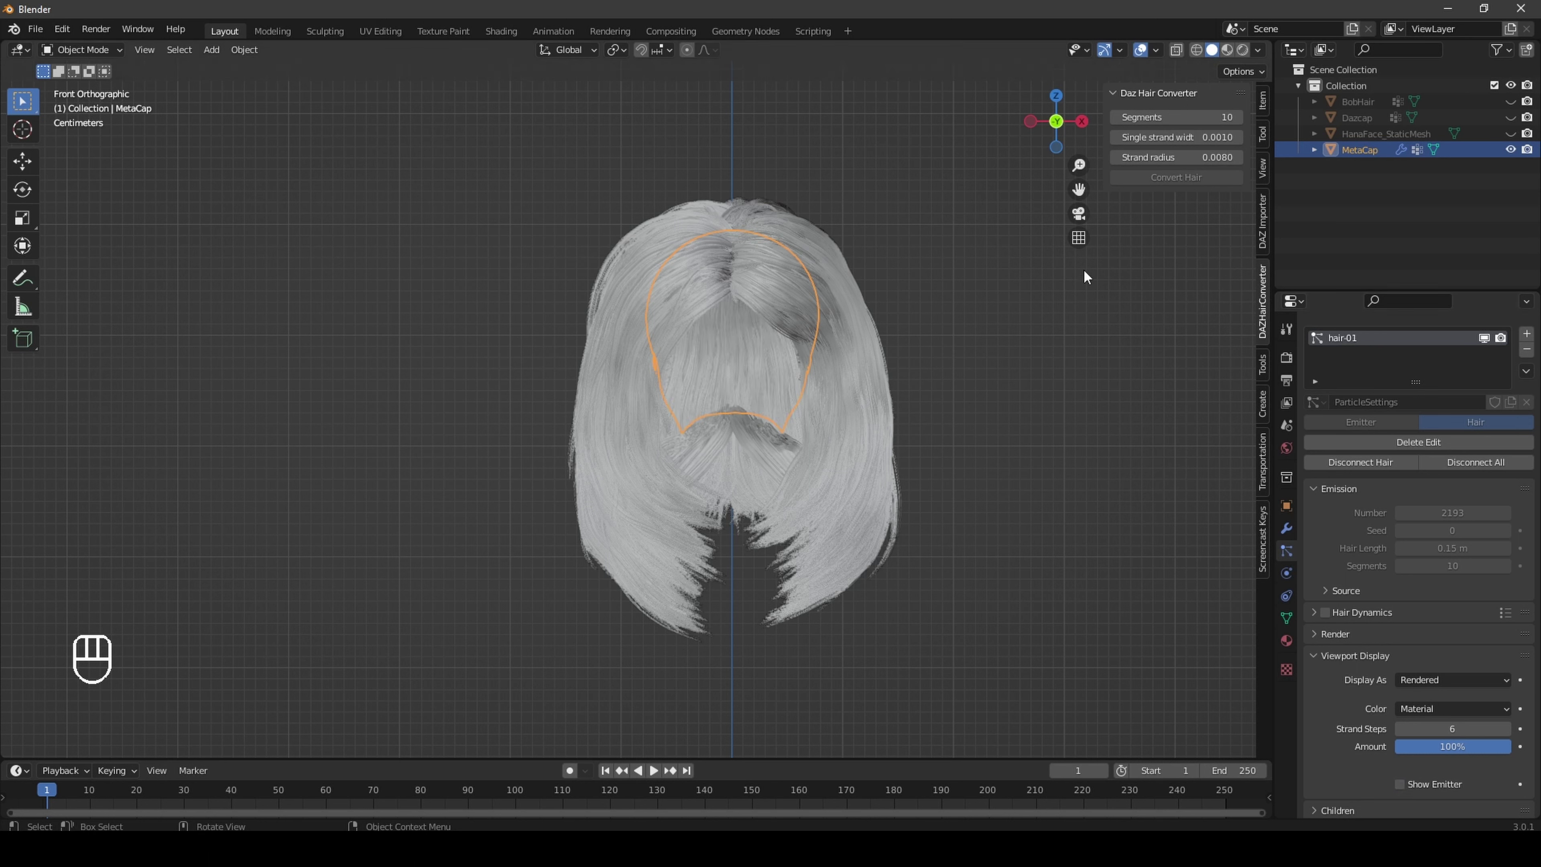
# Step: Rename the MetaCap object as Hair
pyautogui.doubleClick(1367, 150)
pyautogui.write('Hair')
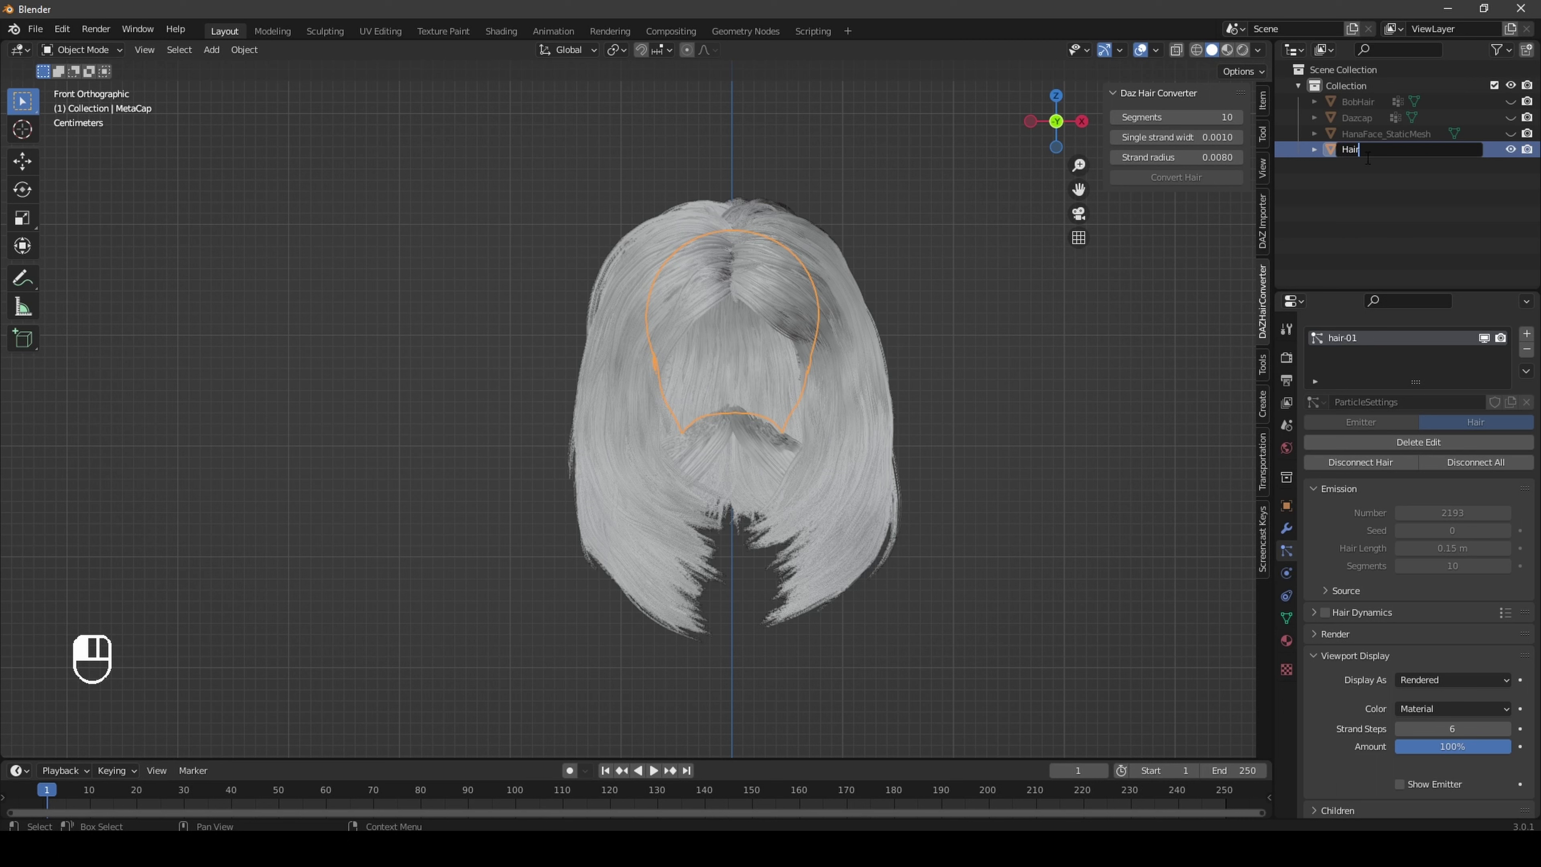
pyautogui.press('Return')
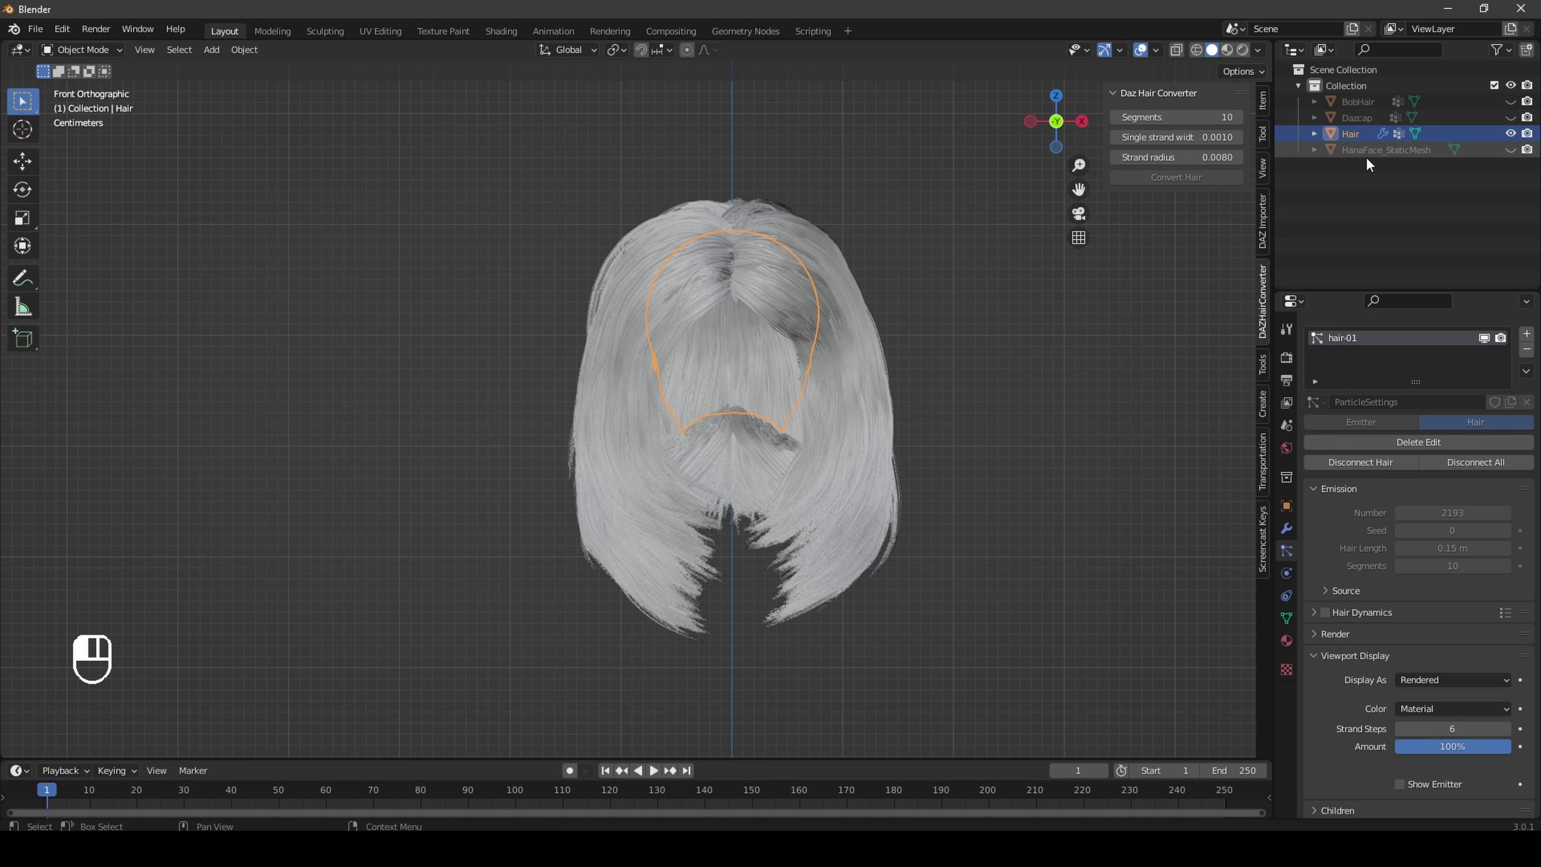
# Step: Review the Hair object's ParticleHair material settings and inspect the particle hair from the side and front
pyautogui.click(1286, 640)
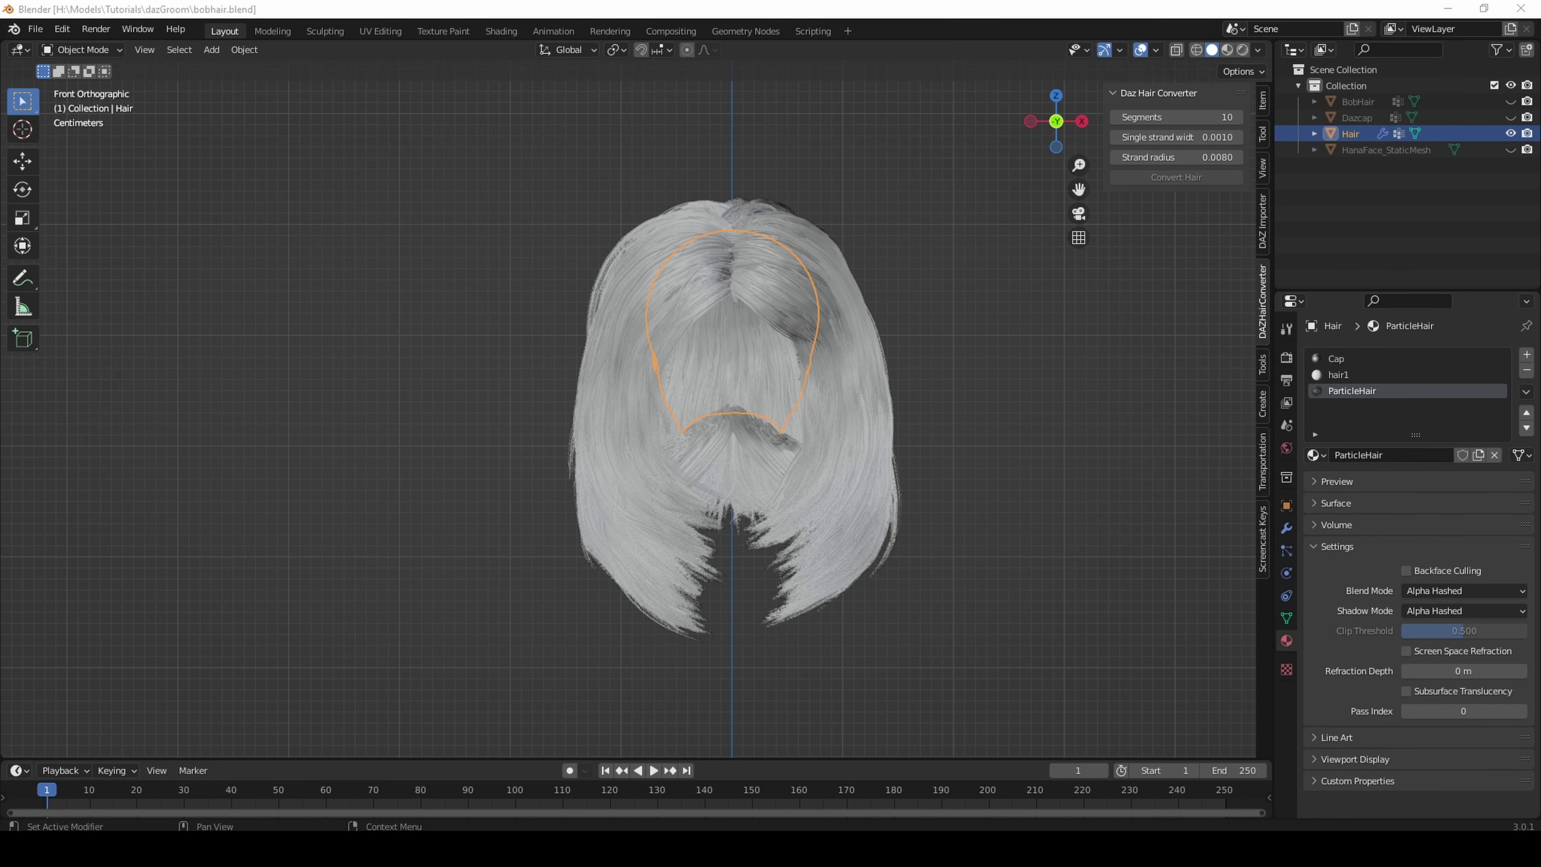
pyautogui.moveTo(1059, 127); pyautogui.dragTo(884, 154)
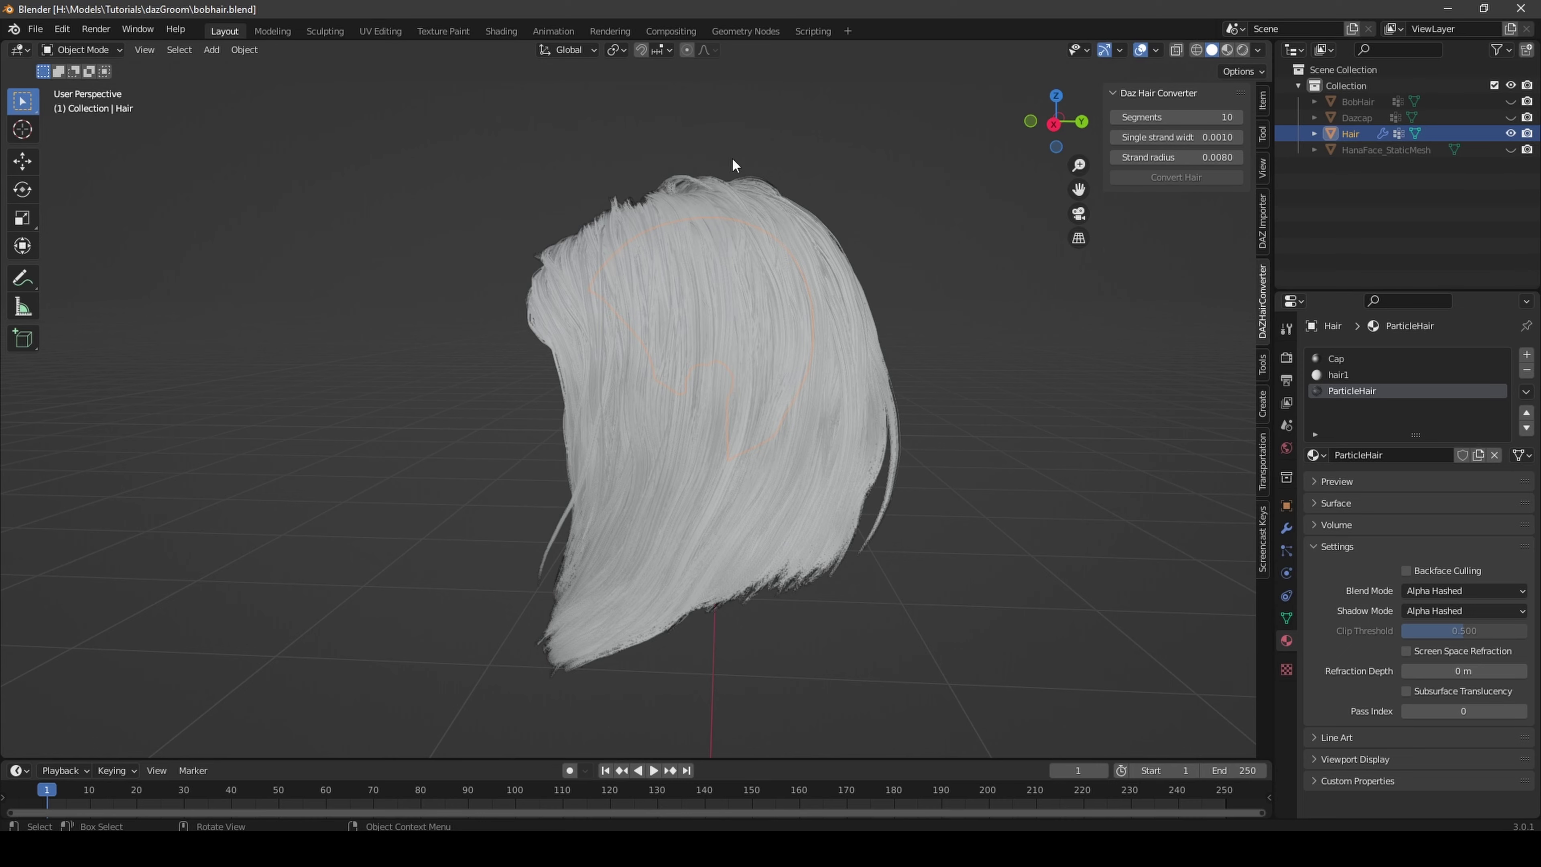
pyautogui.moveTo(1047, 131)
pyautogui.mouseDown()
pyautogui.moveTo(1171, 134)
pyautogui.moveTo(1020, 129)
pyautogui.moveTo(1043, 127)
pyautogui.mouseUp()
pyautogui.click(1043, 128)
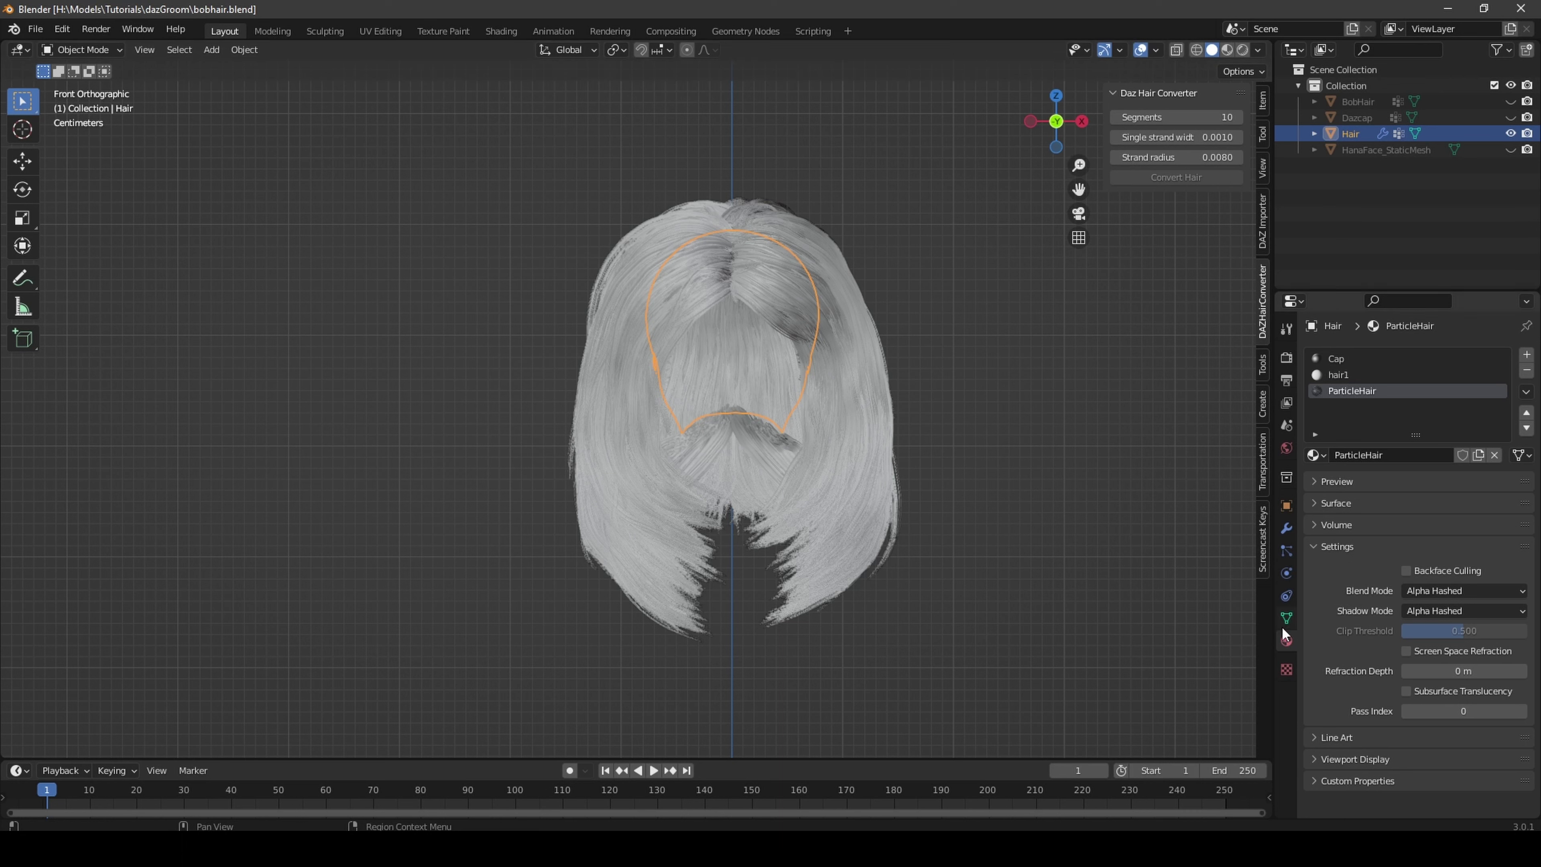
# Step: Set both the display amount and render amount of hair-01's children to 15
pyautogui.click(1286, 551)
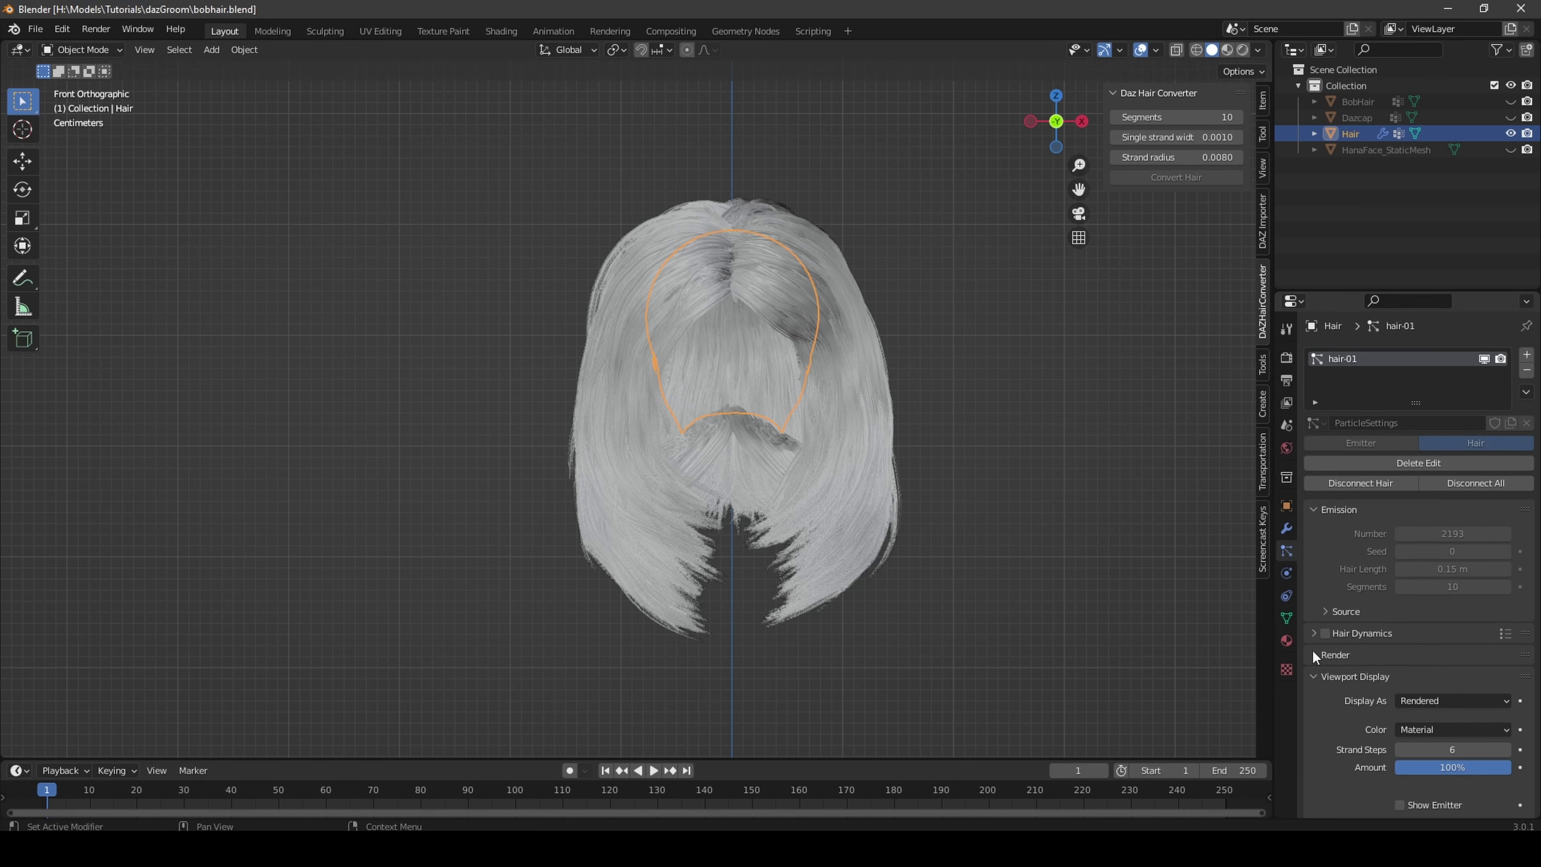
pyautogui.click(1316, 676)
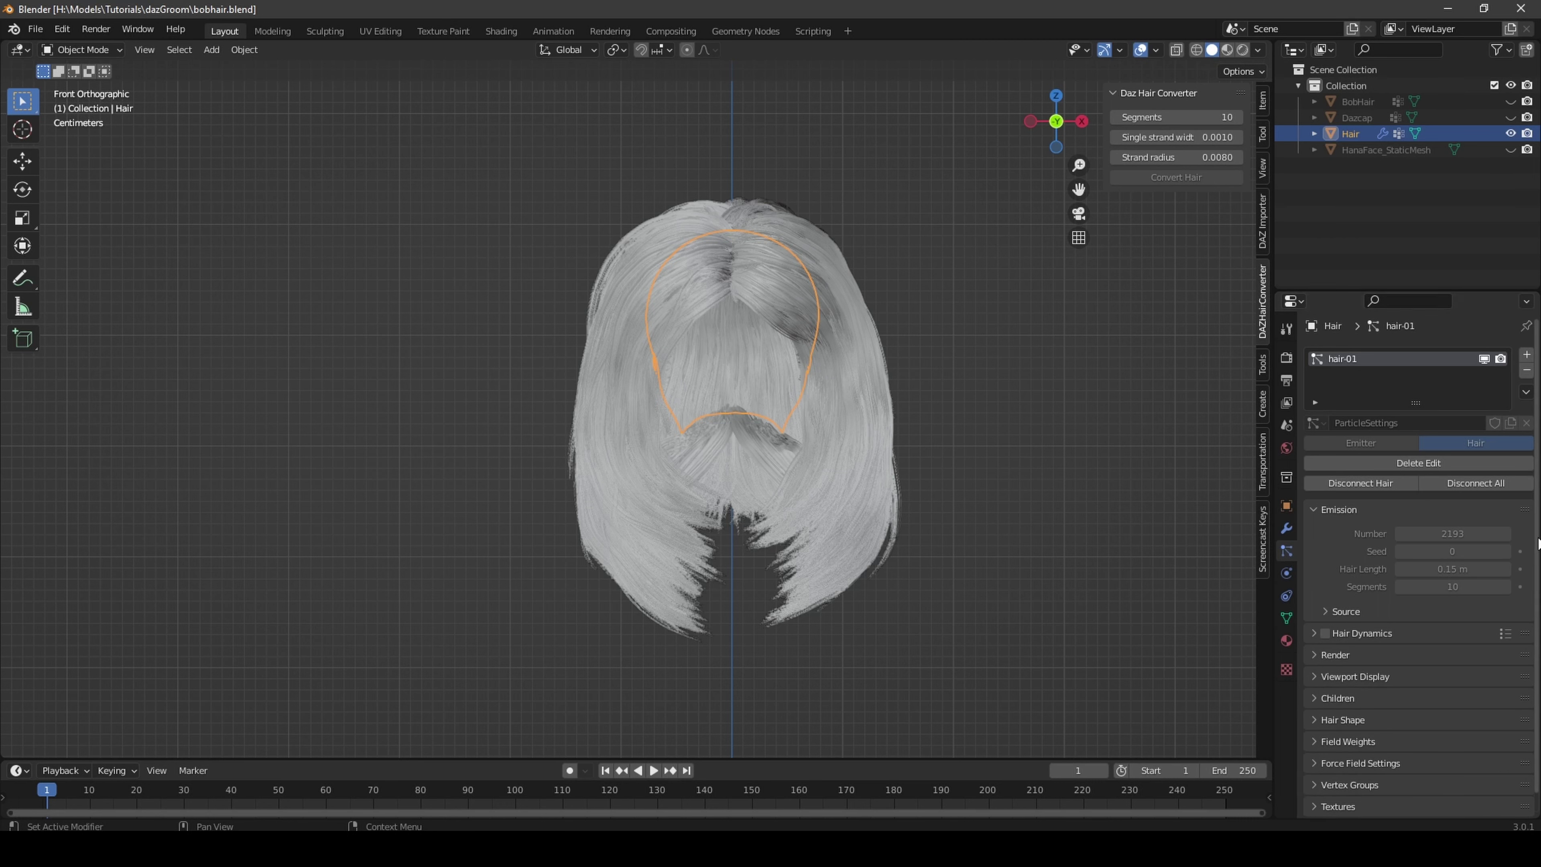
pyautogui.scroll(-1, 1538, 543)
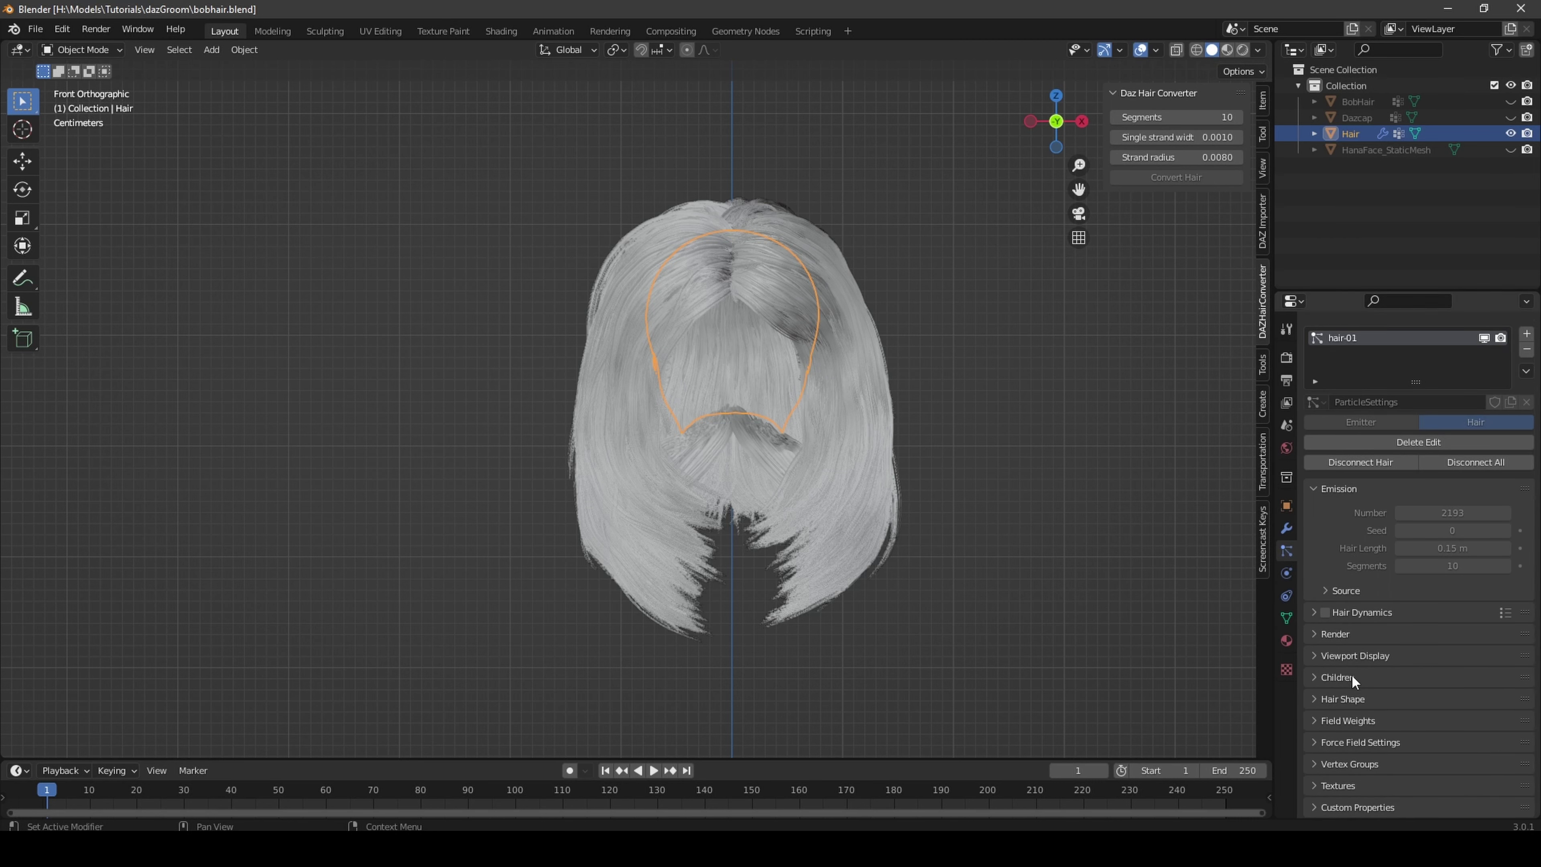
pyautogui.click(1314, 675)
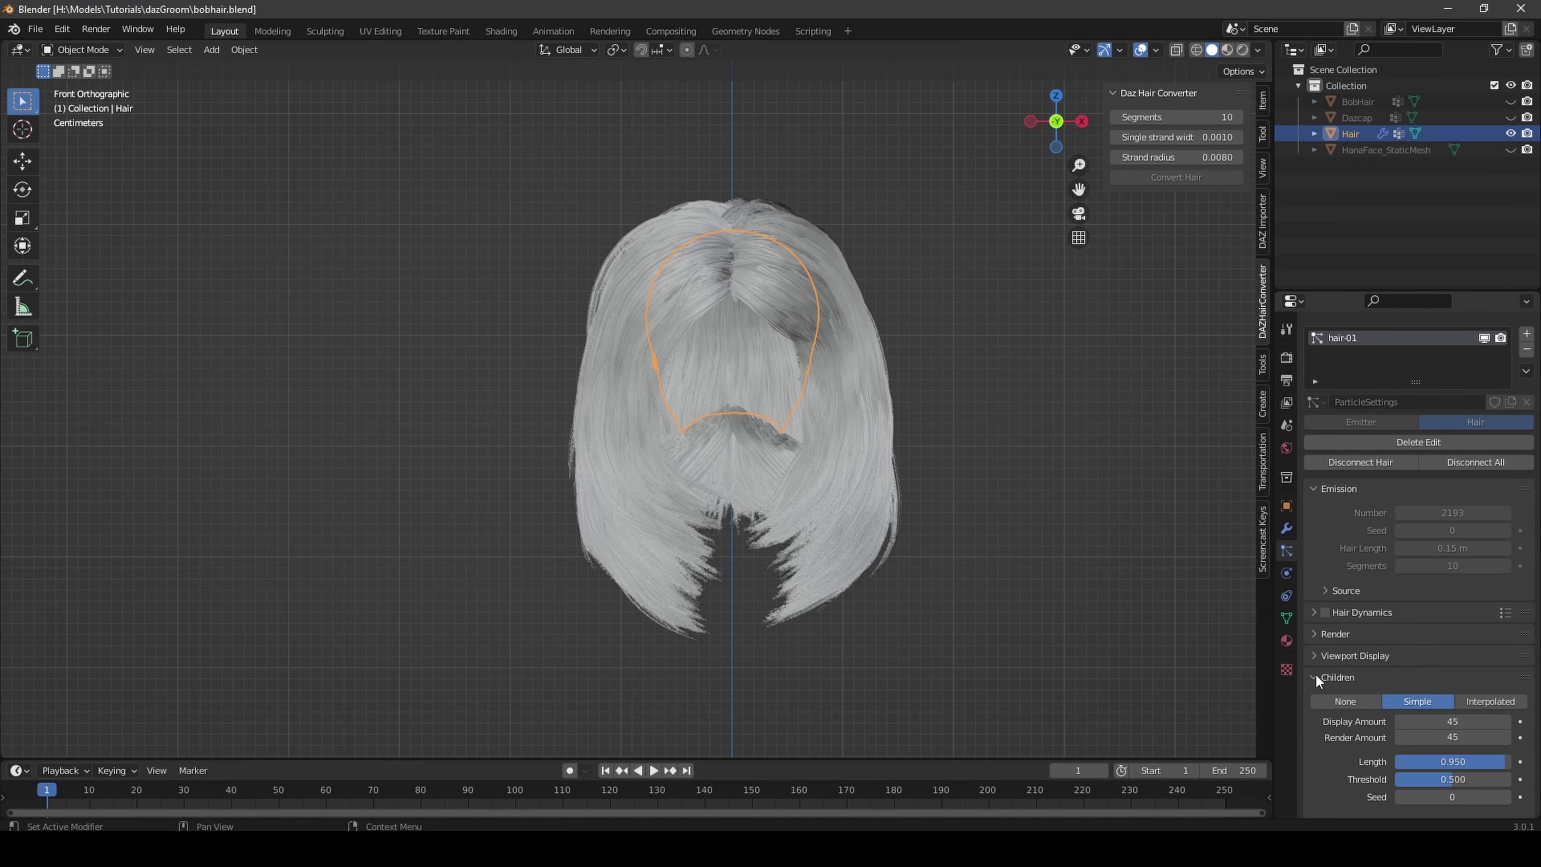
pyautogui.click(1456, 722)
pyautogui.write('15')
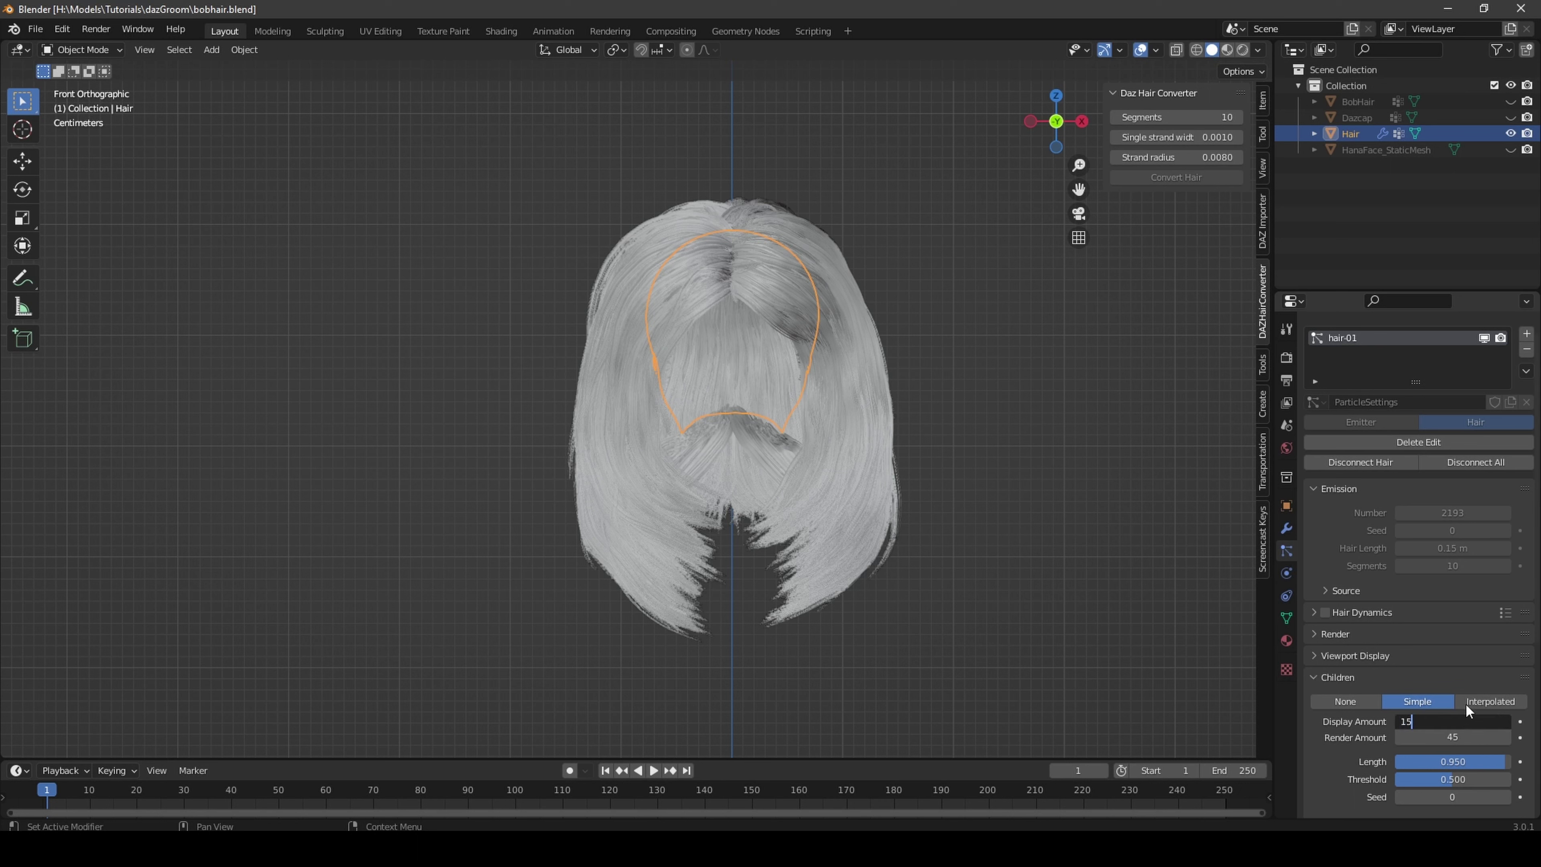
pyautogui.press('Return')
pyautogui.click(1479, 736)
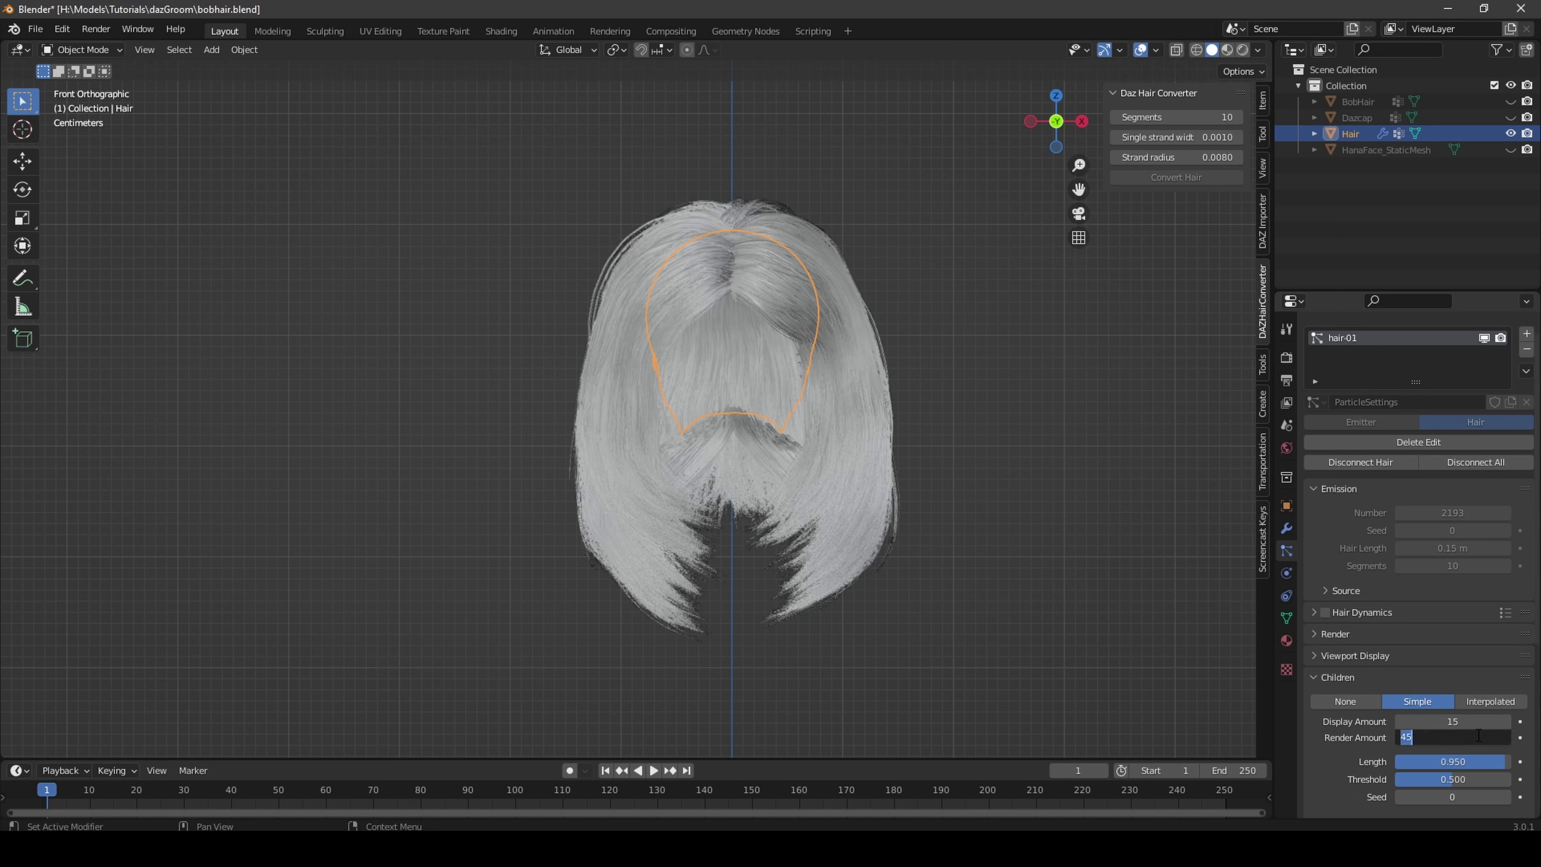
pyautogui.write('15')
pyautogui.press('Return')
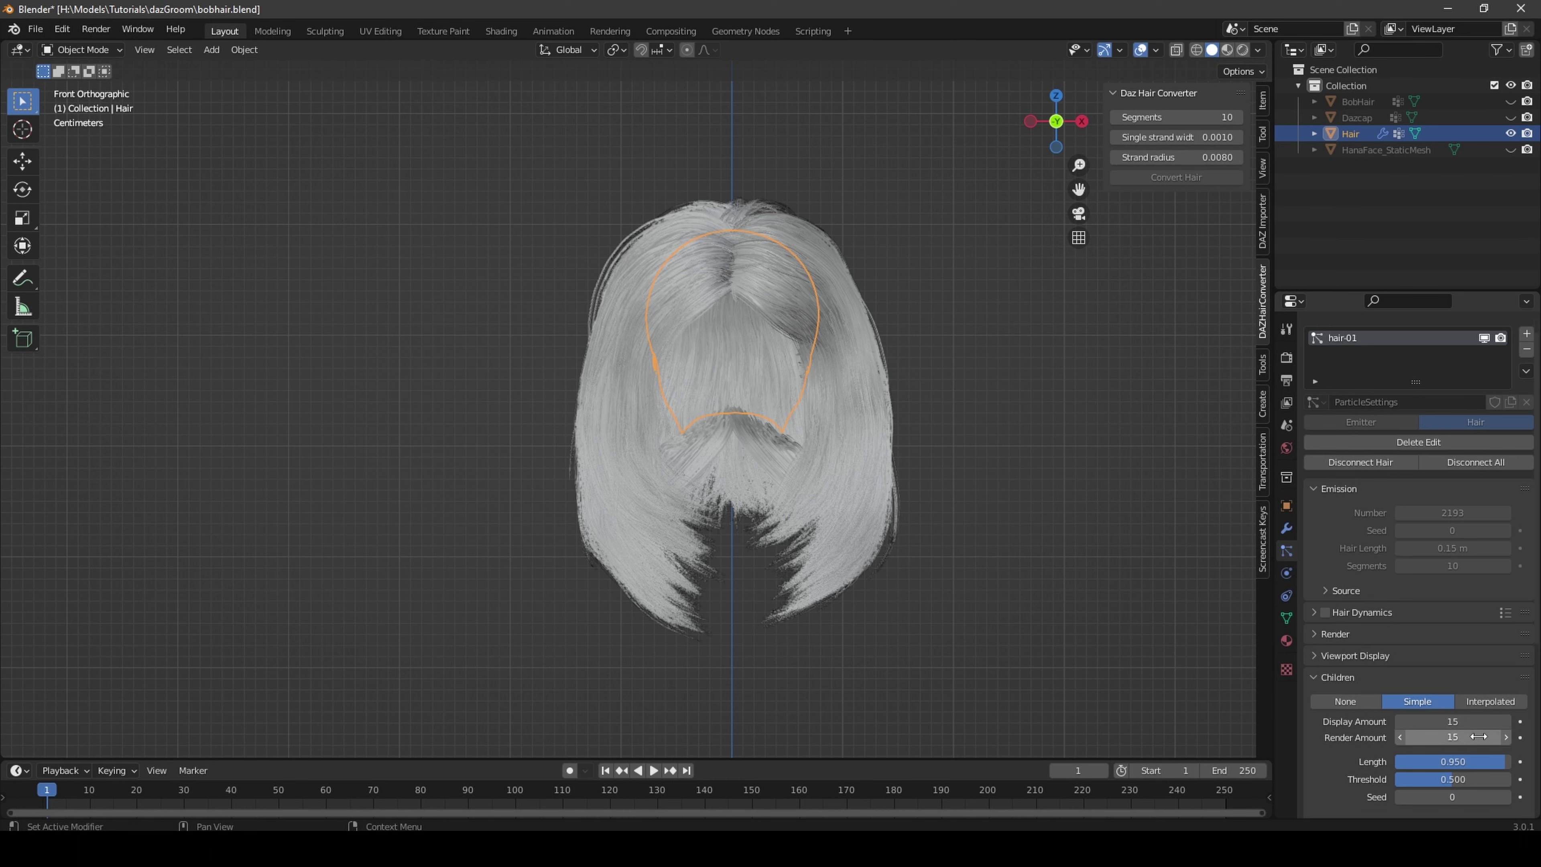
# Step: Put the Hair object into Particle Edit mode in the right side view and choose the Cut tool
pyautogui.moveTo(1067, 130); pyautogui.dragTo(1051, 135)
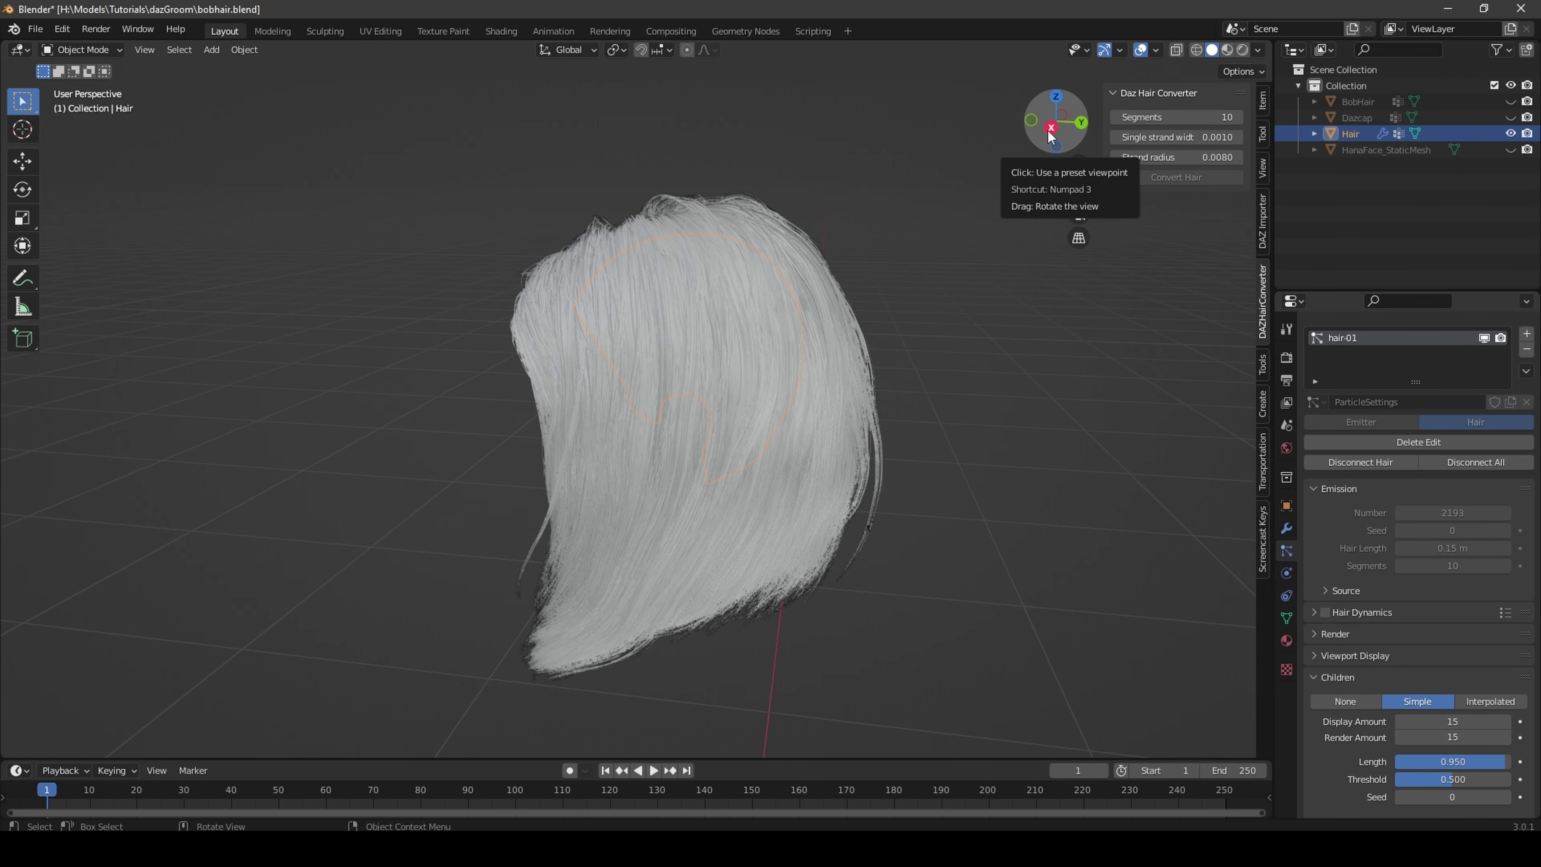
pyautogui.click(1050, 130)
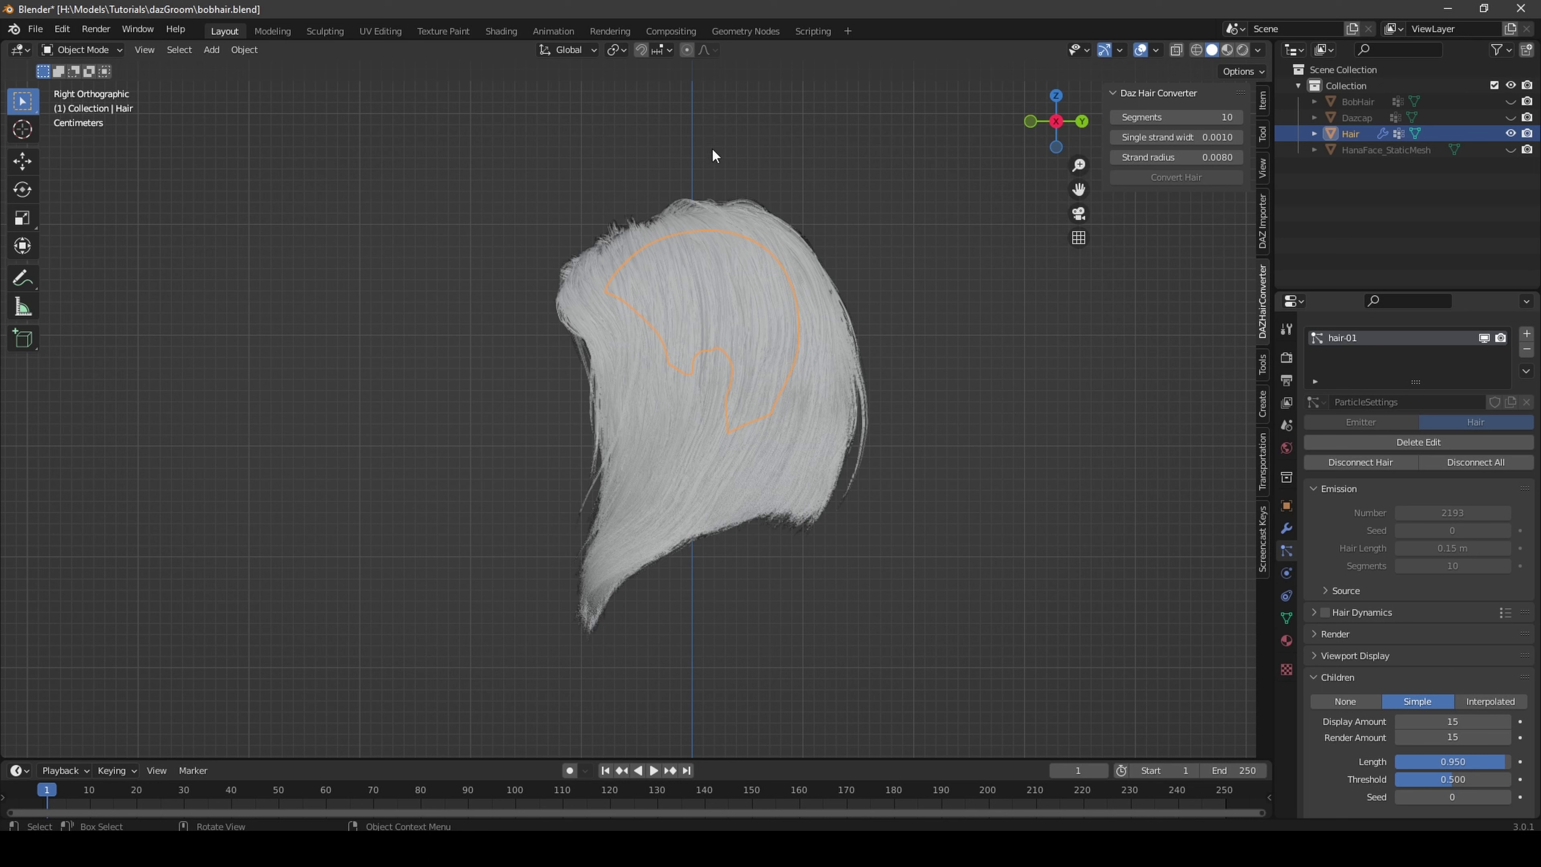
pyautogui.click(87, 48)
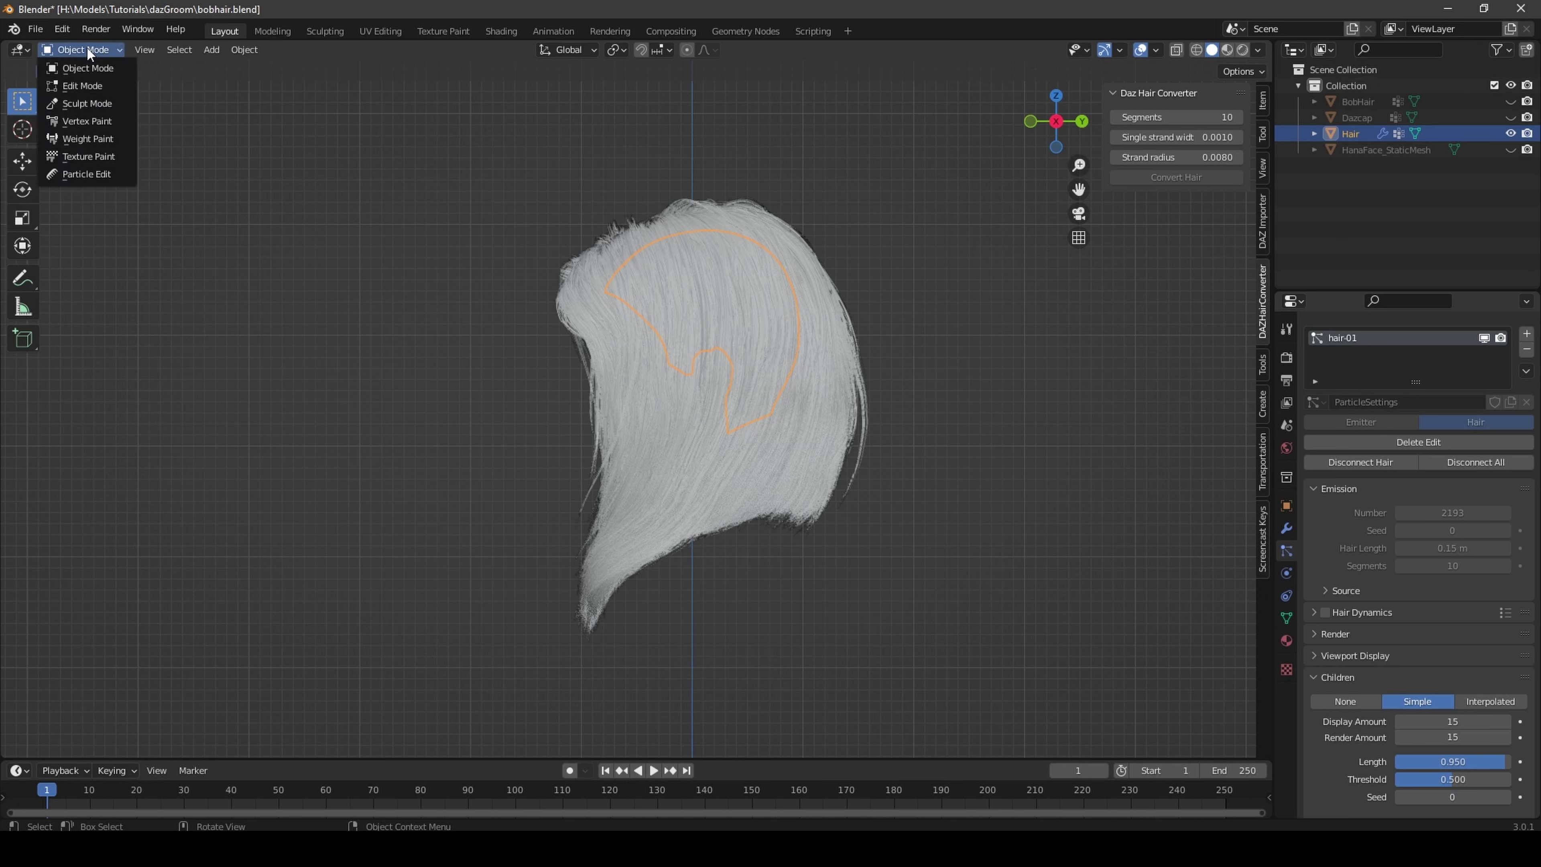
pyautogui.click(108, 173)
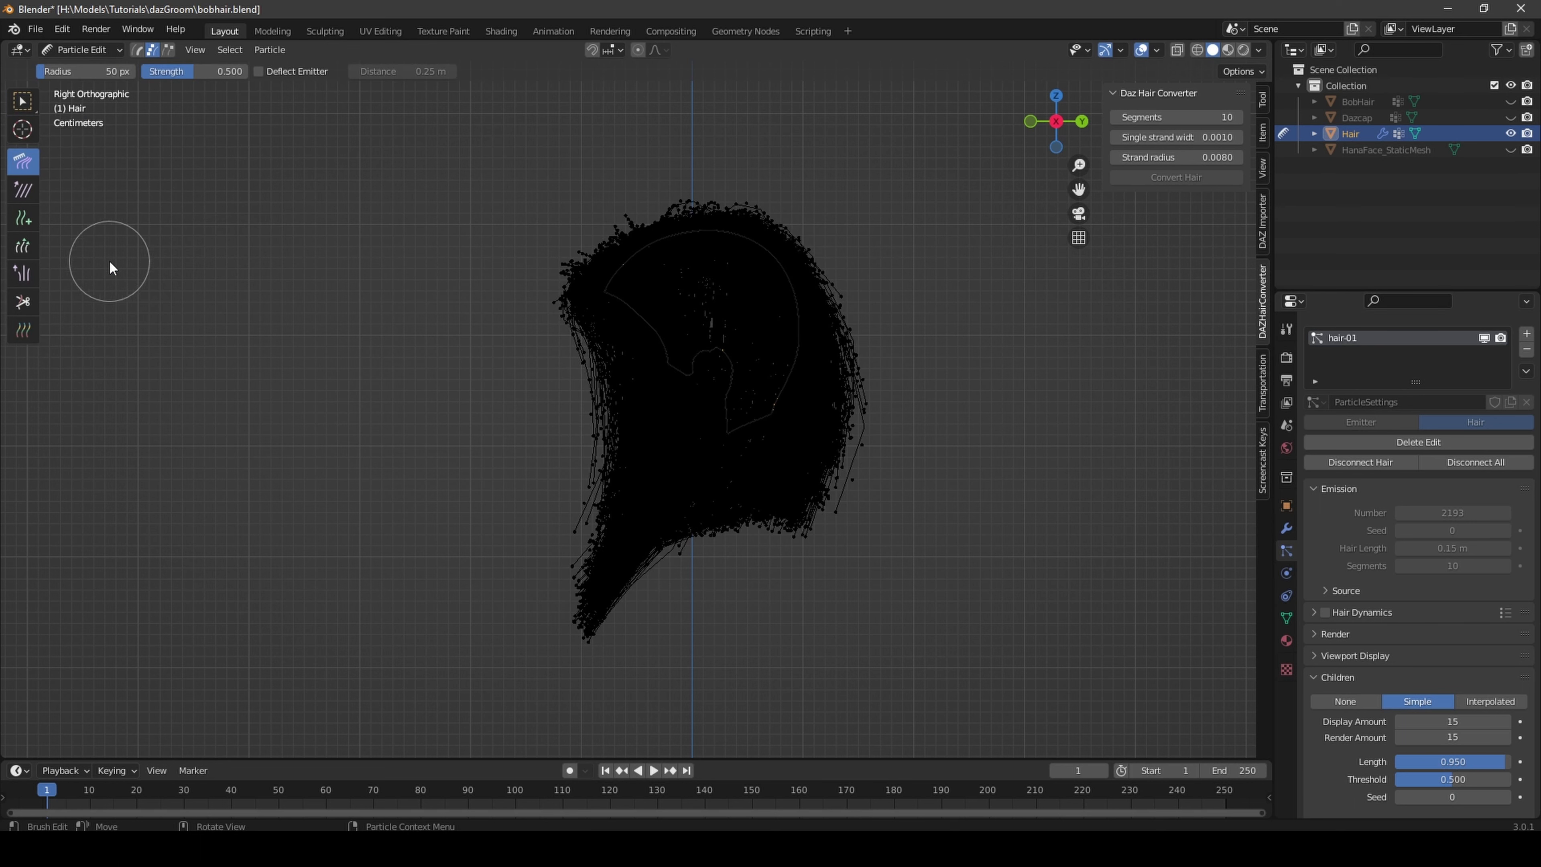
pyautogui.click(22, 307)
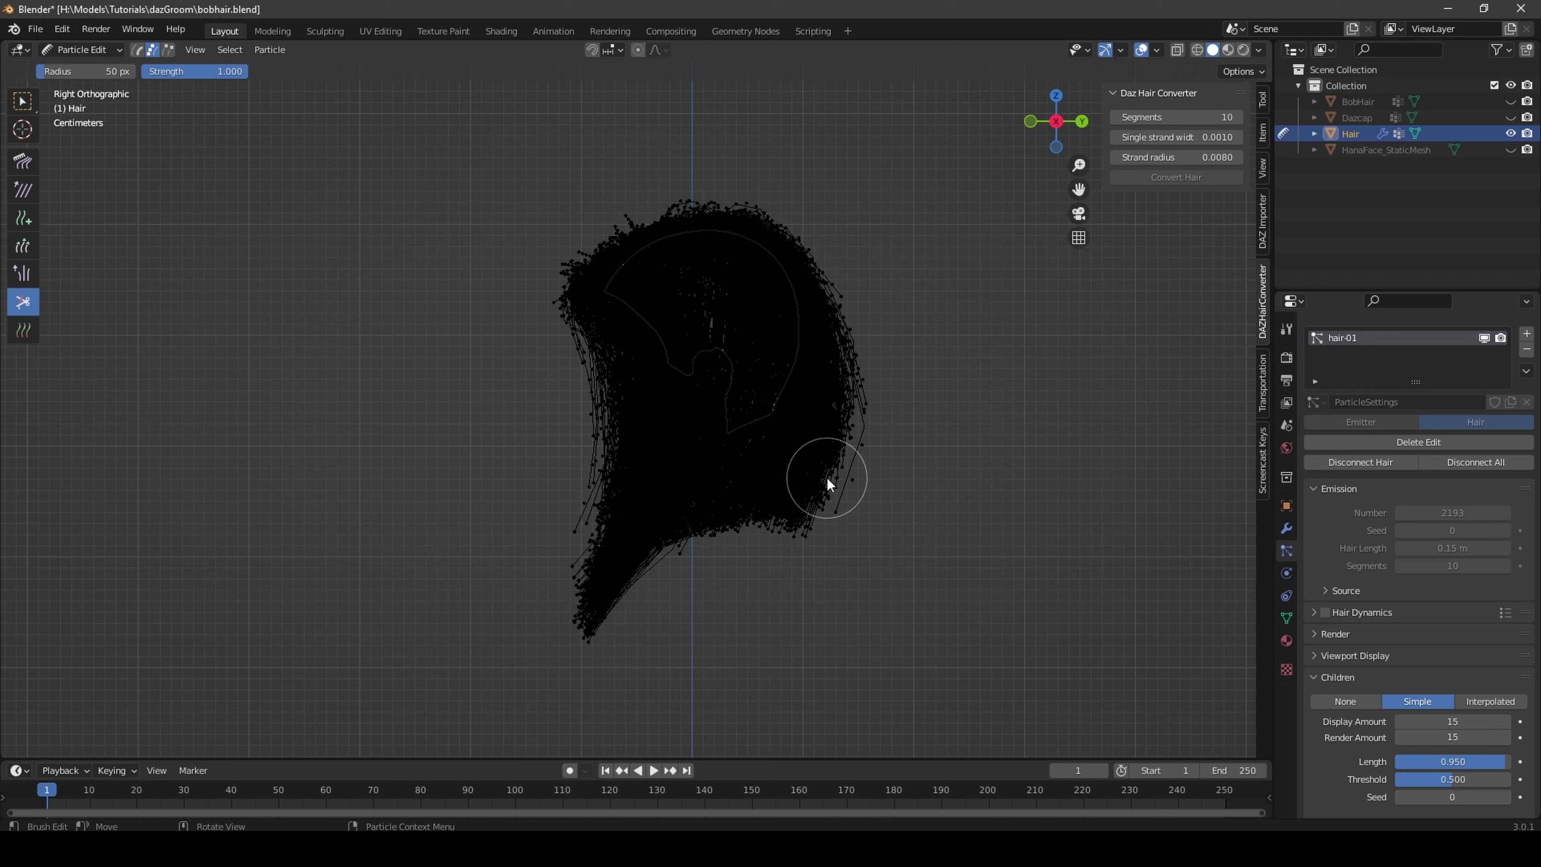
# Step: Set the Cut brush strength to 0.519 and trim the hair's long lower ends and stray outer strands from the side
pyautogui.moveTo(826, 477)
pyautogui.mouseDown()
pyautogui.moveTo(692, 477)
pyautogui.moveTo(626, 500)
pyautogui.mouseUp()
pyautogui.hotkey('ctrl', 'z')
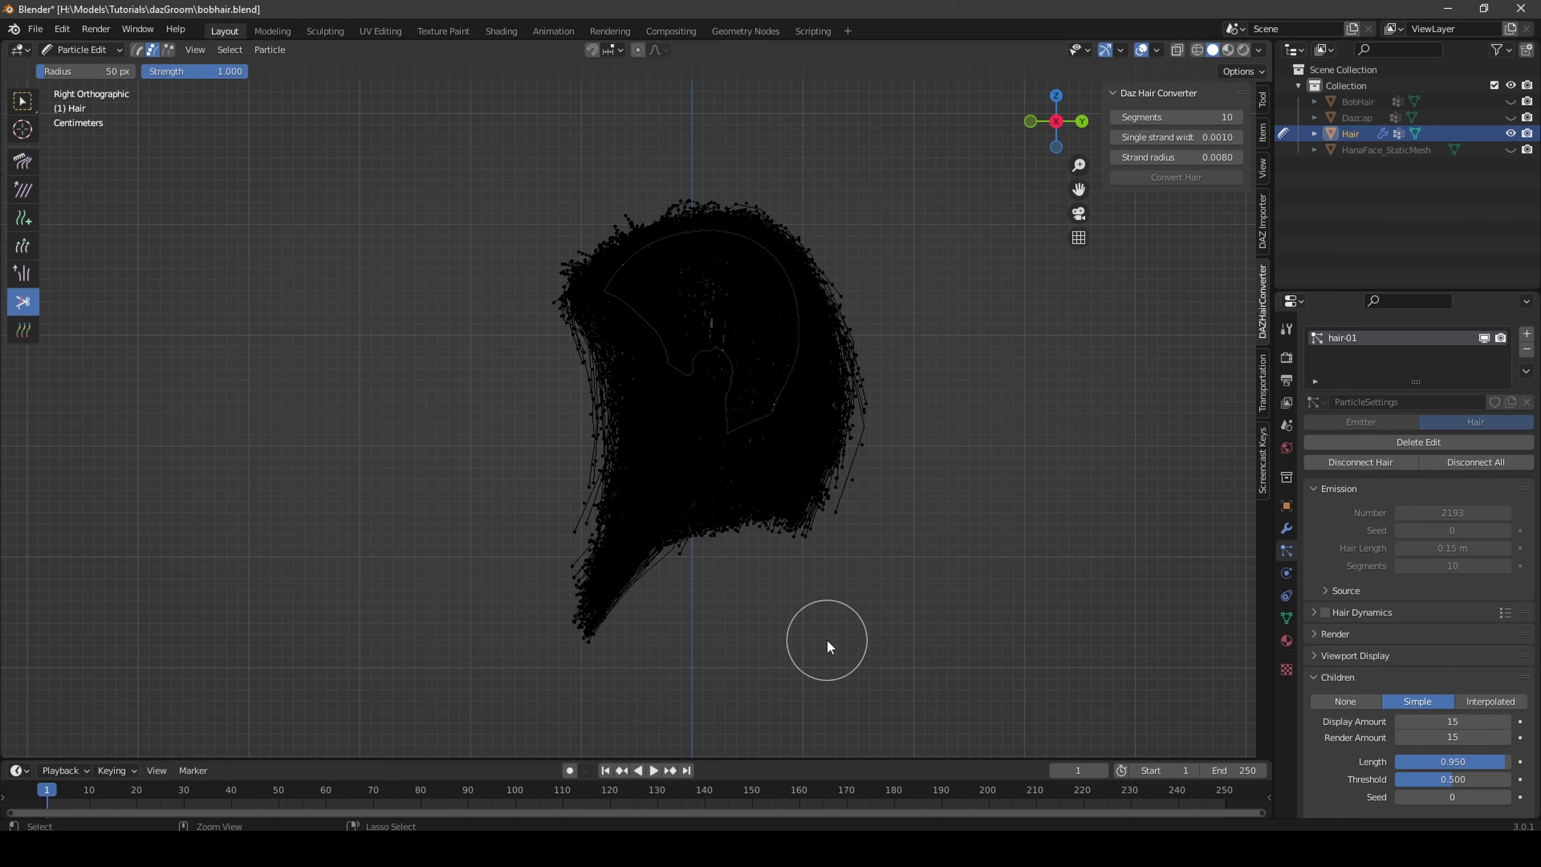
pyautogui.moveTo(204, 73); pyautogui.dragTo(153, 72)
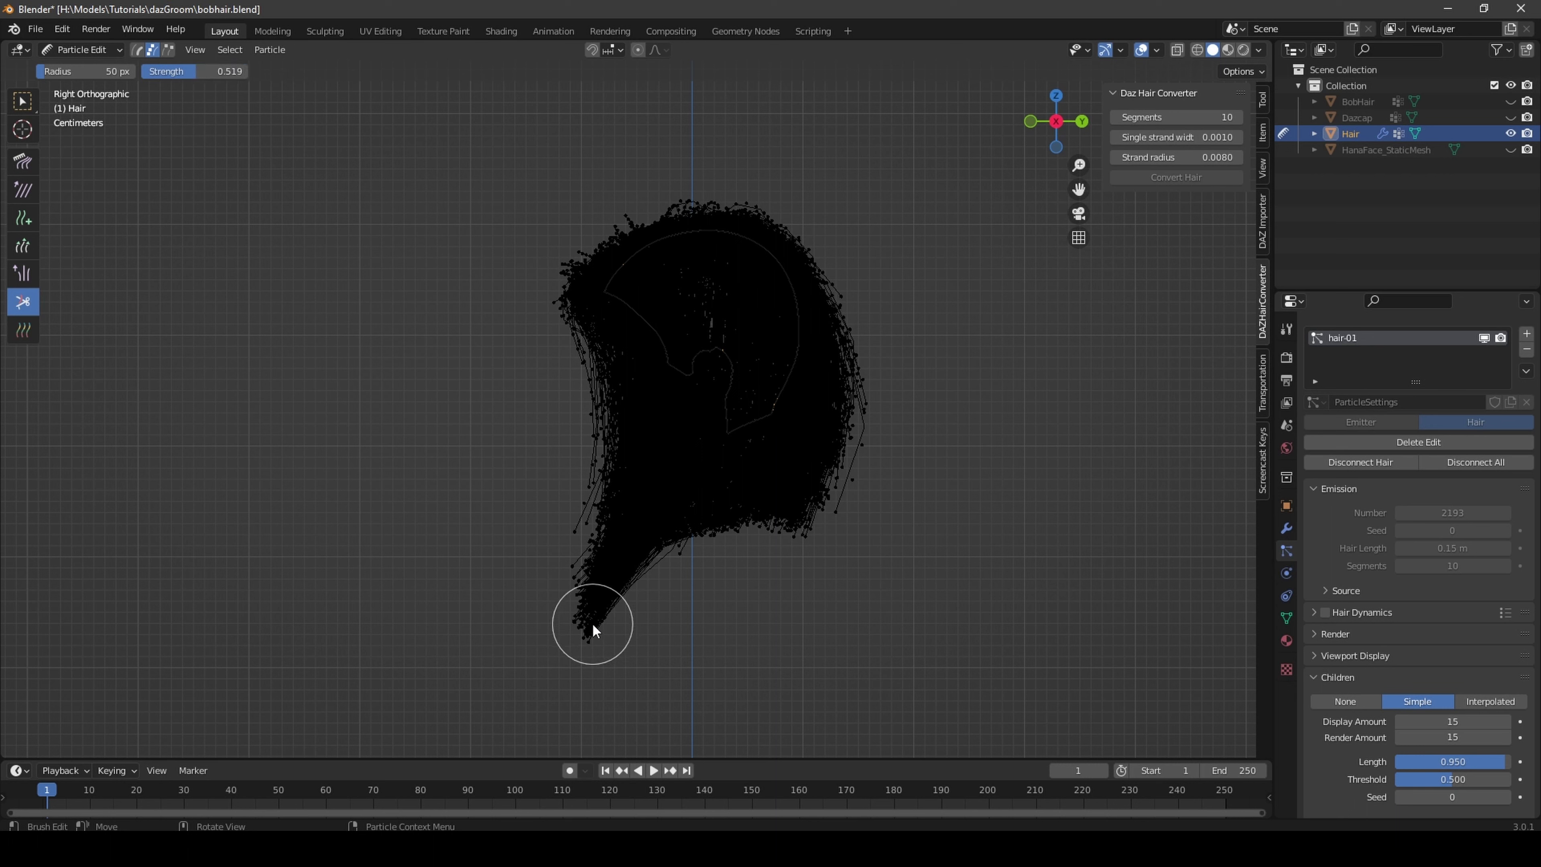
pyautogui.moveTo(592, 585); pyautogui.dragTo(659, 576)
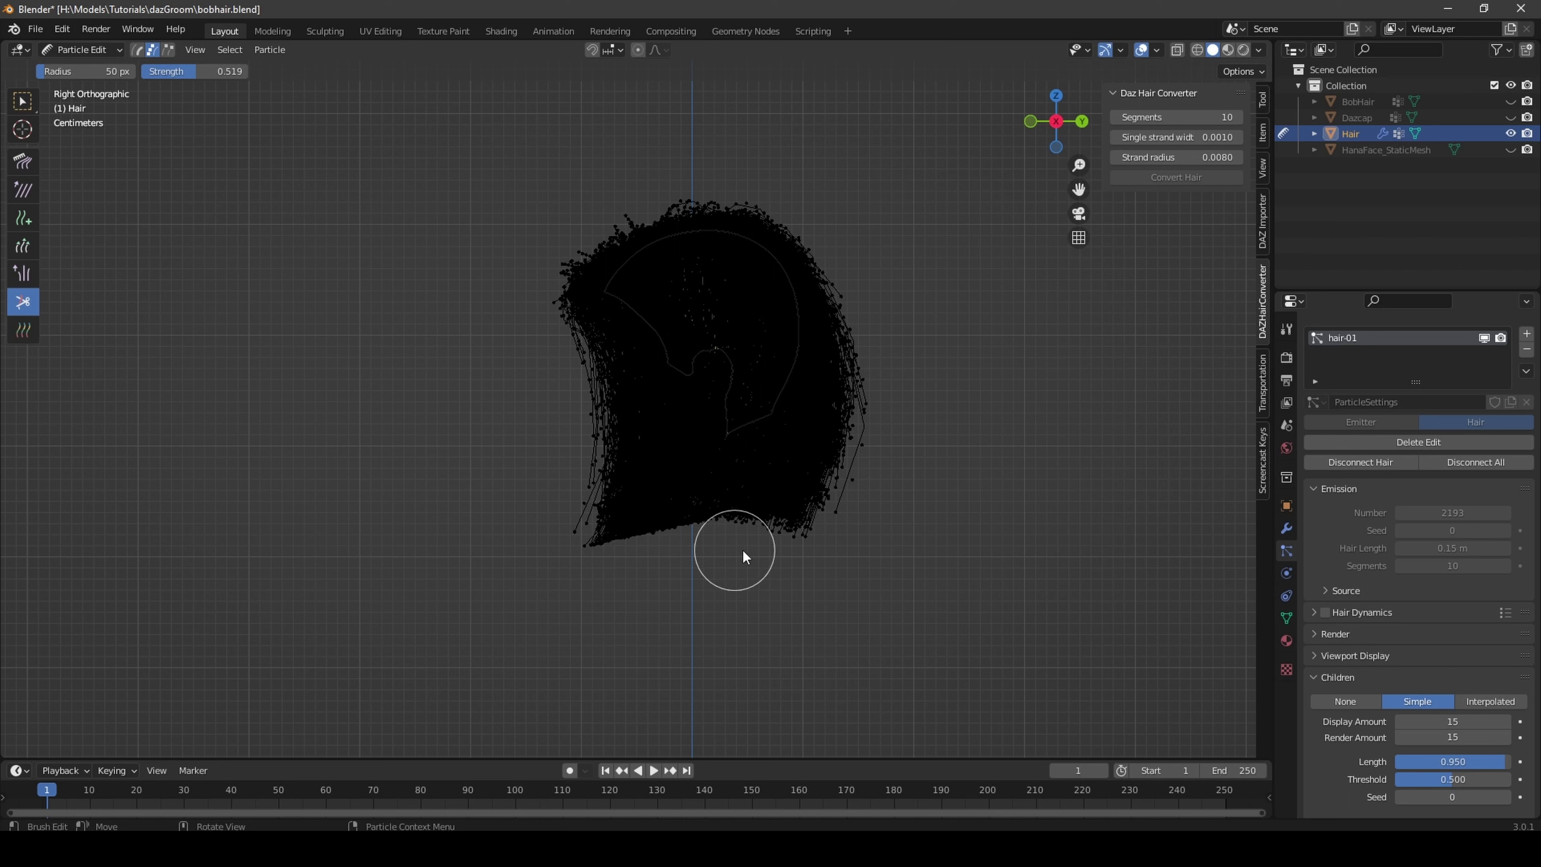
pyautogui.moveTo(743, 551)
pyautogui.mouseDown()
pyautogui.moveTo(679, 575)
pyautogui.moveTo(770, 542)
pyautogui.moveTo(760, 584)
pyautogui.mouseUp()
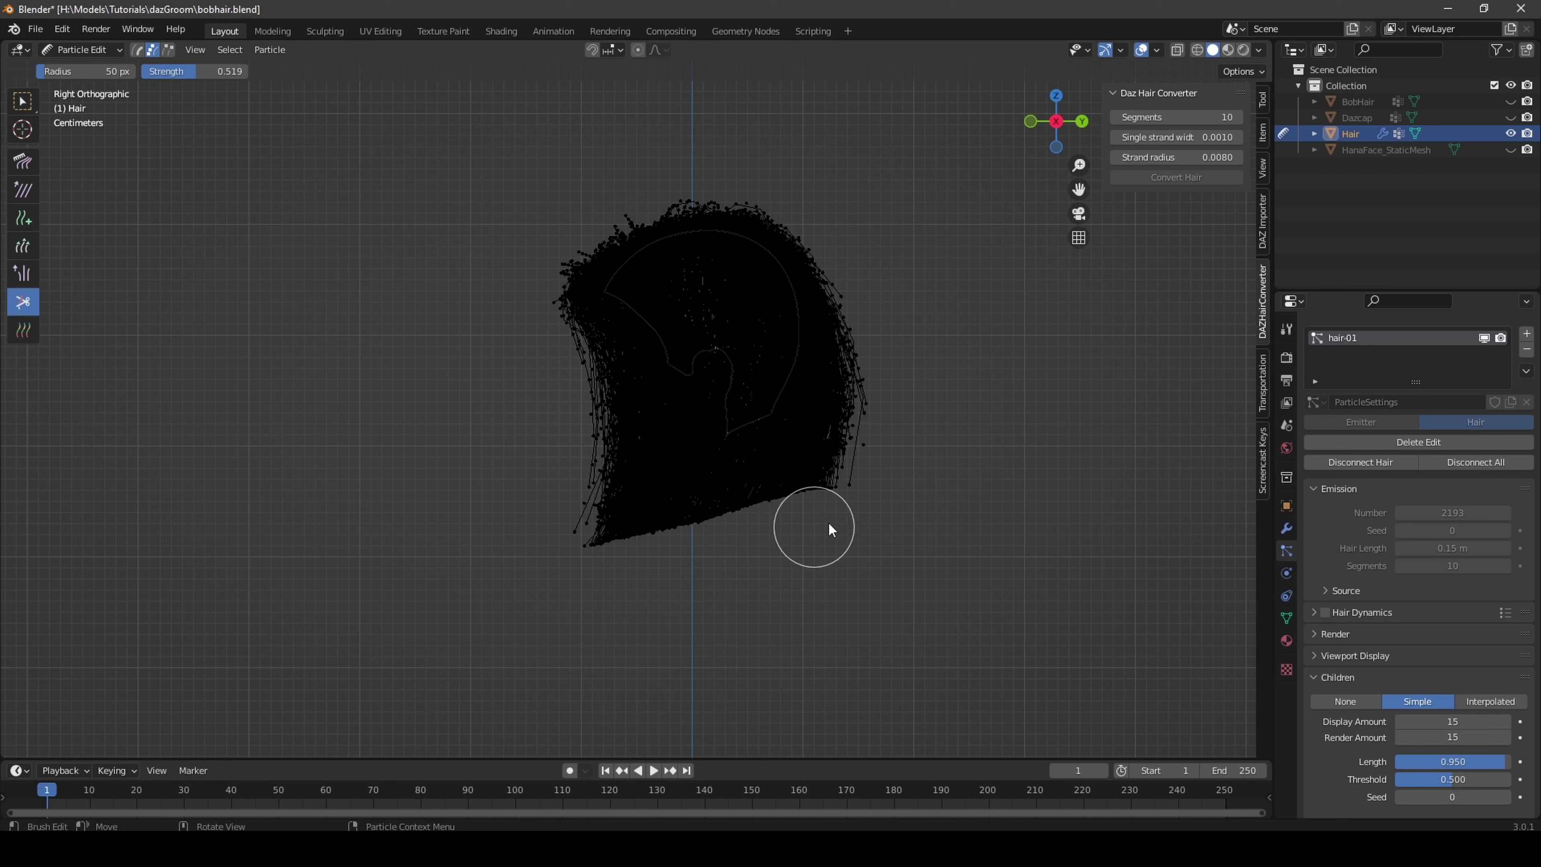
pyautogui.moveTo(683, 553); pyautogui.dragTo(816, 479)
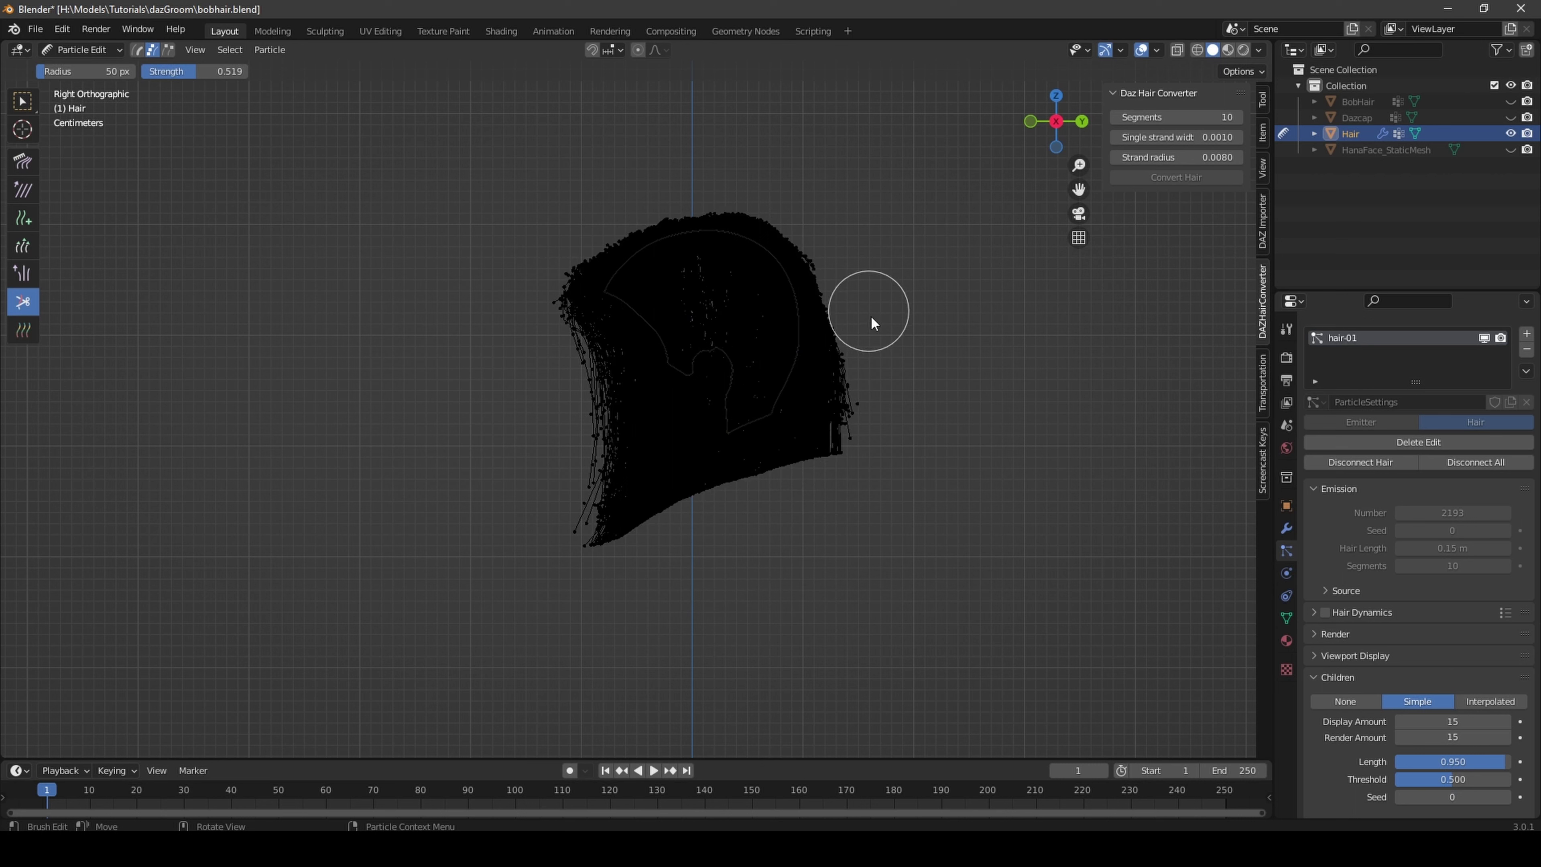
pyautogui.moveTo(543, 265); pyautogui.dragTo(551, 386)
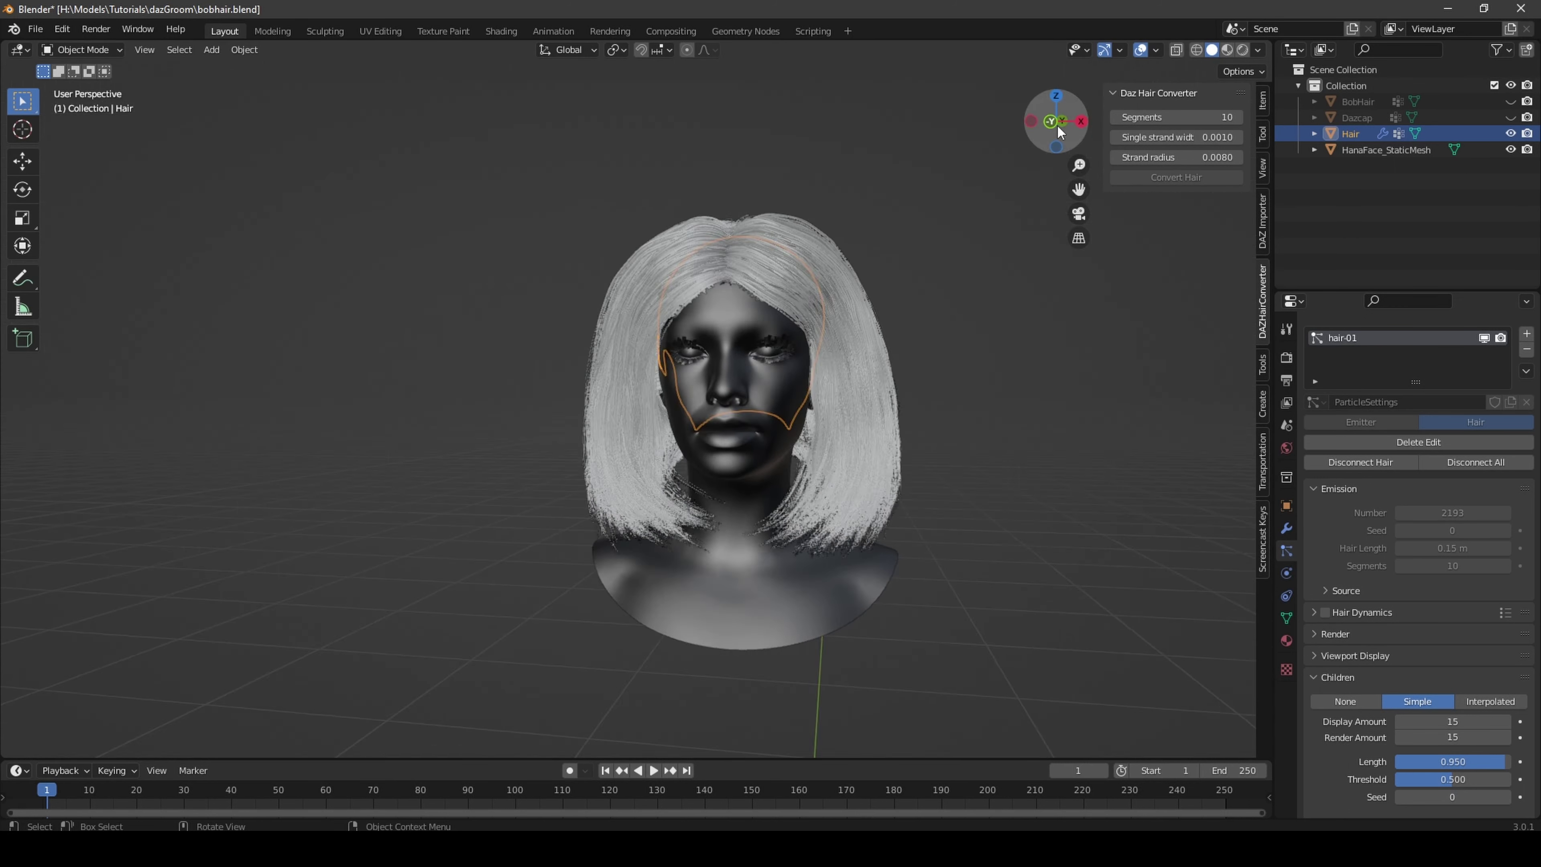
# Step: Trim the stray strands along both outer sides of the hair in Particle Edit from the front, using a 10 px Cut brush
pyautogui.click(1058, 122)
pyautogui.hotkey('ctrl', 'Tab')
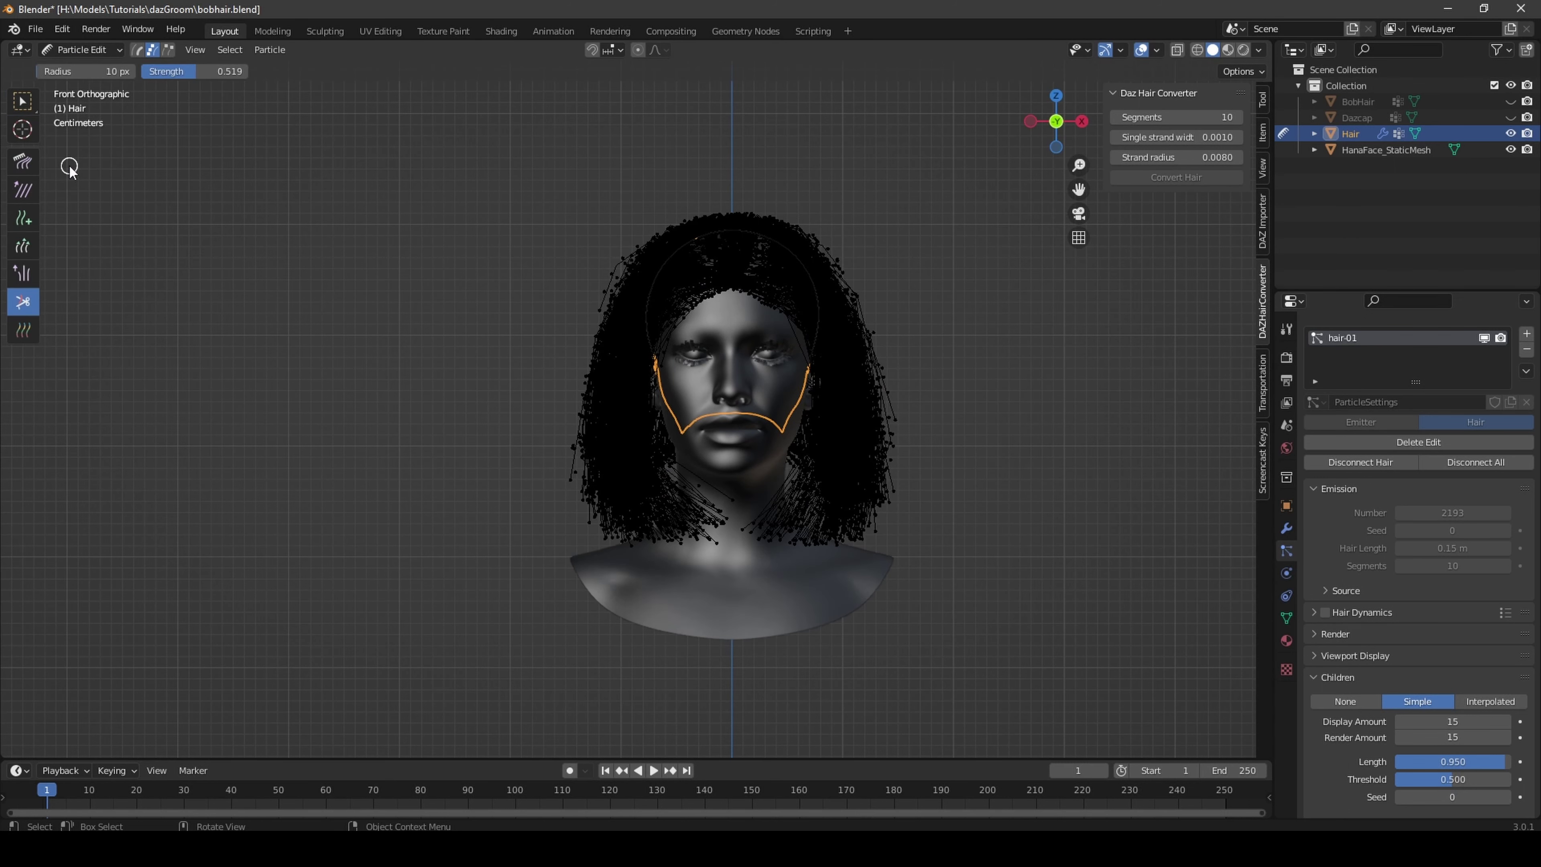
pyautogui.moveTo(612, 440)
pyautogui.mouseDown()
pyautogui.moveTo(636, 520)
pyautogui.moveTo(679, 489)
pyautogui.mouseUp()
pyautogui.moveTo(560, 458)
pyautogui.mouseDown()
pyautogui.moveTo(616, 519)
pyautogui.moveTo(598, 464)
pyautogui.moveTo(637, 536)
pyautogui.mouseUp()
pyautogui.hotkey('ctrl', 'z')
pyautogui.moveTo(850, 455)
pyautogui.mouseDown()
pyautogui.moveTo(819, 475)
pyautogui.moveTo(878, 500)
pyautogui.mouseUp()
pyautogui.moveTo(894, 399); pyautogui.dragTo(805, 520)
pyautogui.moveTo(581, 464); pyautogui.dragTo(601, 464)
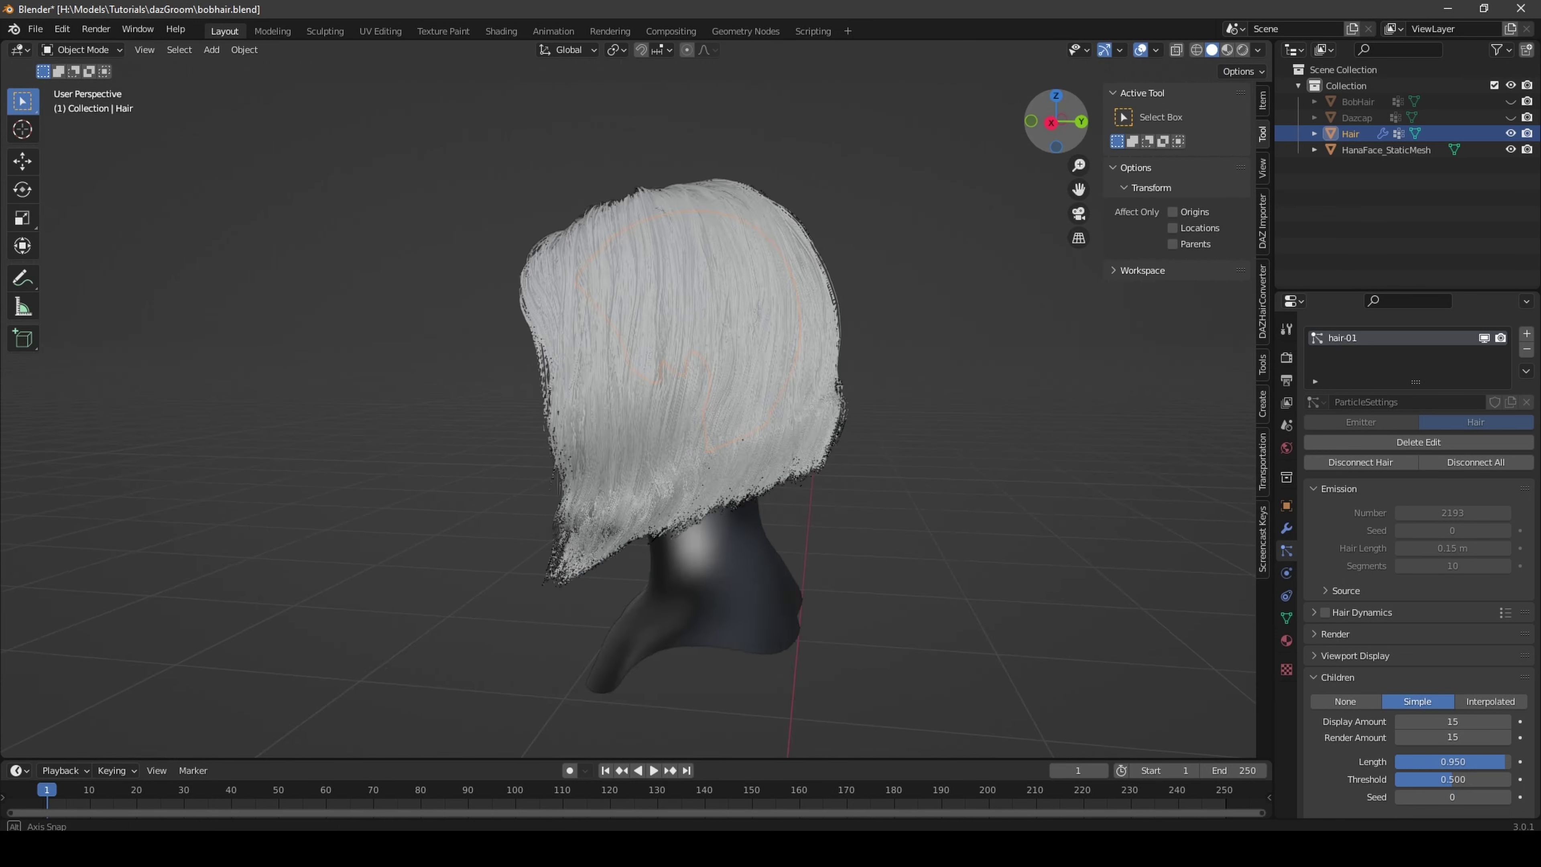
# Step: Check the trimmed hair from the front, hide the HanaFace_StaticMesh head and select only the Hair object
pyautogui.press('KP_1')
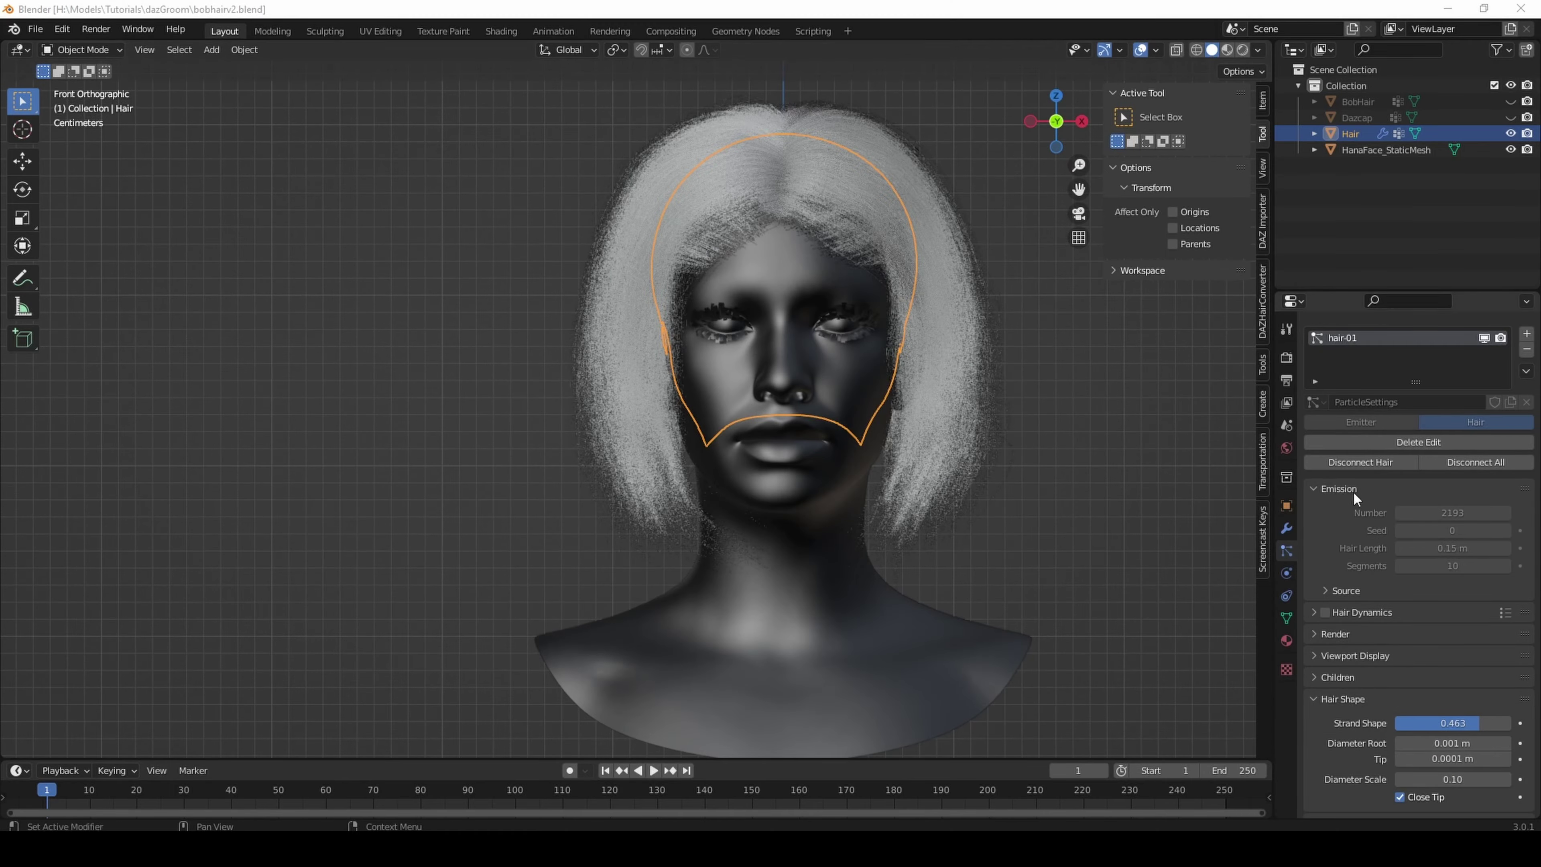
pyautogui.moveTo(1056, 138)
pyautogui.mouseDown()
pyautogui.moveTo(1110, 132)
pyautogui.moveTo(1048, 136)
pyautogui.moveTo(1077, 124)
pyautogui.mouseUp()
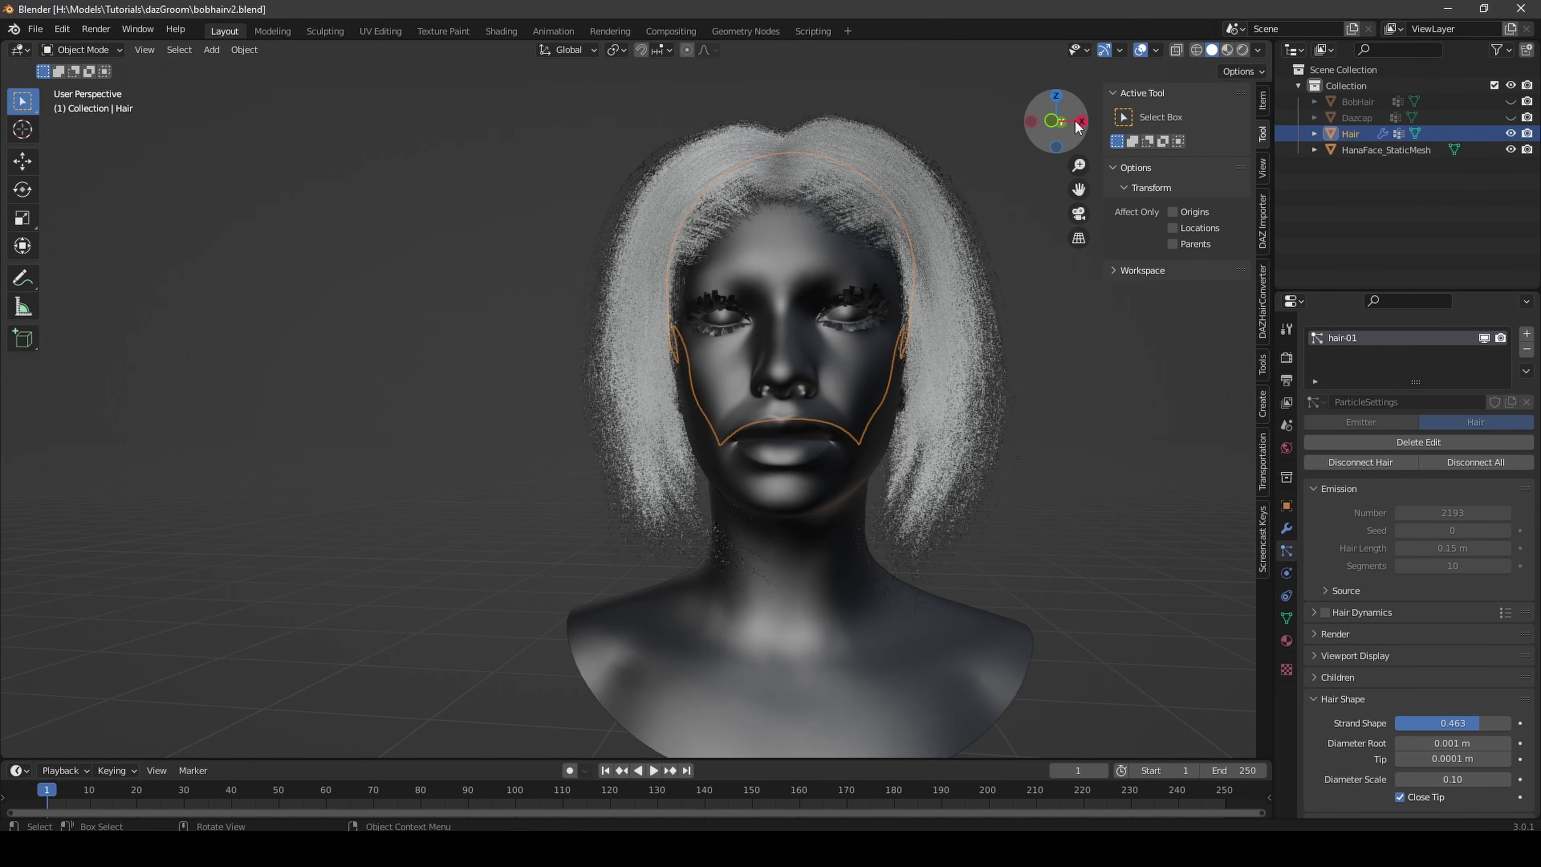
pyautogui.click(1054, 124)
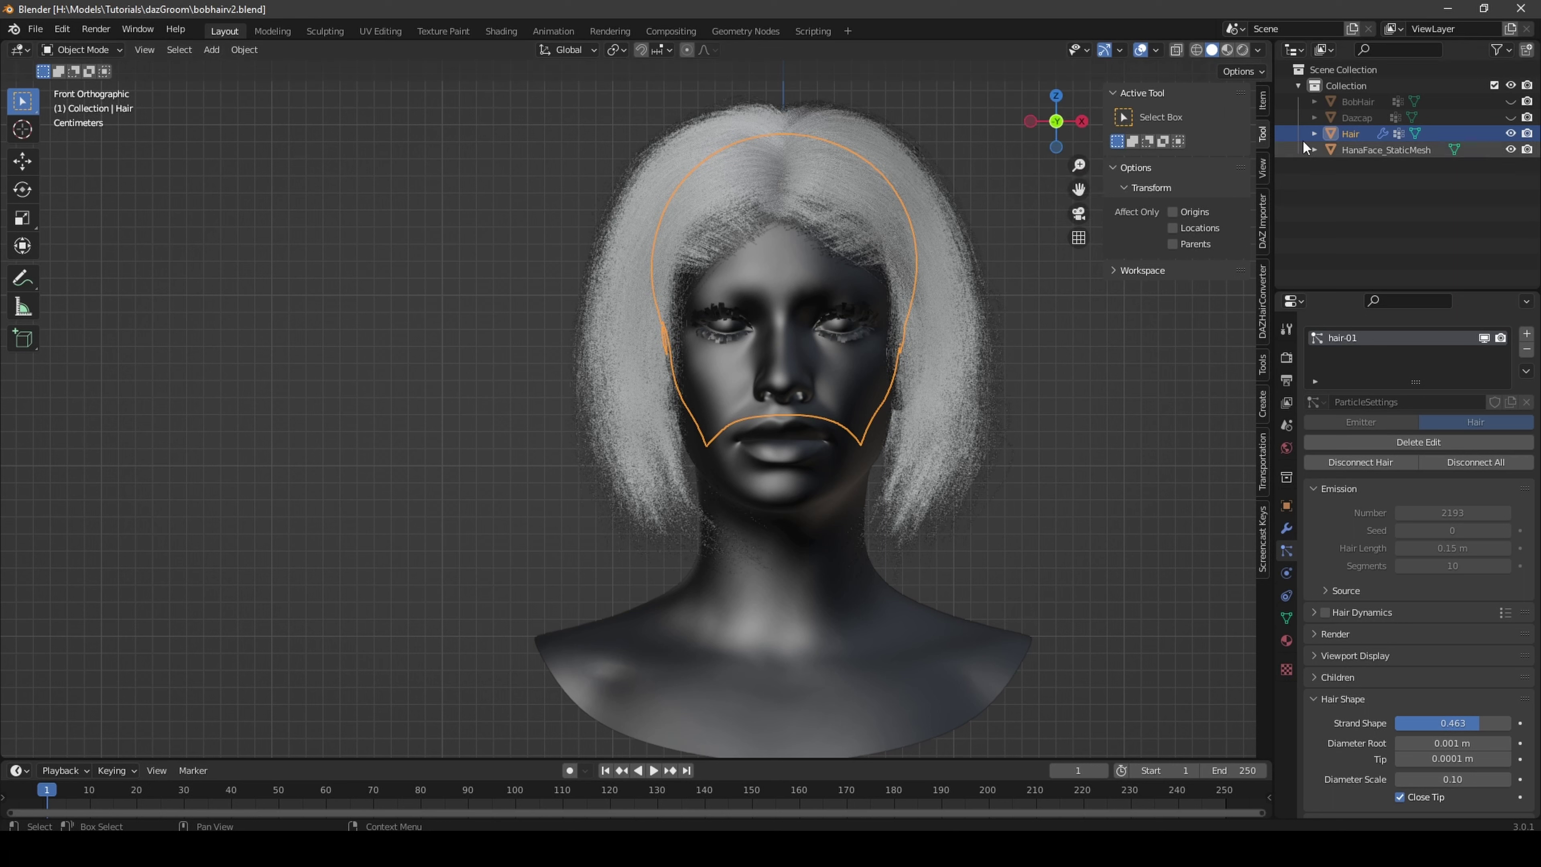
pyautogui.click(1511, 150)
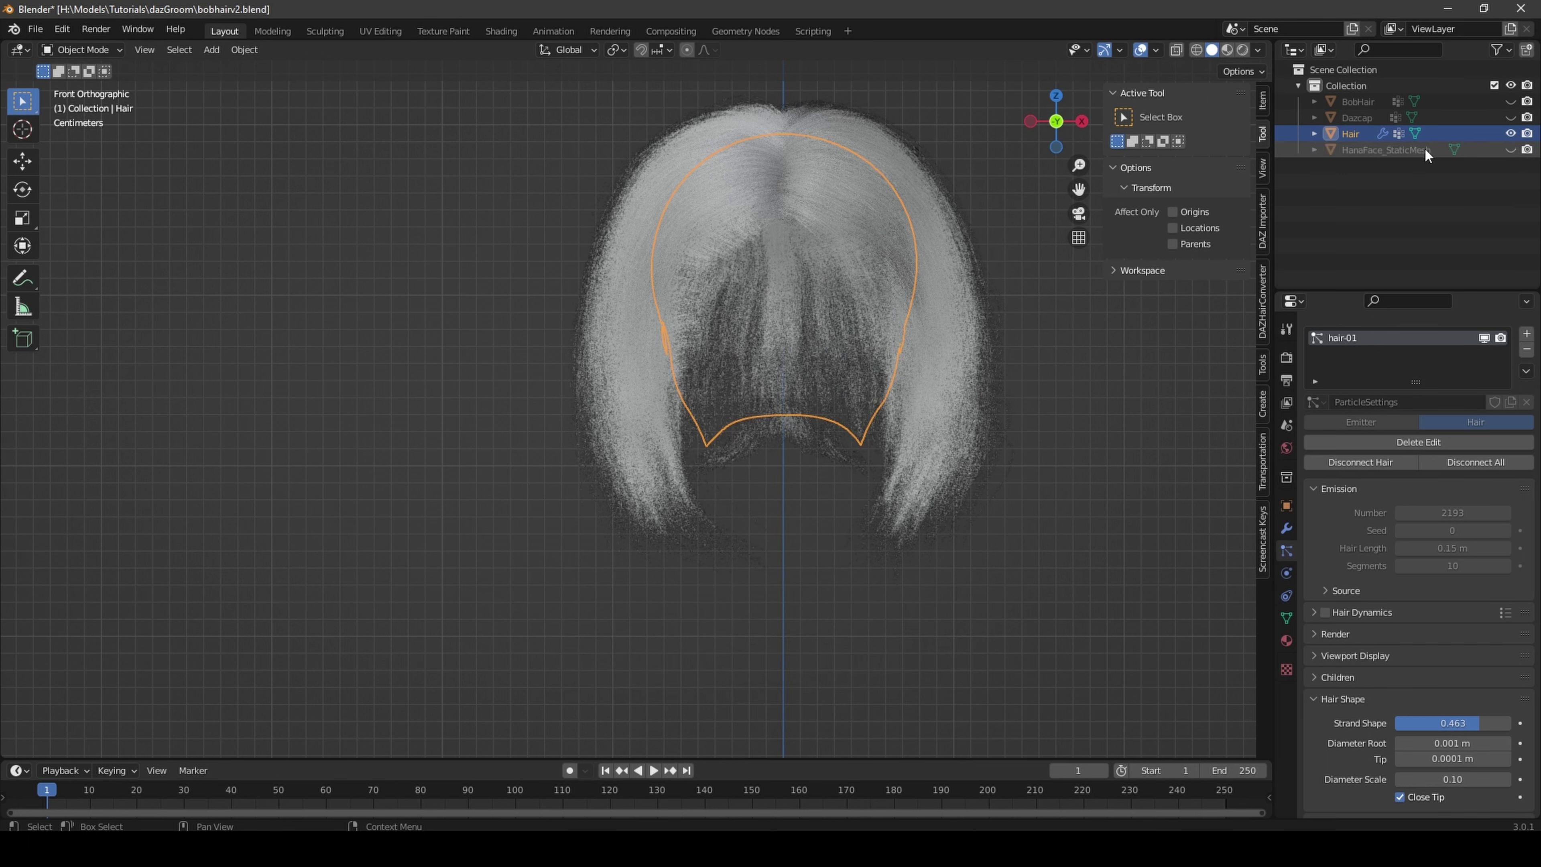
pyautogui.click(1343, 123)
pyautogui.click(1339, 131)
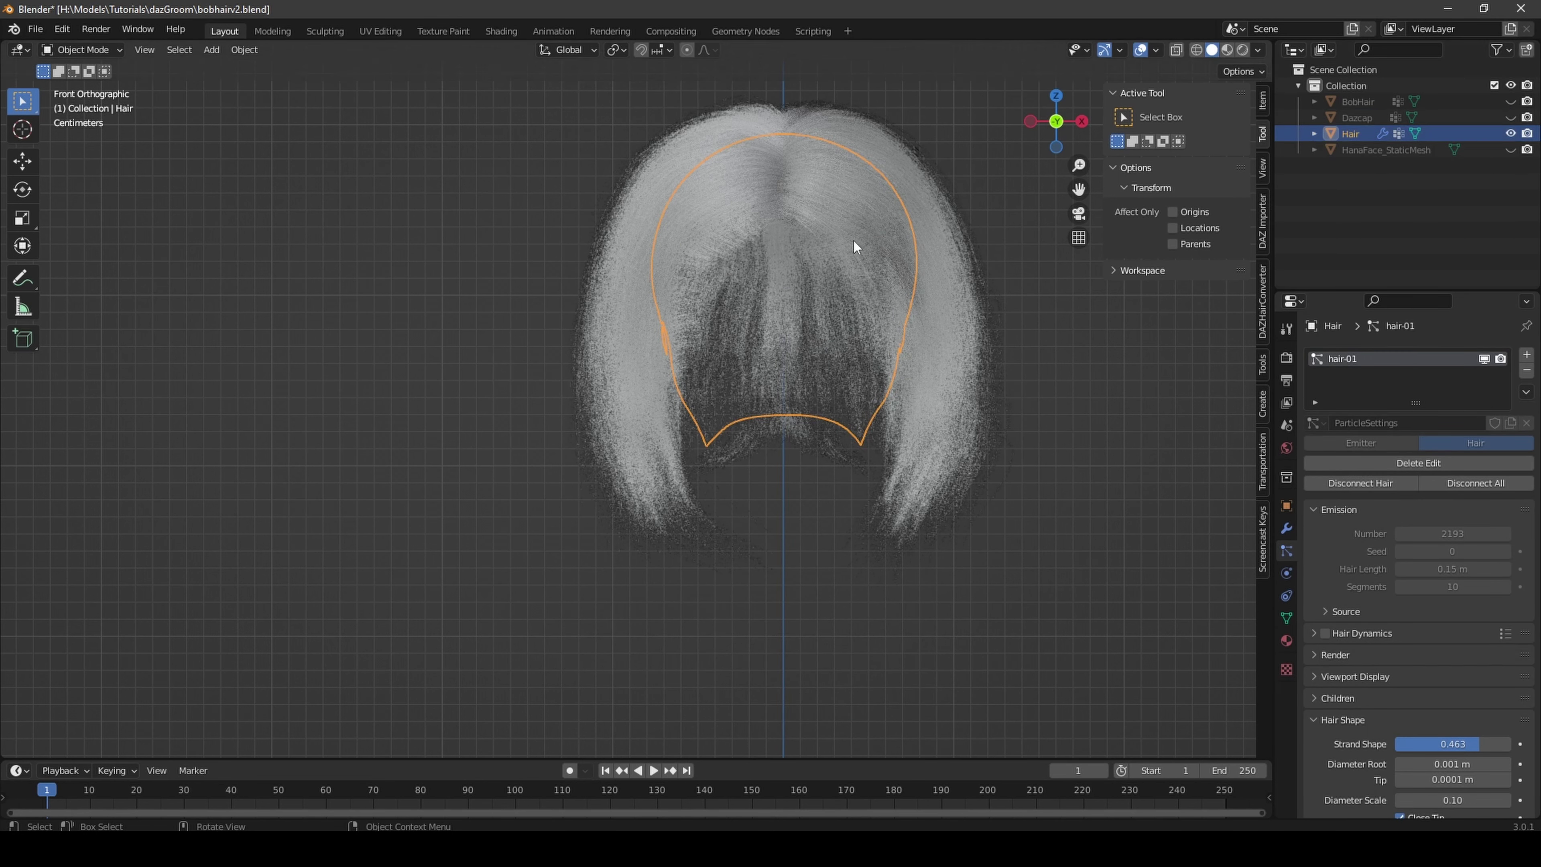
# Step: Start an Alembic export of the hair and name the file bobhairv5.abc
pyautogui.click(43, 32)
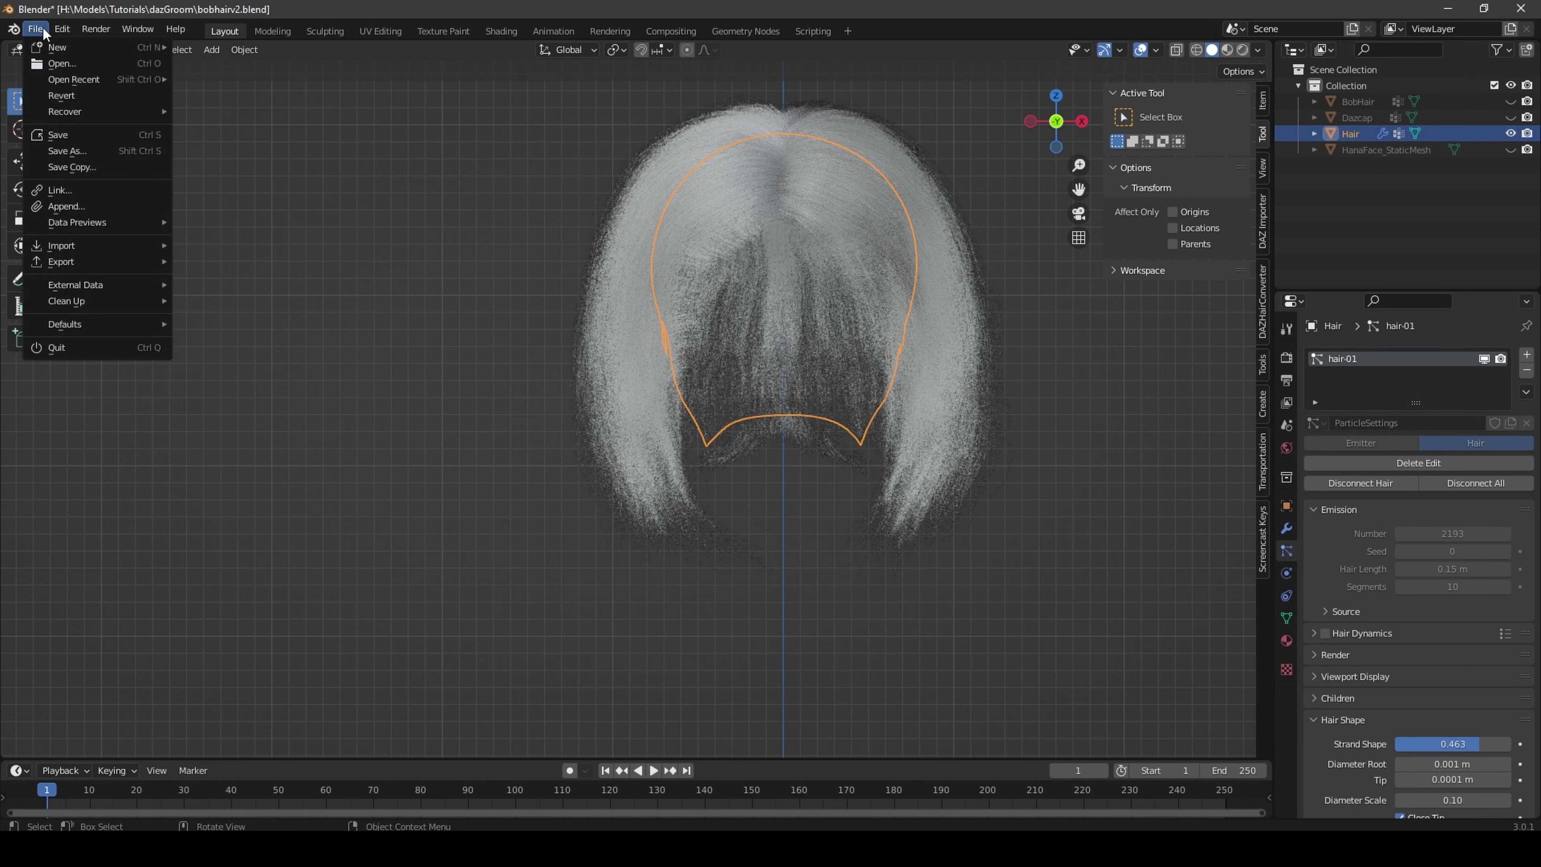
pyautogui.moveTo(105, 269)
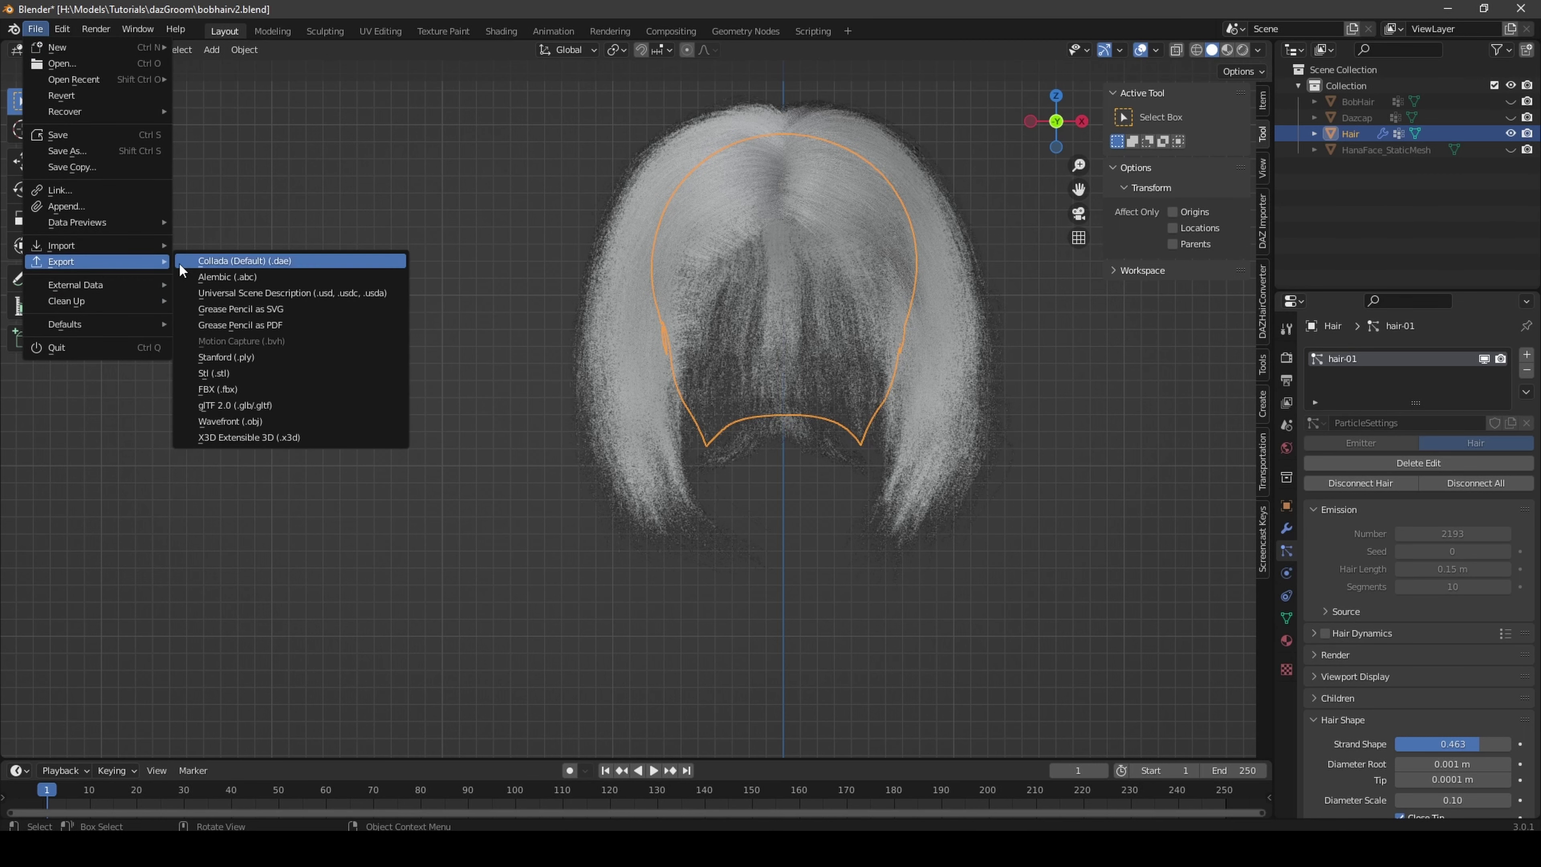
pyautogui.click(230, 277)
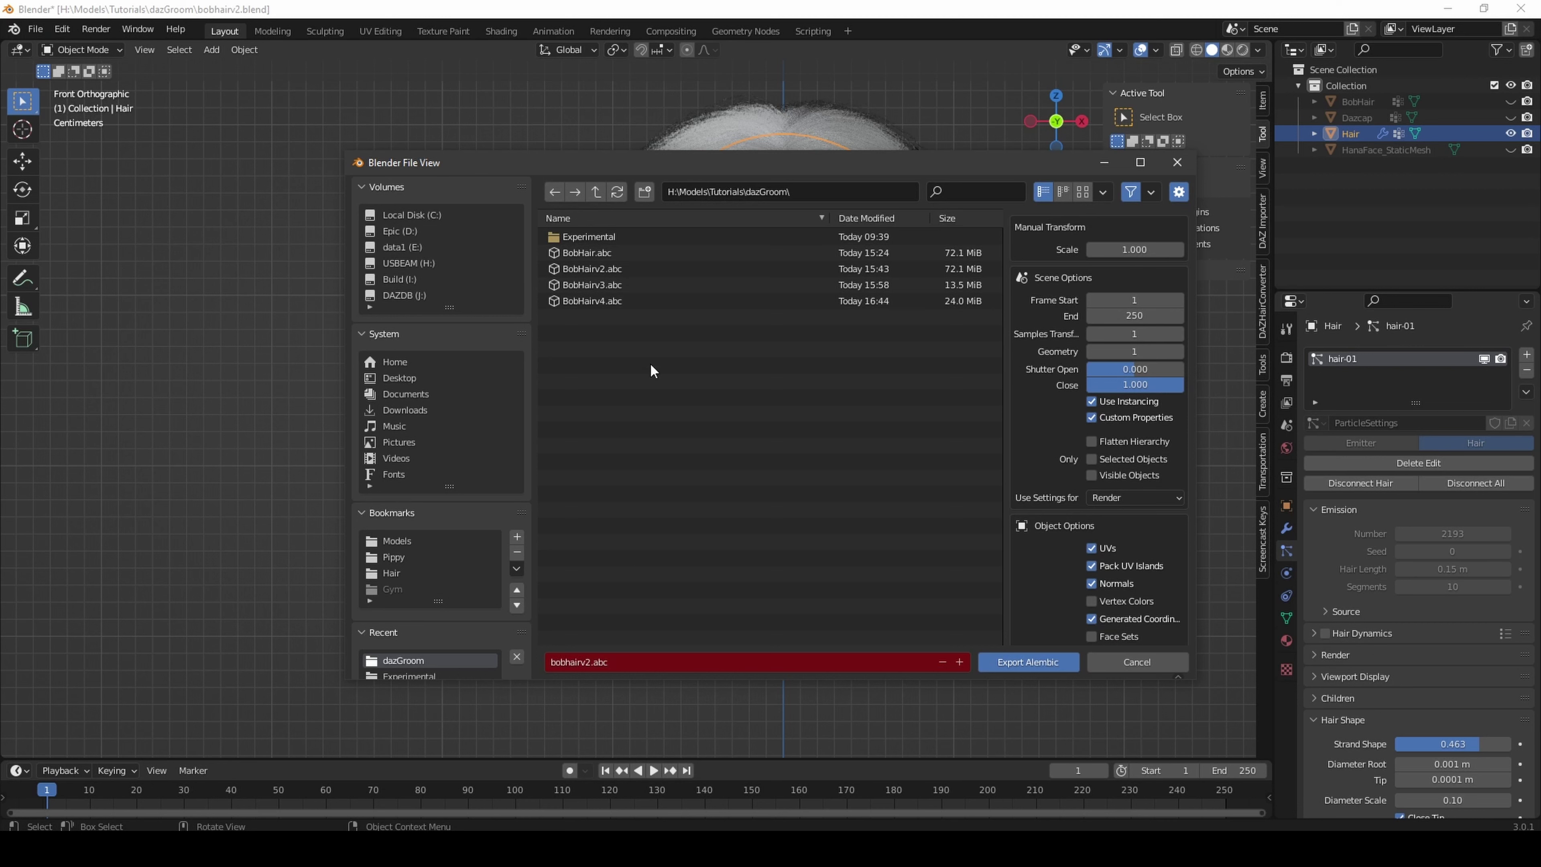
pyautogui.click(588, 666)
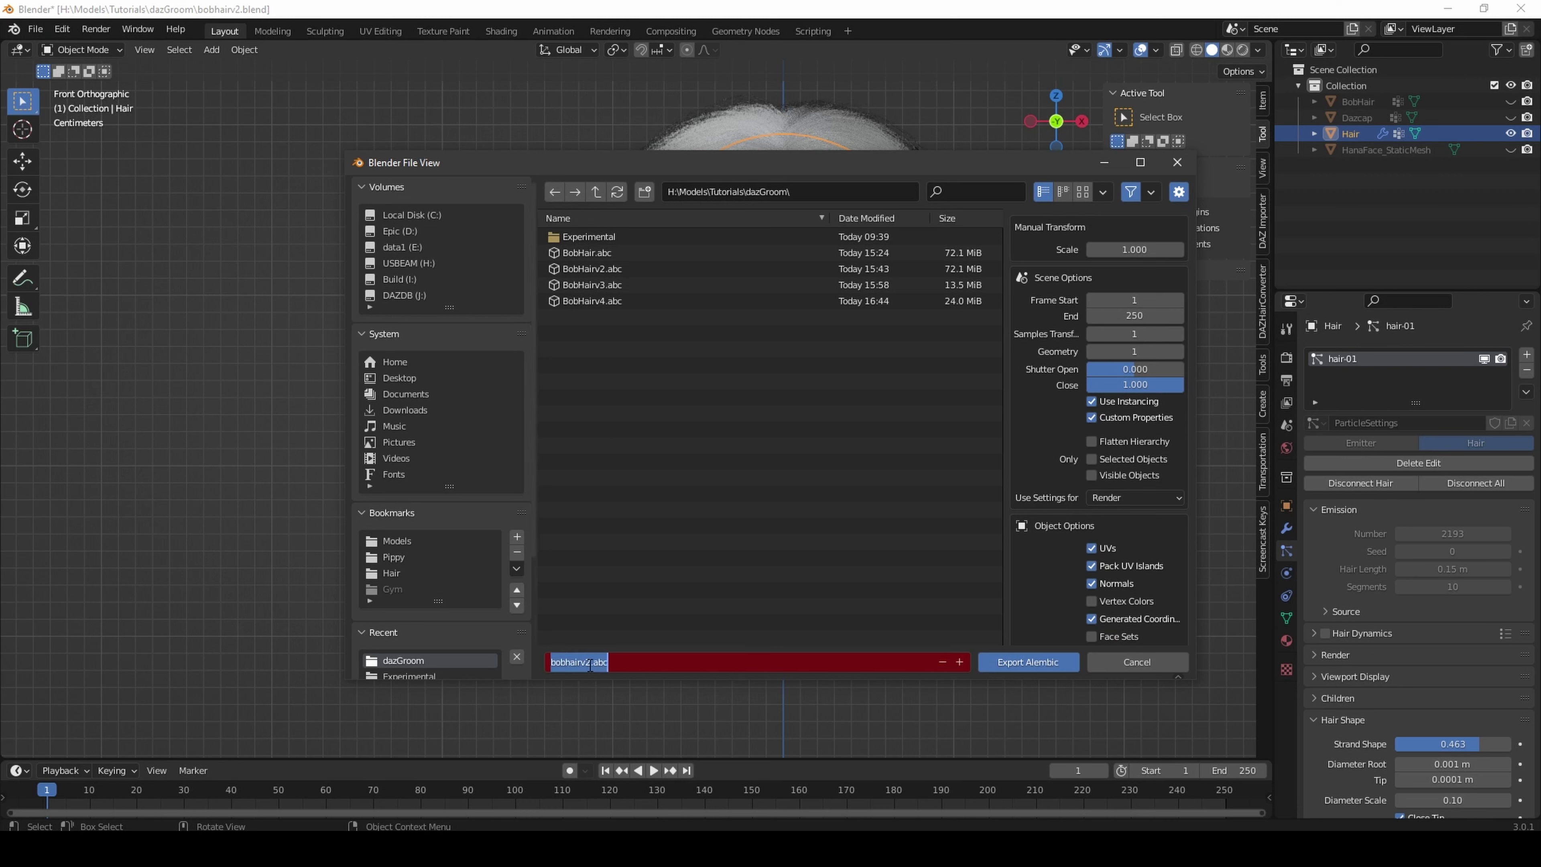
pyautogui.click(589, 663)
pyautogui.press('BackSpace')
pyautogui.write('5')
# Step: Export the Alembic file at scale 100 with end frame 1, limited to selected and visible objects
pyautogui.click(1157, 258)
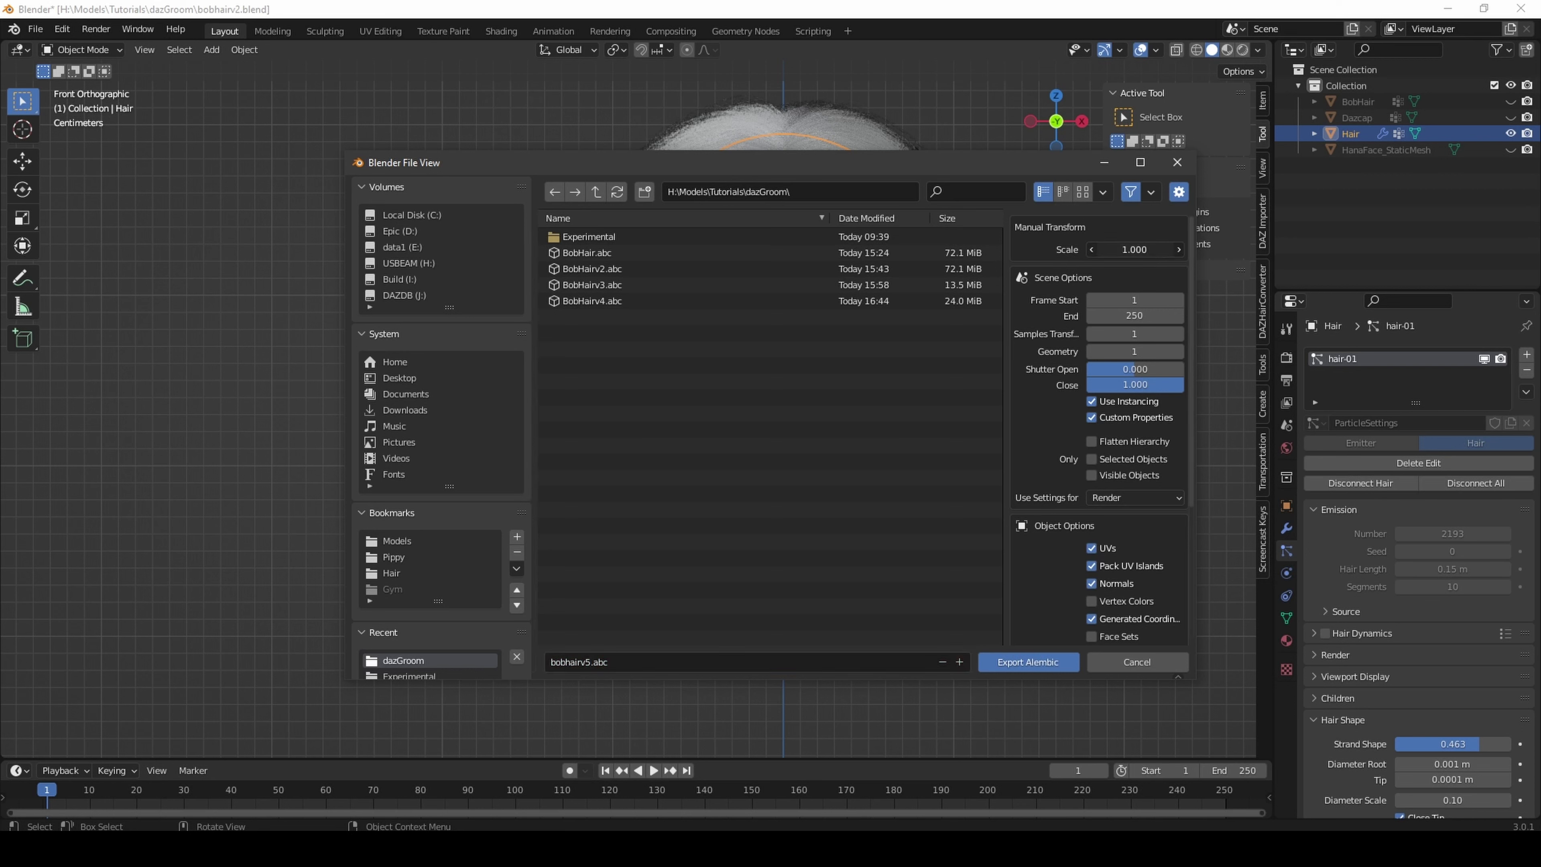
pyautogui.write('100')
pyautogui.press('Return')
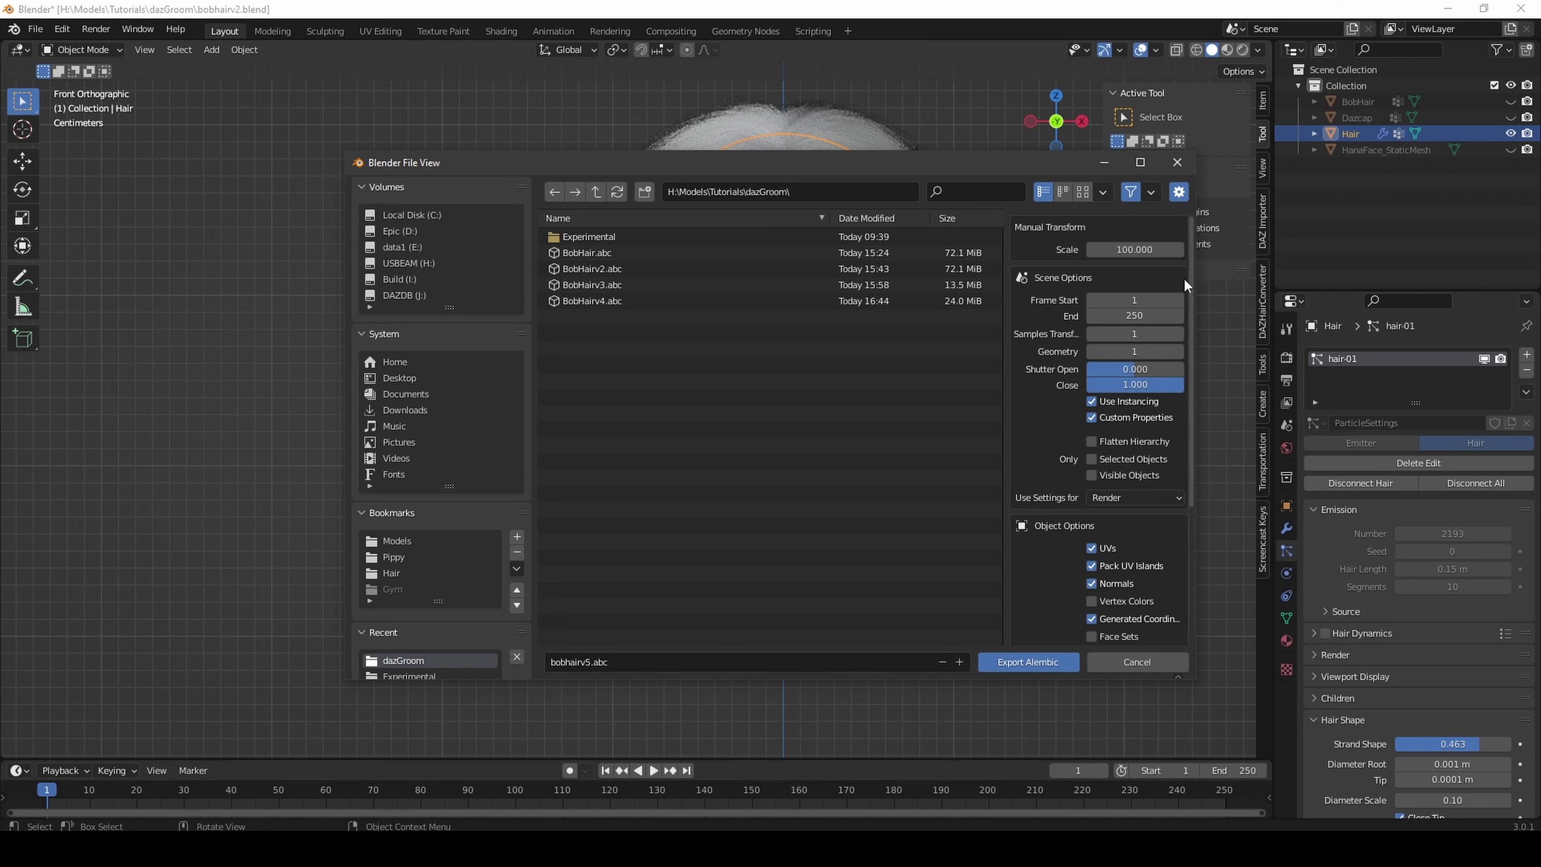
pyautogui.click(1157, 316)
pyautogui.write('1')
pyautogui.press('Return')
pyautogui.click(1091, 475)
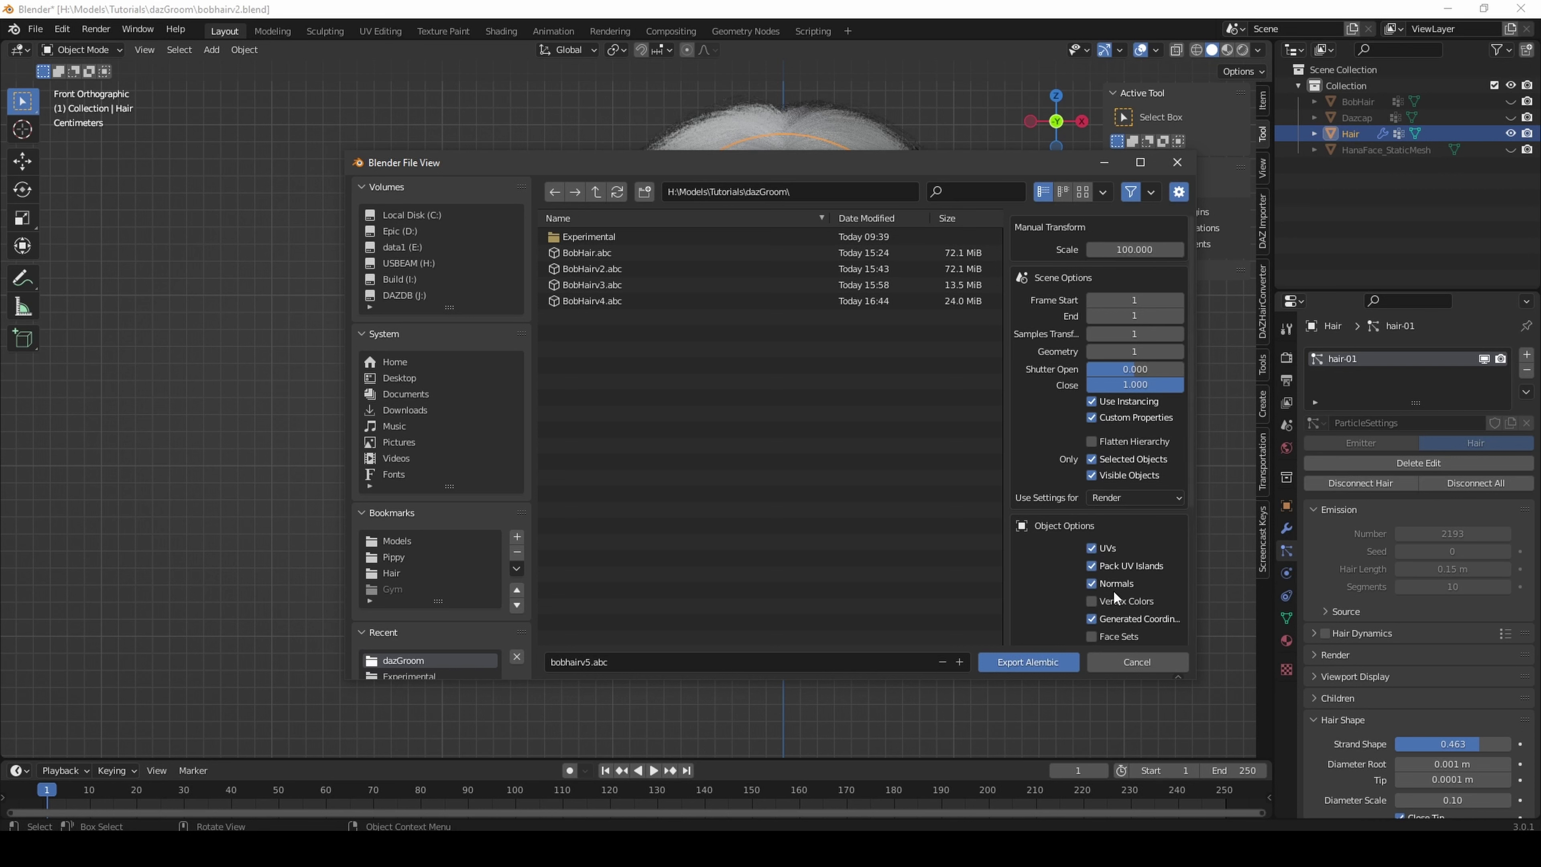
pyautogui.click(1039, 661)
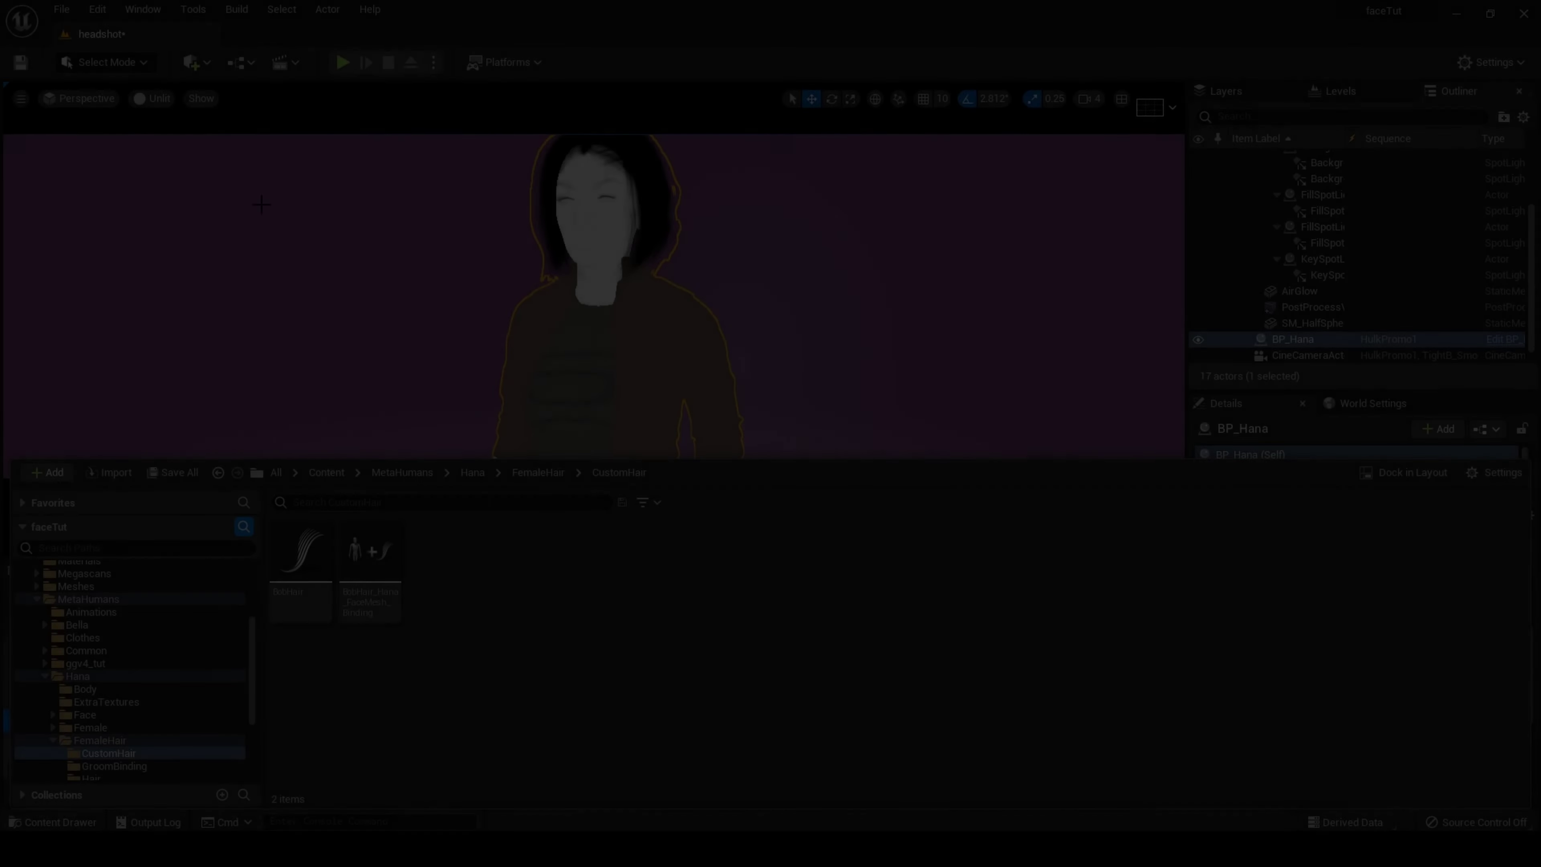
# Step: Switch to Unreal Editor and search the plugins for groom to check that the groom plugins are enabled
pyautogui.click(97, 10)
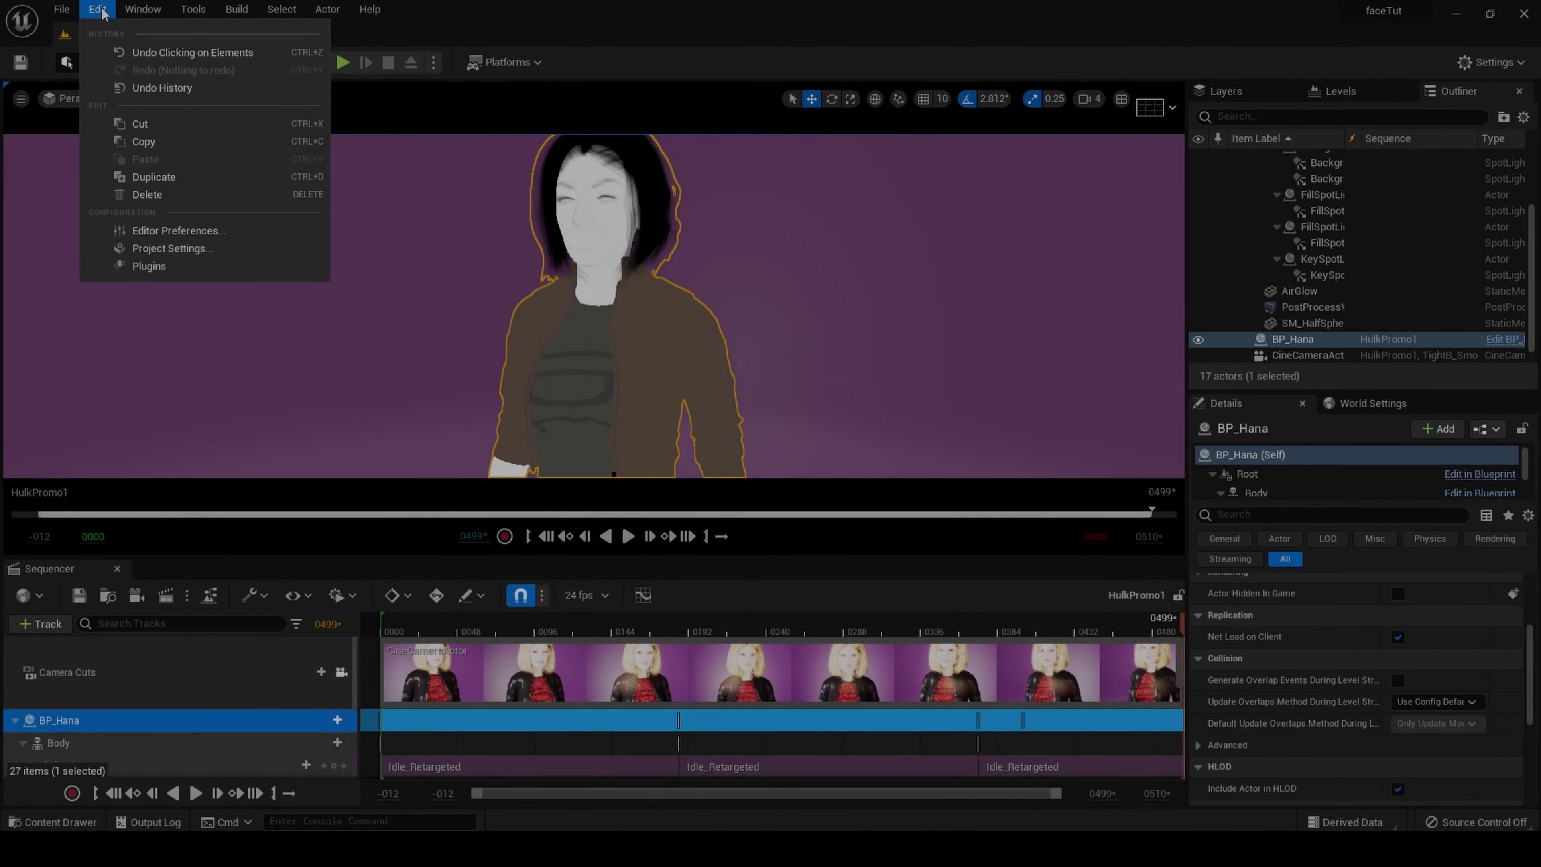
pyautogui.click(154, 268)
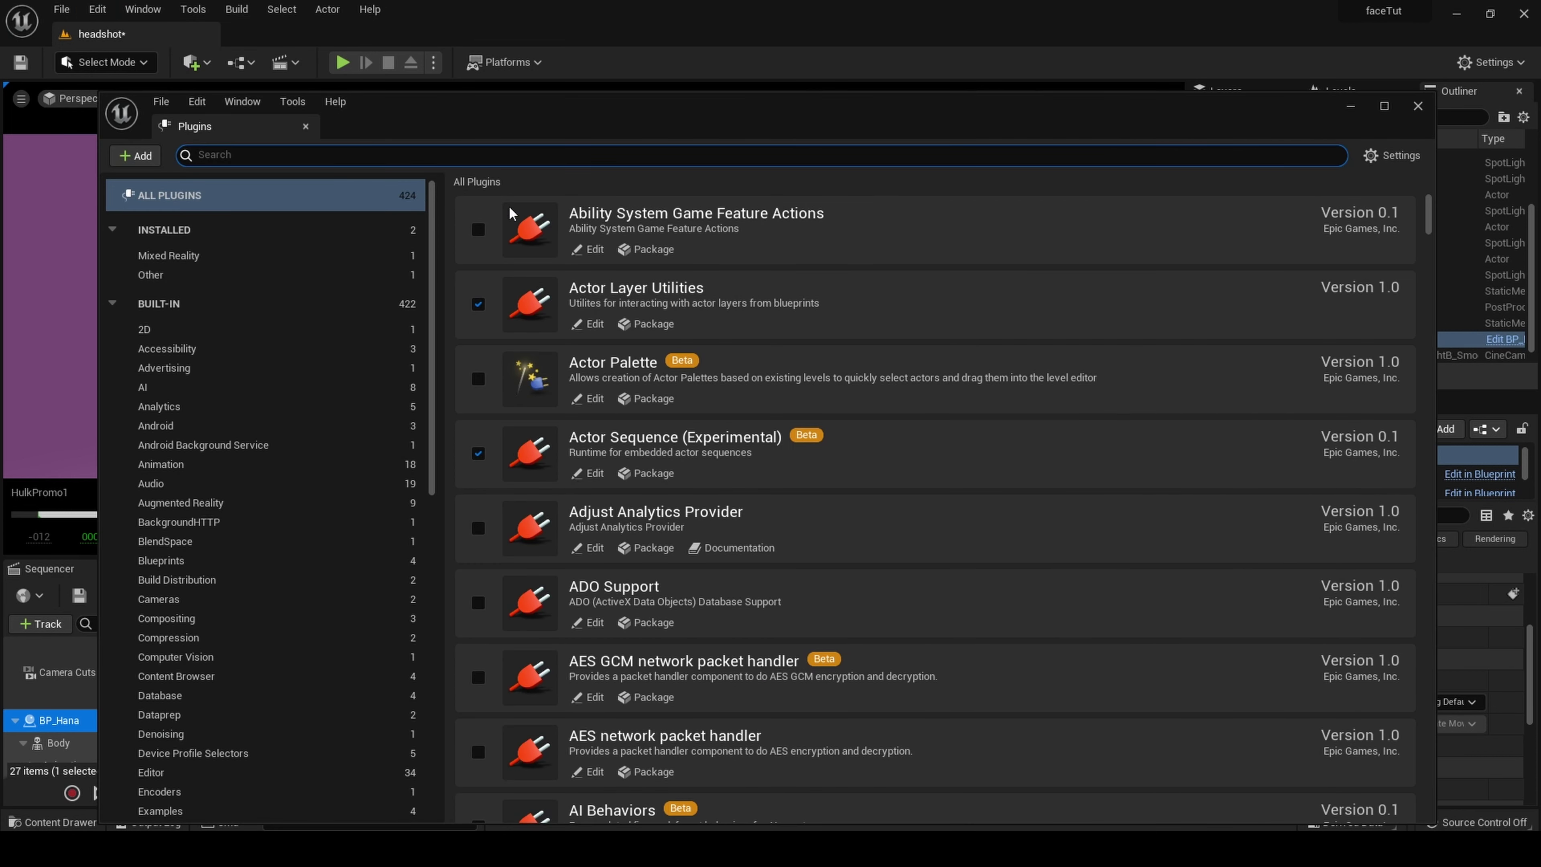
pyautogui.write('groom')
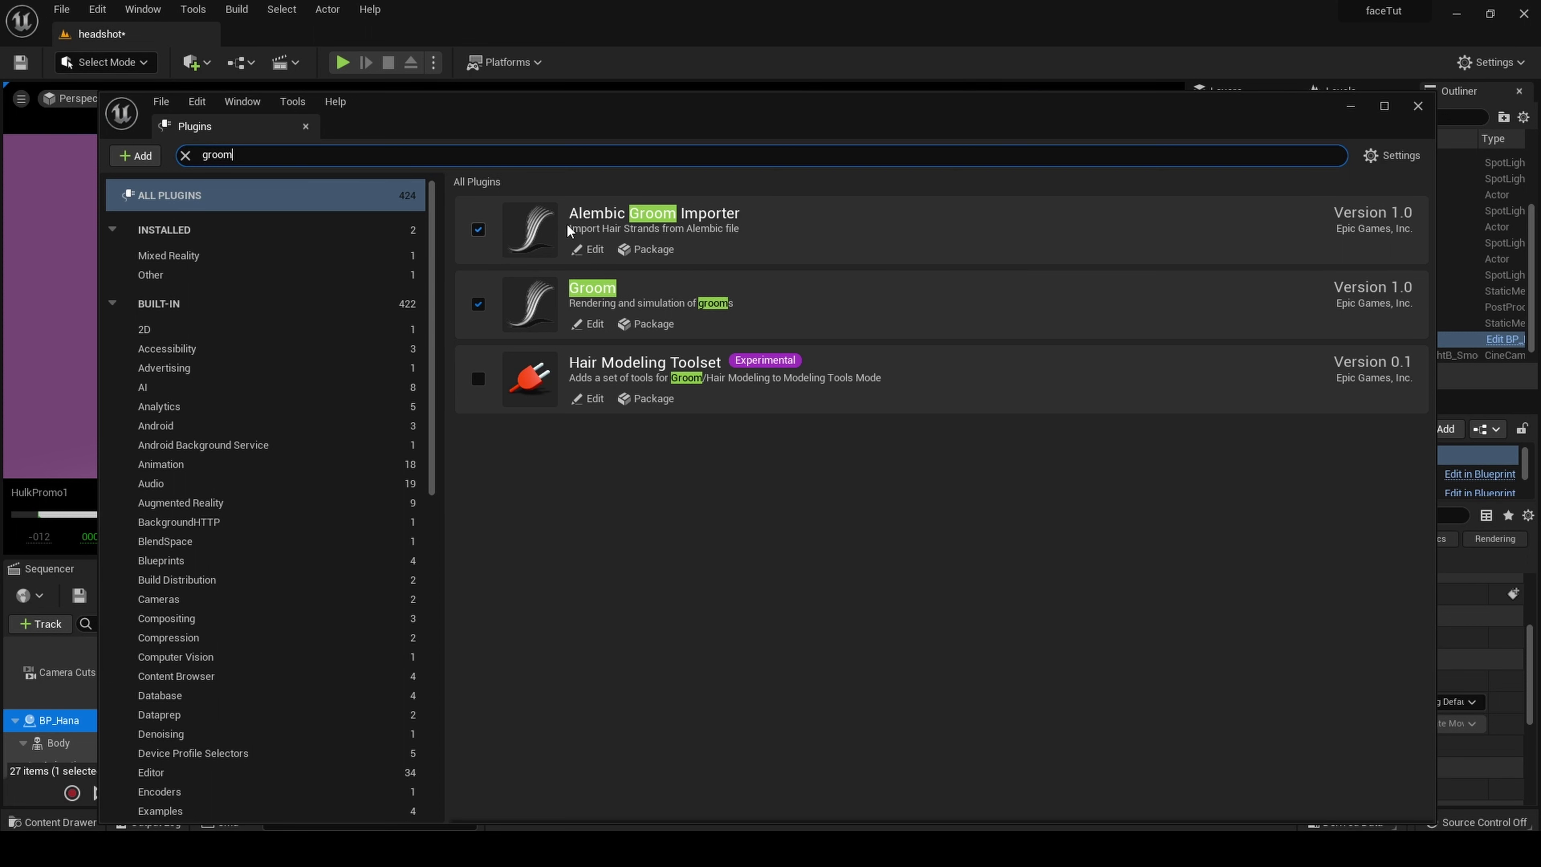
pyautogui.click(1418, 107)
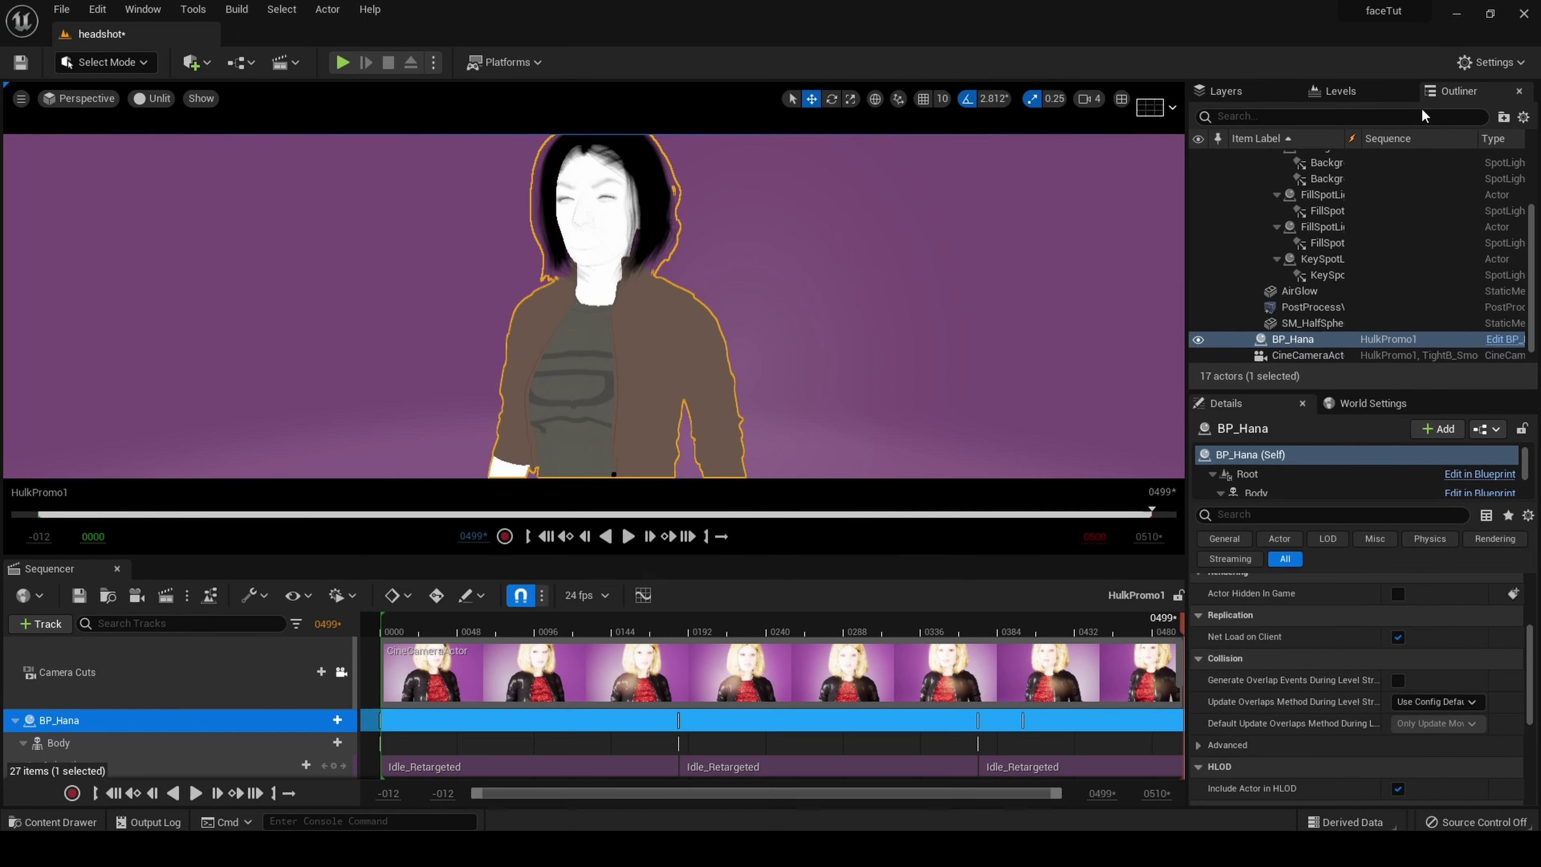
# Step: Start an import into the Hana FemaleHair CustomHair folder and choose bobhairv5.abc from the dazGroom folder
pyautogui.click(54, 822)
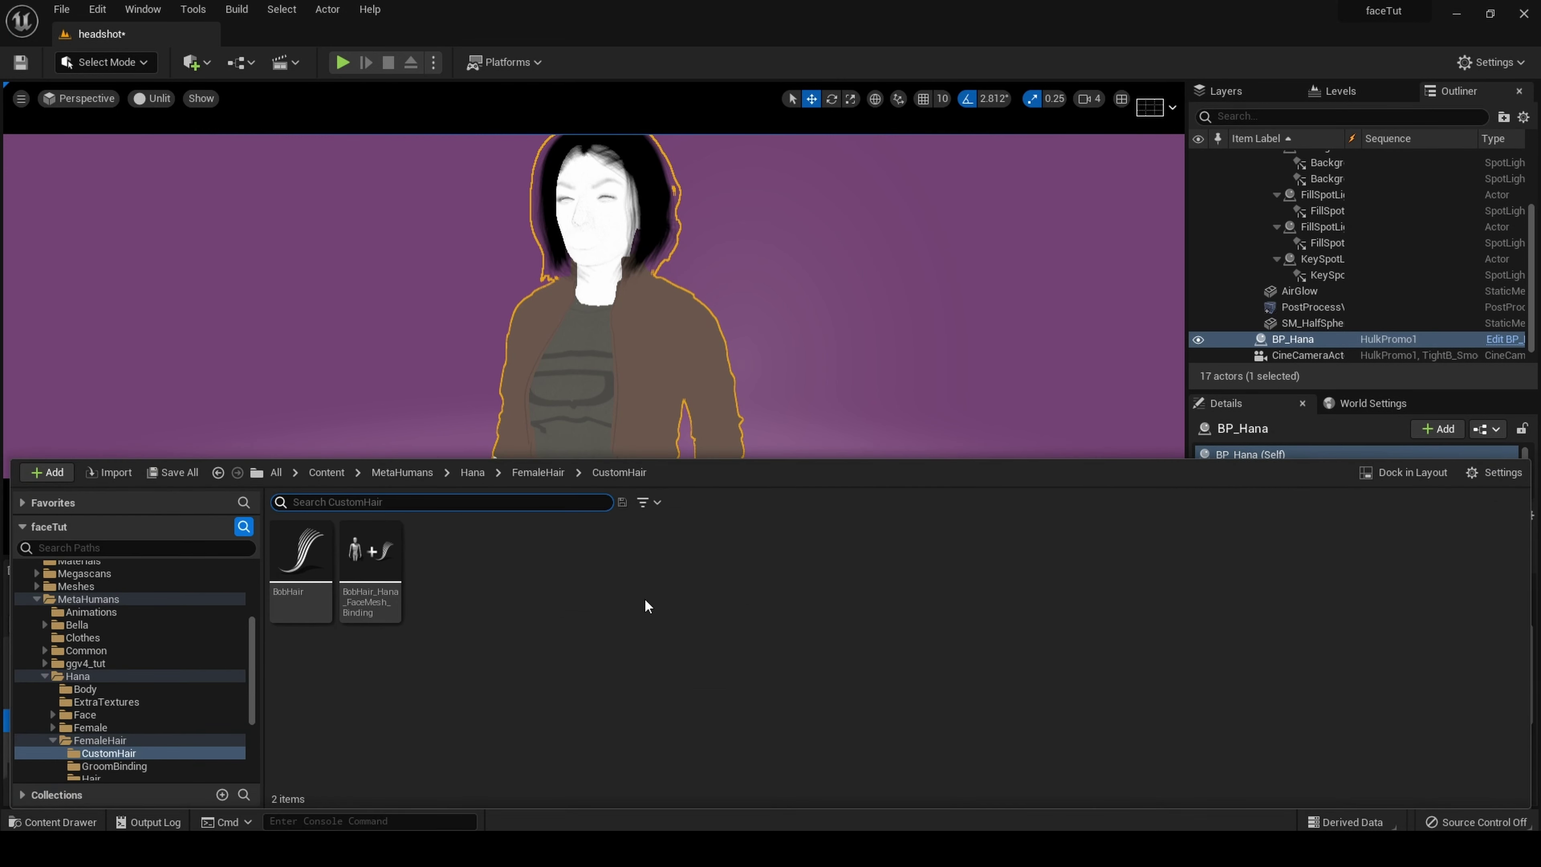
pyautogui.click(564, 579)
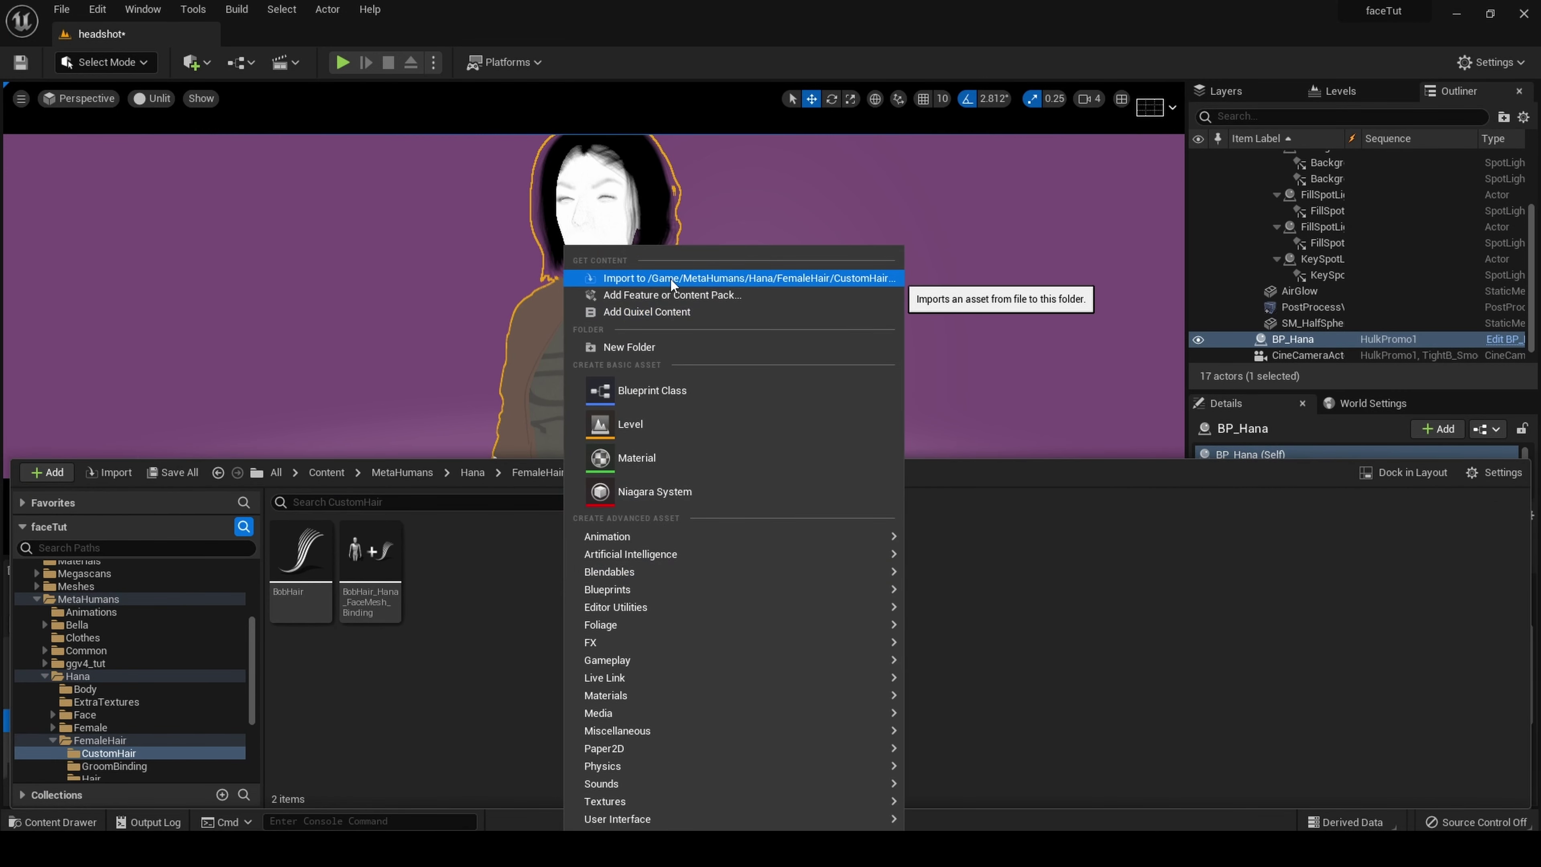
pyautogui.click(671, 279)
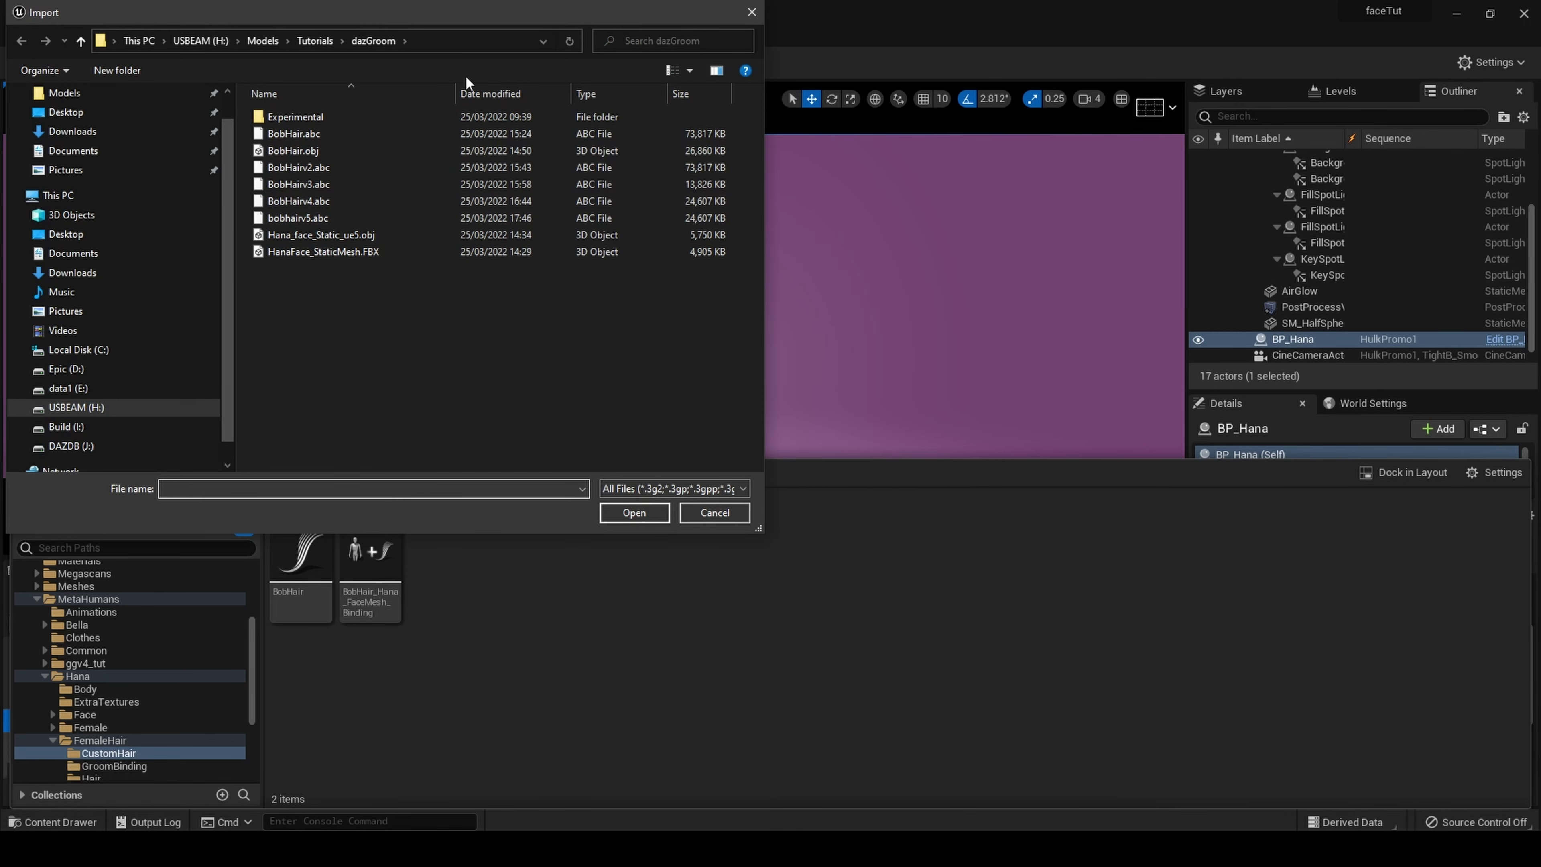
pyautogui.moveTo(468, 18); pyautogui.dragTo(1141, 131)
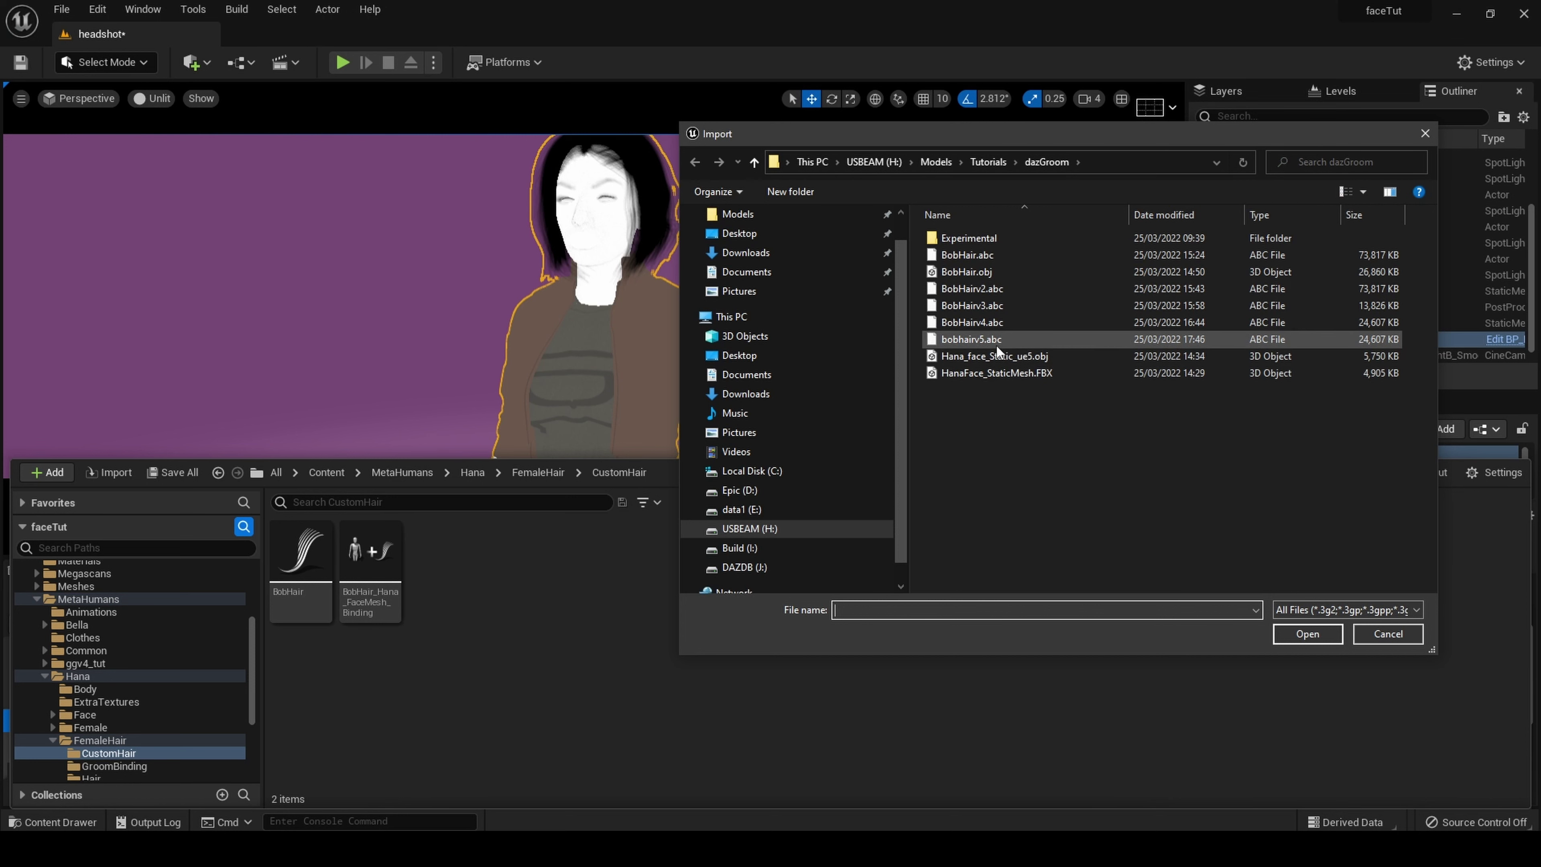
pyautogui.click(985, 340)
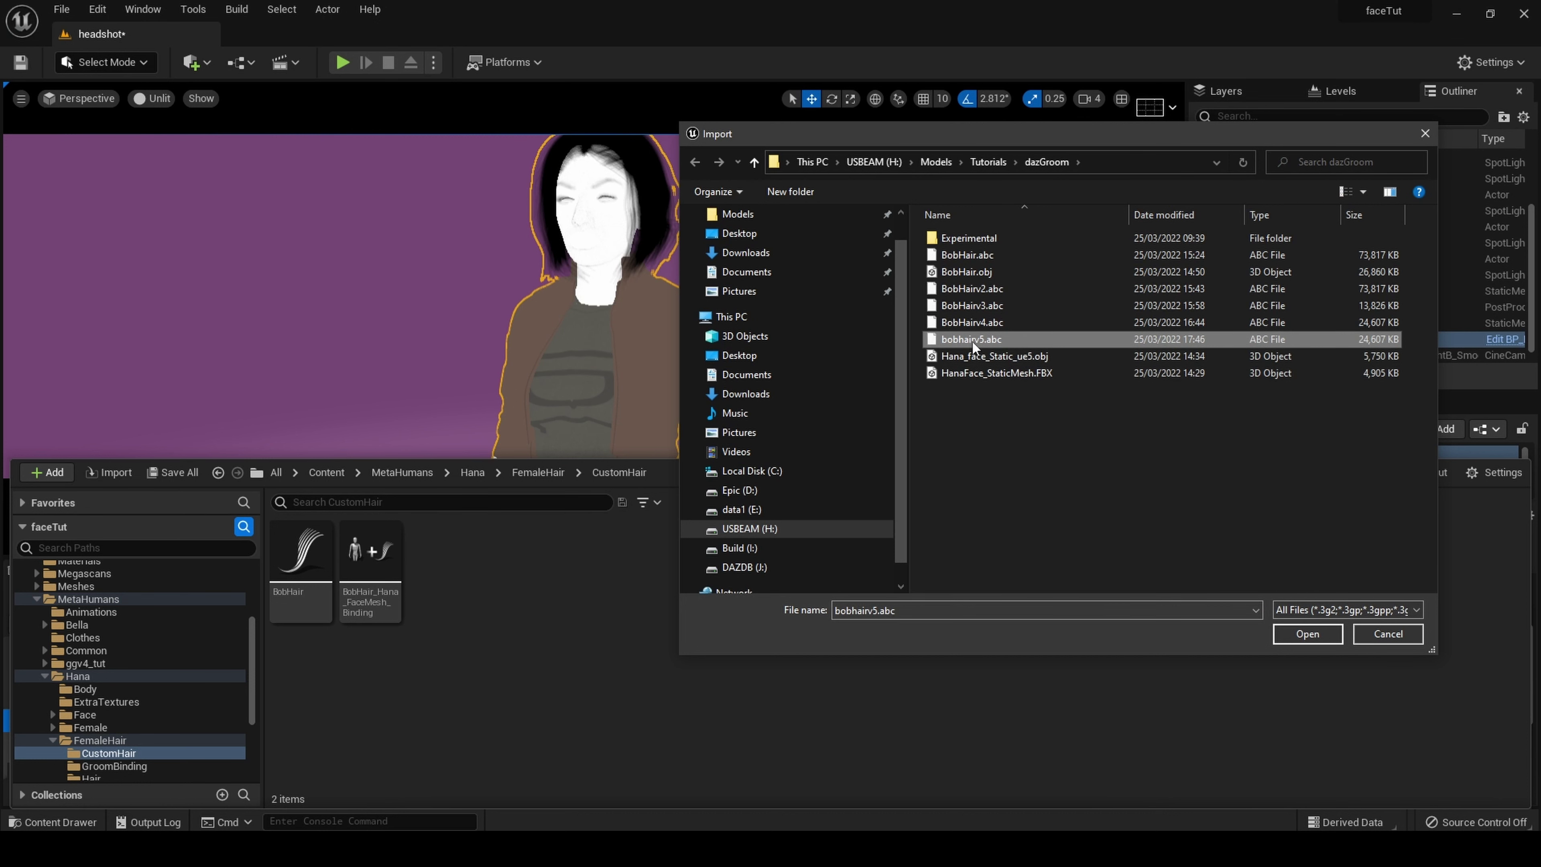
pyautogui.click(1307, 634)
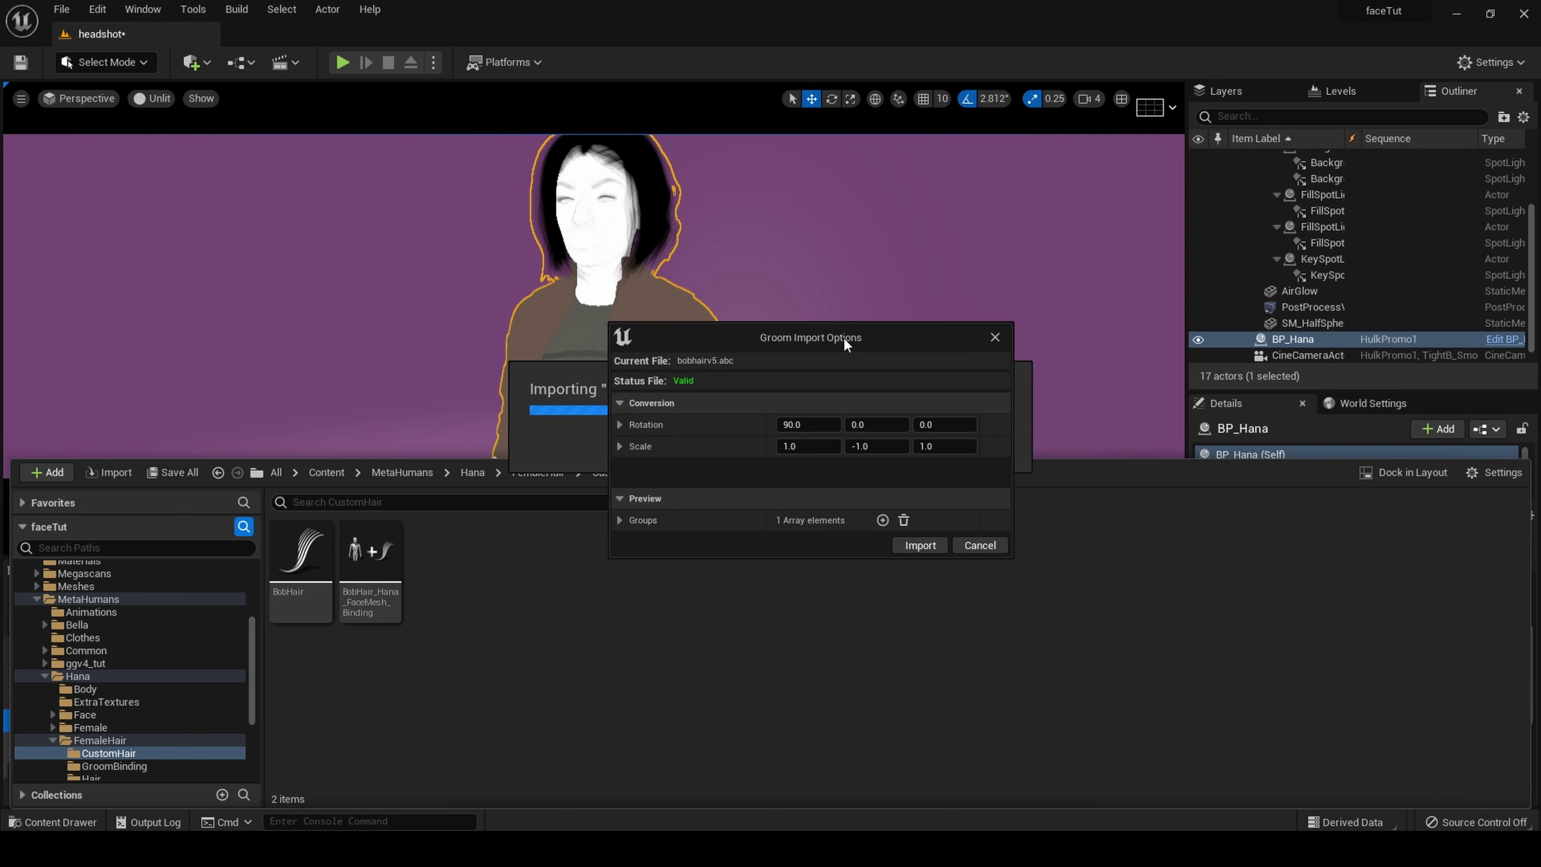
# Step: Import the groom with an X rotation of 90 and a Y scale of -1
pyautogui.moveTo(844, 333); pyautogui.dragTo(844, 316)
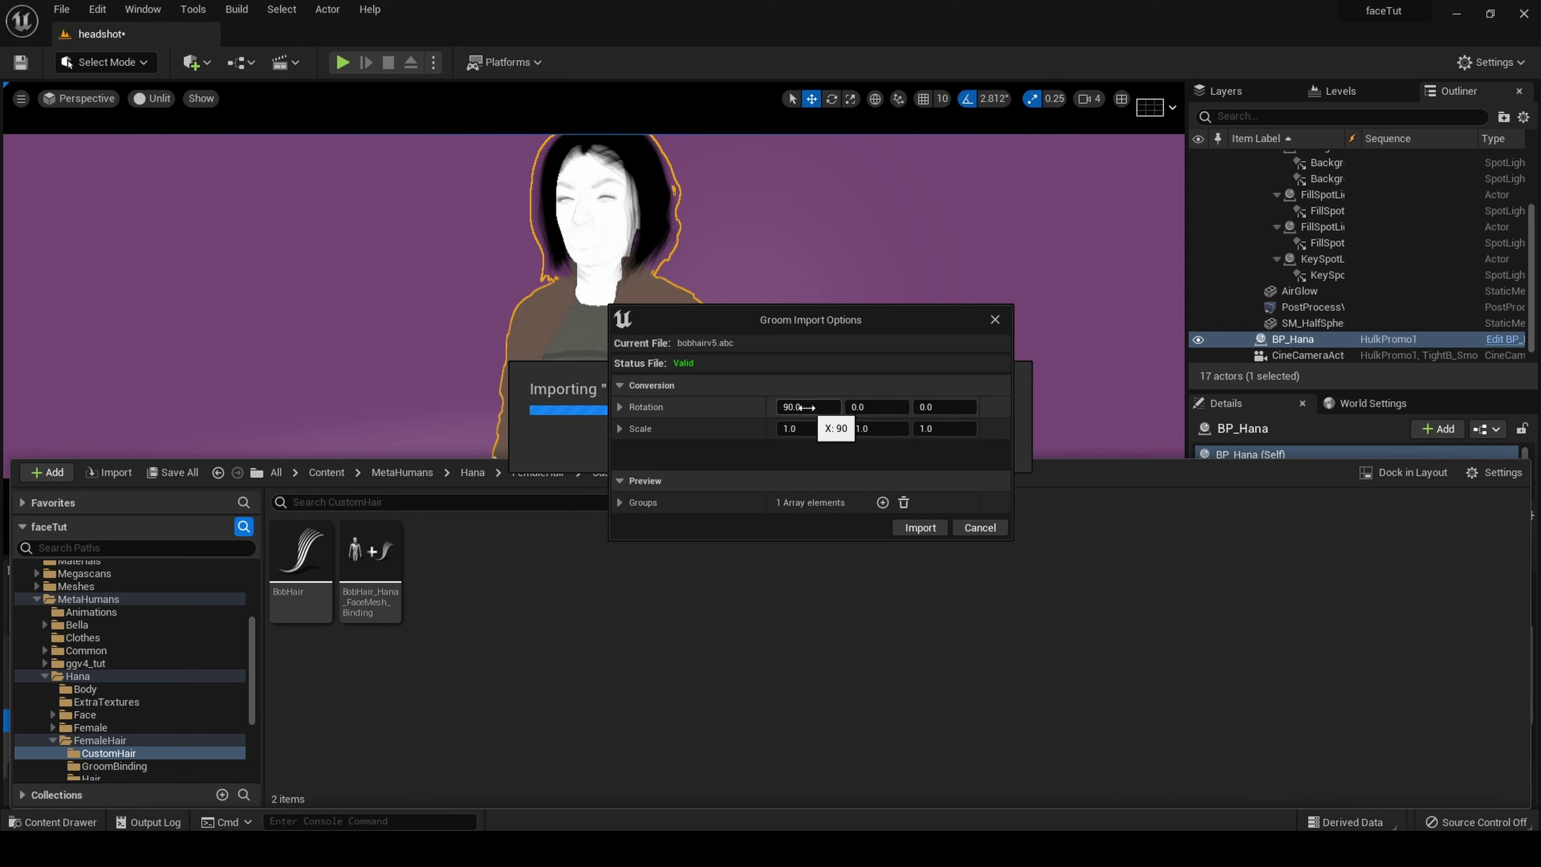
pyautogui.click(874, 428)
pyautogui.write('-1')
pyautogui.press('Return')
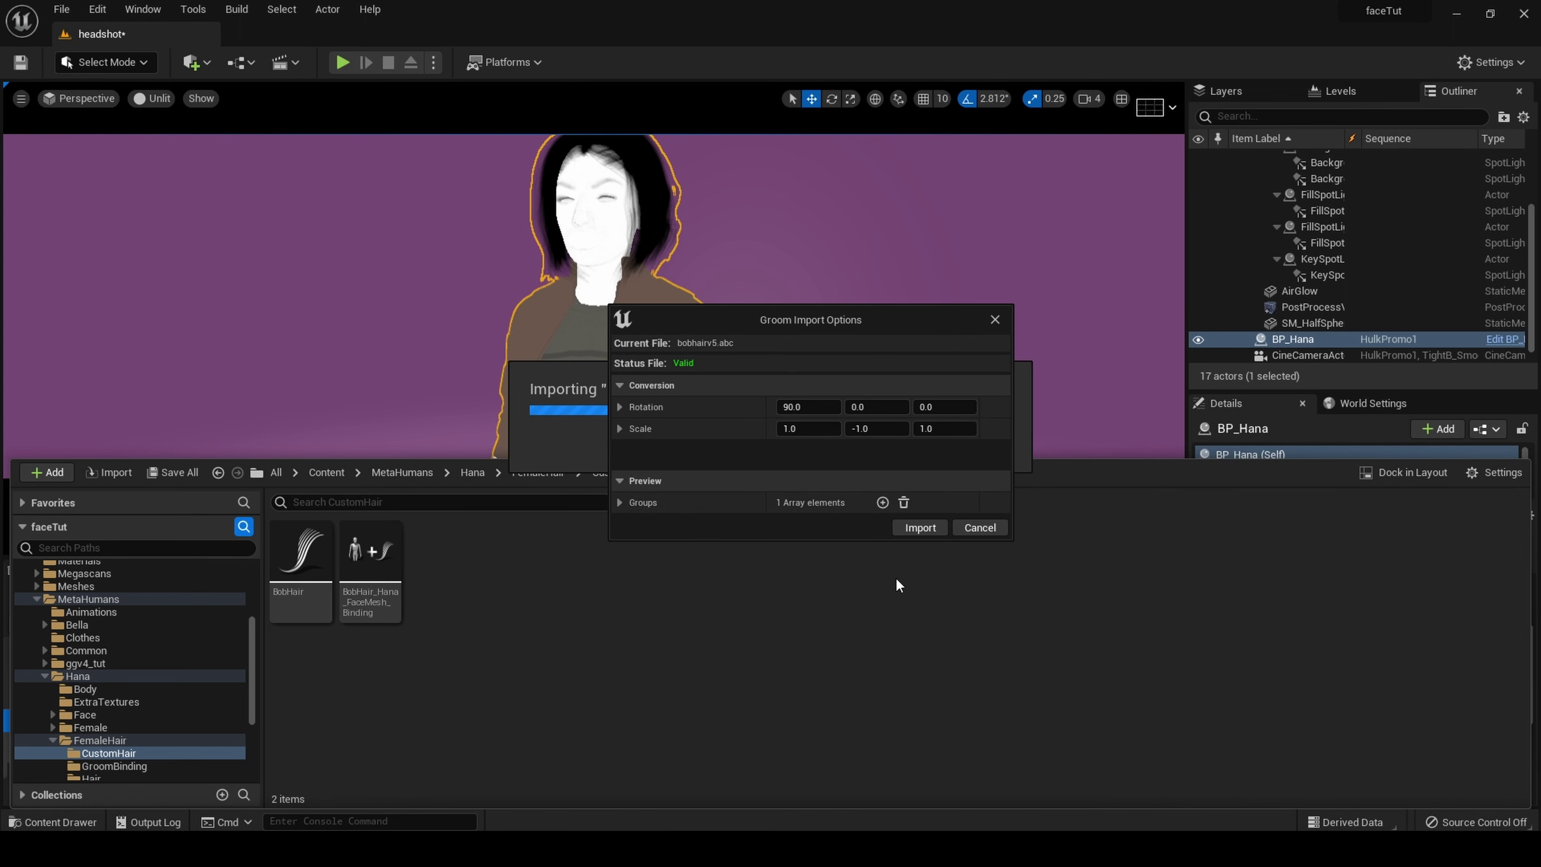
pyautogui.click(915, 531)
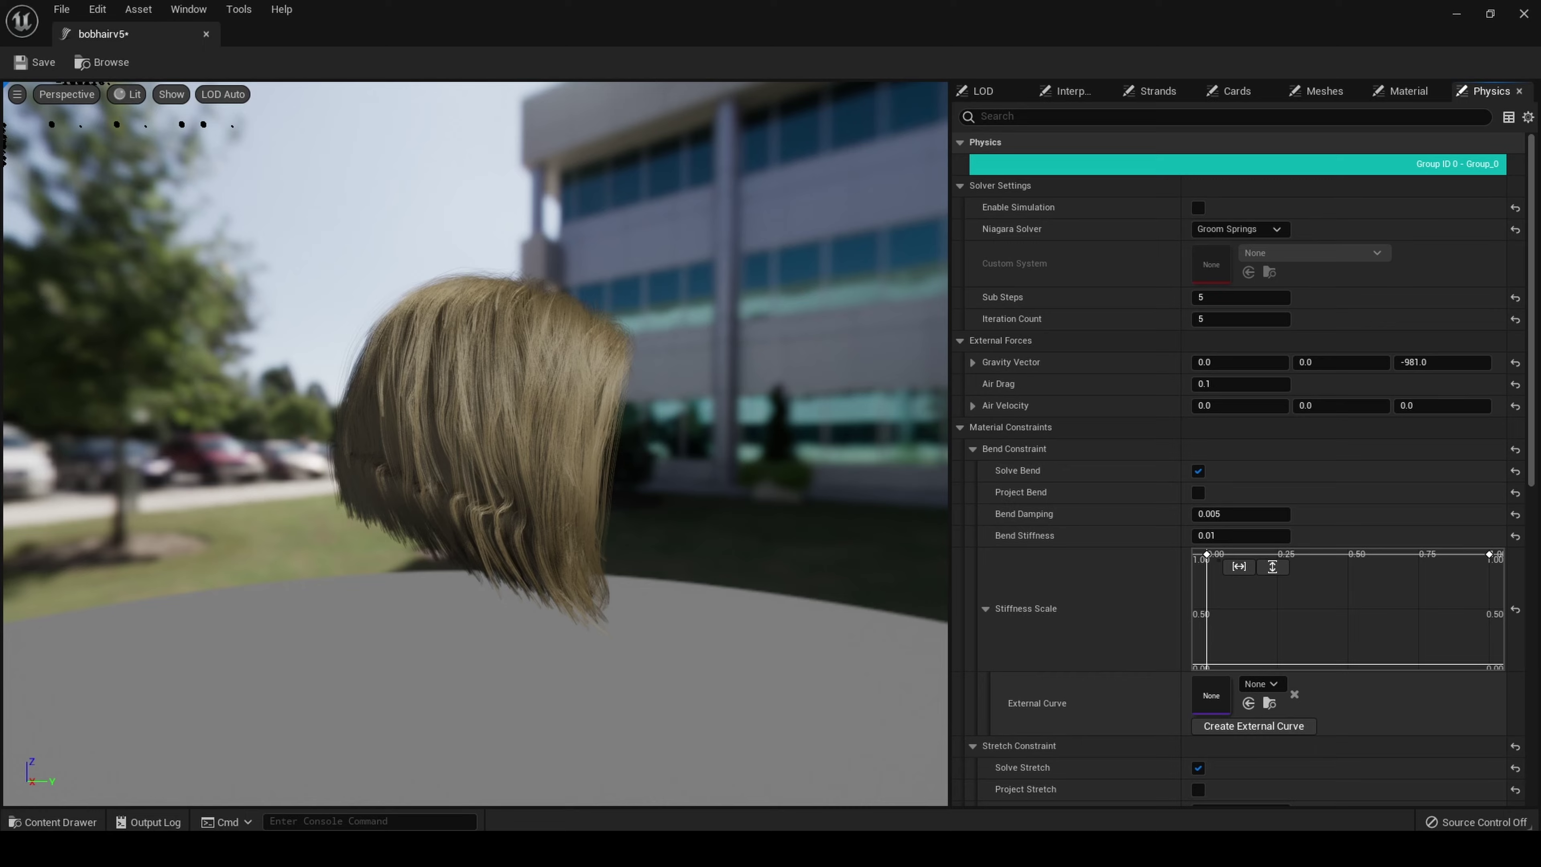
# Step: Inspect the imported bobhairv5 groom from different angles and close its editor
pyautogui.moveTo(596, 413); pyautogui.dragTo(353, 431)
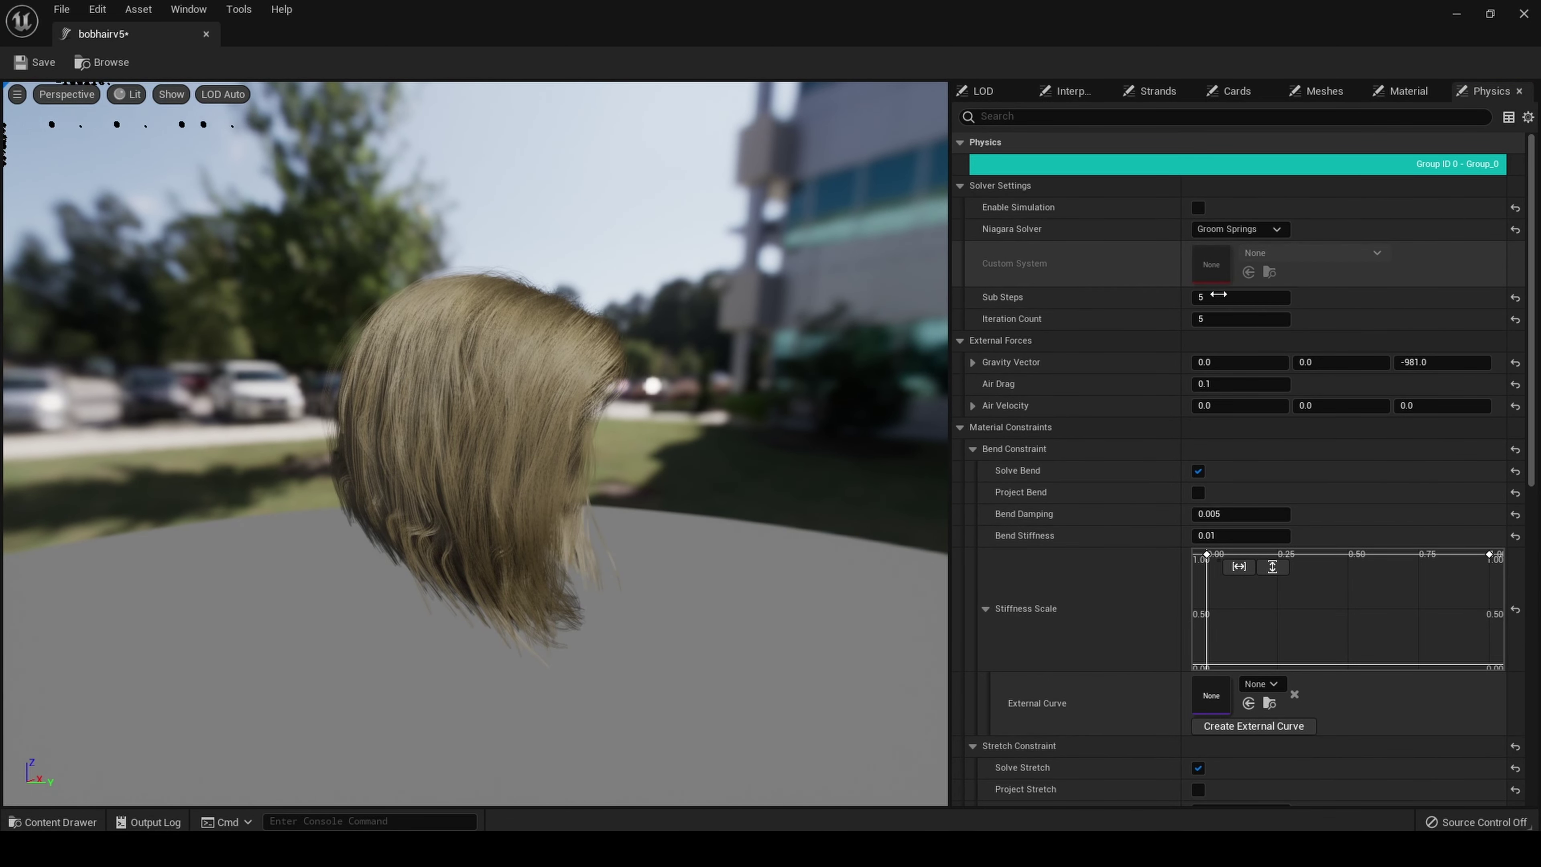
pyautogui.moveTo(658, 435); pyautogui.dragTo(627, 422)
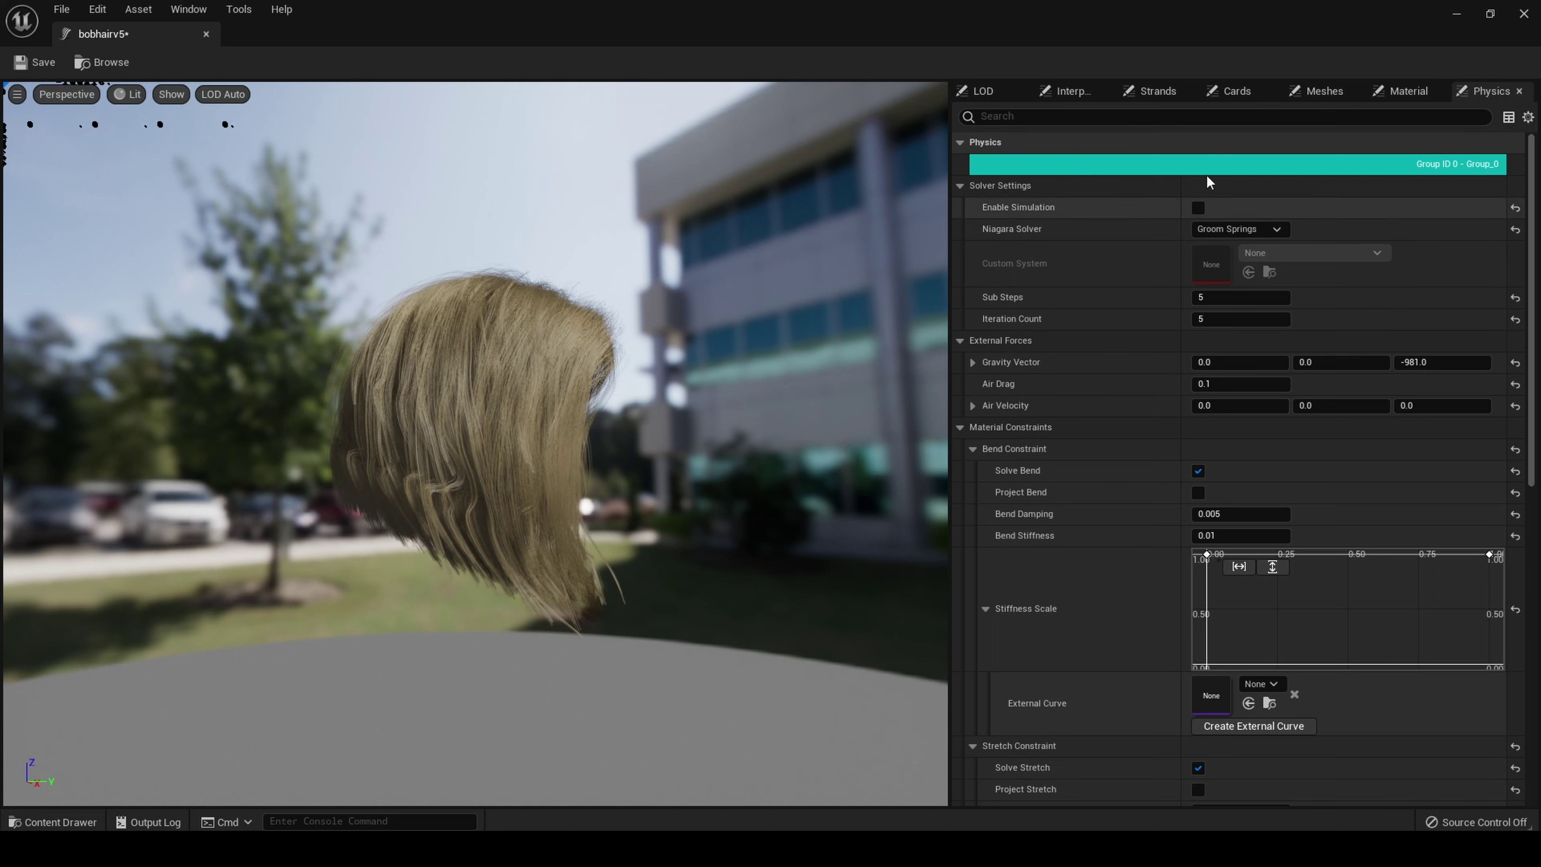
pyautogui.click(1524, 14)
# Step: Create a skeletal mesh groom binding for bobhairv5 with Hana_FaceMesh as the target skeletal mesh
pyautogui.click(55, 822)
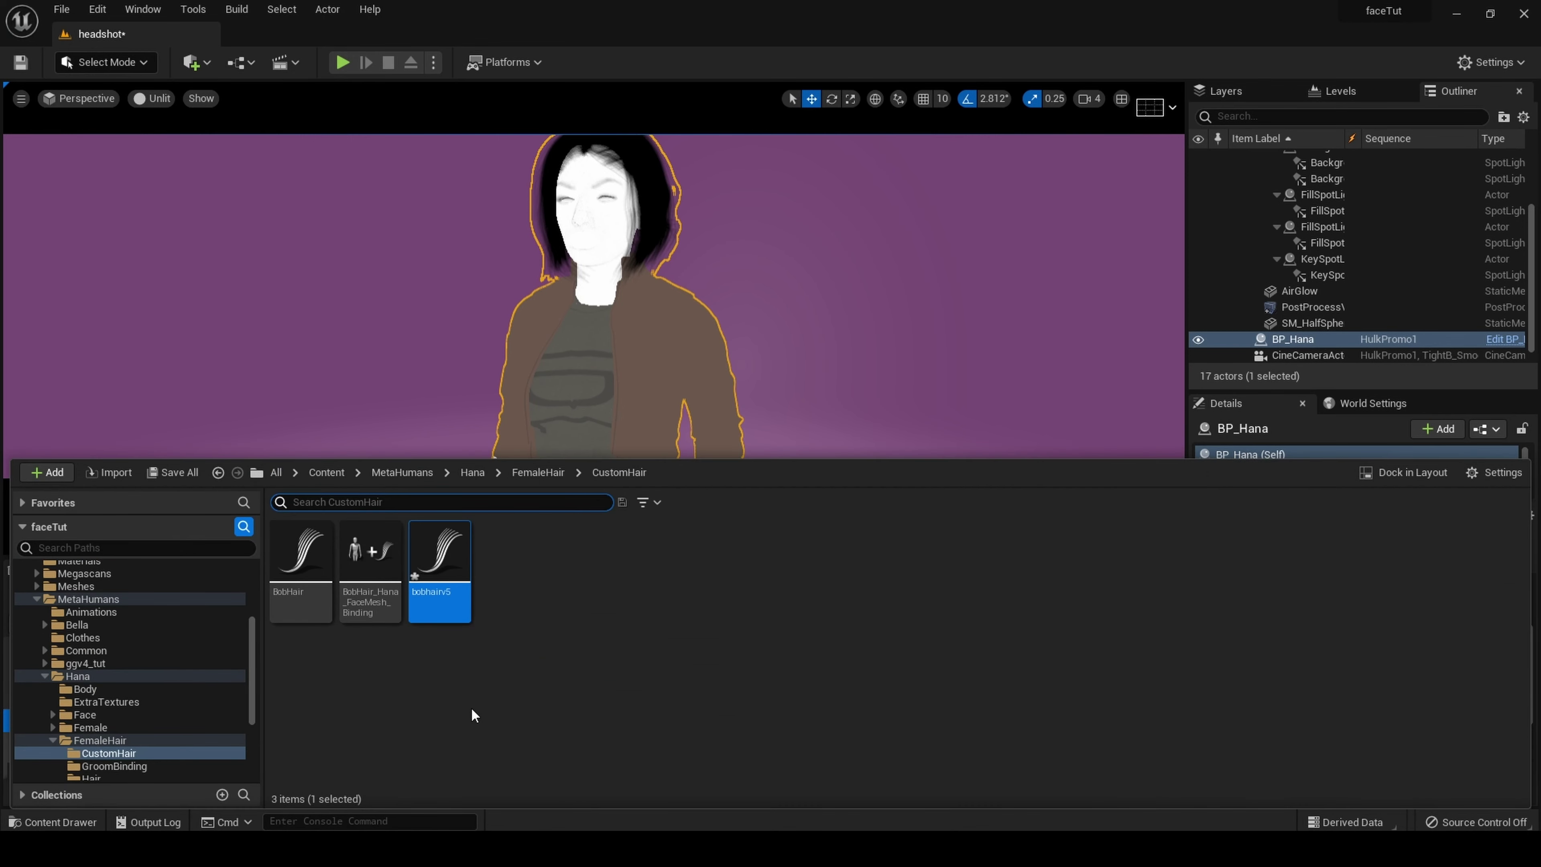
pyautogui.rightClick(448, 572)
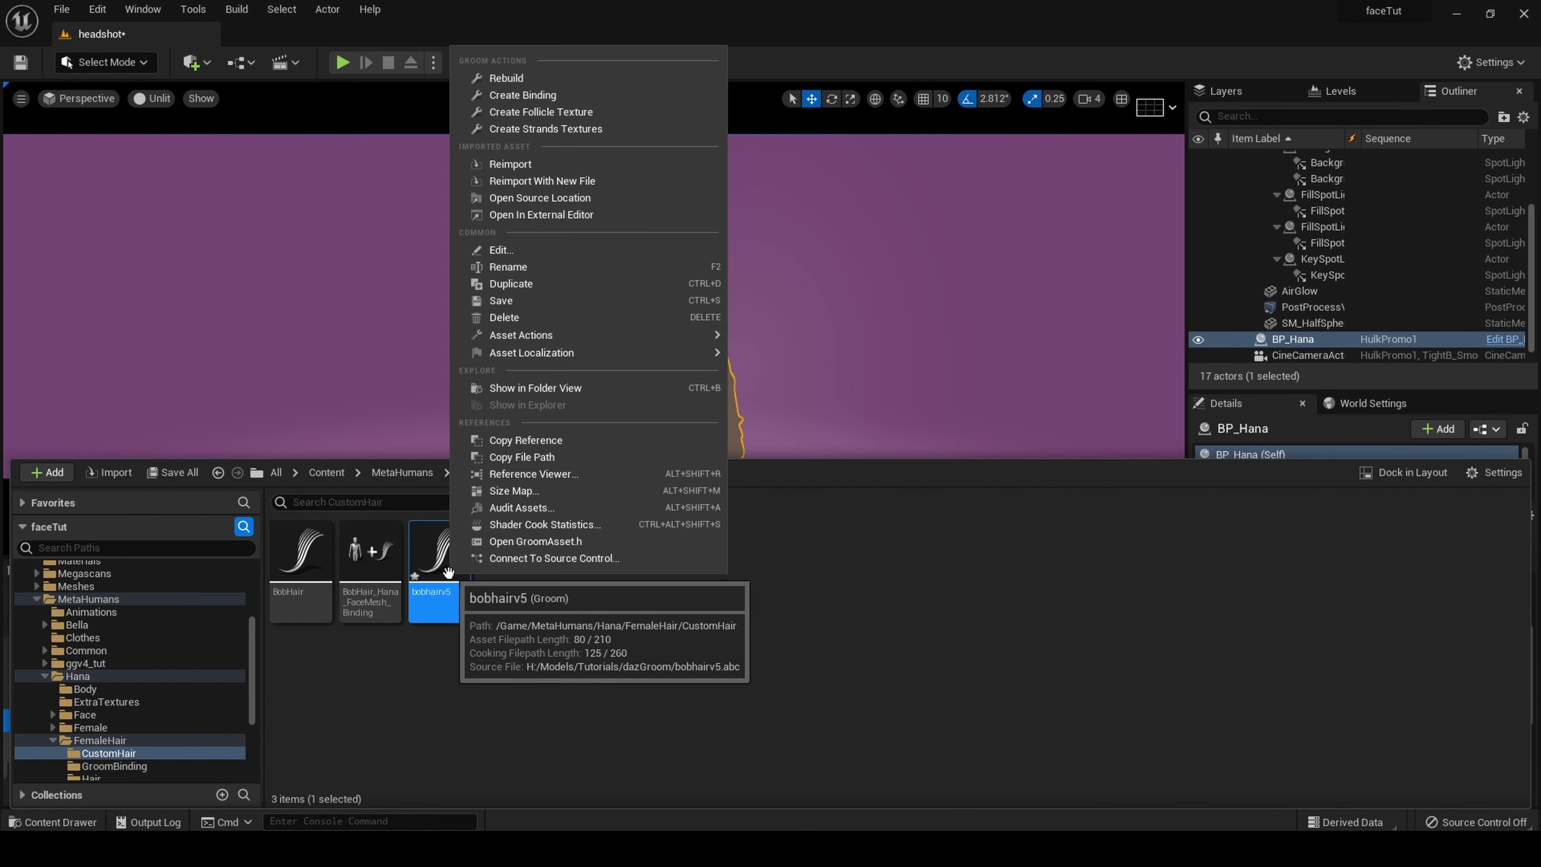
pyautogui.click(576, 95)
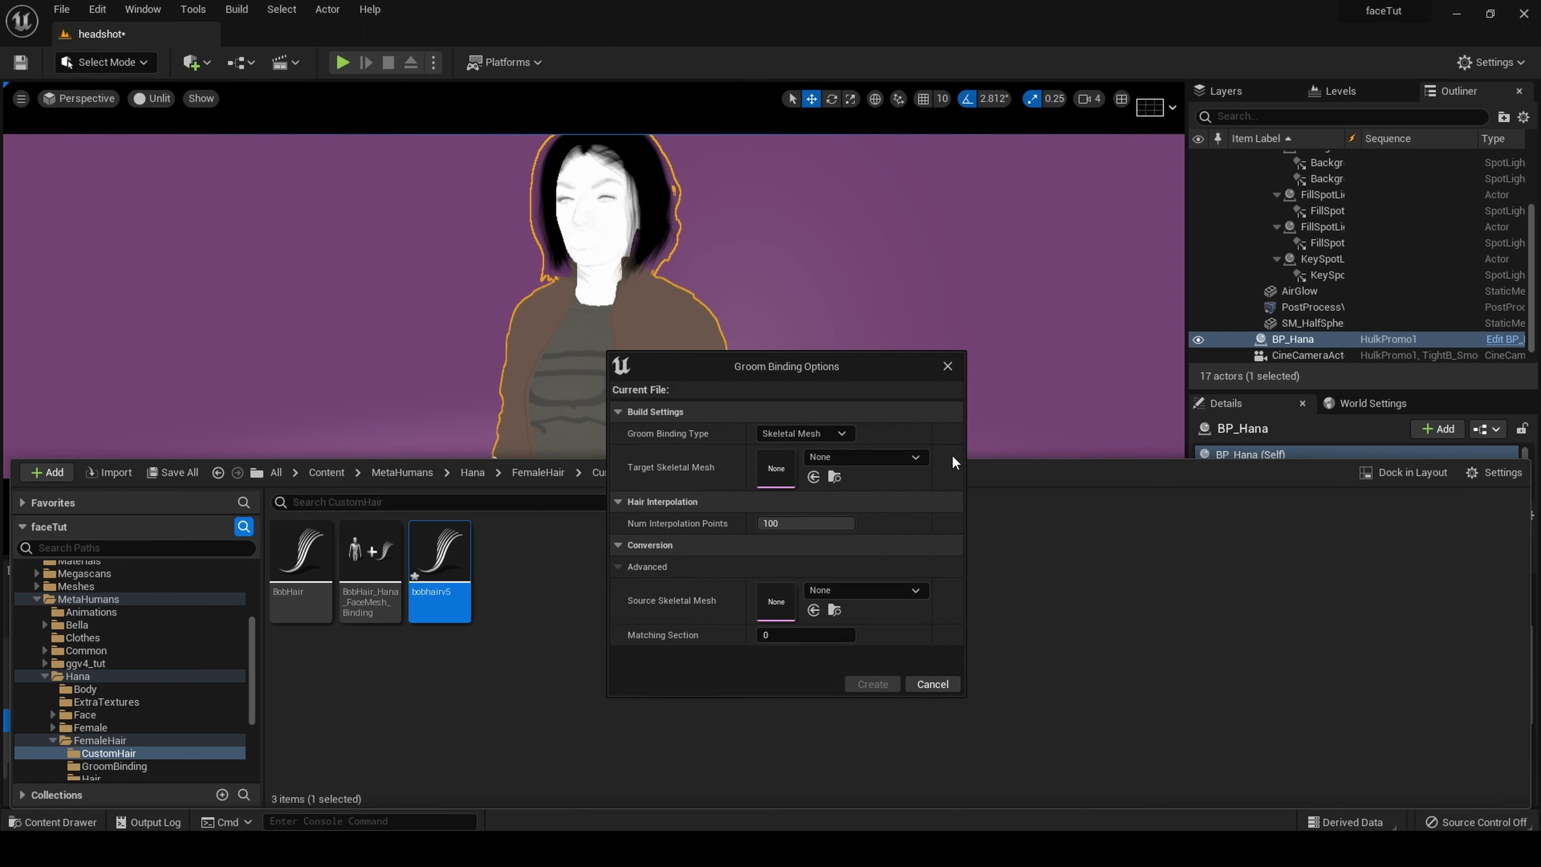
pyautogui.click(890, 461)
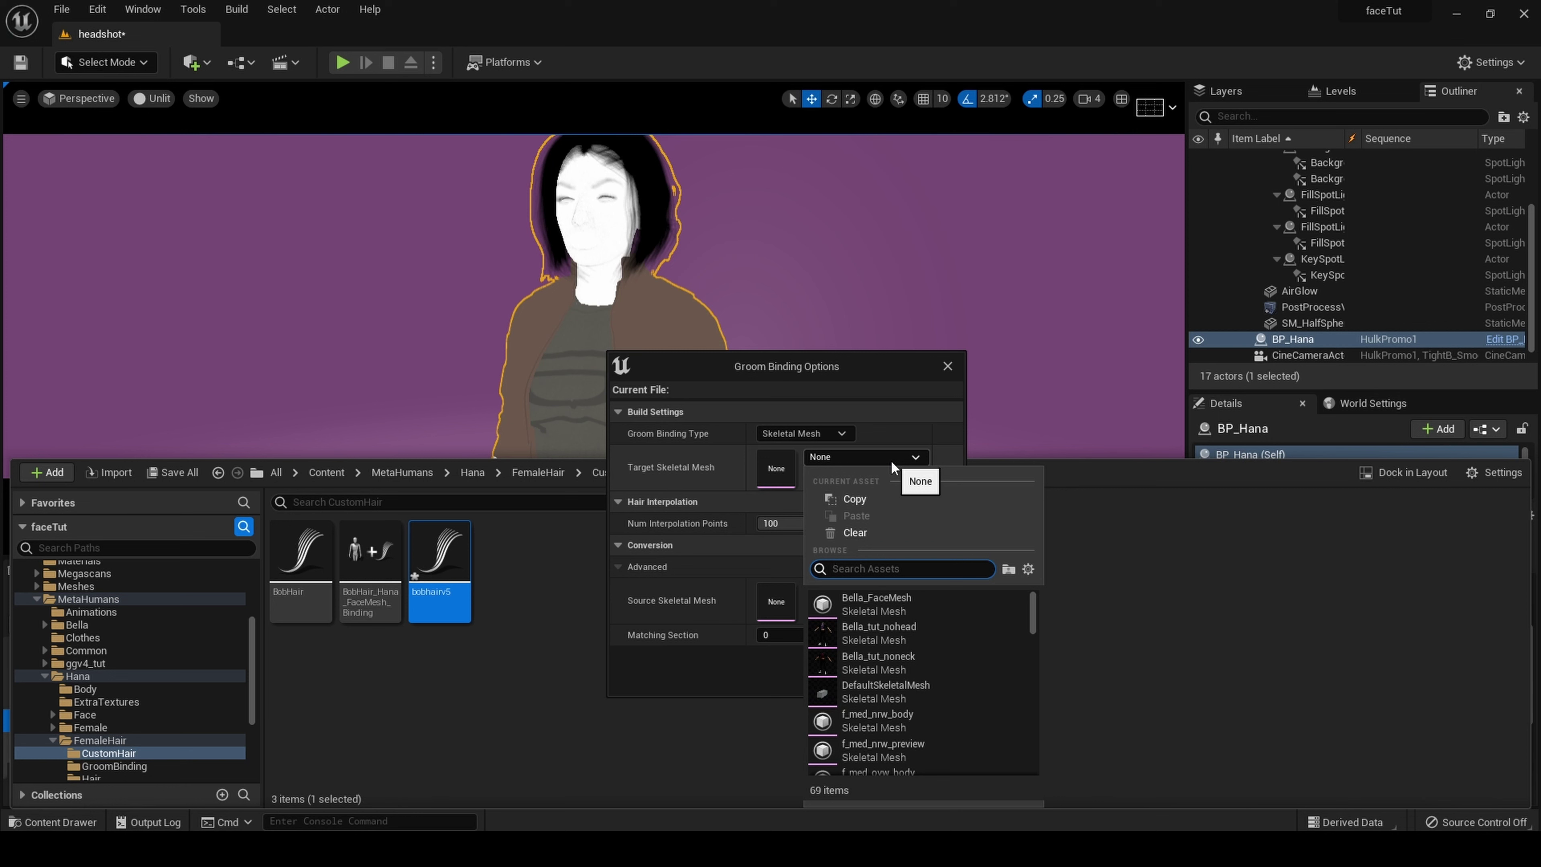
pyautogui.write('hana')
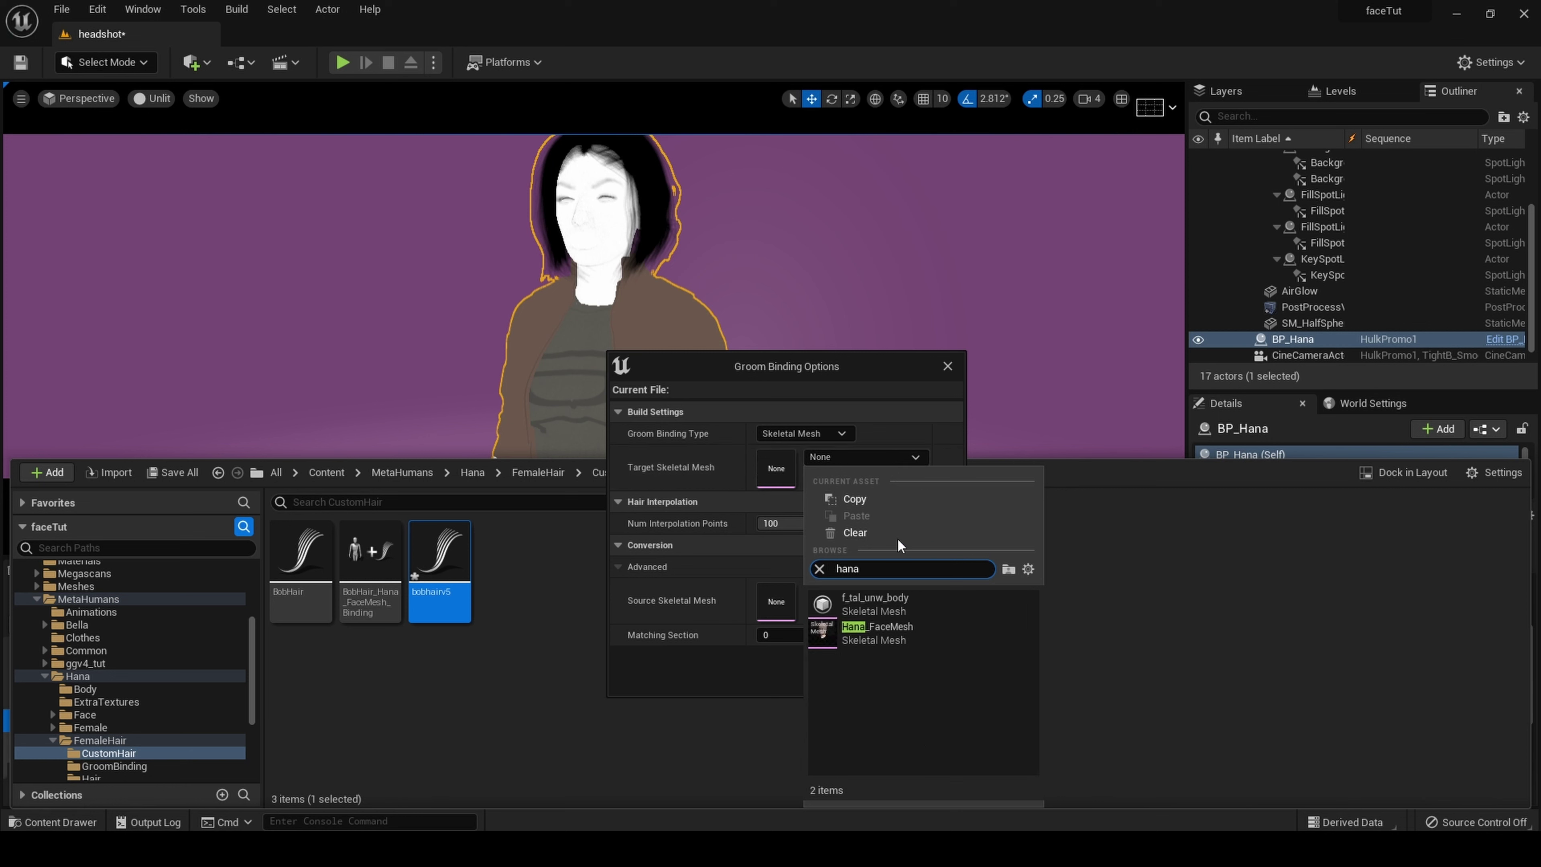
pyautogui.click(871, 635)
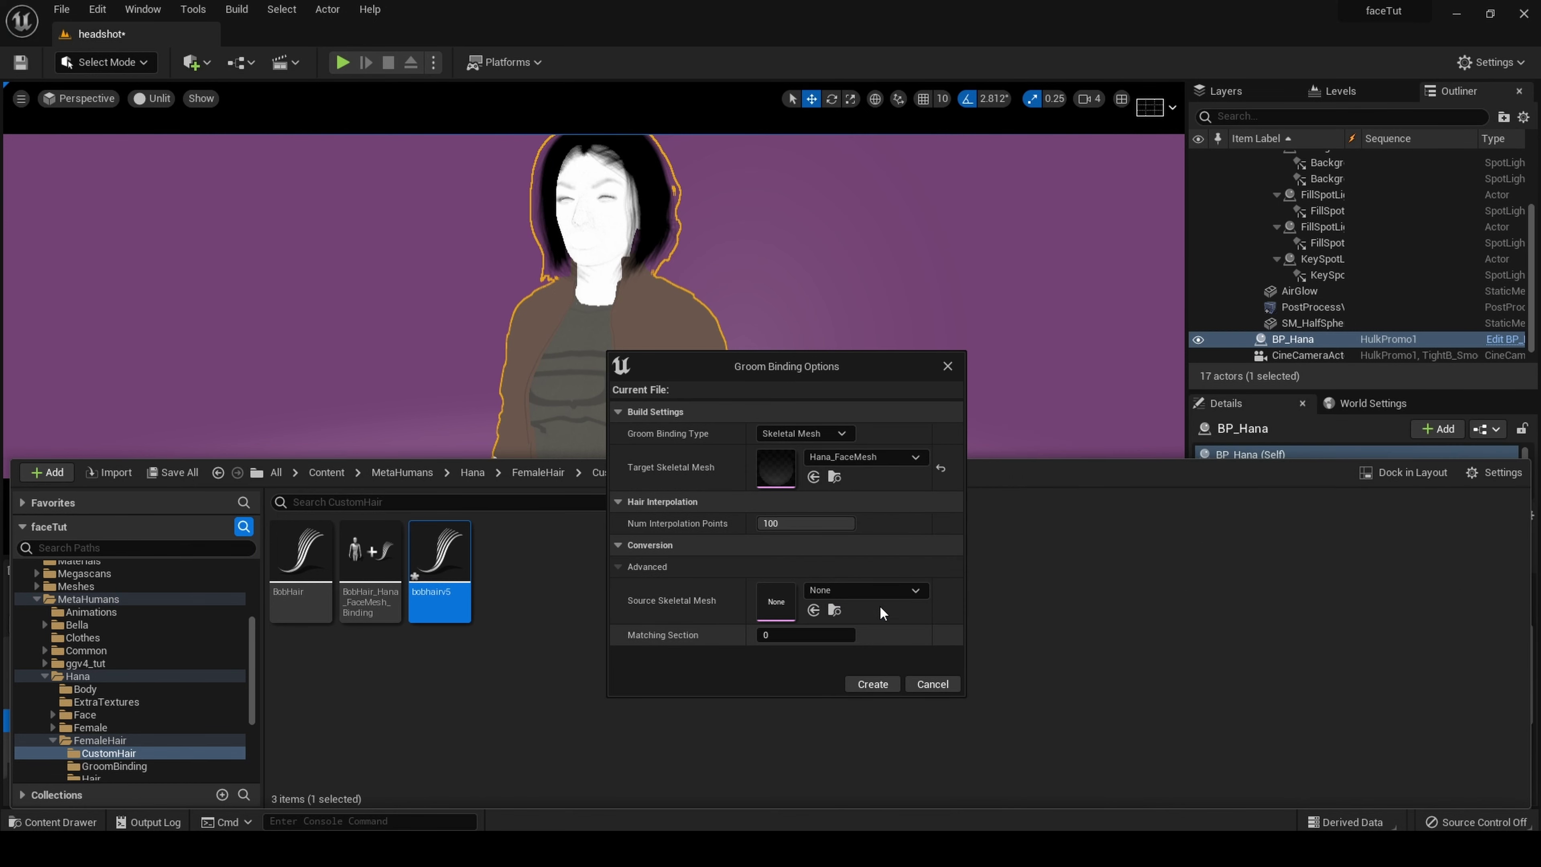
pyautogui.click(887, 686)
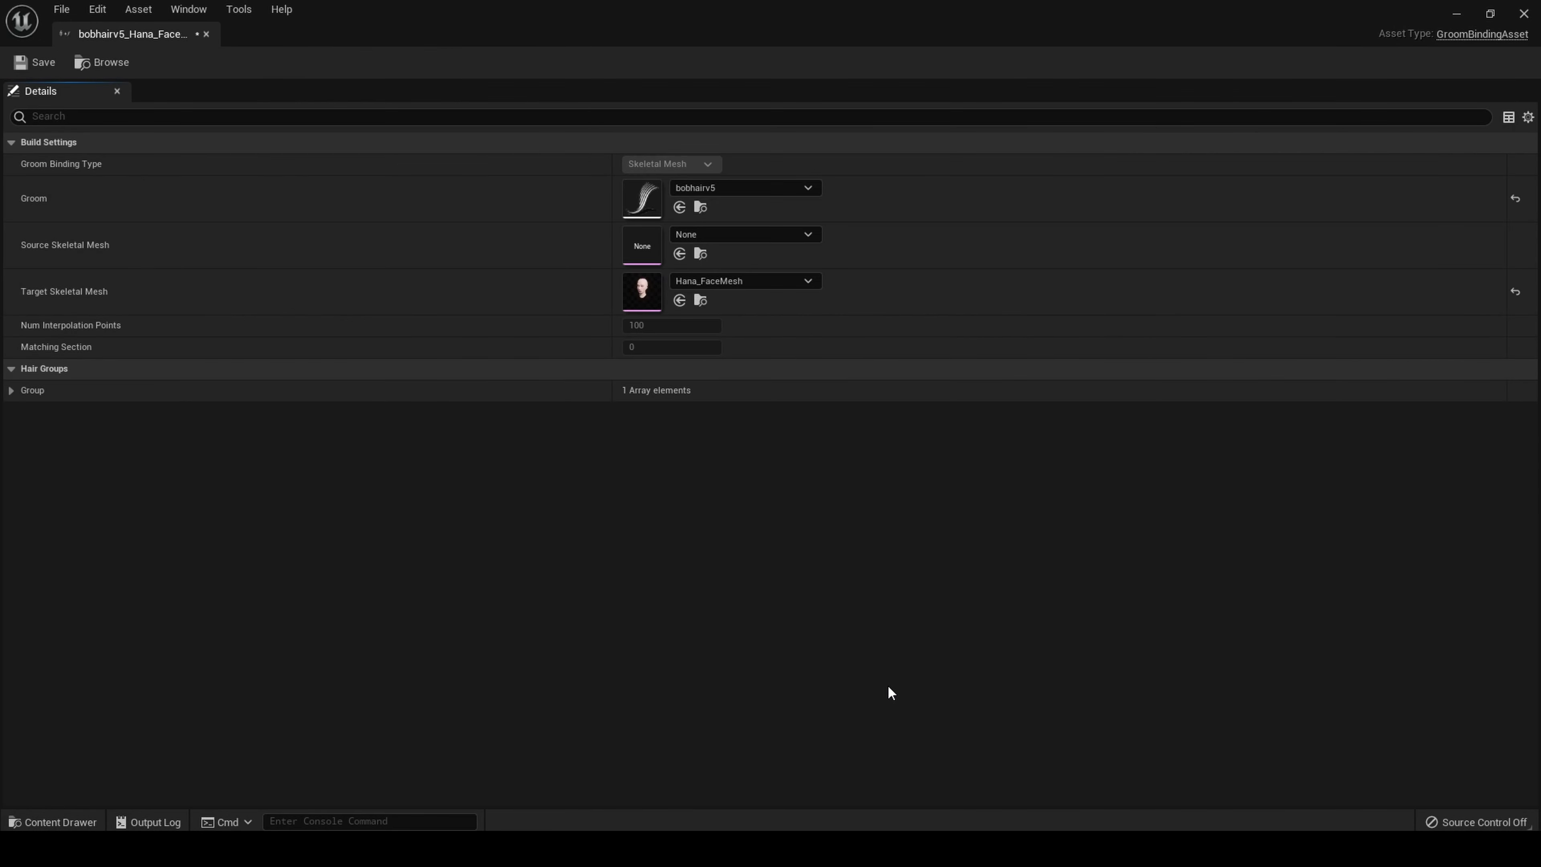
# Step: Save the new groom binding asset, close its editor and check for it in the CustomHair folder
pyautogui.click(28, 63)
pyautogui.click(1525, 14)
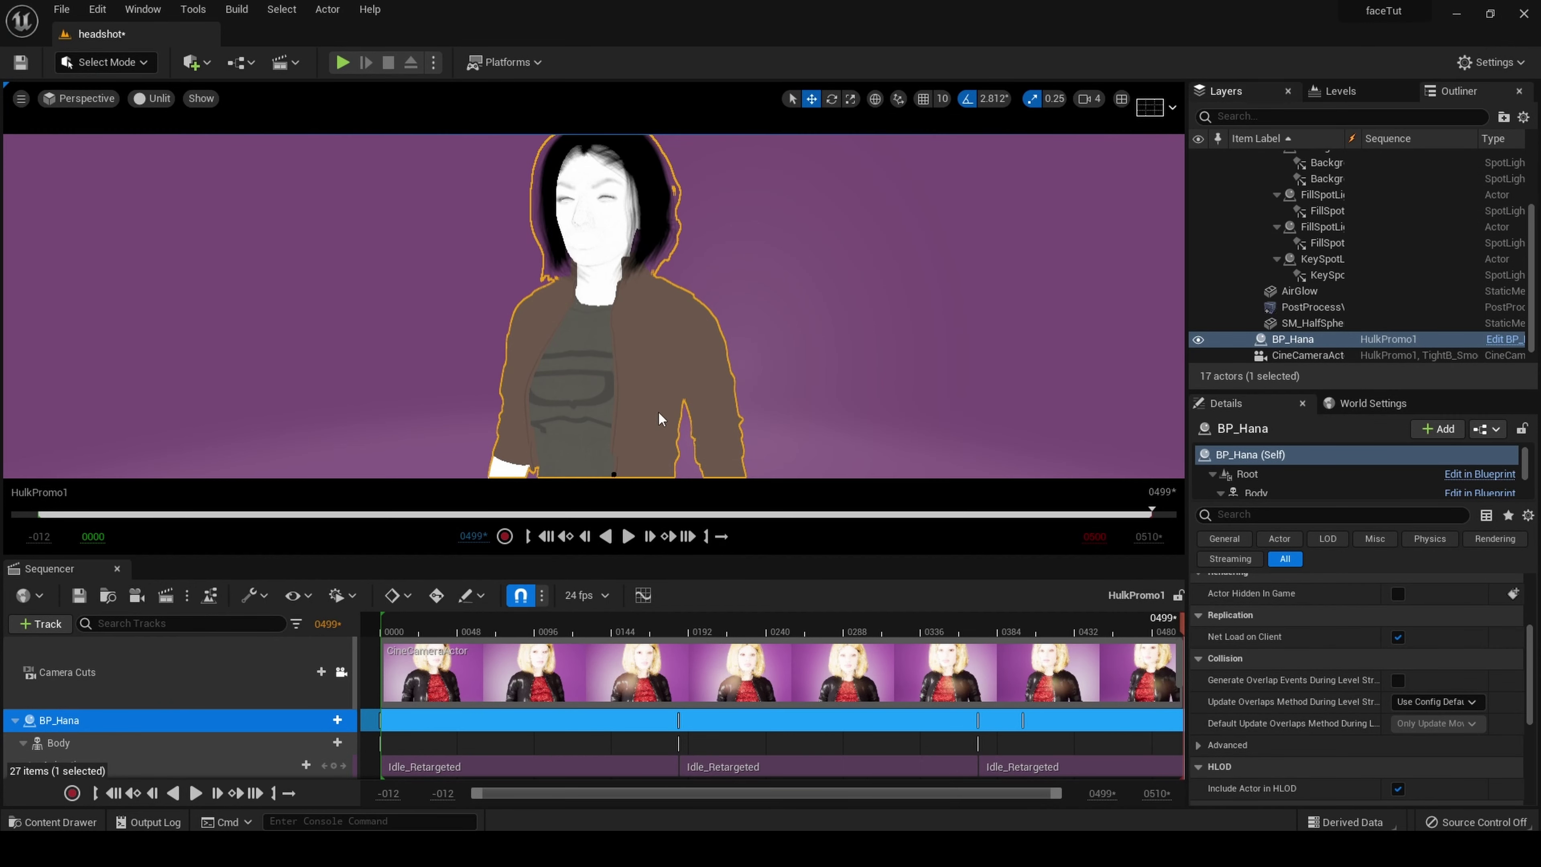
pyautogui.click(54, 821)
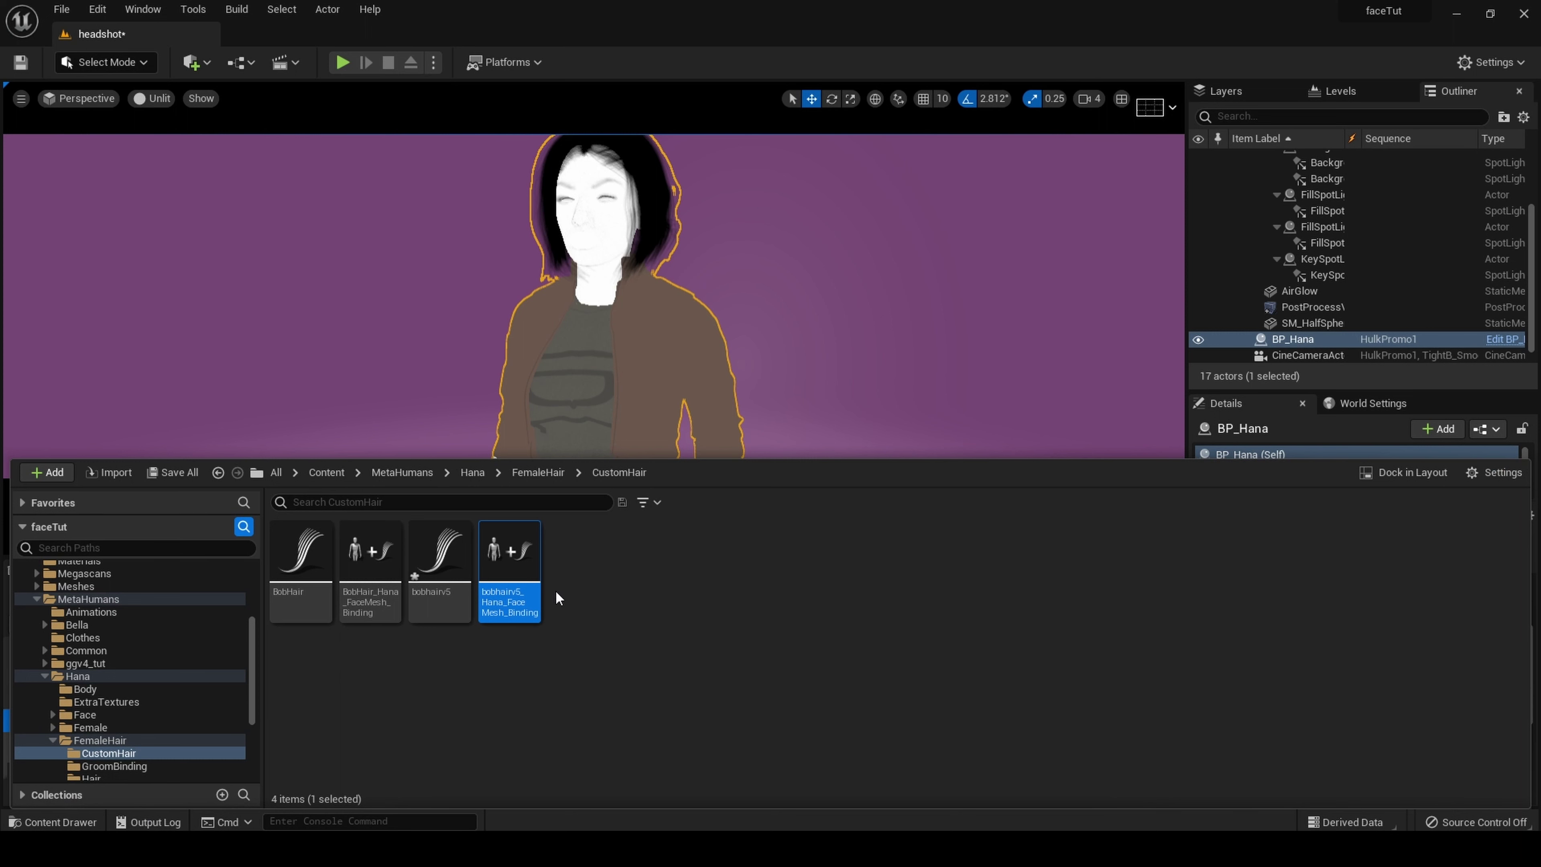
pyautogui.click(630, 314)
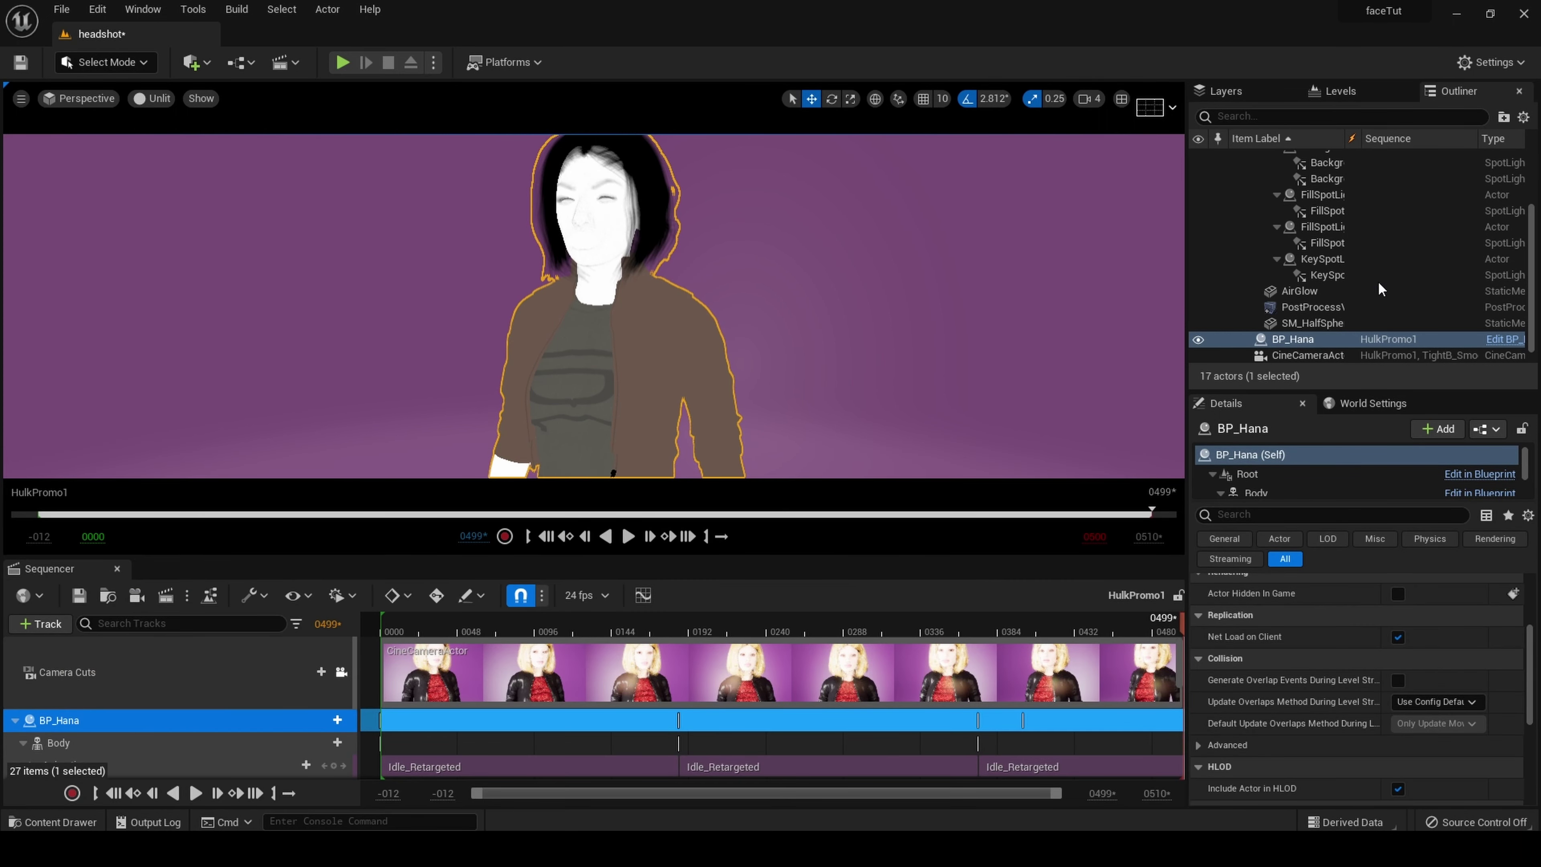
# Step: Open the BP_Hana_nohair blueprint for editing and compile it
pyautogui.click(1505, 340)
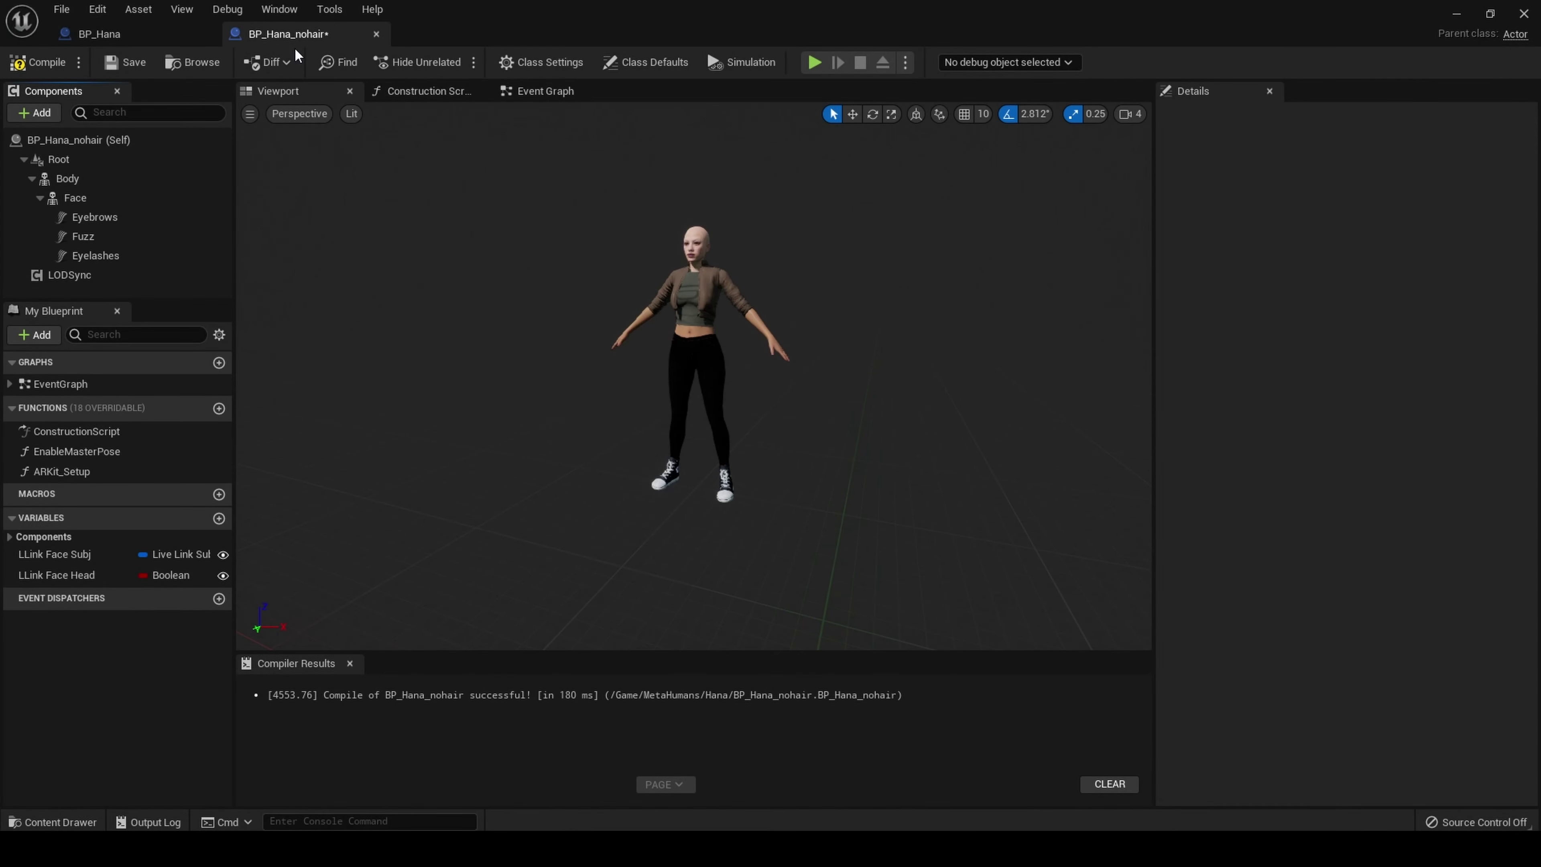
pyautogui.moveTo(565, 293); pyautogui.dragTo(601, 139)
pyautogui.moveTo(467, 229); pyautogui.dragTo(425, 365, button='middle')
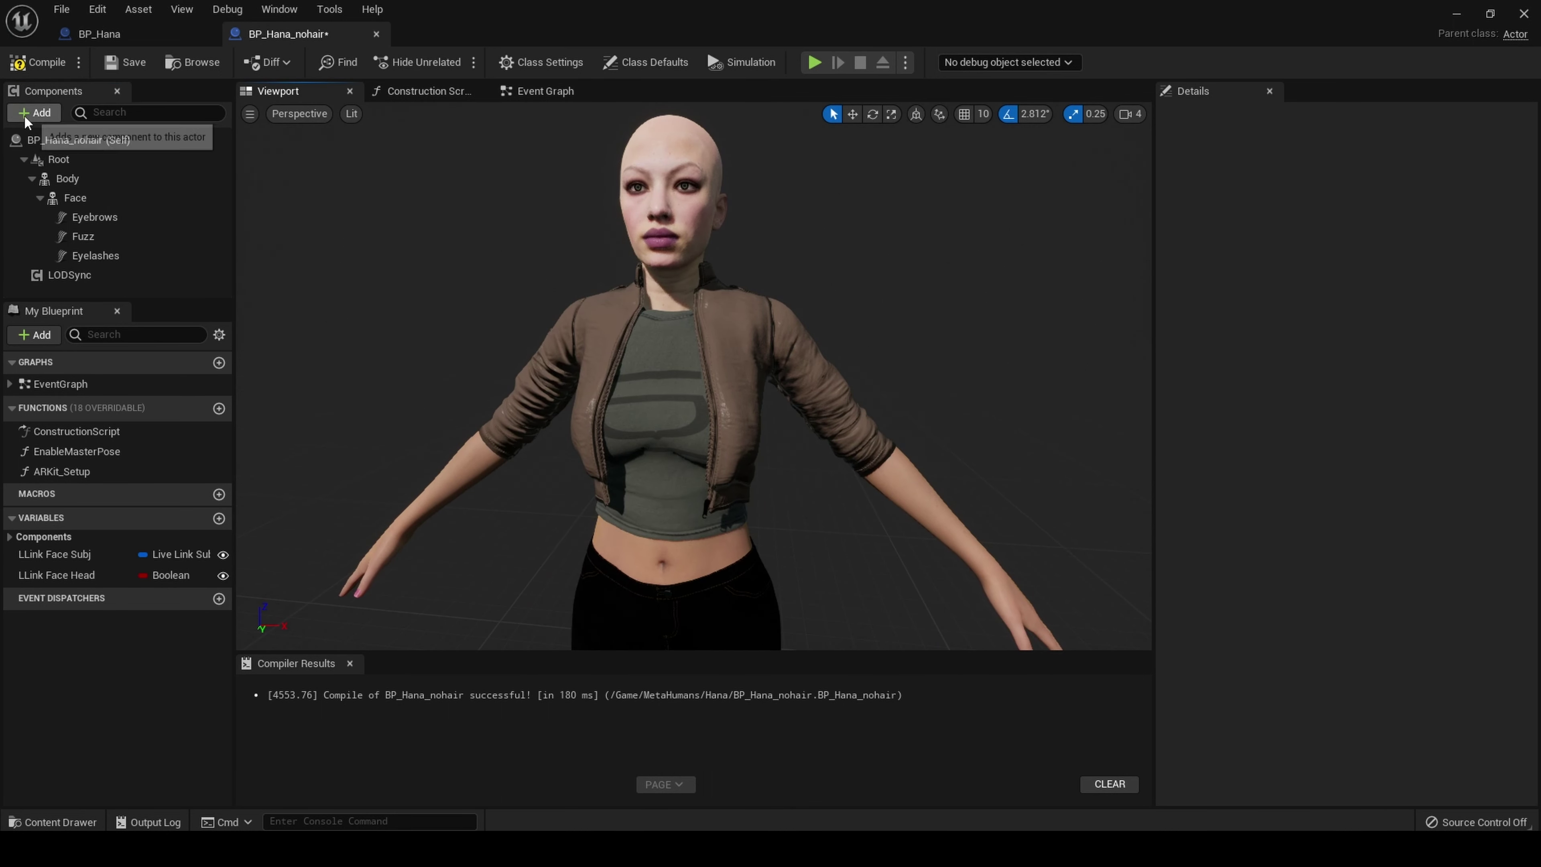
pyautogui.click(31, 65)
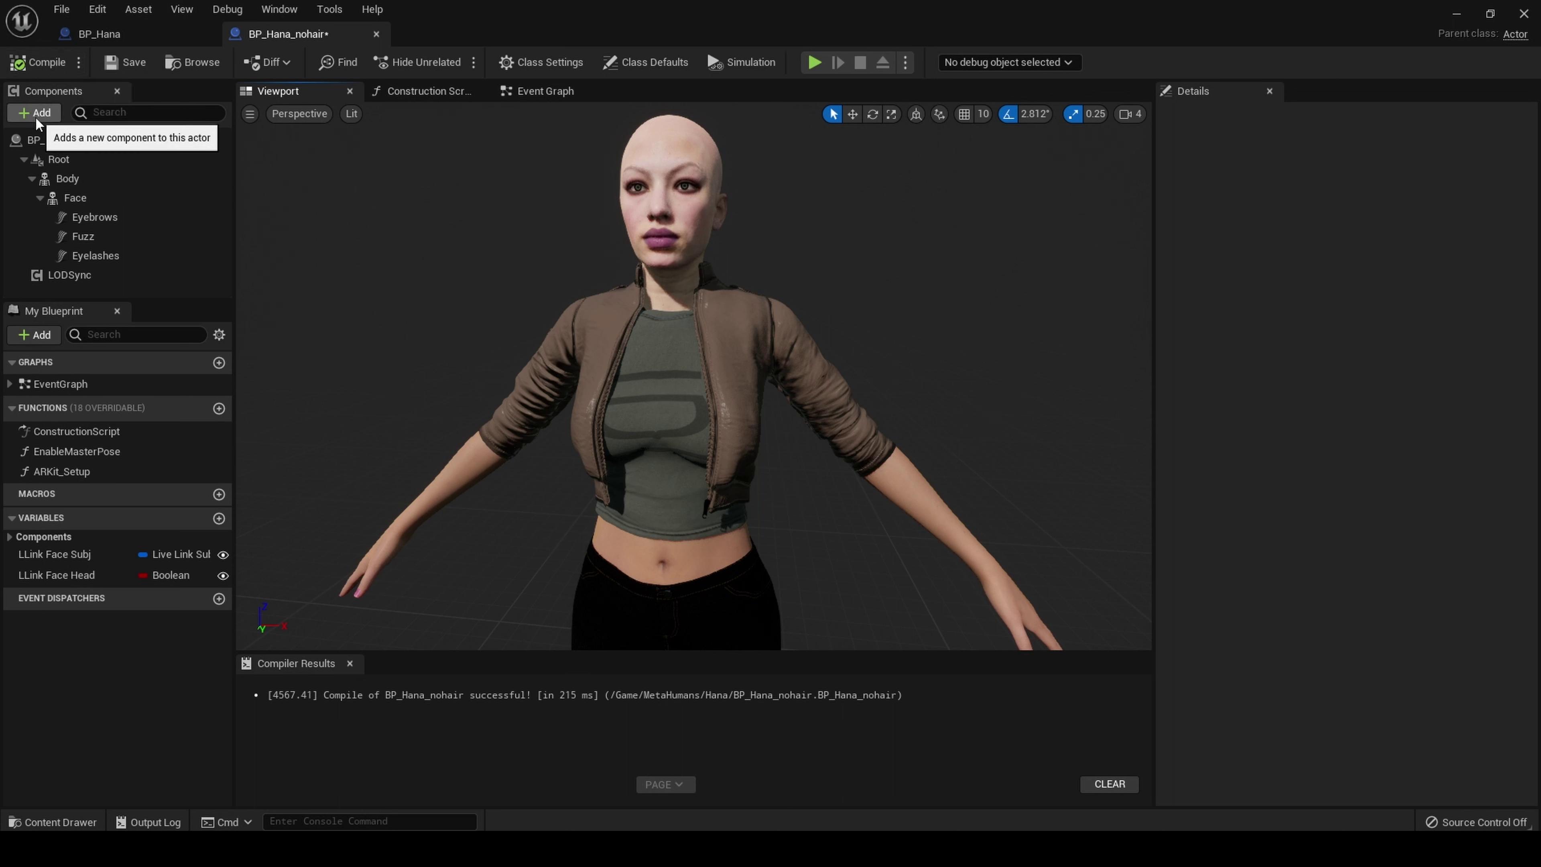
# Step: Add a Groom component named Hair under the Face component, and compile and save the blueprint
pyautogui.click(81, 197)
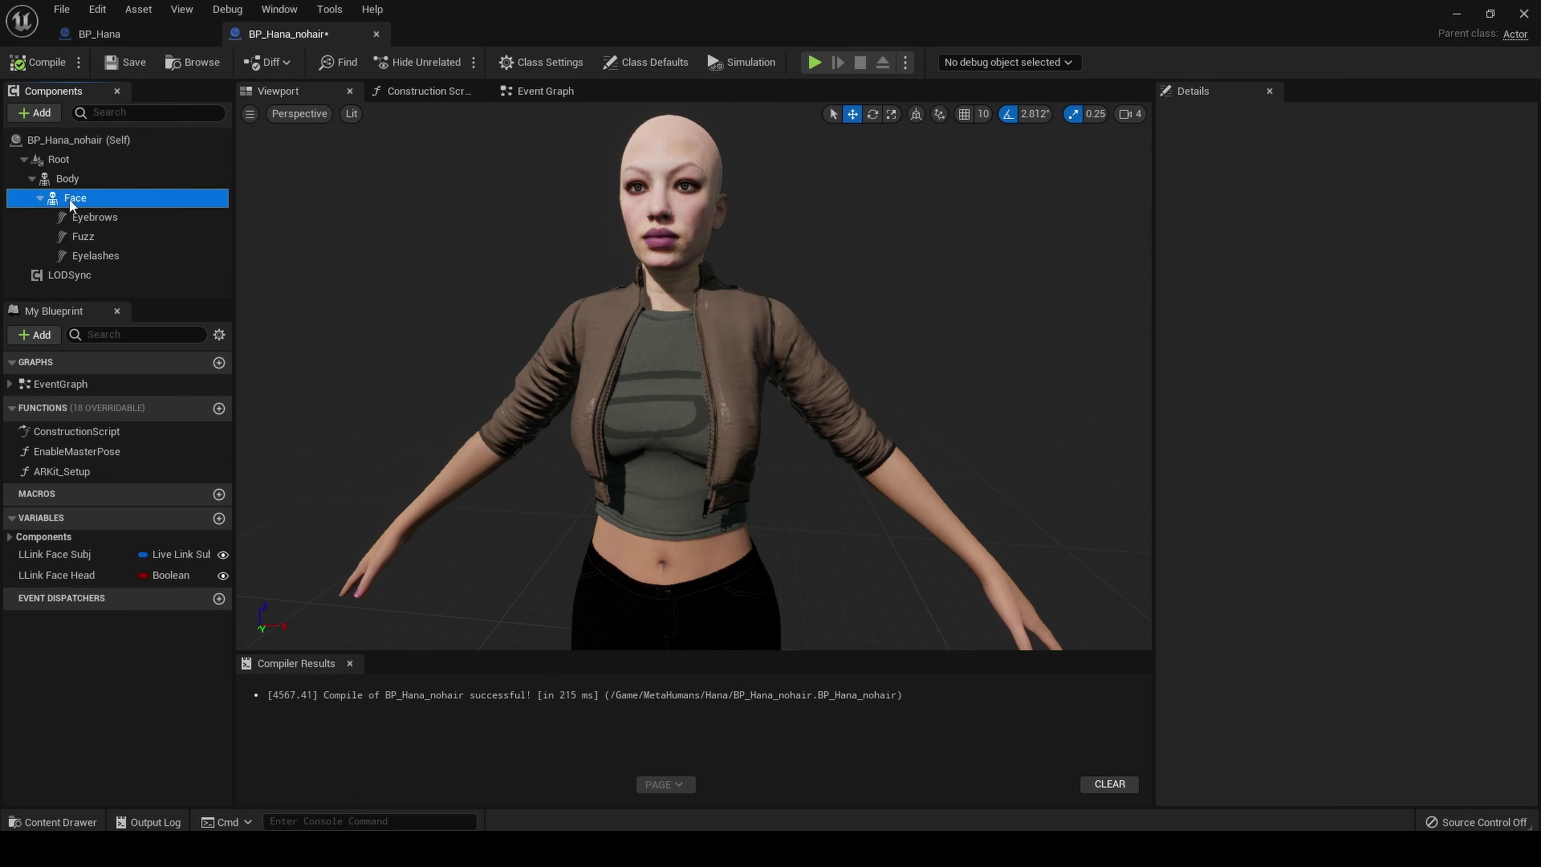
pyautogui.click(38, 113)
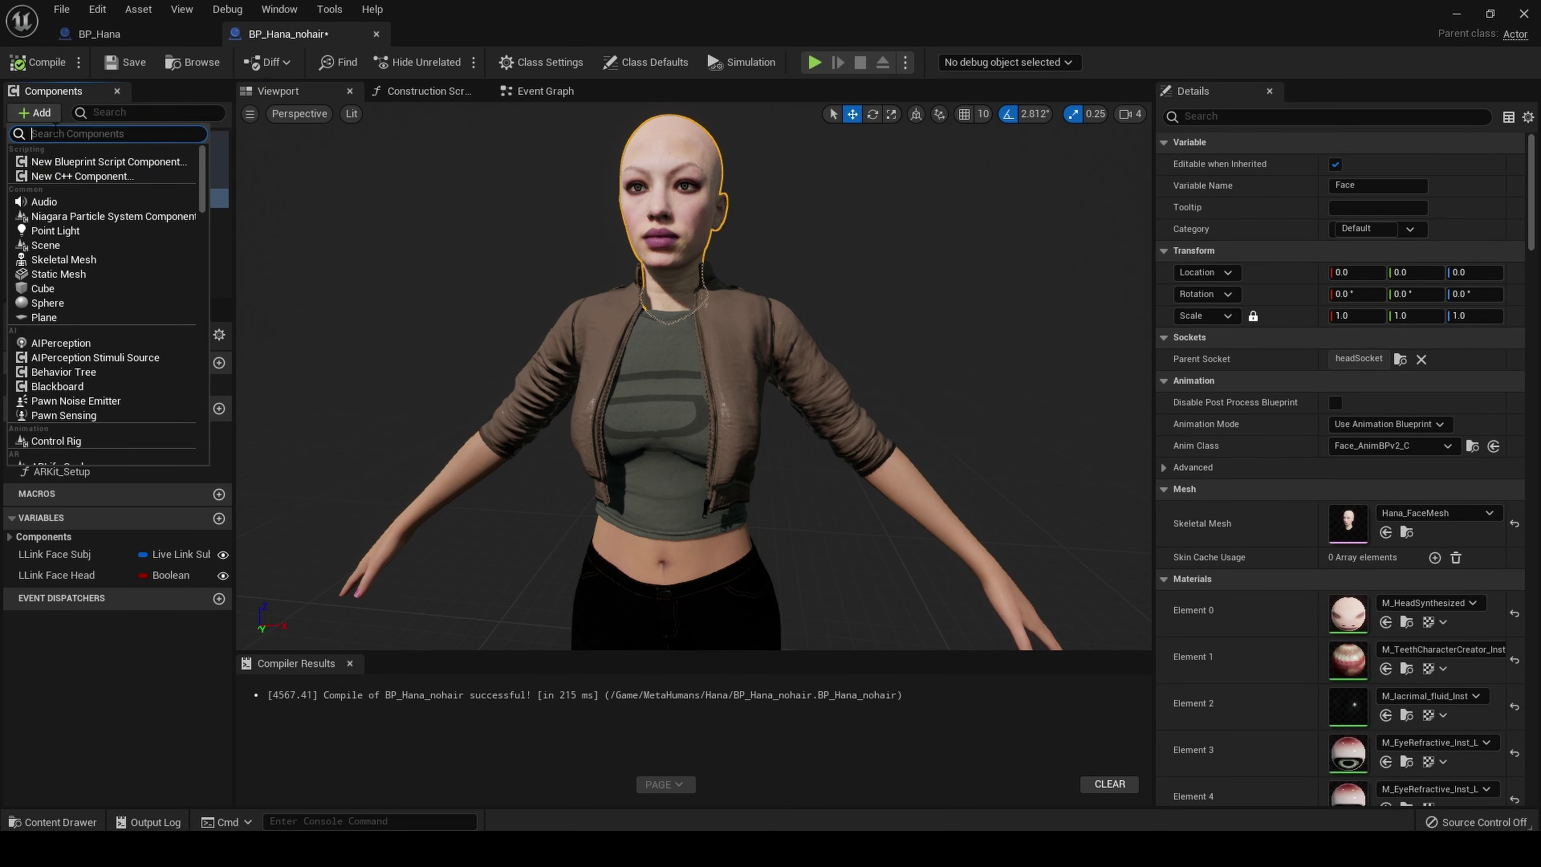
pyautogui.write('groom')
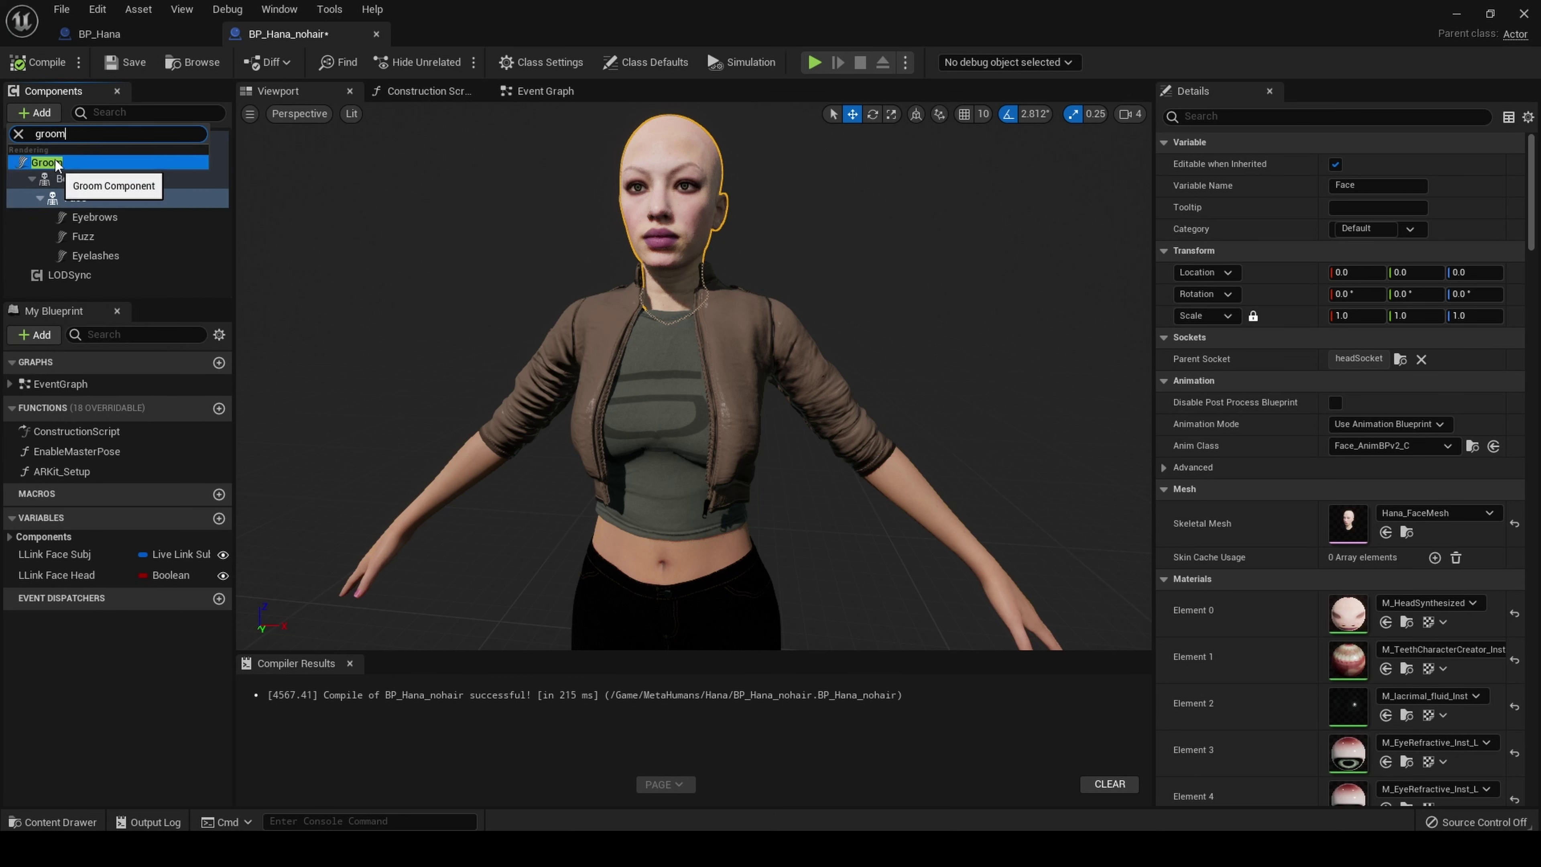
pyautogui.click(57, 163)
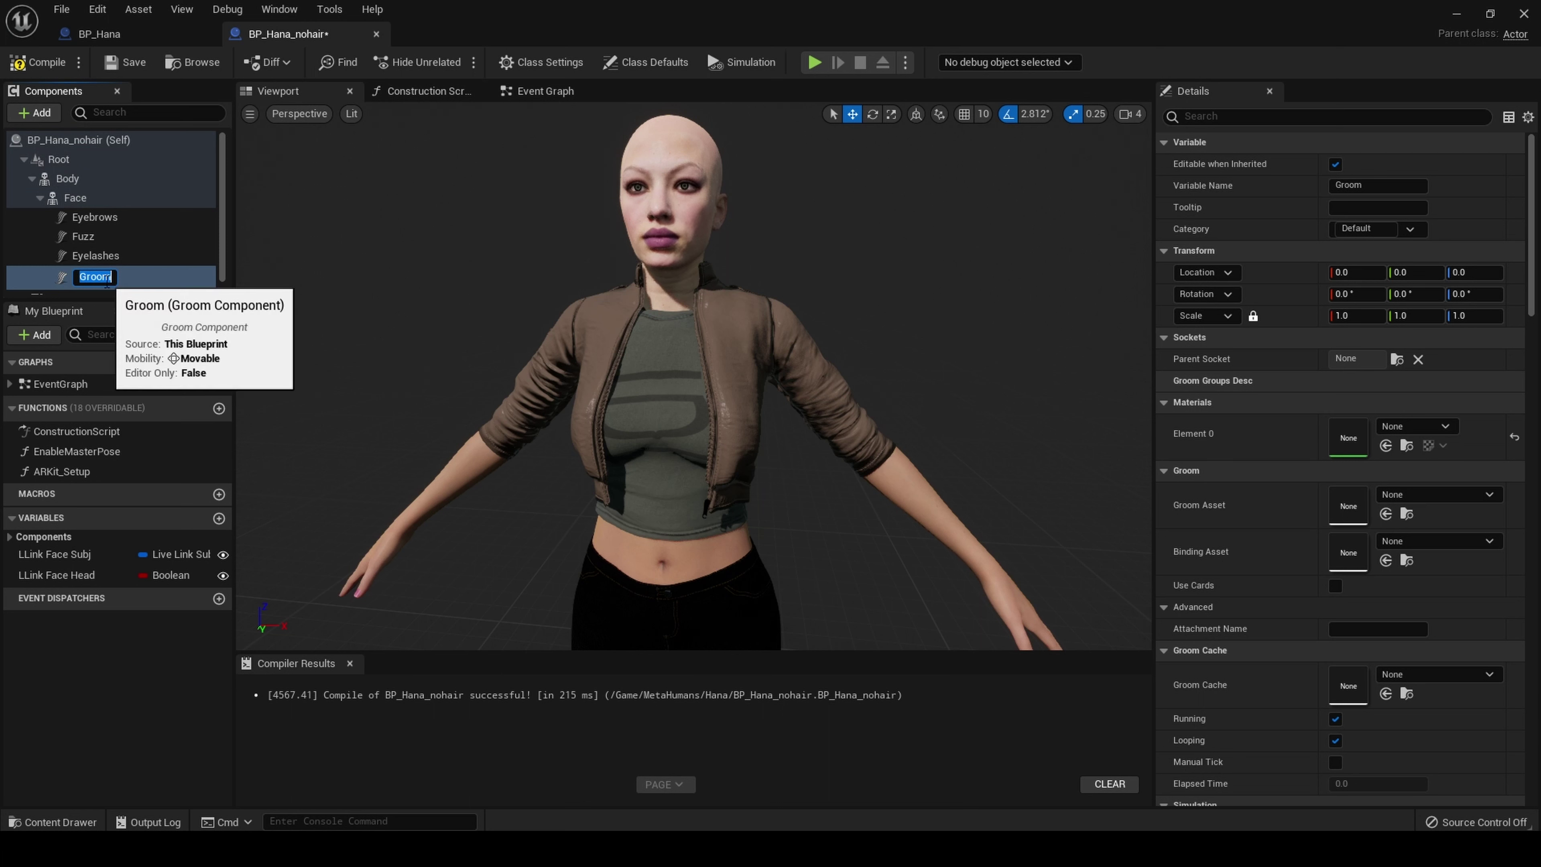
pyautogui.press('BackSpace')
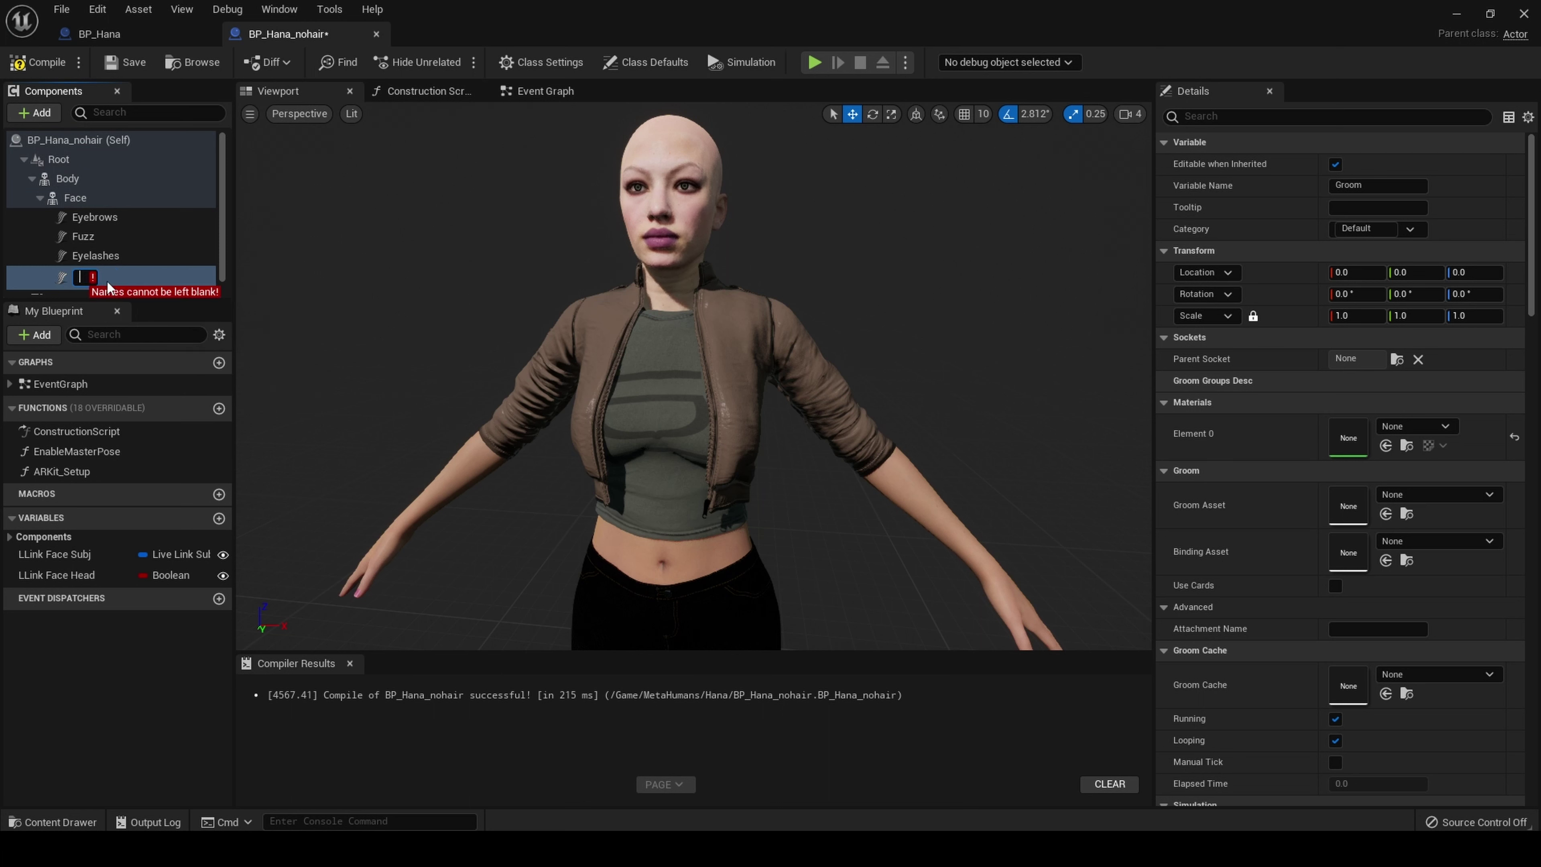
pyautogui.write('Hair')
pyautogui.press('Return')
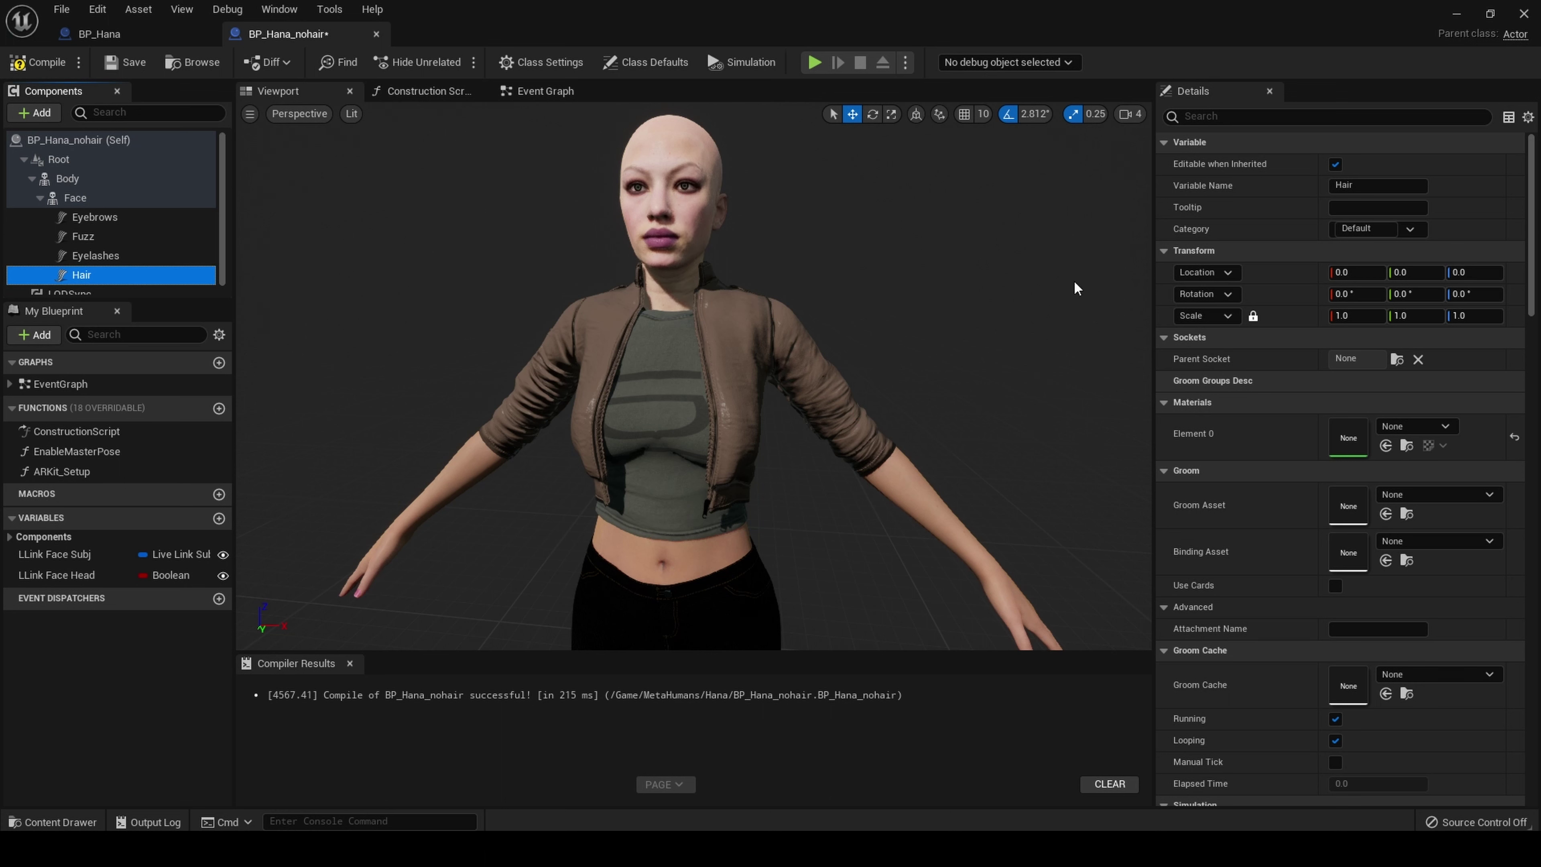
pyautogui.click(38, 62)
pyautogui.click(132, 63)
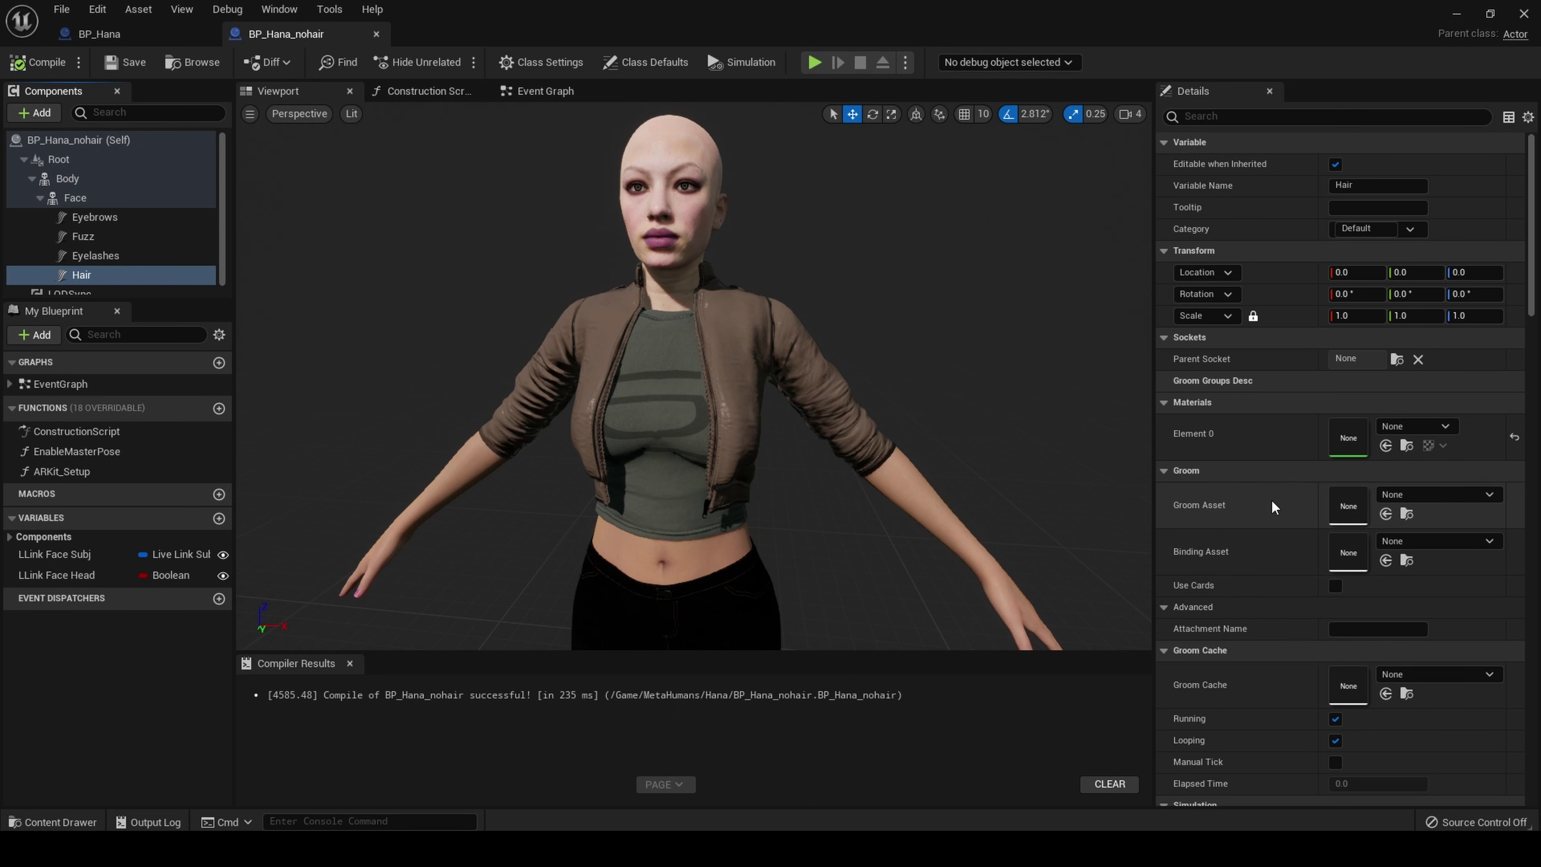
# Step: Assign bobhairv5 as the Hair component's groom asset, and compile and save the blueprint
pyautogui.click(1405, 499)
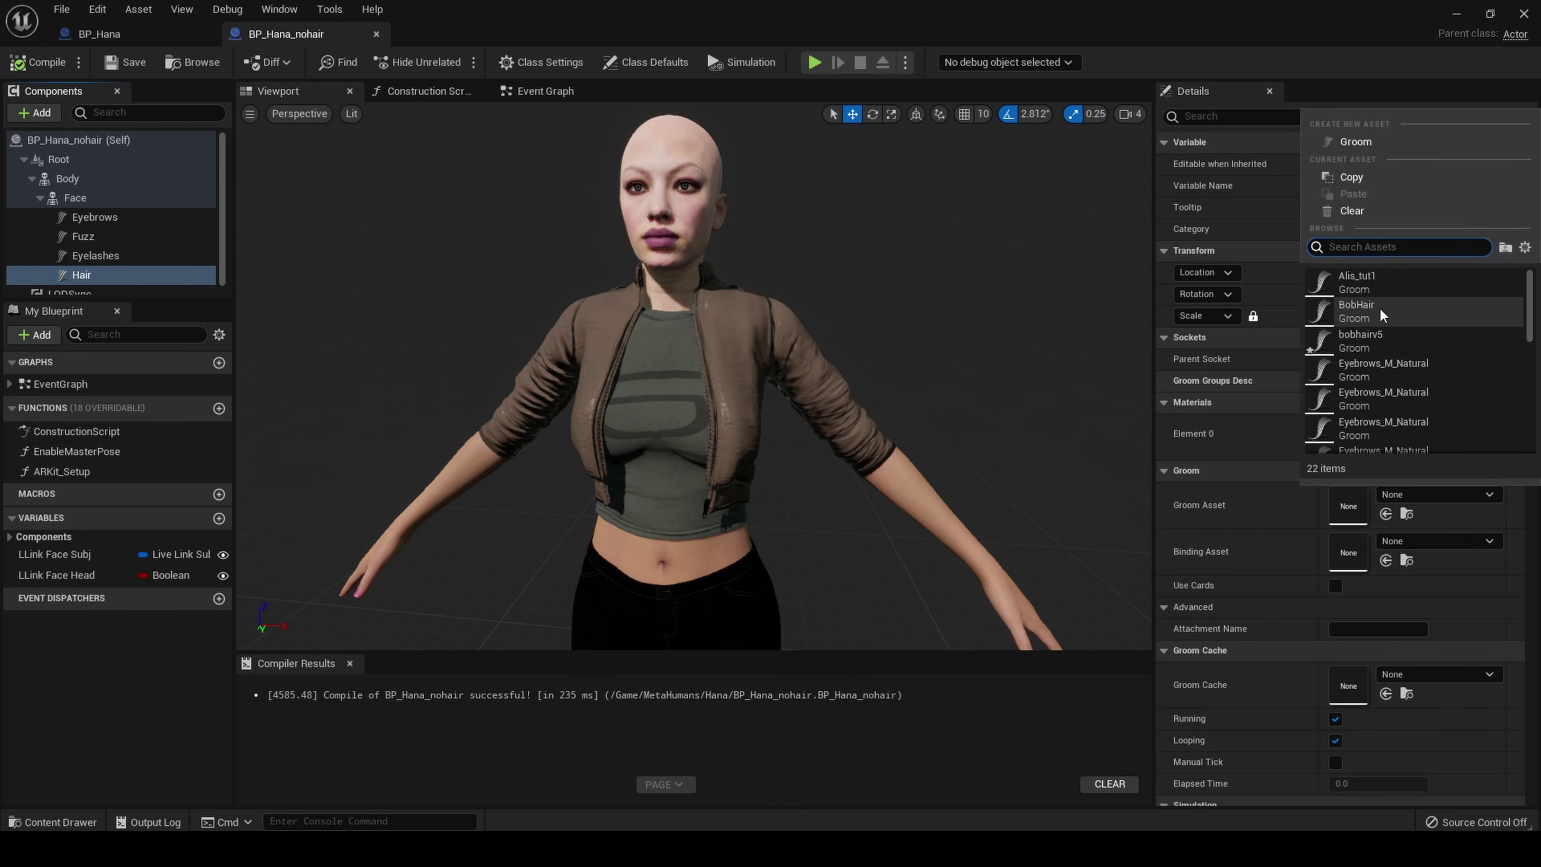
pyautogui.click(1389, 337)
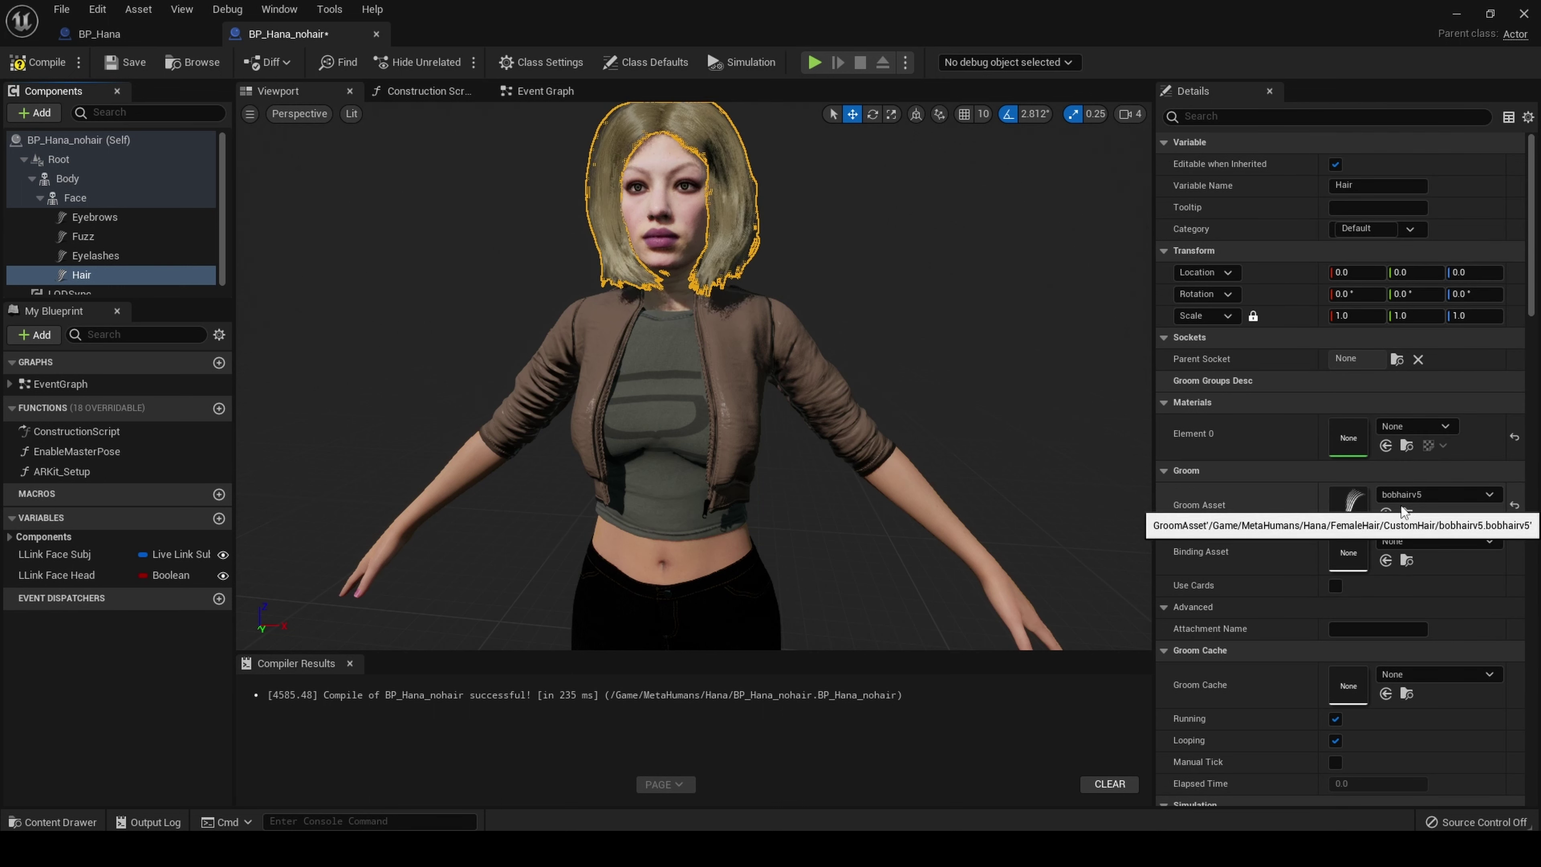
pyautogui.moveTo(693, 377); pyautogui.dragTo(783, 376, button='right')
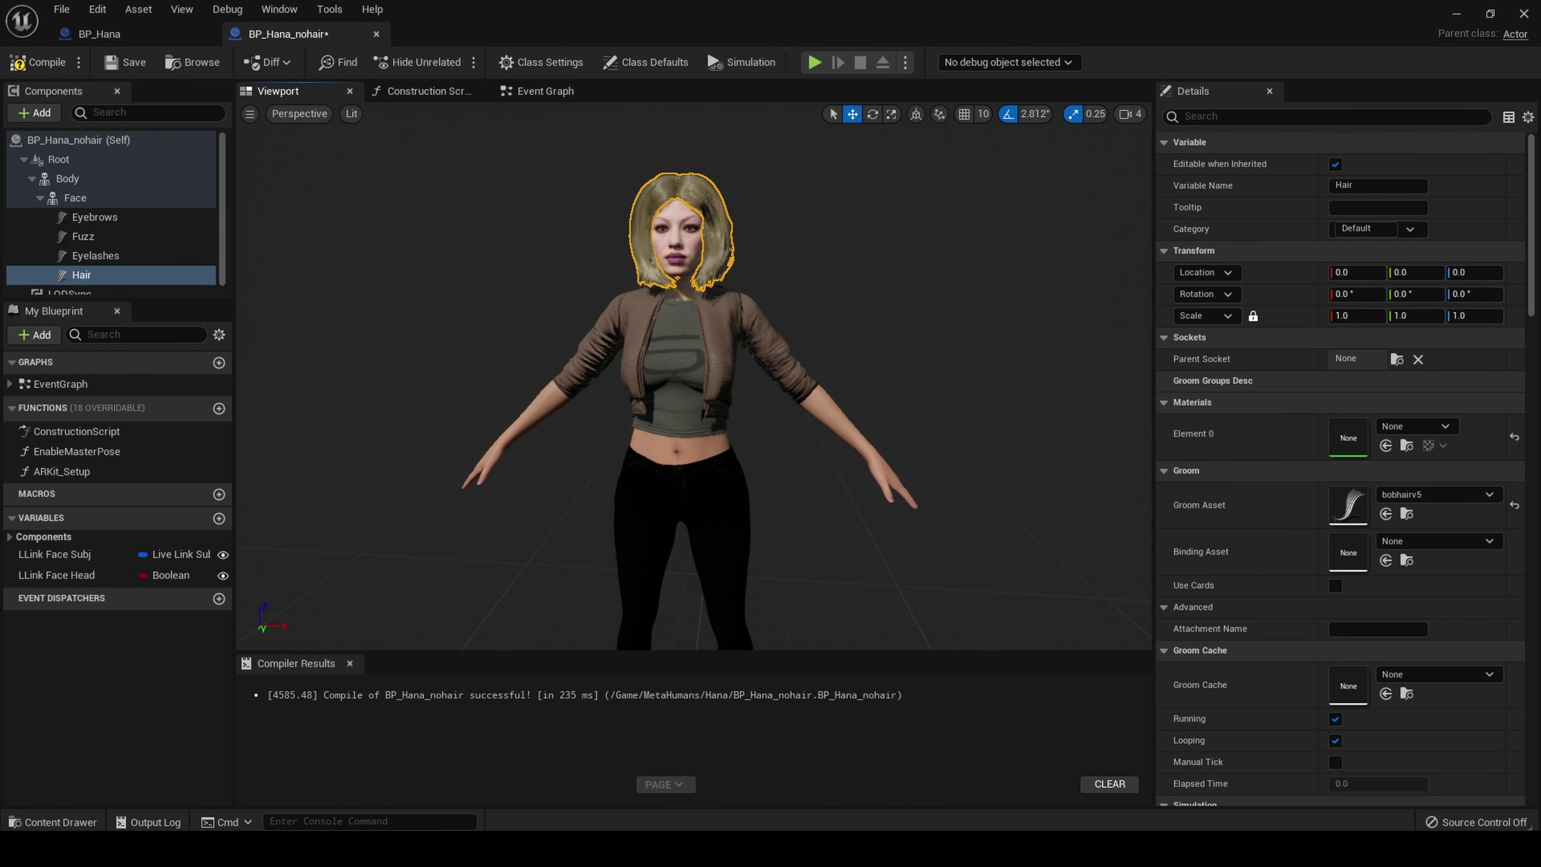
pyautogui.click(38, 61)
pyautogui.click(125, 62)
# Step: Assign bobhairv5_Hana_FaceMesh_Binding as the Hair component's binding asset, and compile and save the blueprint
pyautogui.click(1427, 541)
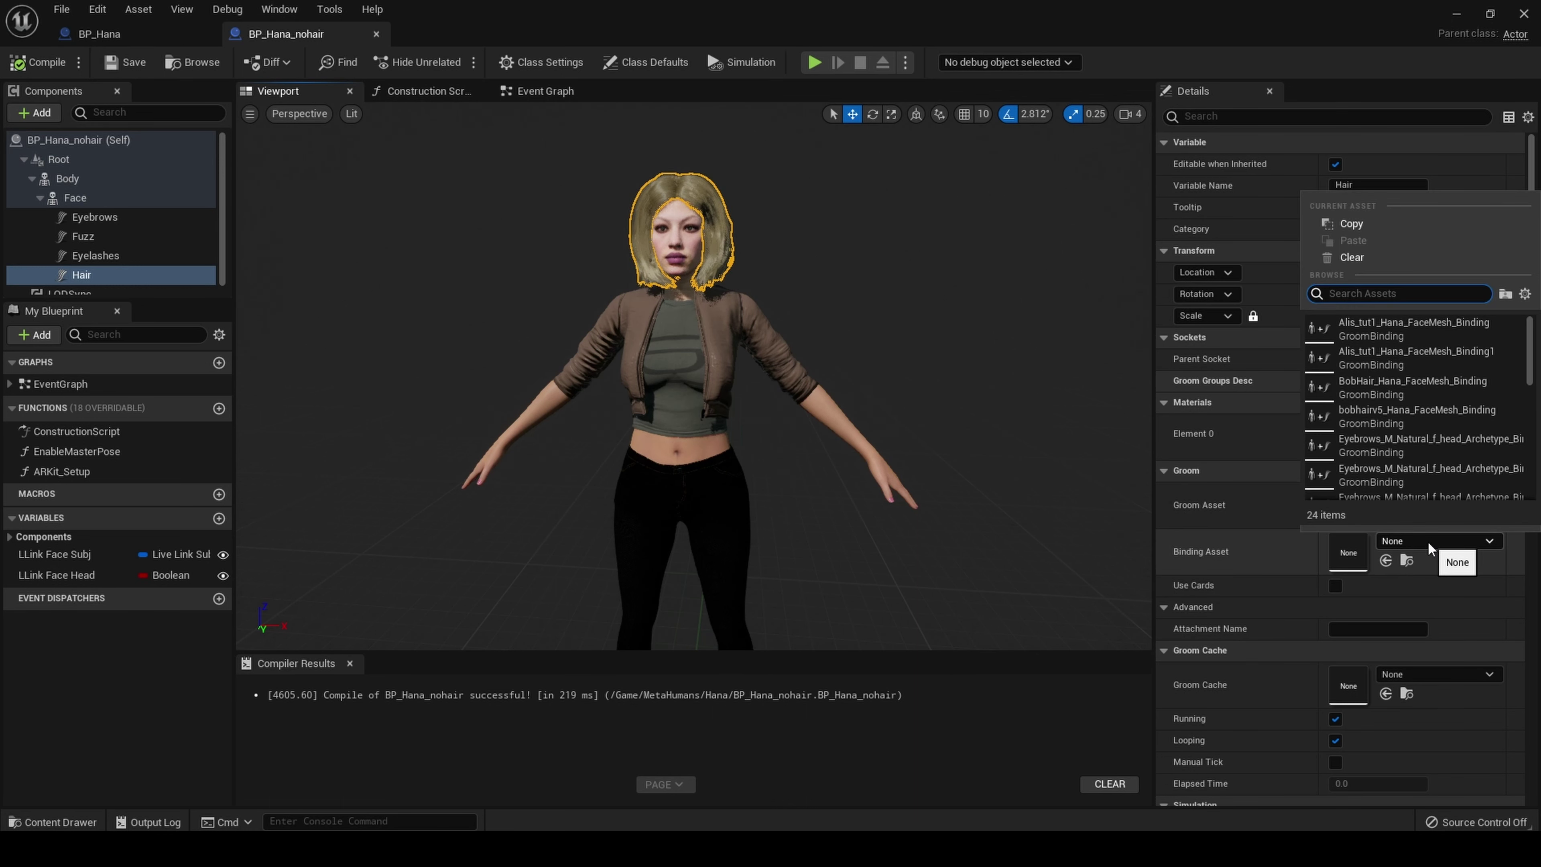
pyautogui.click(1405, 417)
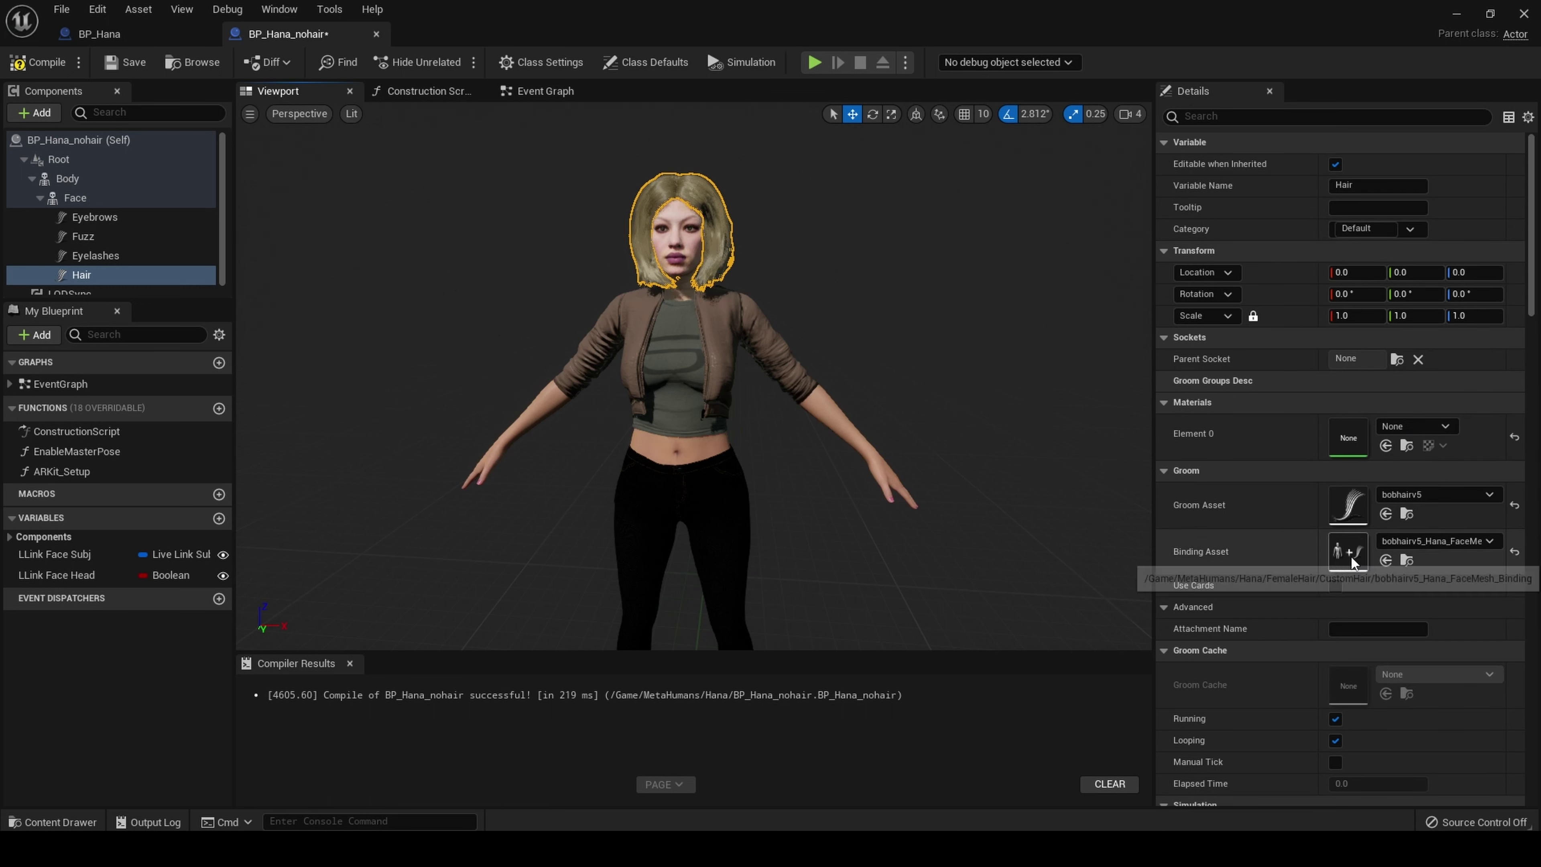
pyautogui.click(38, 61)
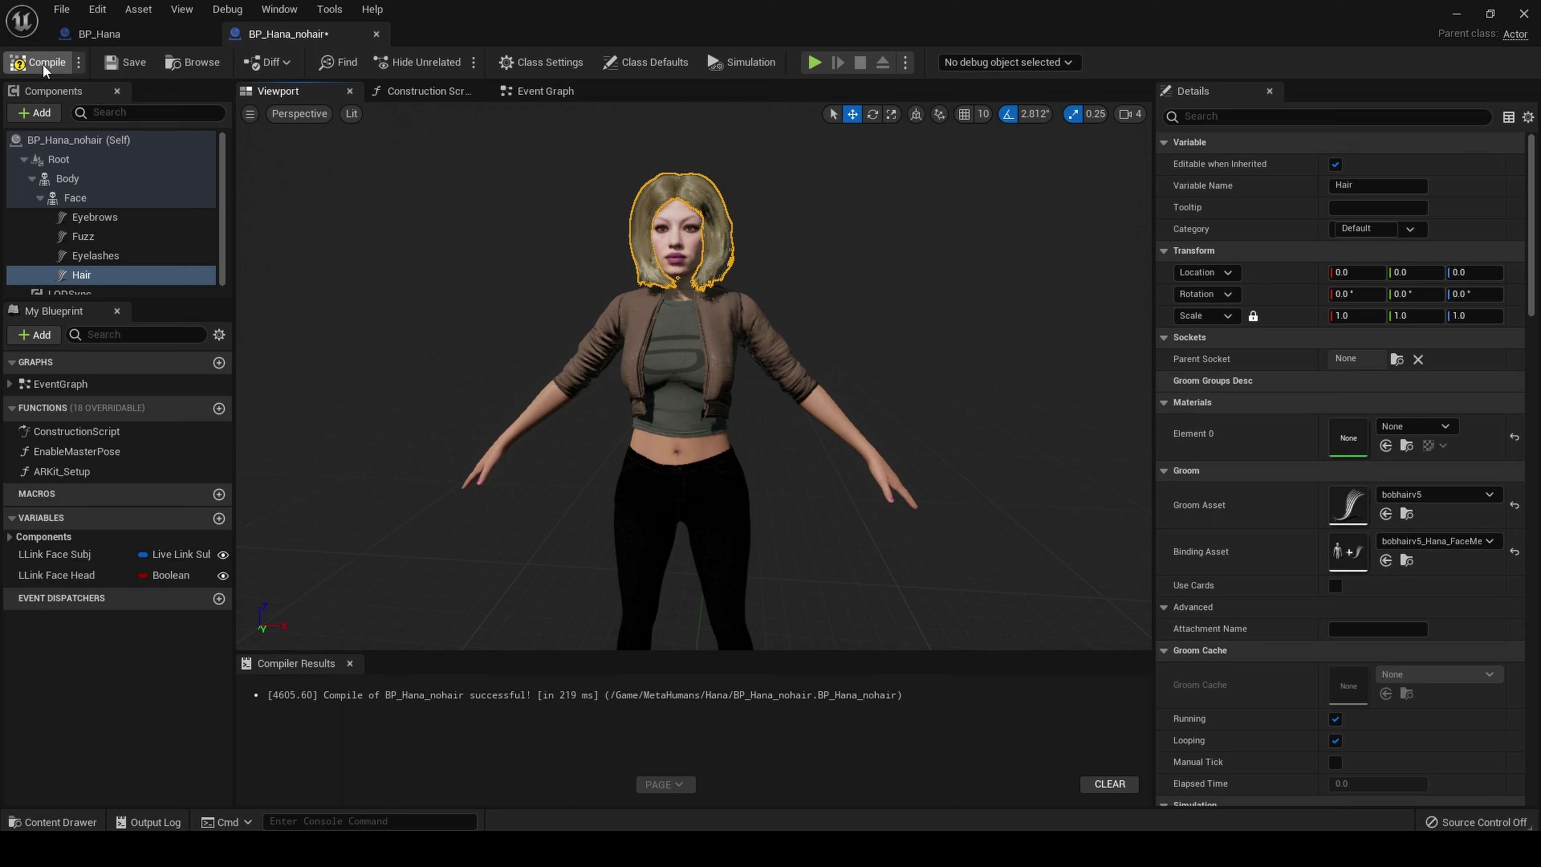
pyautogui.click(125, 63)
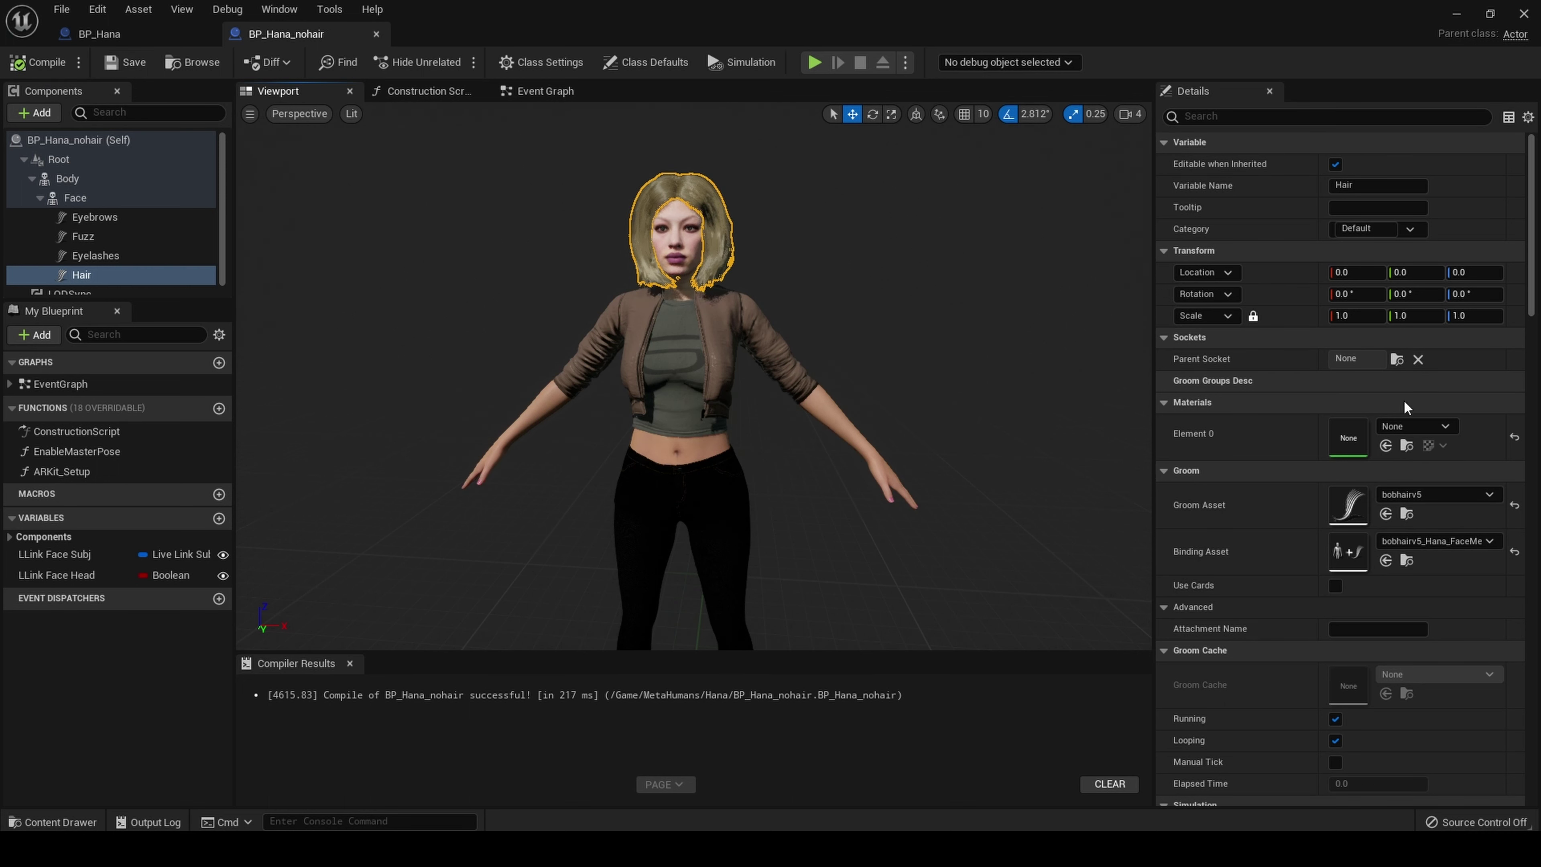
# Step: Search the materials for mi_hair and assign an MI_Hair2 material instance to the Hair component's Element 0
pyautogui.click(1408, 425)
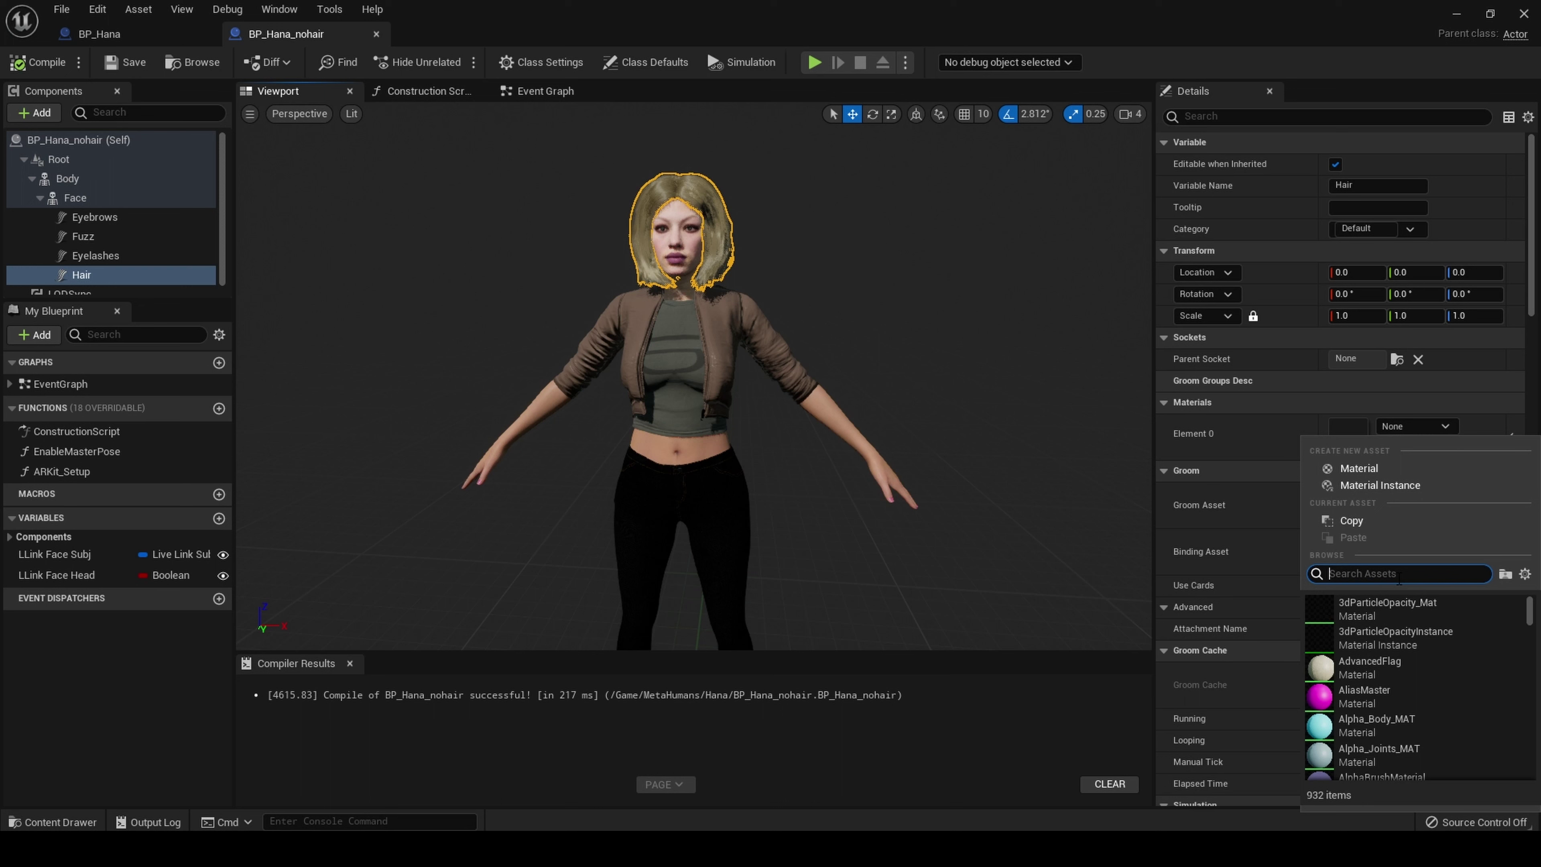
pyautogui.write('mi_ha')
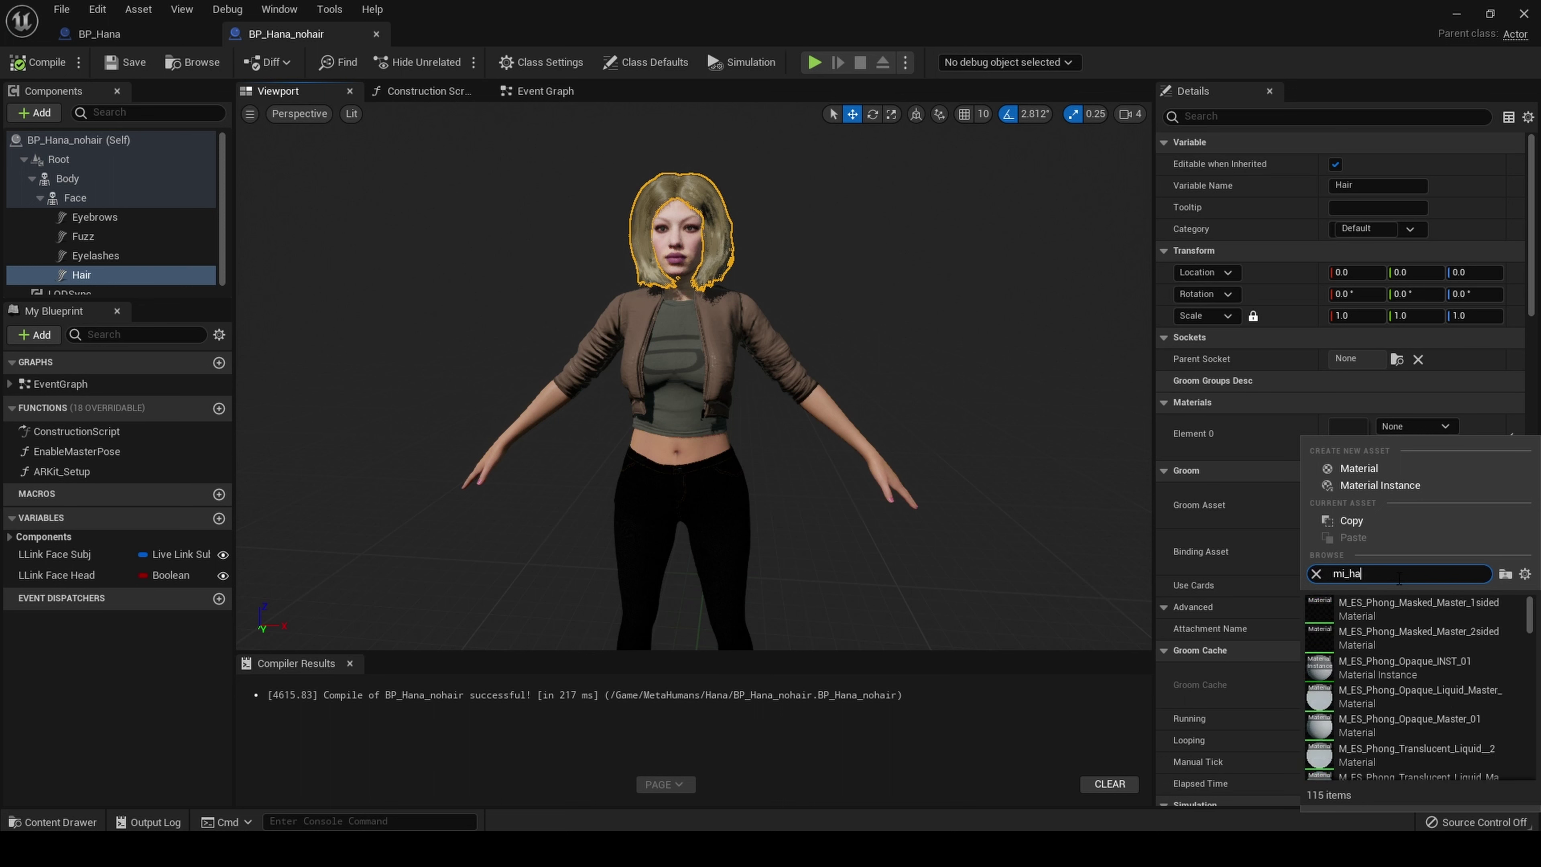
pyautogui.write('ir')
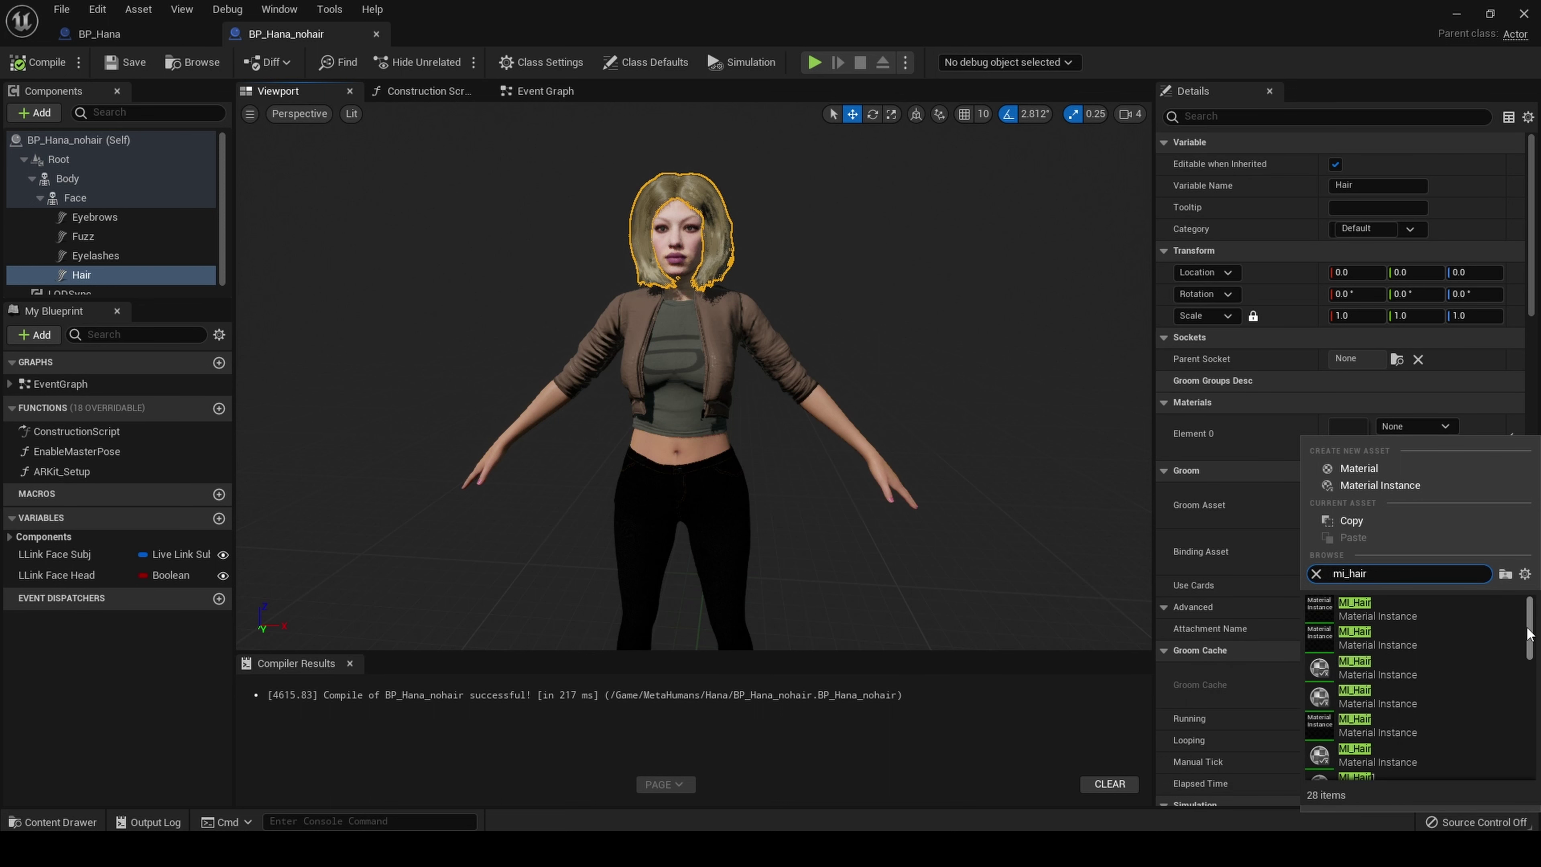
pyautogui.moveTo(1528, 633); pyautogui.dragTo(1519, 682)
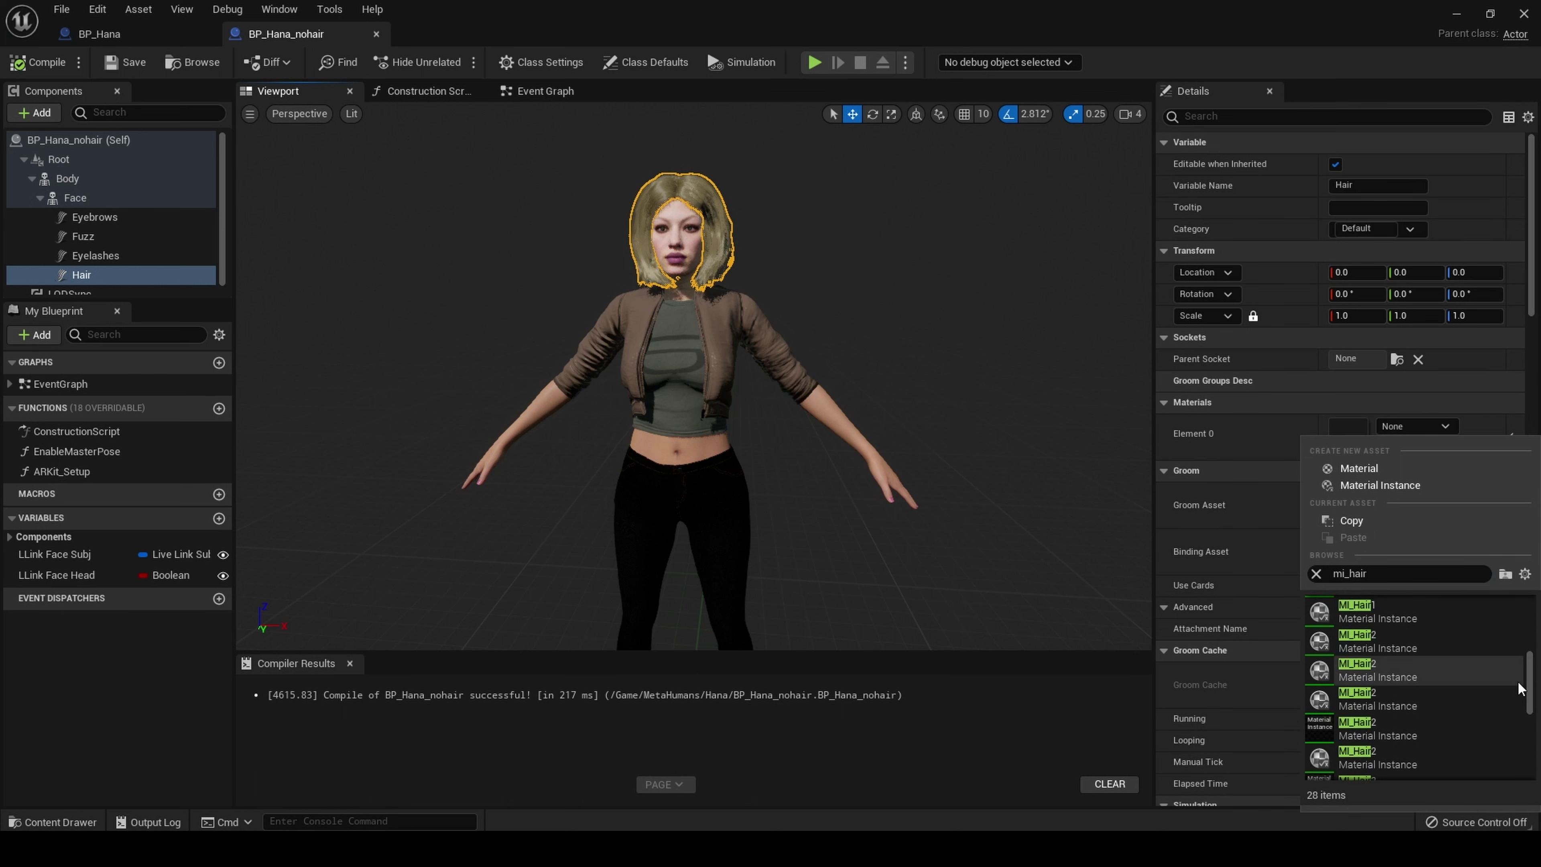
pyautogui.moveTo(1348, 760)
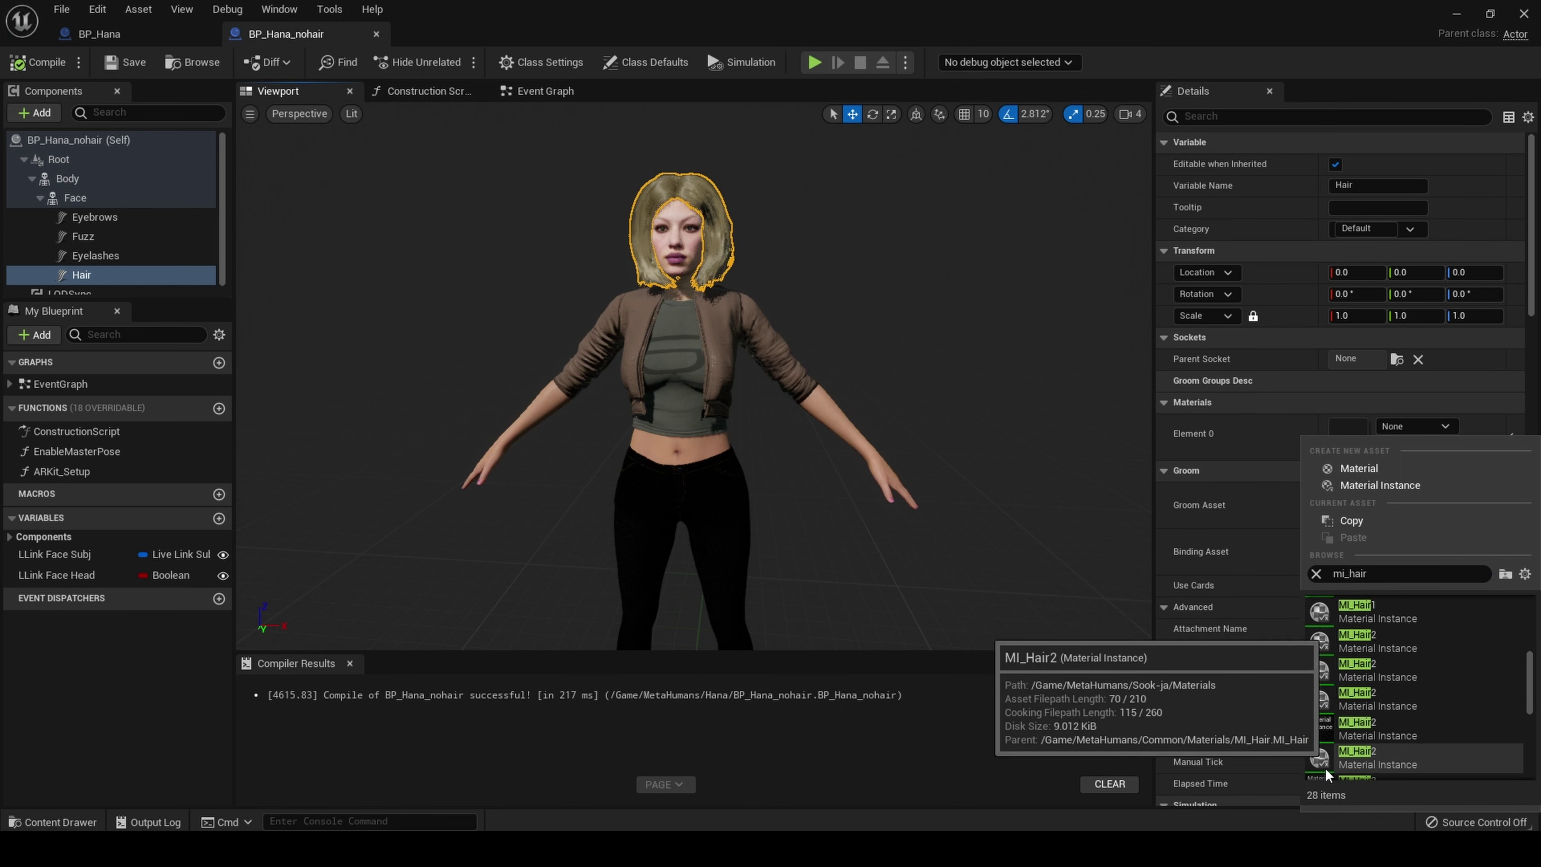
pyautogui.click(1370, 731)
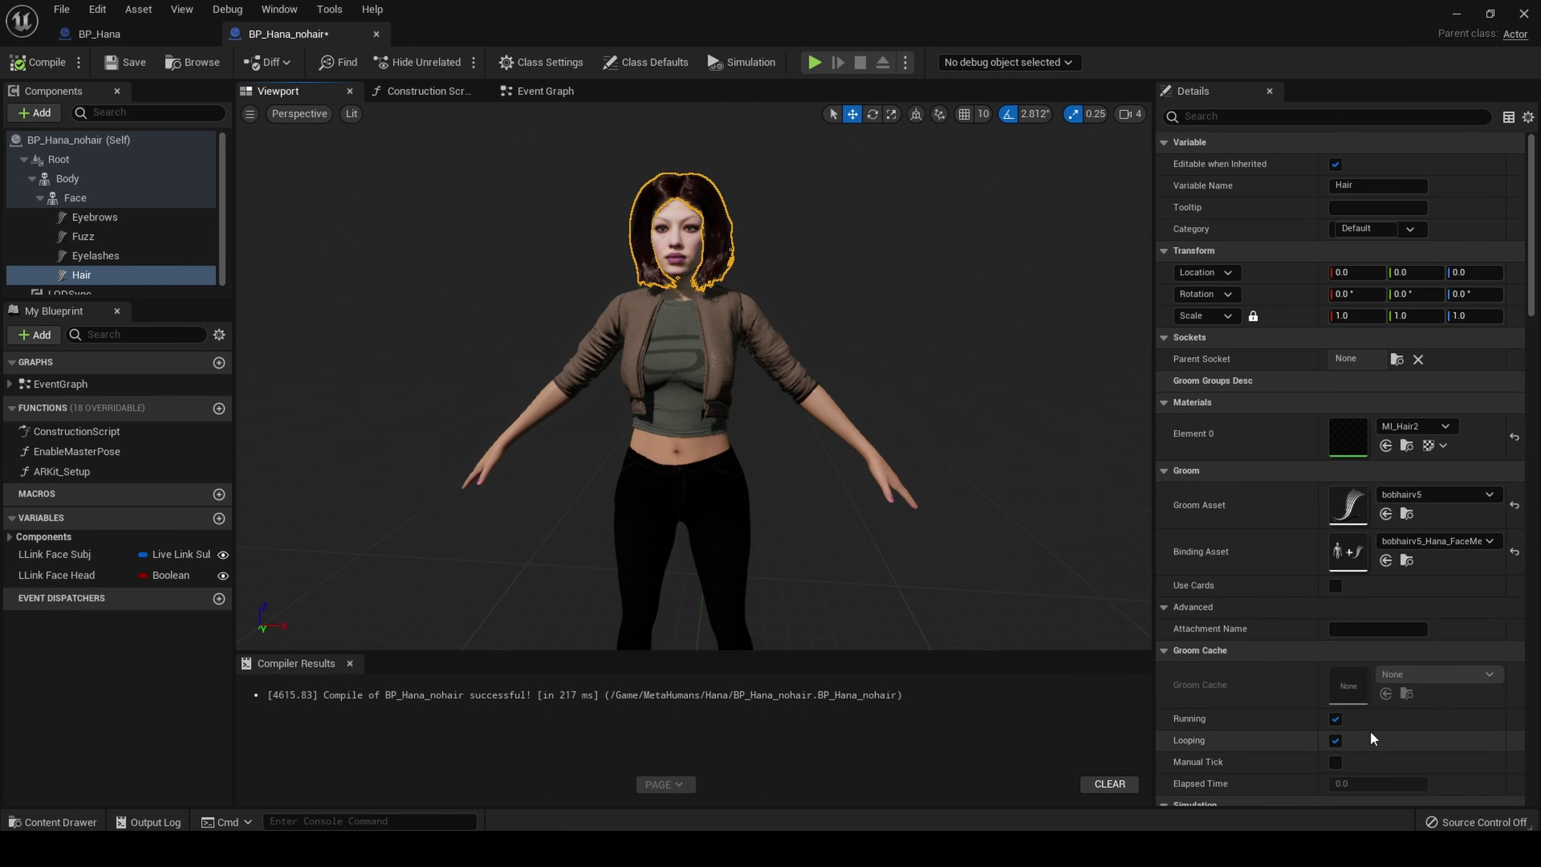
# Step: Open the MI_Hair2 material instance, set its hairDye color to bright green (linear hex 00FF3AFF) and save it
pyautogui.moveTo(908, 333); pyautogui.dragTo(908, 201)
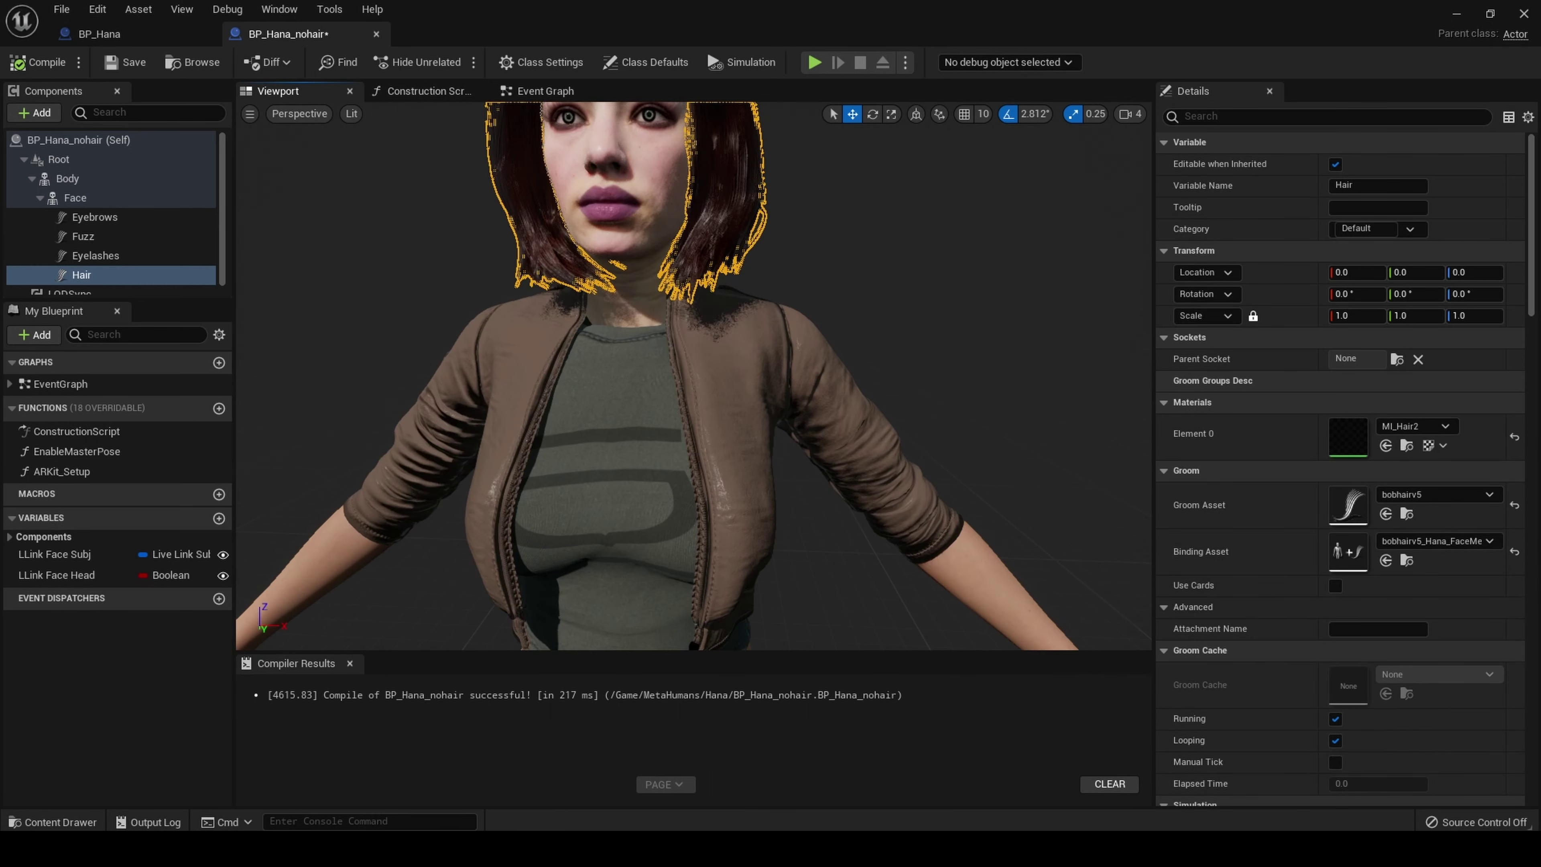
pyautogui.scroll(-3, 694, 376)
pyautogui.moveTo(1031, 419); pyautogui.dragTo(1031, 274, button='middle')
pyautogui.click(1343, 442)
pyautogui.doubleClick(1343, 448)
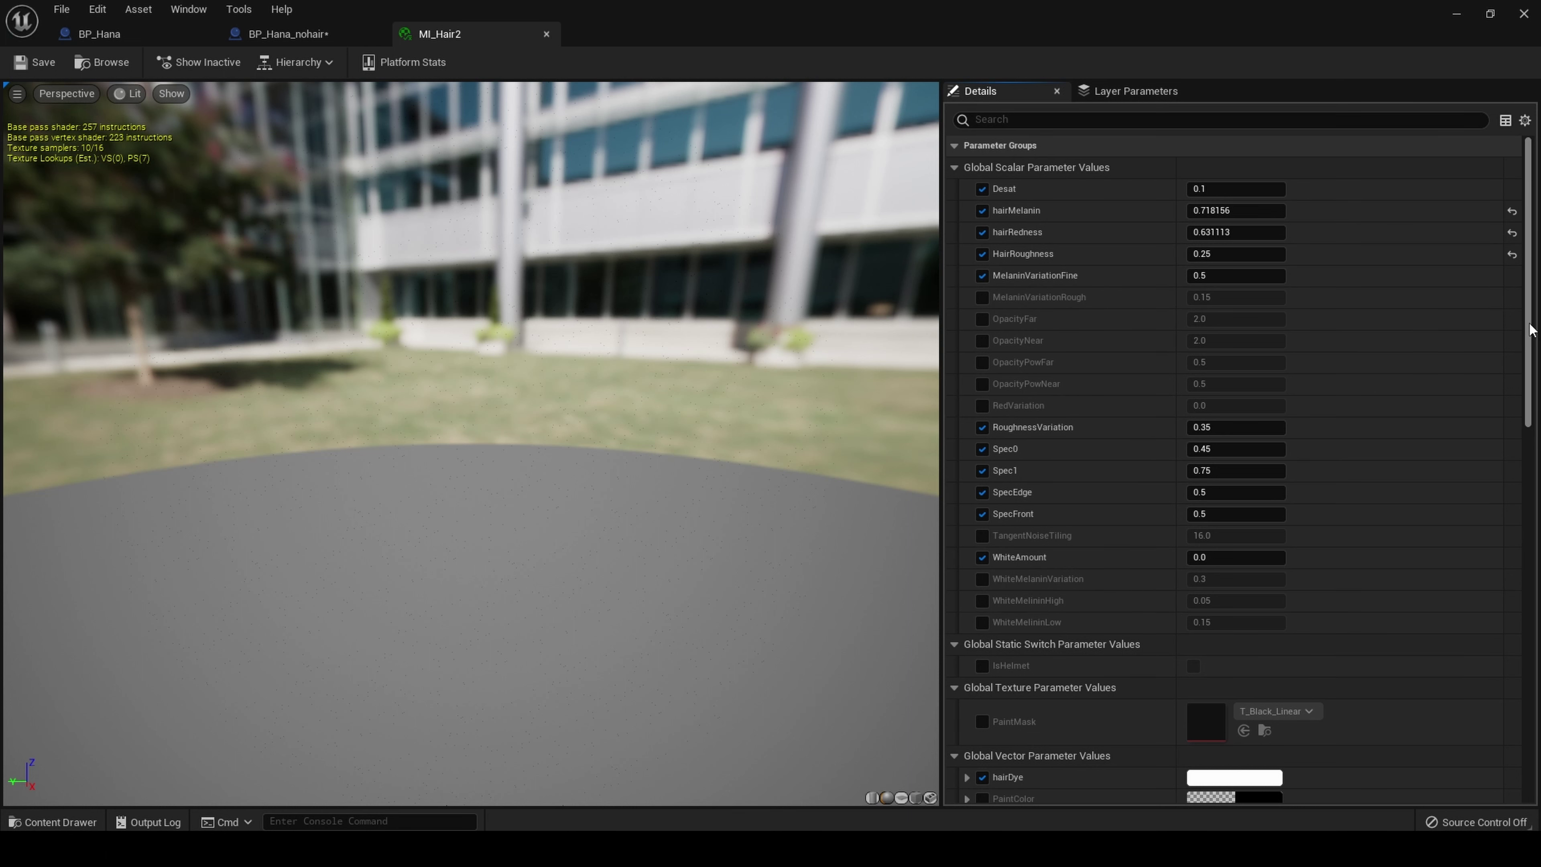
pyautogui.scroll(-10, 1531, 328)
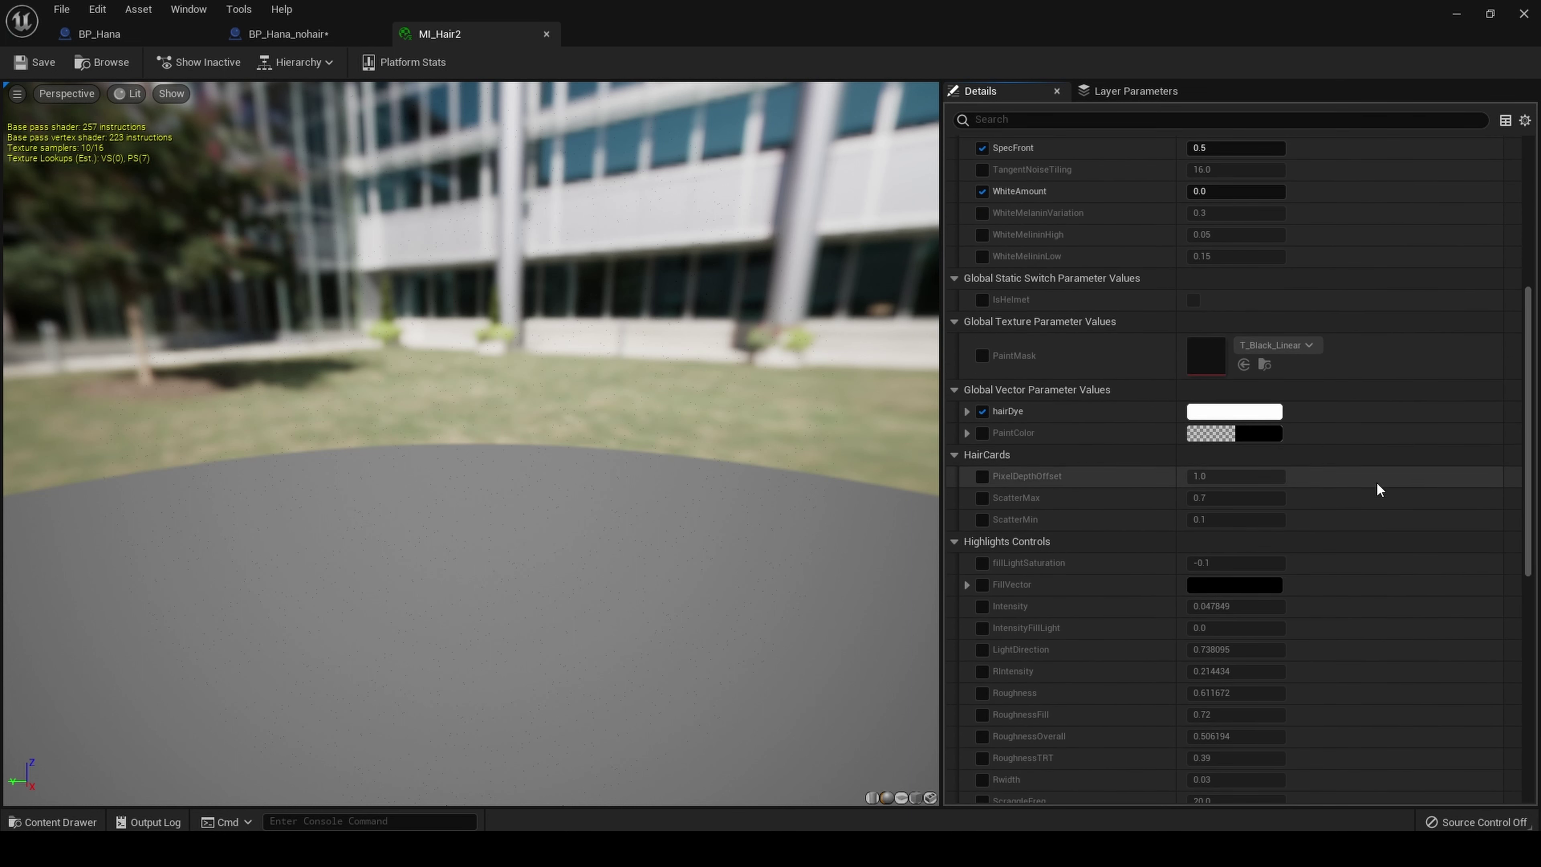
pyautogui.click(1248, 414)
pyautogui.moveTo(986, 561); pyautogui.dragTo(903, 644)
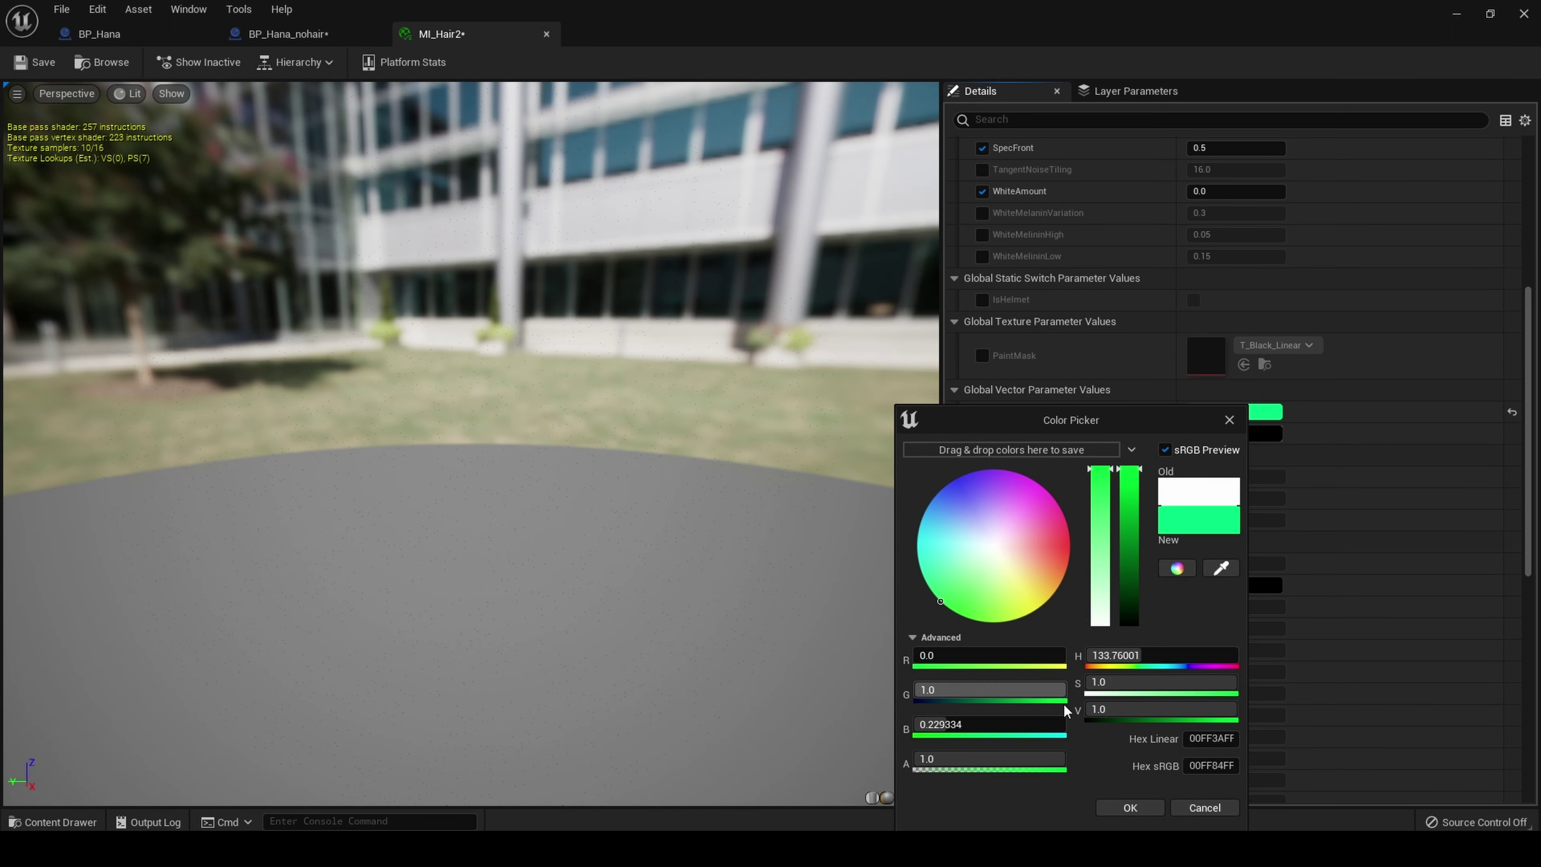
pyautogui.click(1143, 810)
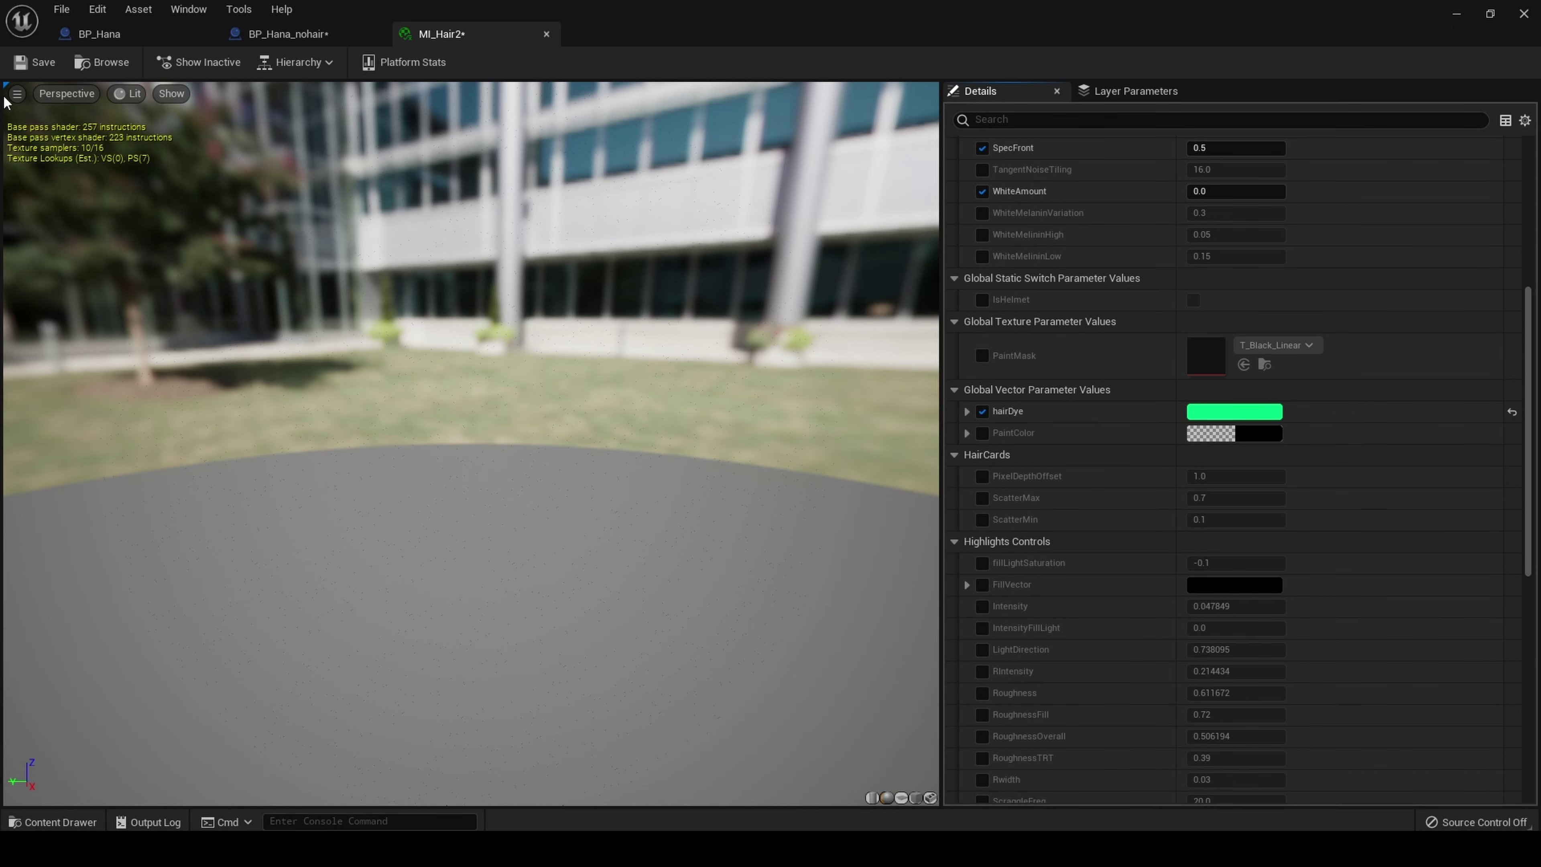
pyautogui.click(34, 67)
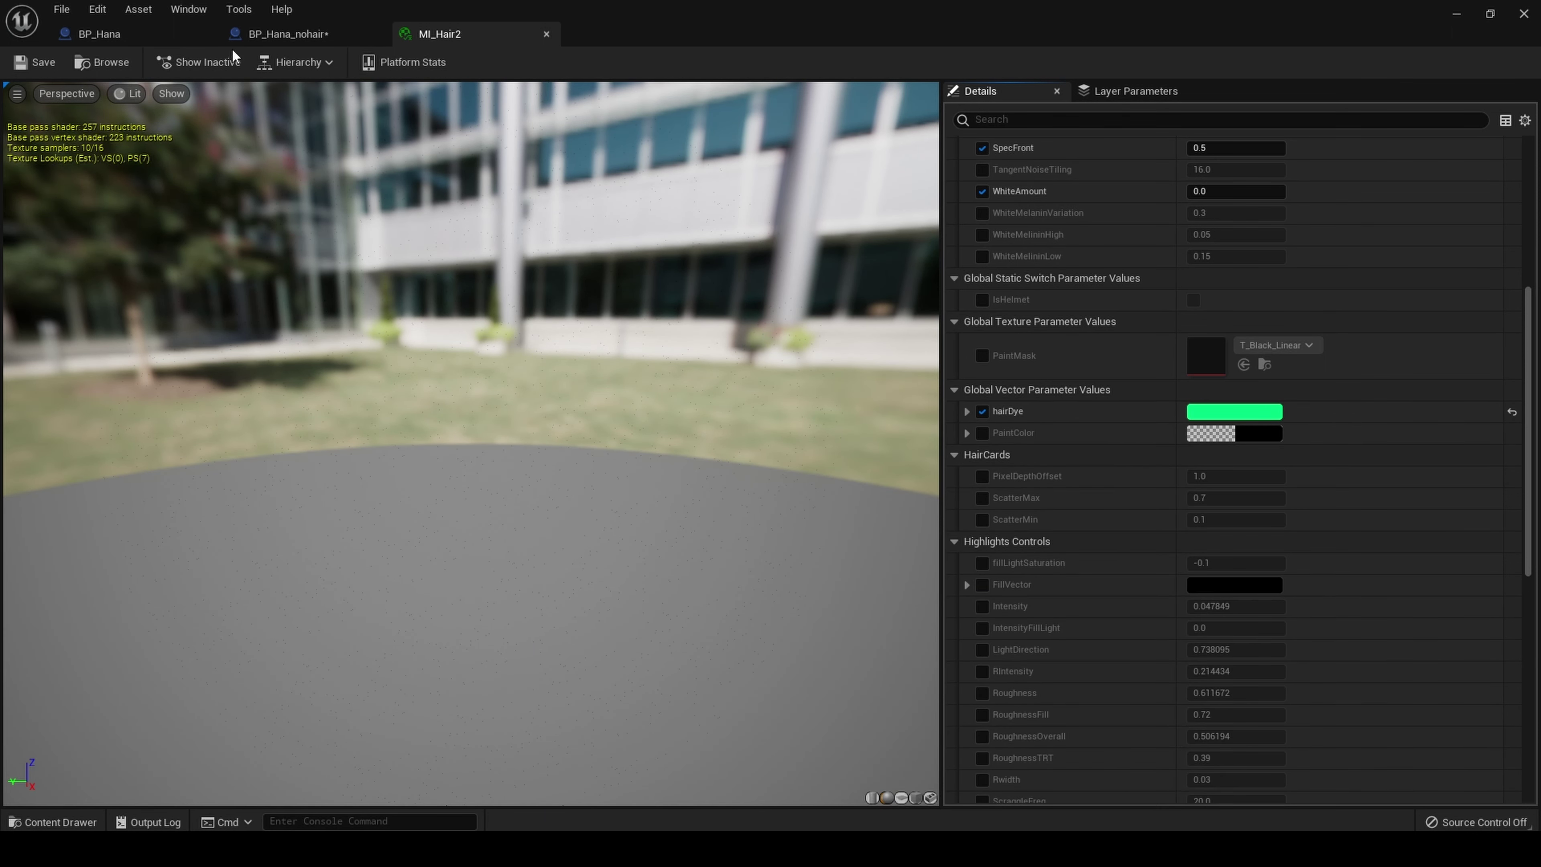
# Step: Reset MI_Hair2's hairMelanin, hairRedness and HairRoughness, set hairMelanin and hairRedness to 0.1, save, and check the hair in BP_Hana_nohair
pyautogui.click(455, 34)
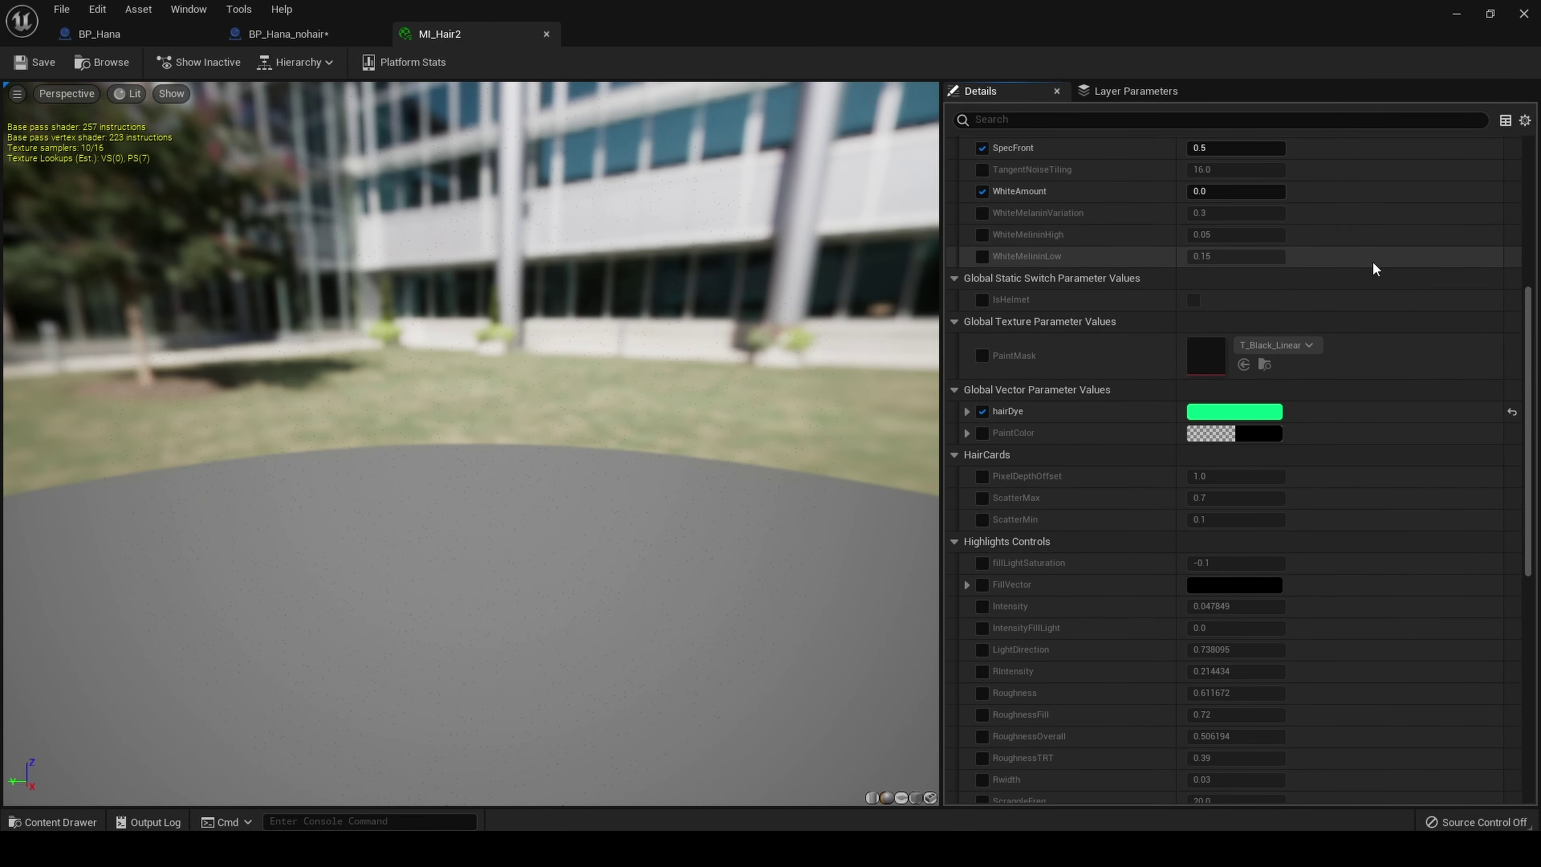
pyautogui.moveTo(1526, 320); pyautogui.dragTo(1531, 141)
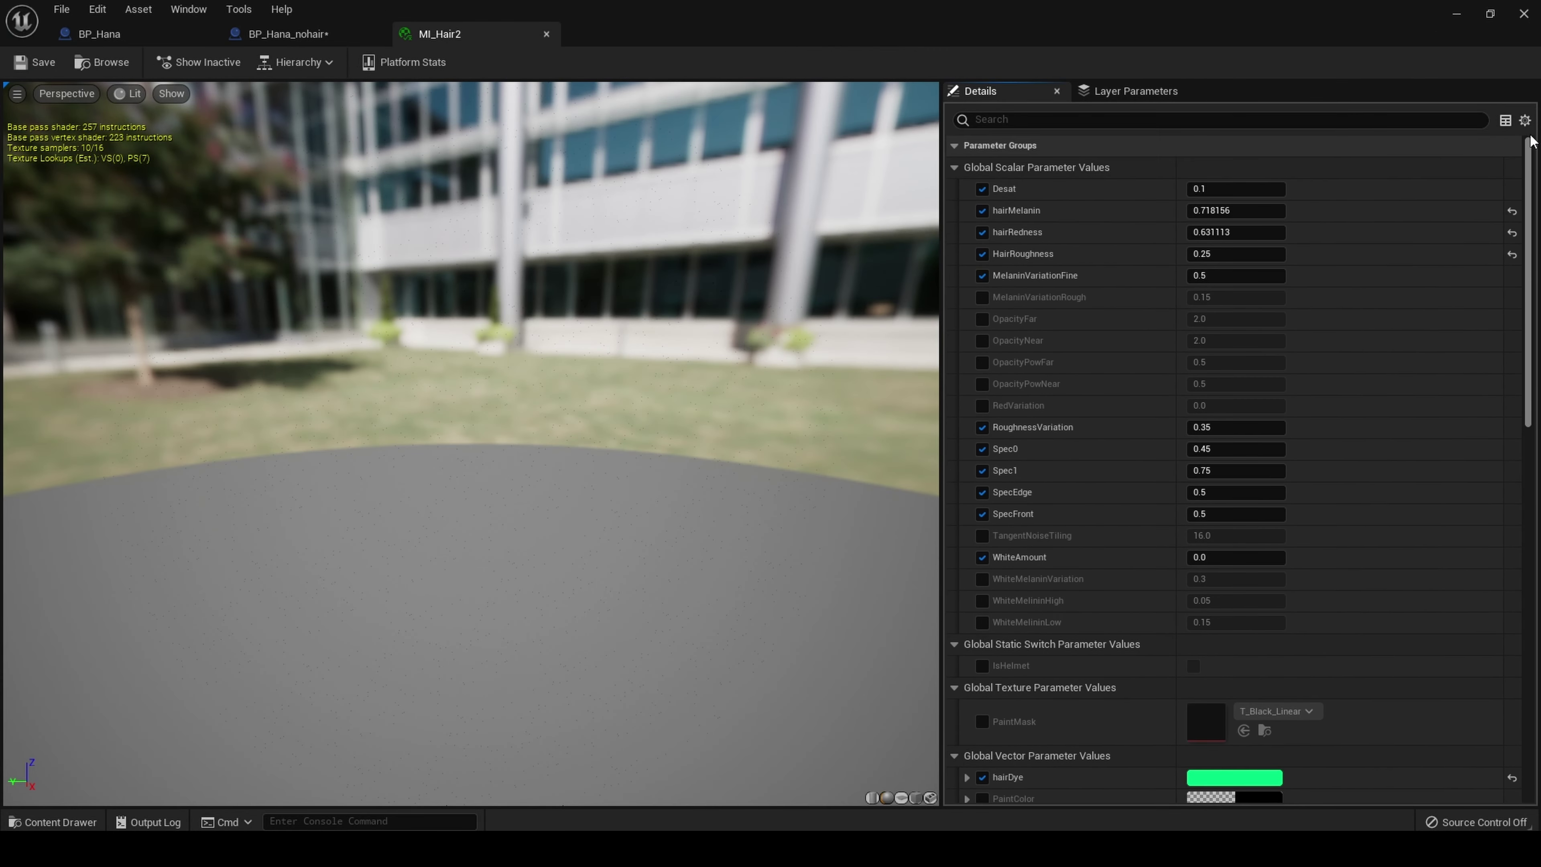
pyautogui.click(1512, 210)
pyautogui.click(1512, 232)
pyautogui.click(1512, 255)
pyautogui.click(1279, 211)
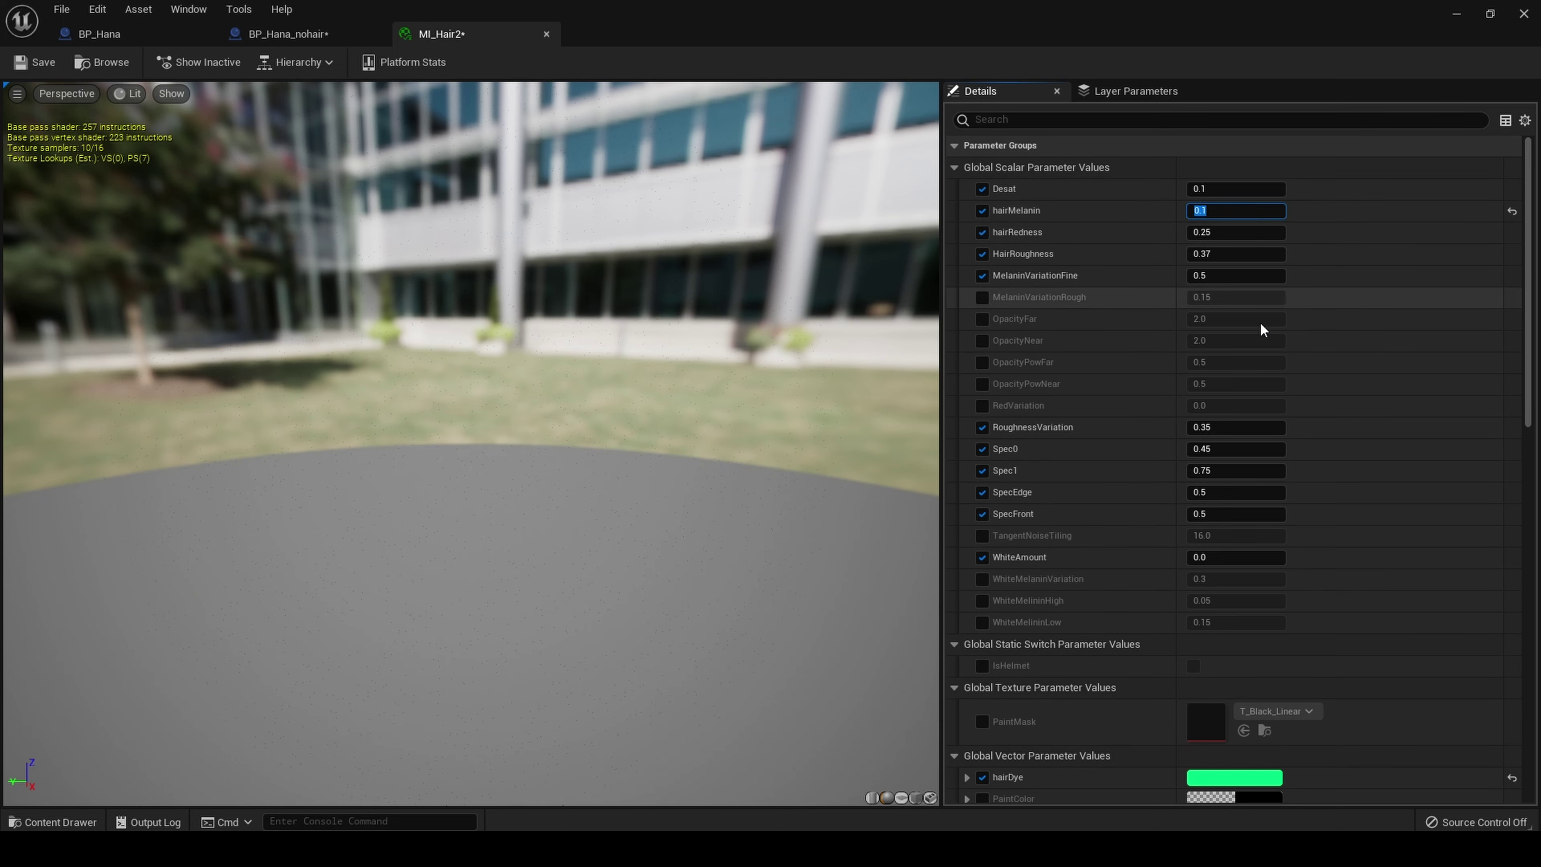
pyautogui.click(1219, 232)
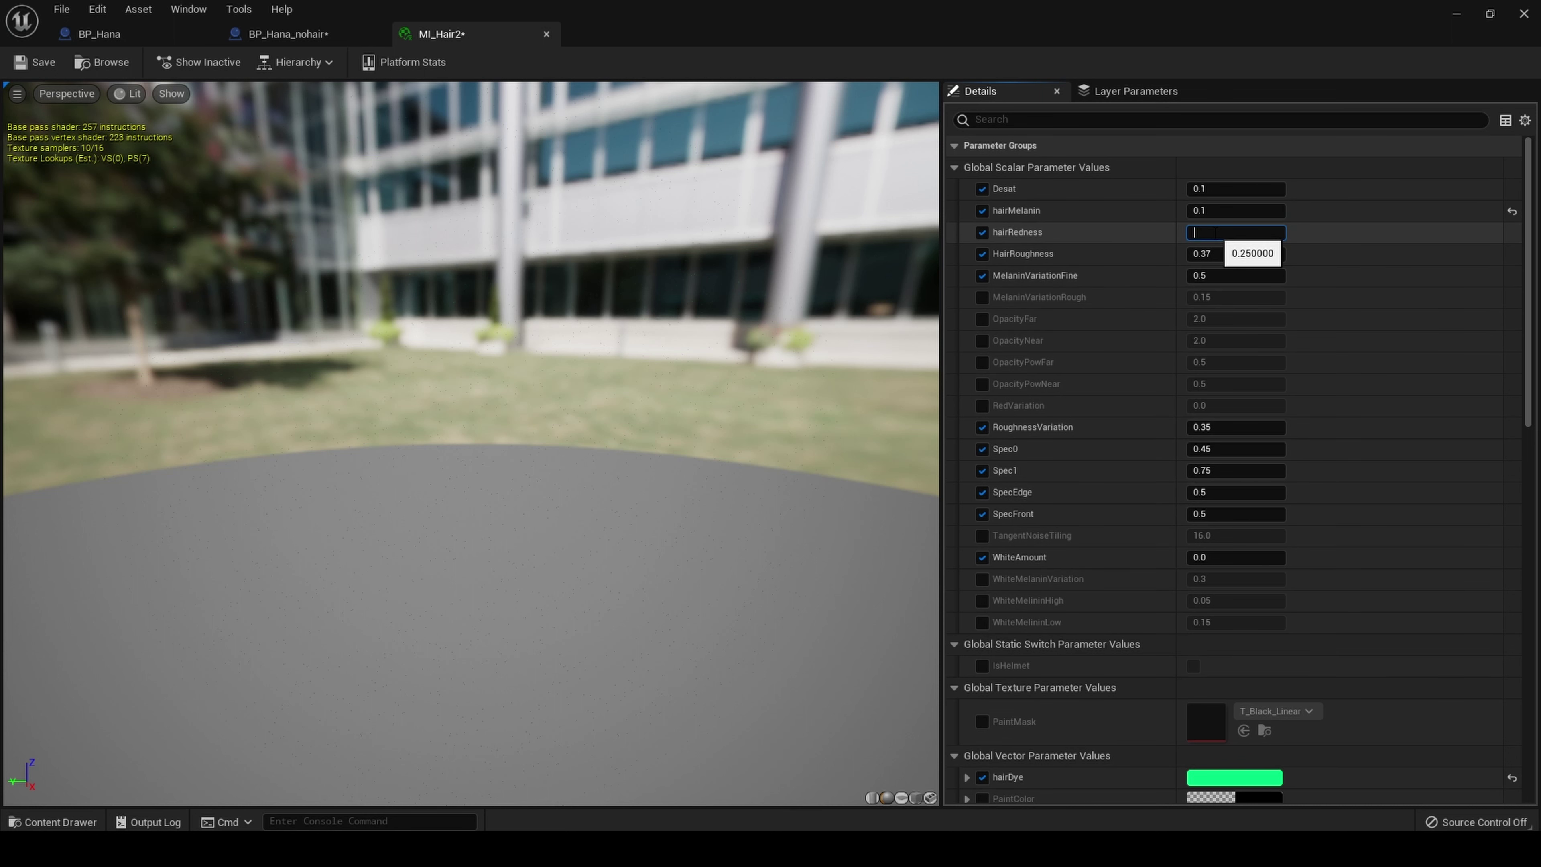
pyautogui.press('Return')
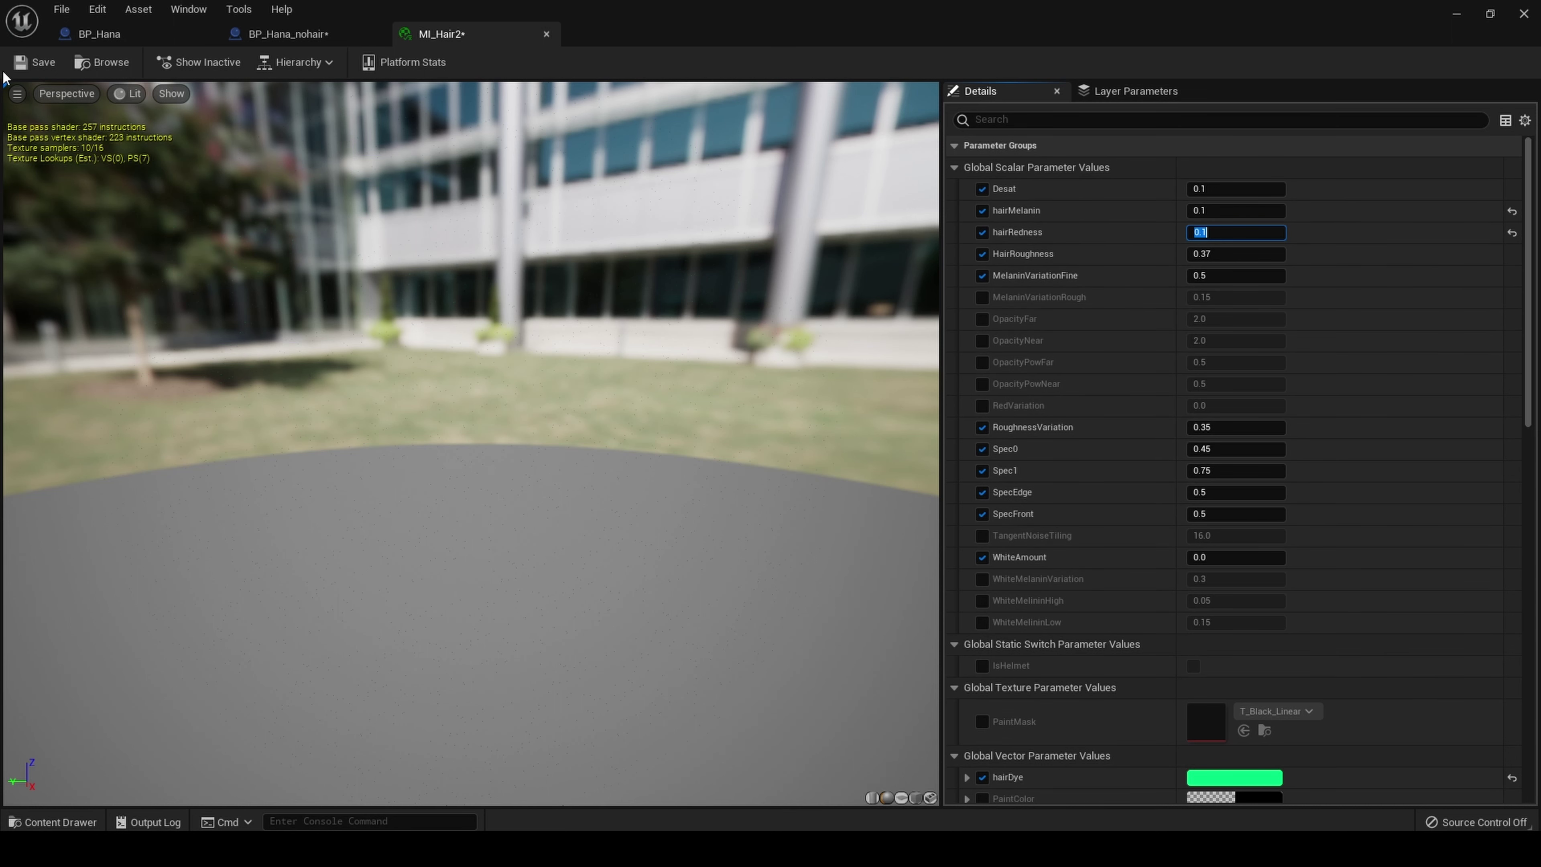
pyautogui.click(33, 62)
pyautogui.click(145, 38)
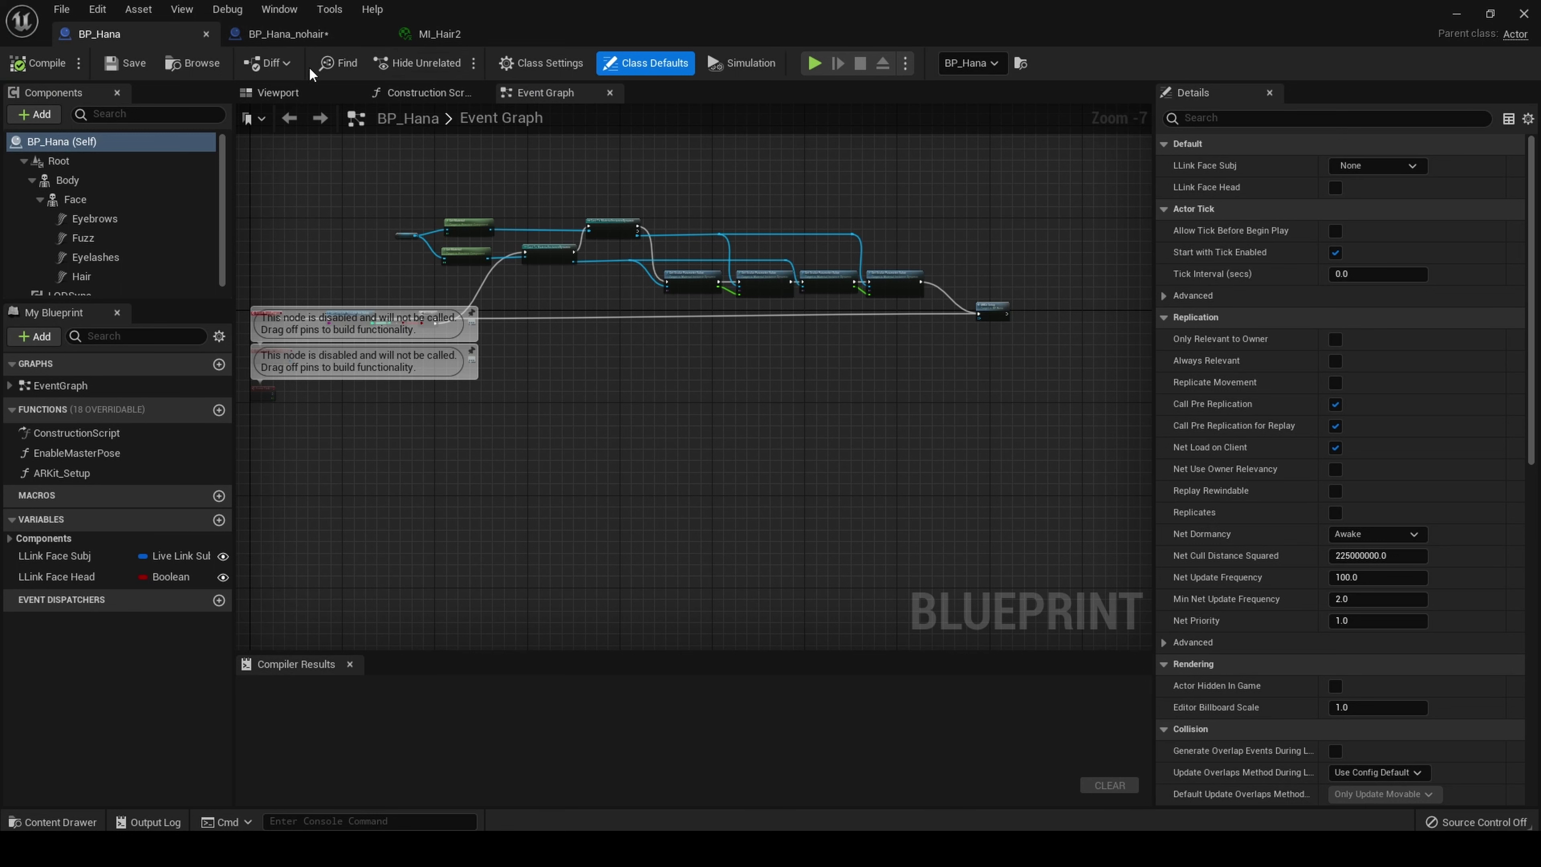
pyautogui.click(336, 34)
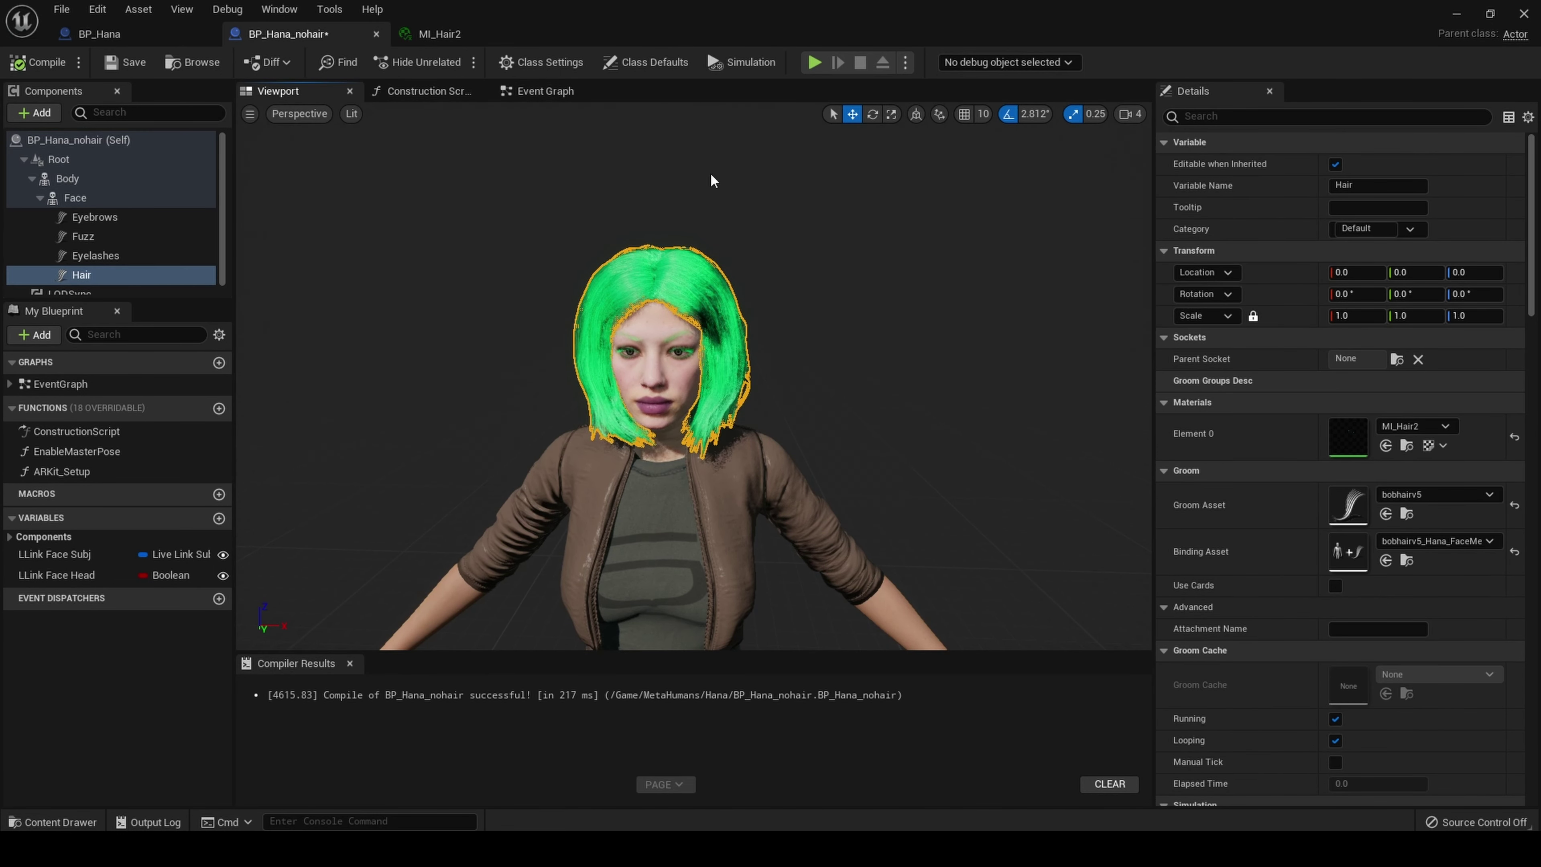
# Step: Undo the hairRedness edit in MI_Hair2, save the material and inspect the hair color in BP_Hana_nohair
pyautogui.click(461, 33)
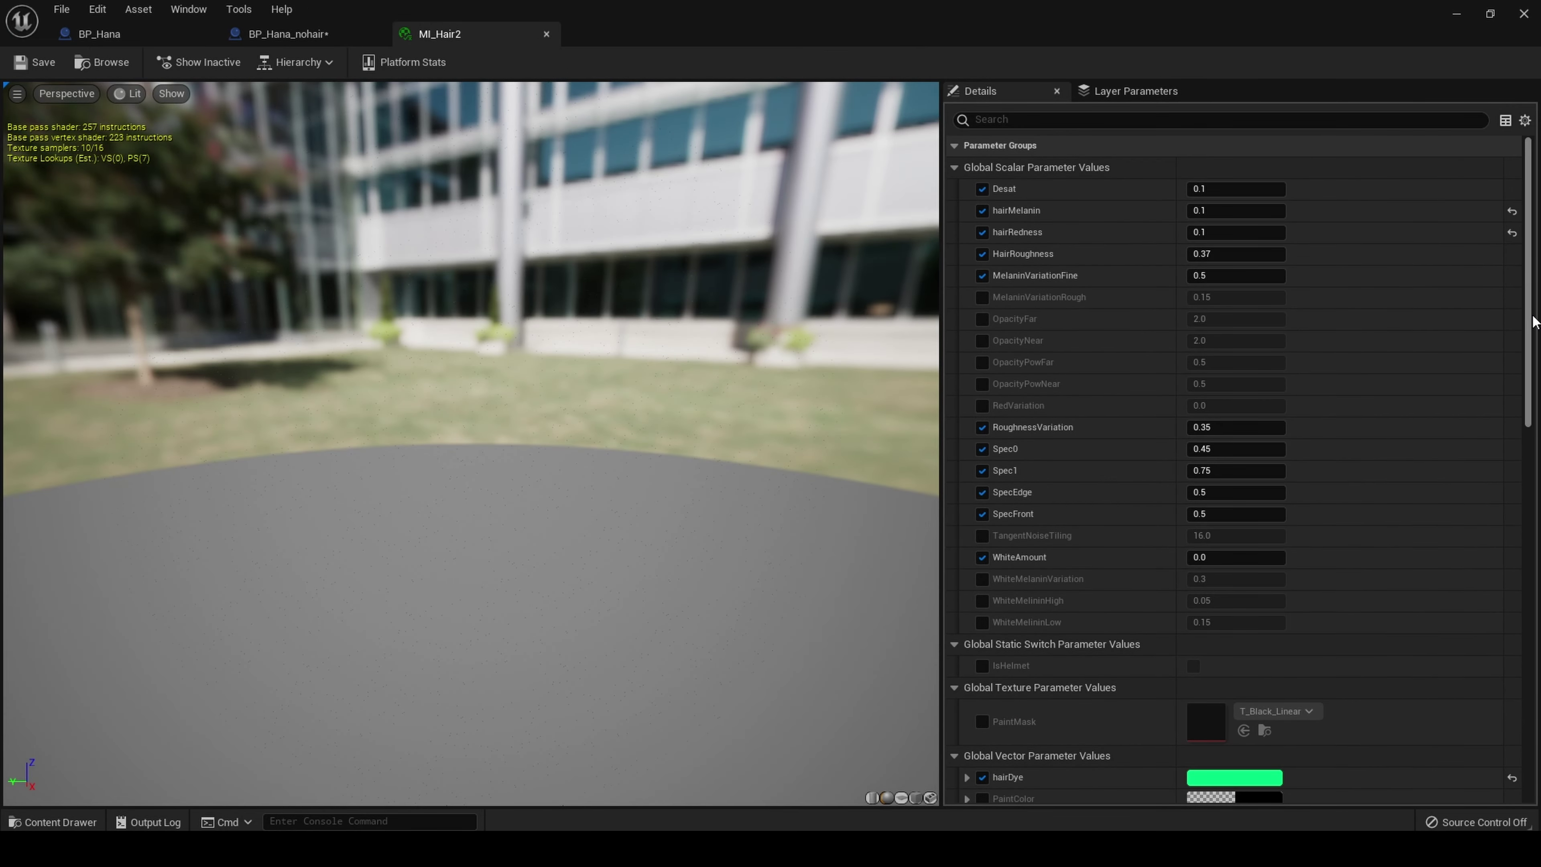
pyautogui.hotkey('ctrl', 'z')
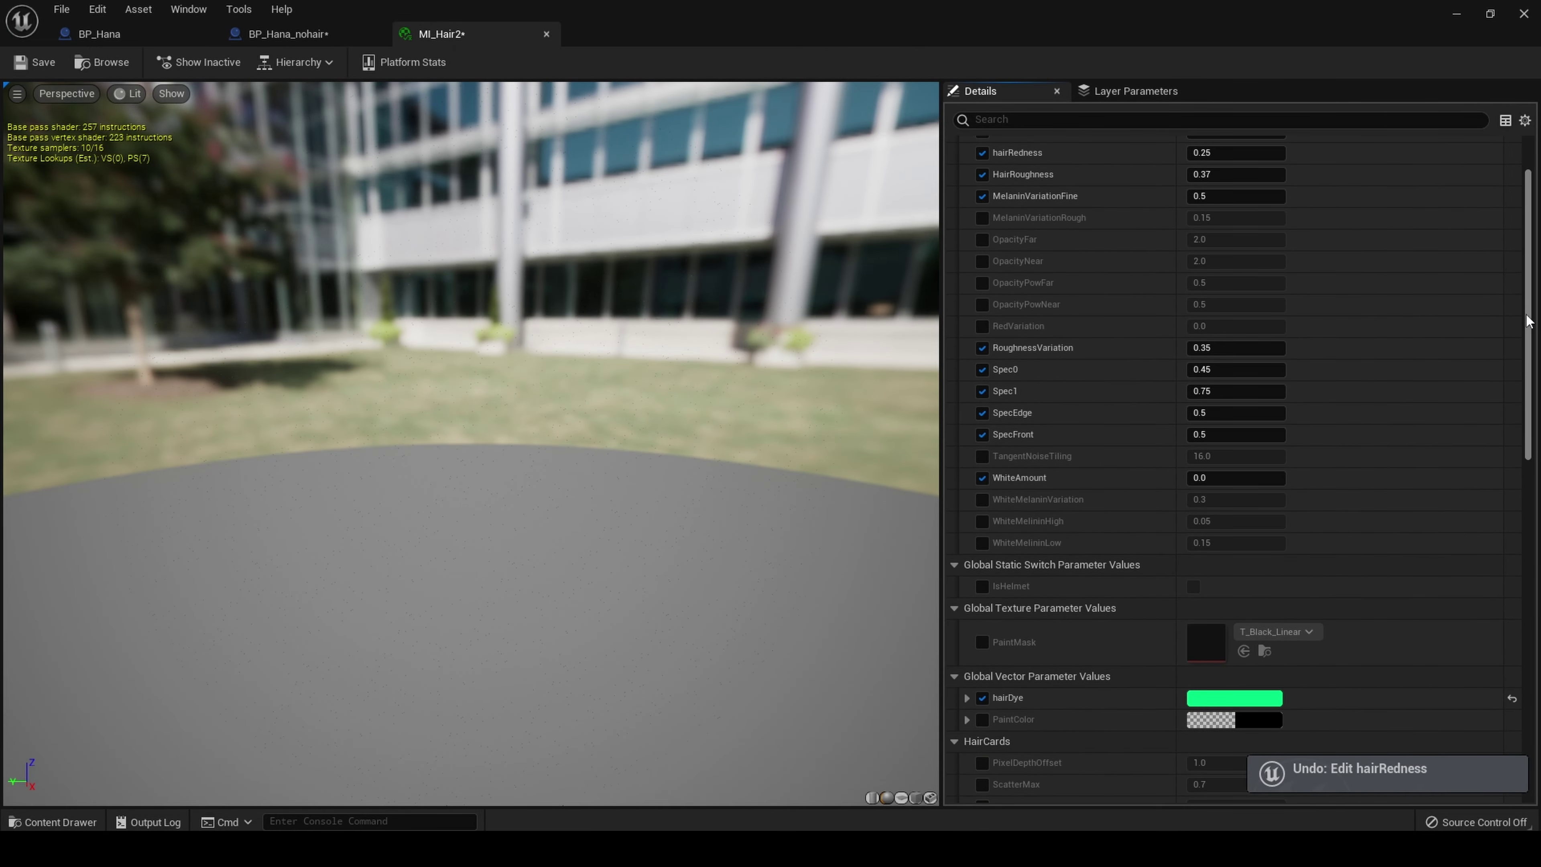
pyautogui.click(35, 62)
pyautogui.click(99, 34)
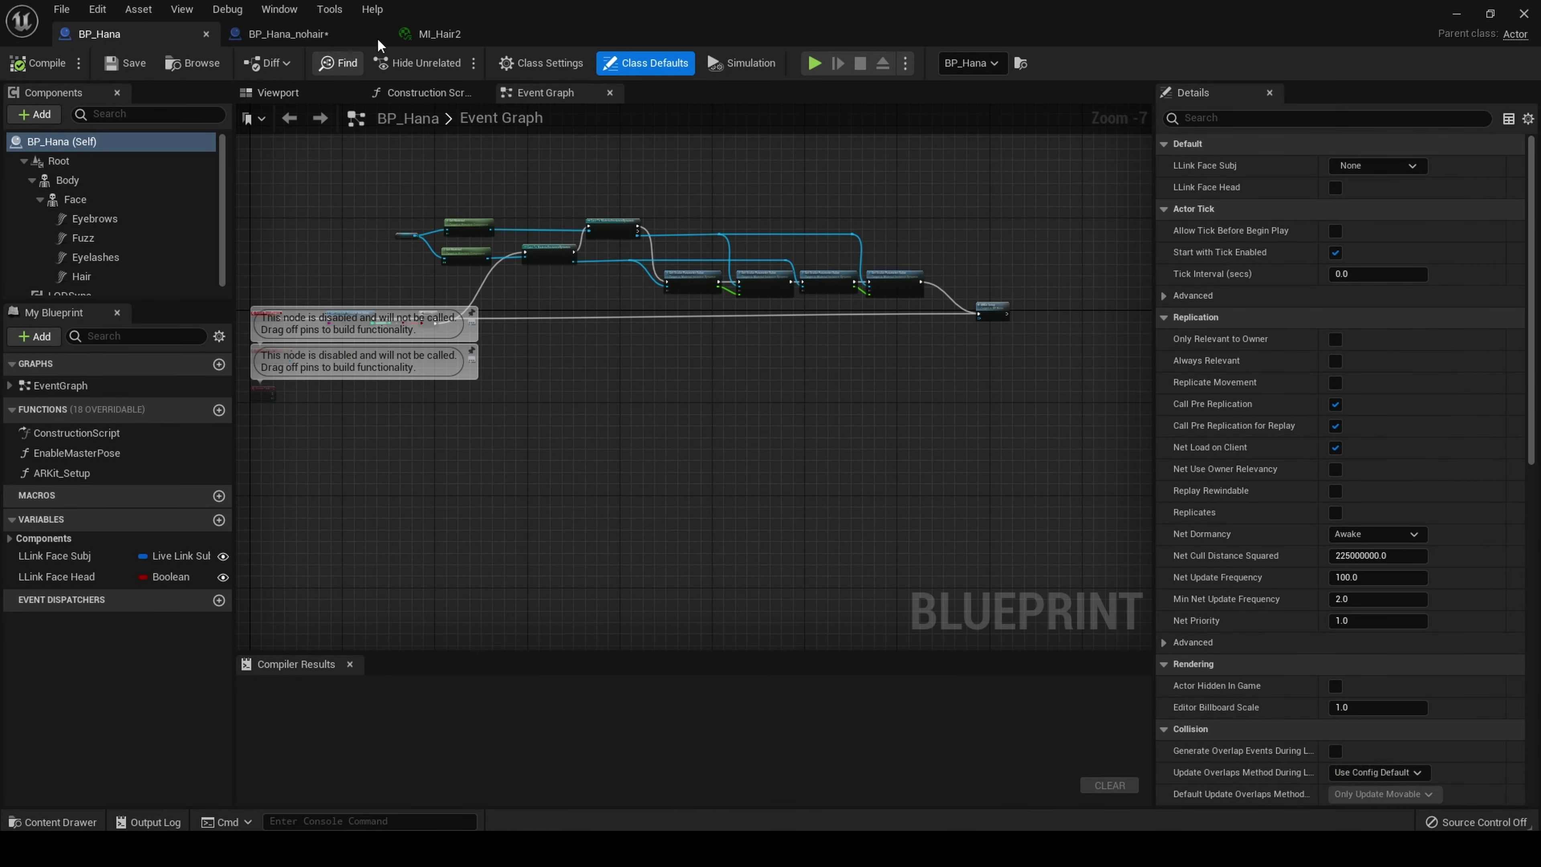
pyautogui.click(288, 33)
pyautogui.moveTo(814, 304); pyautogui.dragTo(814, 422)
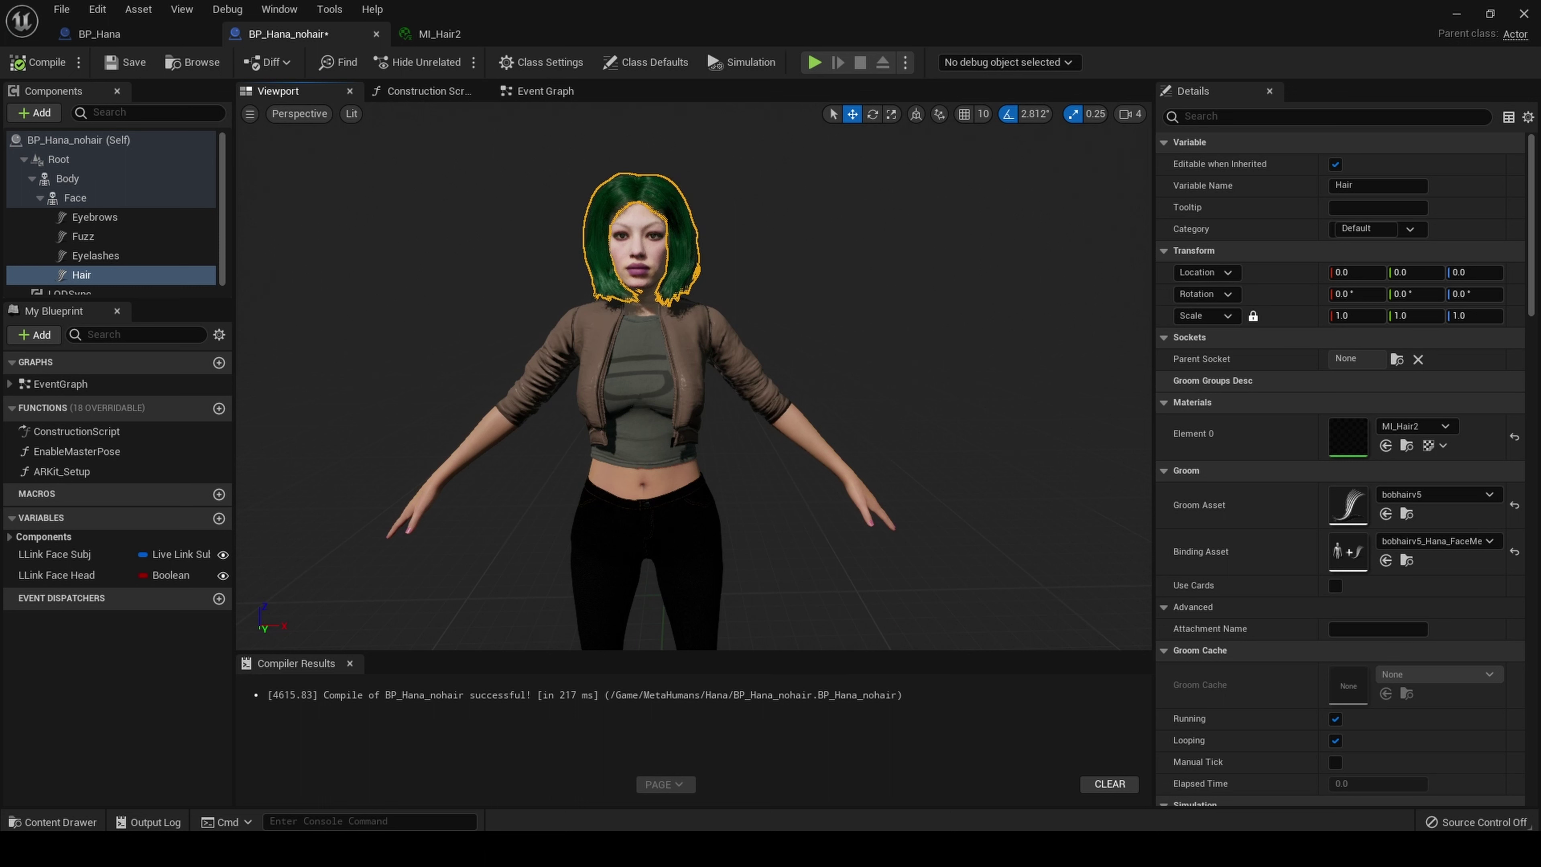
pyautogui.moveTo(815, 422); pyautogui.dragTo(815, 316)
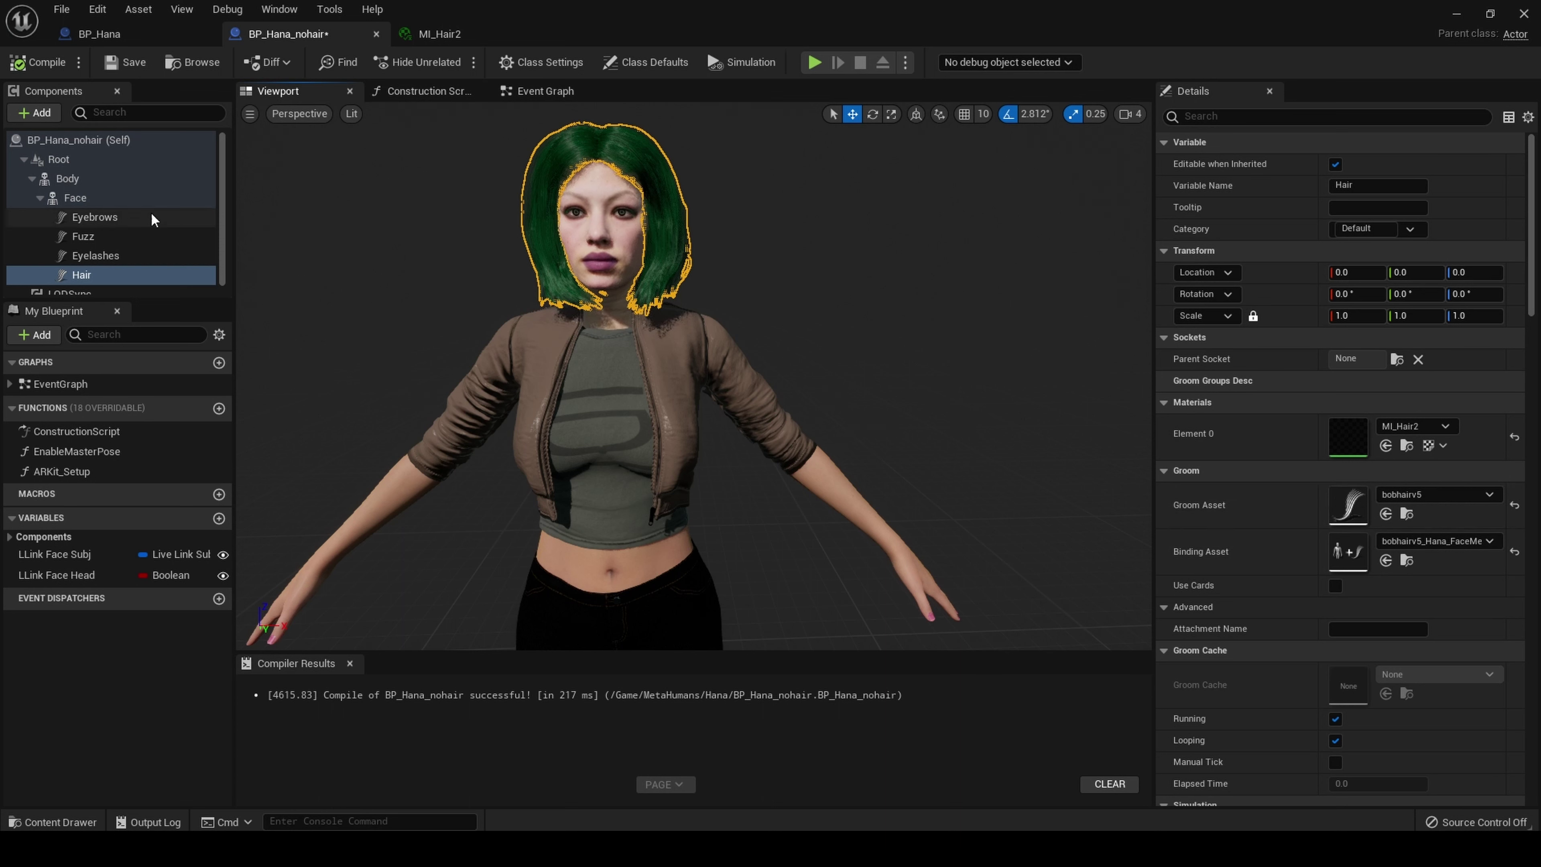
# Step: Preview the Body component in Use Animation Asset mode, and switch its animation mode back to Use Custom Mode
pyautogui.click(67, 179)
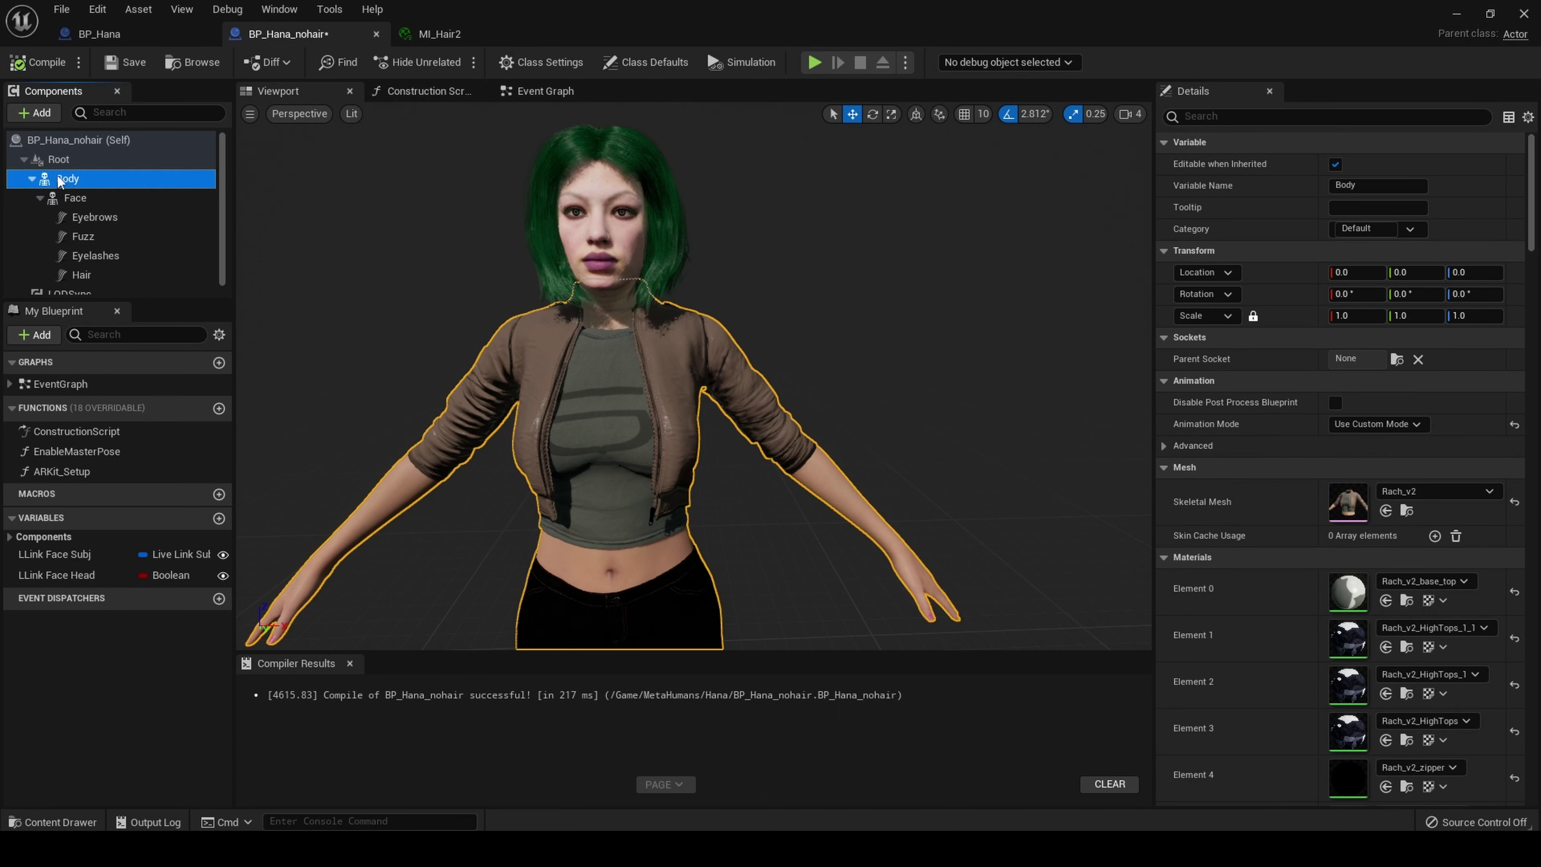
pyautogui.click(1400, 426)
pyautogui.click(1402, 455)
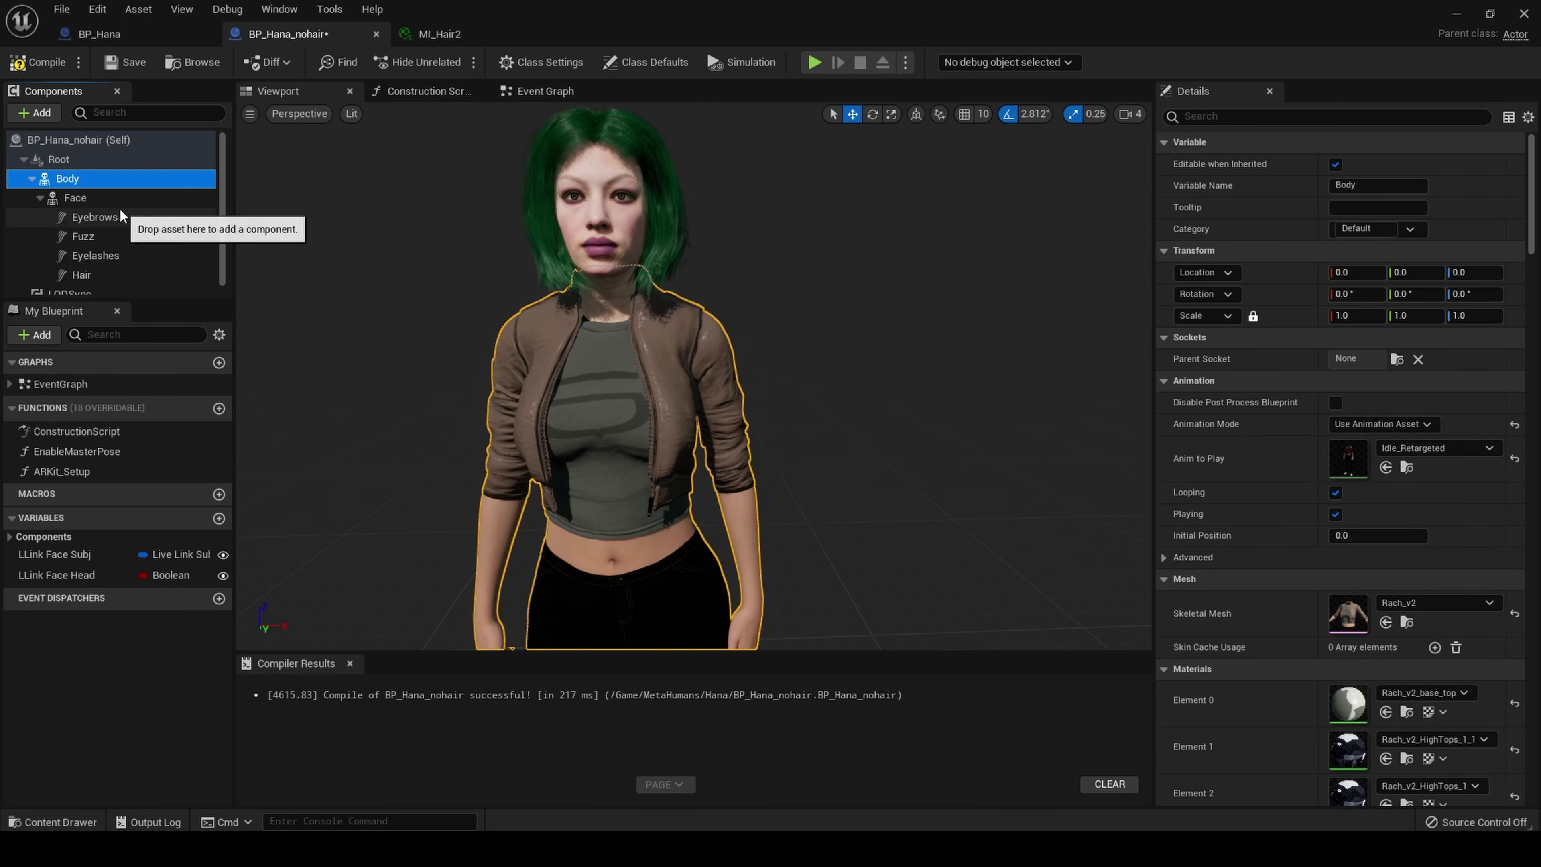
pyautogui.click(1396, 424)
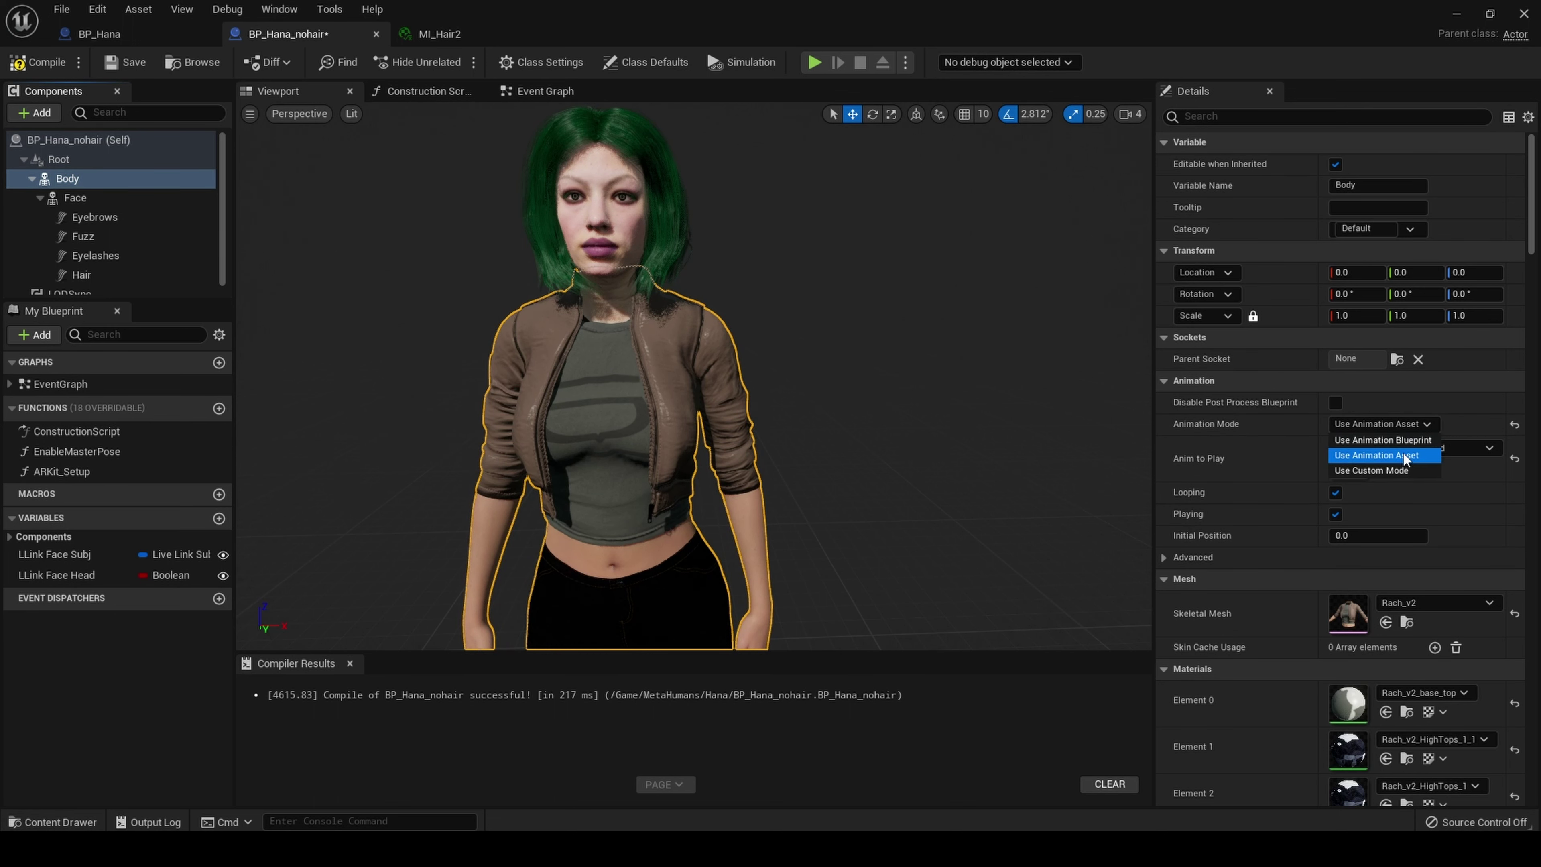
pyautogui.click(1395, 471)
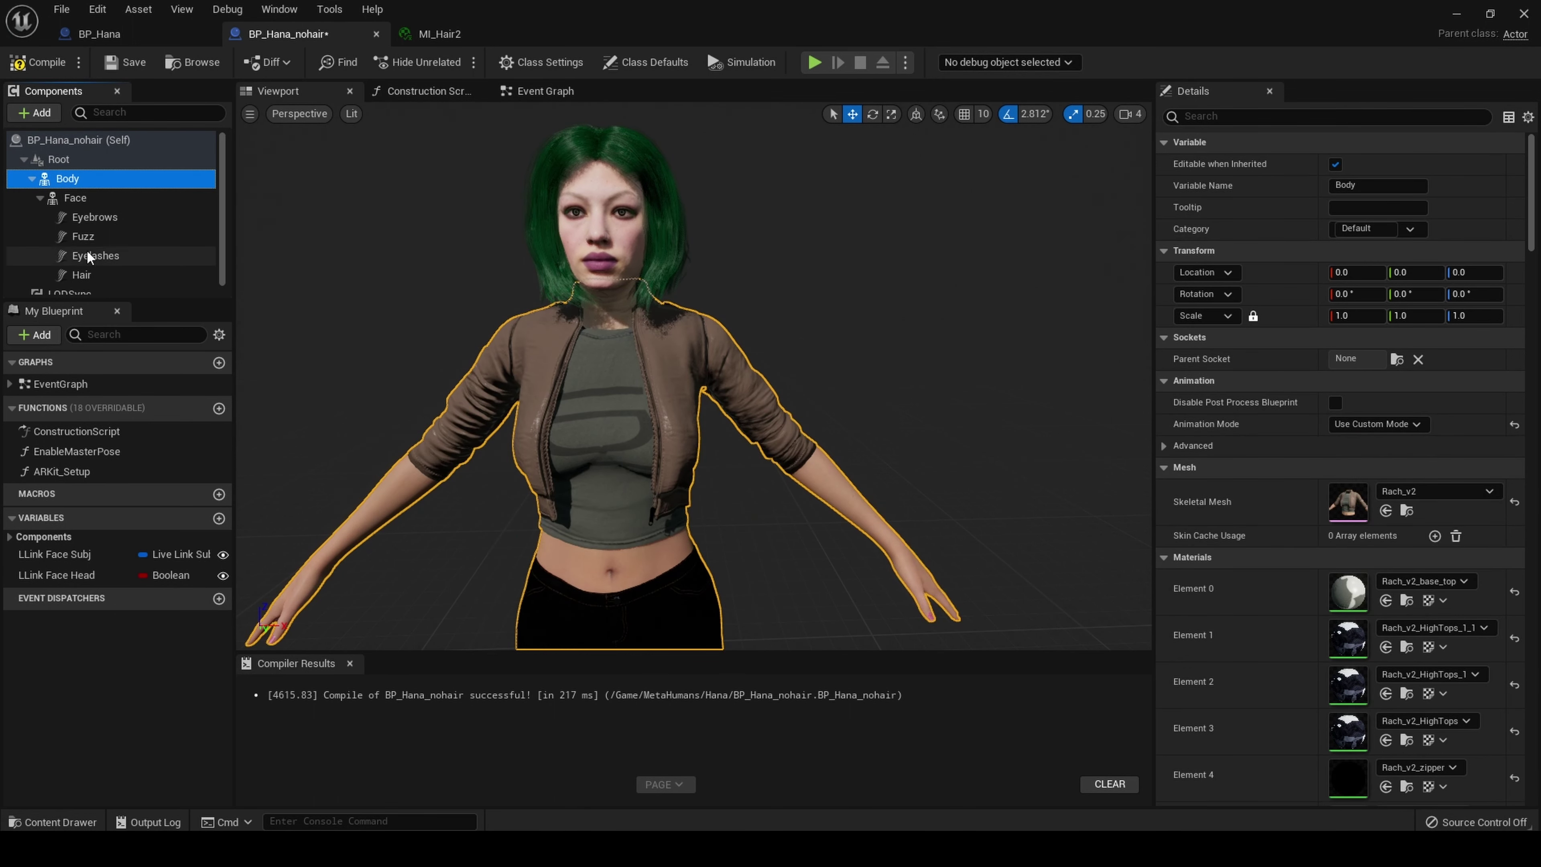
# Step: Open the bobhairv5 groom asset for editing from the Hair component
pyautogui.click(84, 275)
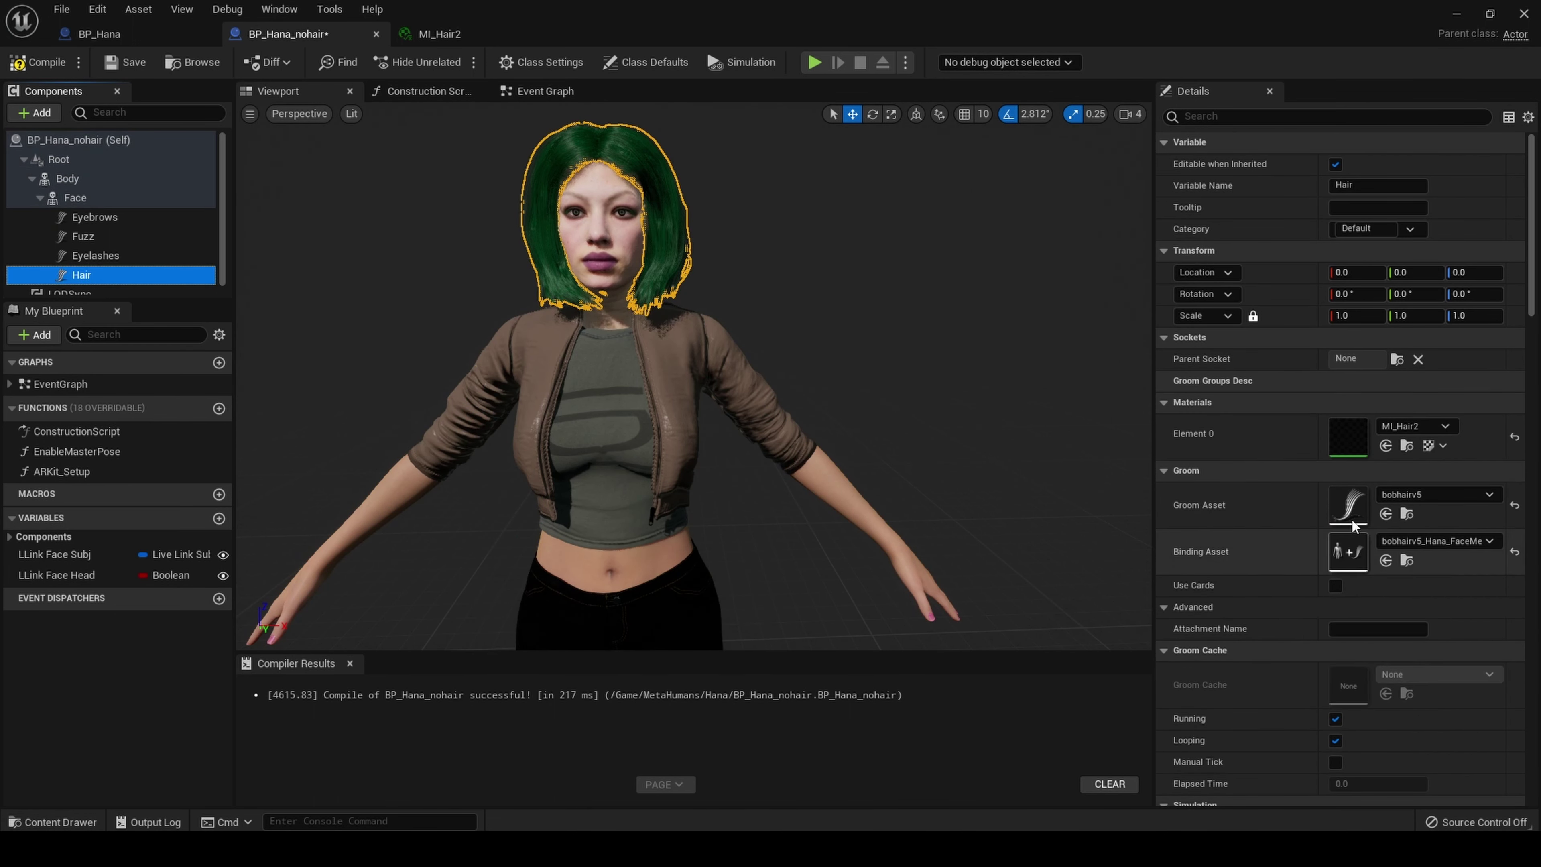
pyautogui.click(1351, 503)
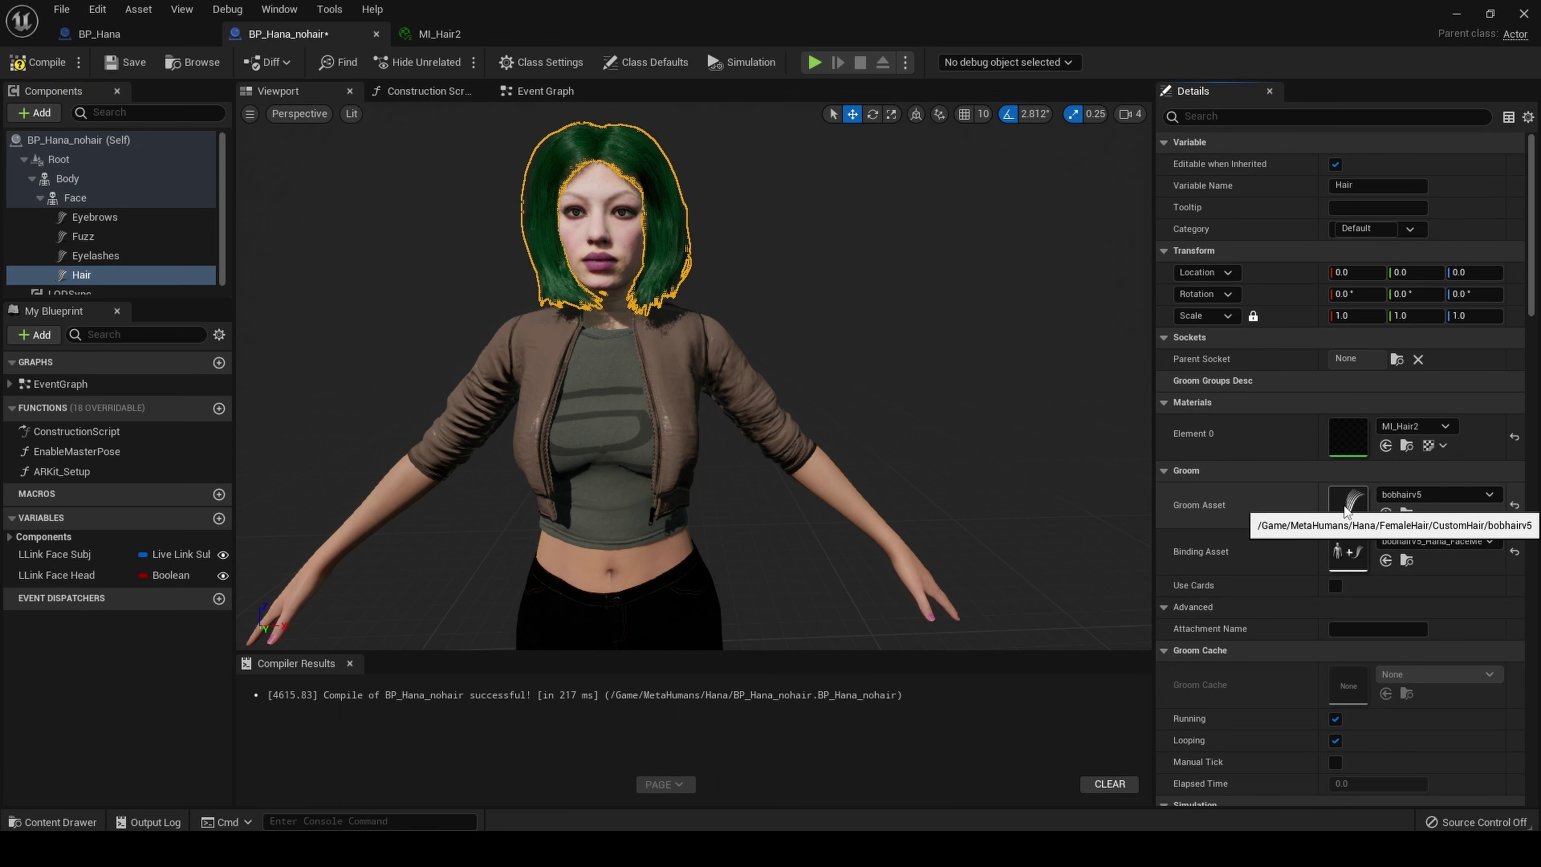
pyautogui.doubleClick(1351, 507)
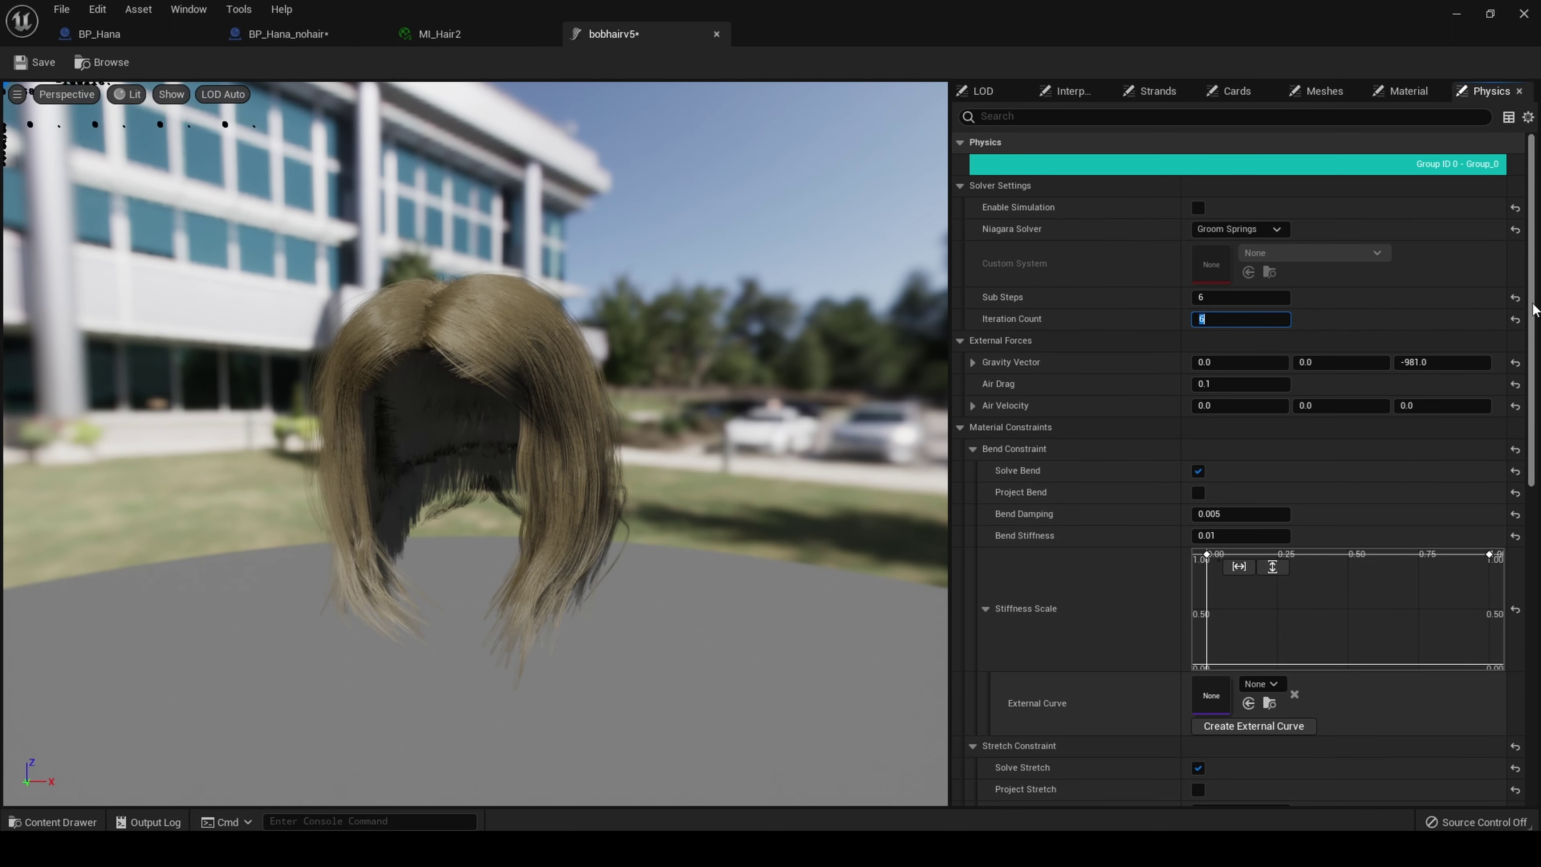
# Step: Set the Bend Stiffness in the bobhairv5 physics settings to 1.0
pyautogui.moveTo(1530, 302); pyautogui.dragTo(1530, 308)
pyautogui.scroll(-1, 1530, 308)
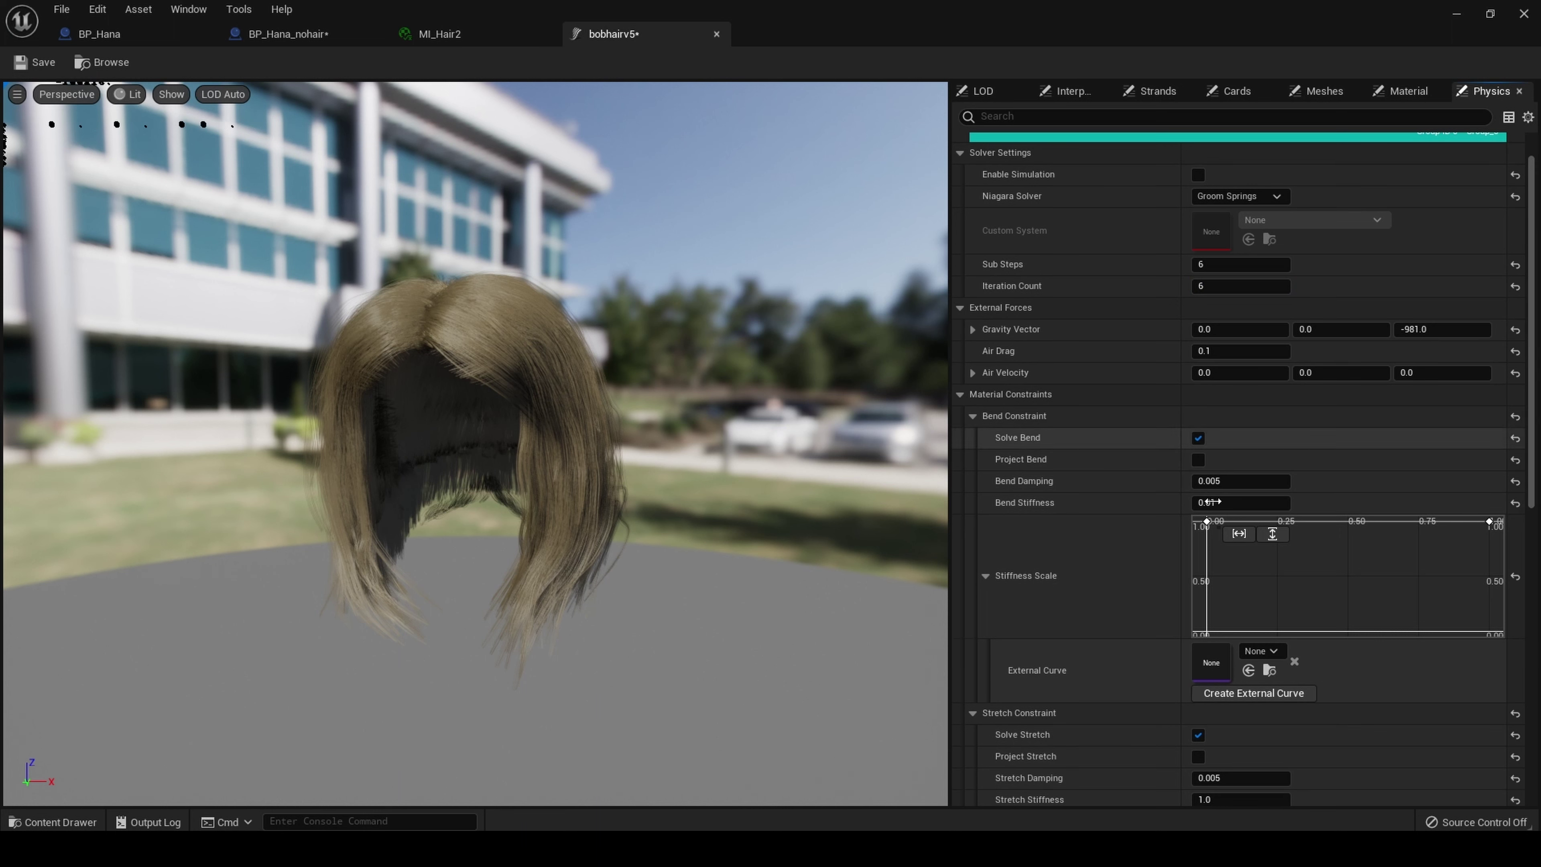
pyautogui.click(1221, 504)
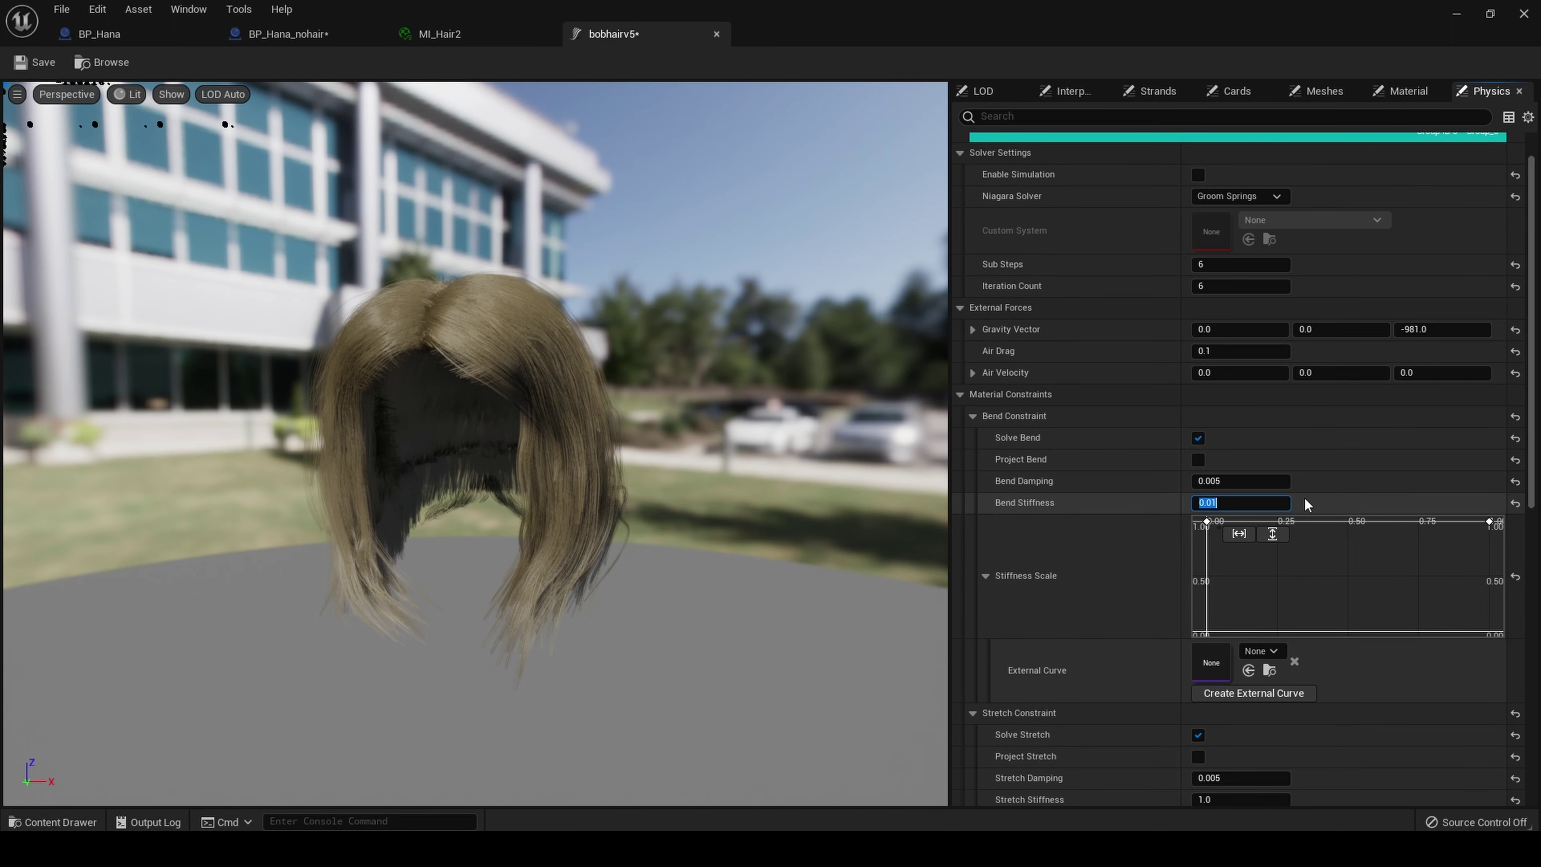
pyautogui.write('2')
pyautogui.press('Return')
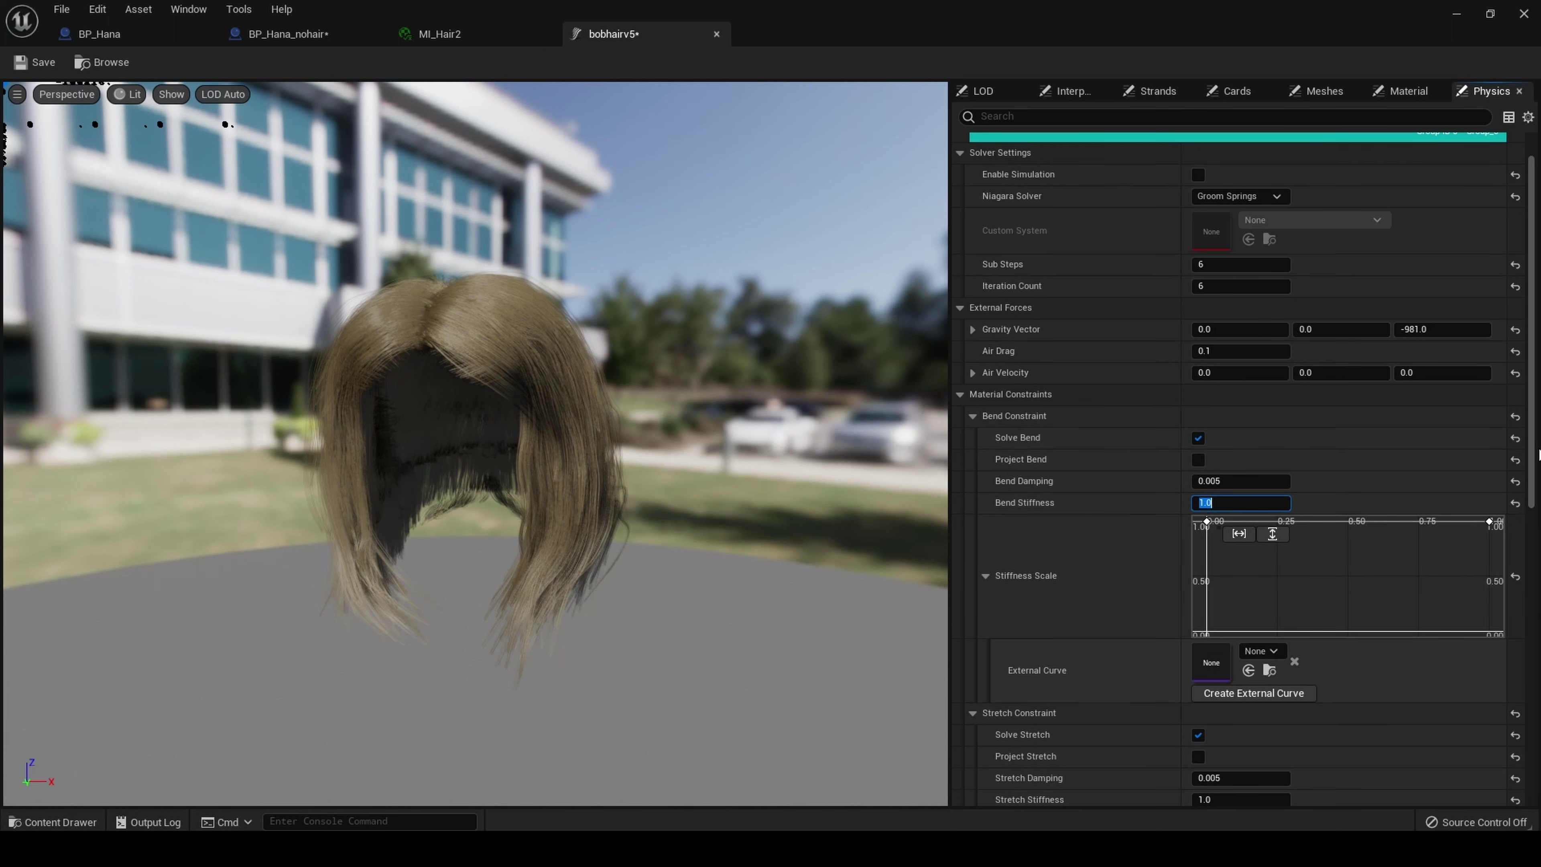
# Step: Set the Collision Radius in the Collision Constraint settings to 5.0 and save the groom asset
pyautogui.scroll(-1, 1529, 485)
pyautogui.moveTo(1529, 486); pyautogui.dragTo(1494, 712)
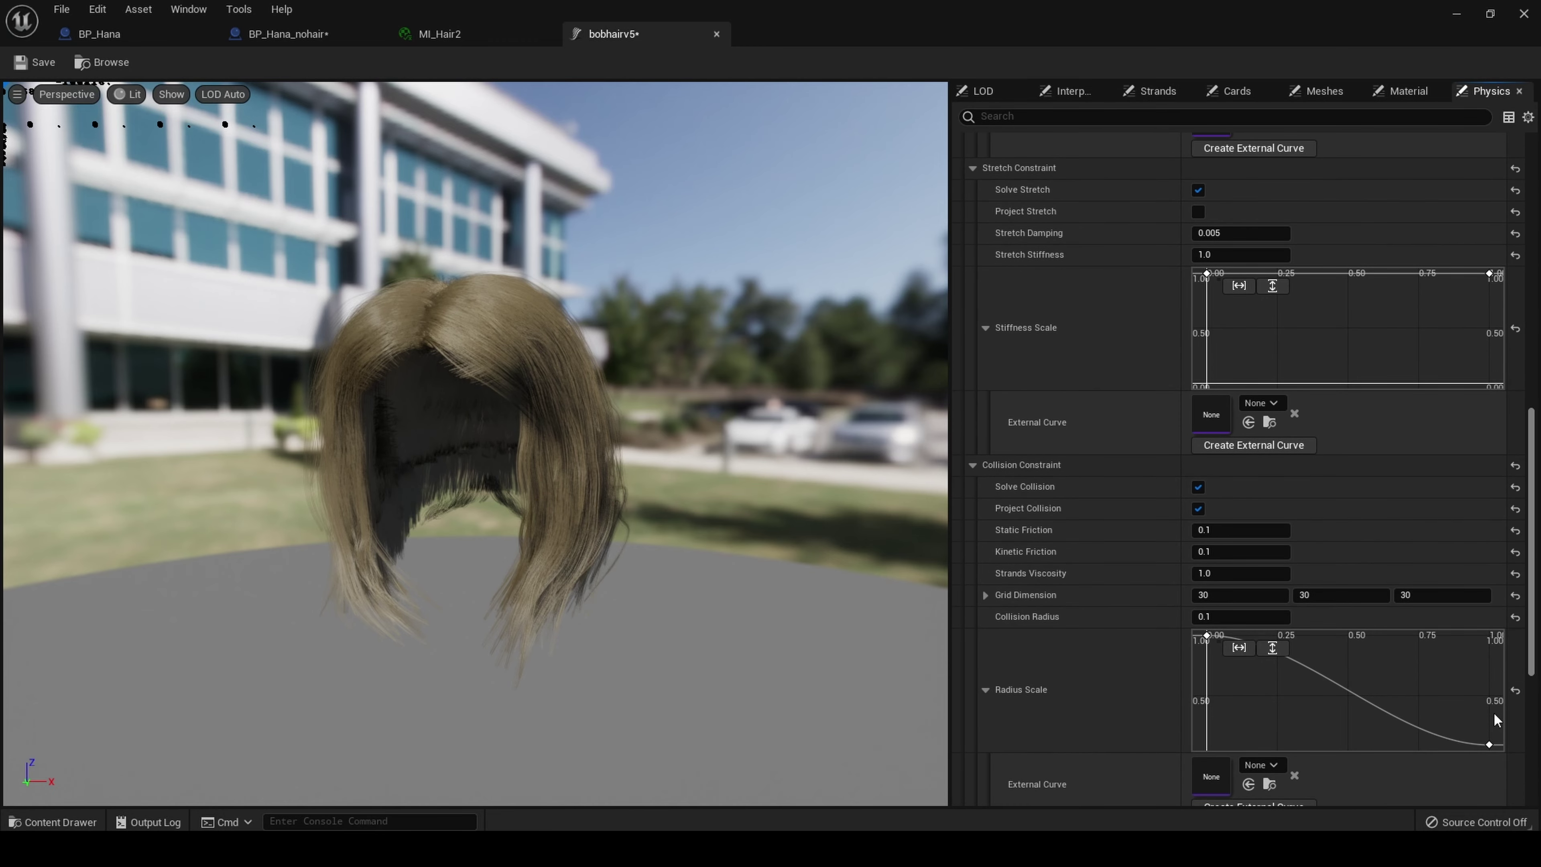
pyautogui.click(1226, 611)
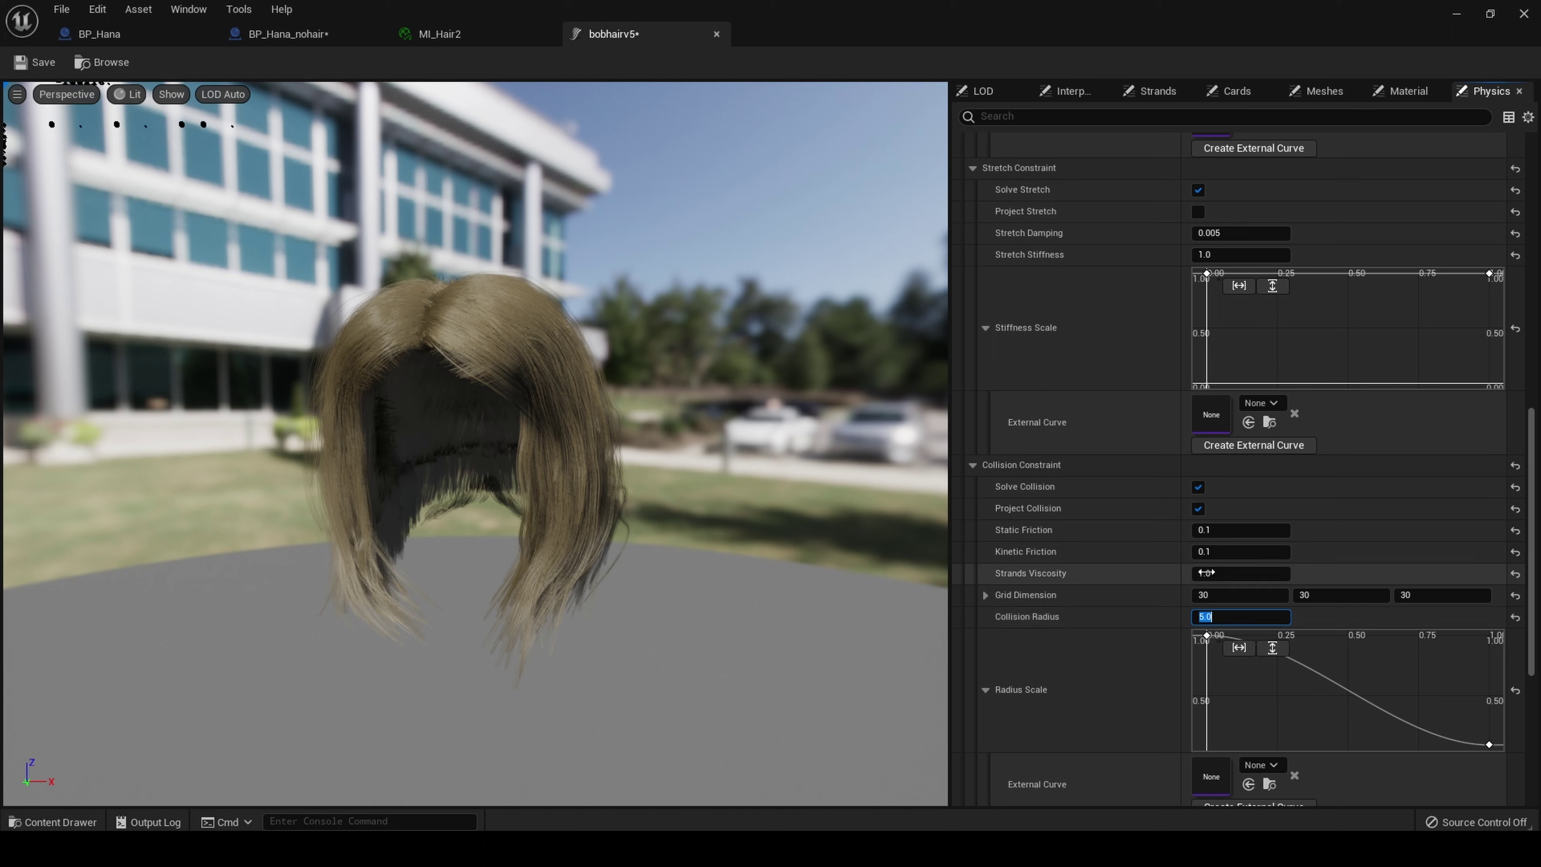
pyautogui.click(41, 66)
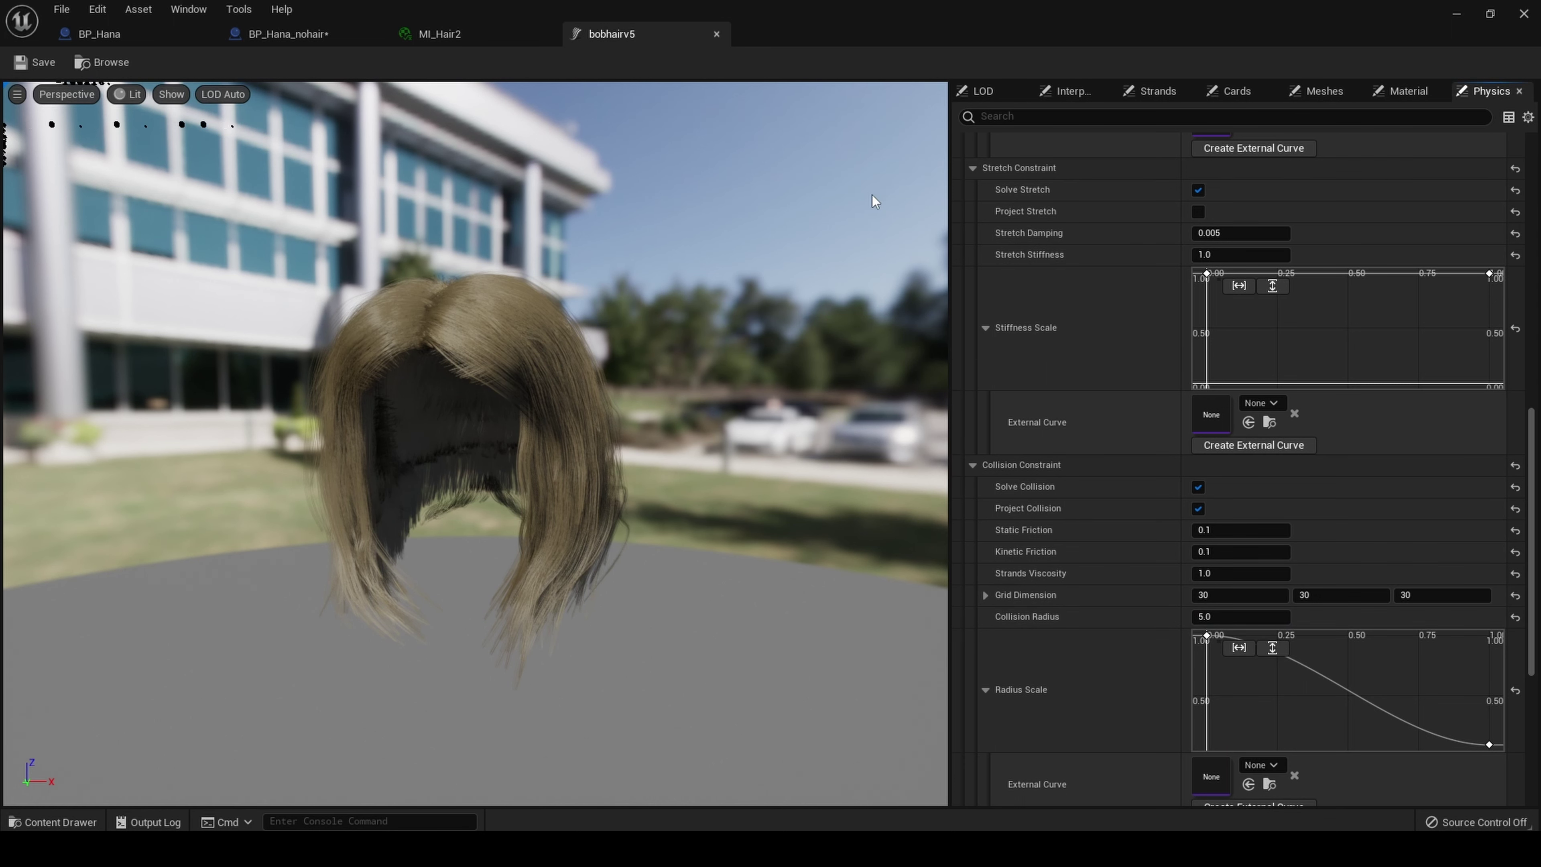
# Step: Review the strands parameters and hair preview, turn on Enable Simulation in the Solver Settings and save bobhairv5
pyautogui.moveTo(737, 432); pyautogui.dragTo(637, 449)
pyautogui.moveTo(1535, 504); pyautogui.dragTo(1536, 623)
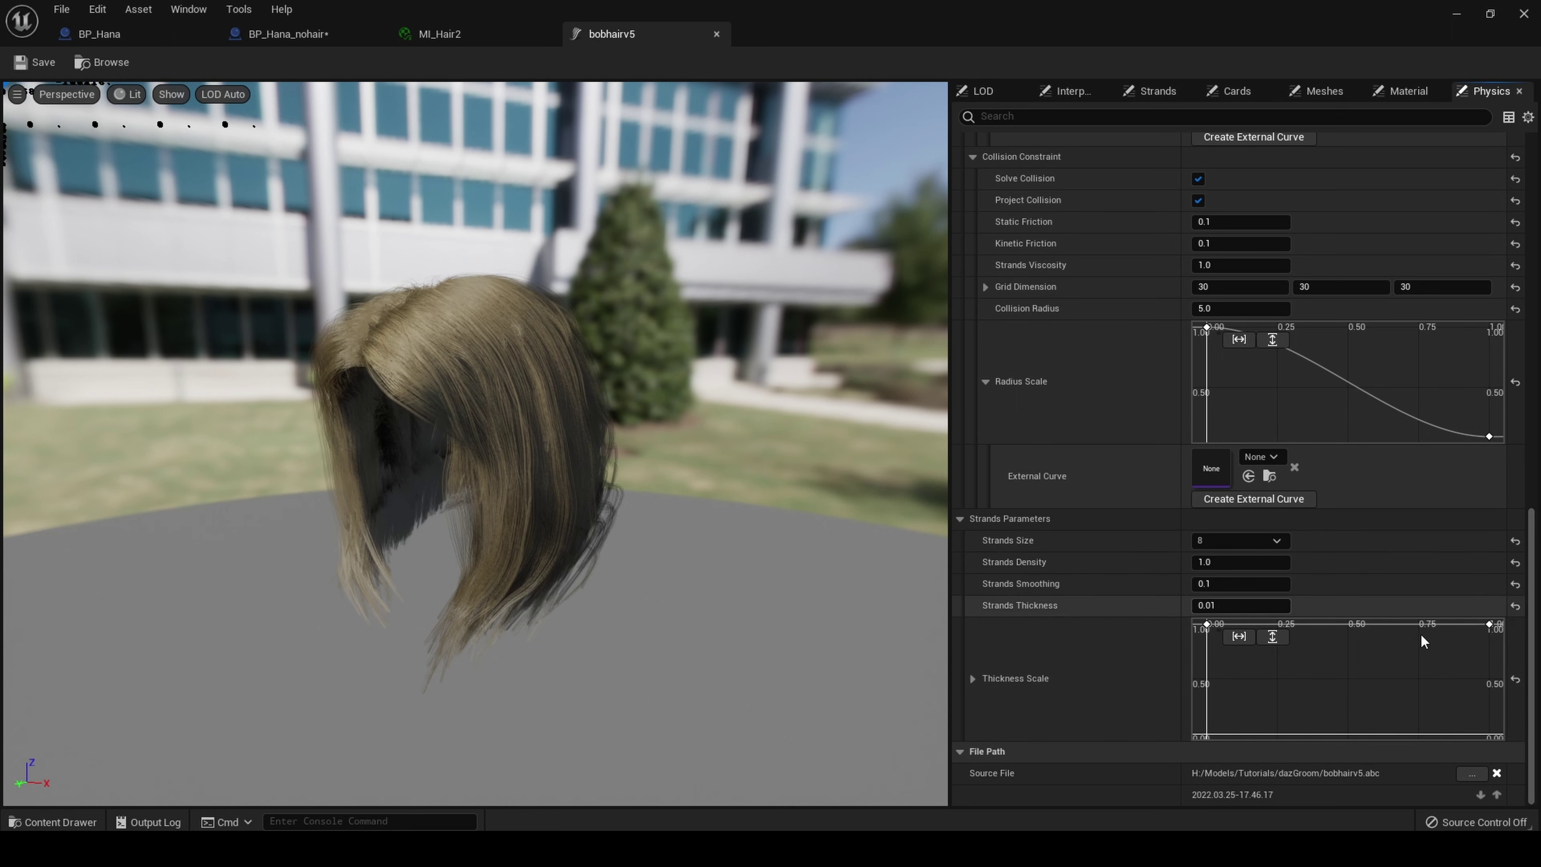
pyautogui.moveTo(1529, 619)
pyautogui.mouseDown()
pyautogui.moveTo(1529, 377)
pyautogui.moveTo(1529, 618)
pyautogui.mouseUp()
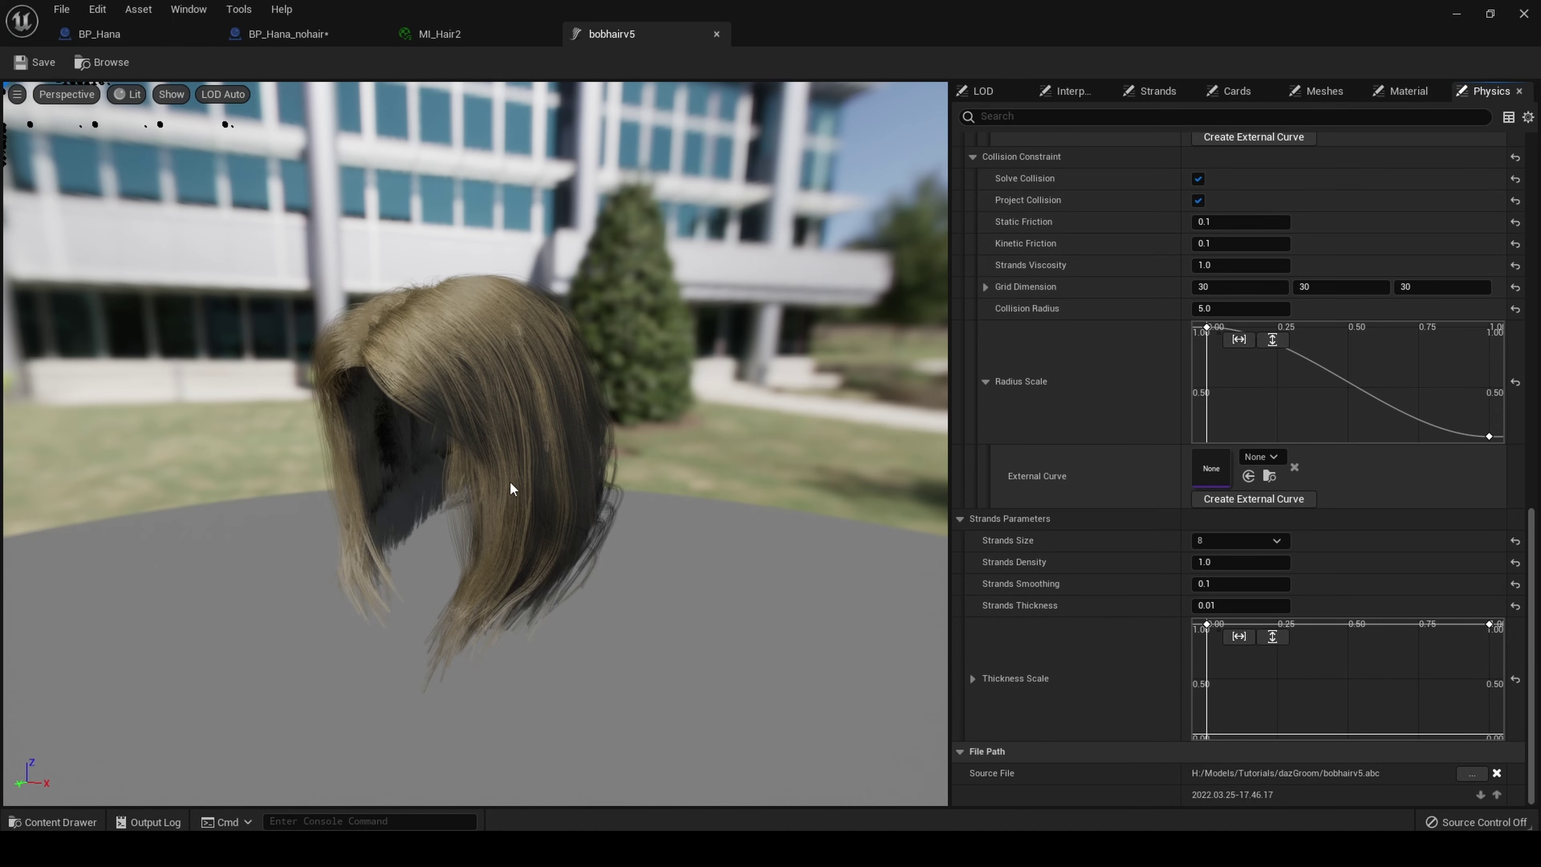
pyautogui.moveTo(512, 490); pyautogui.dragTo(558, 530)
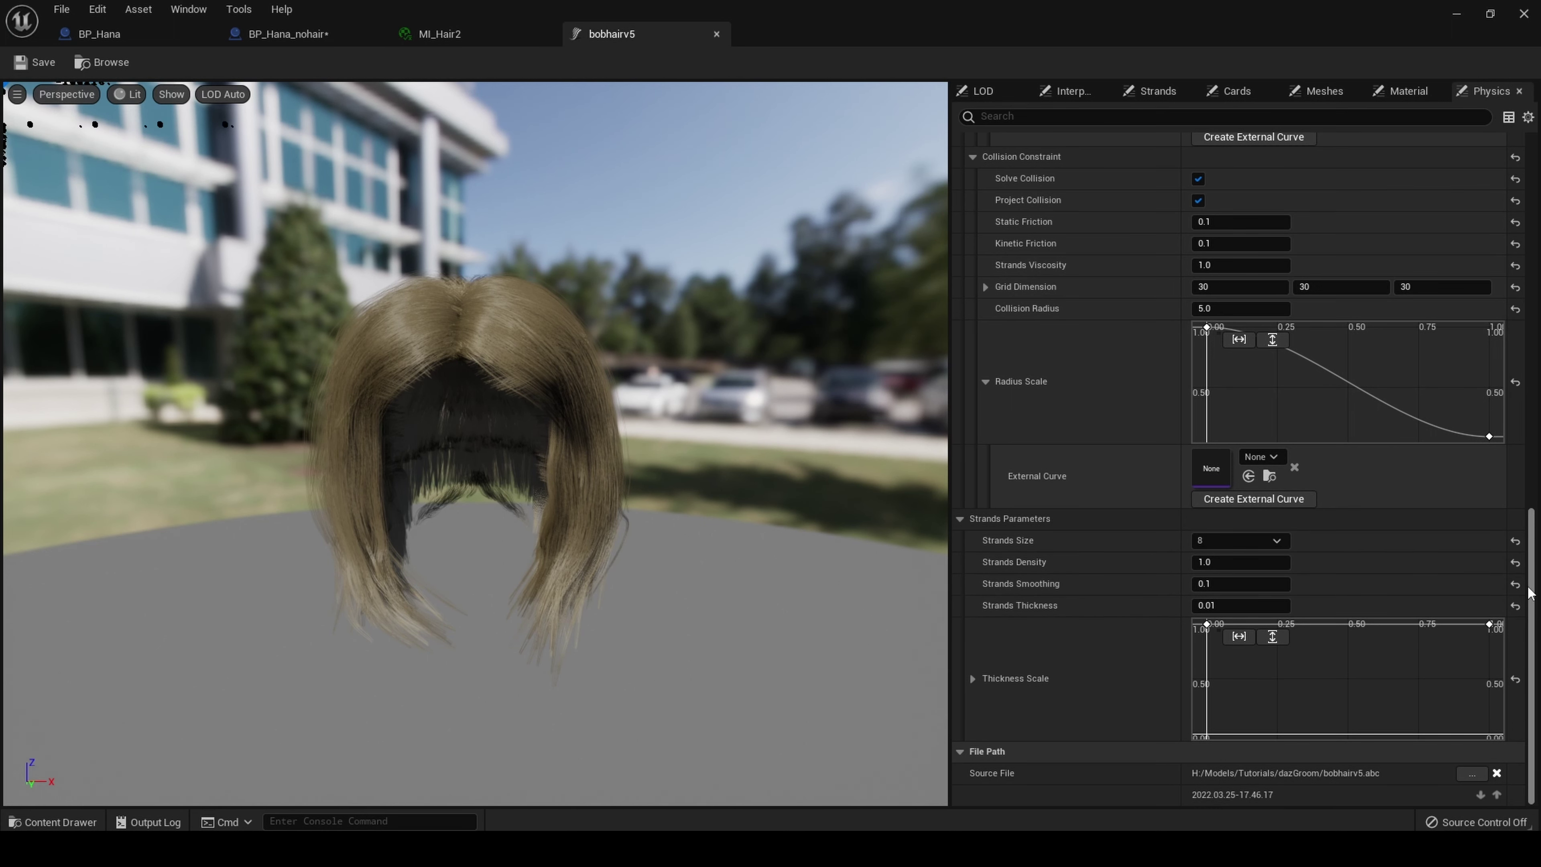
pyautogui.scroll(15, 1532, 592)
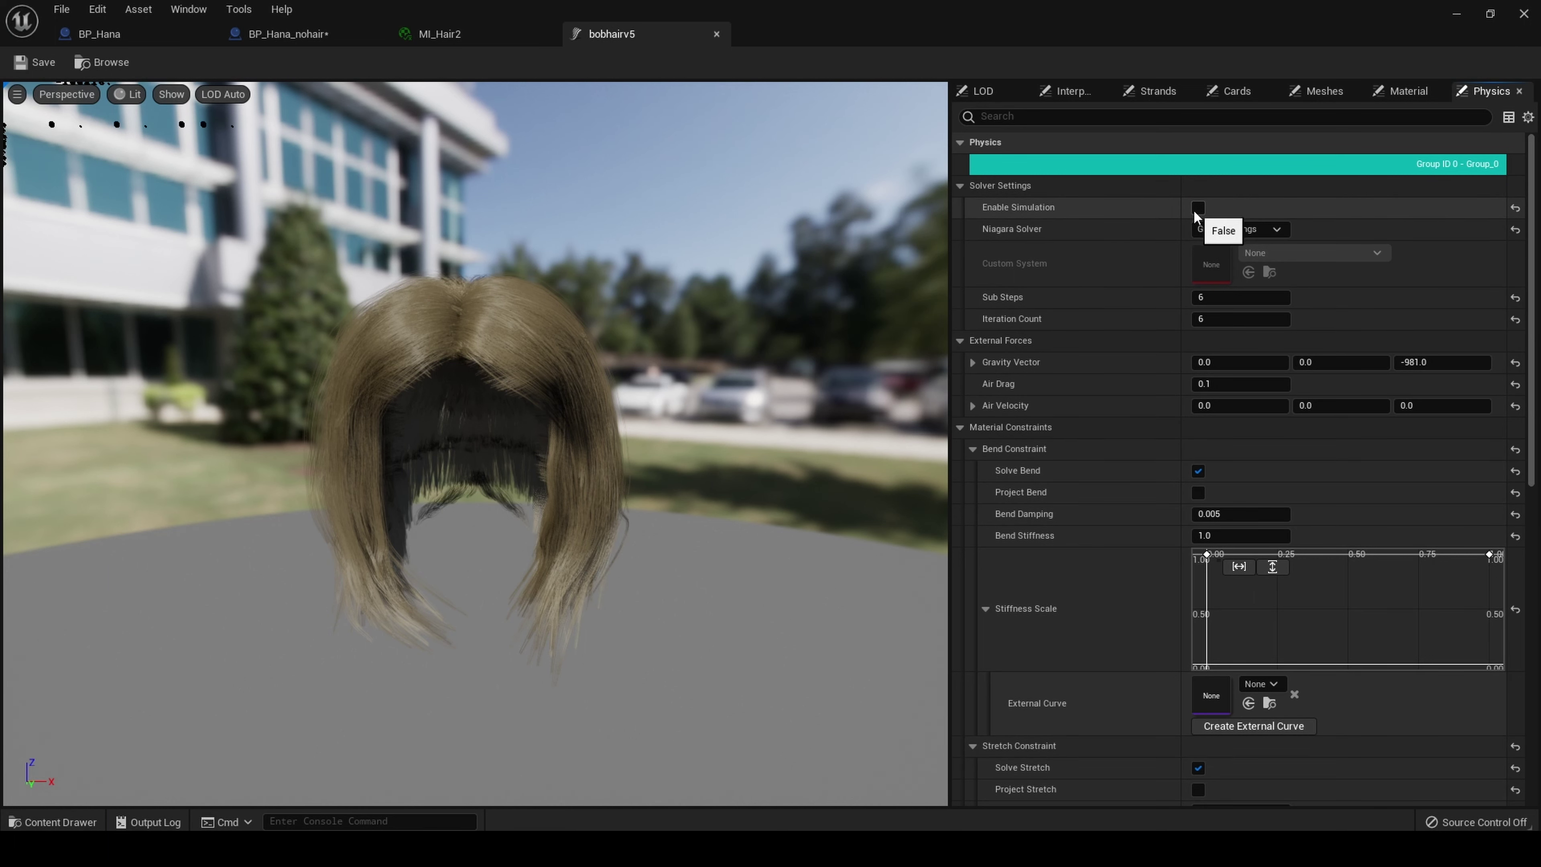
pyautogui.click(1197, 210)
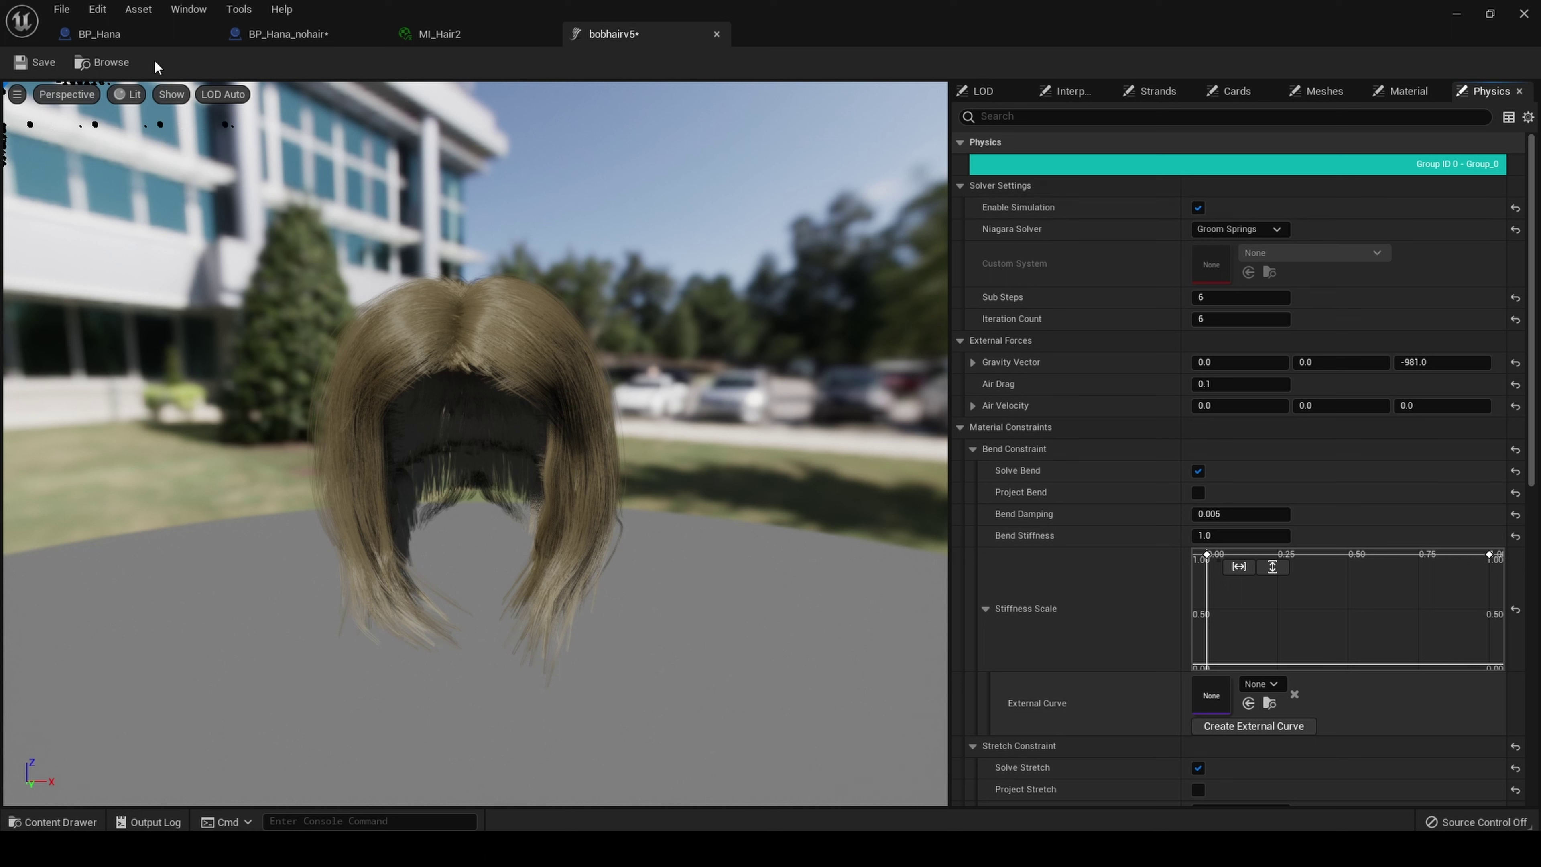
pyautogui.click(42, 64)
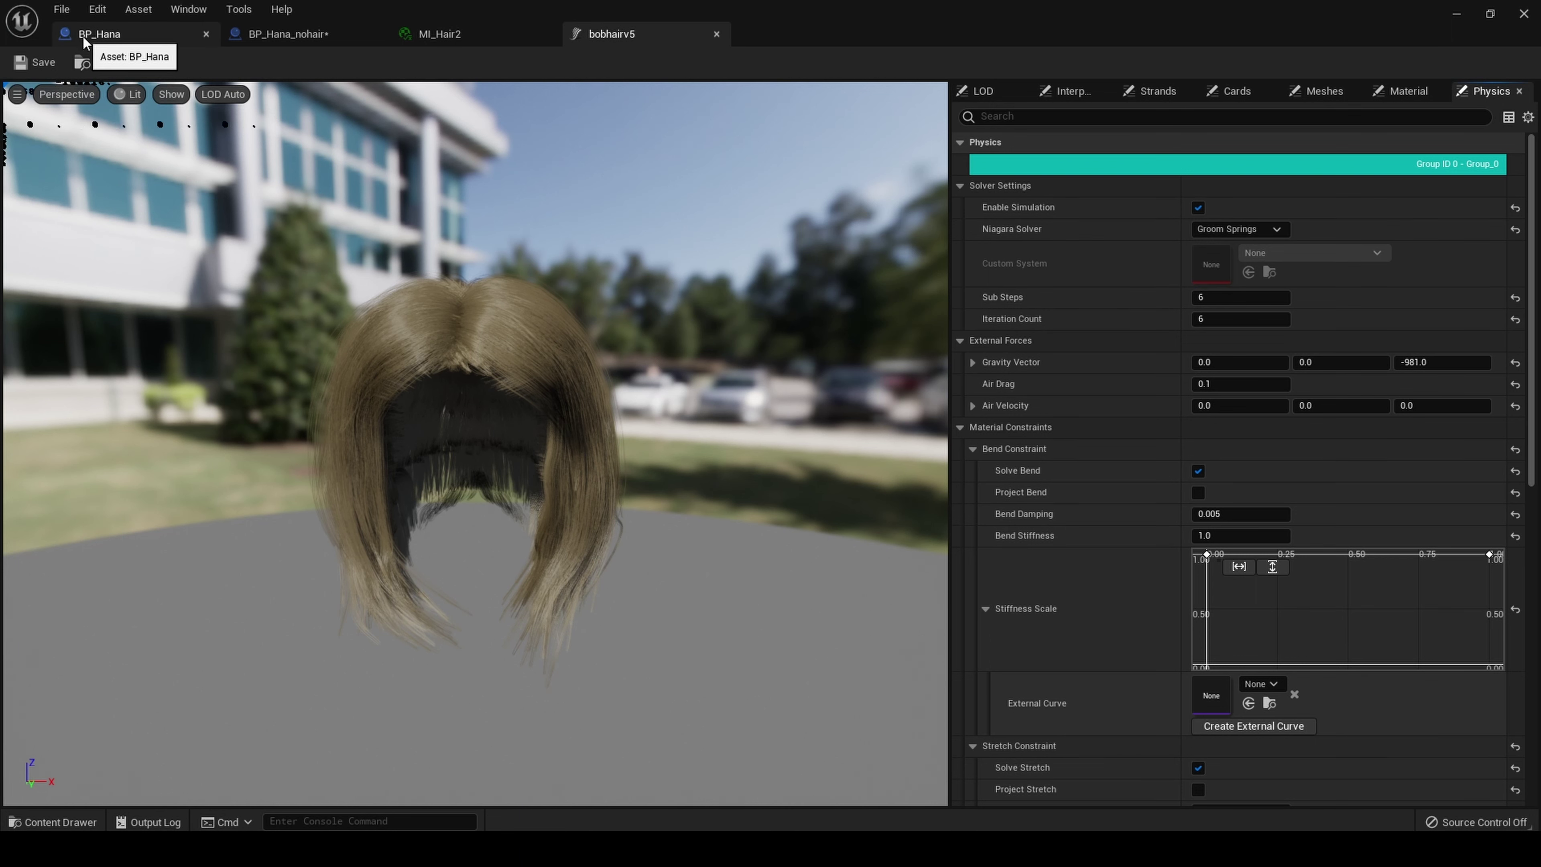
# Step: In BP_Hana_nohair, set the Body's Animation Mode to Use Animation Asset and inspect the hair around the head
pyautogui.click(258, 39)
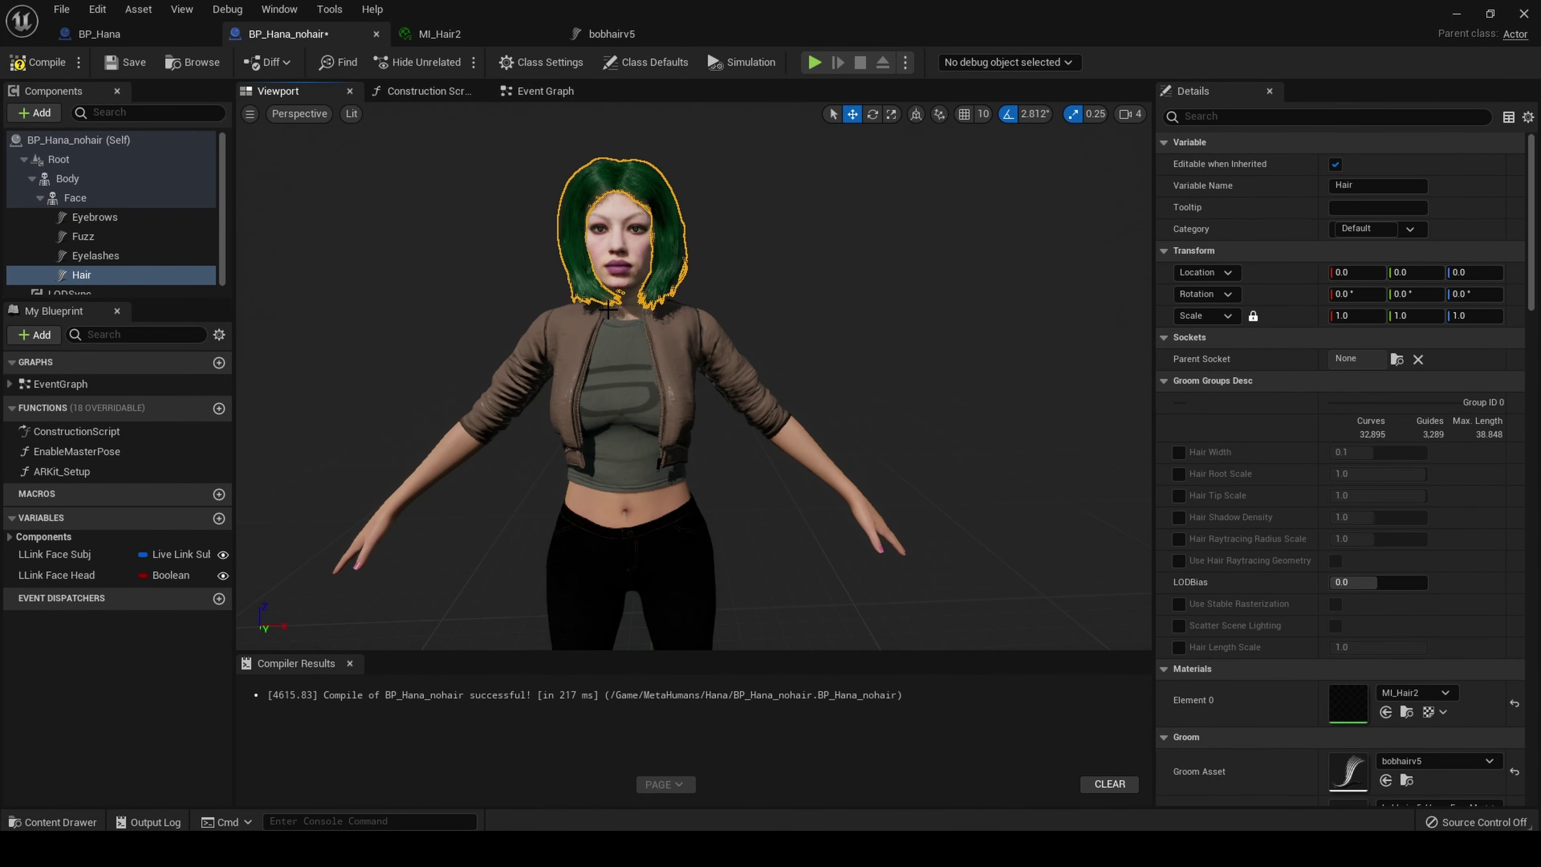
pyautogui.click(98, 179)
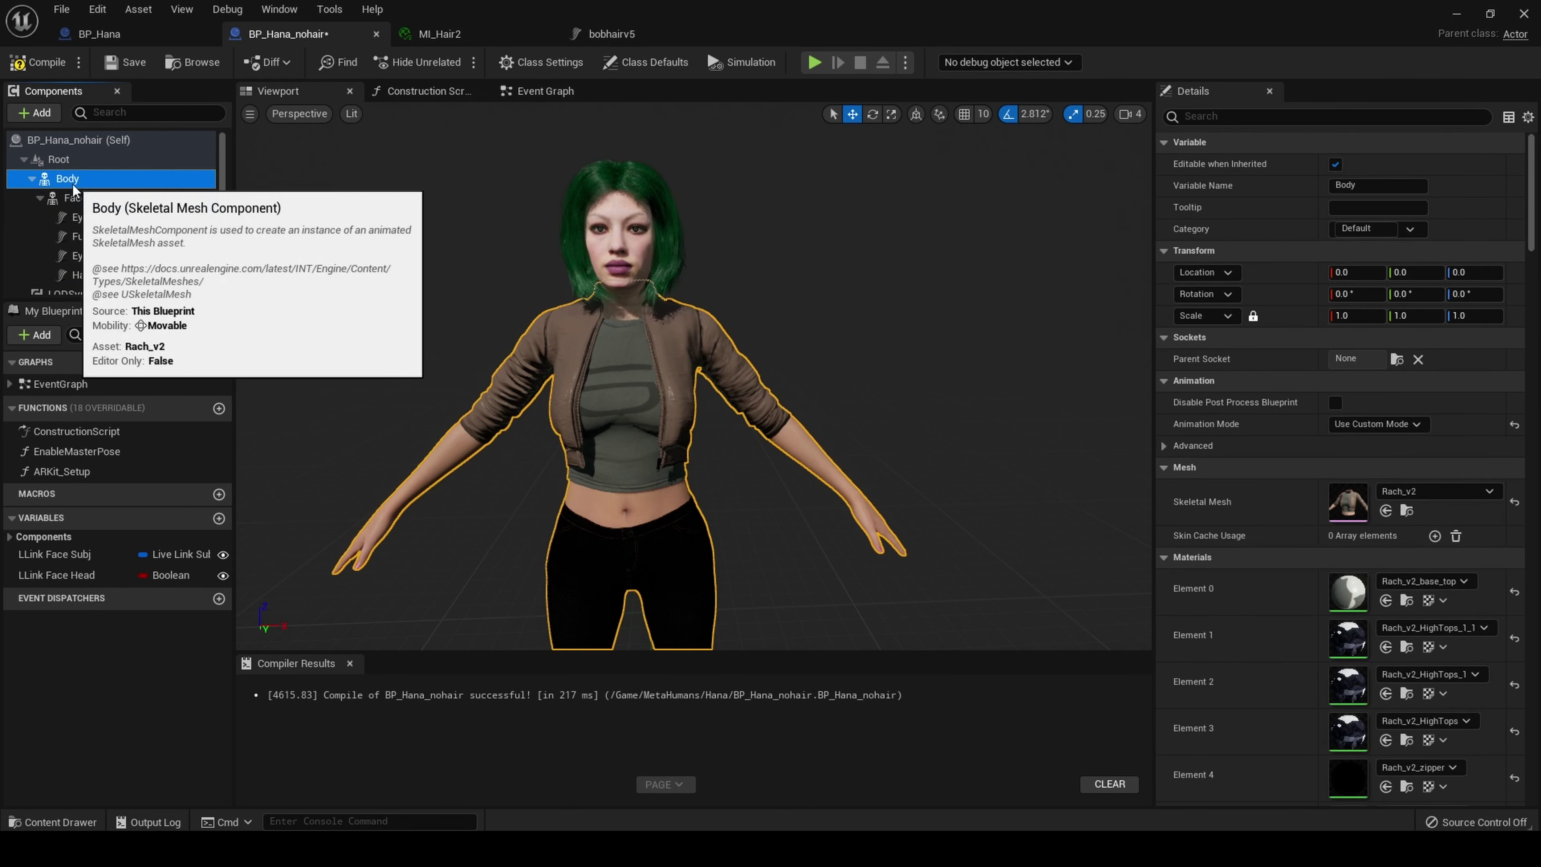
pyautogui.click(1395, 424)
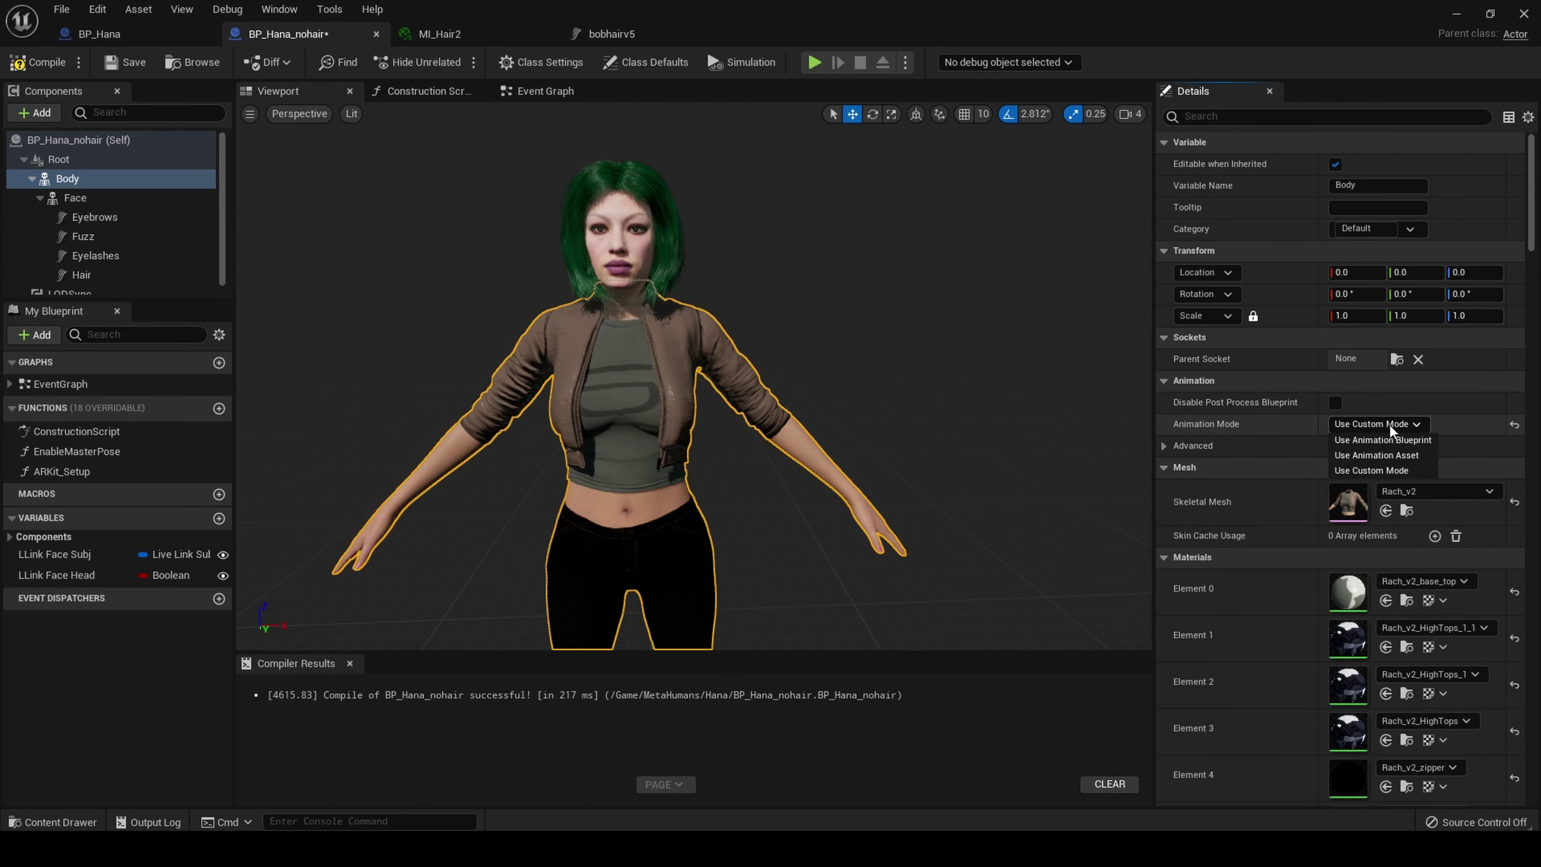
pyautogui.click(1402, 457)
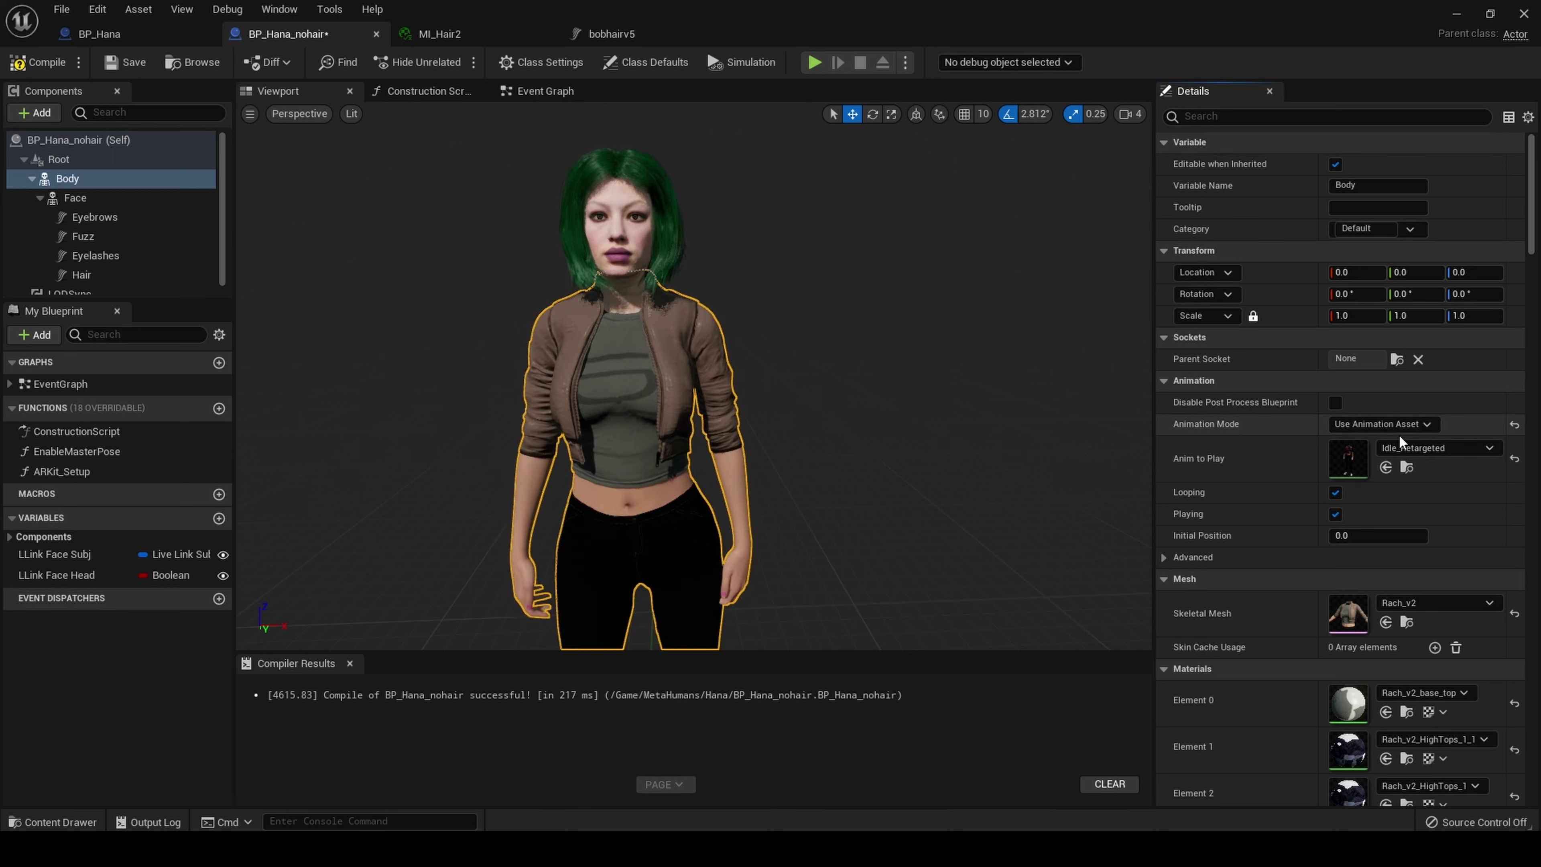
pyautogui.moveTo(693, 376)
pyautogui.mouseDown(button='right')
pyautogui.moveTo(819, 364)
pyautogui.moveTo(668, 389)
pyautogui.moveTo(693, 377)
pyautogui.mouseUp(button='right')
pyautogui.moveTo(693, 377); pyautogui.dragTo(675, 260, button='middle')
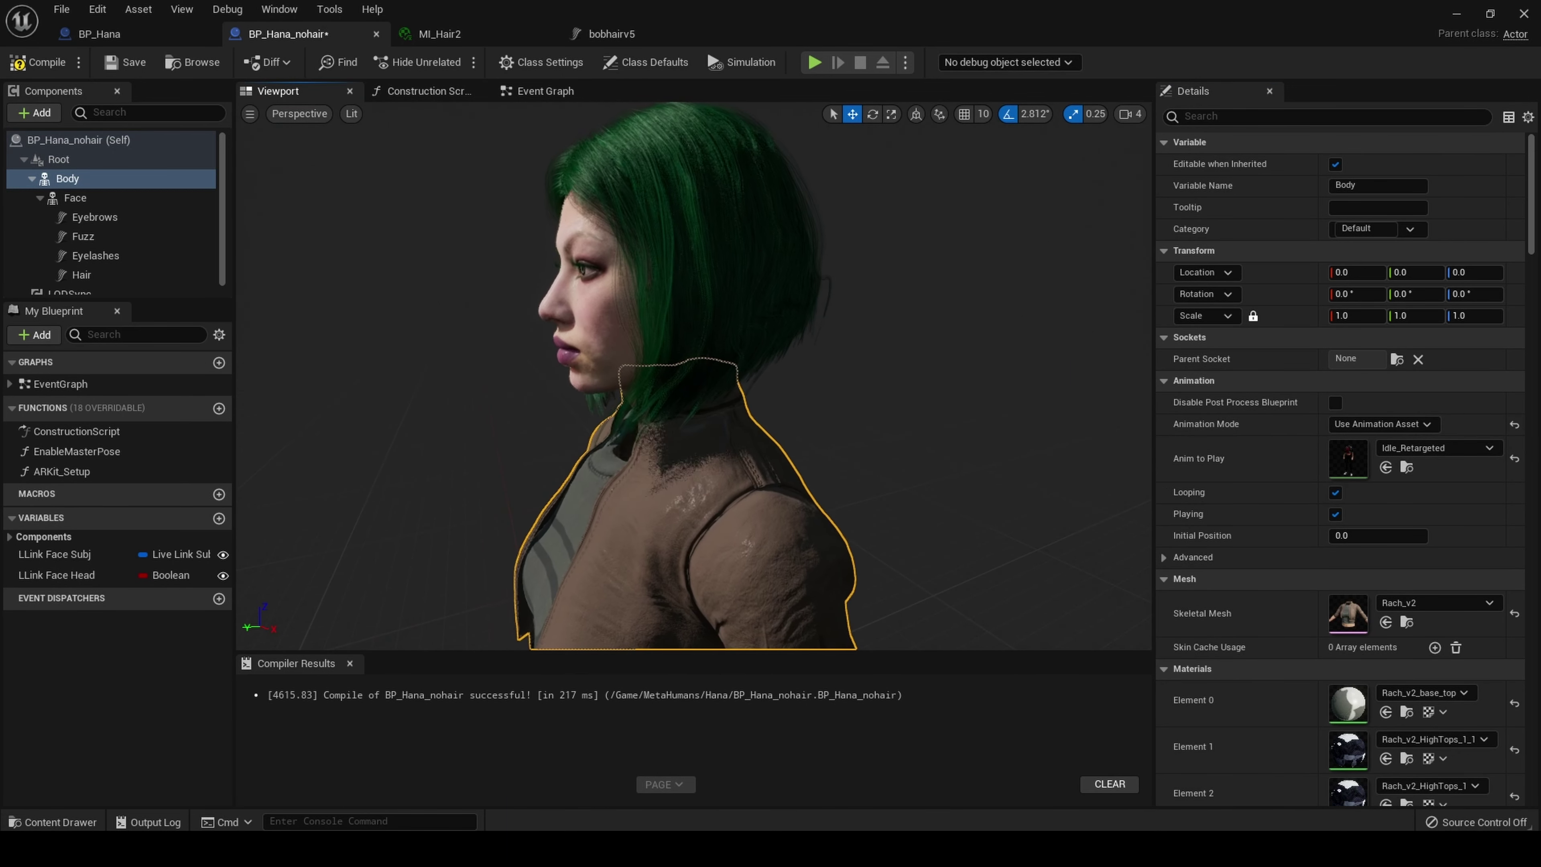
pyautogui.moveTo(674, 261); pyautogui.dragTo(661, 389)
pyautogui.moveTo(1005, 419)
pyautogui.mouseDown(button='right')
pyautogui.moveTo(823, 419)
pyautogui.moveTo(1005, 419)
pyautogui.mouseUp(button='right')
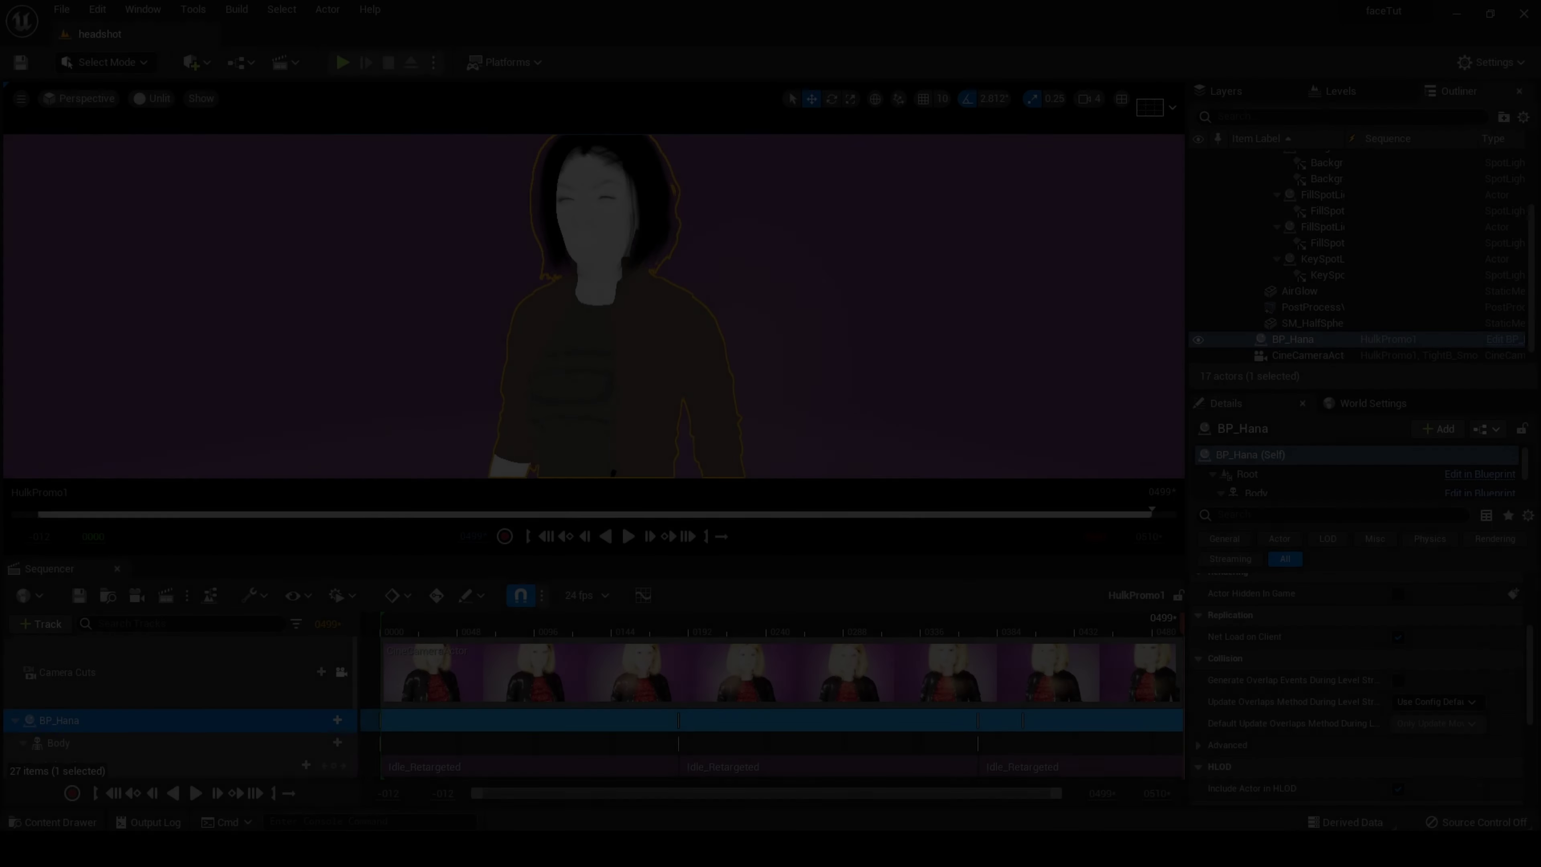
# Step: Switch the headshot level viewport to Lit, play the HulkPromo1 sequence from its start and return to frame 0000
pyautogui.click(147, 100)
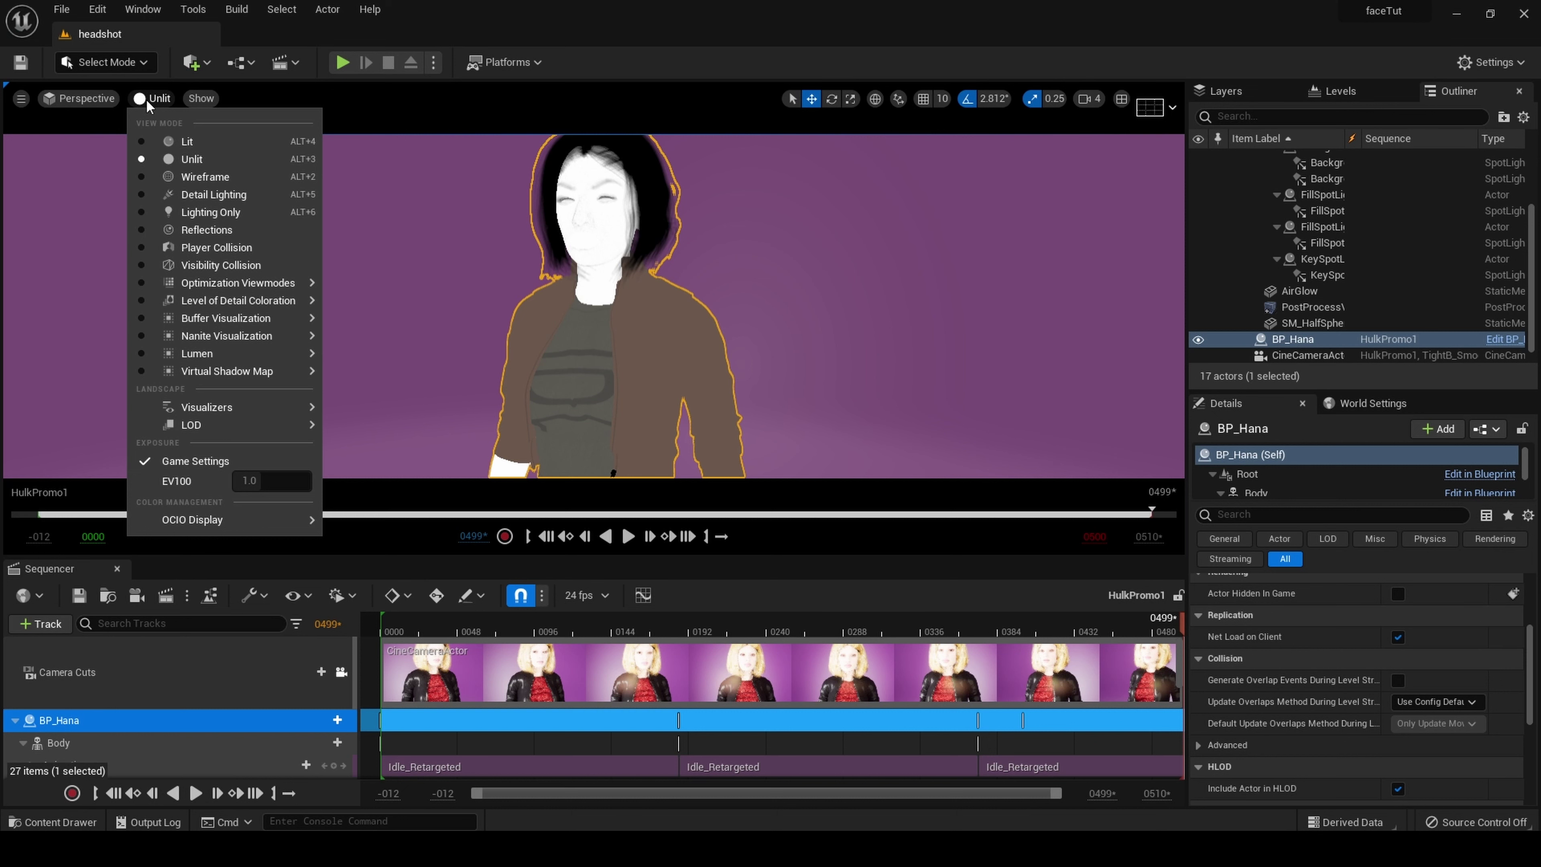
pyautogui.click(183, 140)
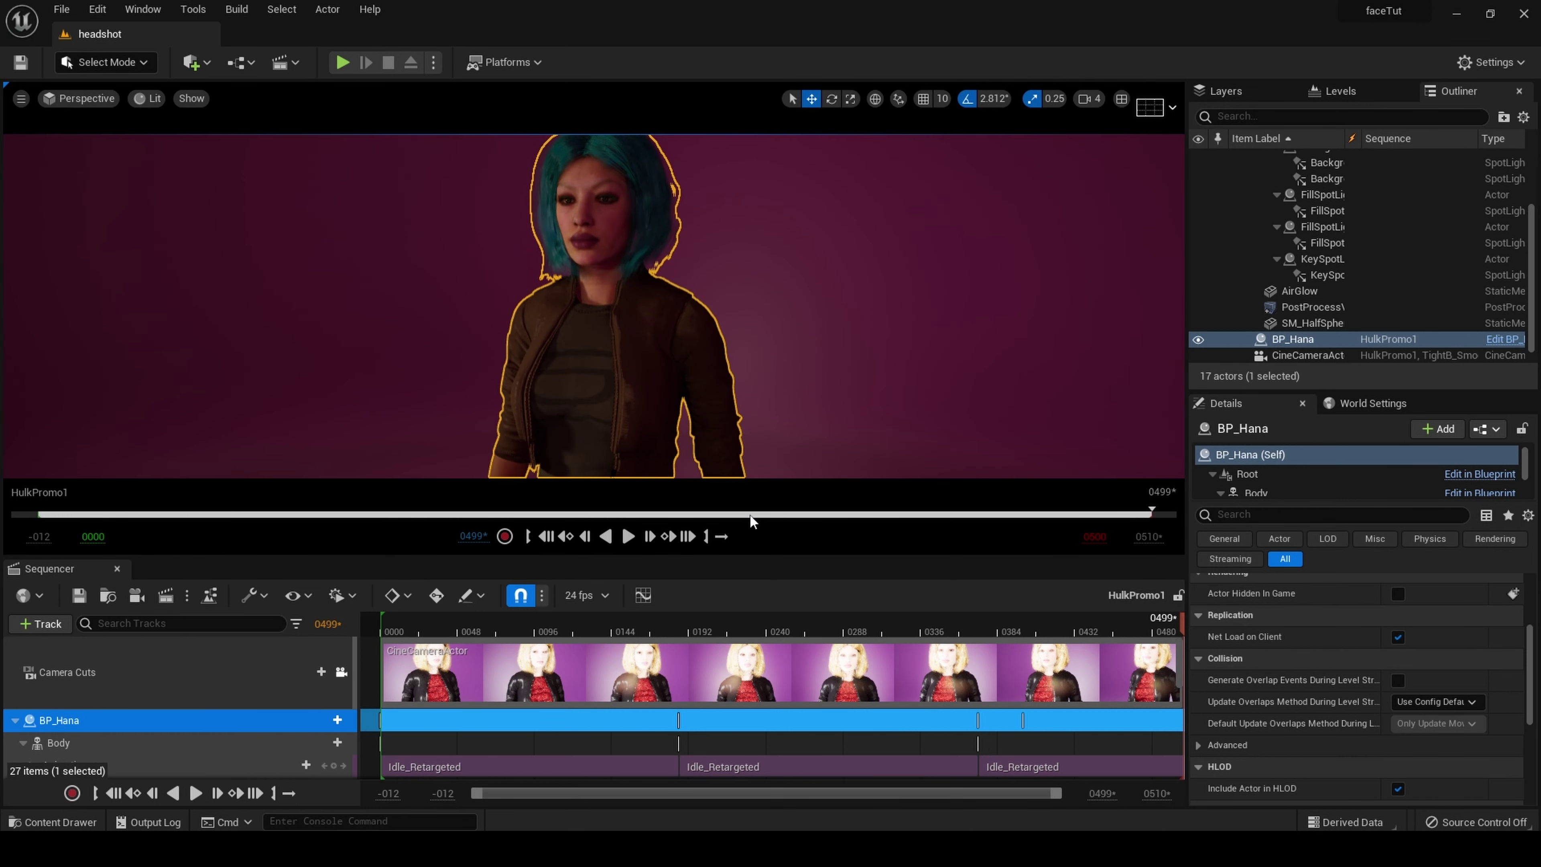
pyautogui.click(547, 537)
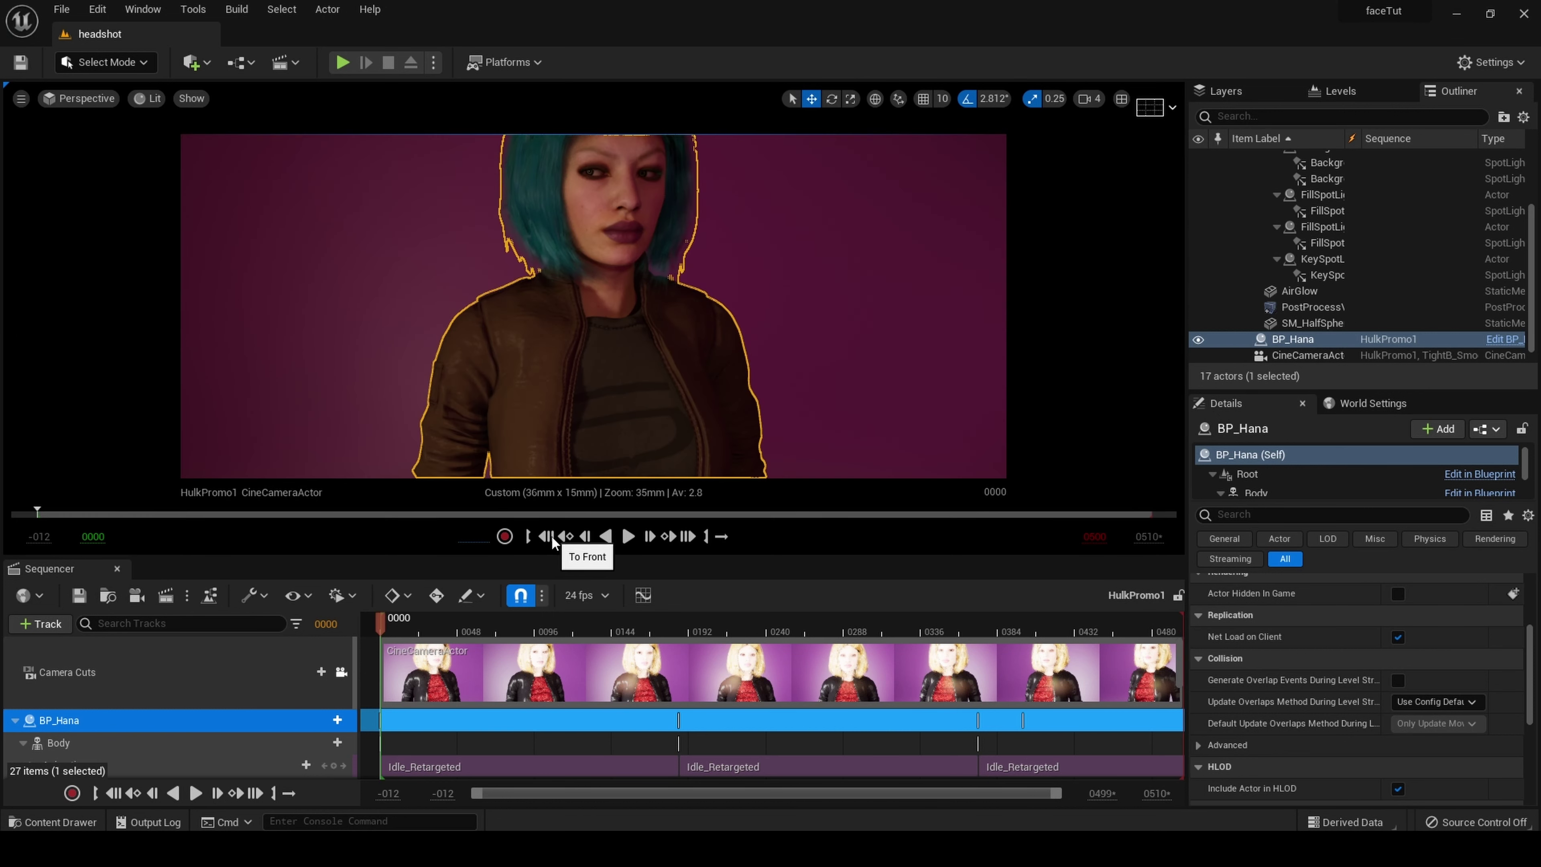
pyautogui.click(629, 537)
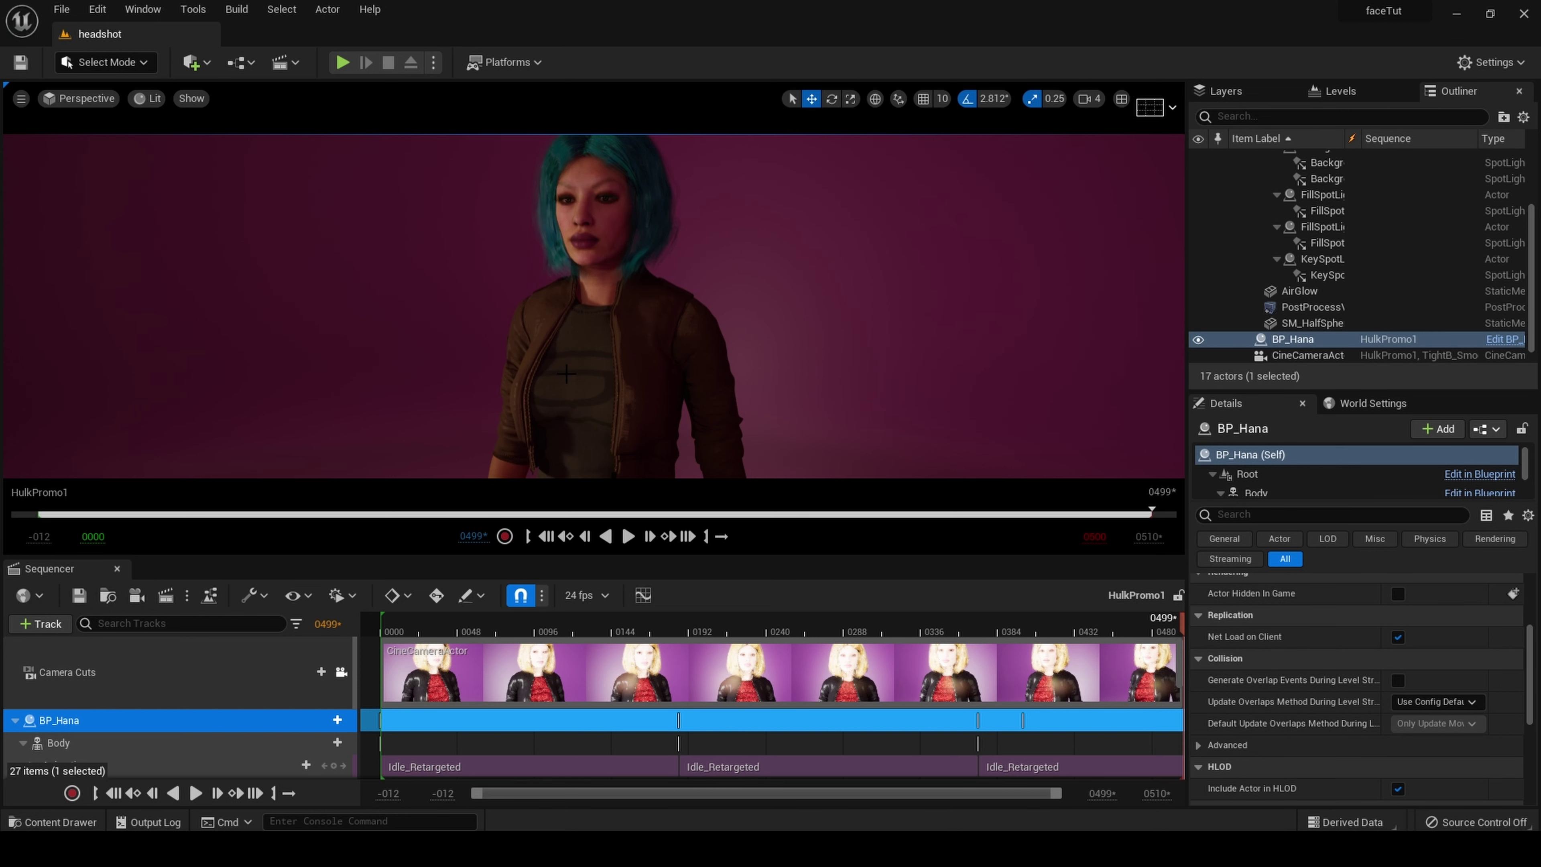
pyautogui.click(525, 536)
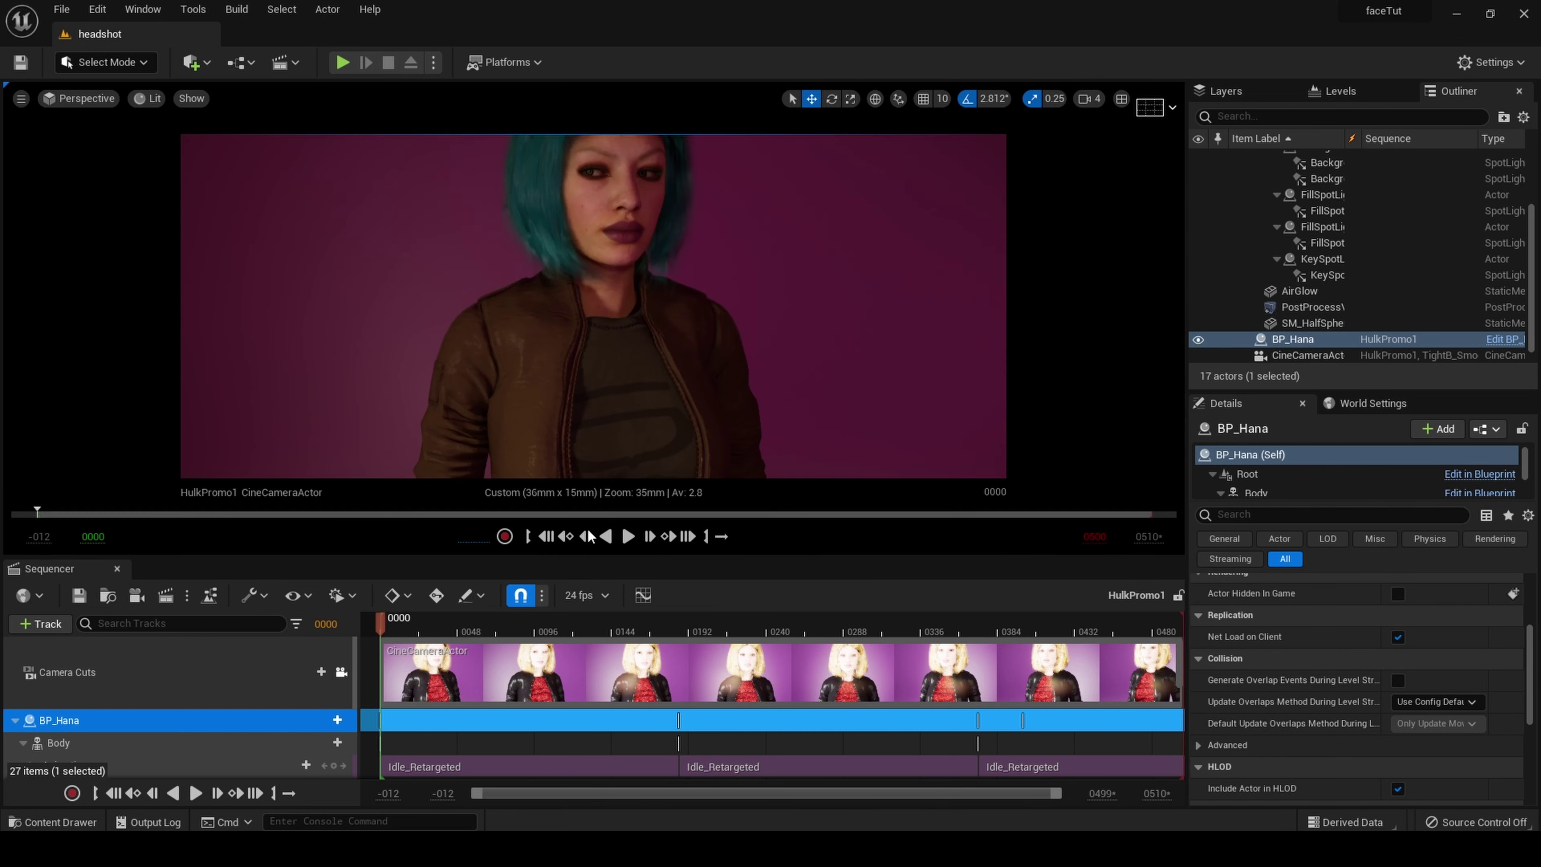